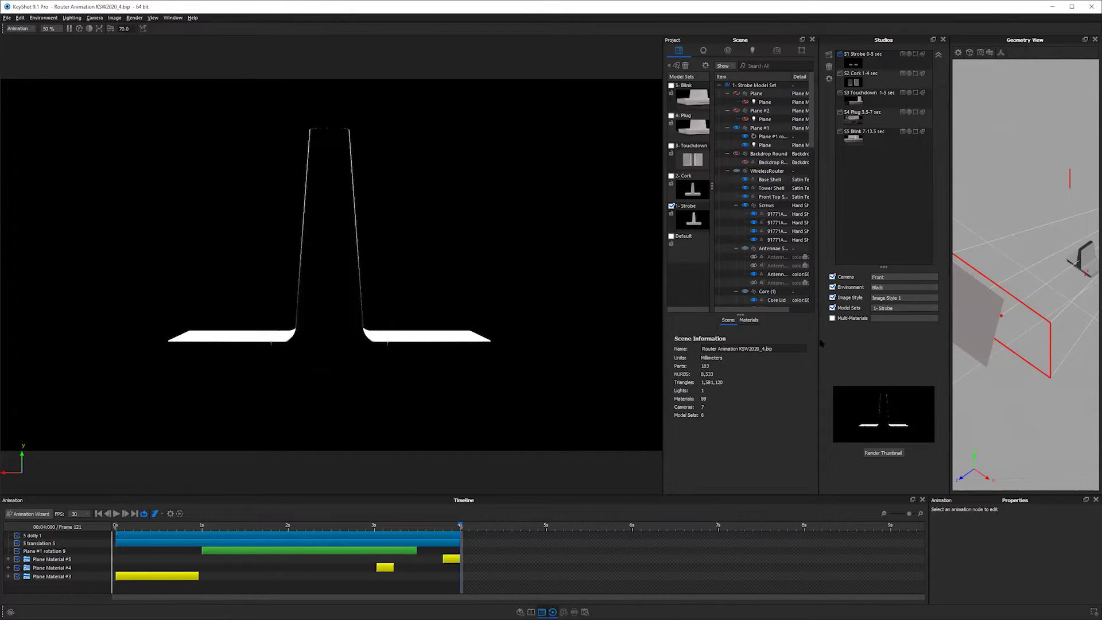
Step: Enlarge the Geometry View by narrowing the real-time render view and the Project and Studios areas
left_click_drag(818, 340, 782, 339)
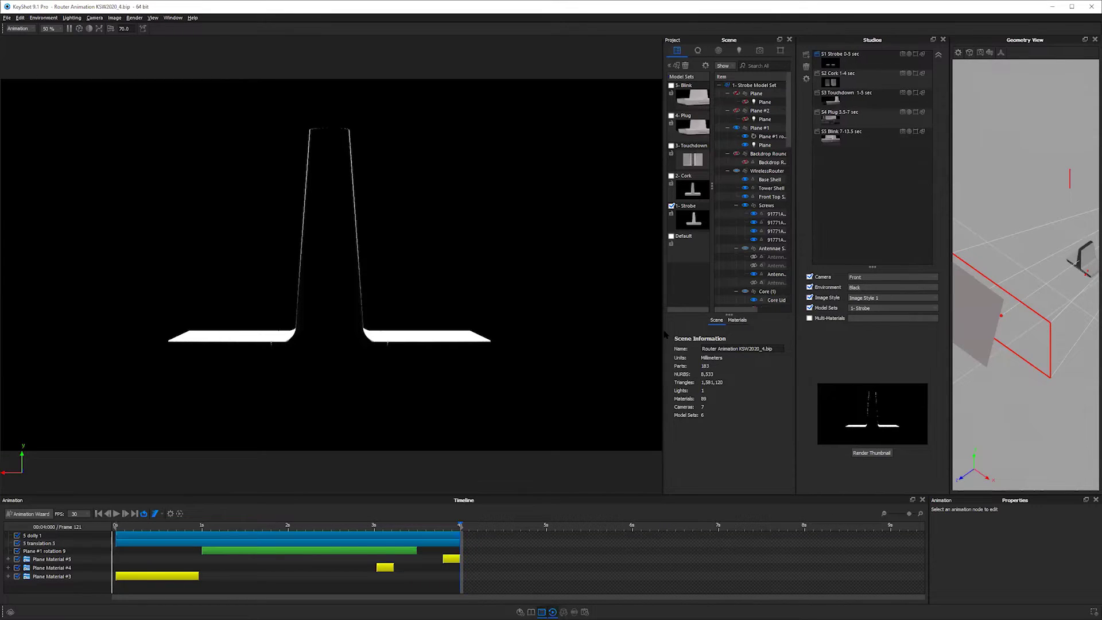
left_click_drag(662, 326, 549, 338)
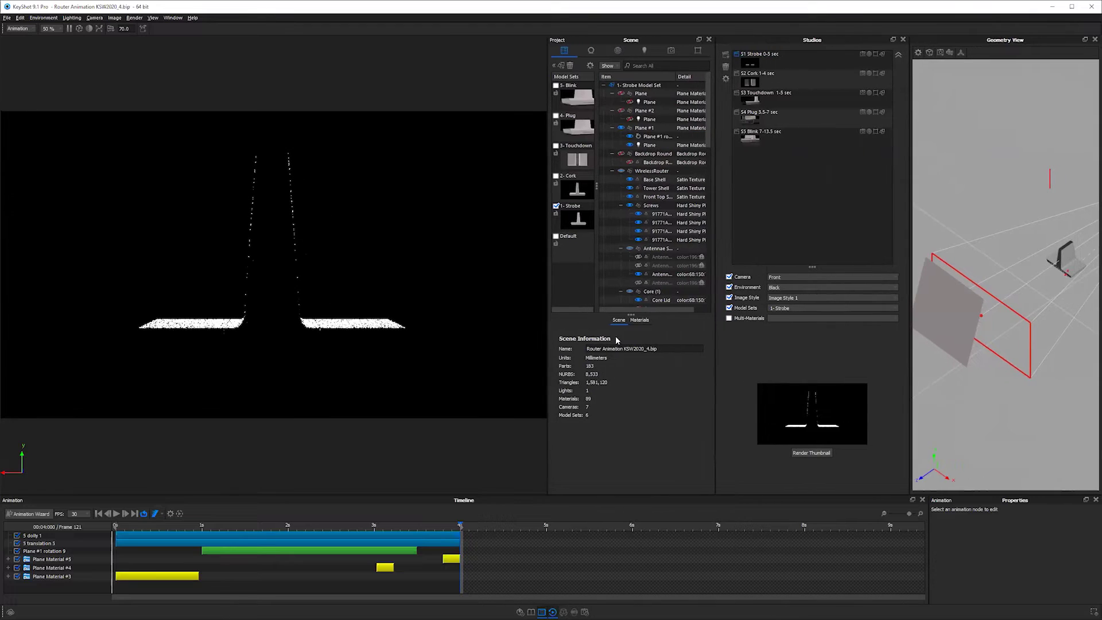
left_click_drag(716, 342, 689, 342)
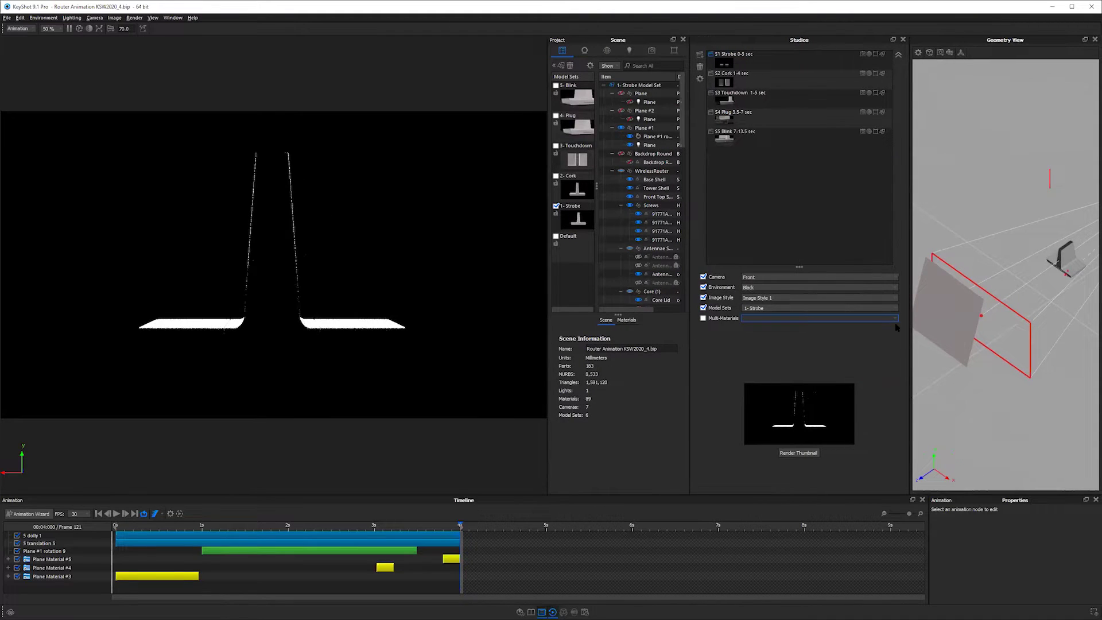
left_click_drag(912, 334, 781, 331)
left_click(870, 274)
left_click(868, 272)
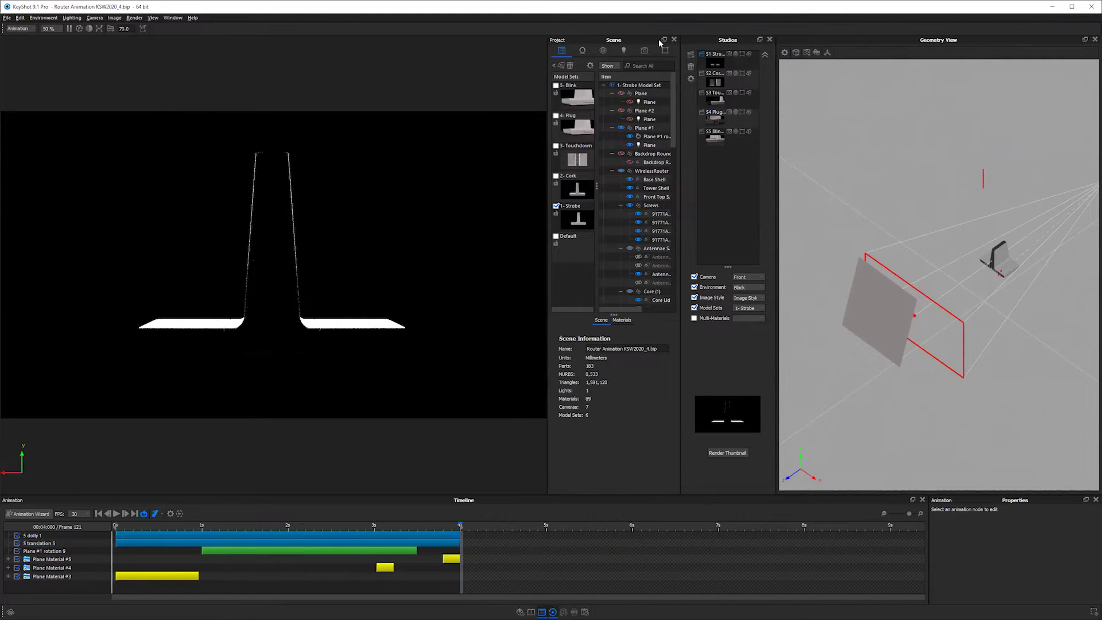
Step: Look through the model sets and the project's material, environment, lighting and camera settings
left_click(575, 183)
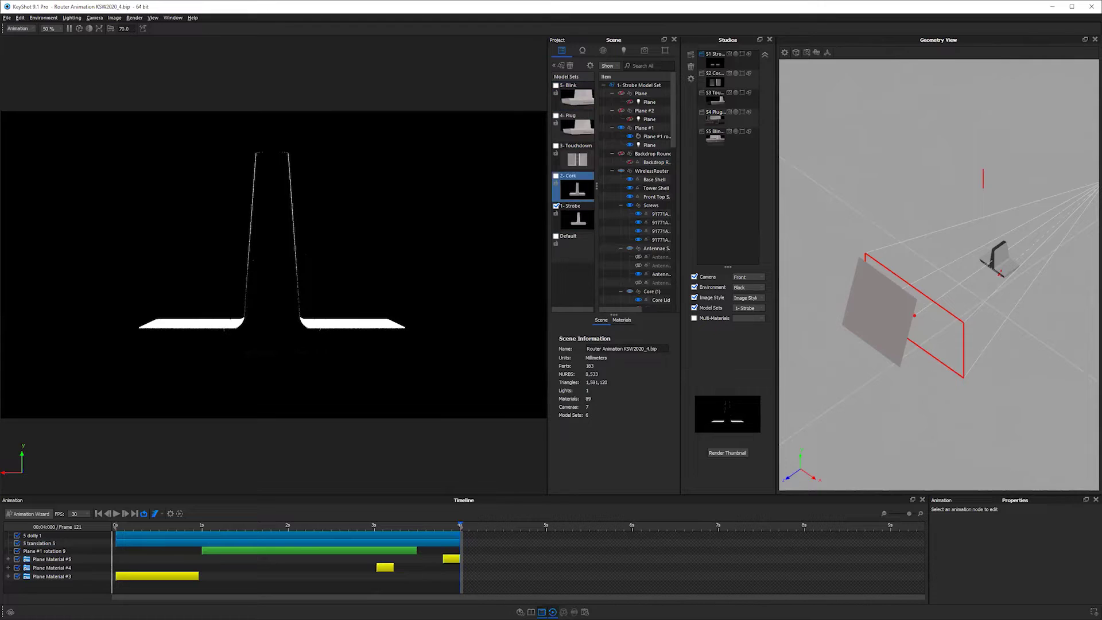
left_click(574, 161)
mouse_move(572, 164)
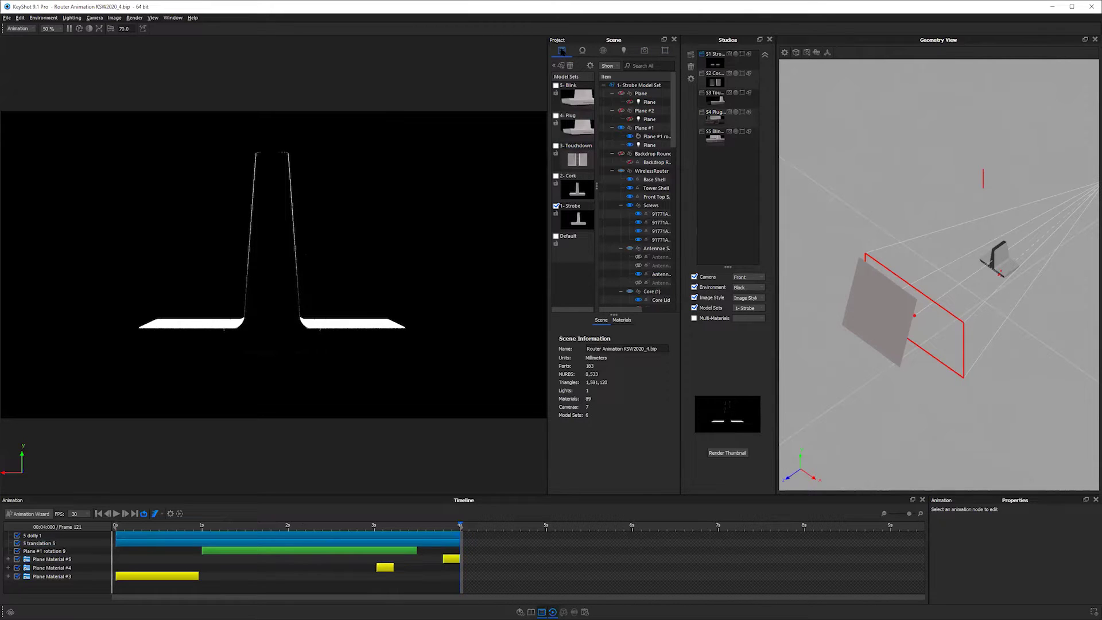
left_click(582, 51)
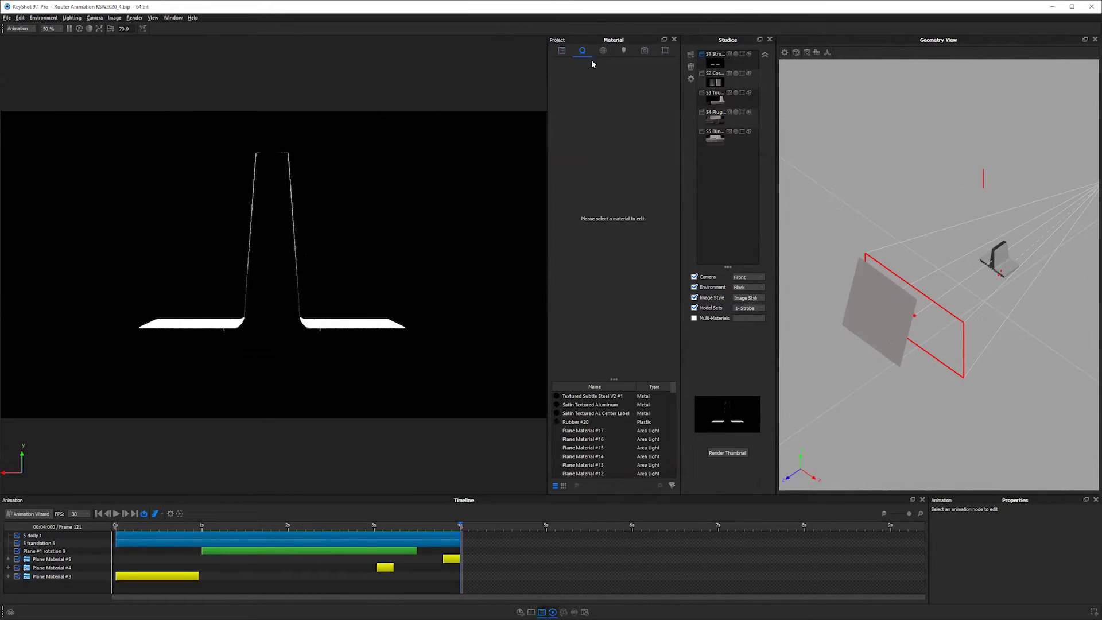
left_click(603, 52)
left_click(624, 51)
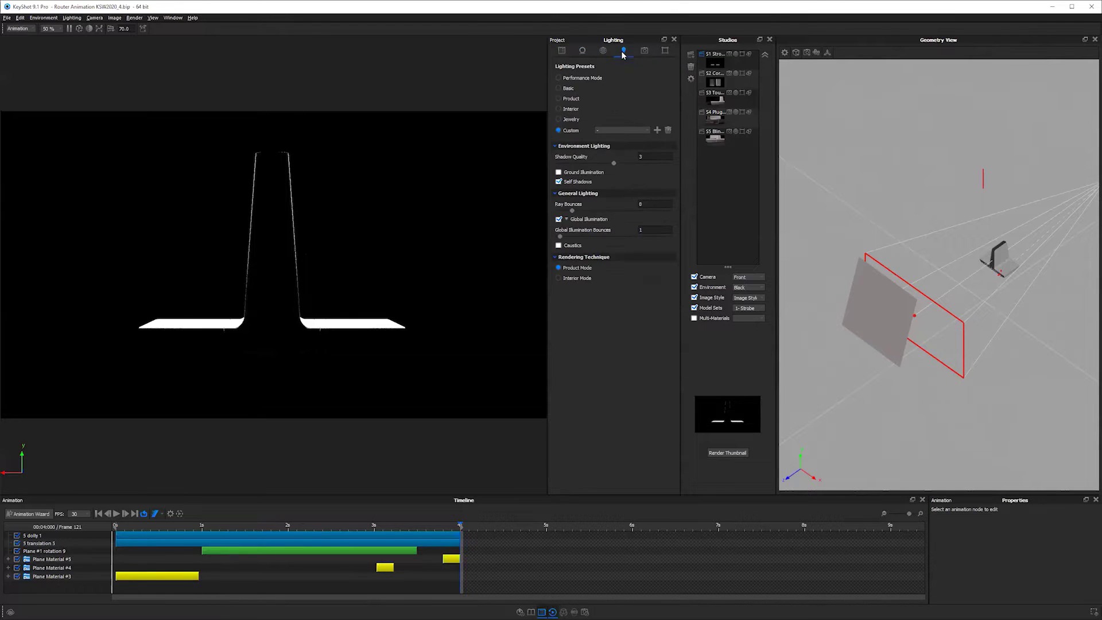
left_click(644, 50)
left_click(561, 51)
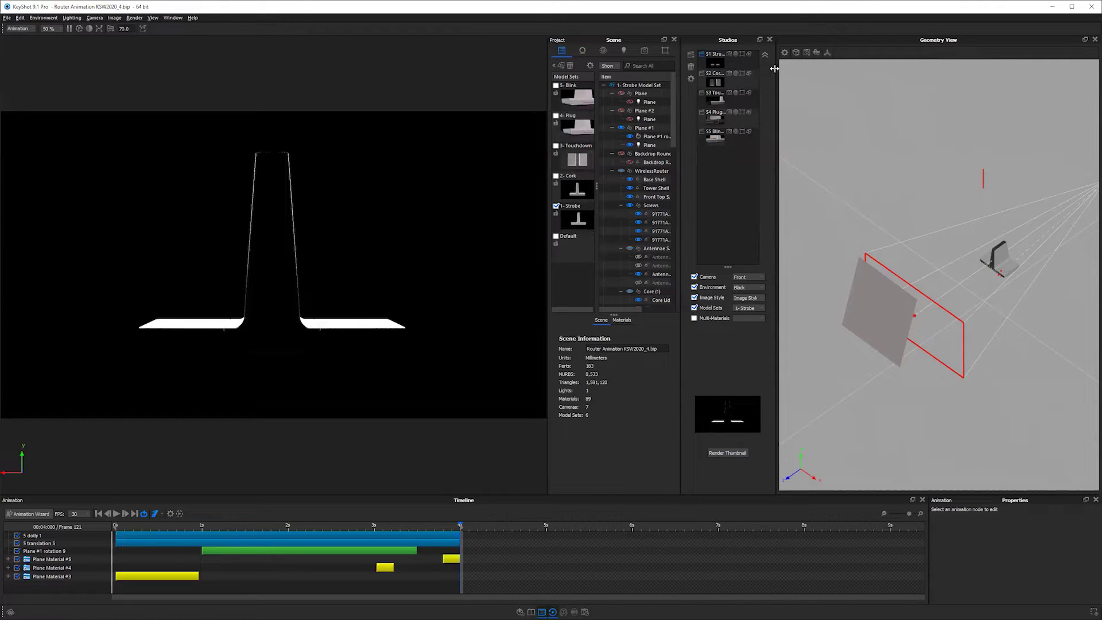
Step: Widen the Studios list enough to read the studio names and look over the studios from Strobe to Blink
left_click_drag(775, 68, 800, 68)
left_click(731, 61)
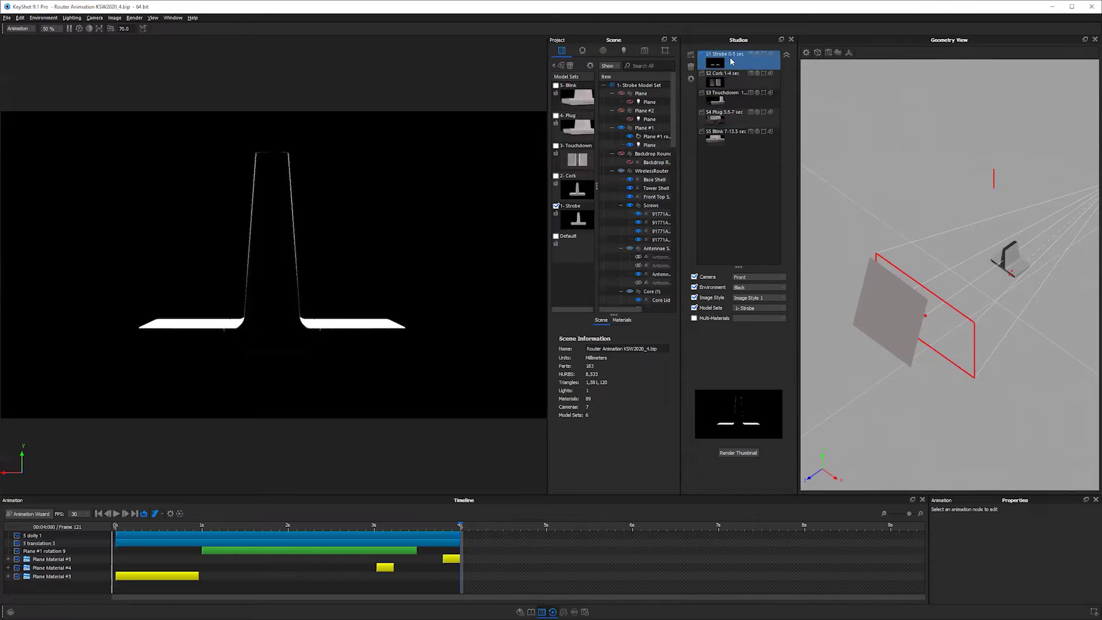
left_click(727, 137)
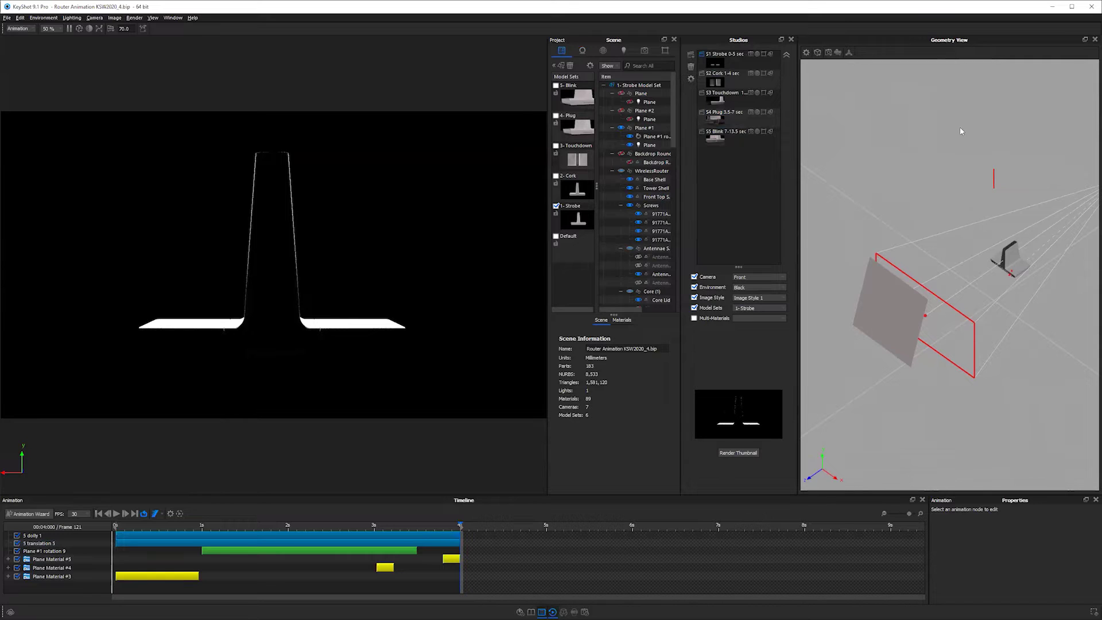
Step: Open the material of the large light plane raised behind the router to view its area light properties
mouse_move(941, 232)
left_mouse_down()
mouse_move(1001, 290)
mouse_move(909, 213)
mouse_move(942, 238)
mouse_move(960, 237)
mouse_move(932, 224)
mouse_move(955, 231)
left_mouse_up()
scroll(954, 230, "up", 5)
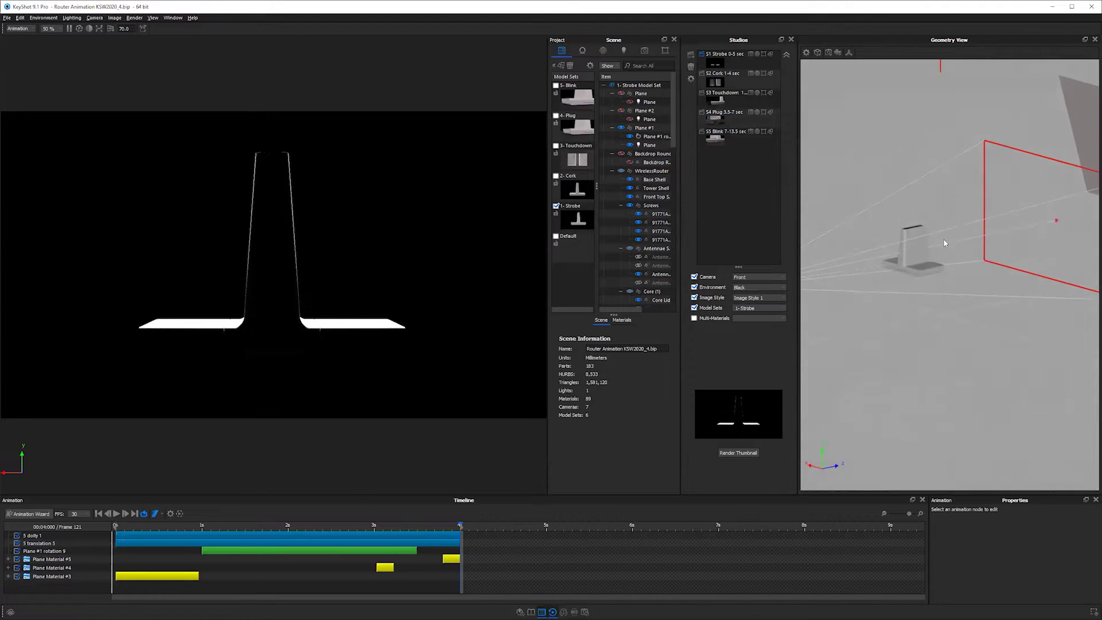
scroll(952, 289, "up", 4)
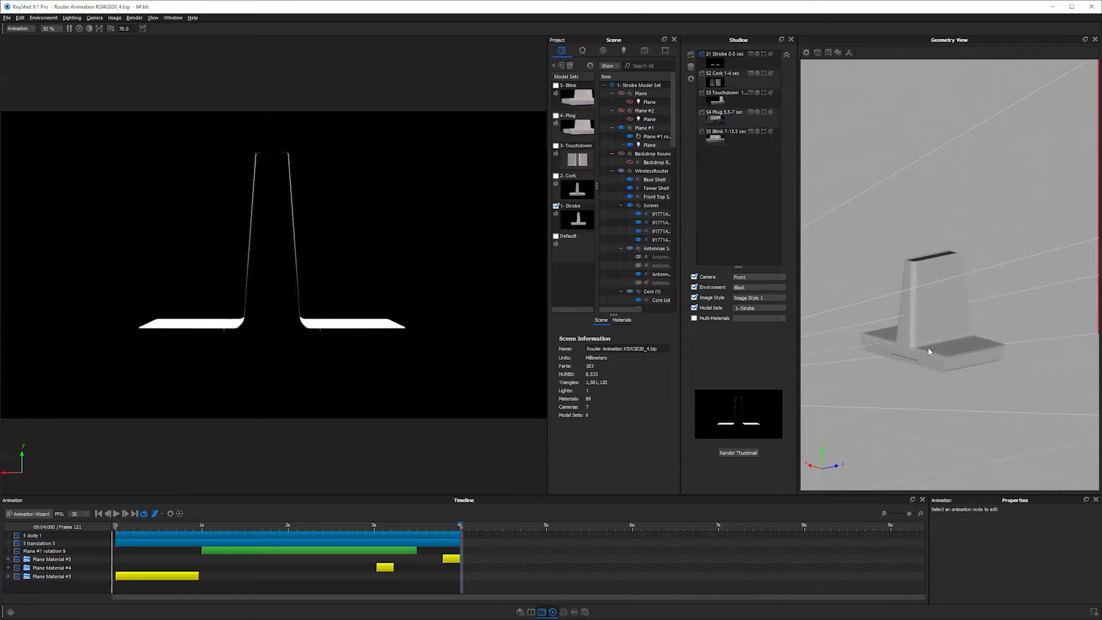
middle_click_drag(938, 216, 932, 183)
left_click_drag(968, 213, 1040, 84)
left_click_drag(1023, 144, 925, 158)
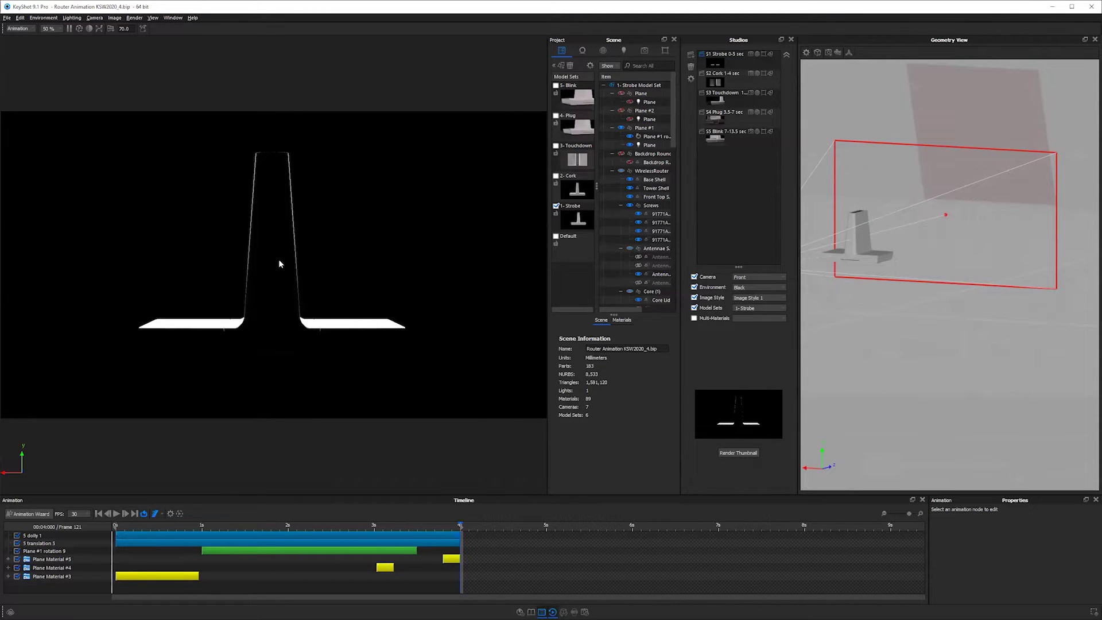
double_click(942, 102)
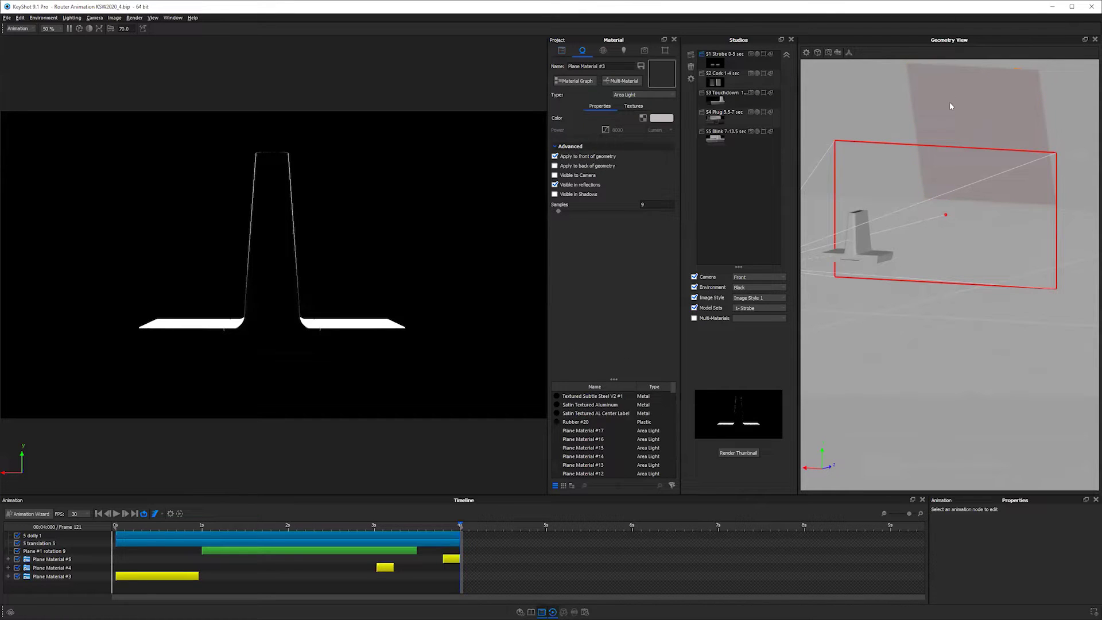
middle_click_drag(930, 88, 965, 128)
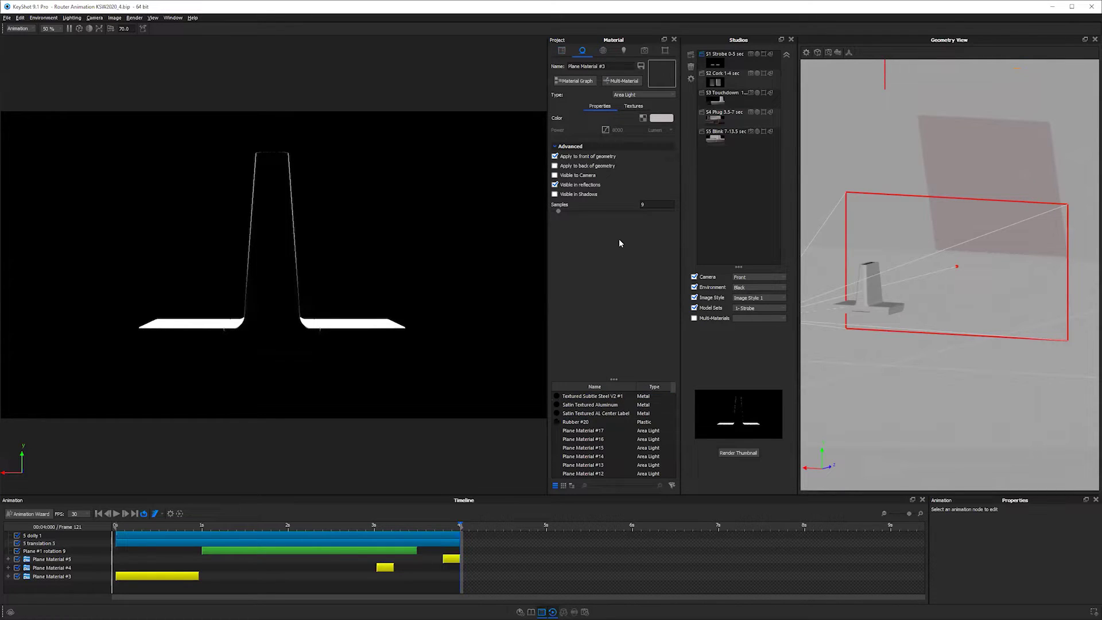
Step: Try applying Plane Material #3 to the back of the geometry and making it visible to the camera, and turn both options off again
left_click(555, 166)
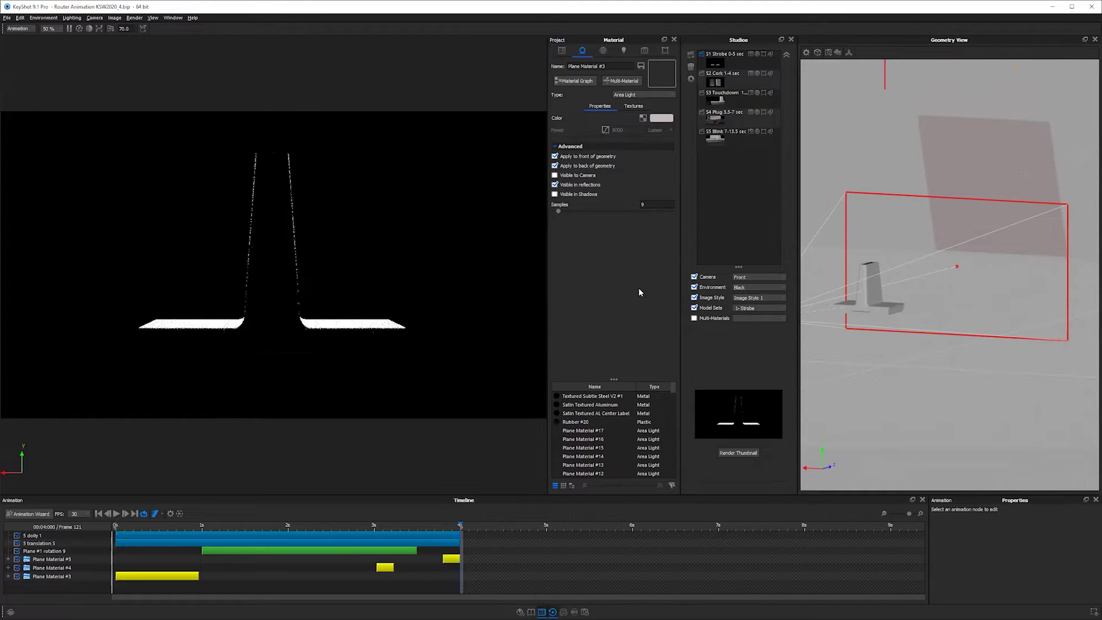
left_click(554, 175)
left_click(555, 165)
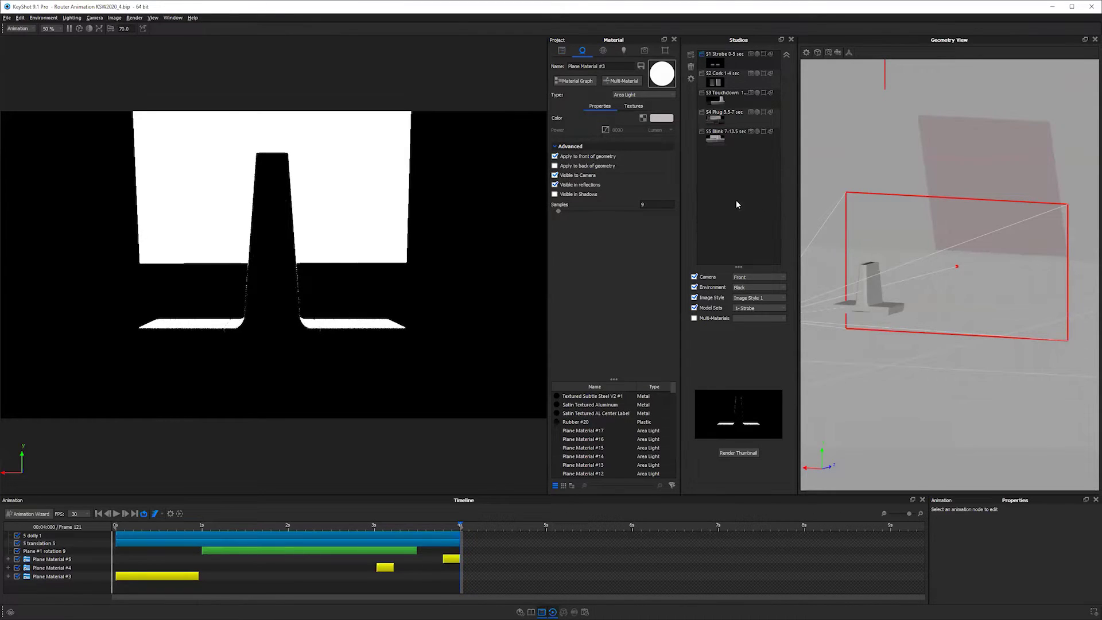
left_click_drag(993, 173, 899, 298)
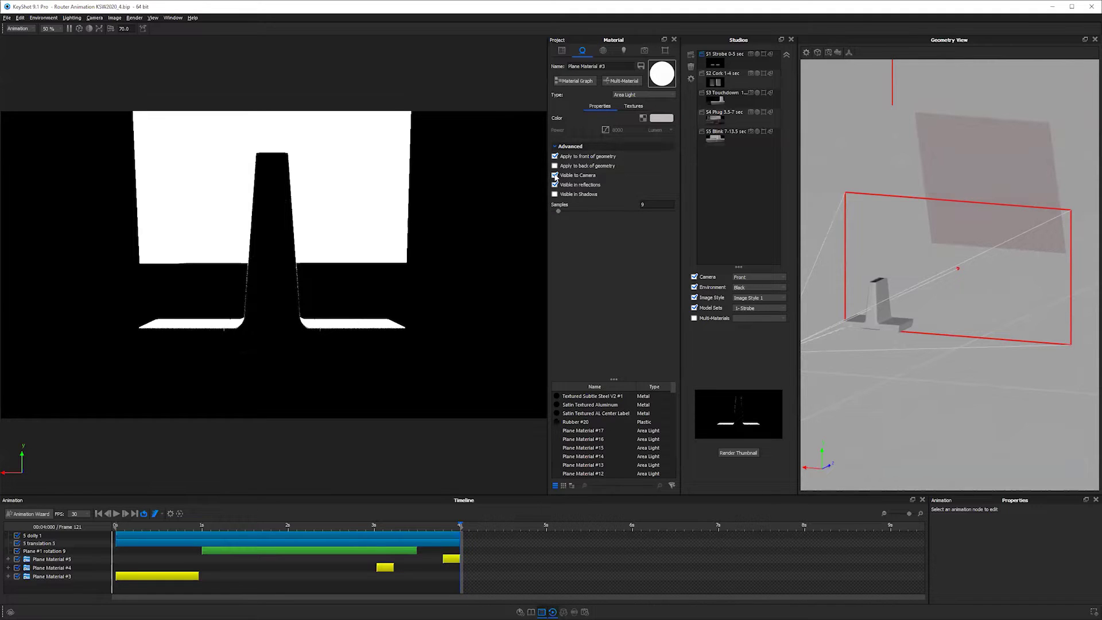
left_click_drag(970, 155, 1006, 147)
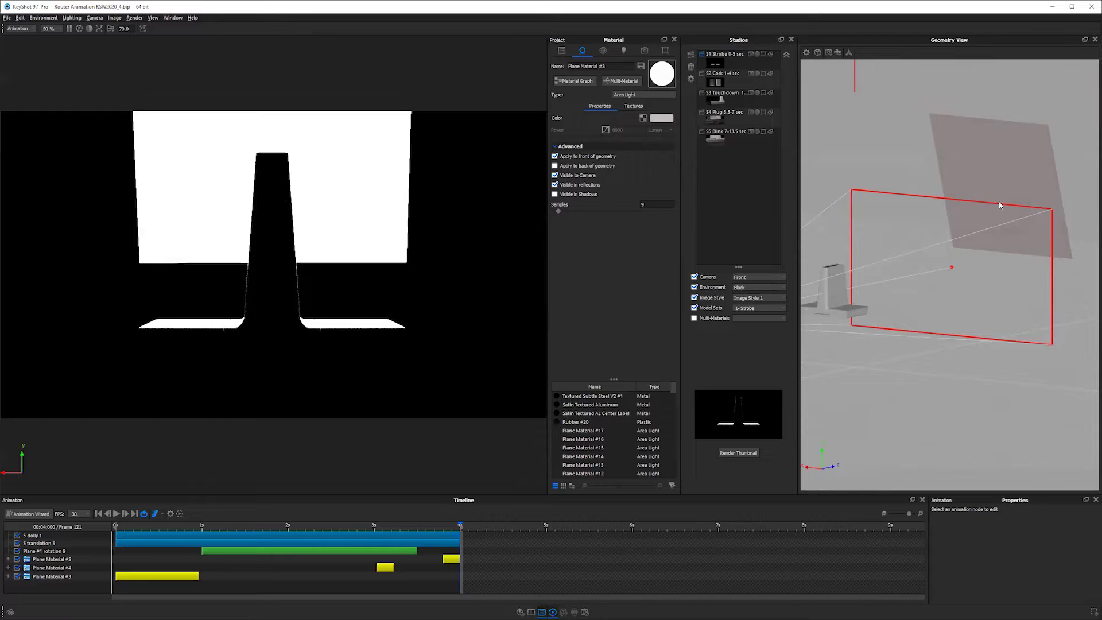
left_click(555, 175)
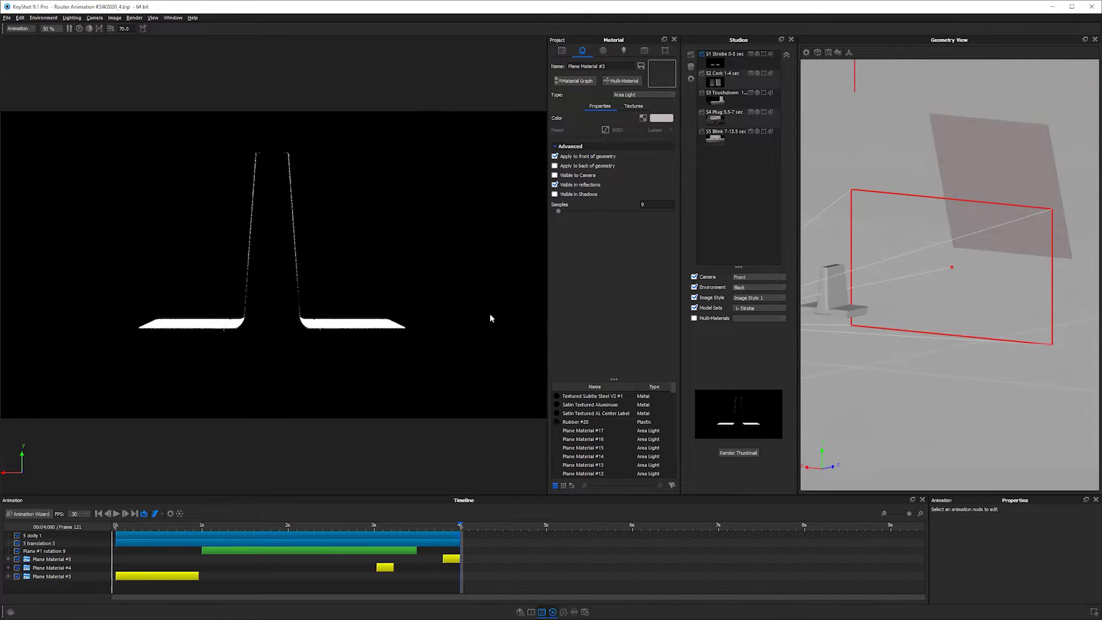
left_click(568, 178)
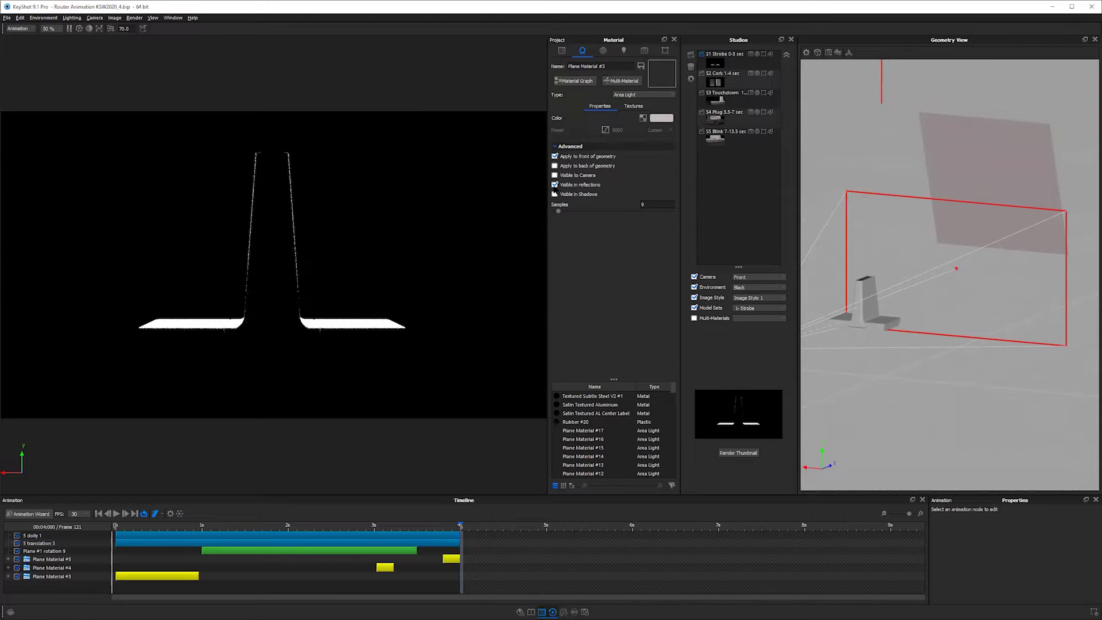
left_click(555, 185)
Step: Inspect the material of the router's center part and the Black environment, and reopen the large light plane's material
double_click(272, 247)
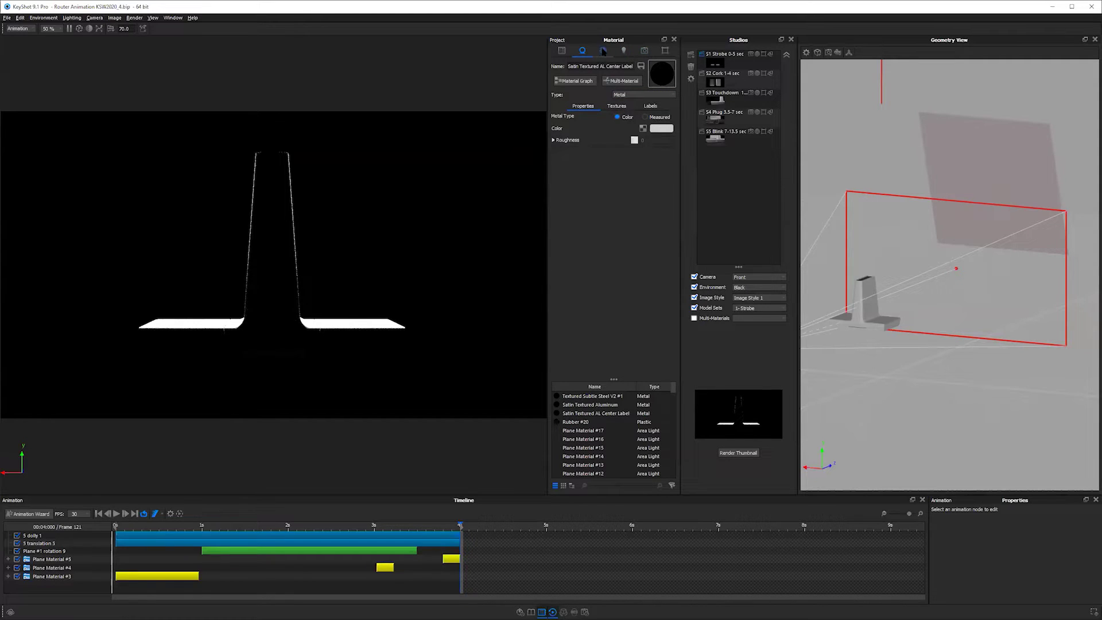
left_click(602, 51)
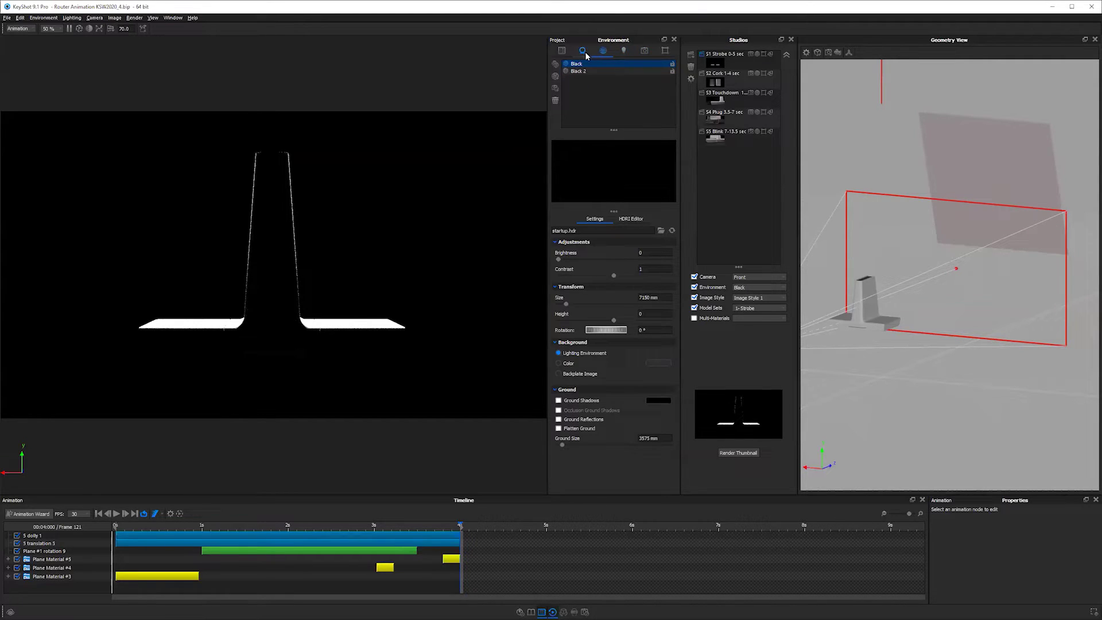
left_click(582, 52)
double_click(1023, 155)
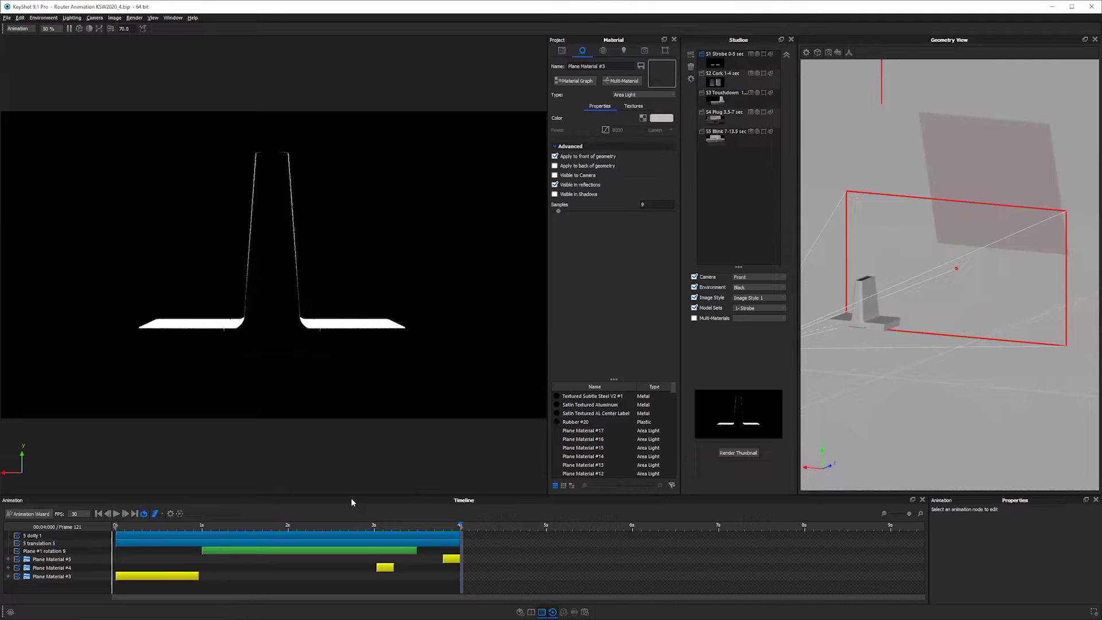
Step: Check the Black environment's brightness and switch the scene to the Black 2 environment
left_click(337, 540)
left_click(623, 51)
left_click(603, 51)
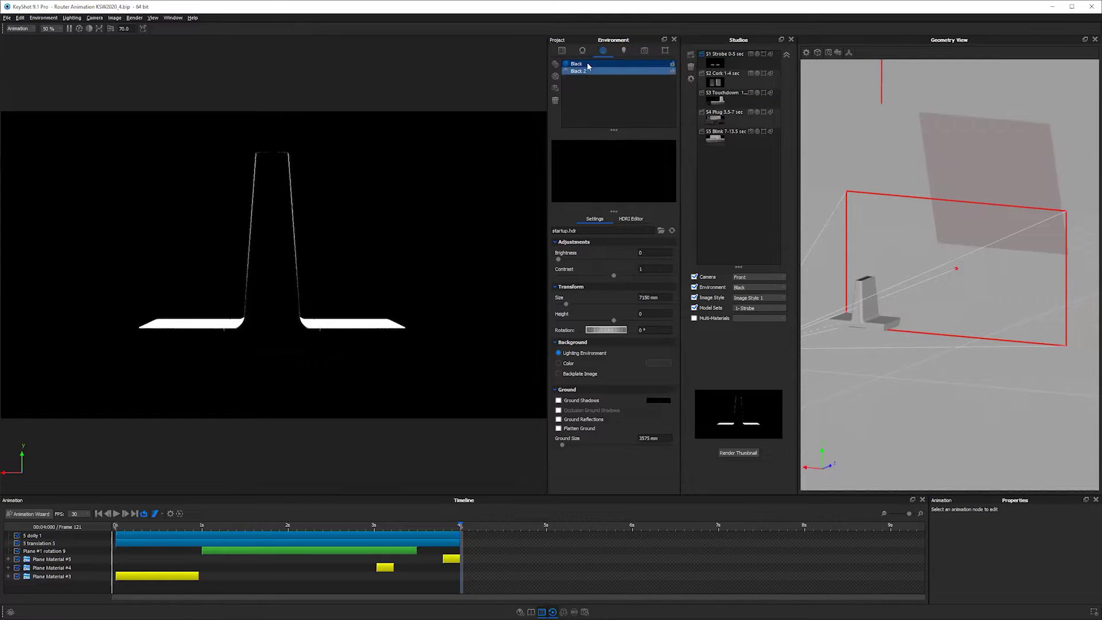
left_click(654, 253)
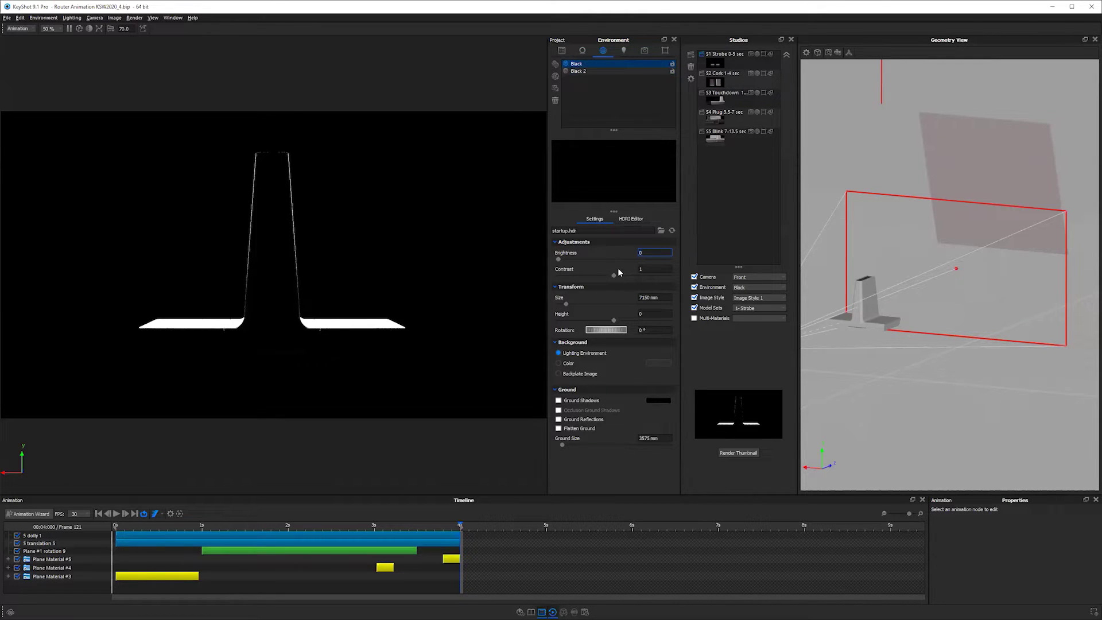
left_click(608, 71)
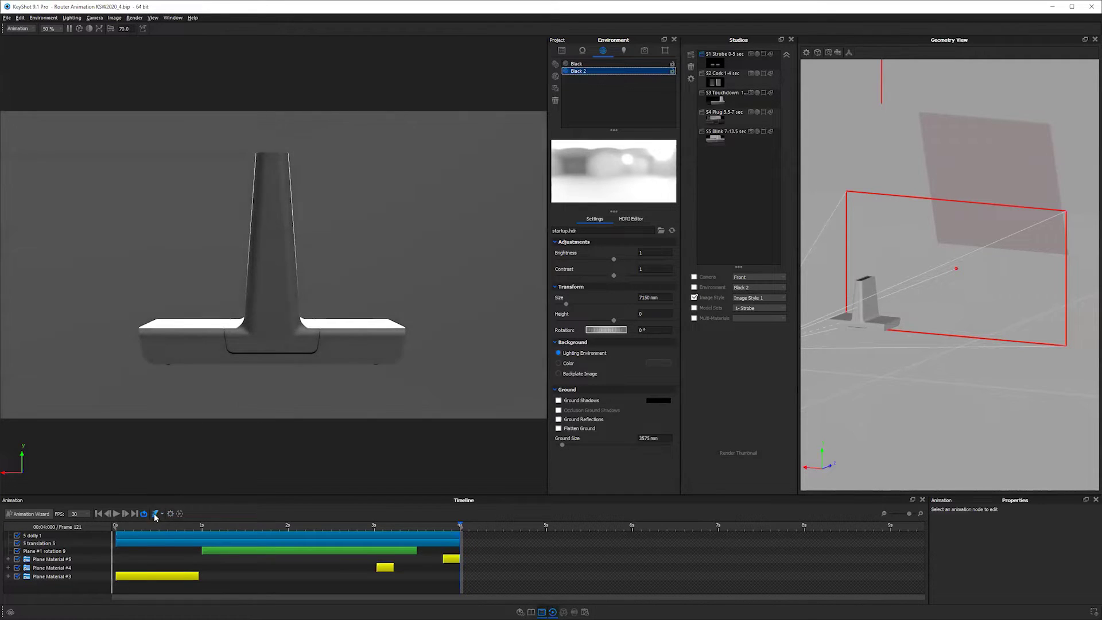
left_click(591, 64)
left_click(591, 71)
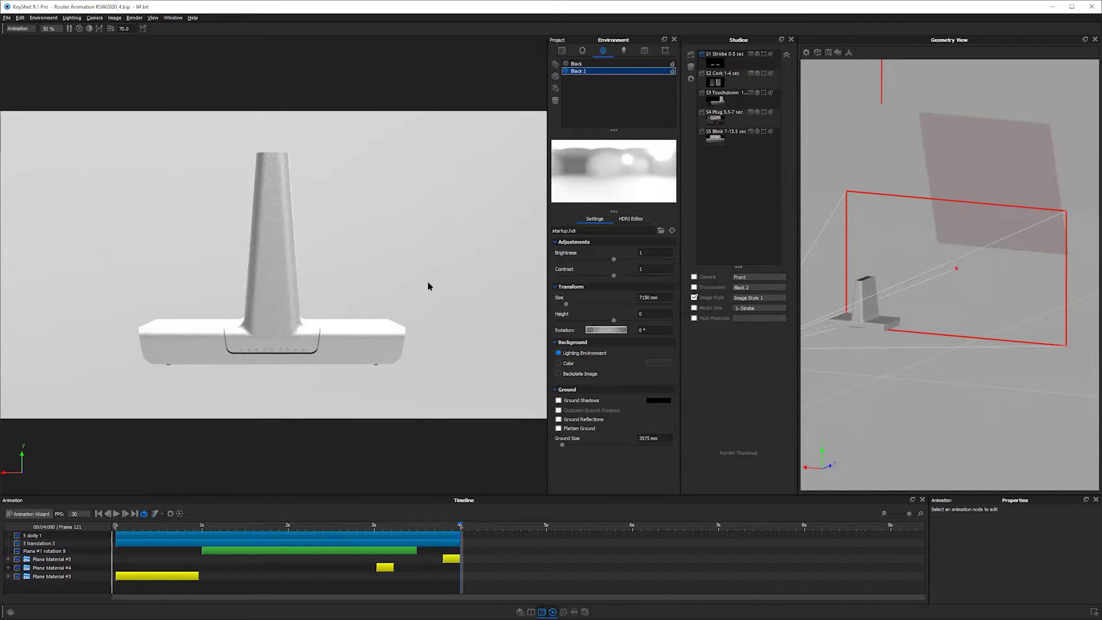
Step: Switch to the Free Camera and frame the router from a slightly raised three-quarter angle
left_click(644, 50)
left_click(592, 64)
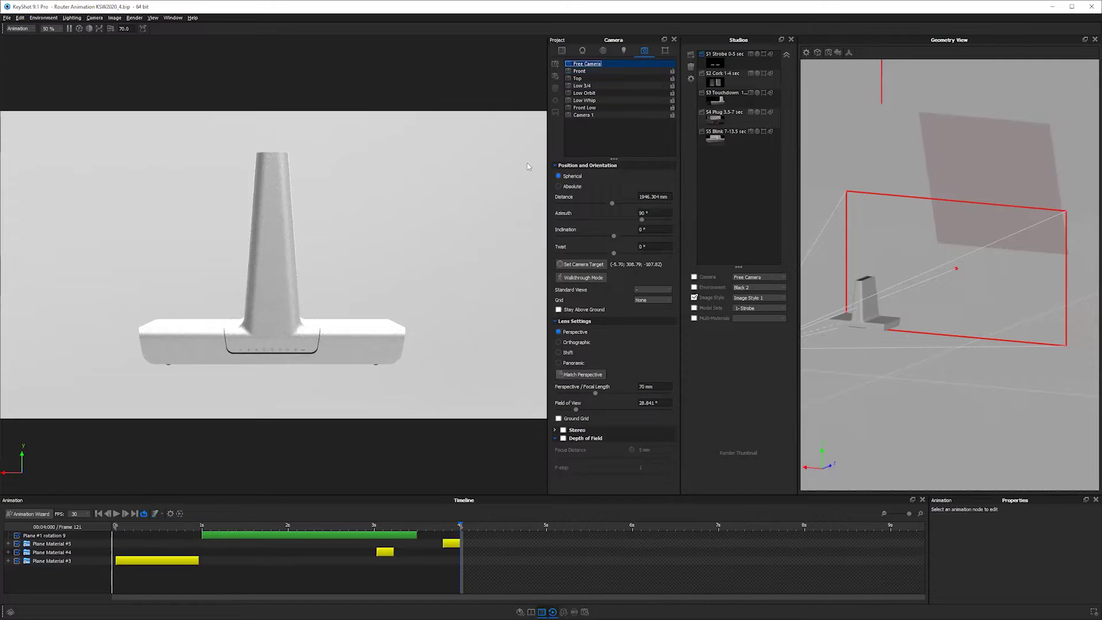
left_click_drag(238, 270, 517, 275)
left_click_drag(411, 251, 487, 240)
scroll(342, 239, "up", 6)
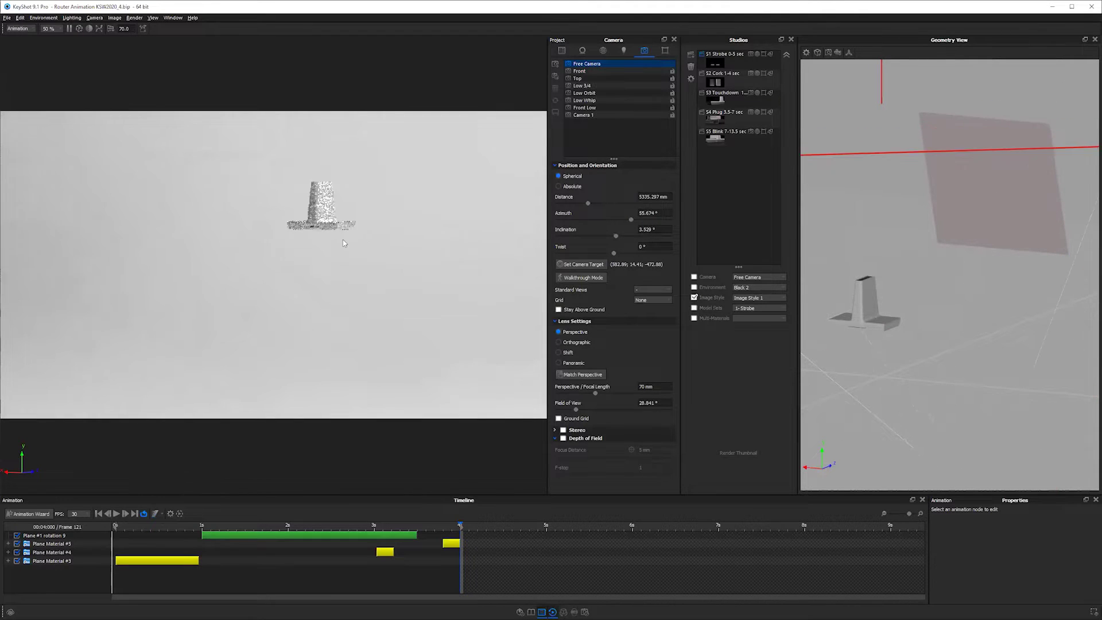
middle_click_drag(384, 214, 349, 267)
left_click_drag(316, 195, 317, 223)
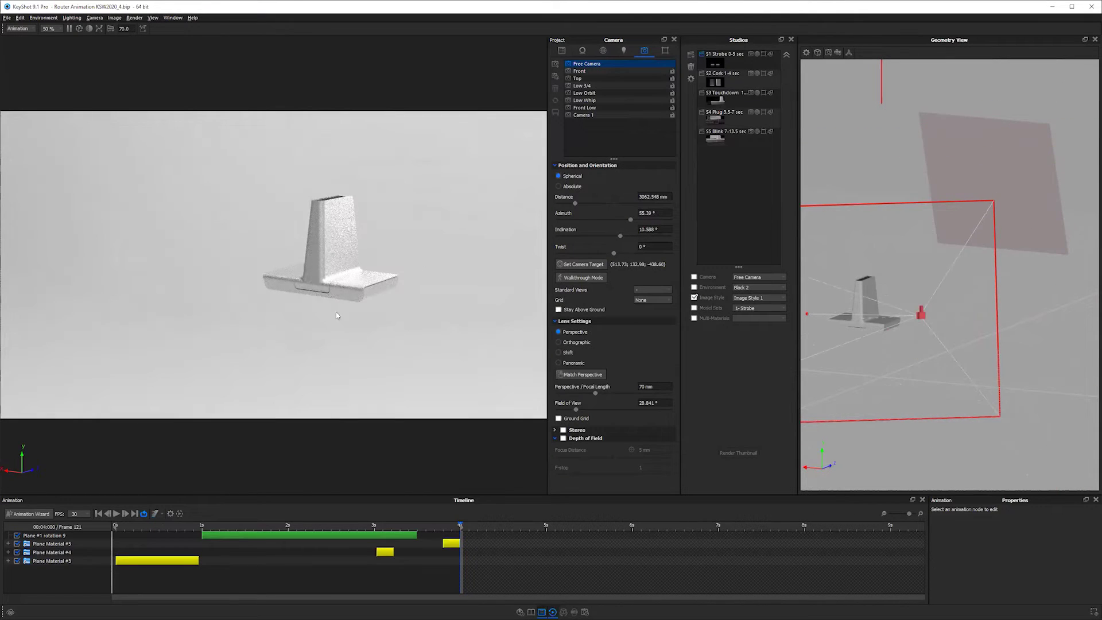
Step: Add a new plane to the scene beside the router's base
scroll(367, 249, "down", 4)
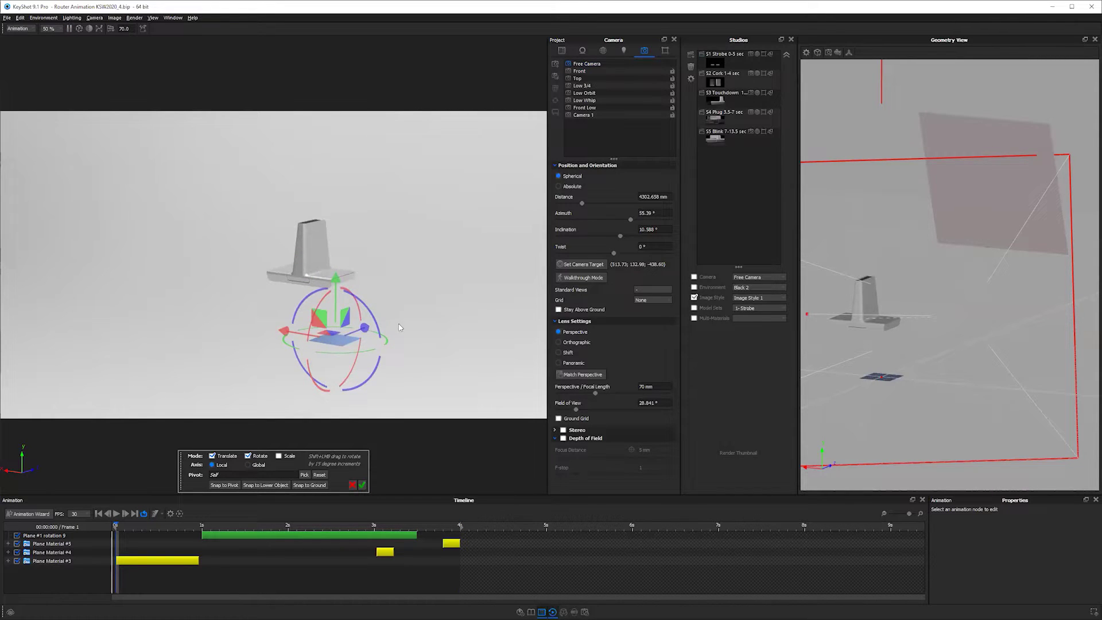
scroll(409, 313, "up", 4)
middle_click_drag(405, 288, 397, 258)
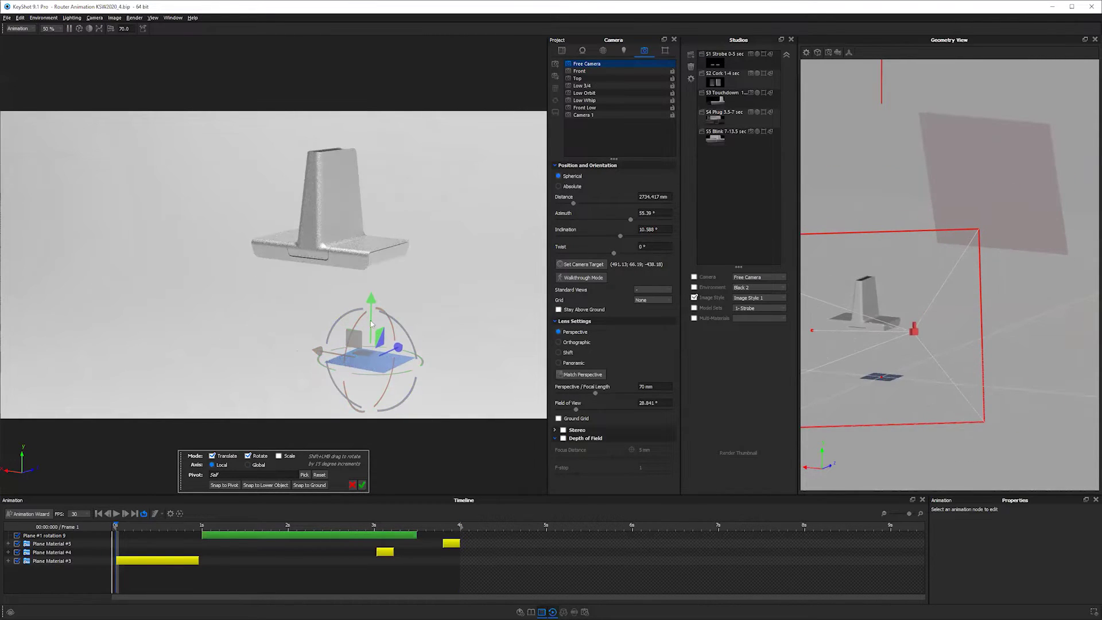
left_click_drag(999, 287, 1020, 326)
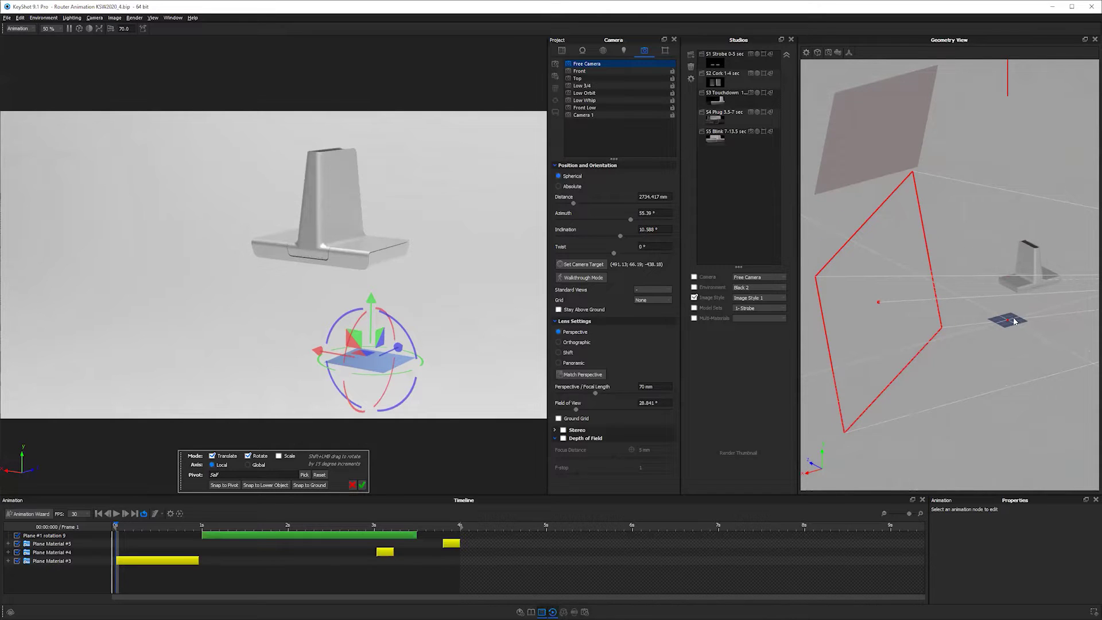
right_click(1014, 321)
key("Escape")
right_click(1010, 325)
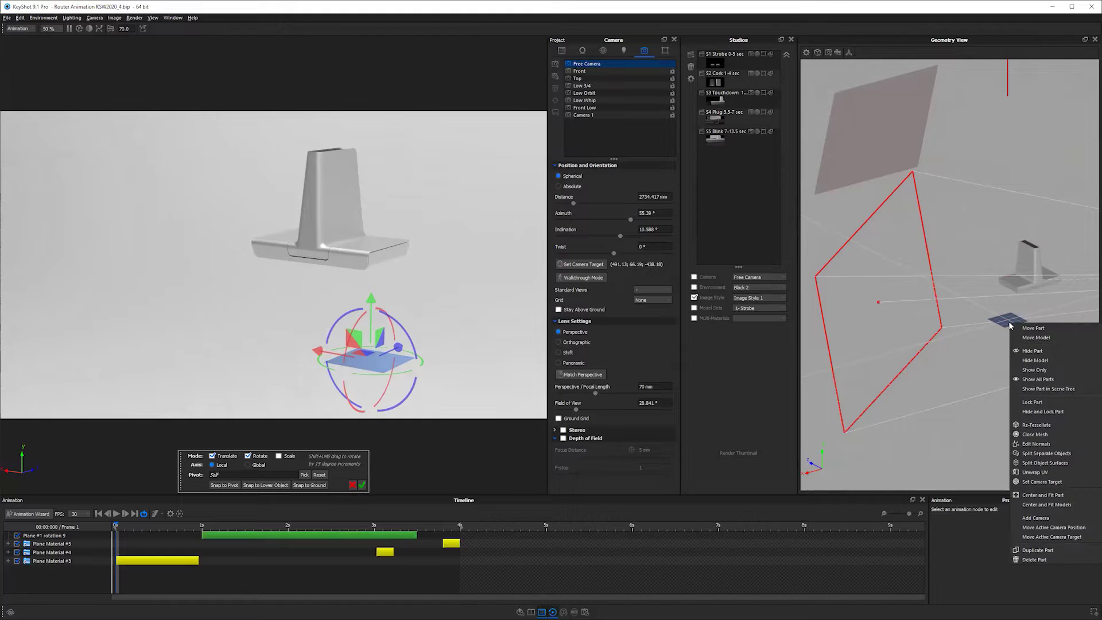
key("Escape")
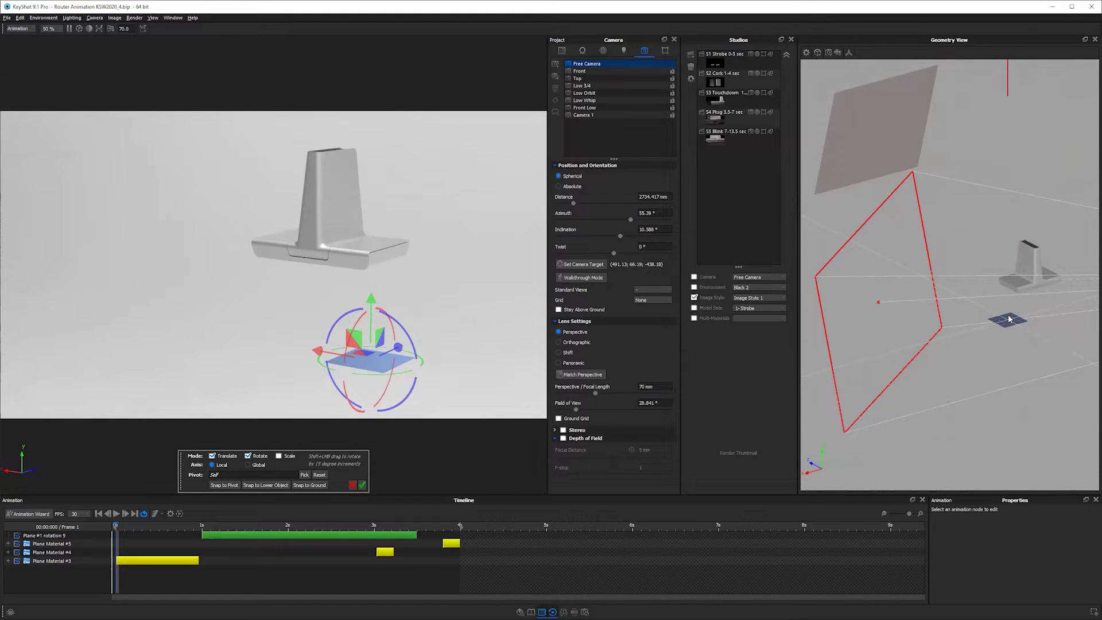
left_click(1009, 319)
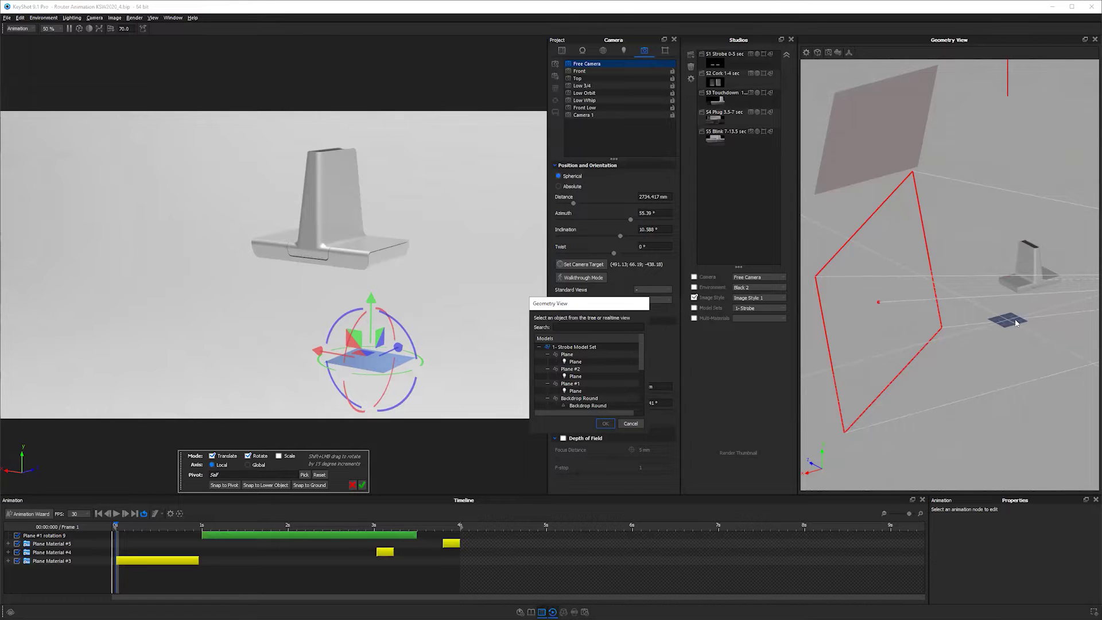
middle_click_drag(1016, 323, 961, 293)
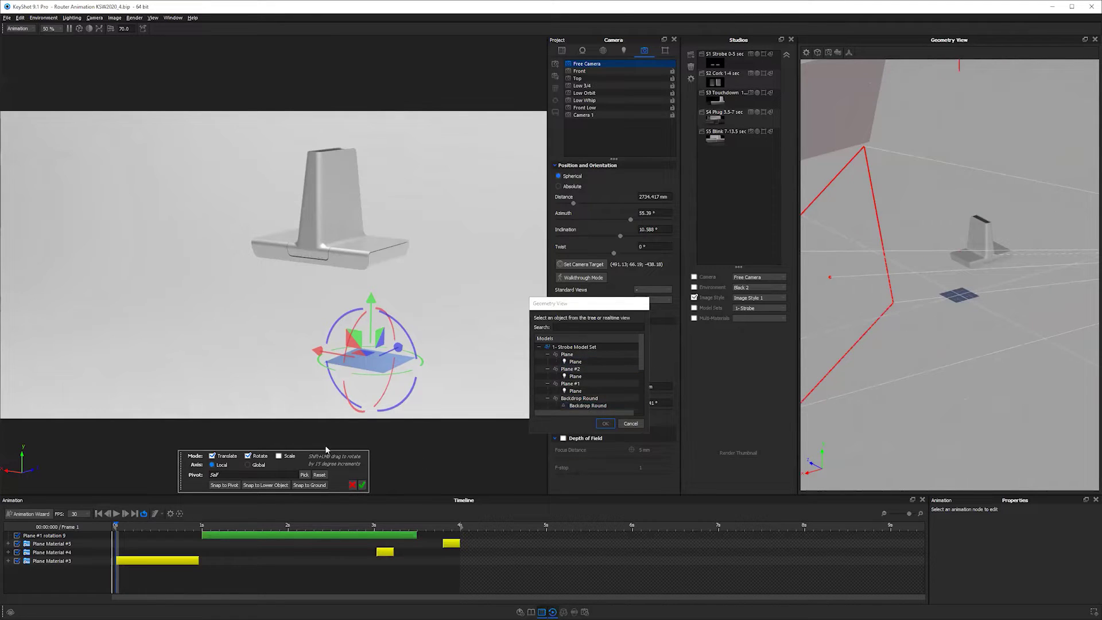
left_click(630, 423)
Step: Leave the plane's move mode in the camera view and start moving the new plane in the geometry view, selecting it from the model tree
left_click(352, 484)
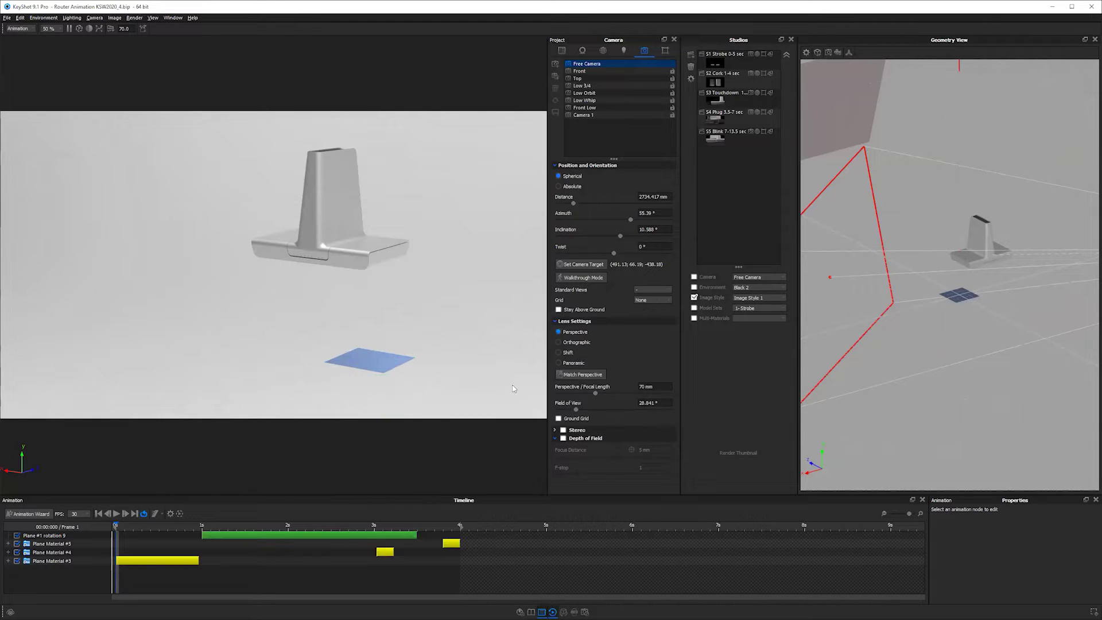
scroll(956, 317, "up", 8)
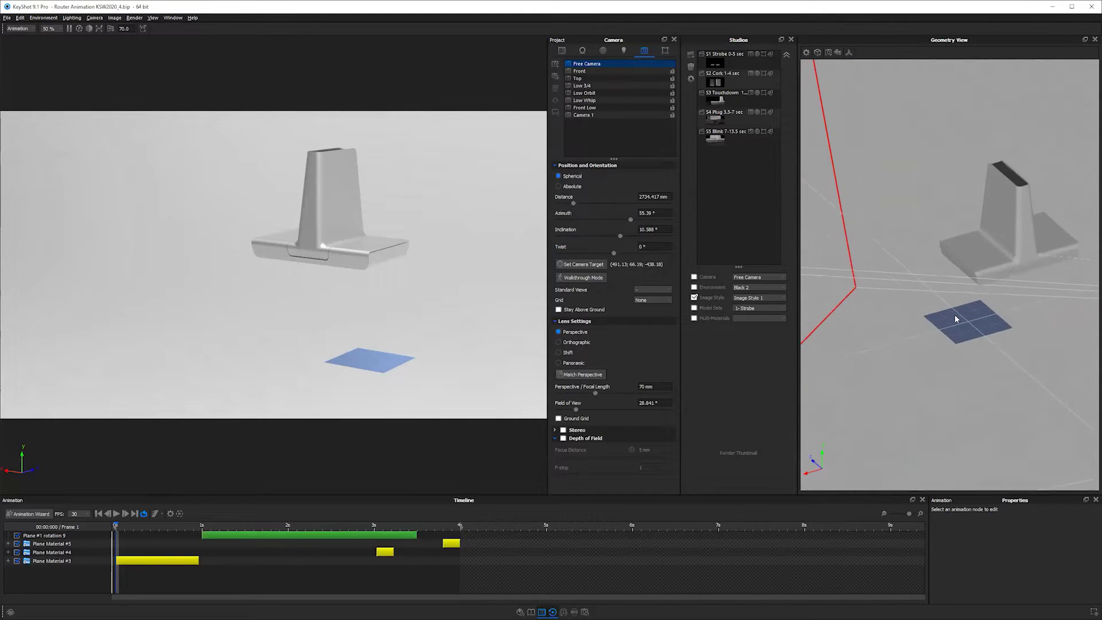
right_click(946, 296)
left_click(942, 291)
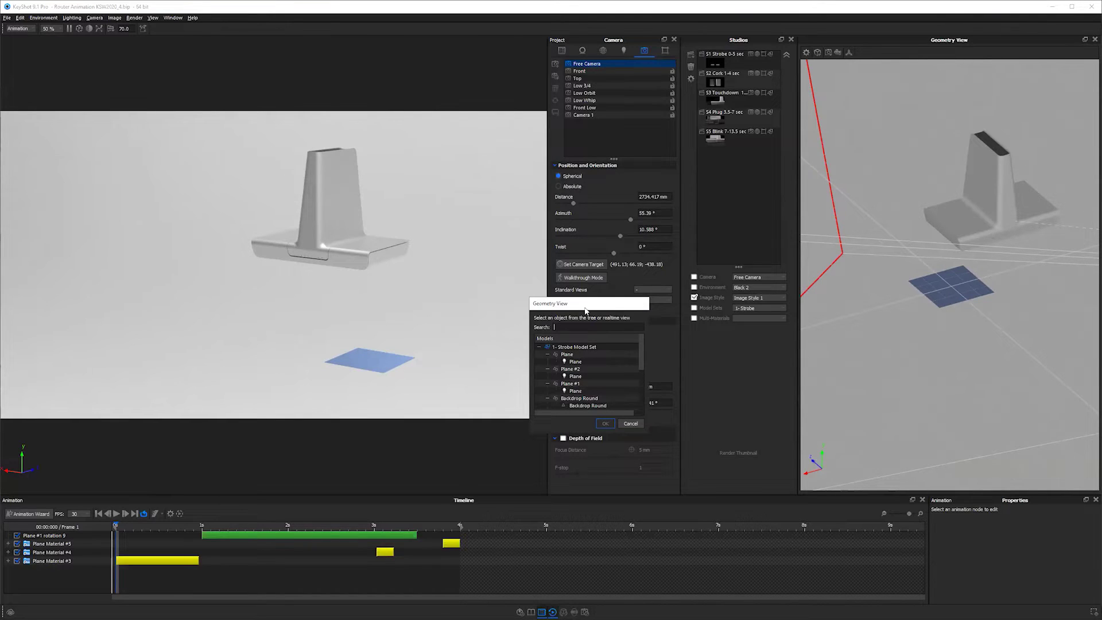
left_click_drag(587, 306, 860, 73)
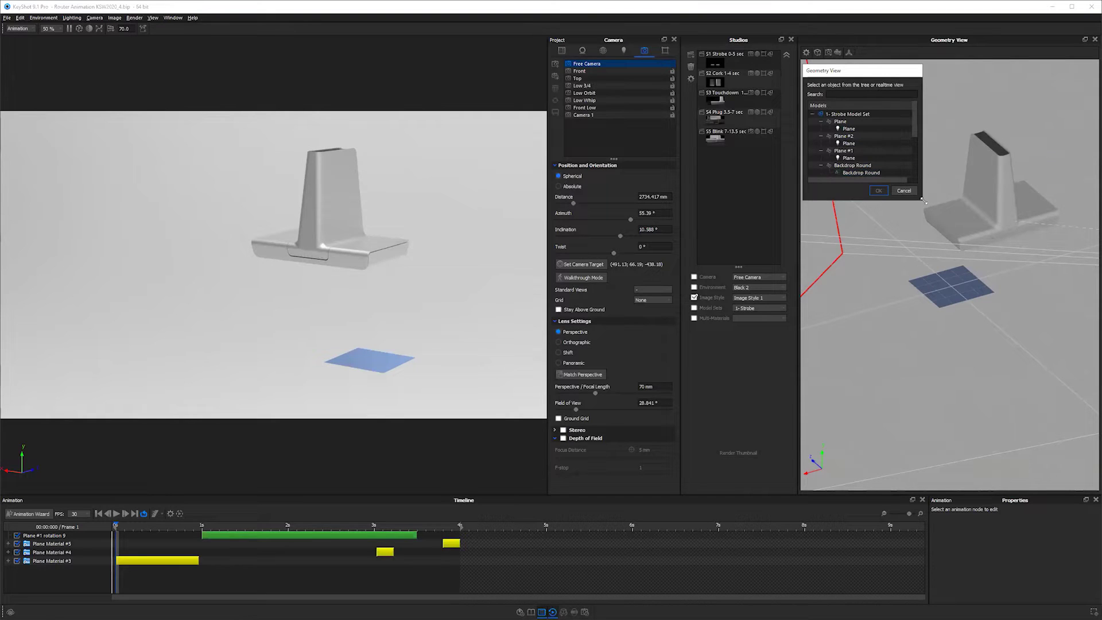
left_click_drag(923, 200, 939, 220)
scroll(867, 167, "down", 2)
left_click(872, 180)
left_click(863, 121)
left_click(863, 167)
left_click(851, 114)
left_click(864, 121)
scroll(863, 129, "up", 1)
scroll(864, 128, "down", 1)
left_click(862, 193)
left_click(894, 212)
Step: Raise the new plane well above and to the side of the router and tilt it slightly toward it
left_click_drag(975, 323, 1005, 280)
left_click_drag(951, 225, 918, 68)
left_click_drag(1010, 270, 954, 315)
left_click_drag(941, 252, 1016, 224)
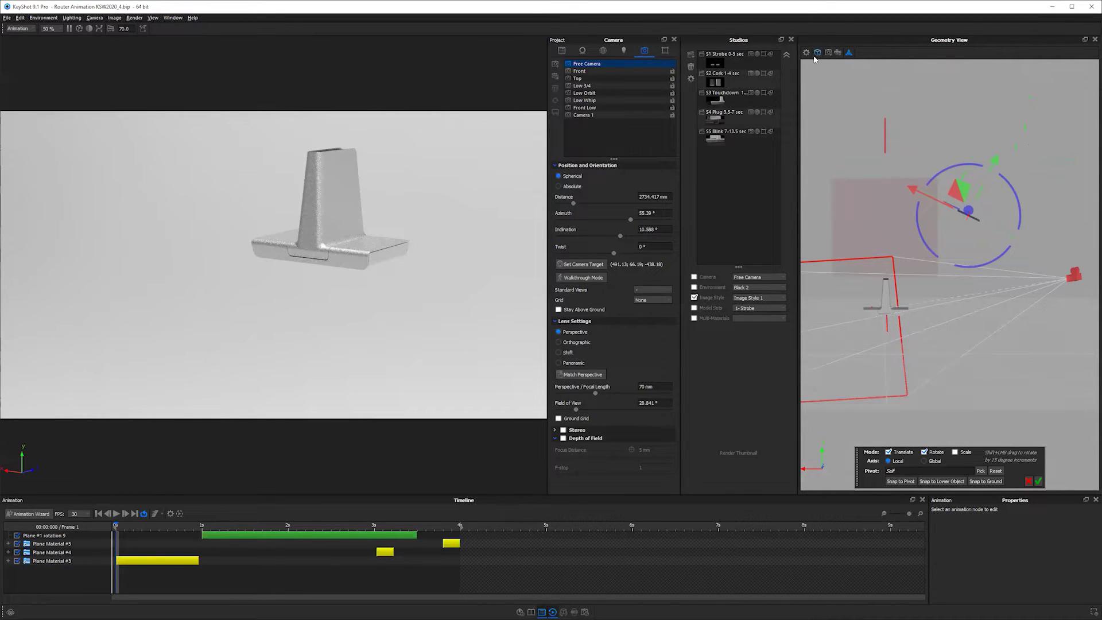
Step: Set the geometry view's background color to Darker
left_click(805, 53)
left_click(574, 270)
left_click(568, 298)
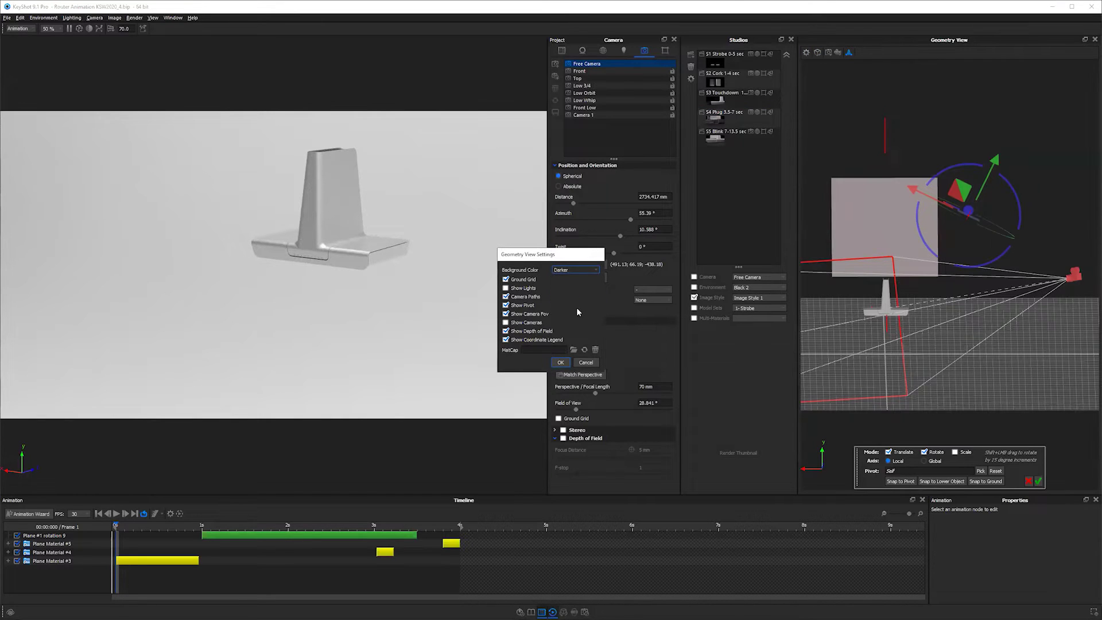
left_click(562, 364)
Step: Tilt the small plane to about 45 degrees so it faces the router, and accept the move
scroll(1001, 241, "up", 5)
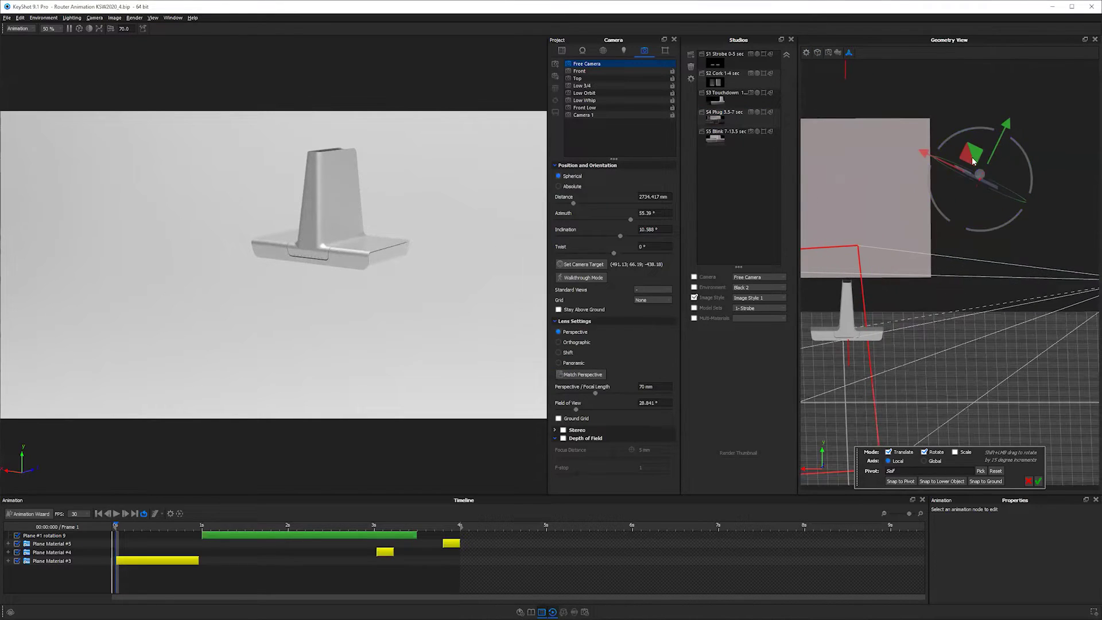
left_click_drag(995, 127, 1032, 163)
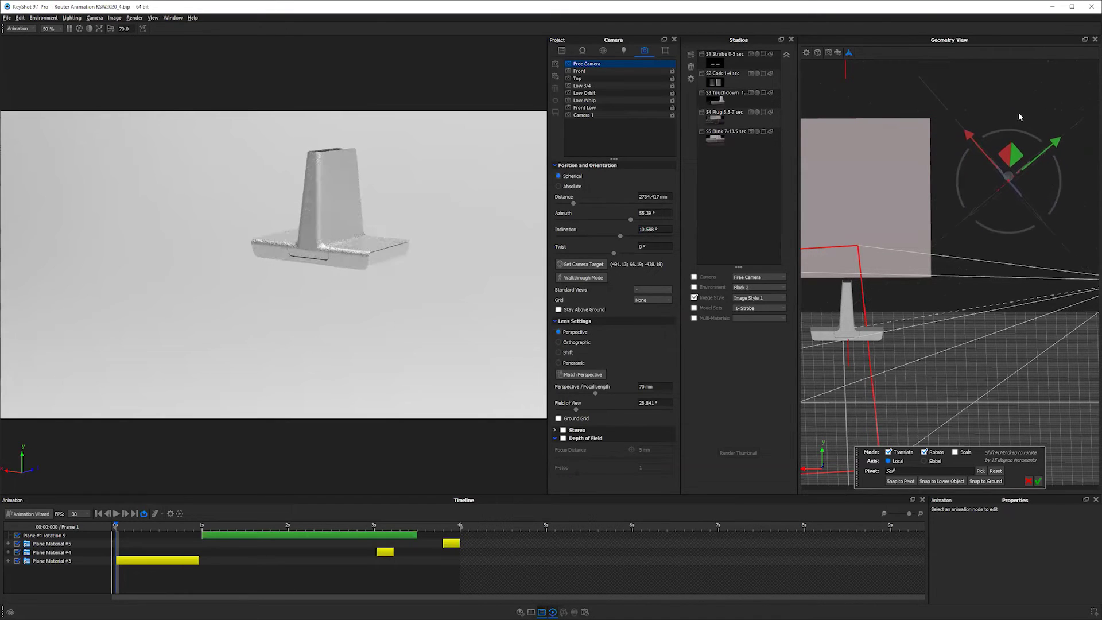
left_click_drag(939, 352, 1005, 161)
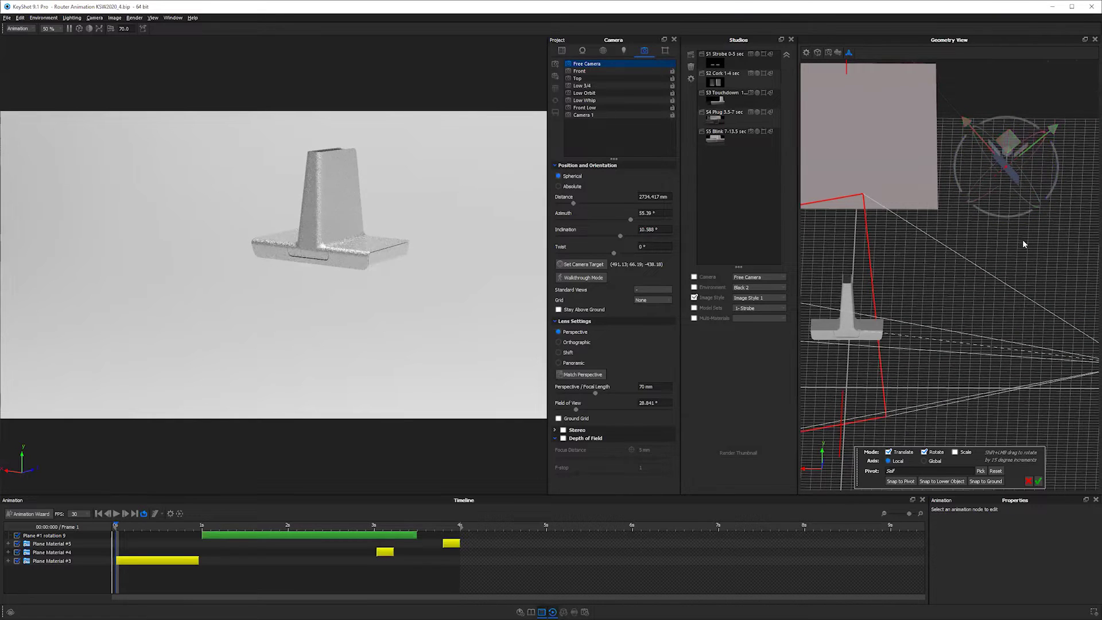
left_click_drag(1025, 222, 1042, 195)
left_click(1010, 148)
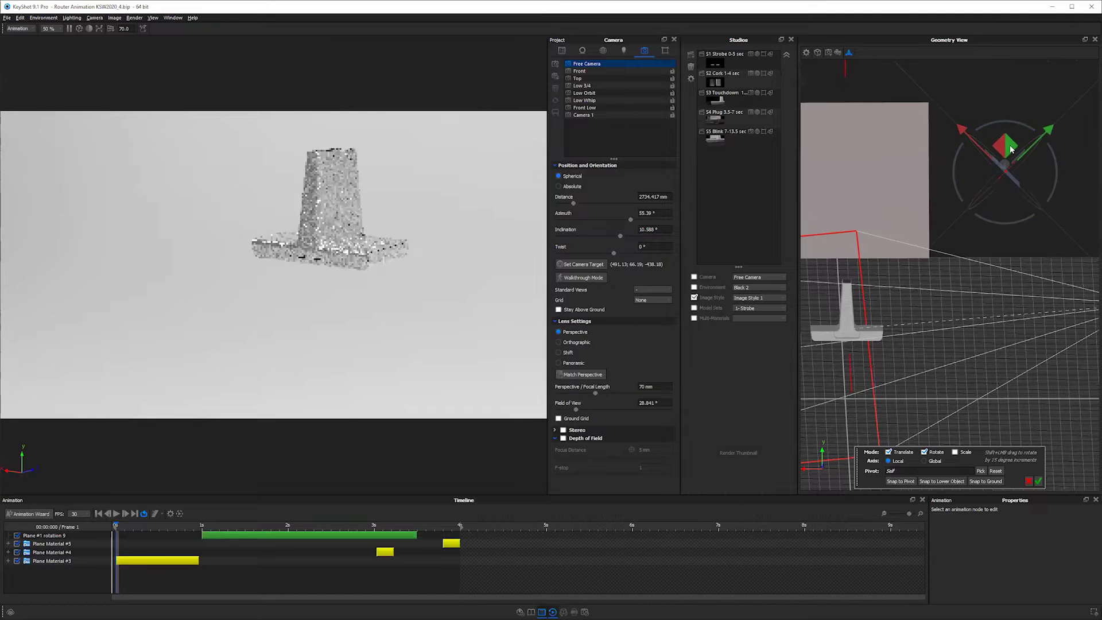
left_click(1037, 481)
Step: Change the small plane's material, Plane Material #1, from Diffuse to an Area Light
left_click_drag(984, 292, 1022, 180)
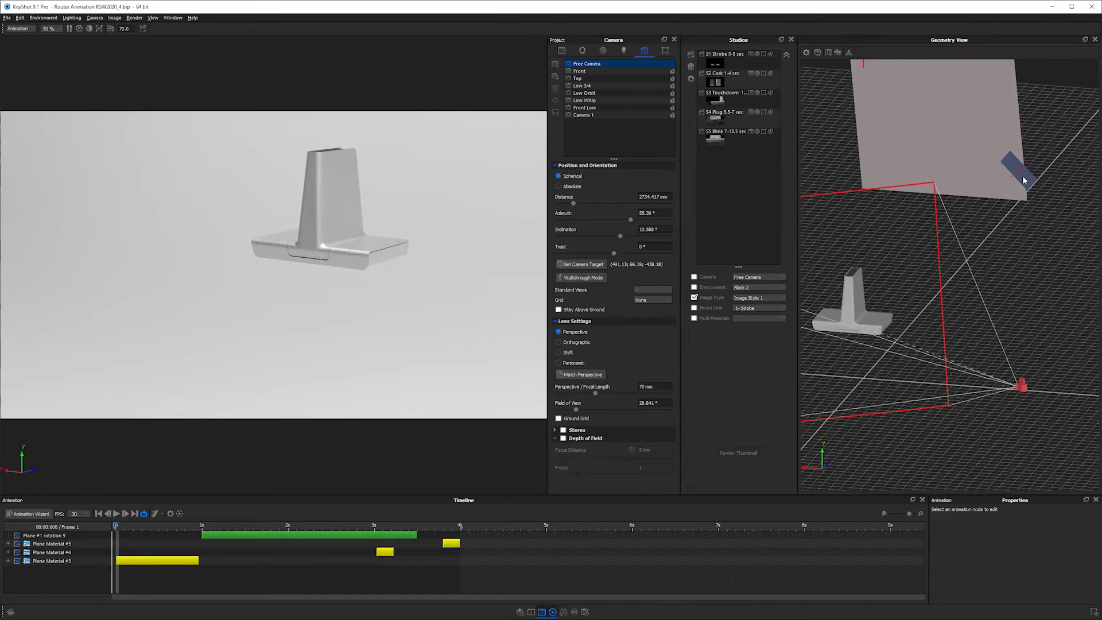
double_click(1014, 161)
left_click(668, 95)
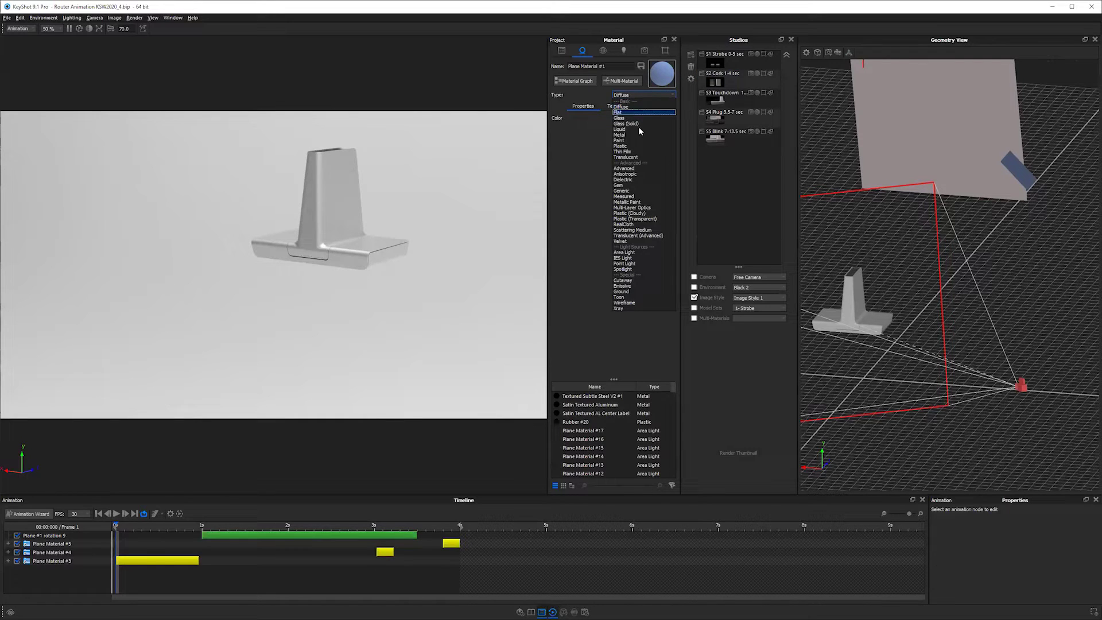
left_click(636, 253)
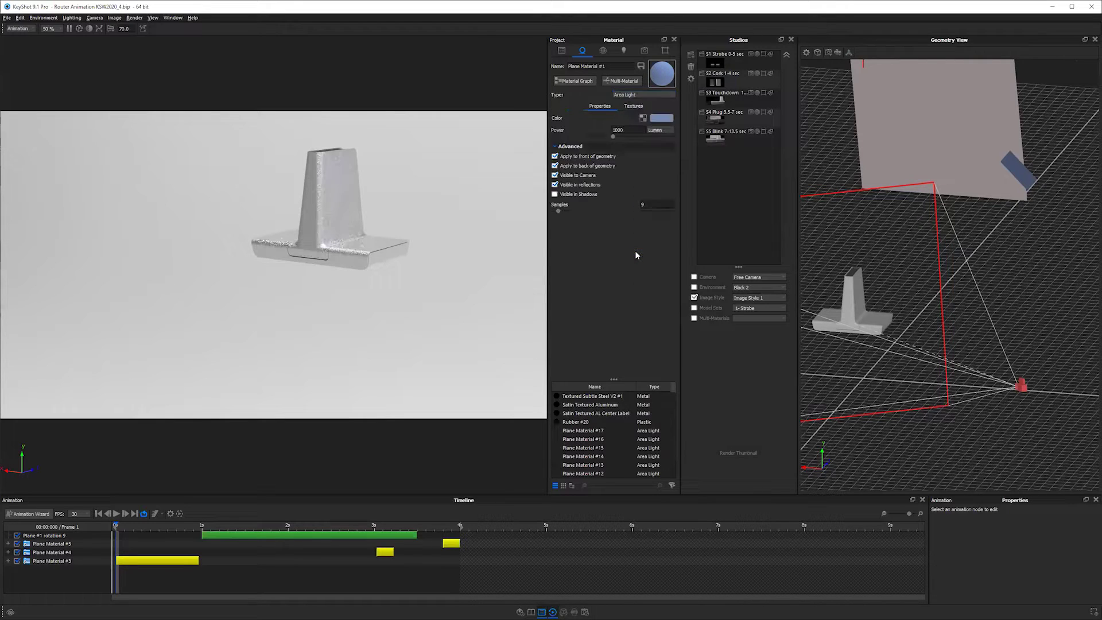
left_click(626, 129)
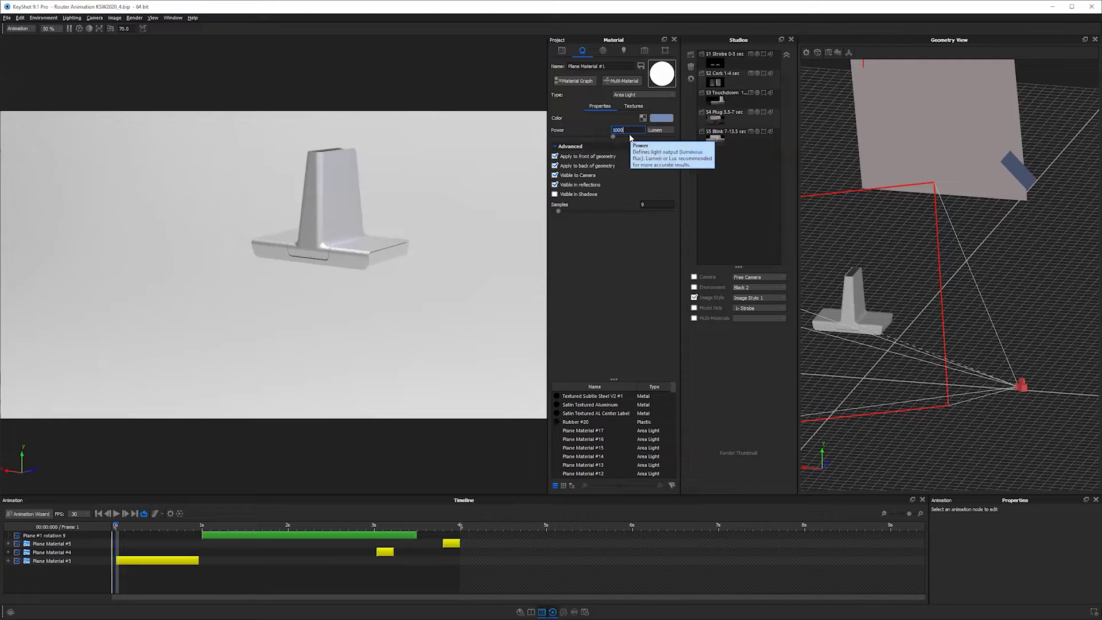
left_click(653, 96)
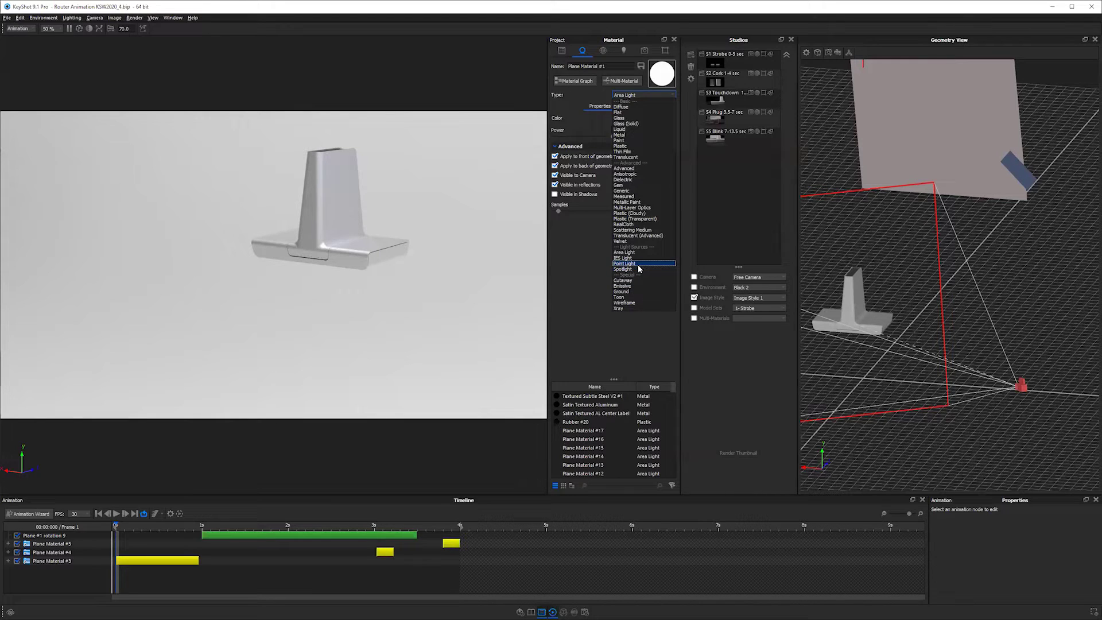
left_click(609, 117)
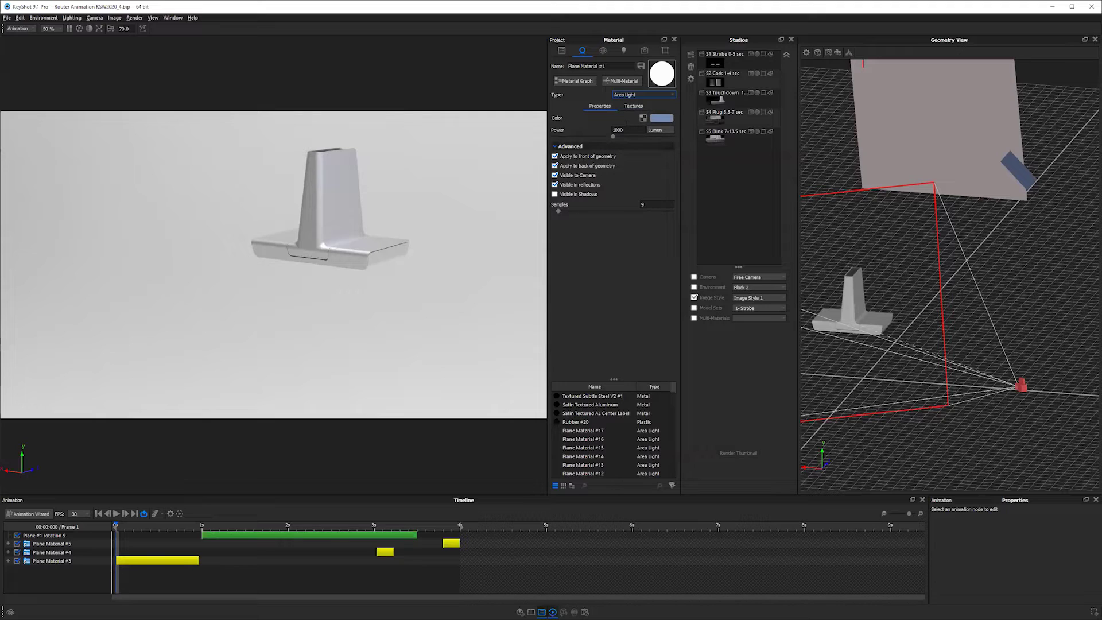
Step: Set the small plane's area light power to 1600 Lumen
left_click(628, 130)
left_click(672, 131)
key("Escape")
type("60")
type("600")
scroll(350, 293, "up", 5)
scroll(302, 262, "down", 2)
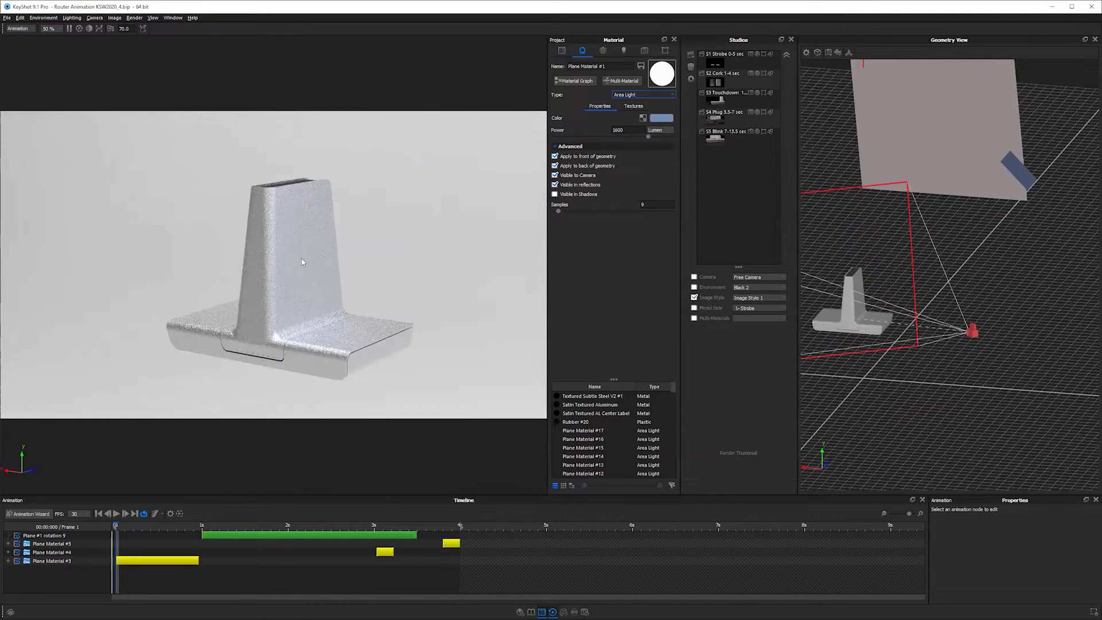
left_click_drag(344, 324, 332, 301)
Step: Hide the large light plane under Plane #1 in the 1- Strobe Model Set
left_click(564, 51)
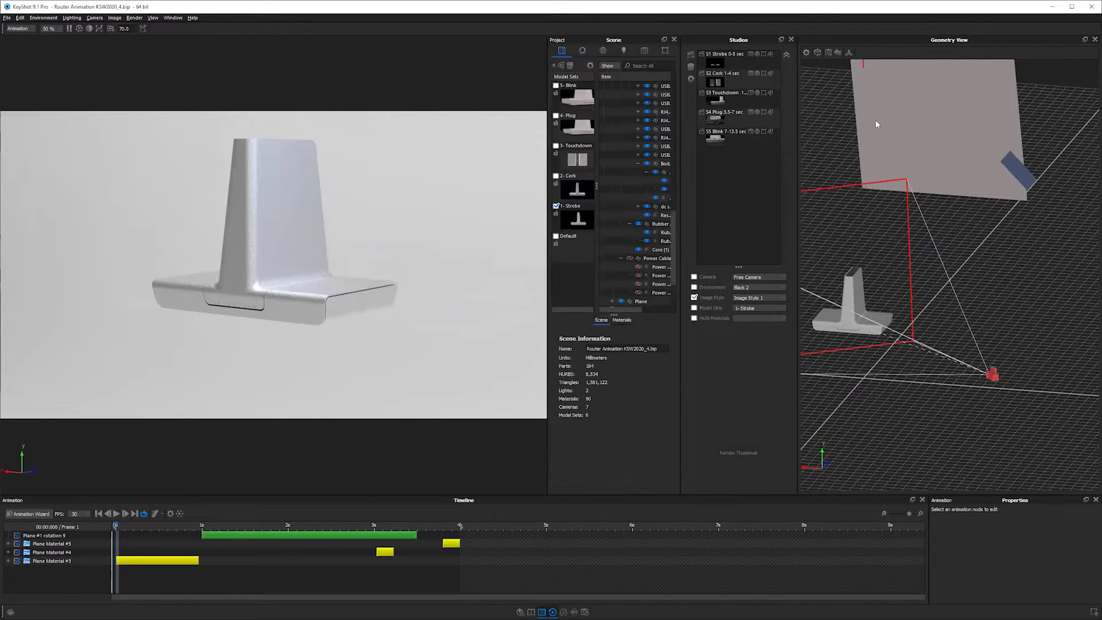
left_click(636, 162)
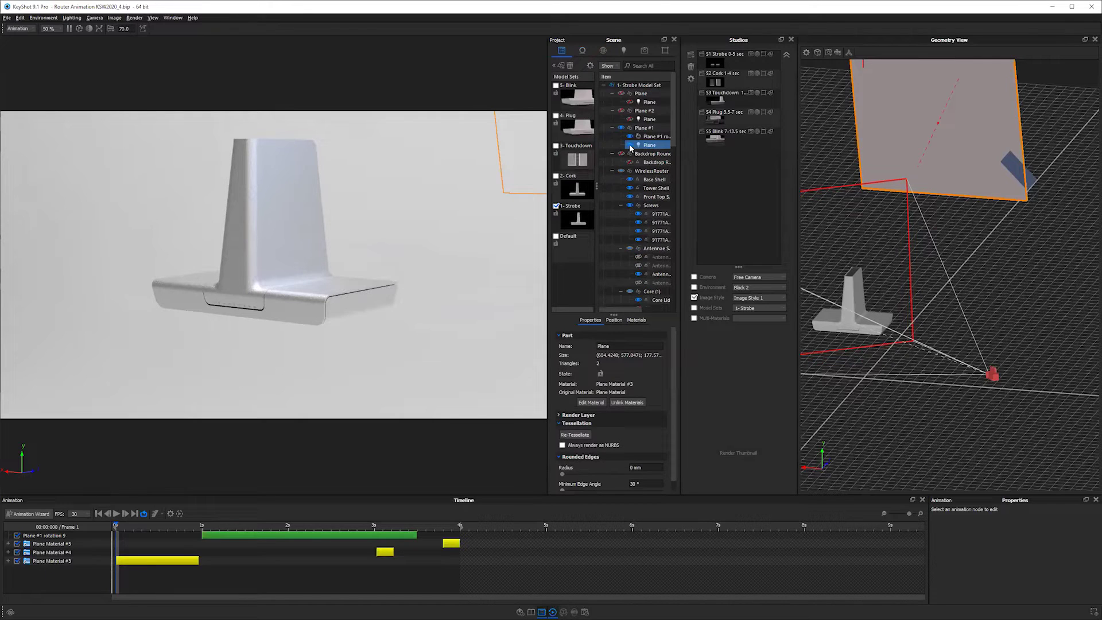
left_click(339, 257)
left_click(629, 147)
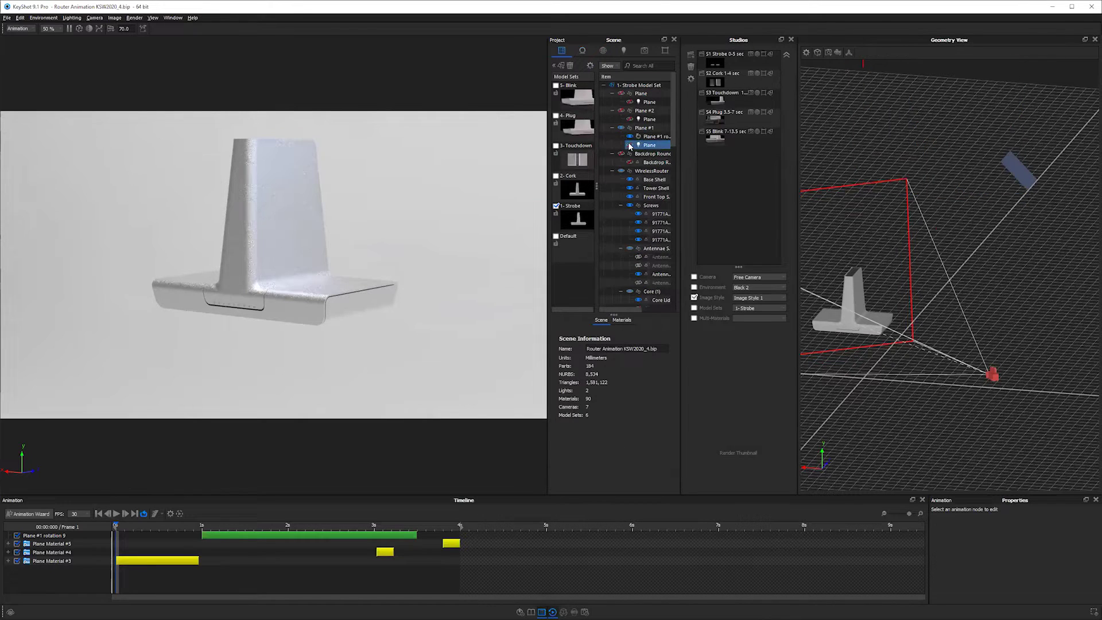
left_click(629, 145)
left_click(629, 145)
Step: Switch the scene's lighting environment from Black 2 to Black
left_click(603, 51)
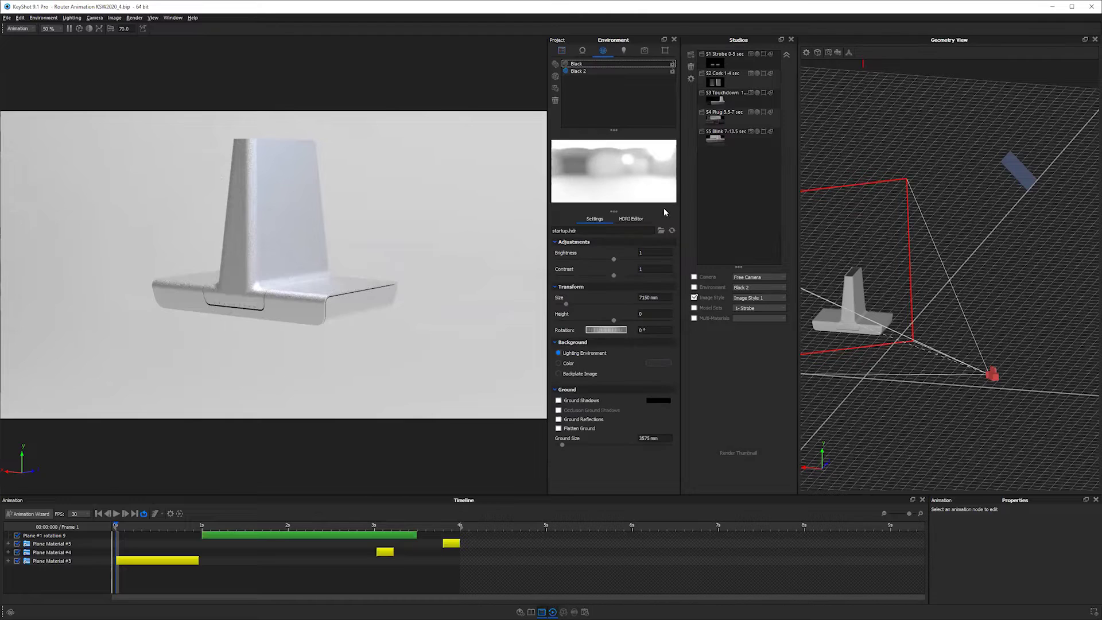
left_click(590, 64)
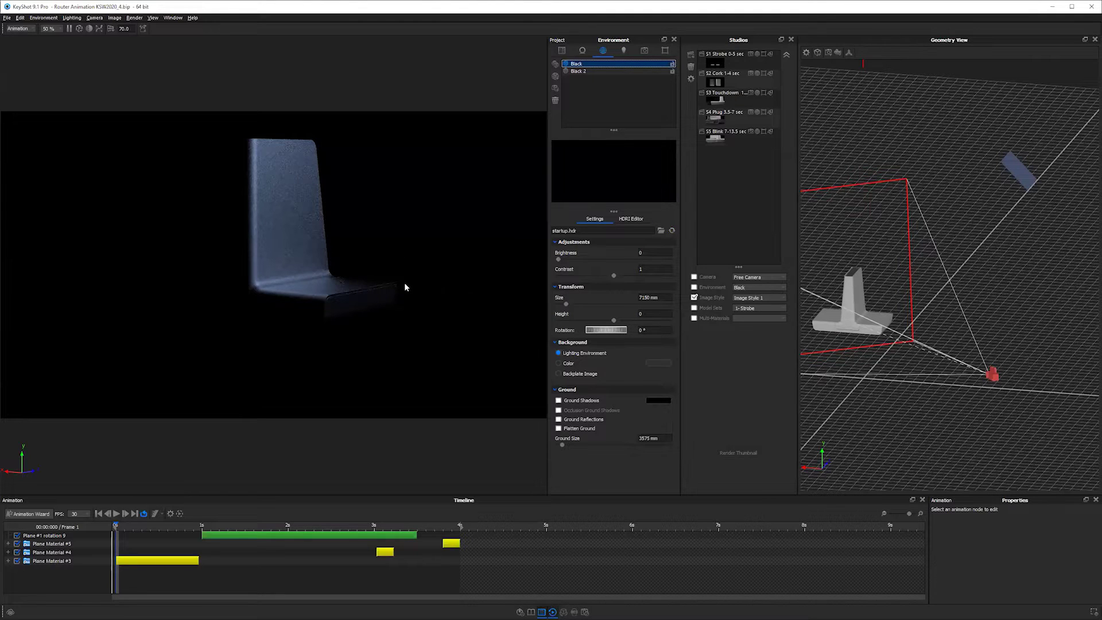
scroll(404, 284, "up", 5)
scroll(230, 252, "down", 5)
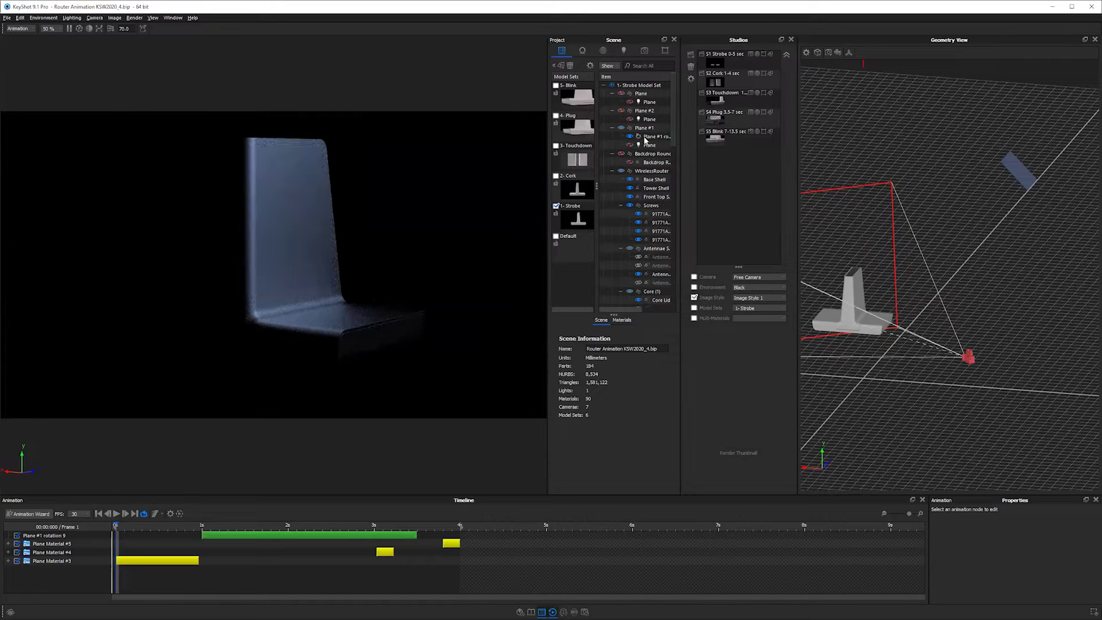
Step: Locate the small light plane in the scene tree, check the environment settings, and examine its light on the router's front edges
left_click(1014, 171)
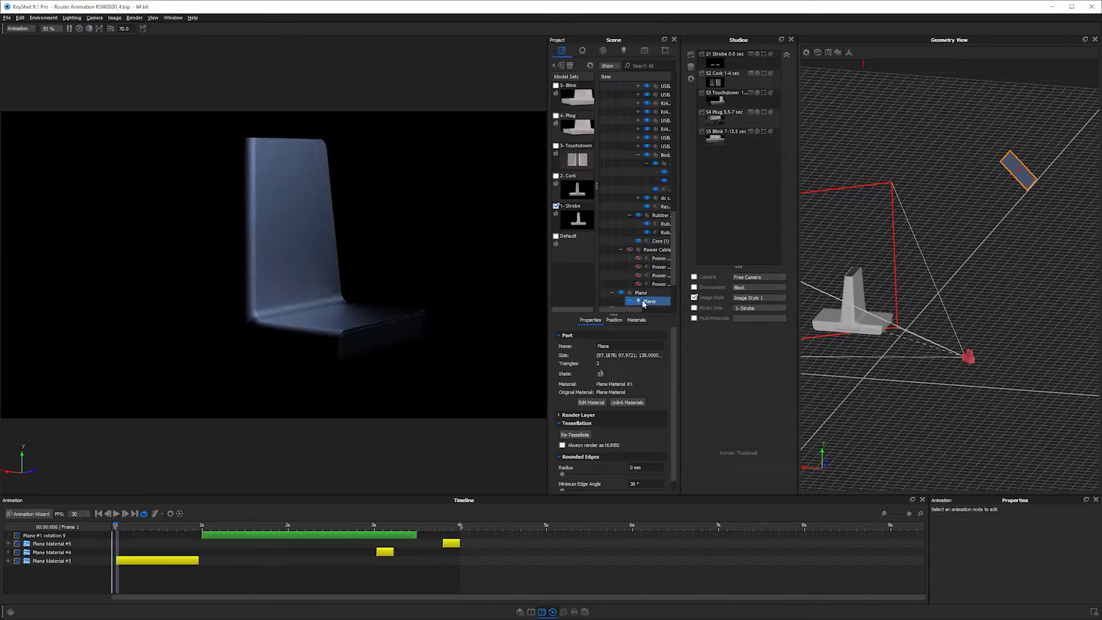
left_click(602, 50)
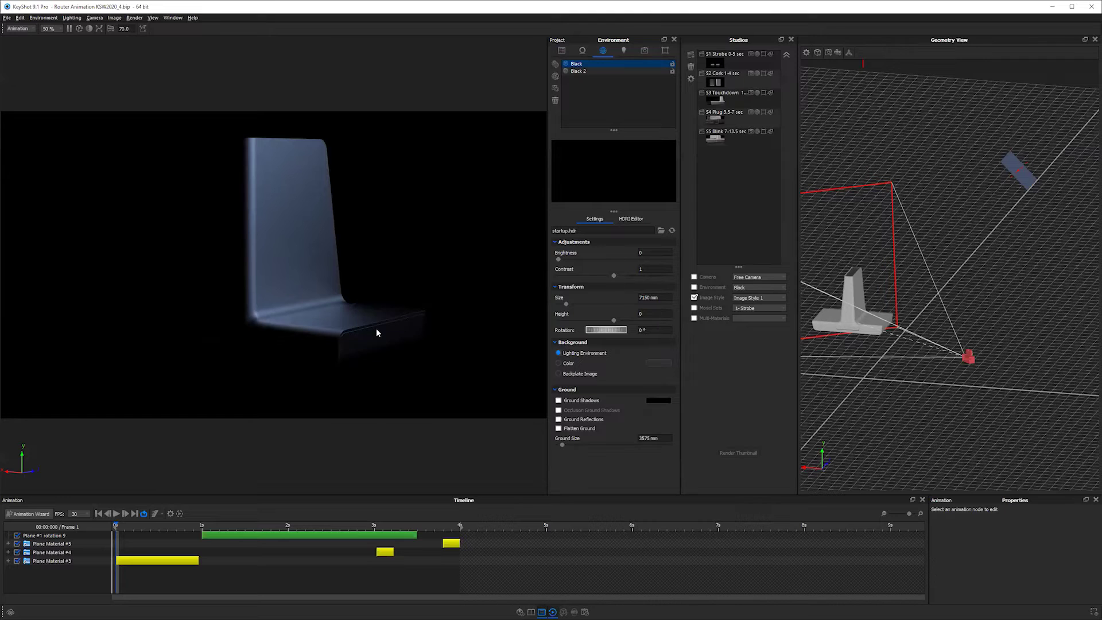
scroll(281, 225, "up", 5)
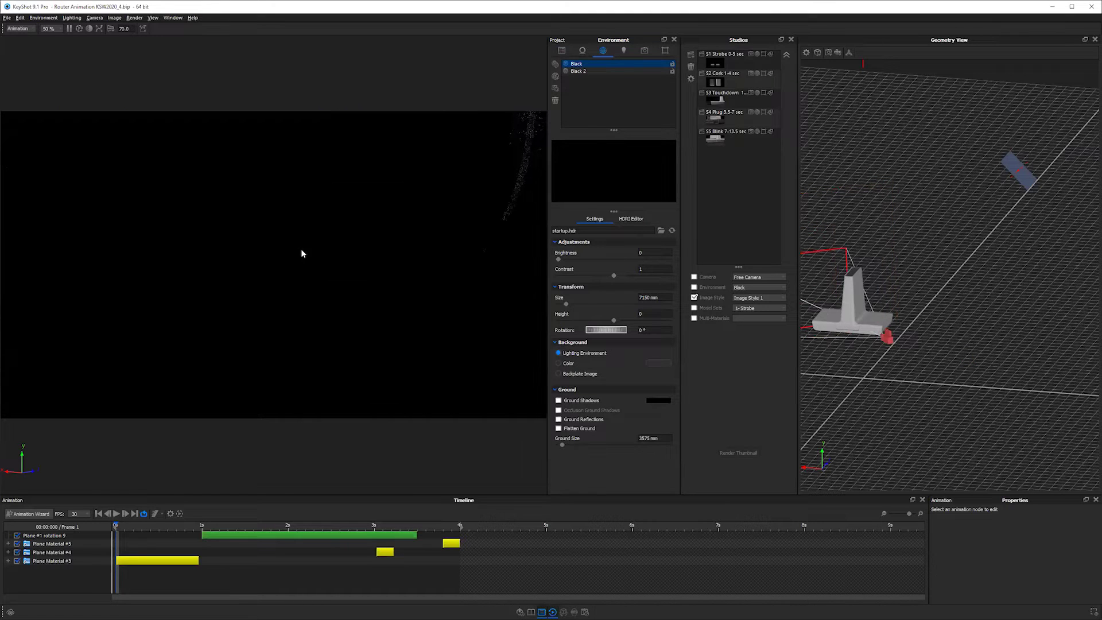
scroll(310, 273, "down", 3)
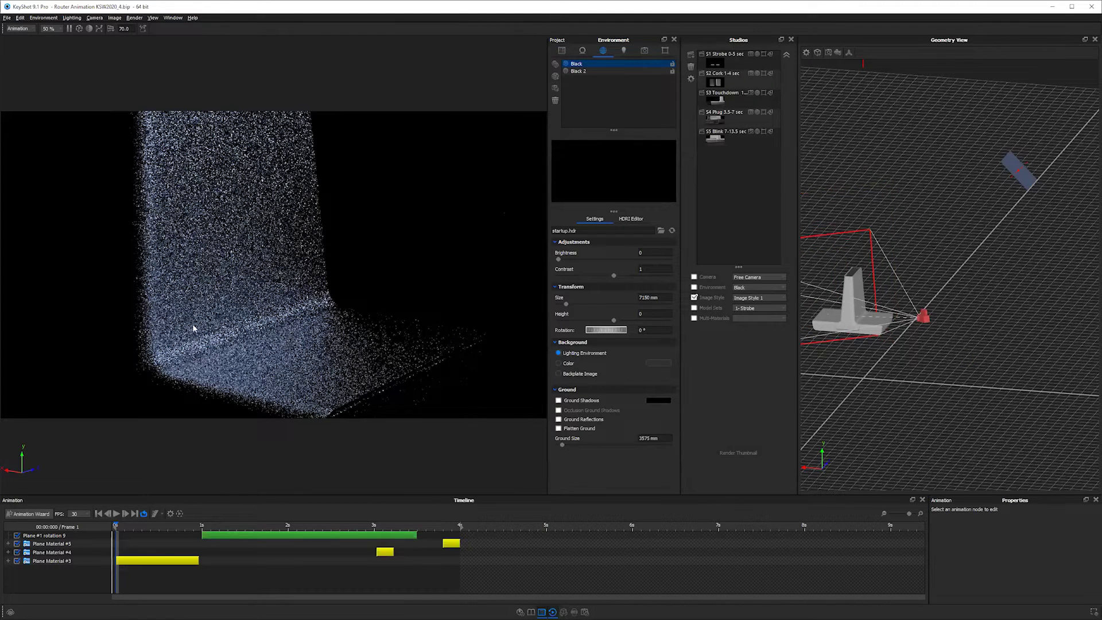
left_click_drag(193, 323, 364, 283)
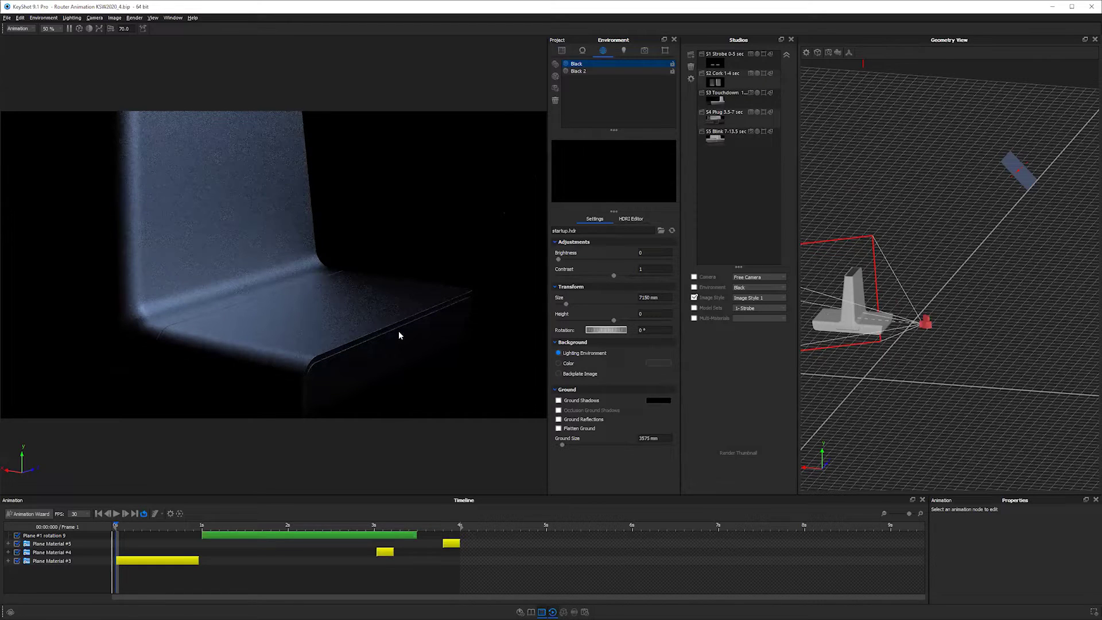
Step: Start moving the small light plane in the geometry view and set its pivot to the router's Tower Shell
left_click_drag(398, 310, 357, 327)
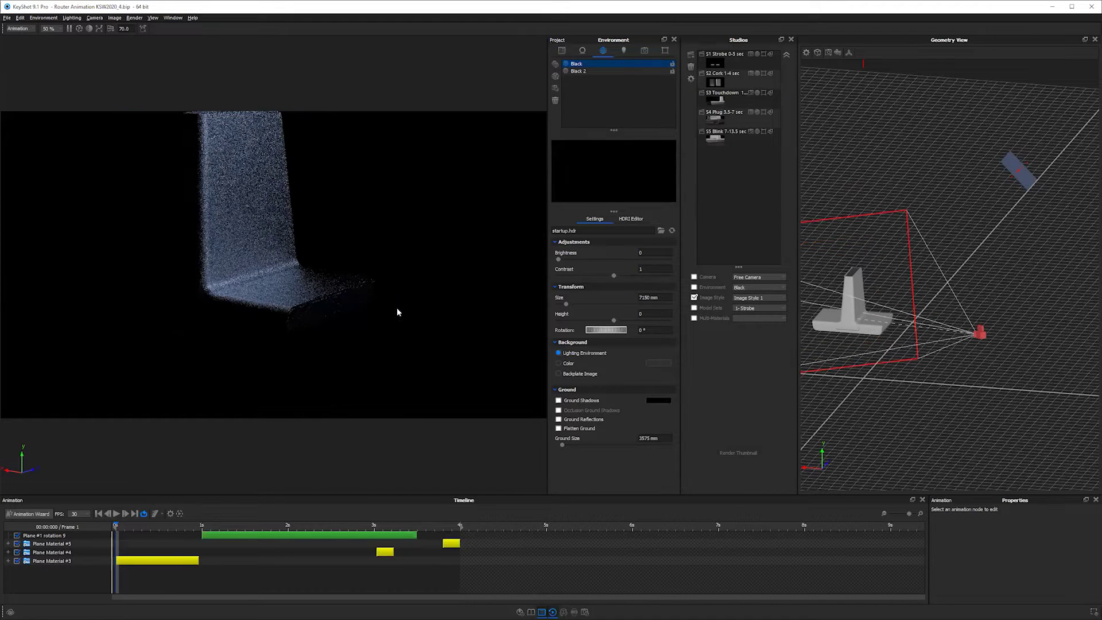
left_click_drag(303, 305, 344, 269)
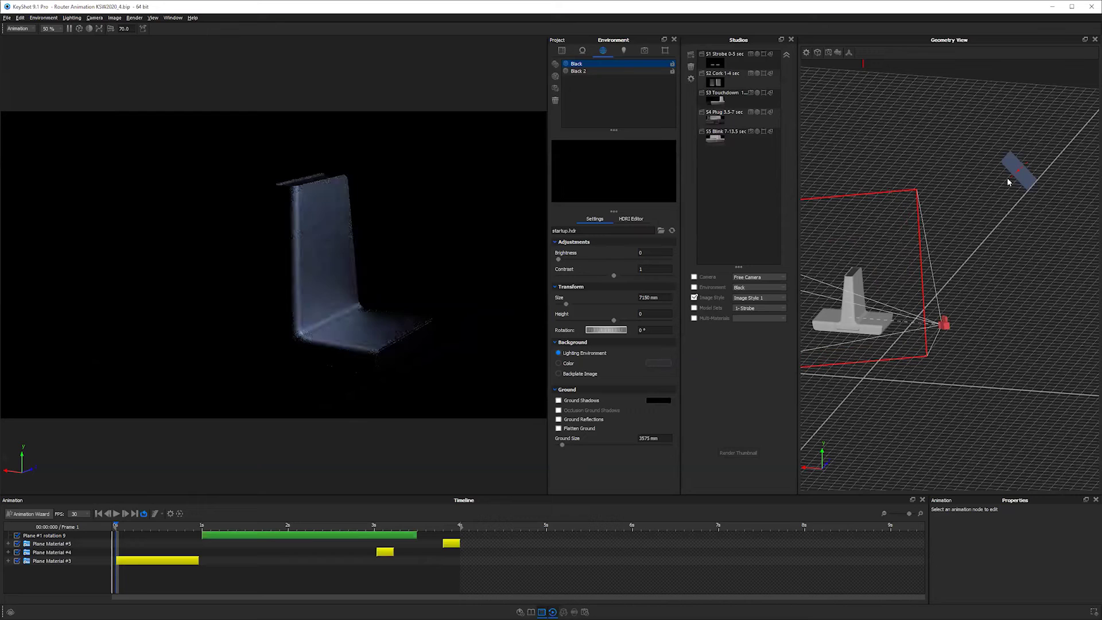
mouse_move(954, 279)
left_mouse_down()
mouse_move(947, 290)
mouse_move(985, 270)
mouse_move(972, 284)
left_mouse_up()
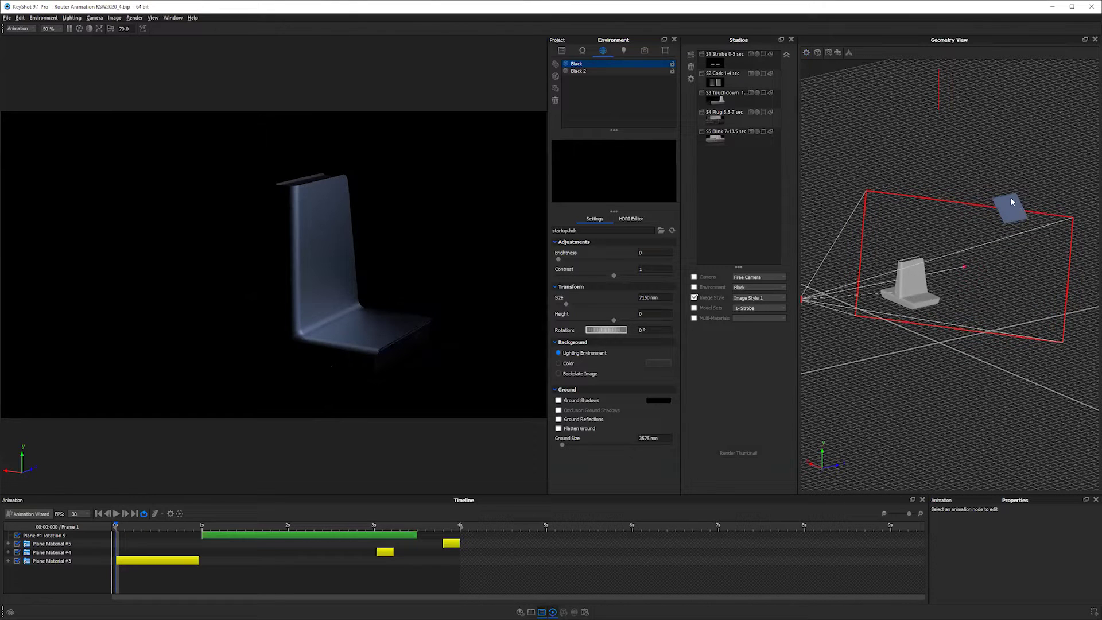
left_click(1010, 213)
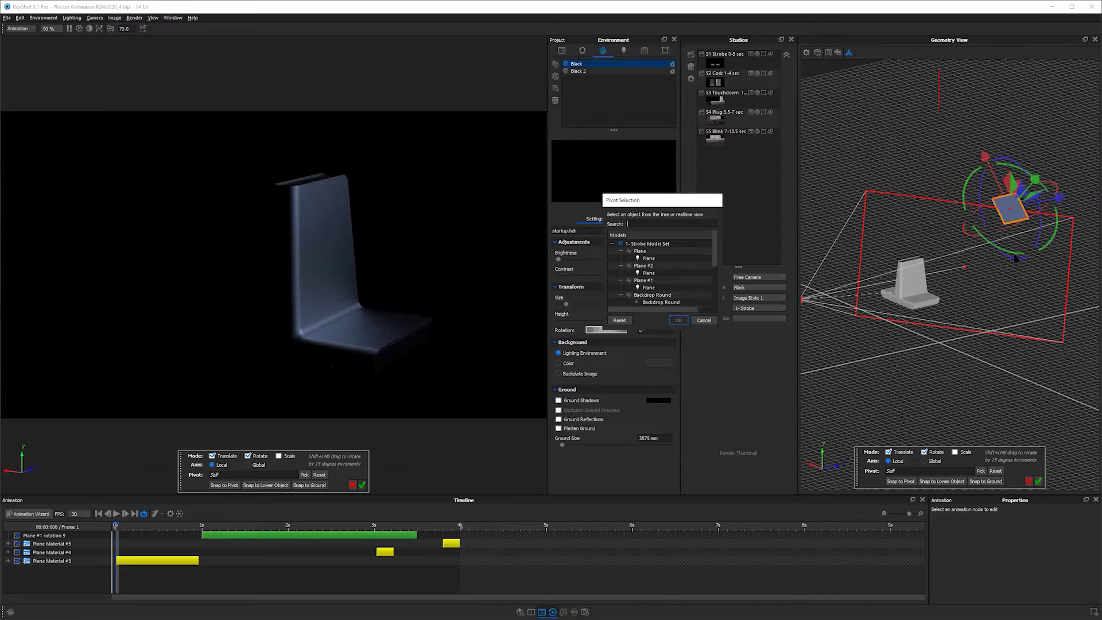
left_click(911, 285)
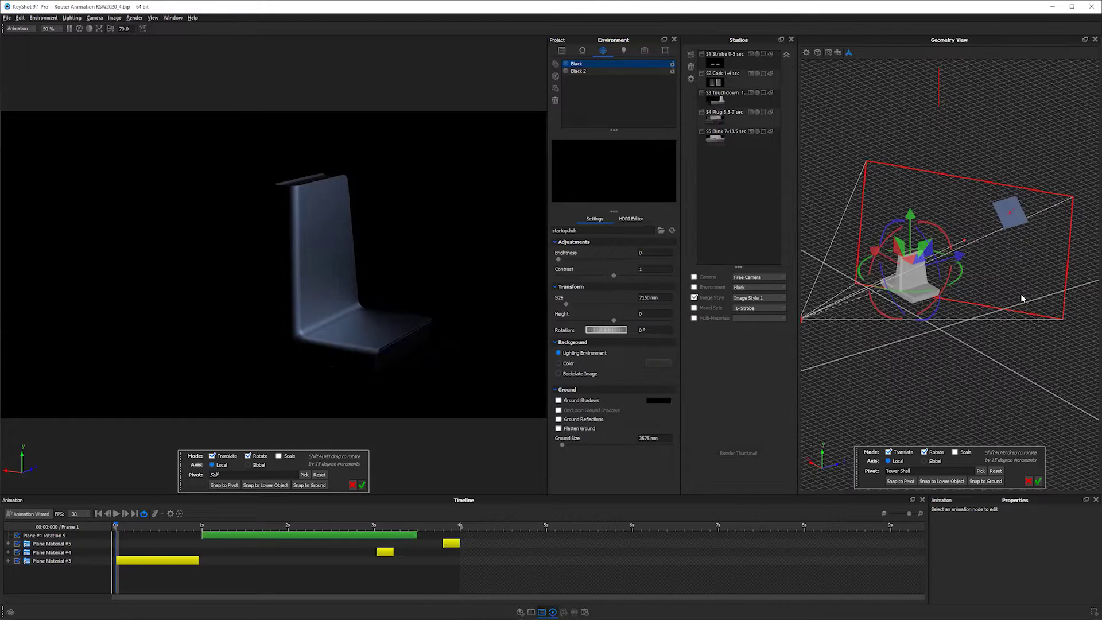
Step: Set the geometry view's background color to Light
left_click(806, 52)
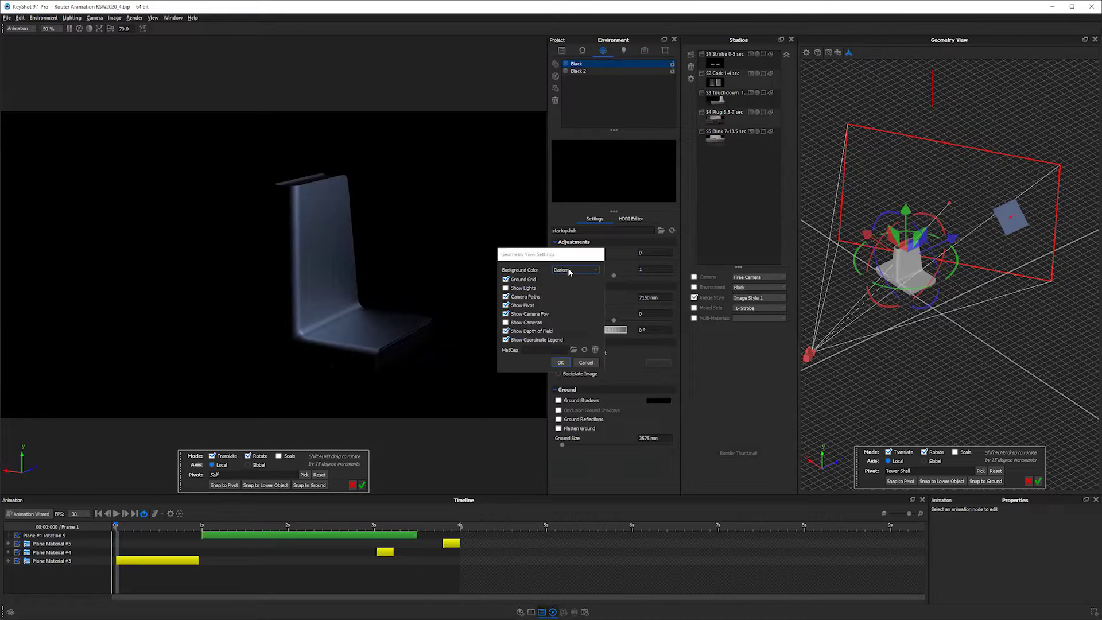
scroll(569, 271, "up", 2)
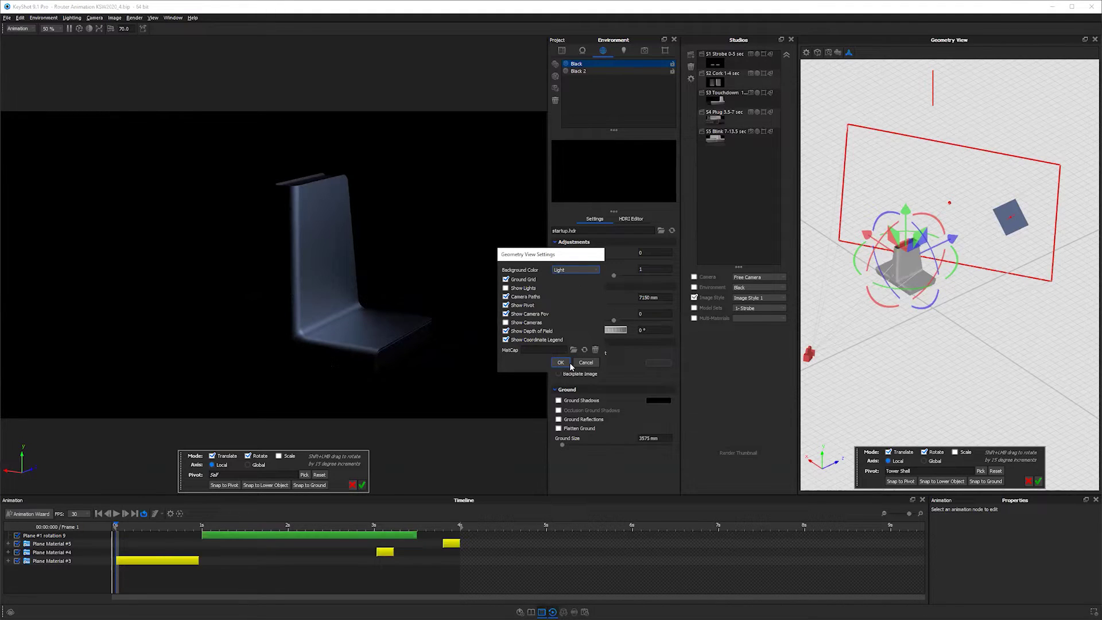
left_click_drag(985, 280, 969, 270)
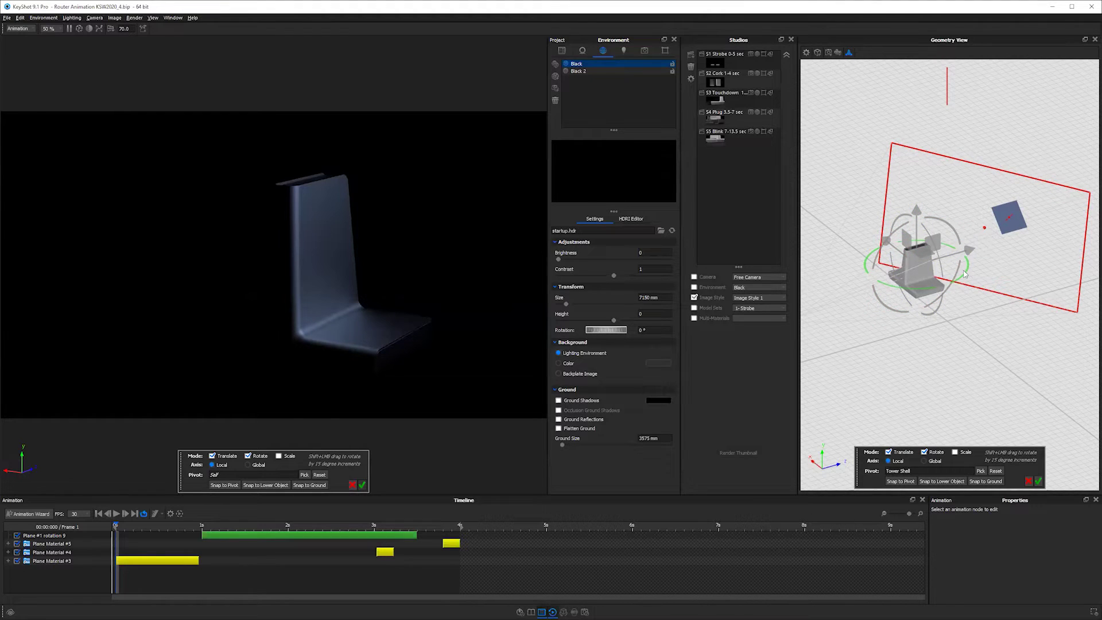
Step: Swing the small light plane horizontally around the router about the Tower Shell pivot, ending beyond the router's front side
left_click_drag(968, 270, 962, 230)
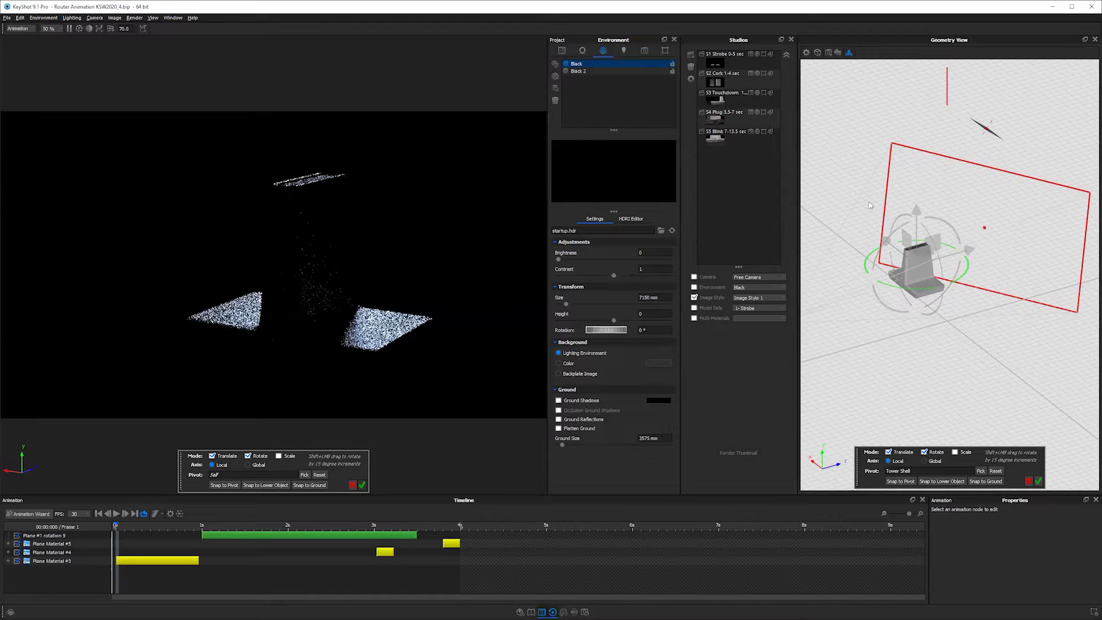
left_click_drag(913, 265, 958, 304)
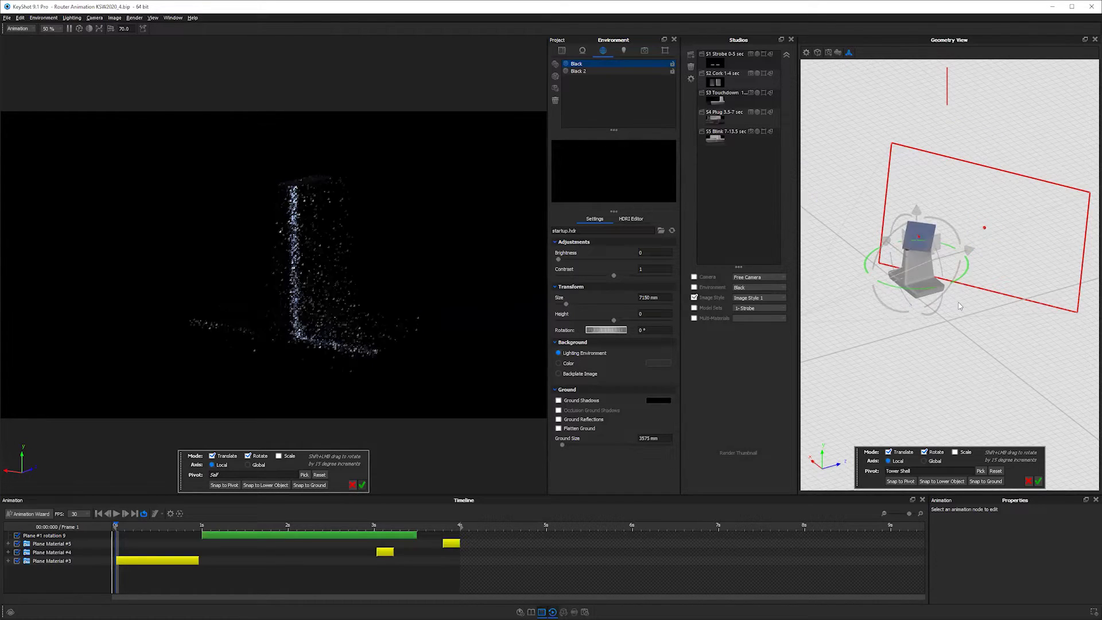
key("ctrl+z")
key("ctrl+z")
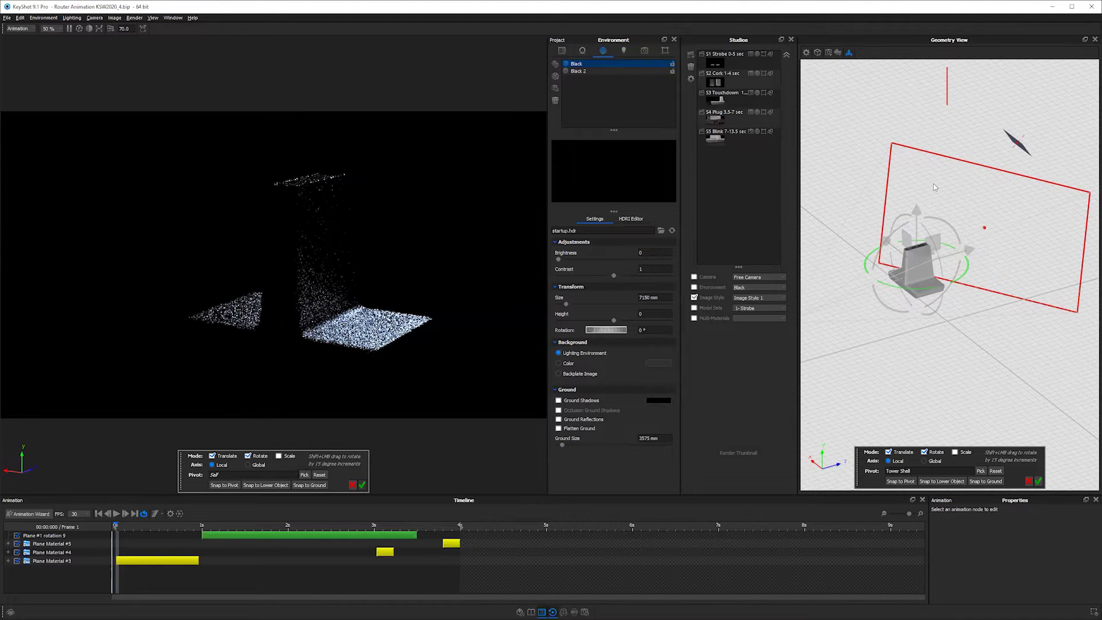
key("ctrl+z")
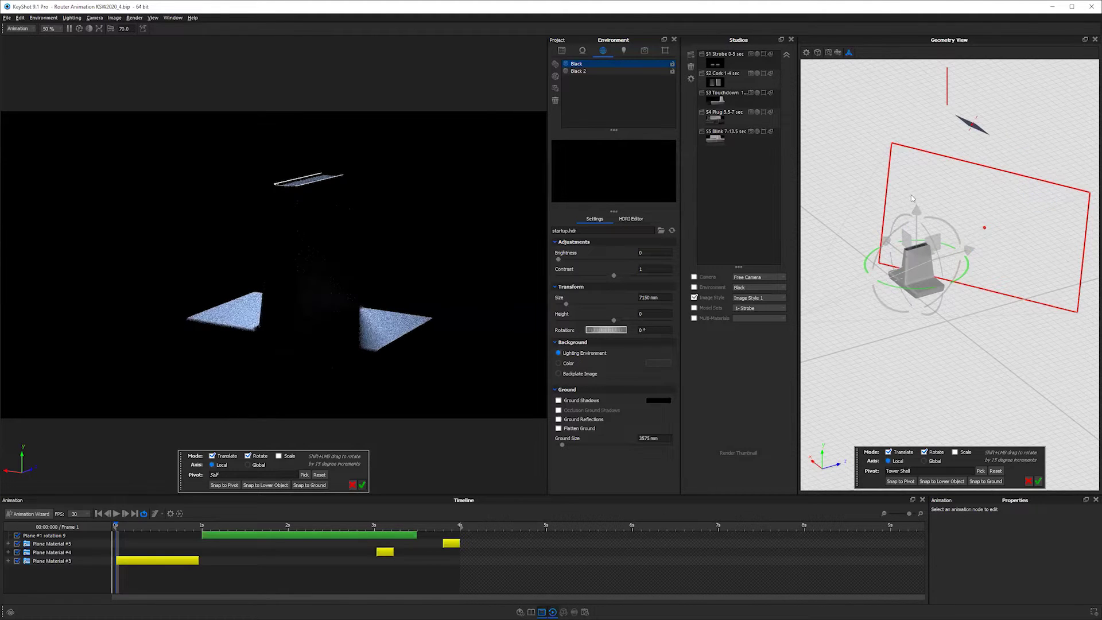
key("ctrl+z")
left_click_drag(940, 264, 980, 241)
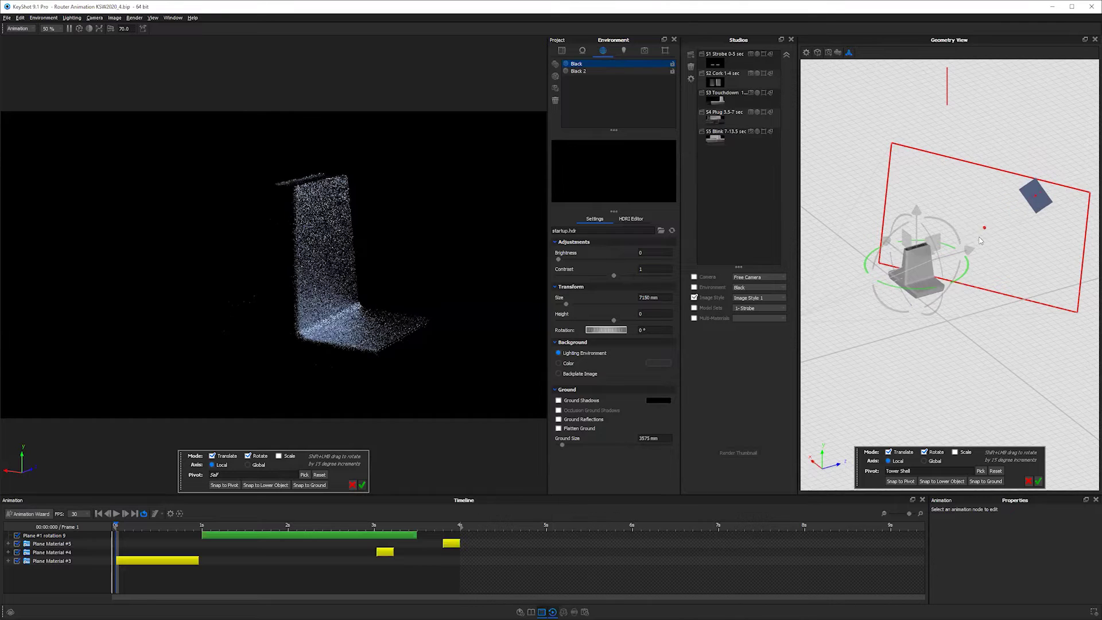
Step: Rotate the light plane over and around the router about the pivot's other axes, keeping it aimed at the router's front
mouse_move(952, 288)
left_mouse_down()
mouse_move(899, 242)
mouse_move(954, 225)
mouse_move(888, 247)
mouse_move(888, 284)
left_mouse_up()
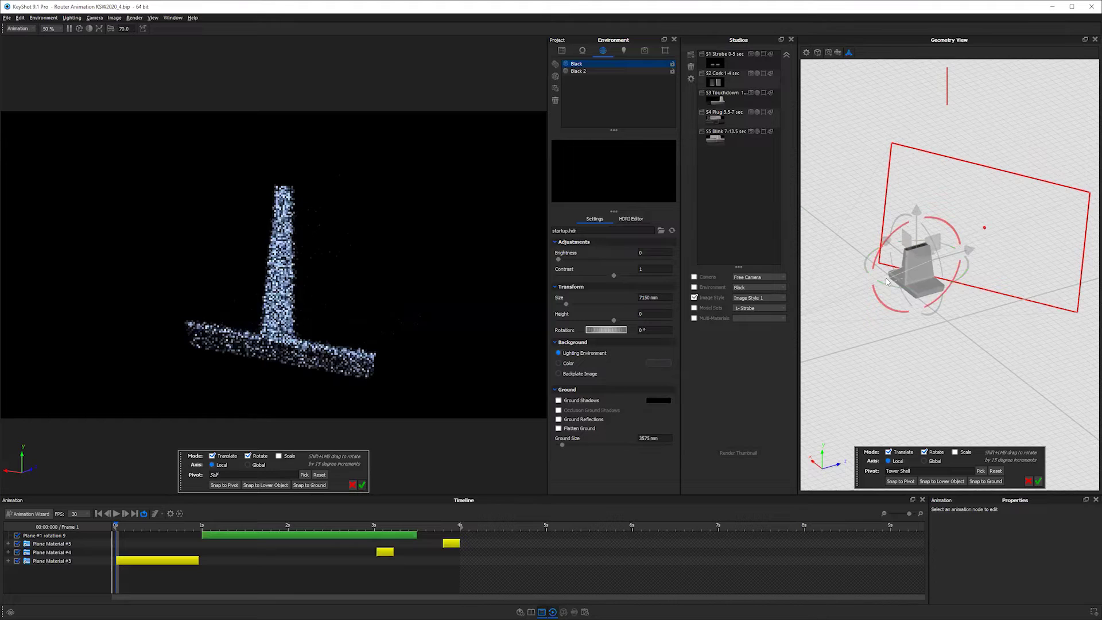
left_click_drag(914, 228, 831, 205)
left_click_drag(983, 371, 924, 290)
left_click_drag(924, 290, 970, 293)
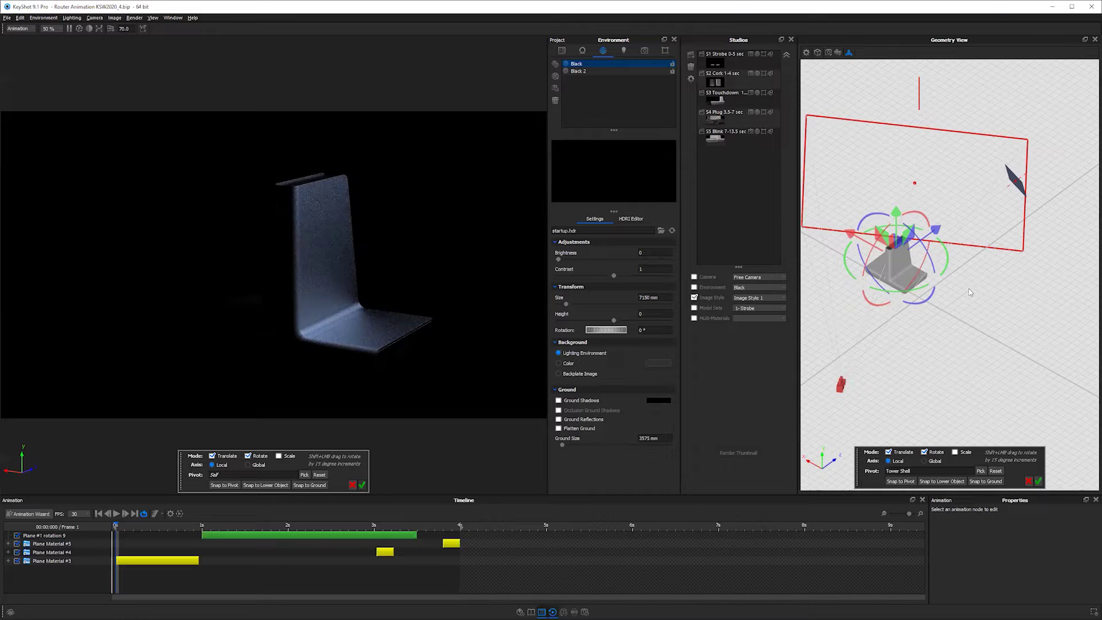
Step: Switch the move axis to Global and rotate the light plane around the router to a higher position
left_click_drag(989, 301, 970, 307)
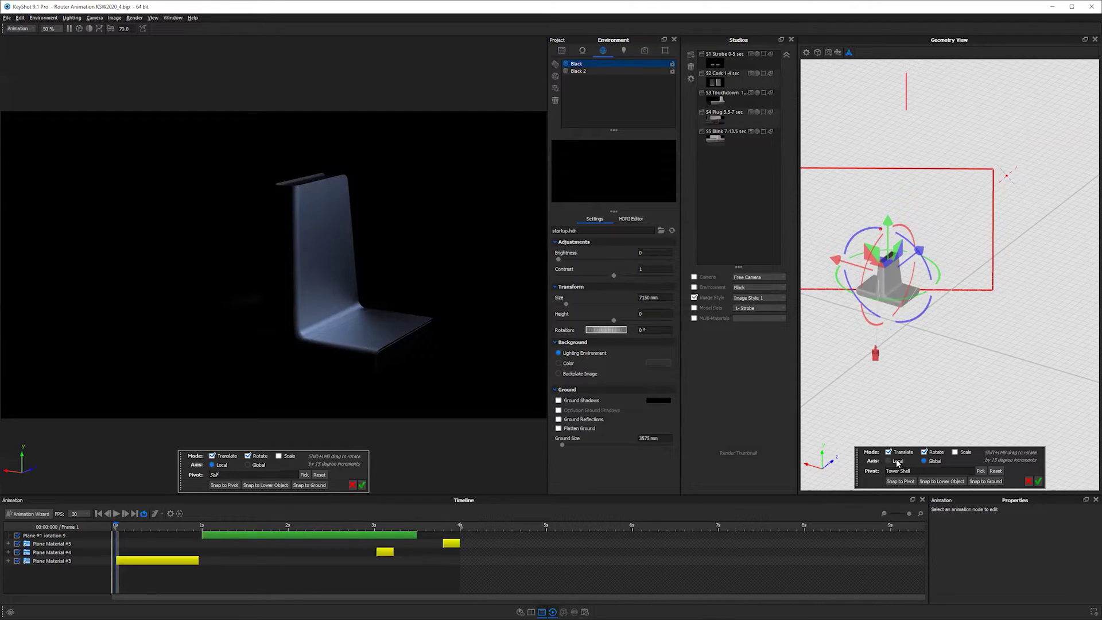
left_click_drag(952, 330, 941, 281)
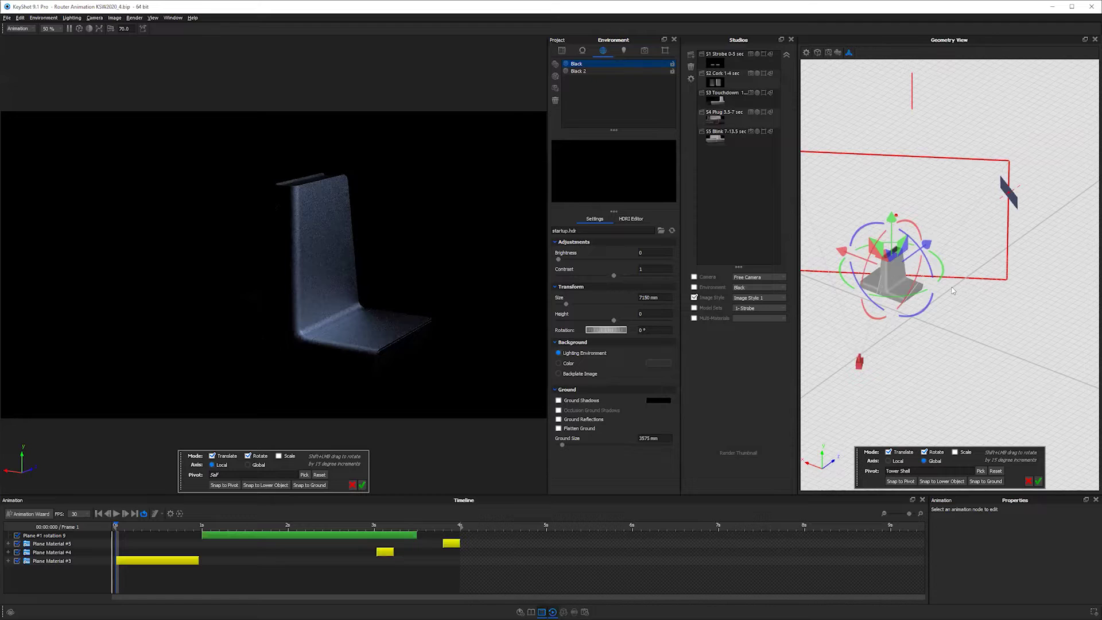
left_click_drag(931, 265, 997, 165)
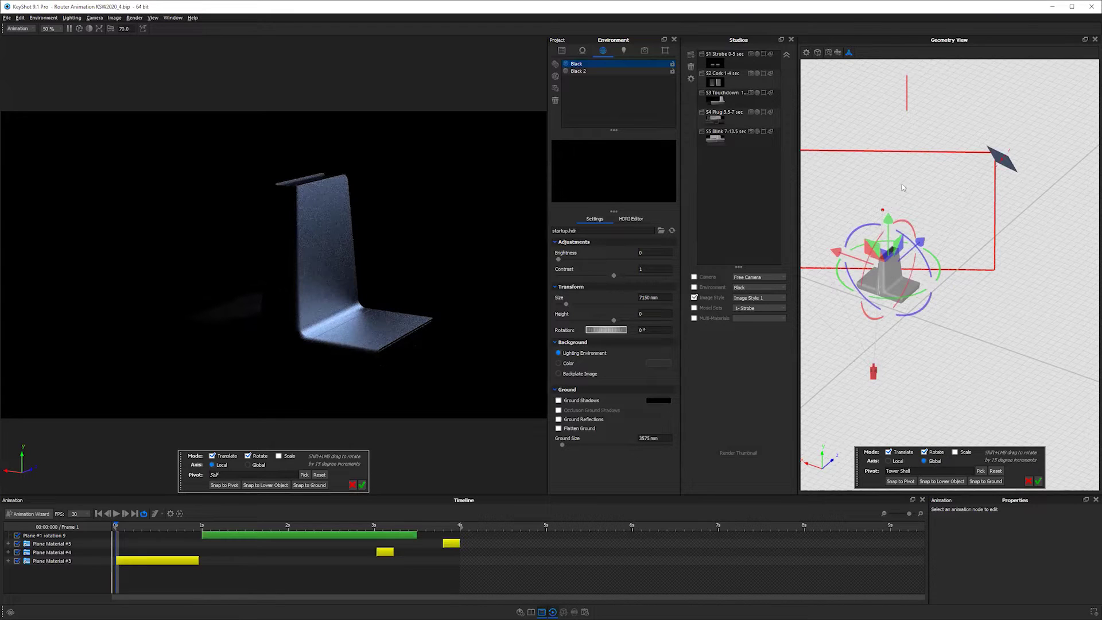
left_click_drag(903, 236, 893, 193)
Step: Reset the light plane's pivot from the Tower Shell to Self
left_click_drag(986, 424, 1050, 402)
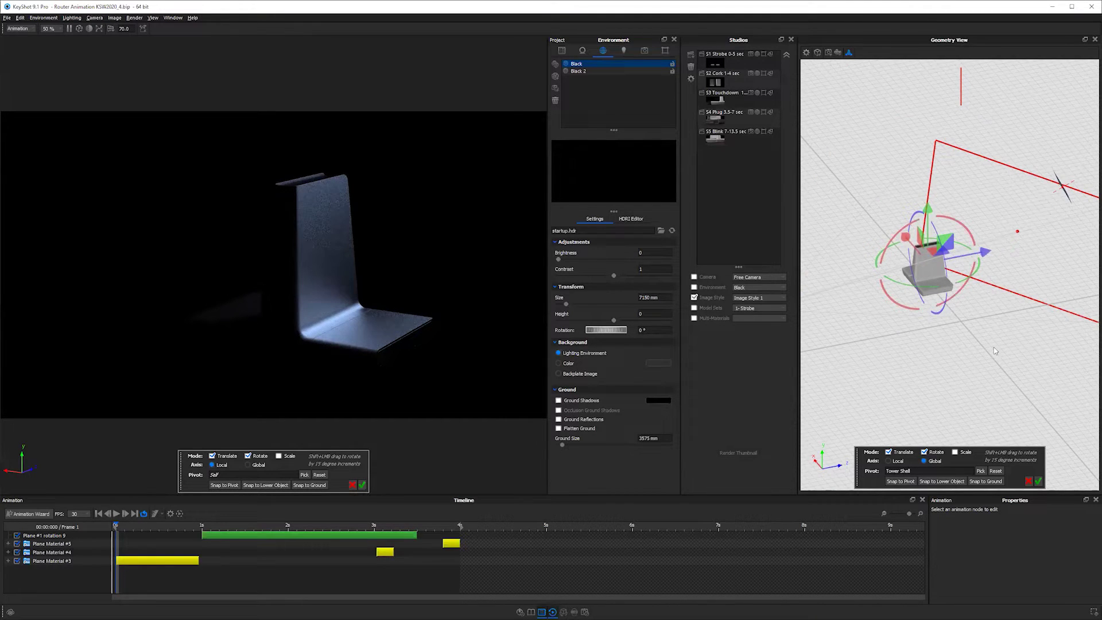
left_click_drag(1027, 339, 989, 455)
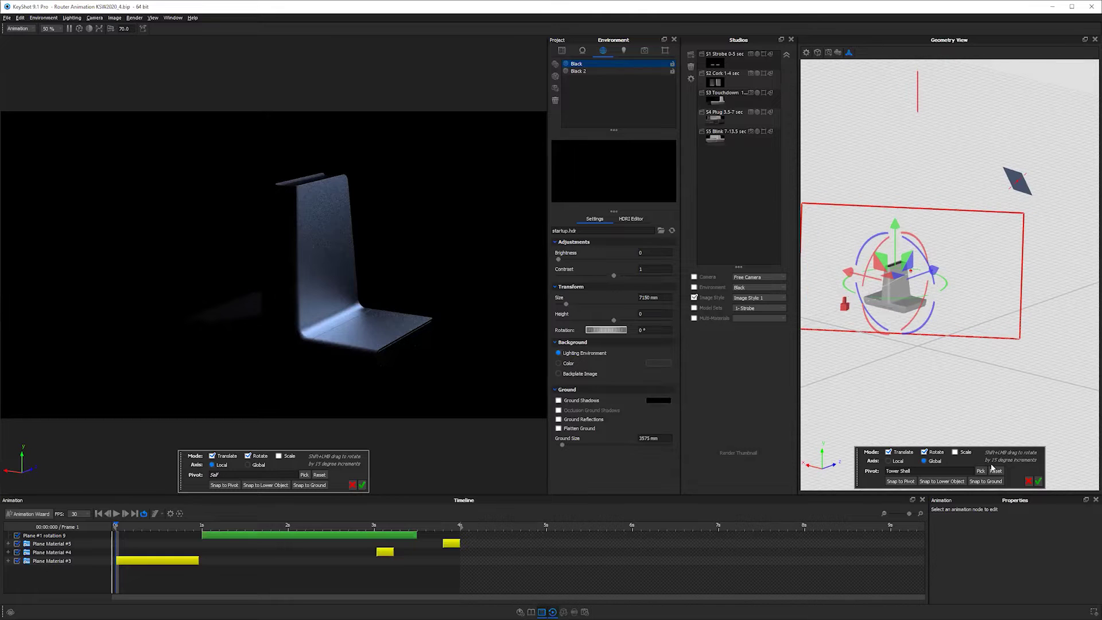
left_click(998, 471)
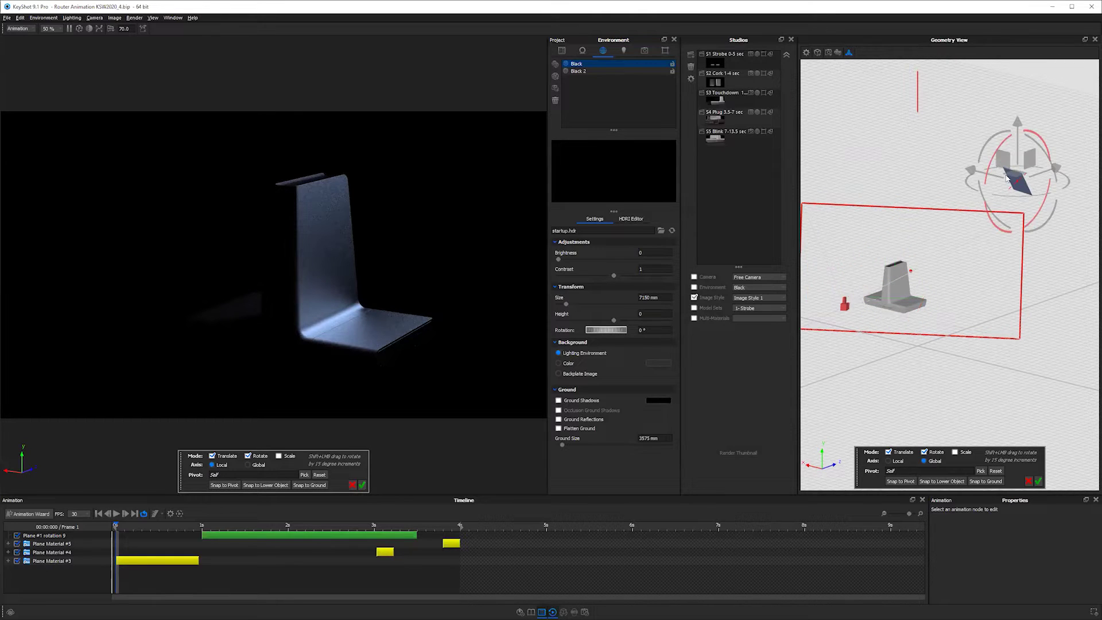
left_click_drag(1033, 306, 998, 101)
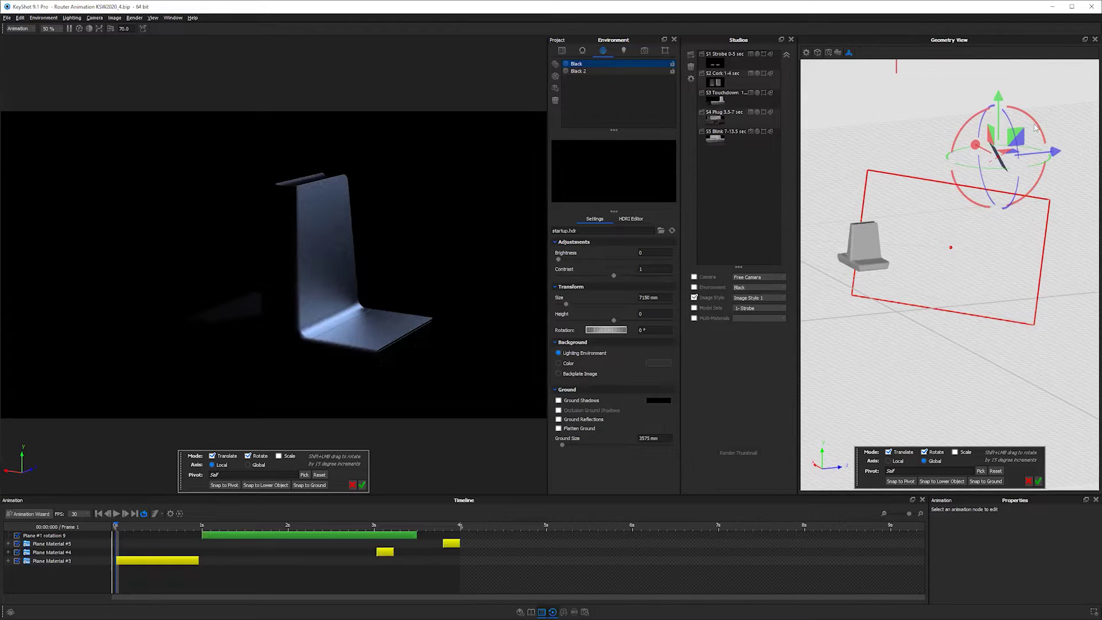
Step: Switch the move axis to Local, tilt the light plane slightly about its own center, and accept the placement
left_click(894, 461)
left_click(937, 460)
left_click(895, 462)
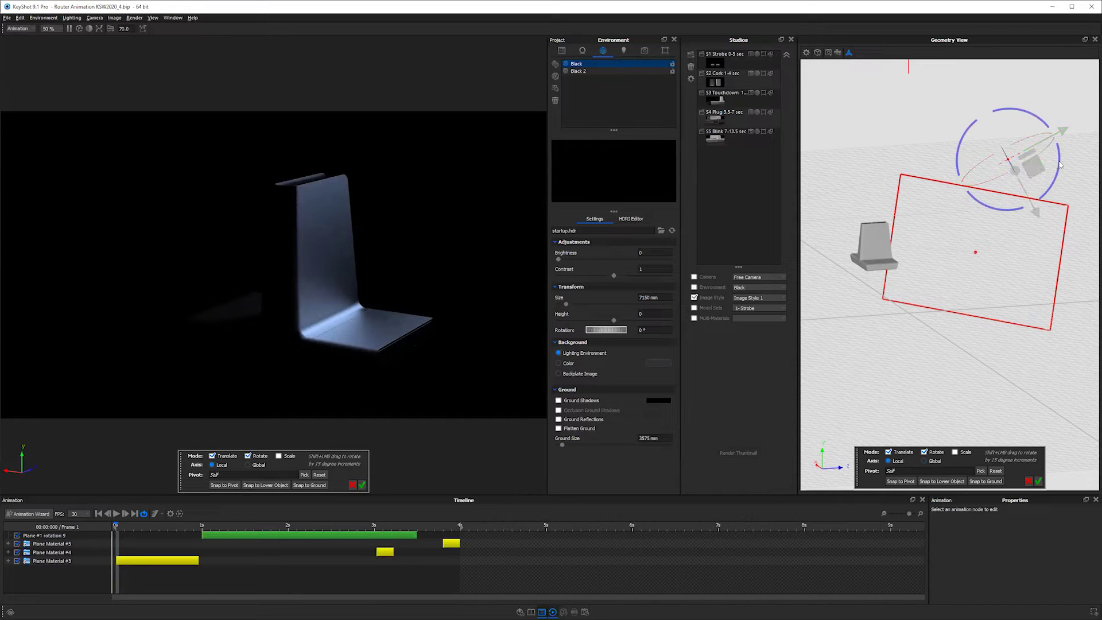
left_click(1039, 480)
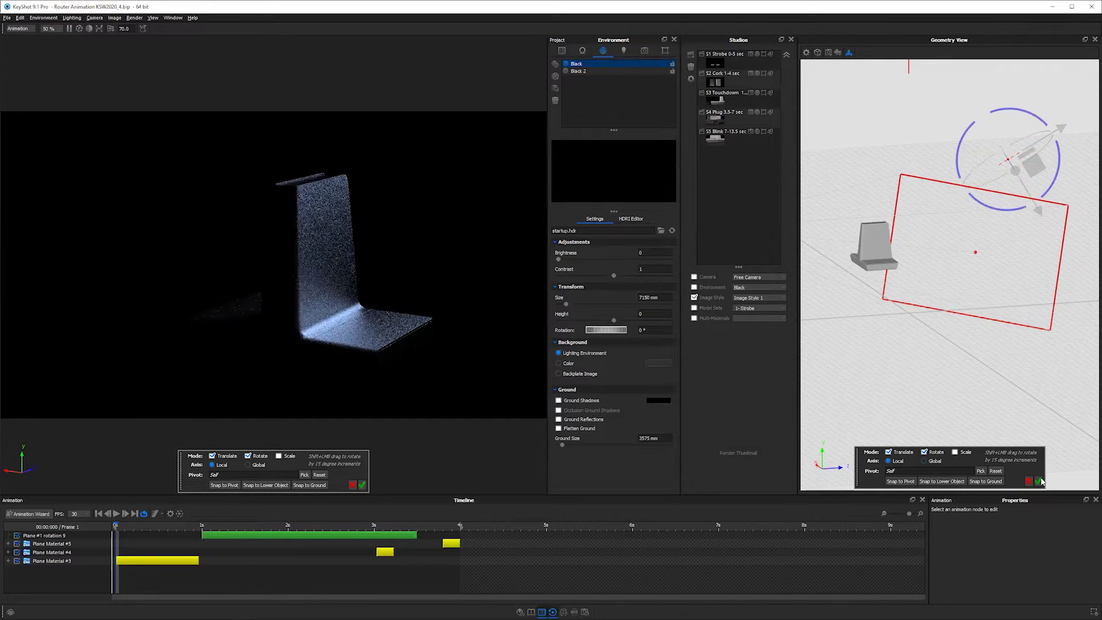
left_click(909, 340)
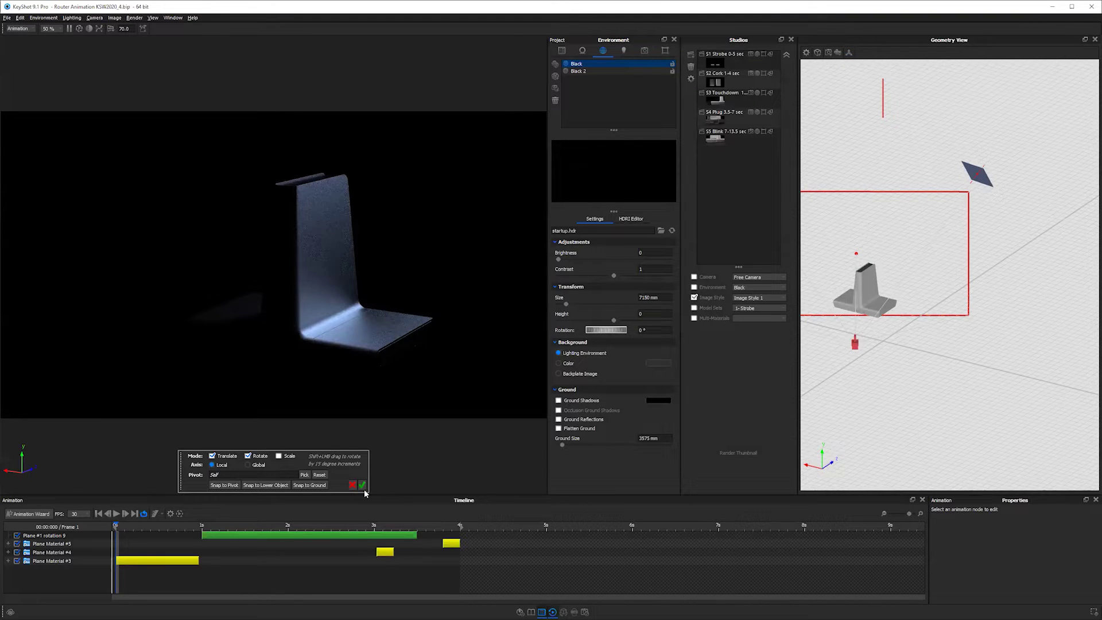
key("Escape")
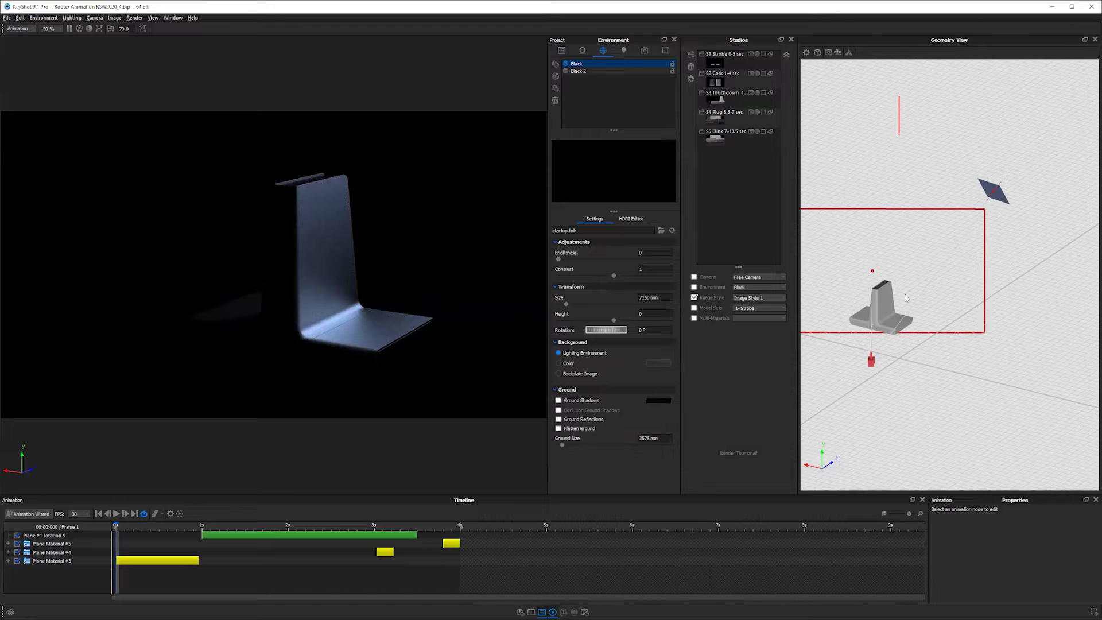
left_click_drag(907, 298, 905, 312)
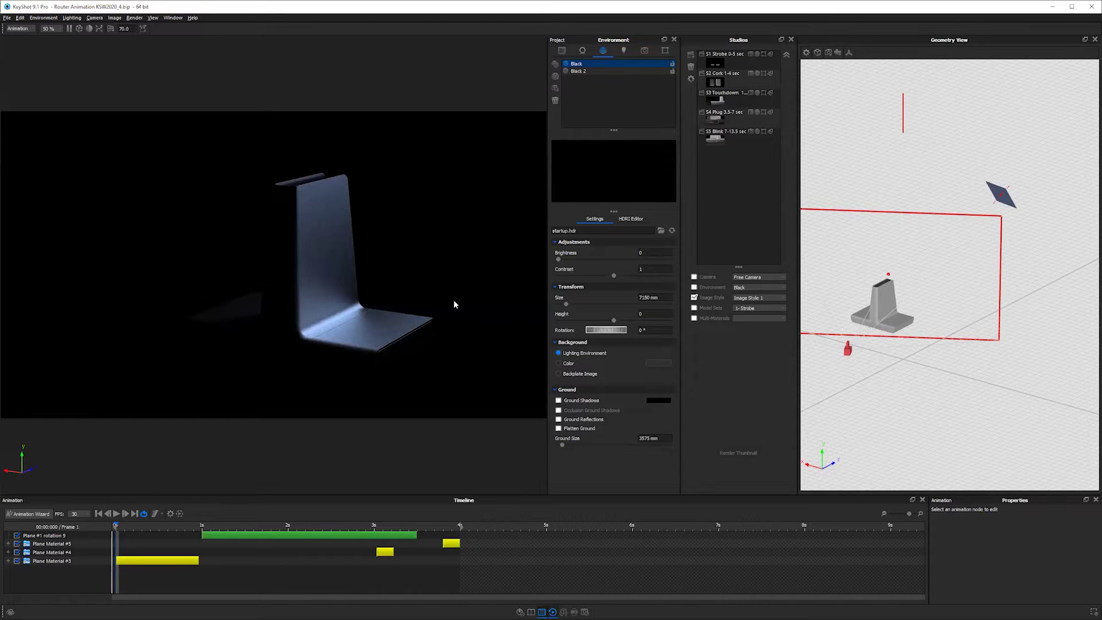
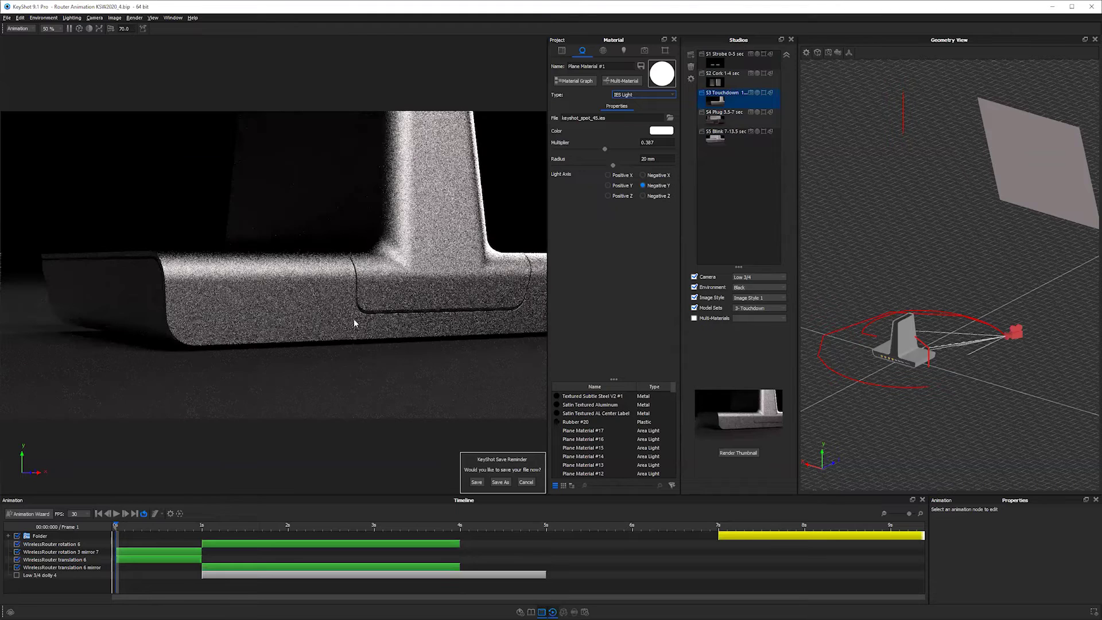
Step: Examine the S3 Touchdown lighting on the router and floor from several angles, including the surrounding light planes in the geometry view
right_click_drag(343, 287, 381, 347, "alt")
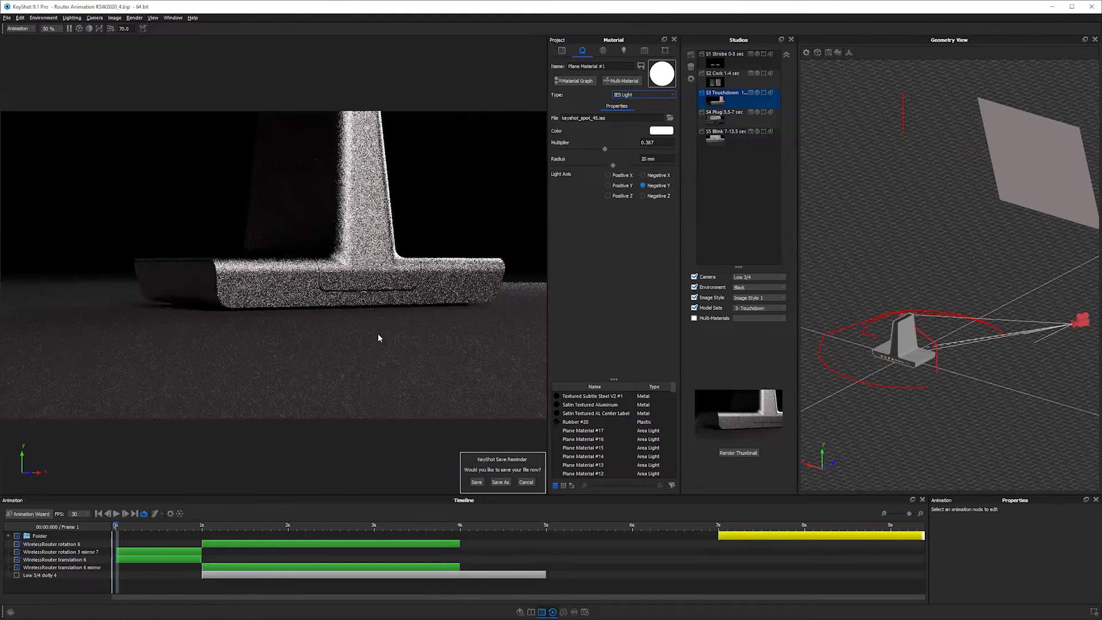
scroll(377, 334, "down", 5)
left_click_drag(377, 334, 461, 271)
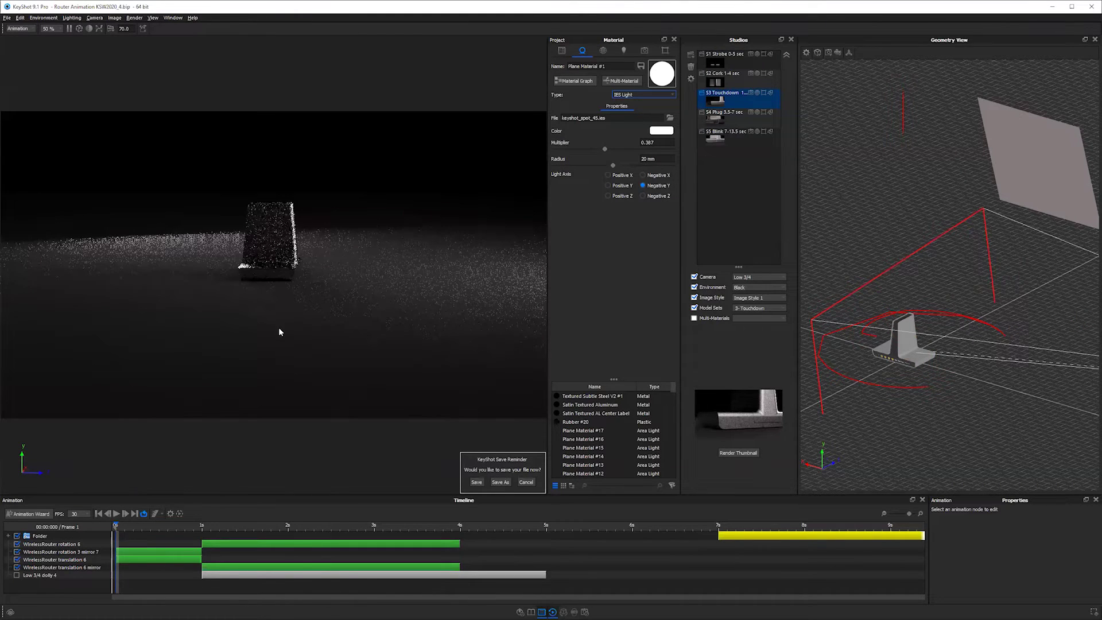
key("ctrl+z")
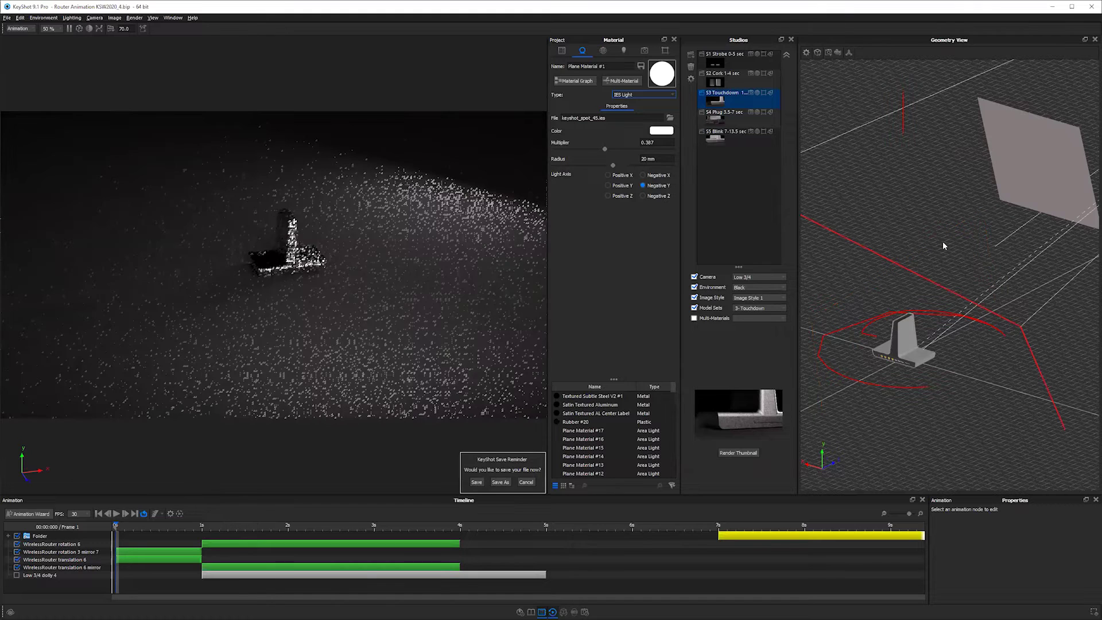
scroll(955, 264, "down", 3)
scroll(931, 257, "down", 3)
left_click_drag(858, 298, 935, 113)
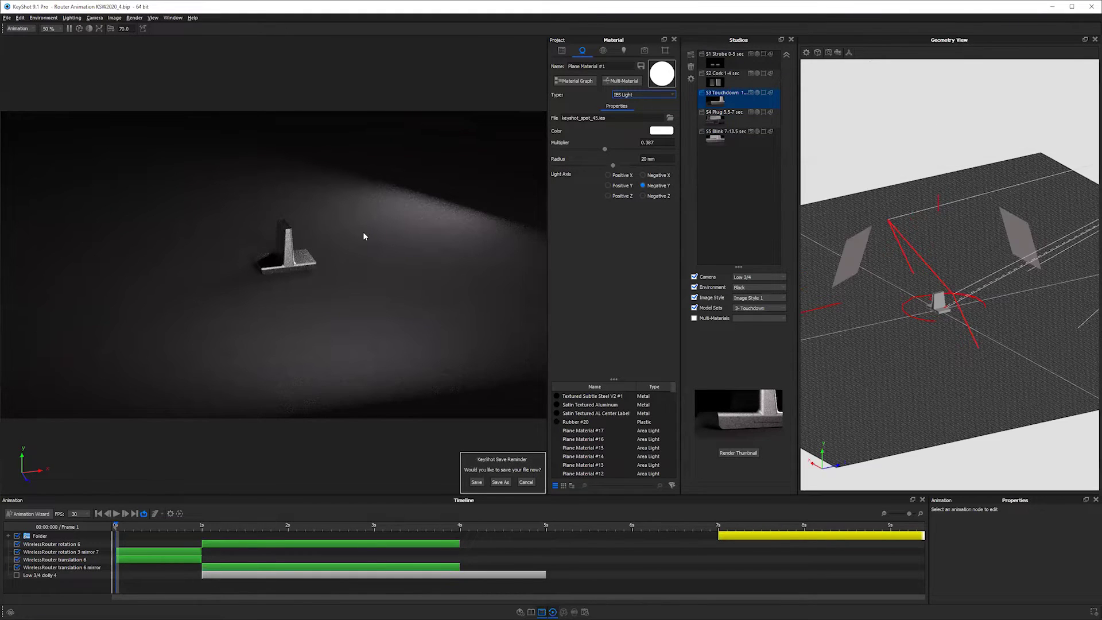
left_click_drag(539, 332, 470, 263)
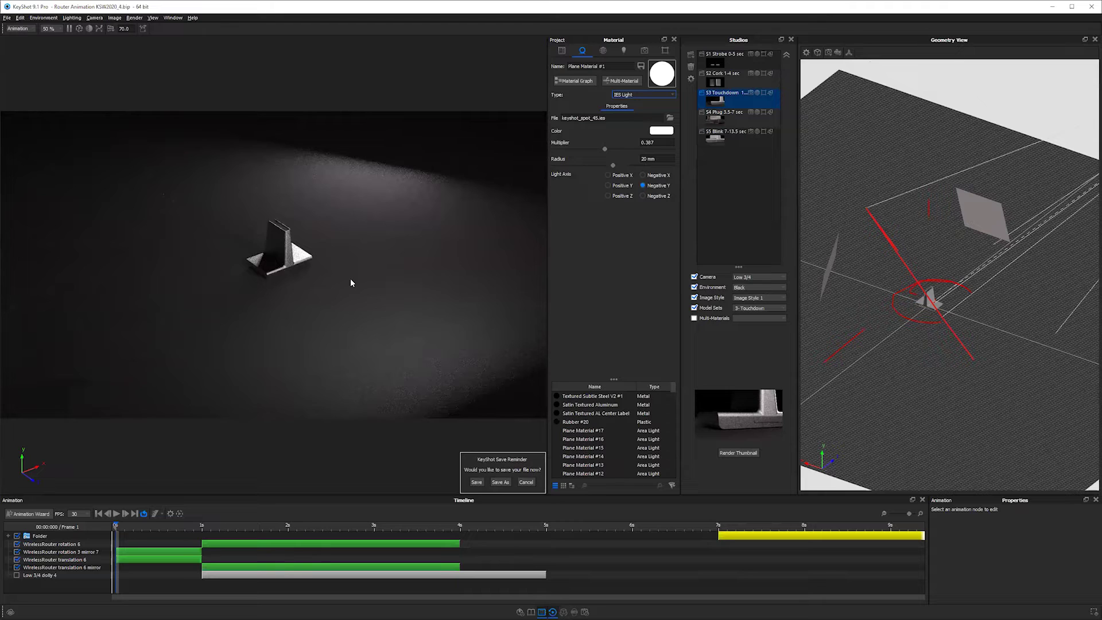
left_click_drag(332, 295, 322, 182)
scroll(315, 164, "up", 5)
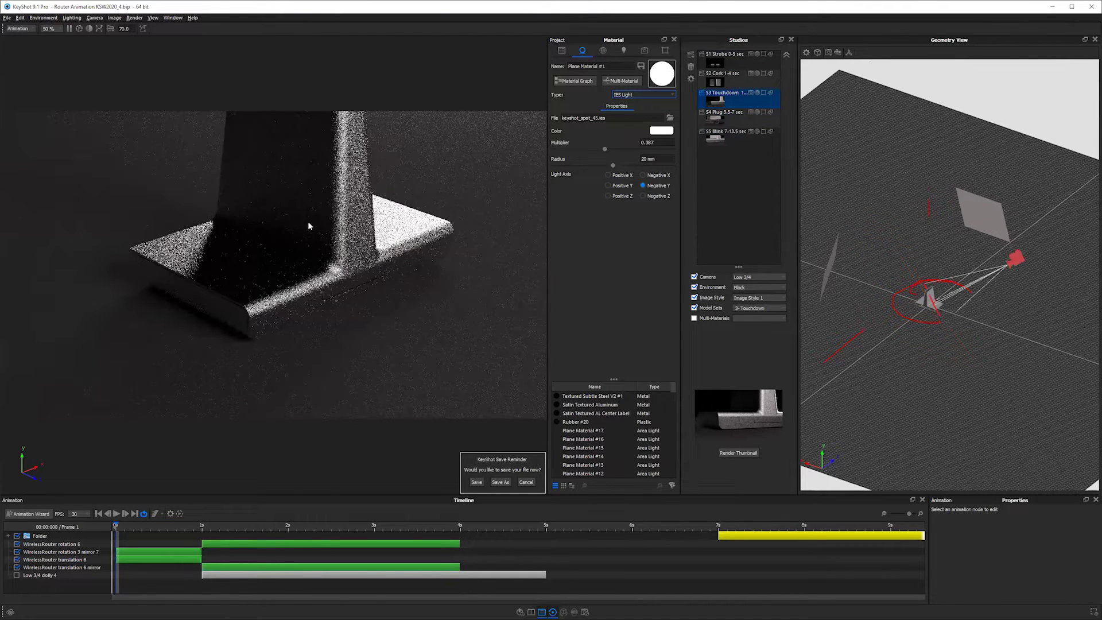
left_click_drag(308, 221, 311, 271)
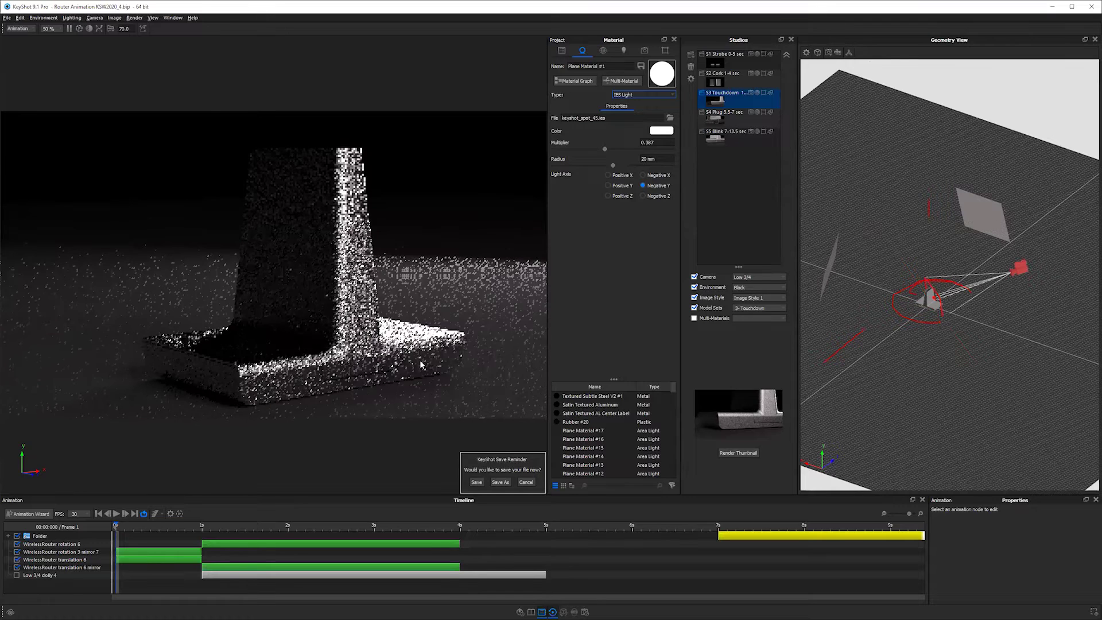
Step: Examine the Touchdown lighting on the router and floor from low, high, near and far viewpoints
left_click_drag(425, 365, 315, 361)
scroll(177, 342, "down", 5)
left_click_drag(369, 335, 362, 332)
scroll(363, 333, "down", 3)
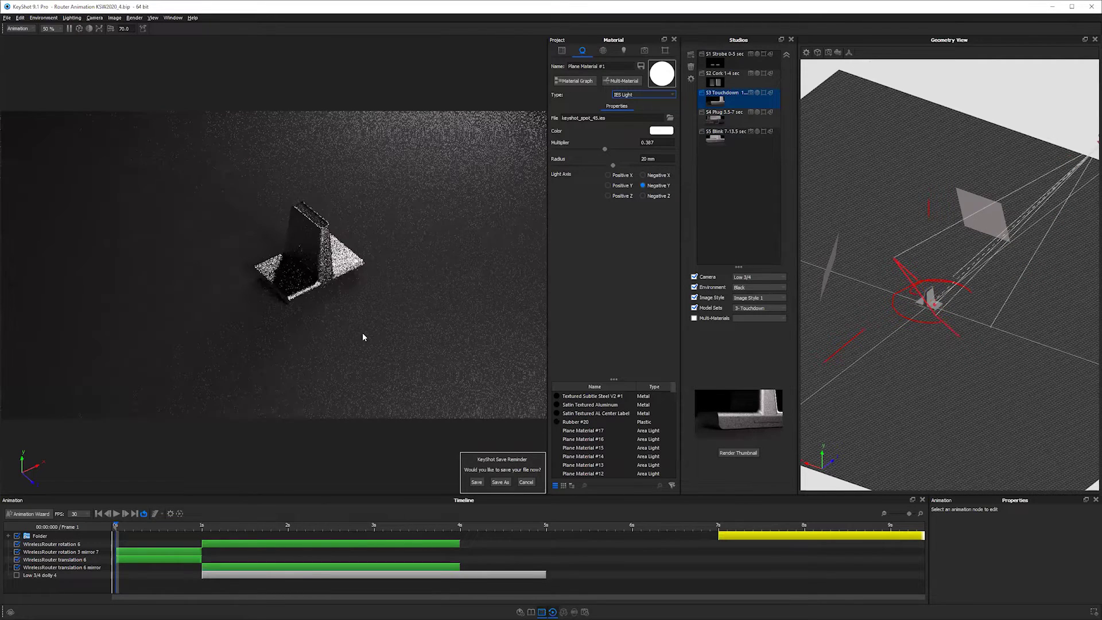
scroll(362, 333, "up", 5)
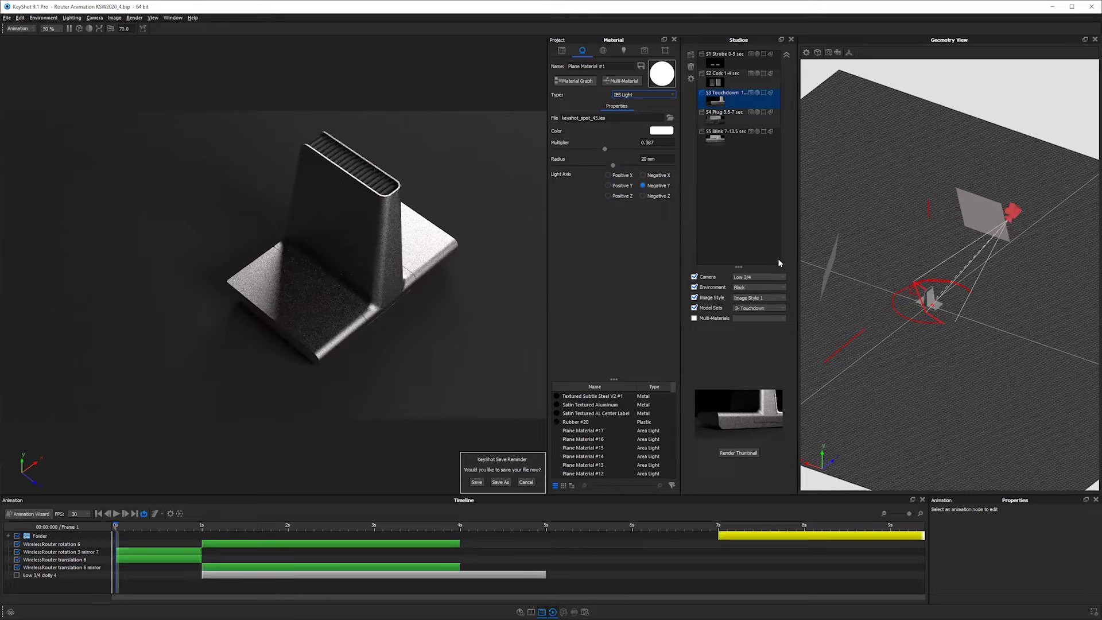
left_click_drag(364, 323, 342, 275)
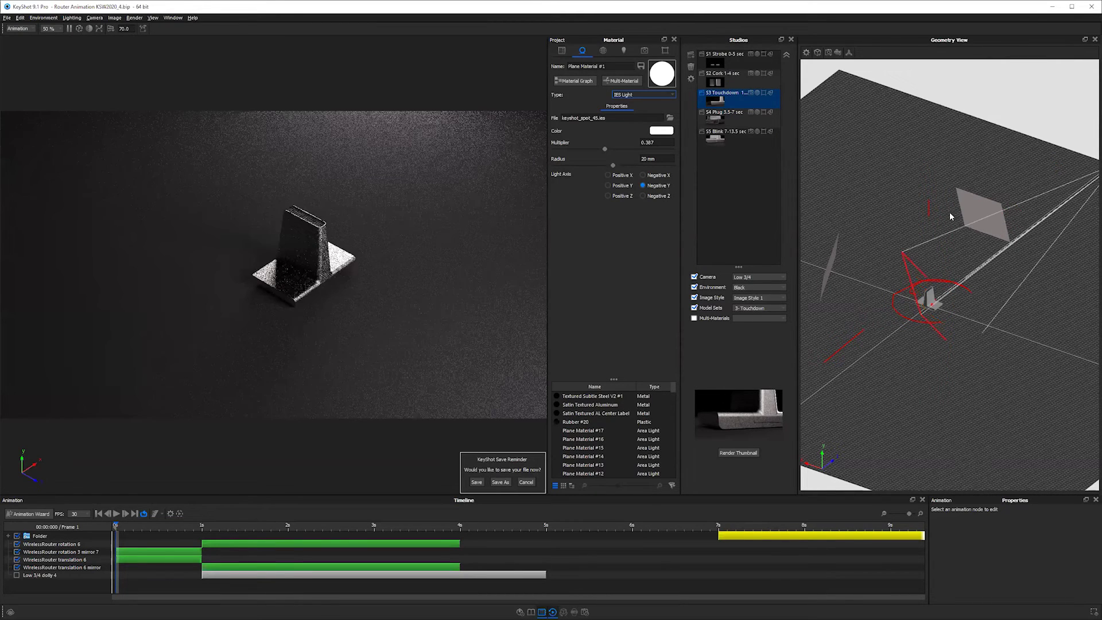
Step: Scale the area light plane behind and above the router down uniformly to a tiny square
left_click_drag(919, 222, 919, 221)
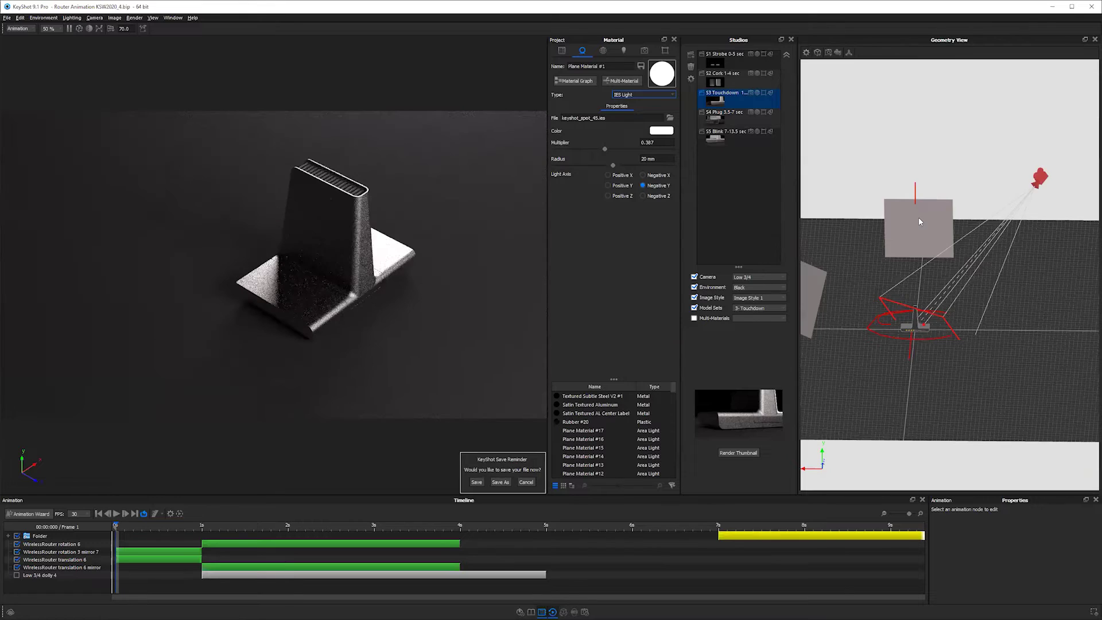
right_click(930, 221)
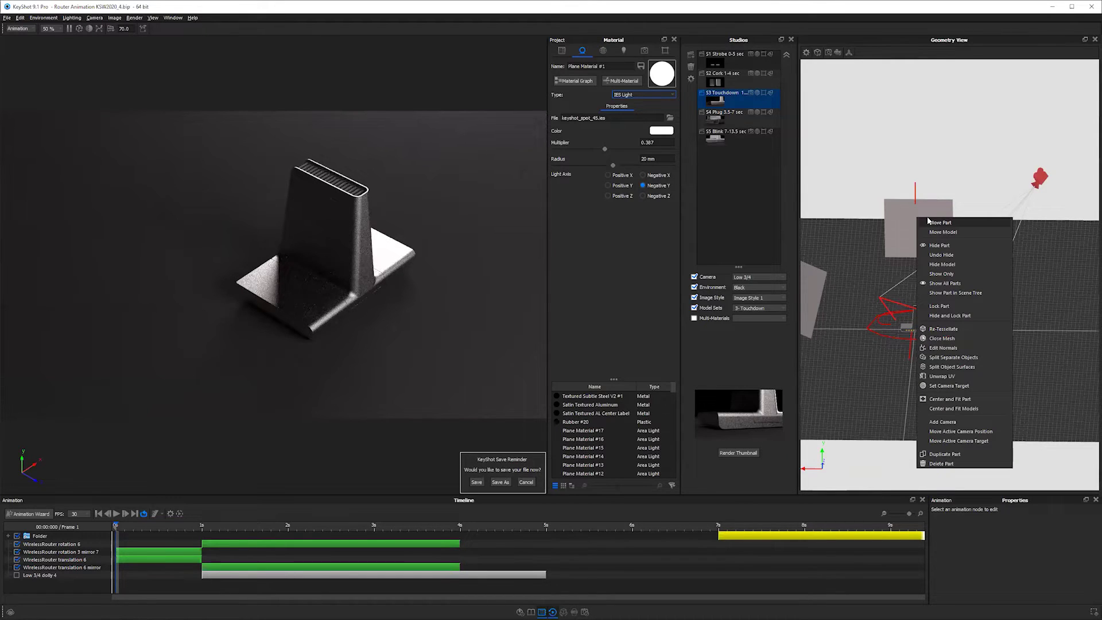
left_click(936, 222)
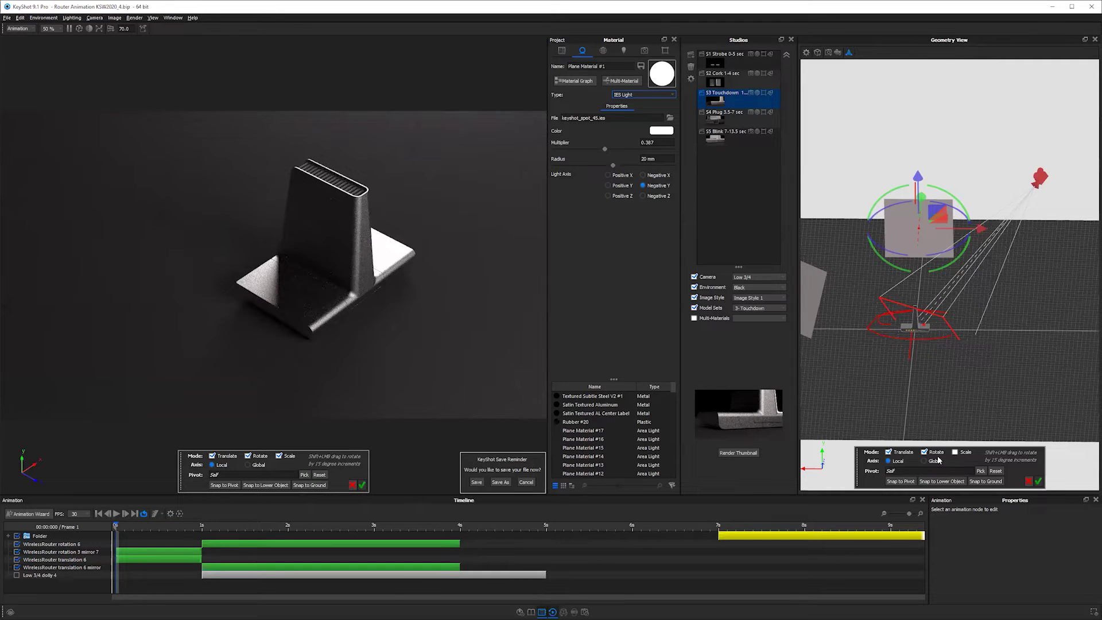
left_click(954, 451)
left_click_drag(920, 228, 990, 378)
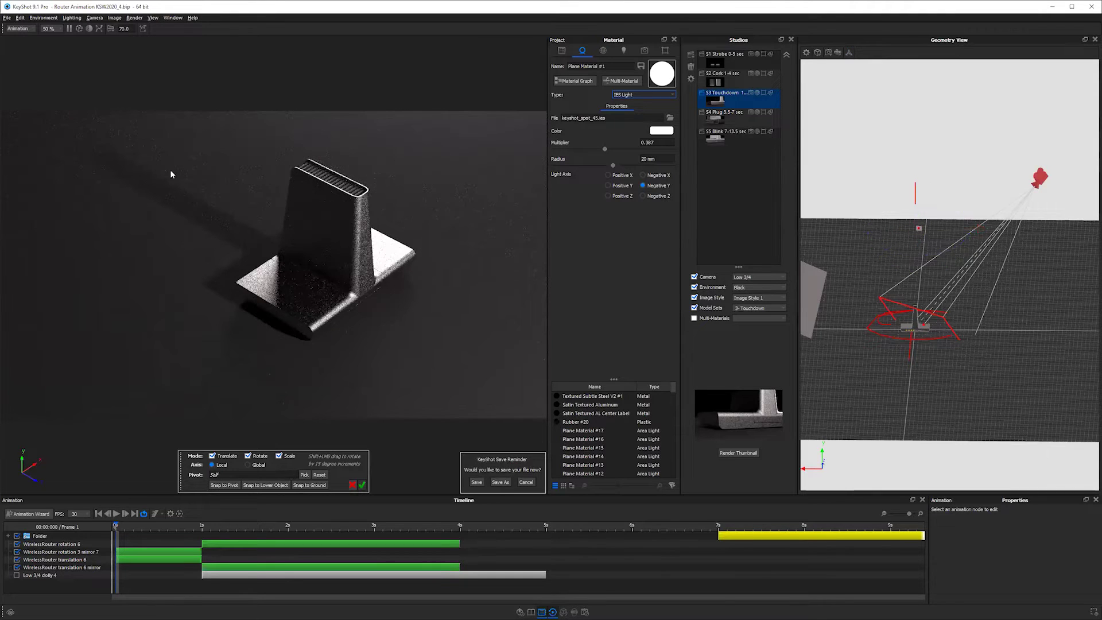
Step: Scale the second area light plane, beside the router, down to a tiny square and accept the change
left_click_drag(806, 274, 887, 254)
right_click(887, 245)
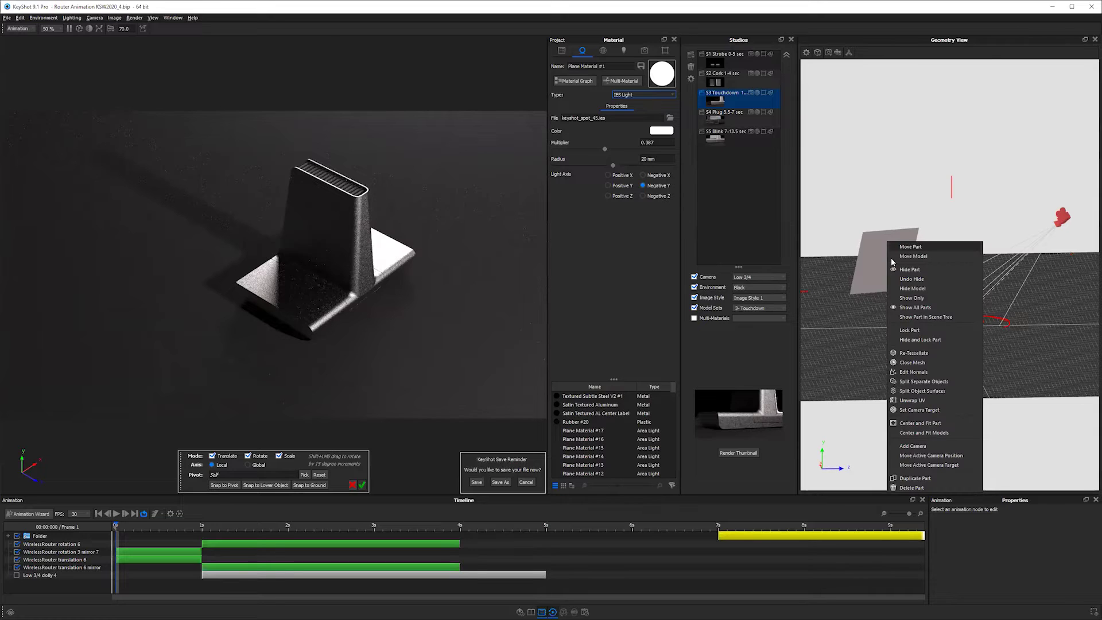
left_click(888, 256)
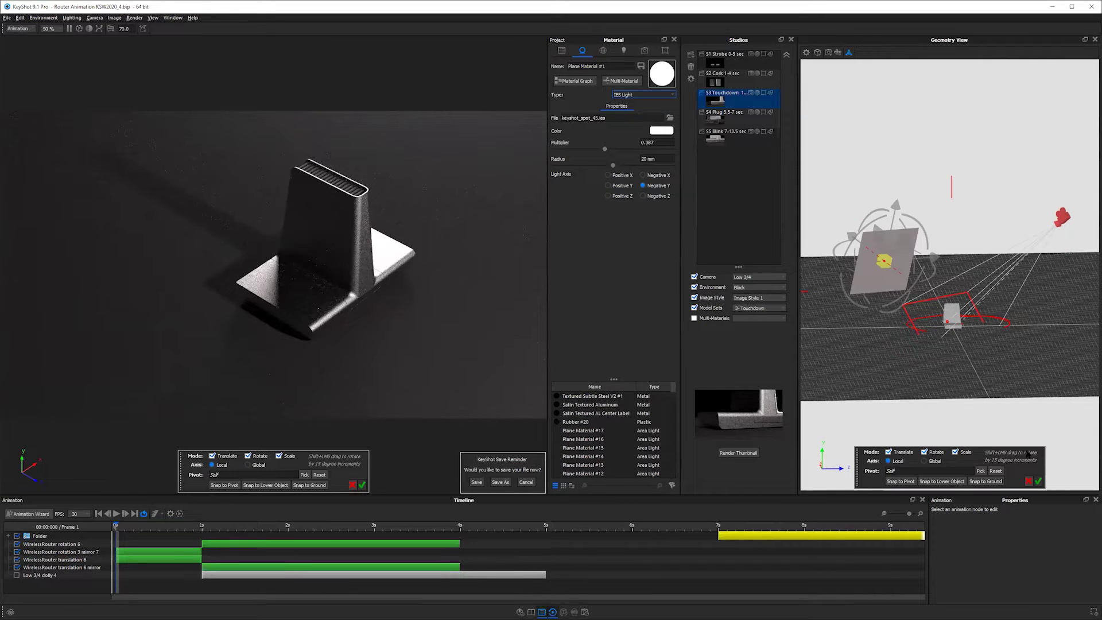
left_click(1038, 482)
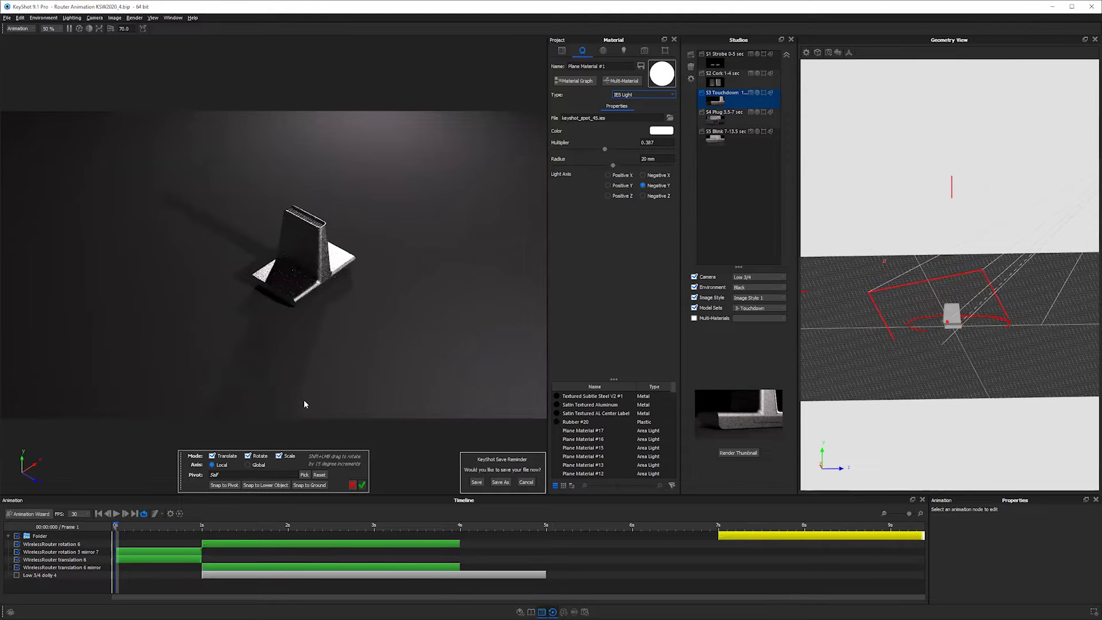
Step: Examine the router's shadows with both light planes shrunk, restore the second plane's size, and close the move operation
left_click_drag(304, 399, 309, 313)
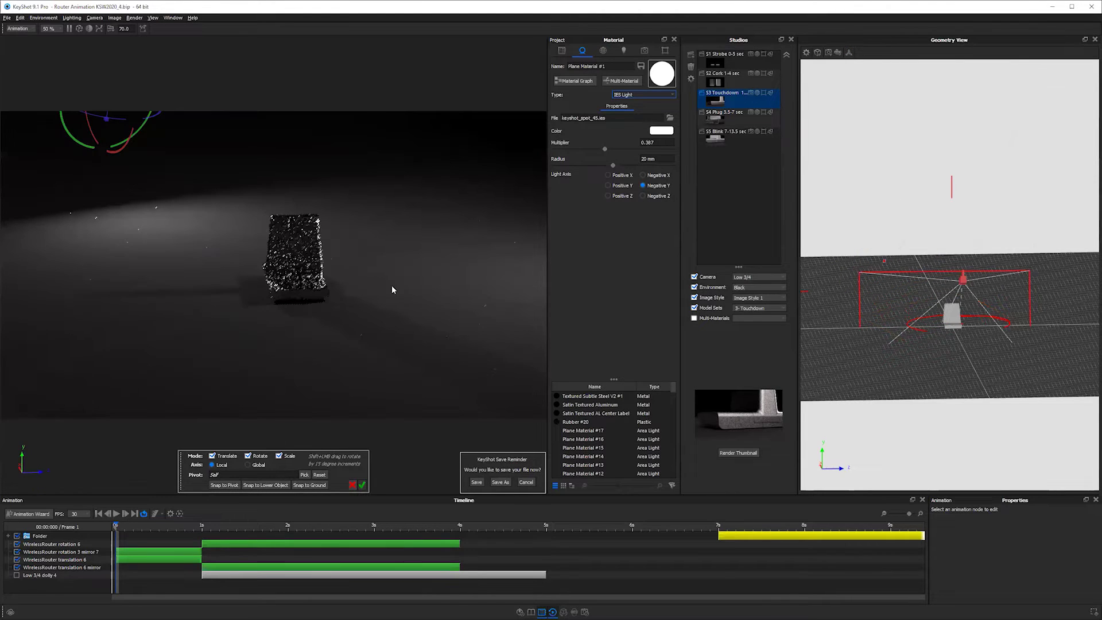
left_click_drag(392, 286, 440, 303)
left_click_drag(308, 291, 366, 301)
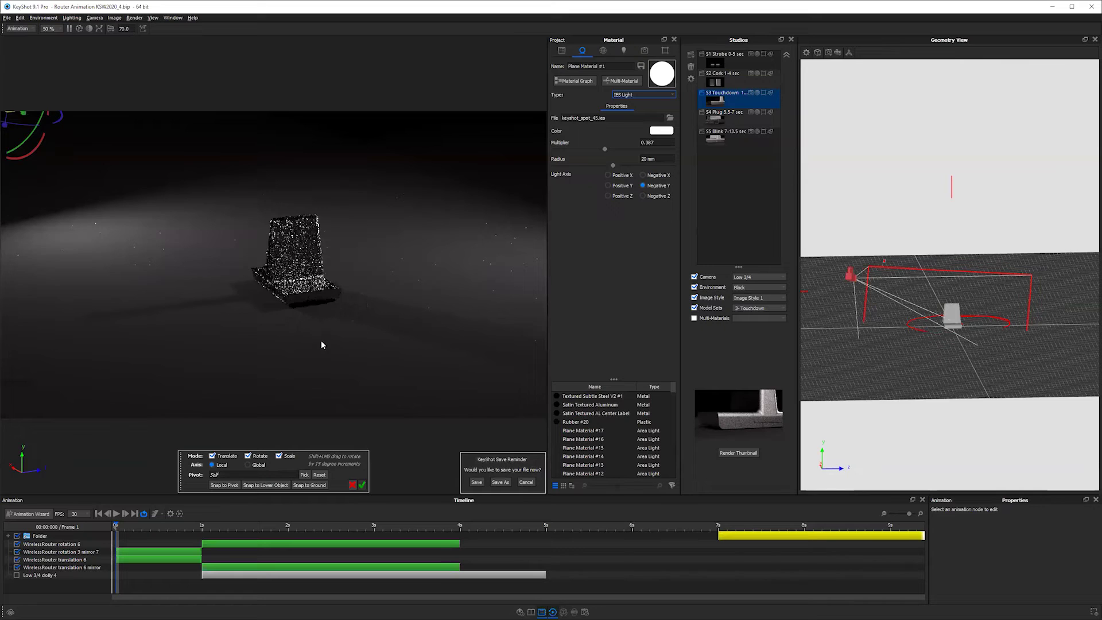
left_click_drag(321, 340, 579, 263)
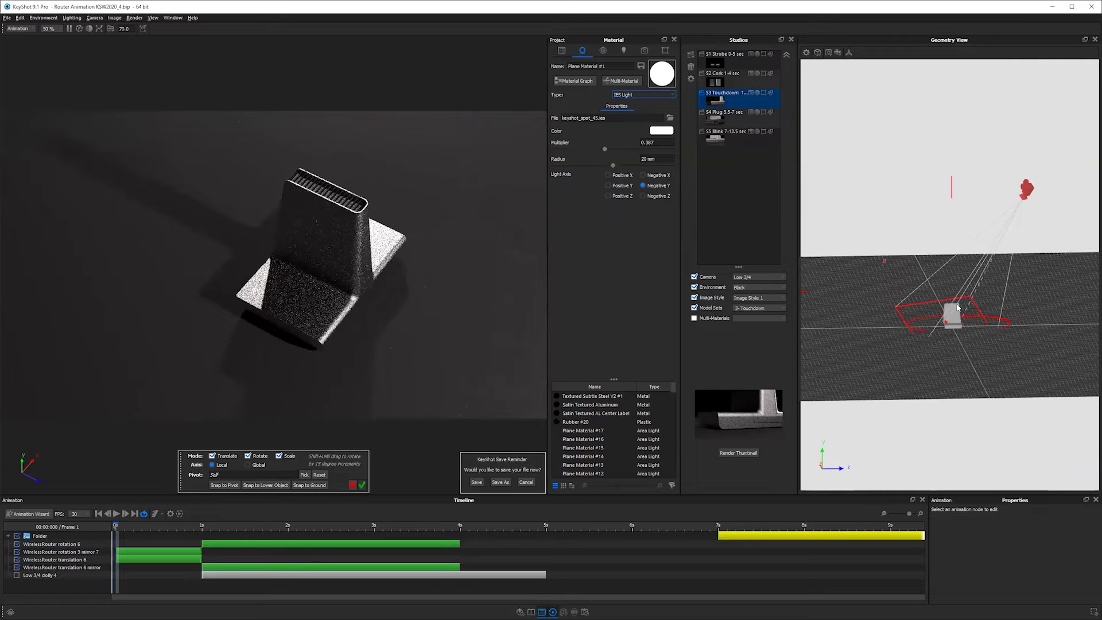
left_click_drag(956, 307, 866, 177)
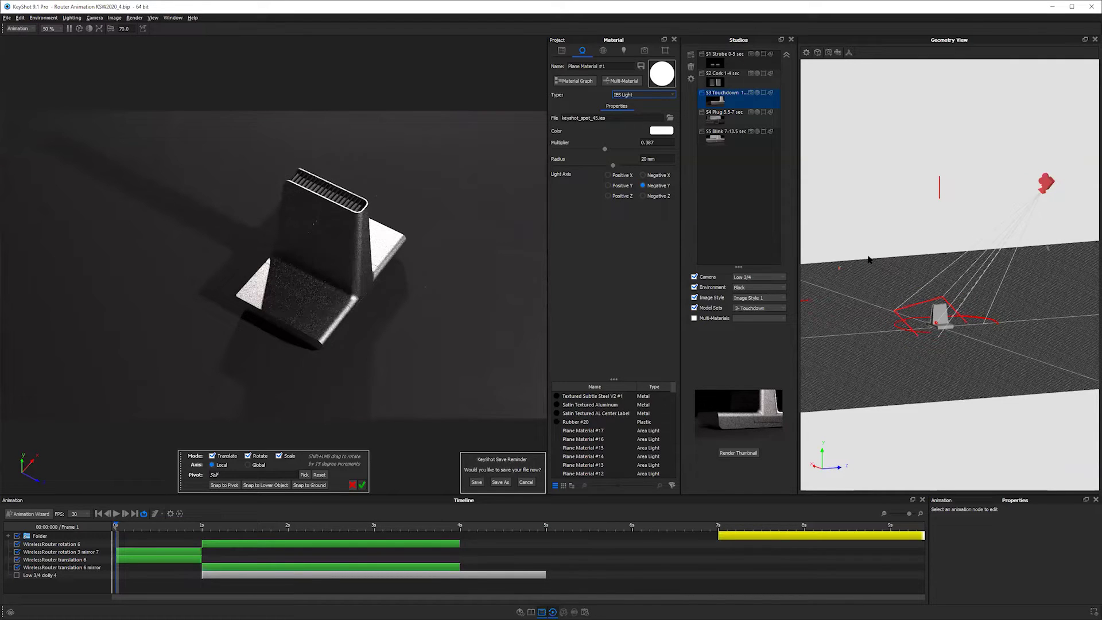
scroll(868, 259, "down", 3)
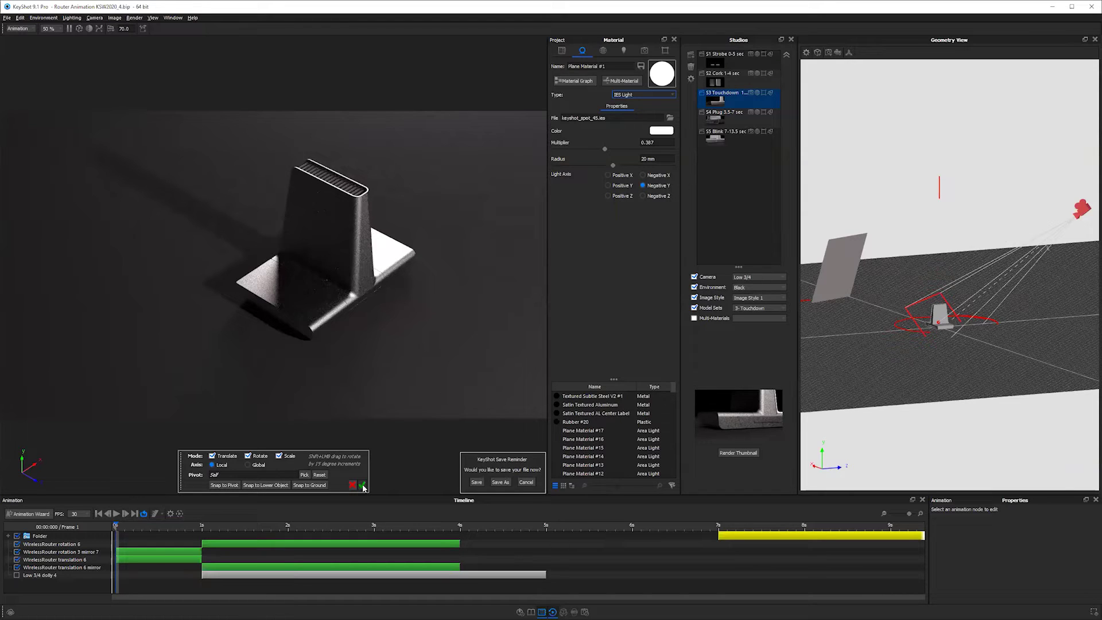
key("Return")
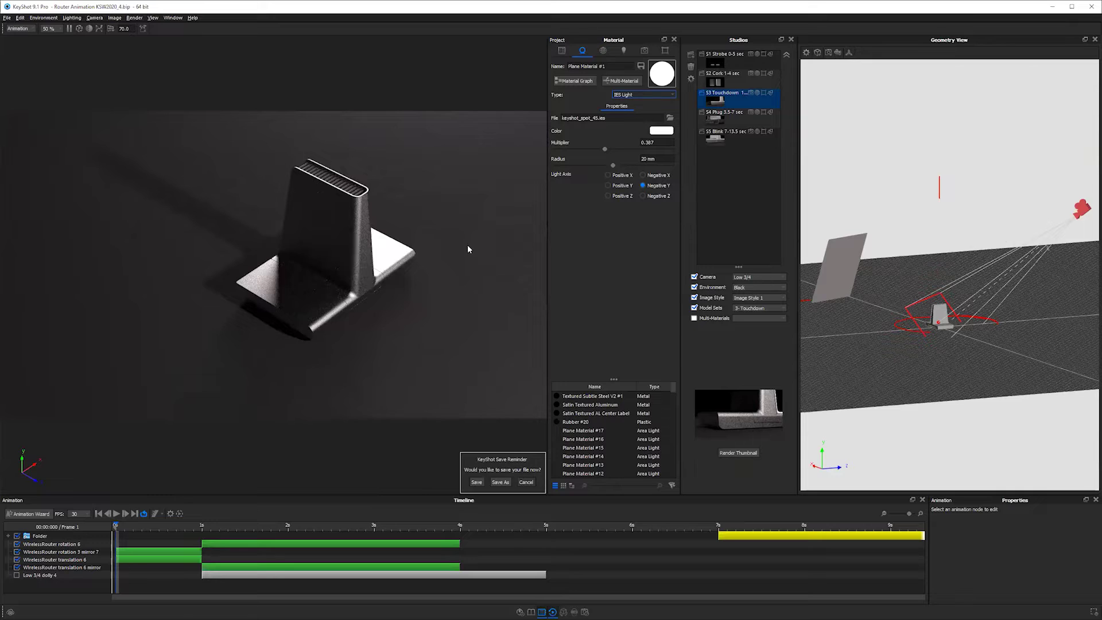
Step: Examine the router's shadow on the floor from several sides and check the Black environment's settings
left_click_drag(468, 249, 450, 245)
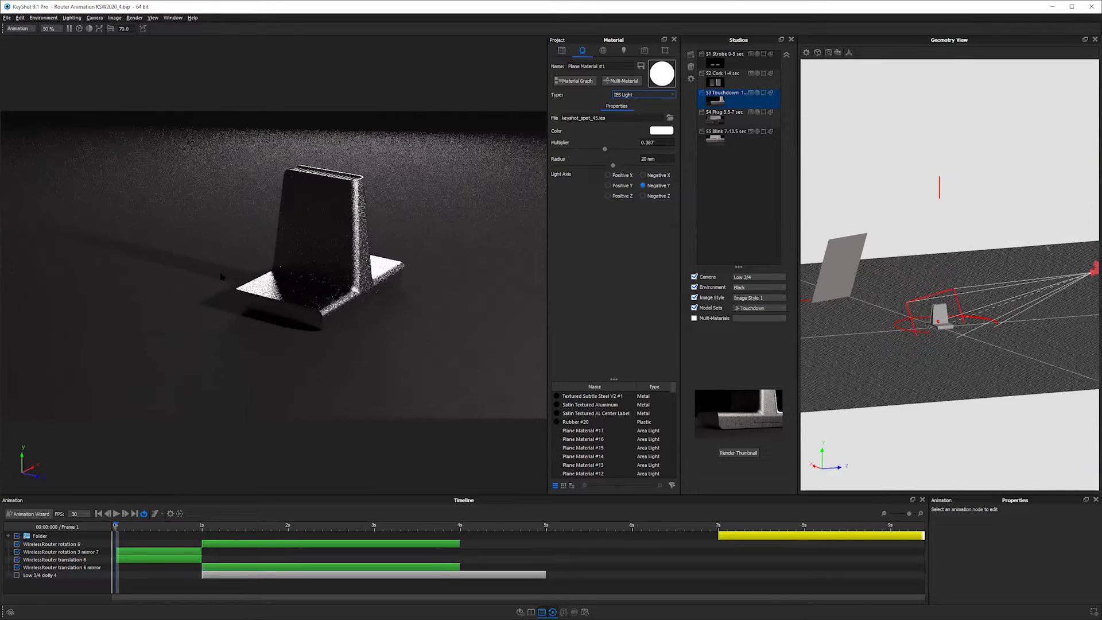
left_click_drag(221, 276, 263, 250)
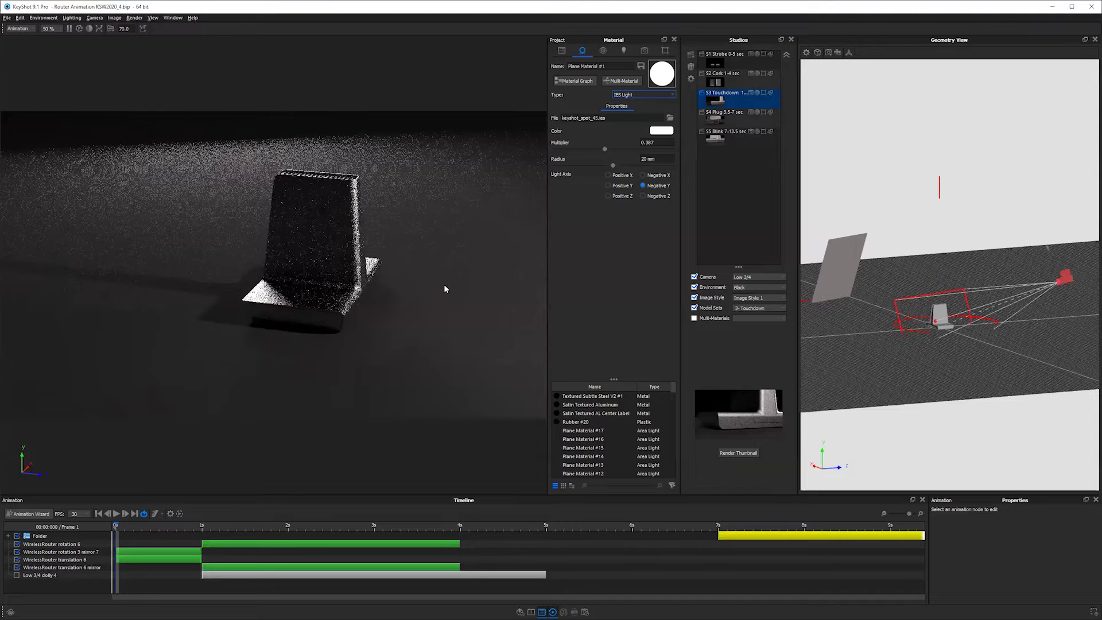
left_click_drag(446, 287, 564, 86)
left_click(603, 51)
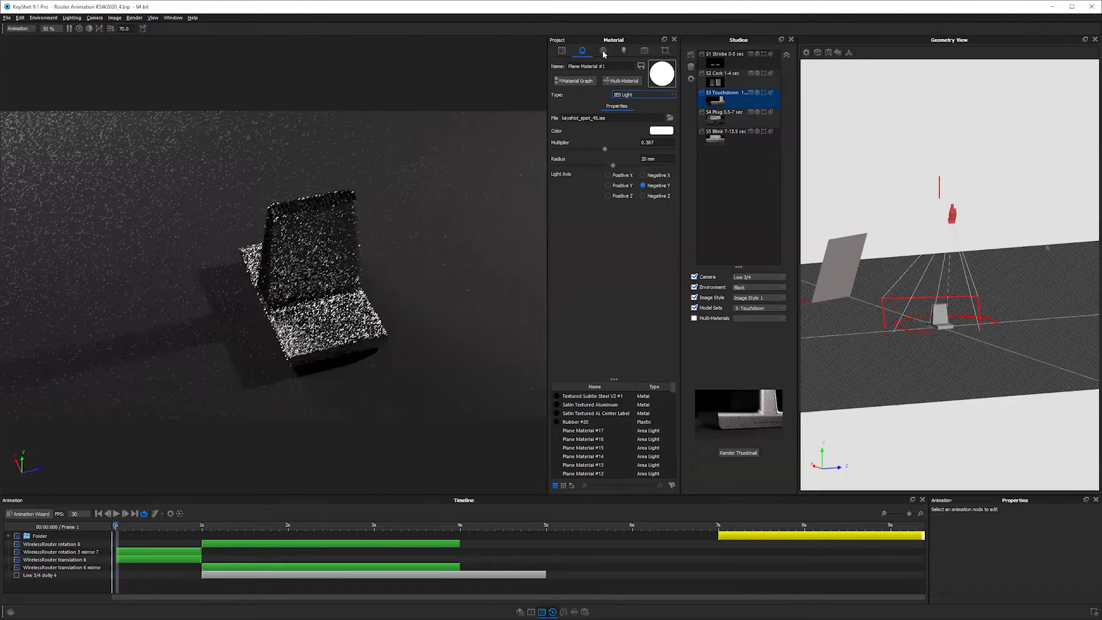
left_click(573, 71)
left_click(339, 361)
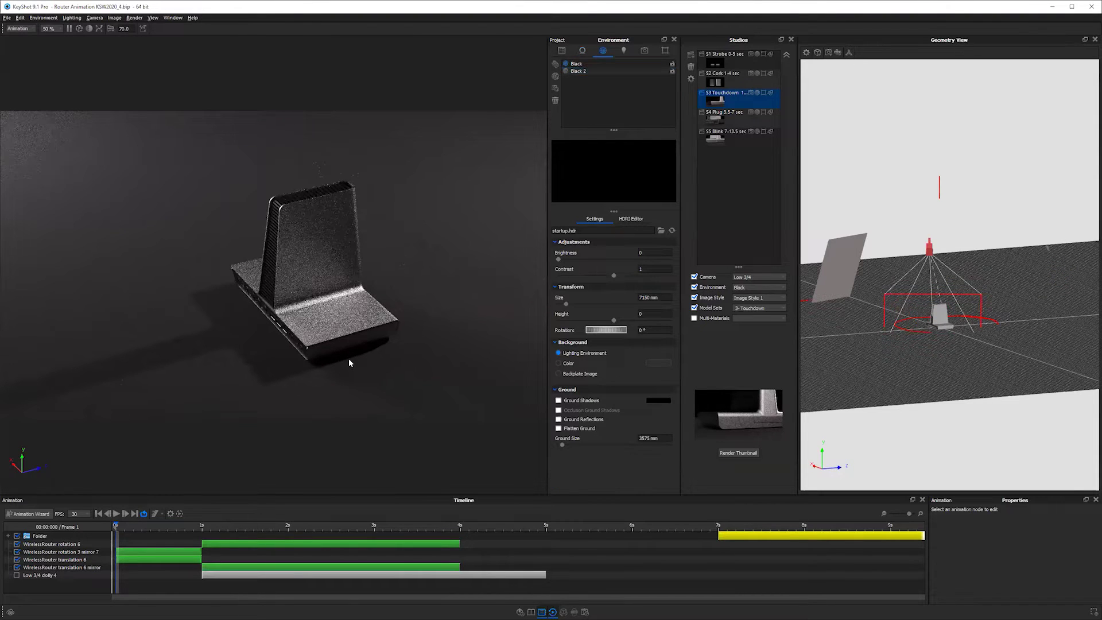
left_click_drag(349, 359, 362, 362)
left_click_drag(375, 278, 387, 156)
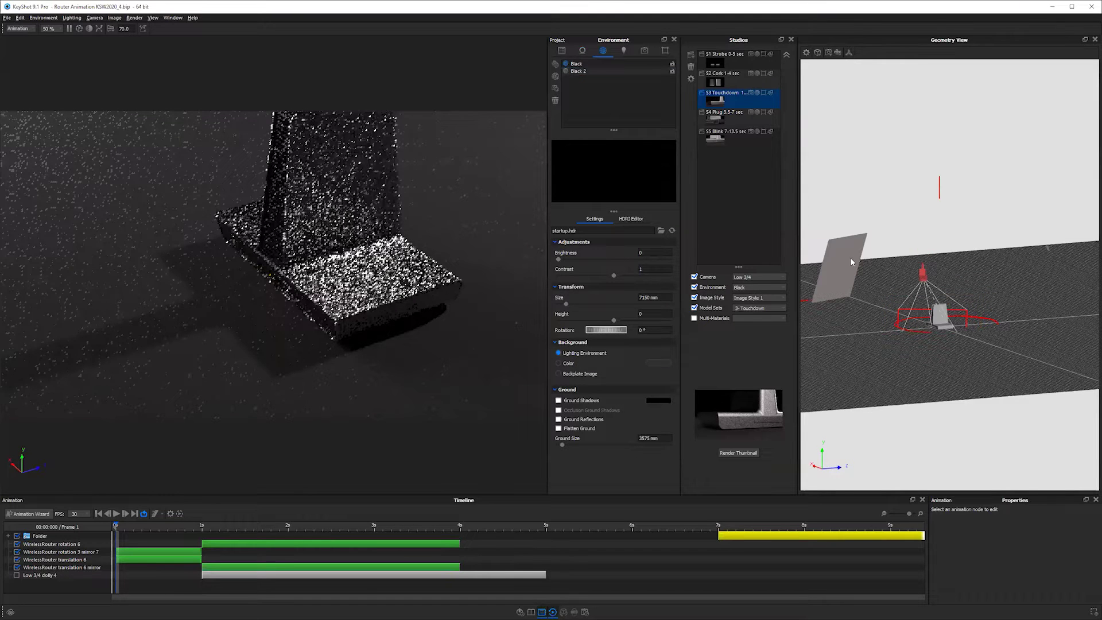
Step: Set the color temperature of the large area light plane to 9270 Kelvin
double_click(851, 242)
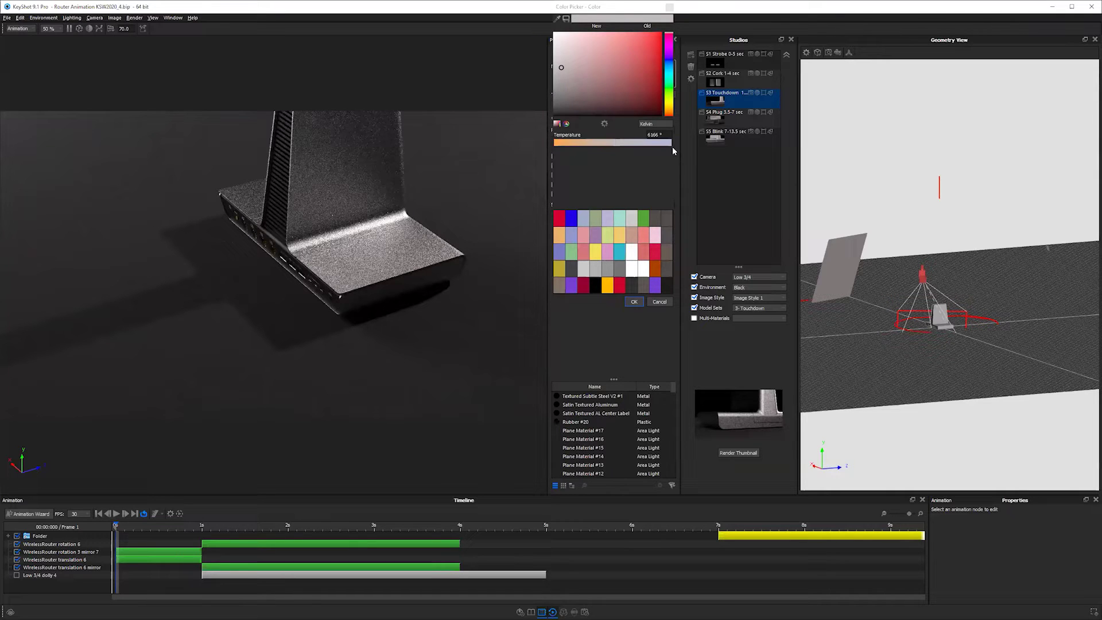
left_click(669, 143)
left_click_drag(668, 147, 665, 147)
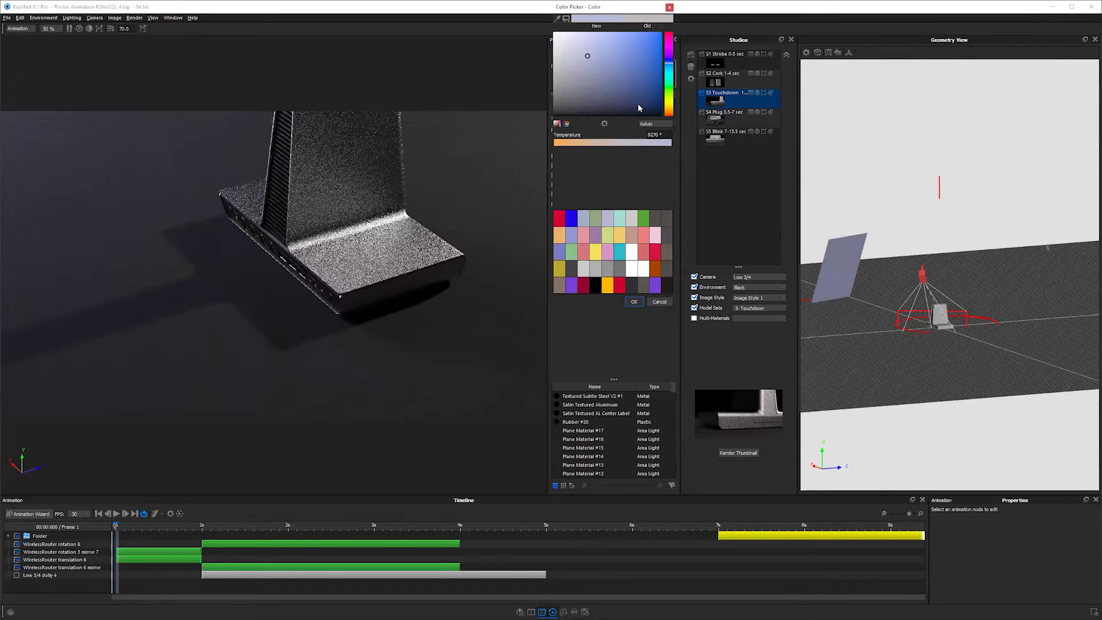
key("Return")
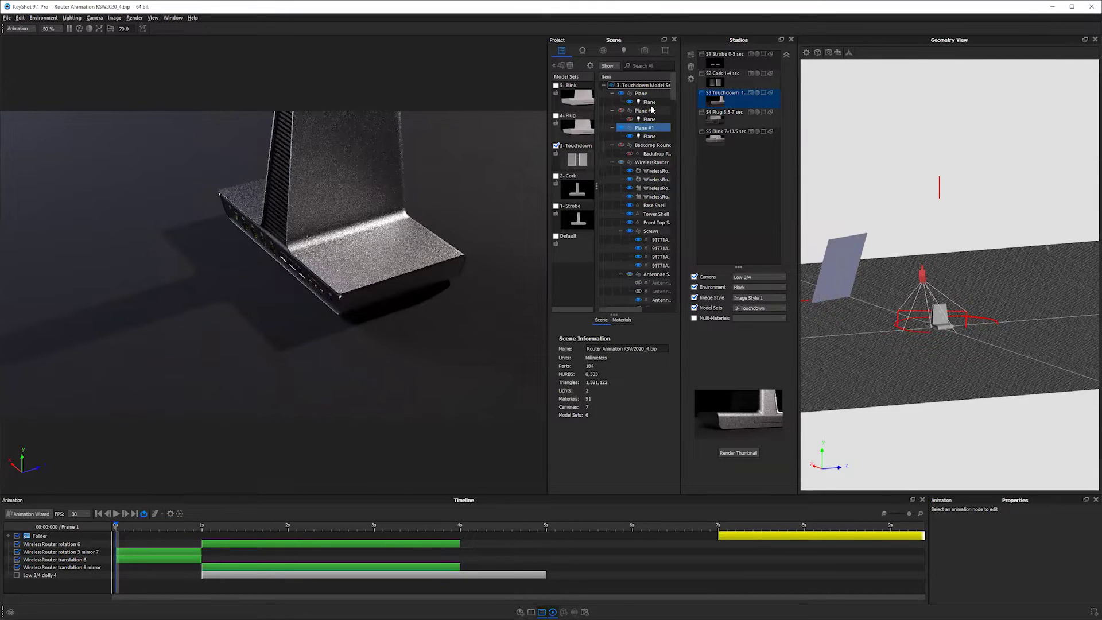
Step: Set the color temperature of the tiny area light plane, Plane Material #9, to 2756 Kelvin
double_click(651, 109)
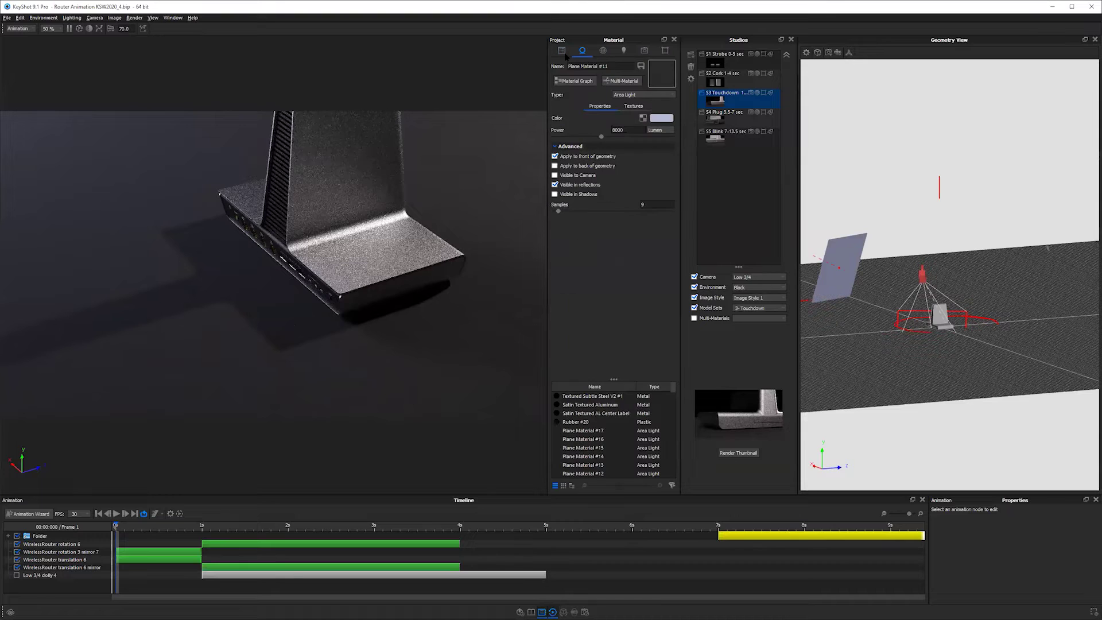
left_click(661, 118)
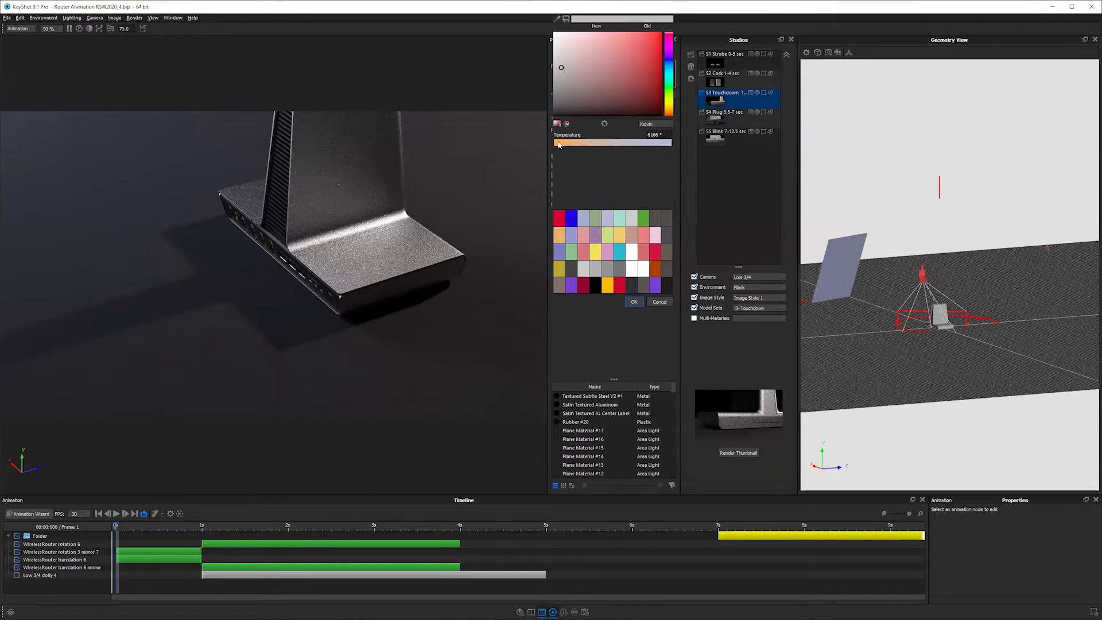
left_click(558, 144)
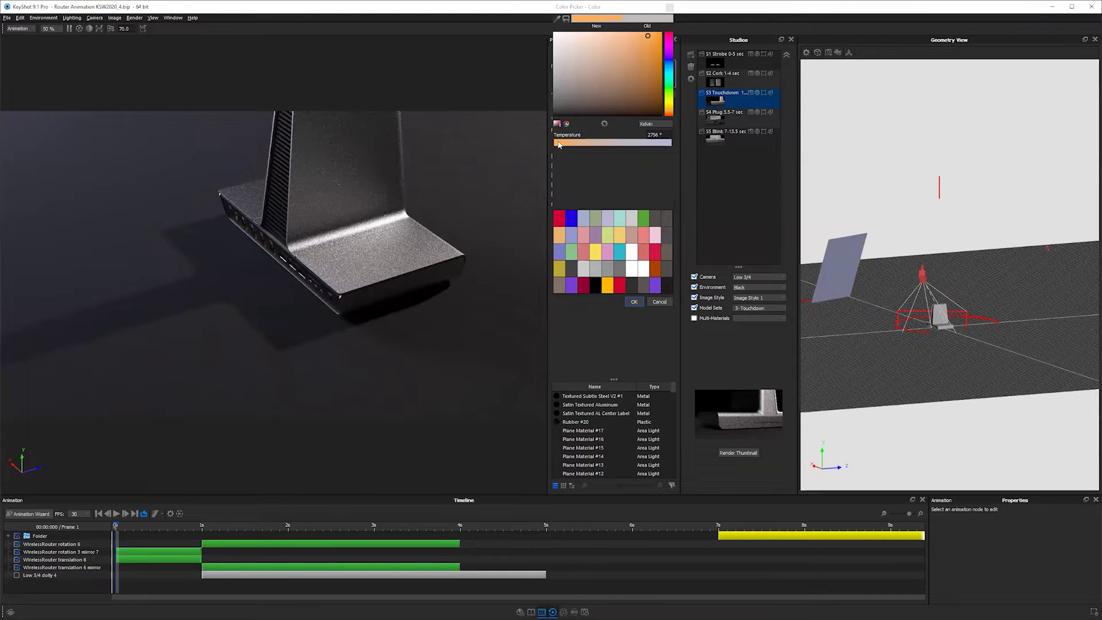
left_click(634, 302)
Step: Examine how the warm and cool area lights color the router's surfaces and floor shadows from all around
left_click_drag(377, 354, 436, 305)
scroll(322, 306, "up", 5)
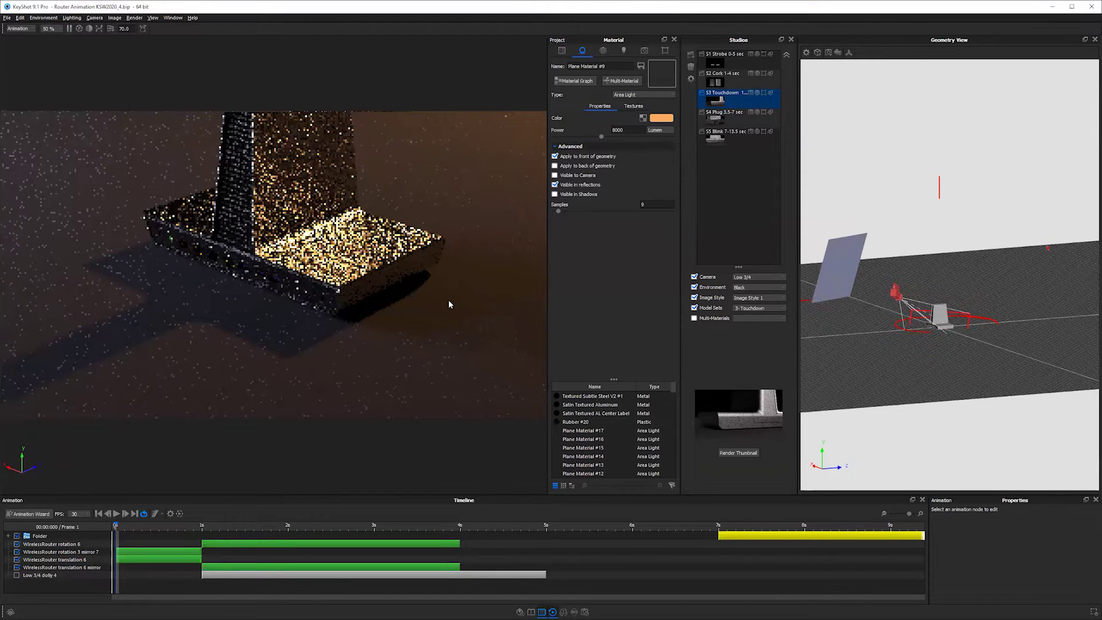
scroll(445, 299, "down", 4)
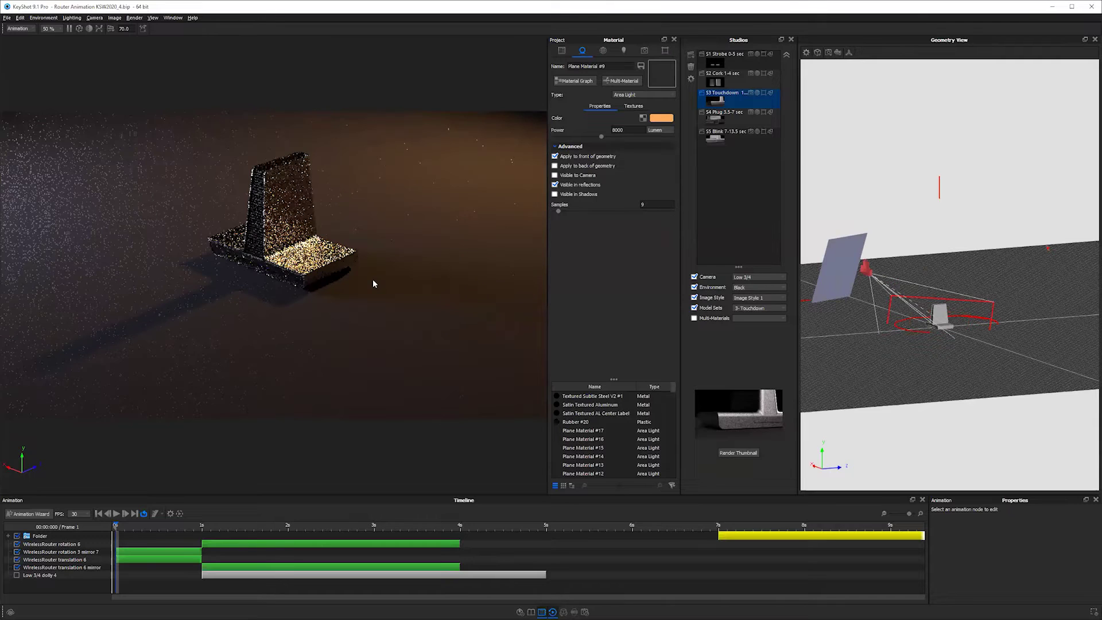
left_click_drag(373, 281, 289, 312)
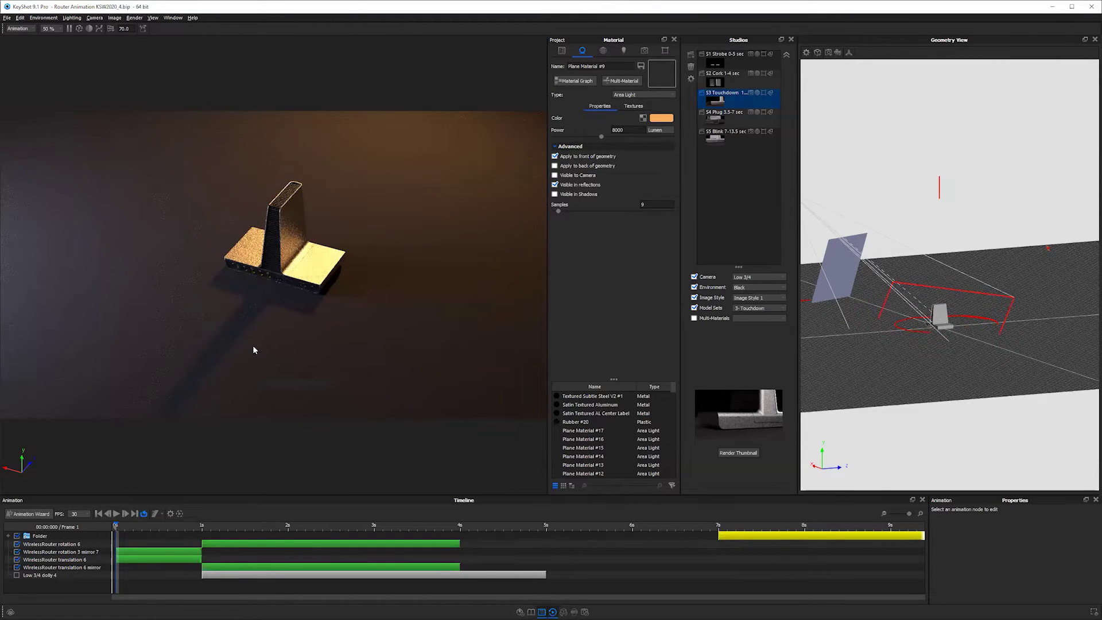
scroll(253, 322, "up", 3)
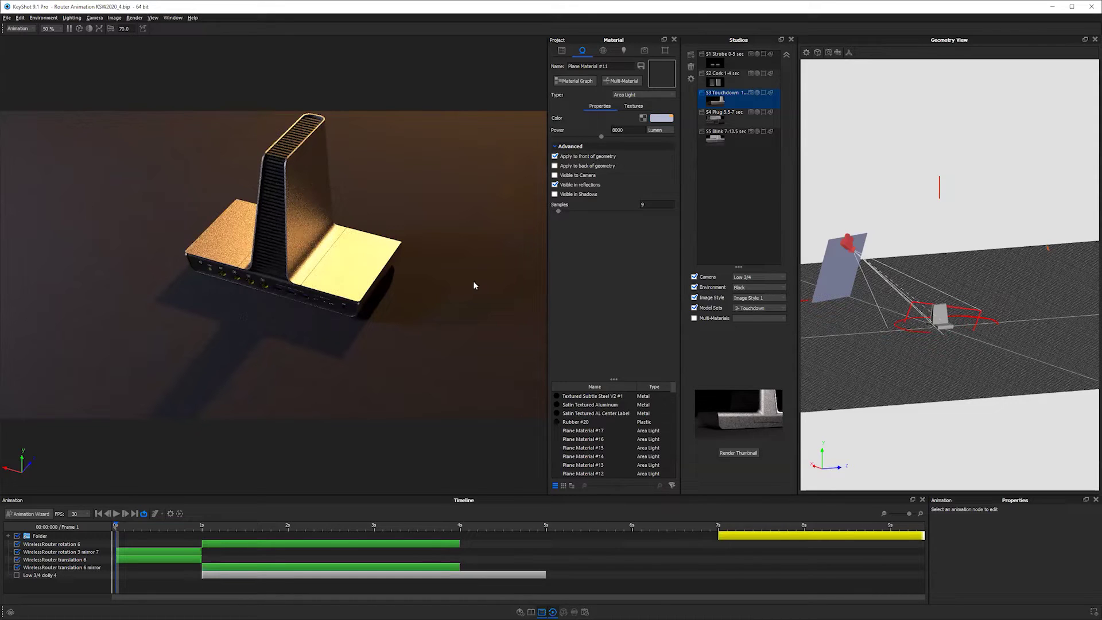
left_click_drag(328, 269, 419, 282)
left_click_drag(239, 254, 277, 330)
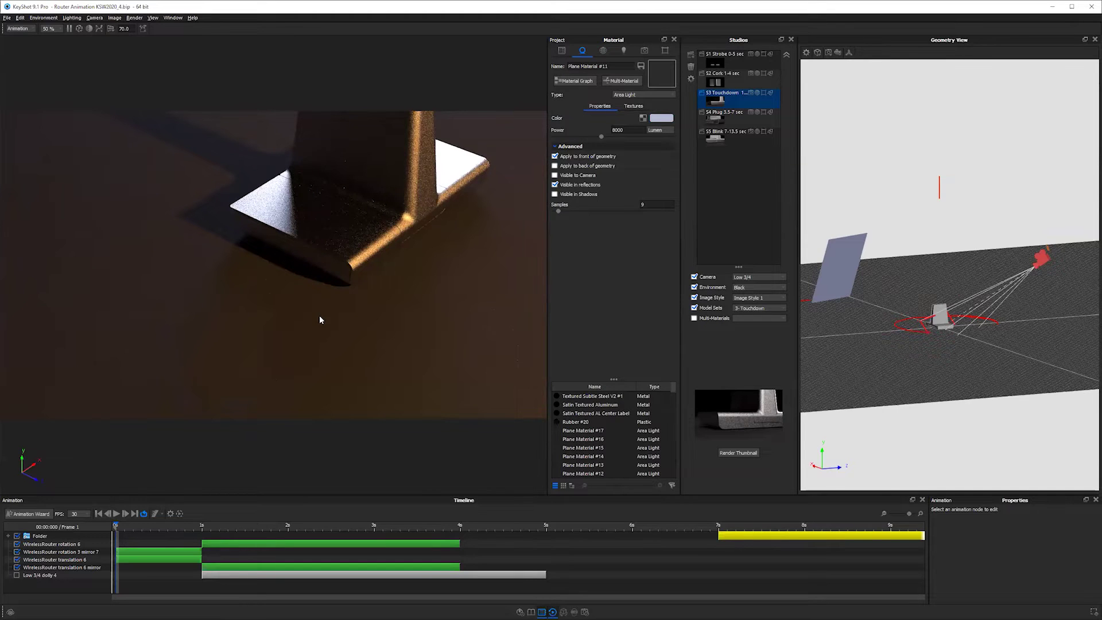
scroll(319, 315, "down", 8)
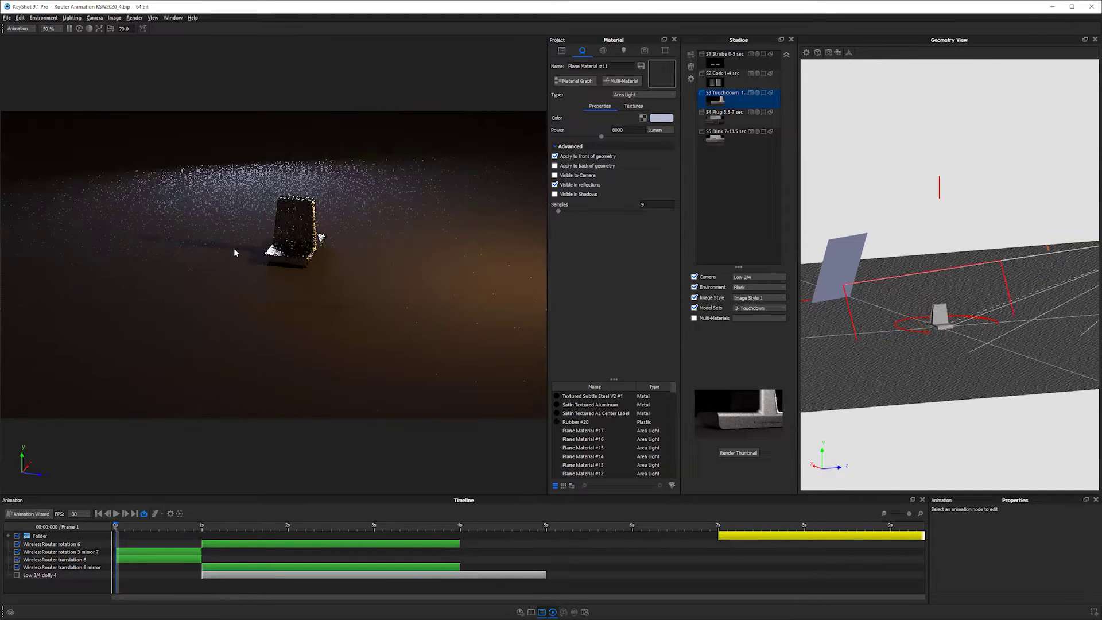
left_click_drag(233, 249, 256, 256)
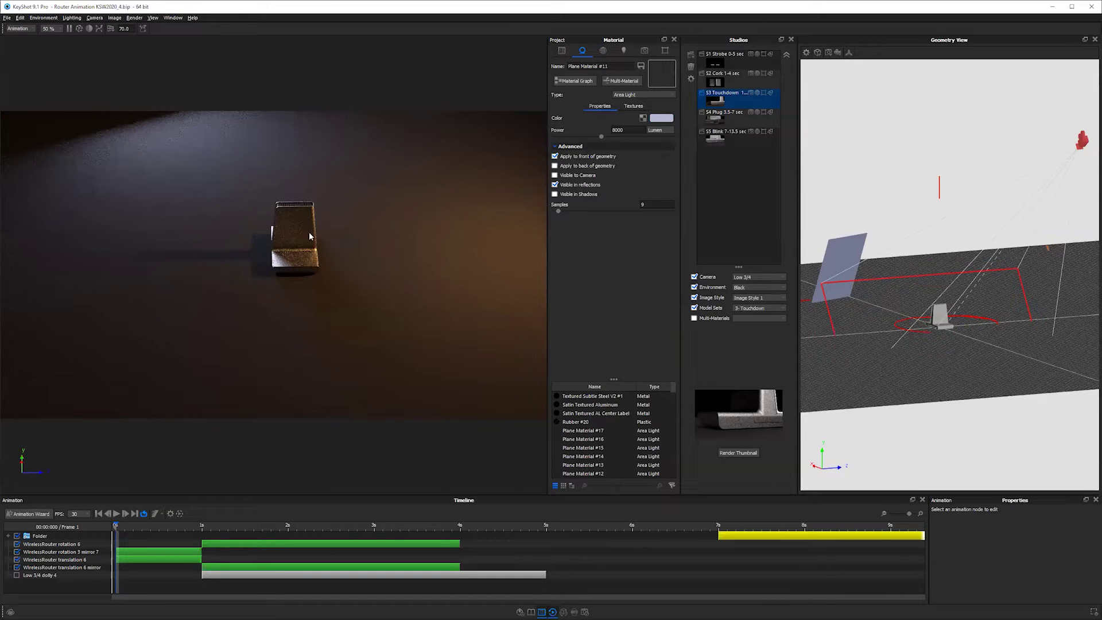
left_click_drag(309, 232, 329, 241)
left_click_drag(225, 280, 238, 277)
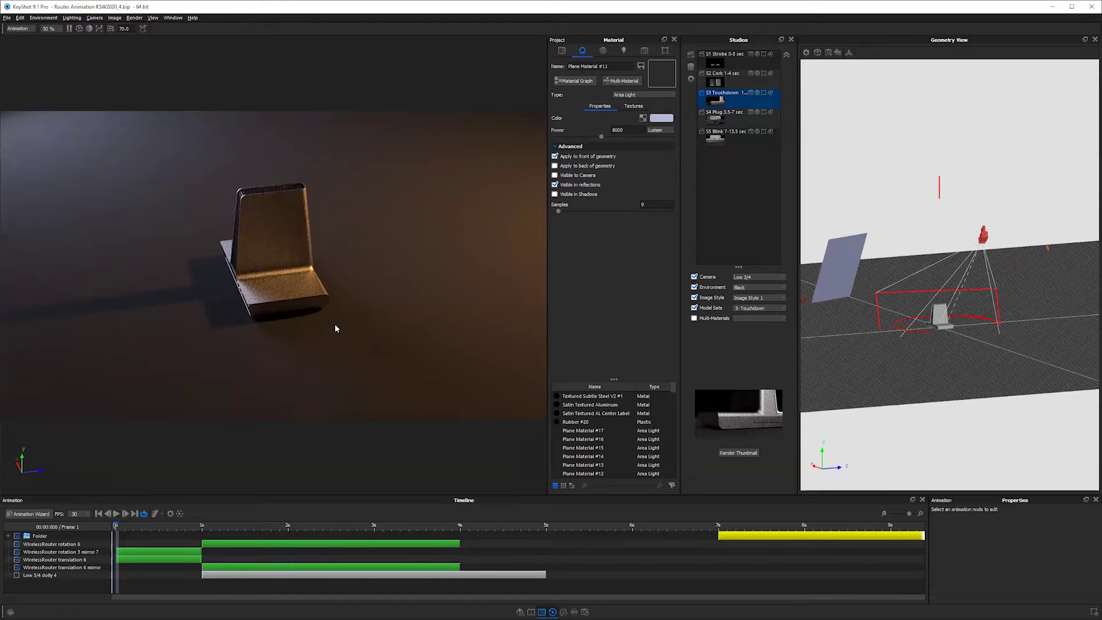
Step: Set the large area light plane's color temperature to about 5988 Kelvin and neutralize the tiny plane's light color too
left_click_drag(253, 308, 256, 283)
scroll(288, 286, "up", 3)
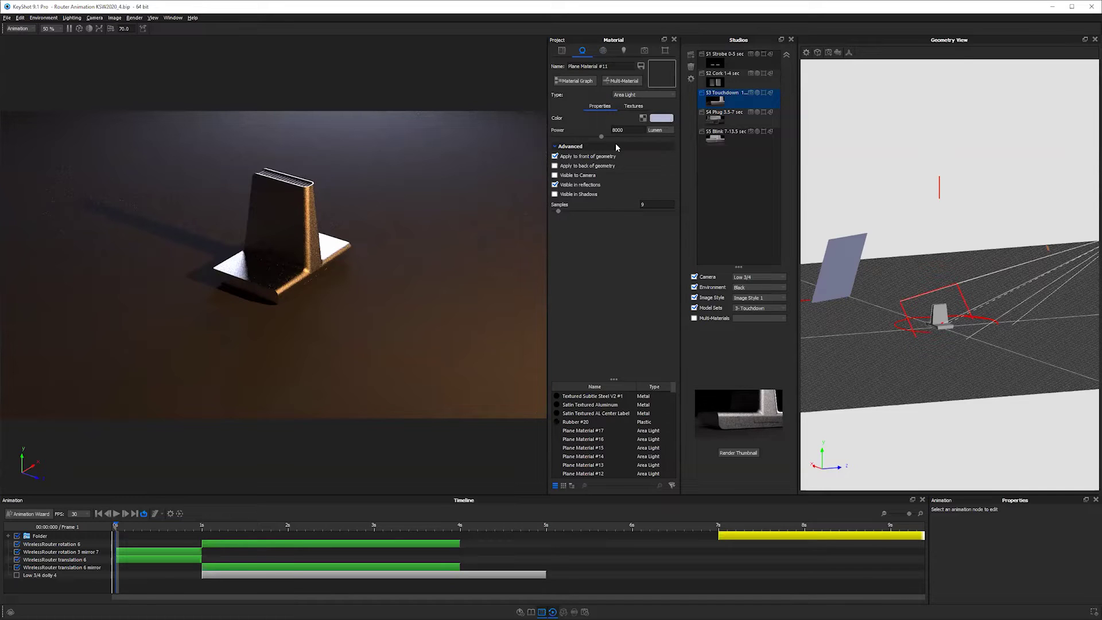
left_click(661, 118)
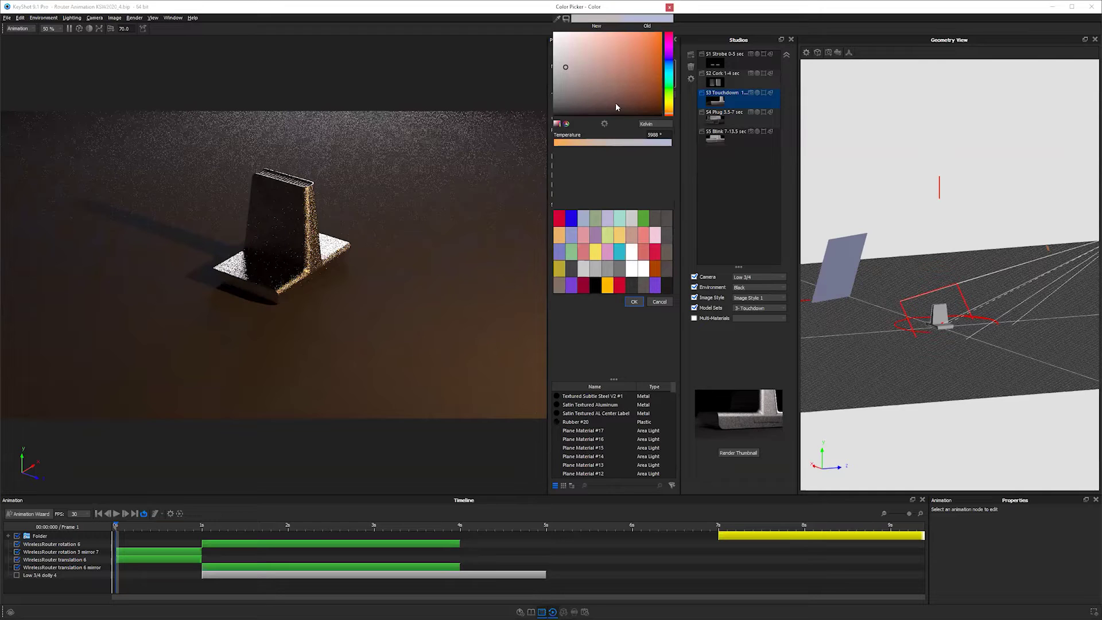
key("Escape")
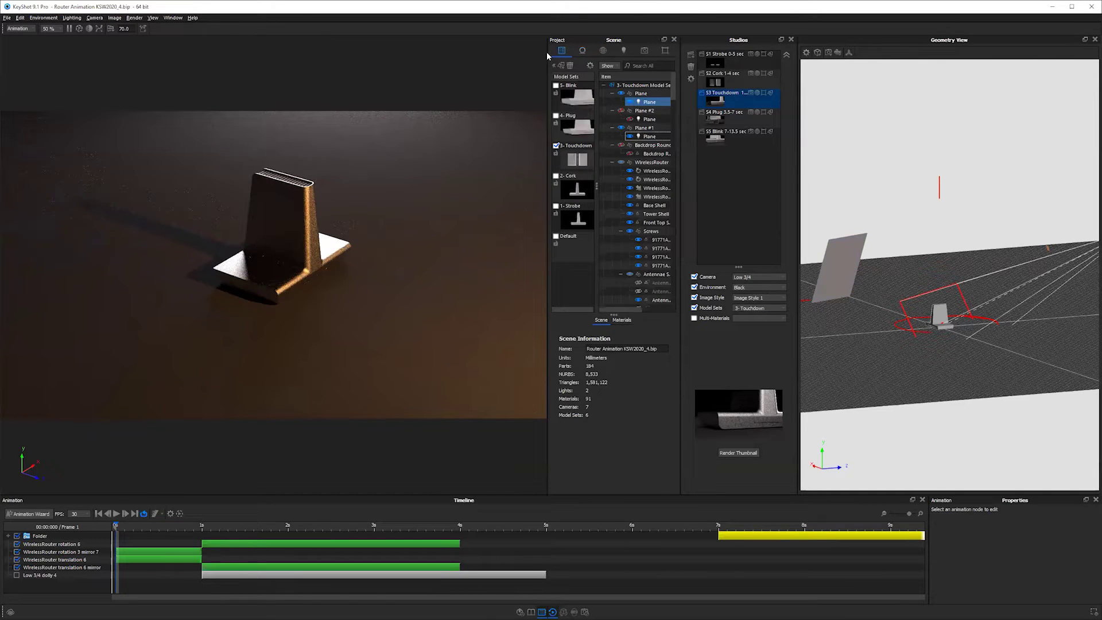
left_click(654, 136)
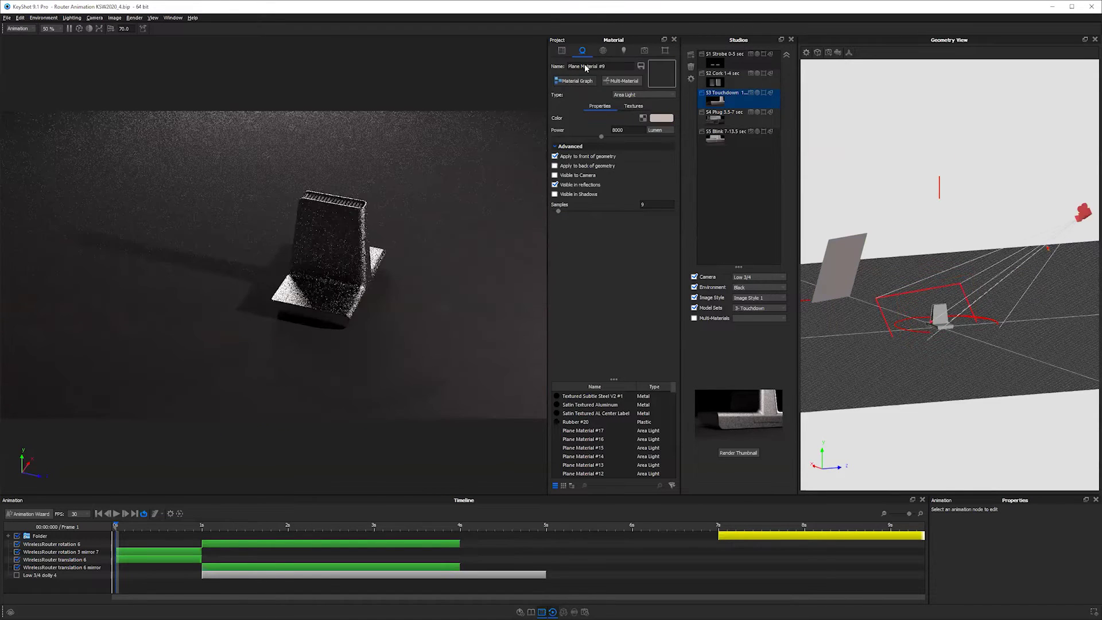
Step: Activate the Black 2 environment and colorize its startup.hdr background image a strong, saturated yellow
left_click(603, 51)
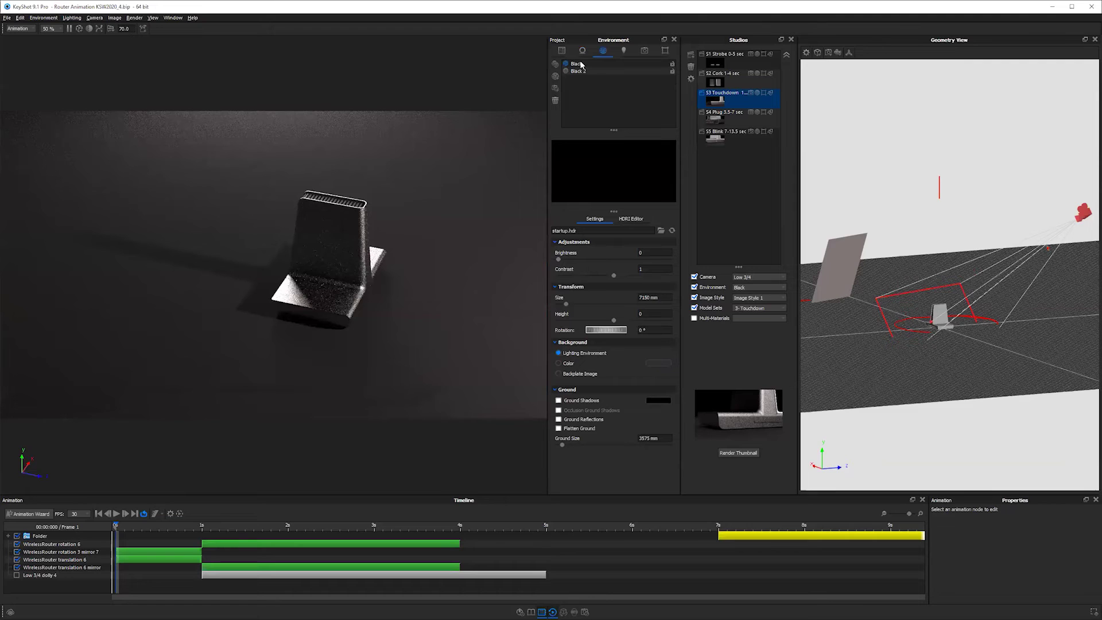
left_click(578, 70)
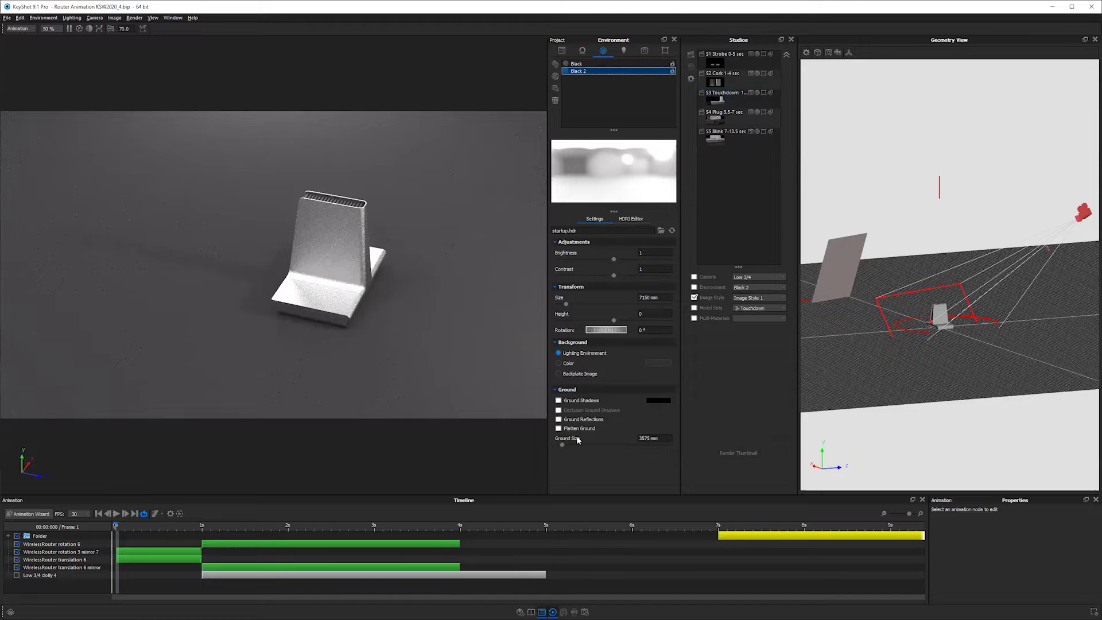
left_click(630, 219)
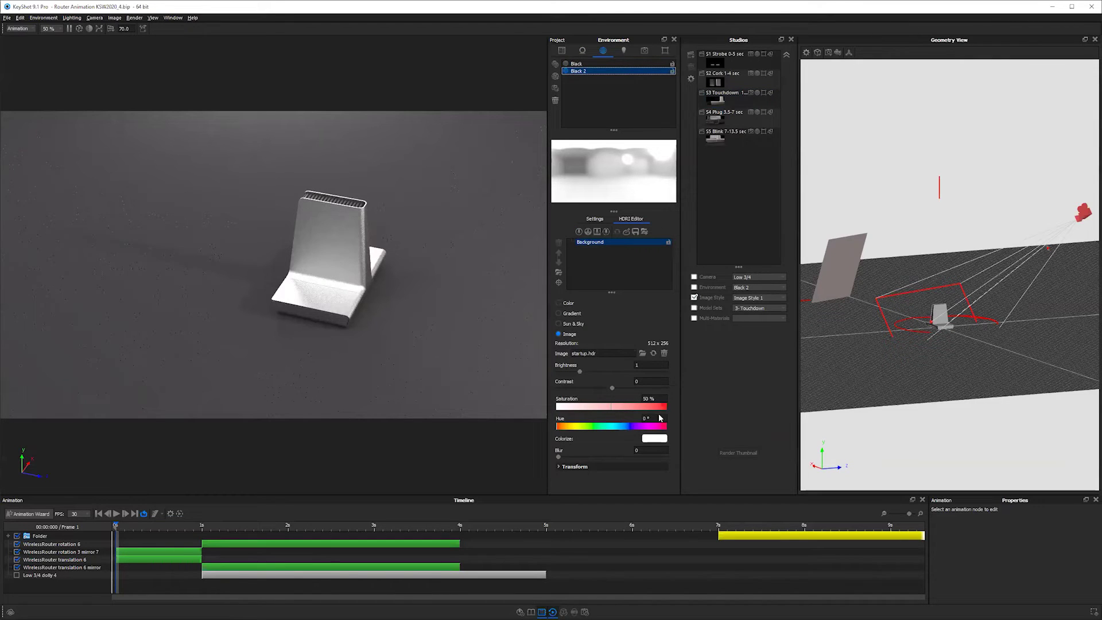
left_click(655, 438)
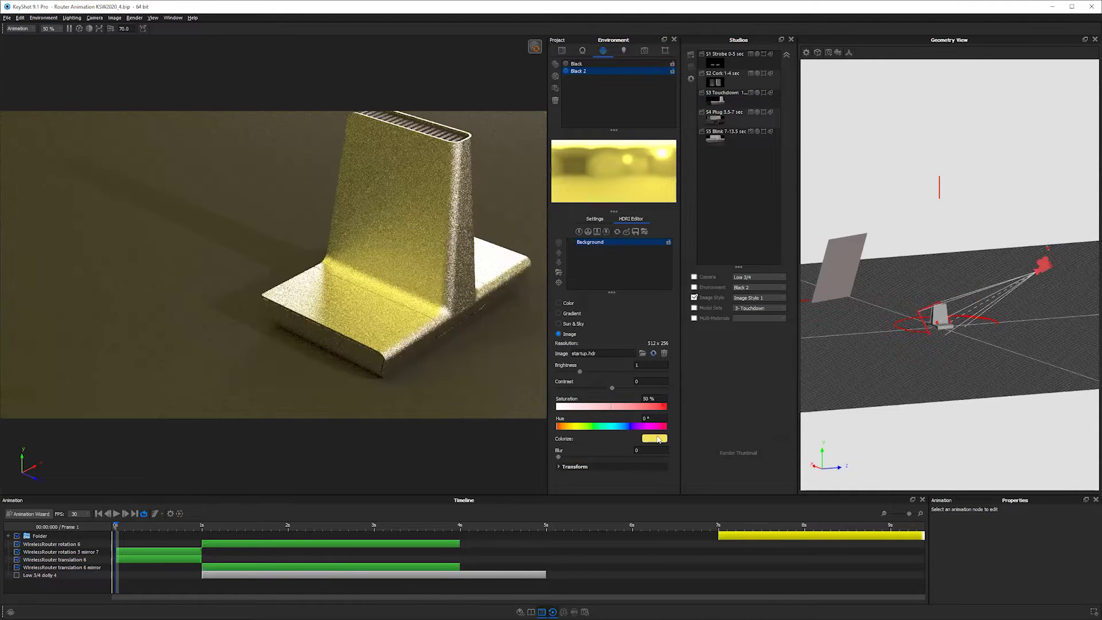
left_click(657, 438)
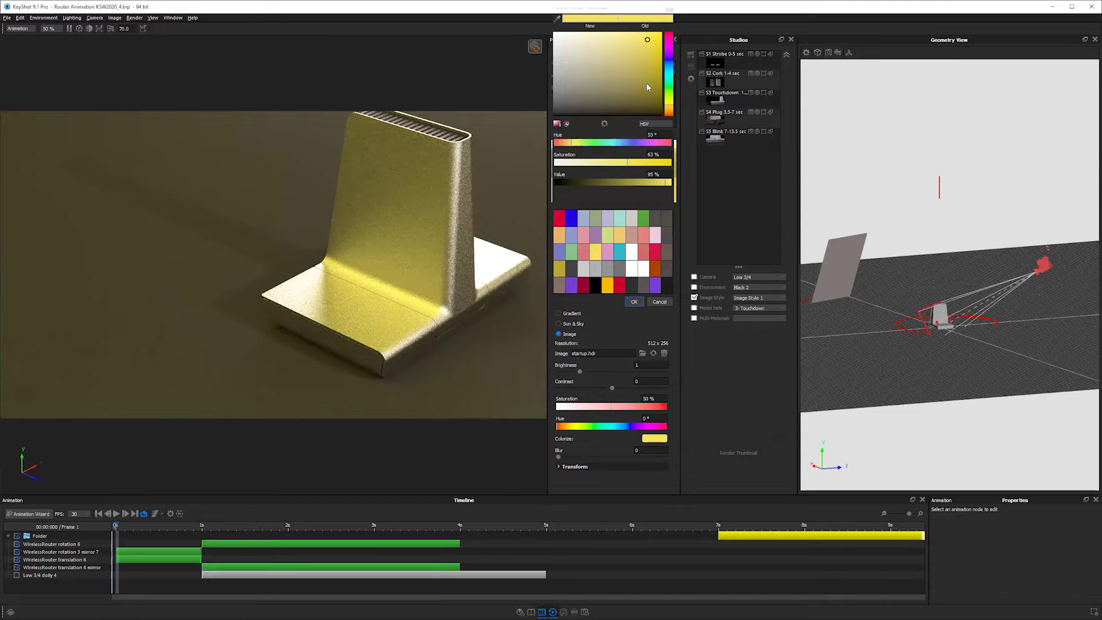
left_click(637, 33)
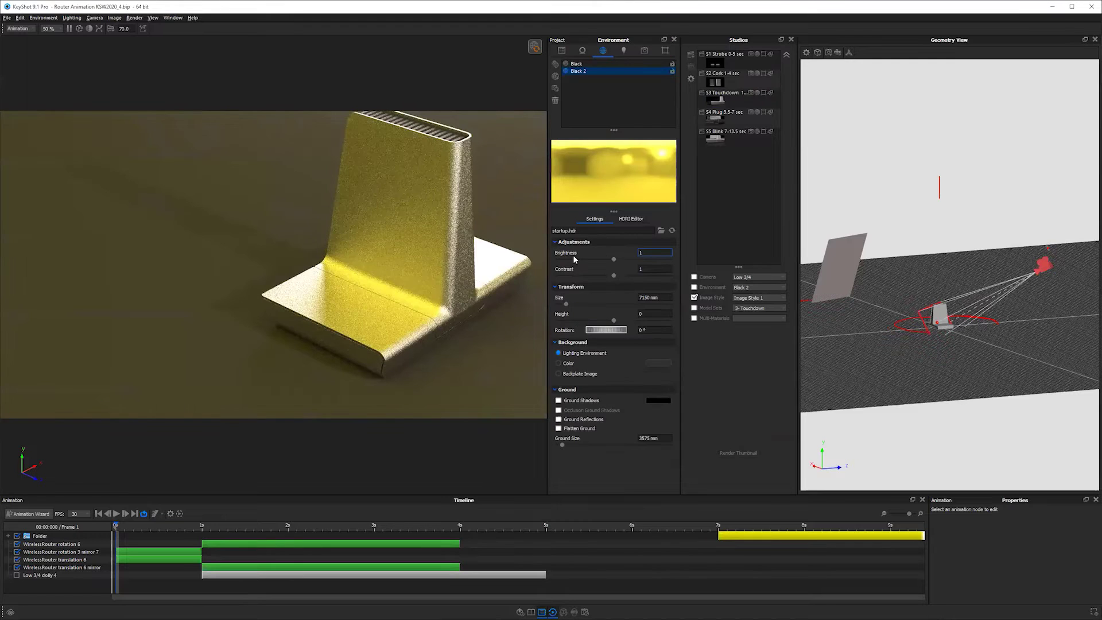
Step: Lower the Black 2 environment's brightness to 0.054 for a faint yellow fill on the router
left_click(573, 256)
left_click_drag(570, 253, 568, 254)
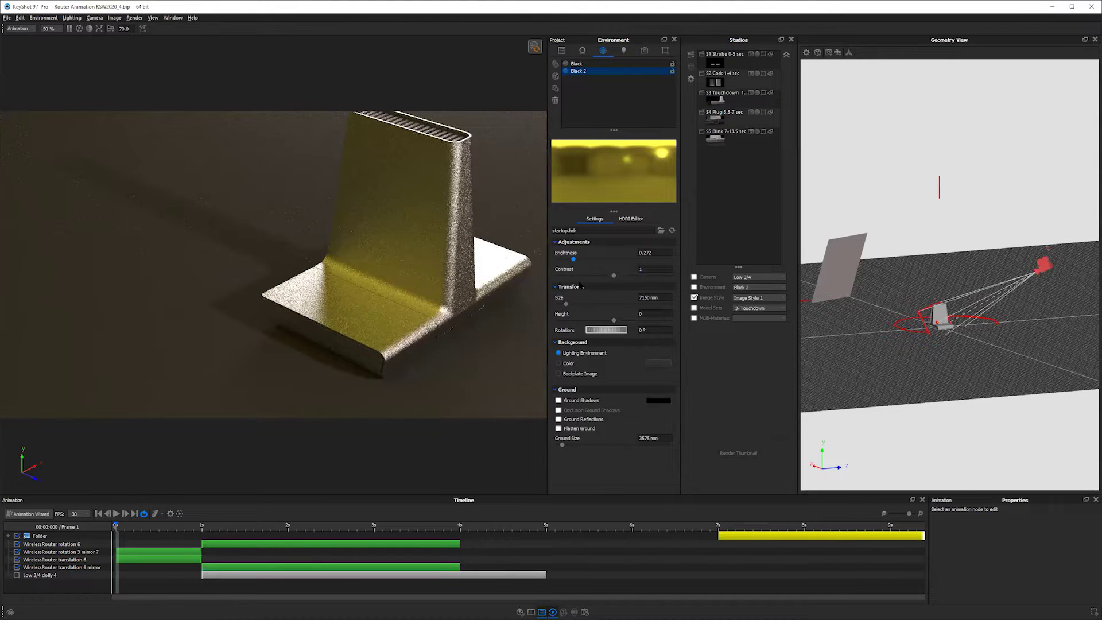
left_click_drag(406, 348, 394, 187)
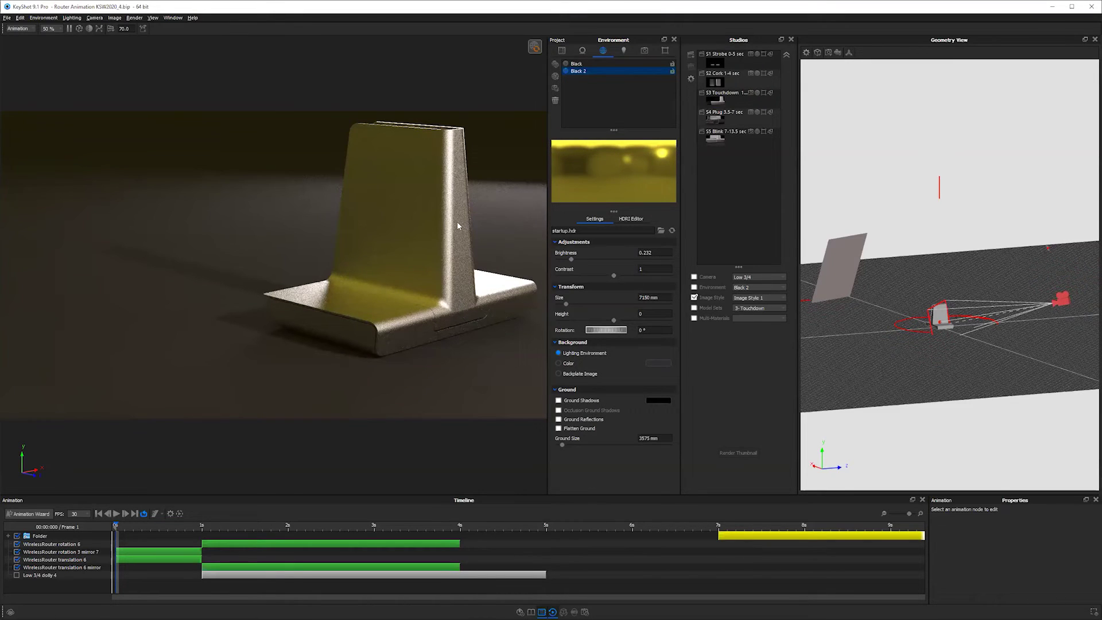
left_click_drag(461, 262, 451, 312)
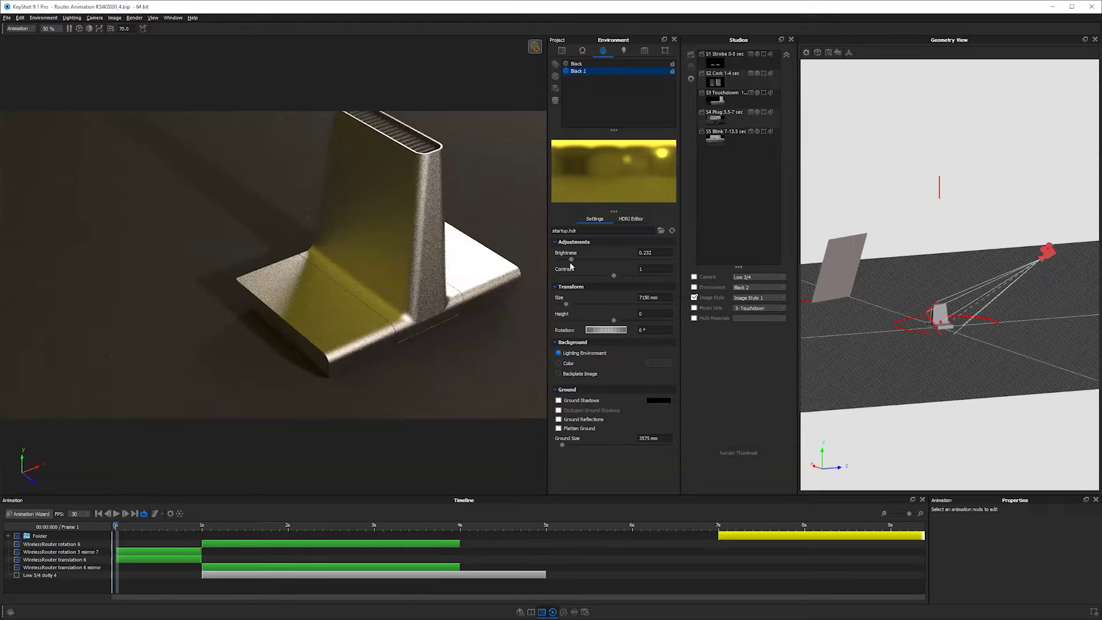
left_click_drag(571, 260, 558, 264)
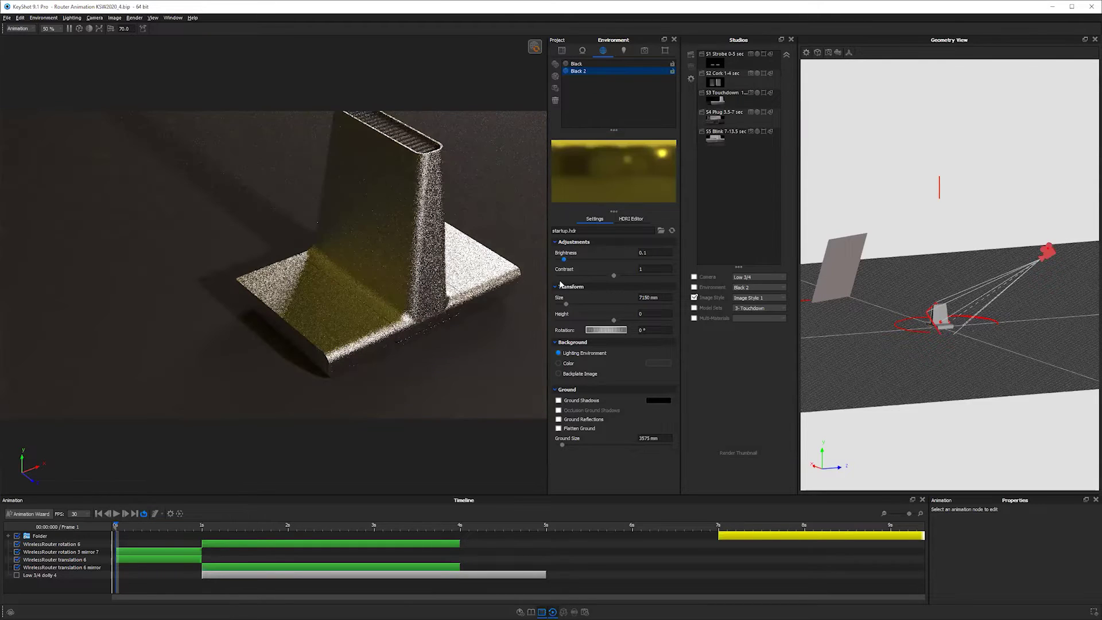
Step: Examine from all around how the dim yellow environment tints the router's shaded surfaces compared with the area lights
left_click_drag(507, 310, 287, 199)
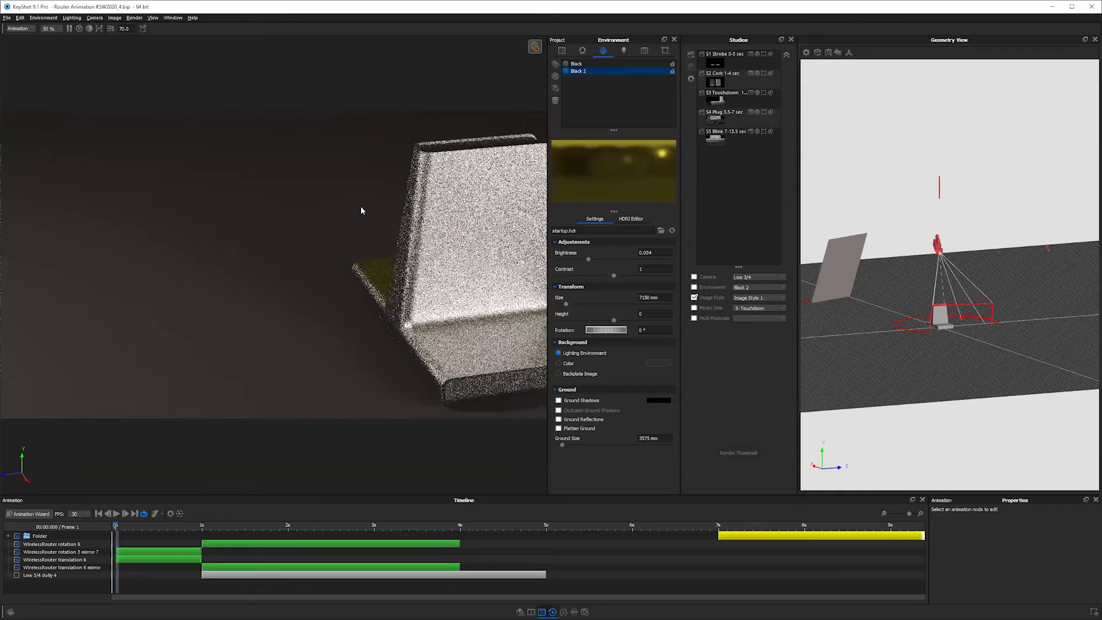
middle_click_drag(360, 207, 328, 184)
left_click_drag(329, 185, 362, 199)
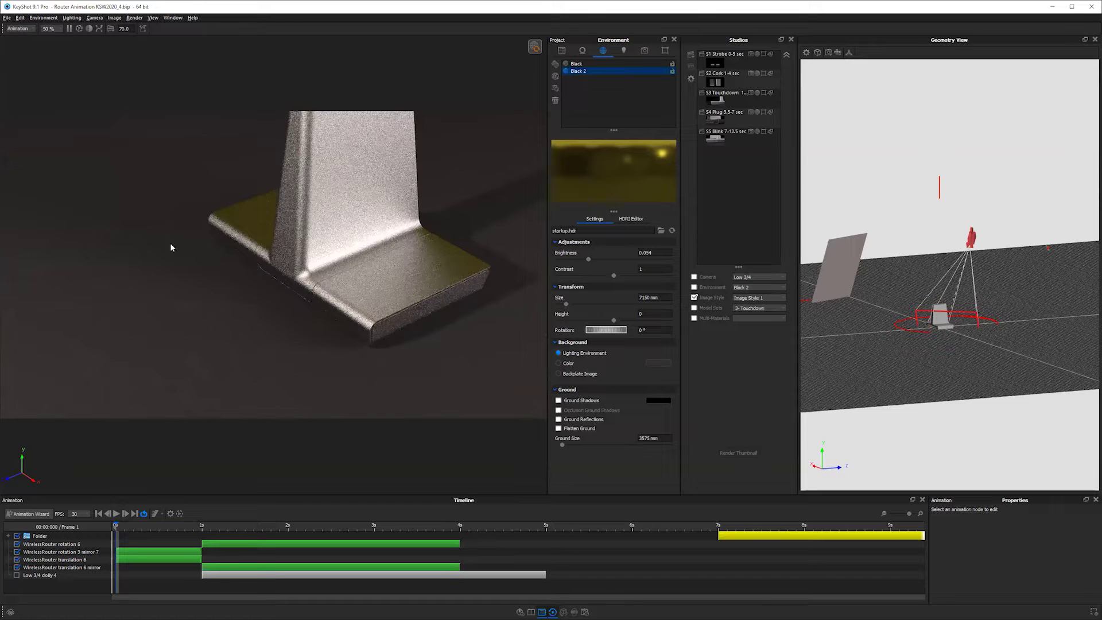
left_click_drag(170, 242, 596, 155)
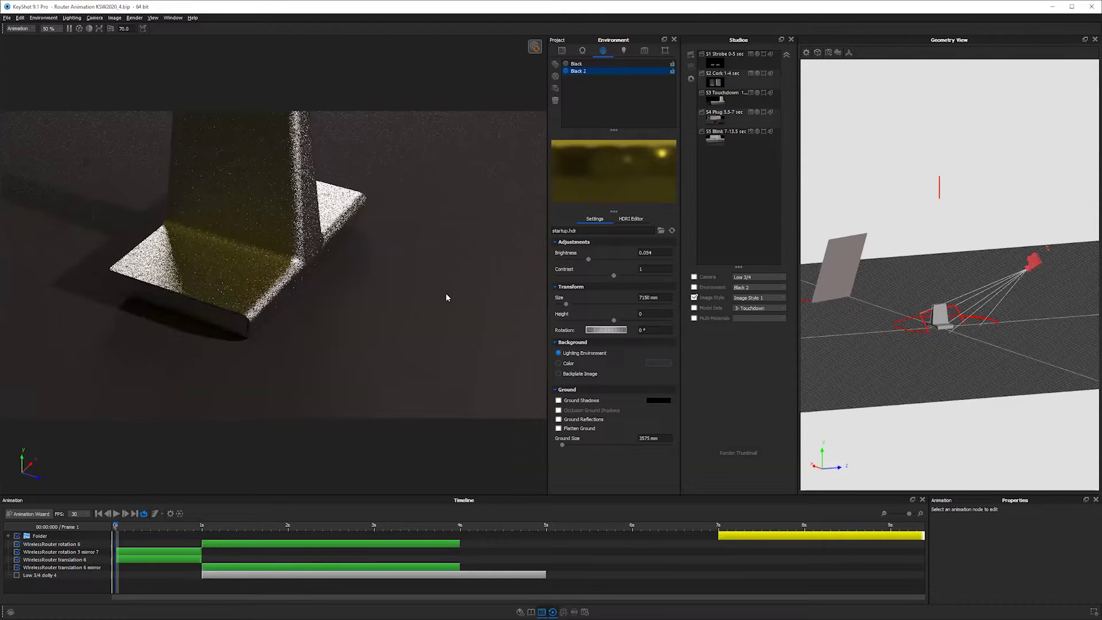
left_click_drag(445, 292, 432, 312)
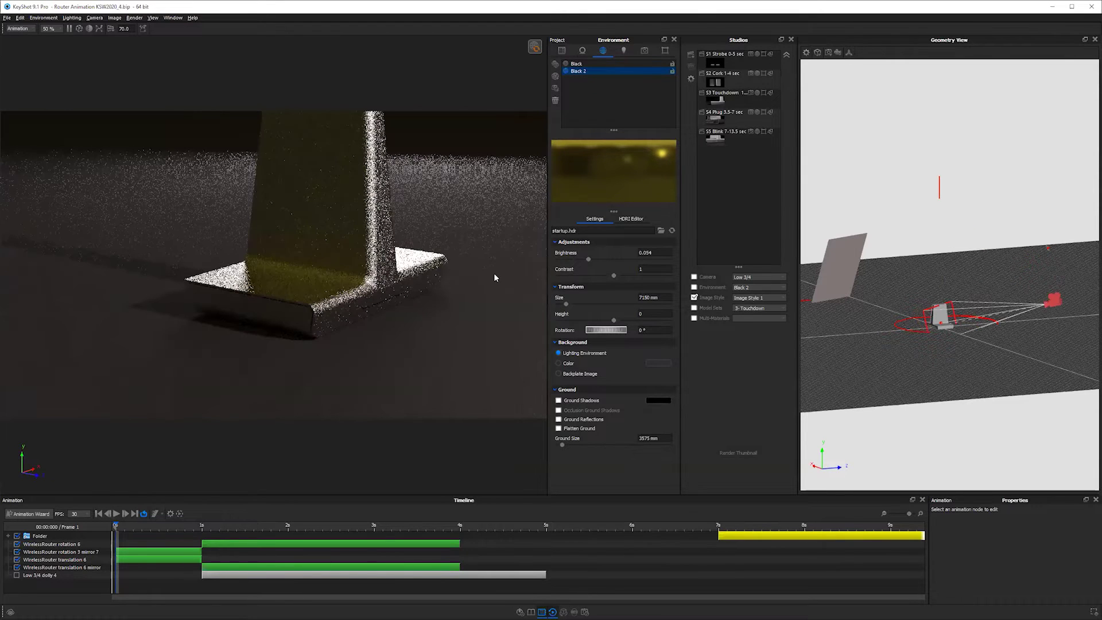
left_click_drag(493, 273, 304, 342)
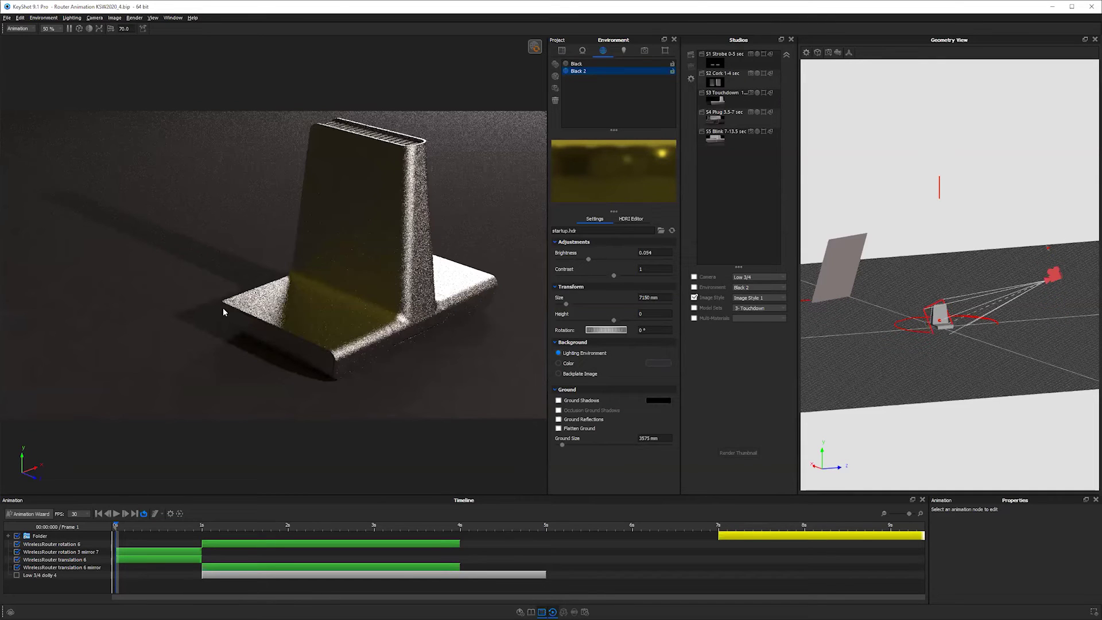
left_click_drag(222, 311, 494, 243)
left_click_drag(532, 53, 595, 133)
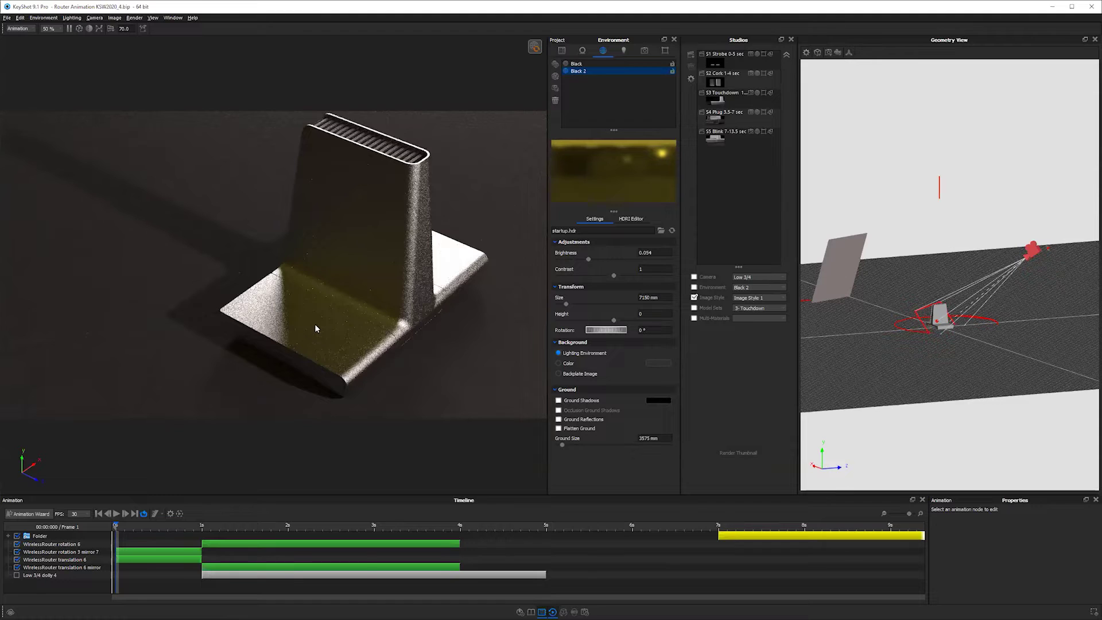
scroll(416, 298, "down", 5)
left_click_drag(446, 298, 459, 331)
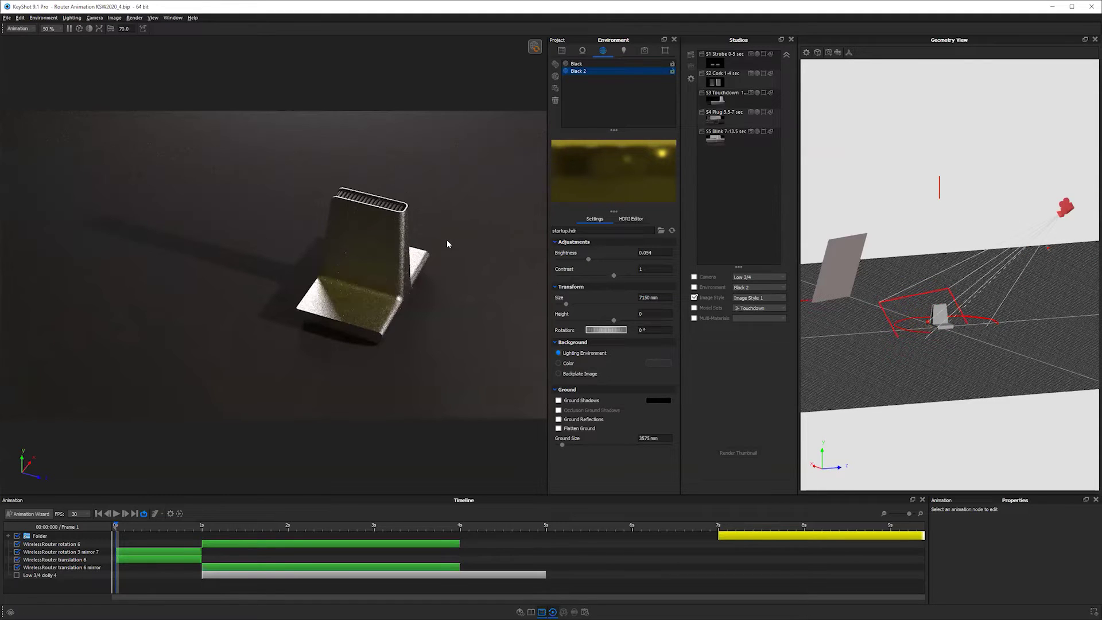
scroll(499, 214, "down", 3)
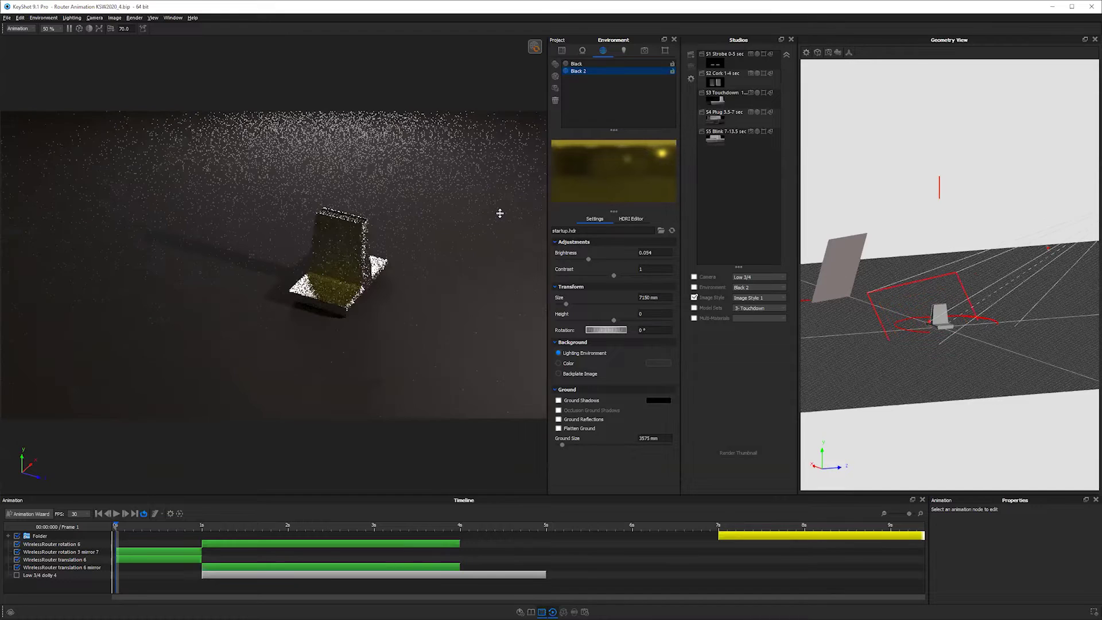
Step: Add a new environment with a Sun & Sky background and set its brightness to 1
left_click(555, 75)
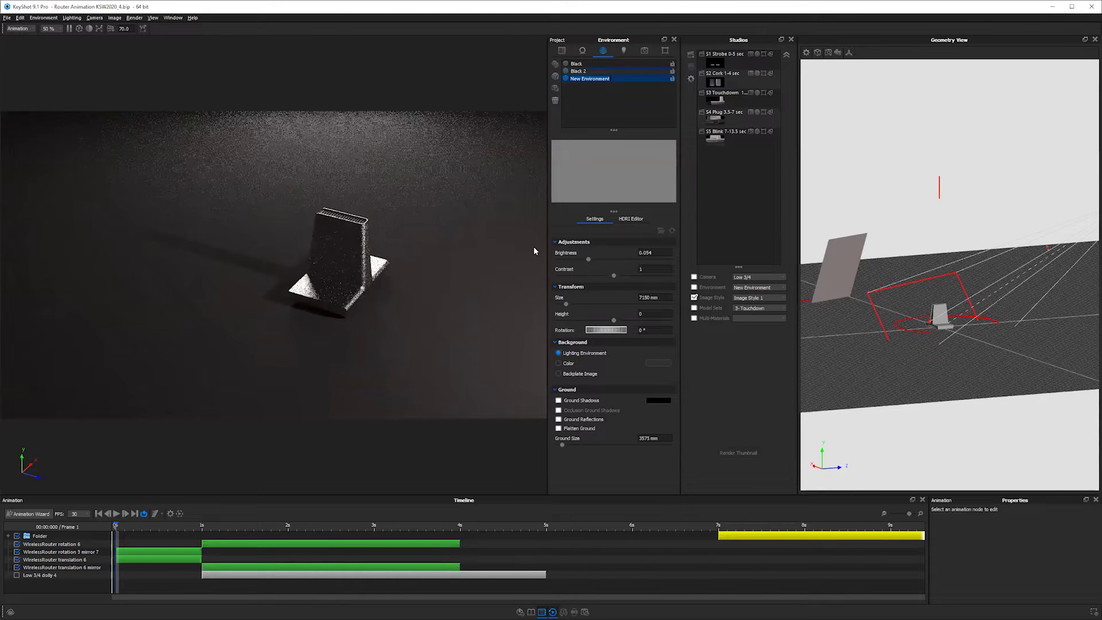
left_click(628, 220)
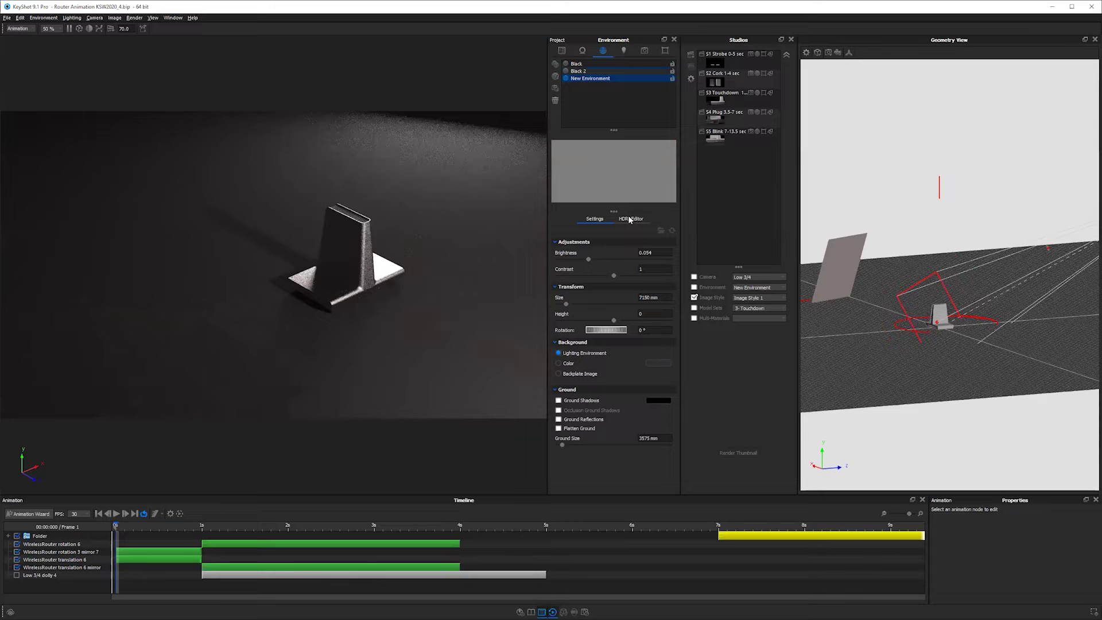
left_click(590, 243)
left_click(591, 244)
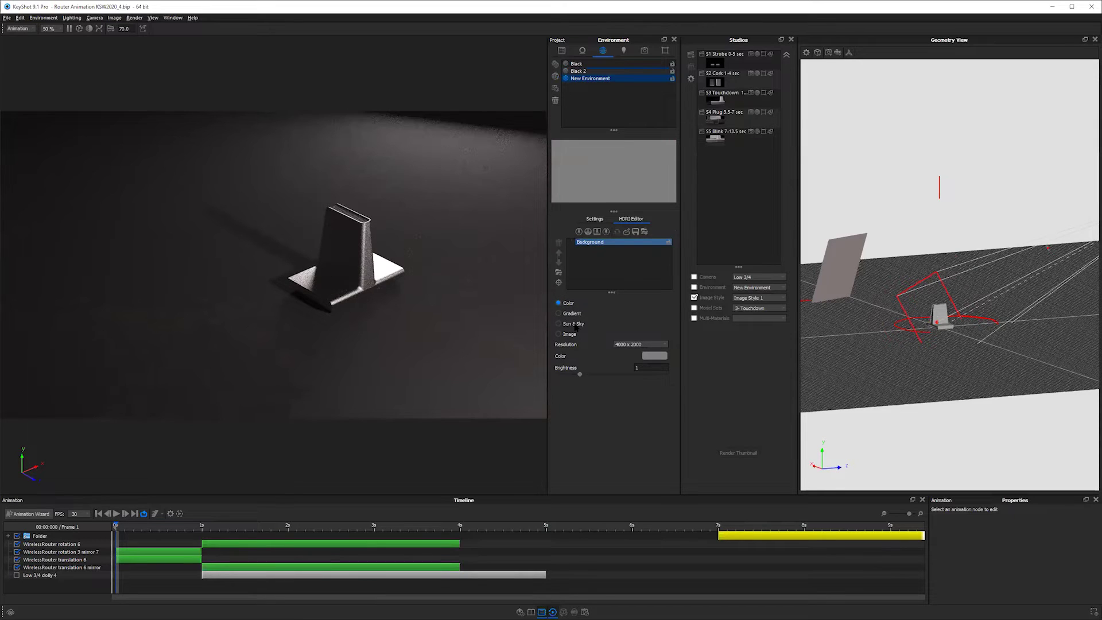
left_click(574, 324)
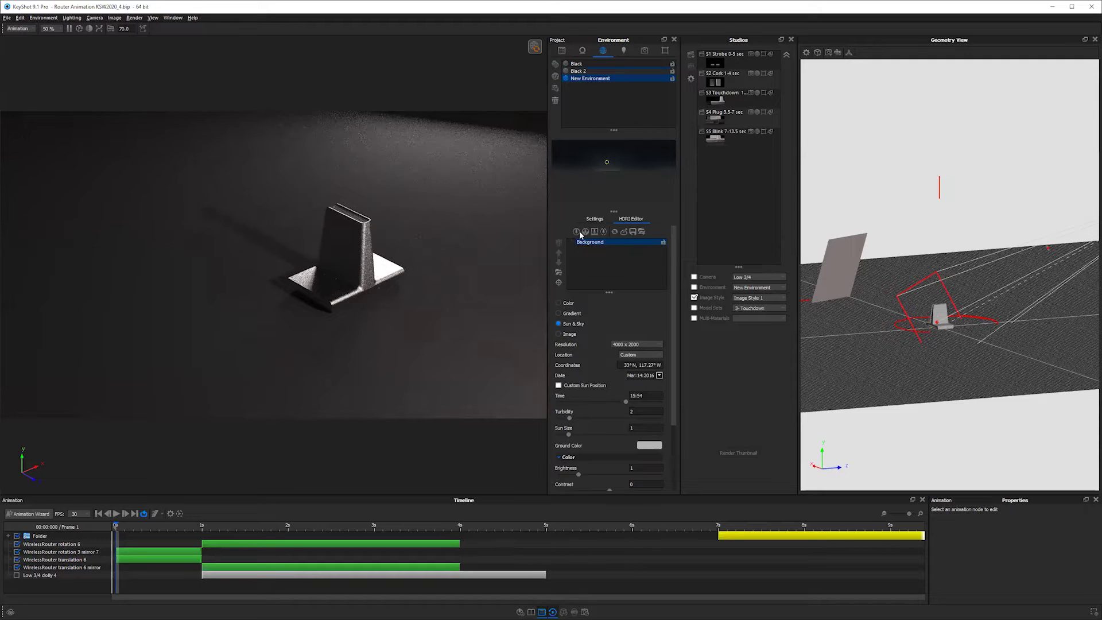
left_click(594, 219)
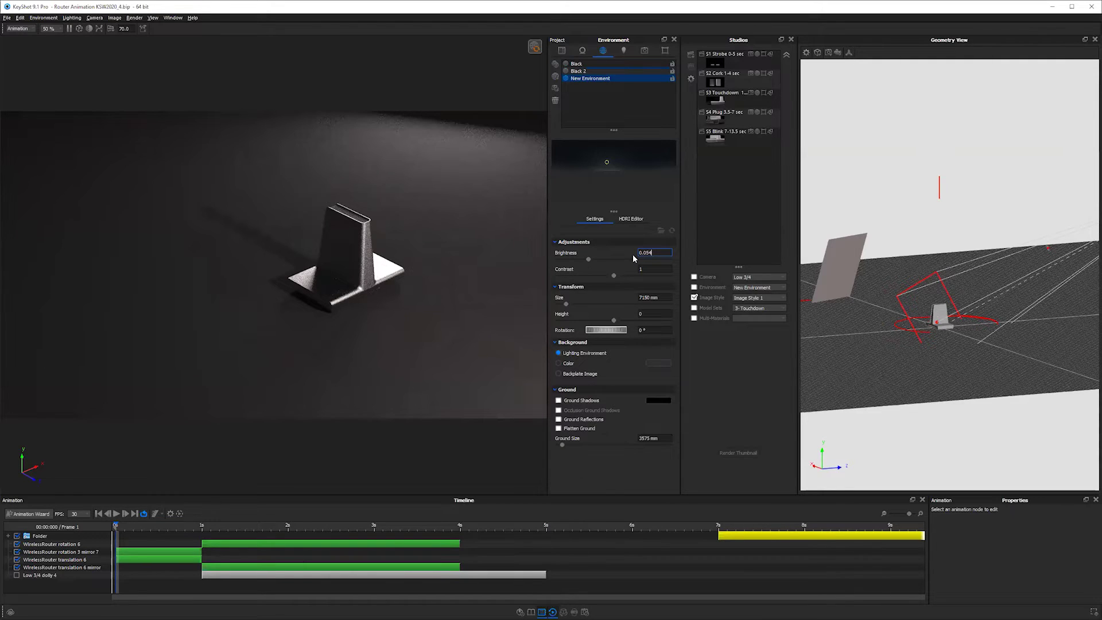
key("Return")
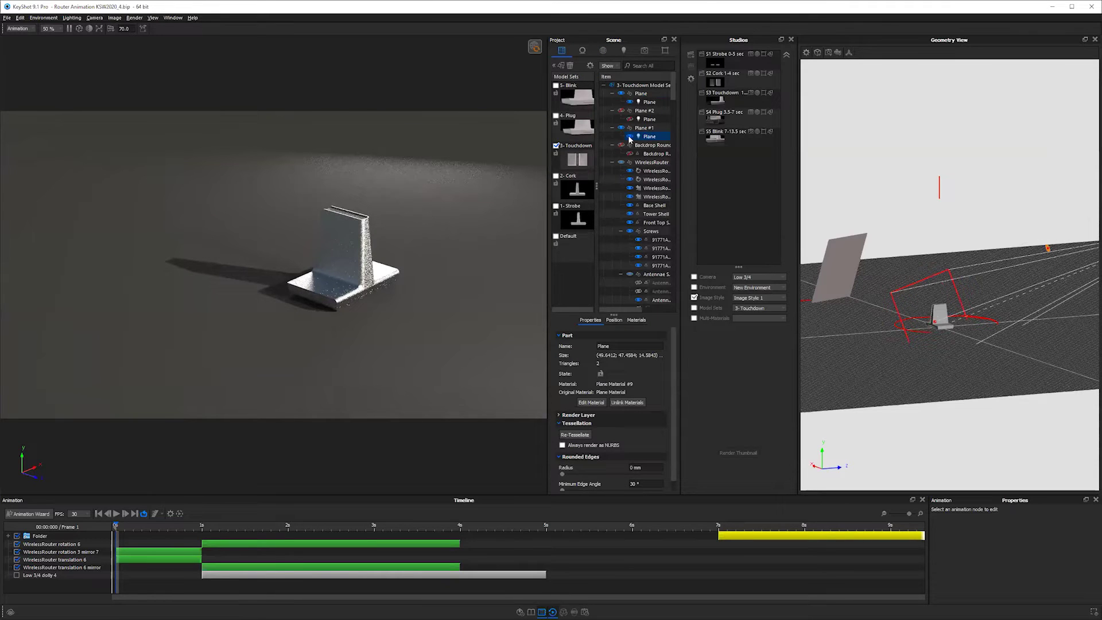
Step: Hide both area light planes in the 3- Touchdown model set and examine the router's shadow under Sun & Sky alone
left_click(630, 138)
left_click(445, 294)
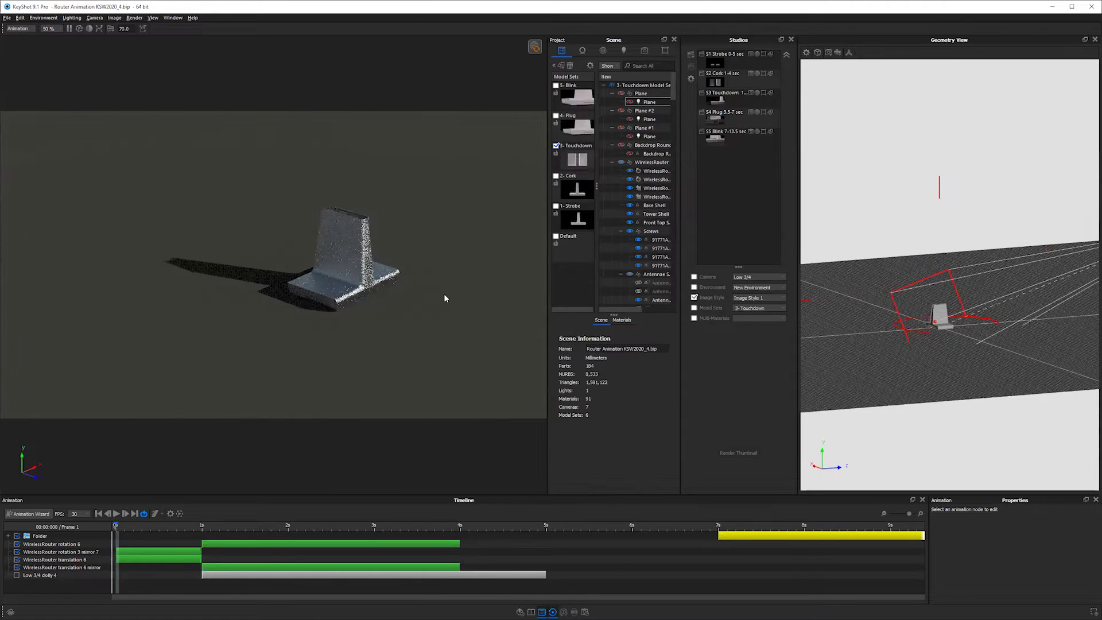
scroll(443, 302, "up", 3)
scroll(411, 310, "up", 5)
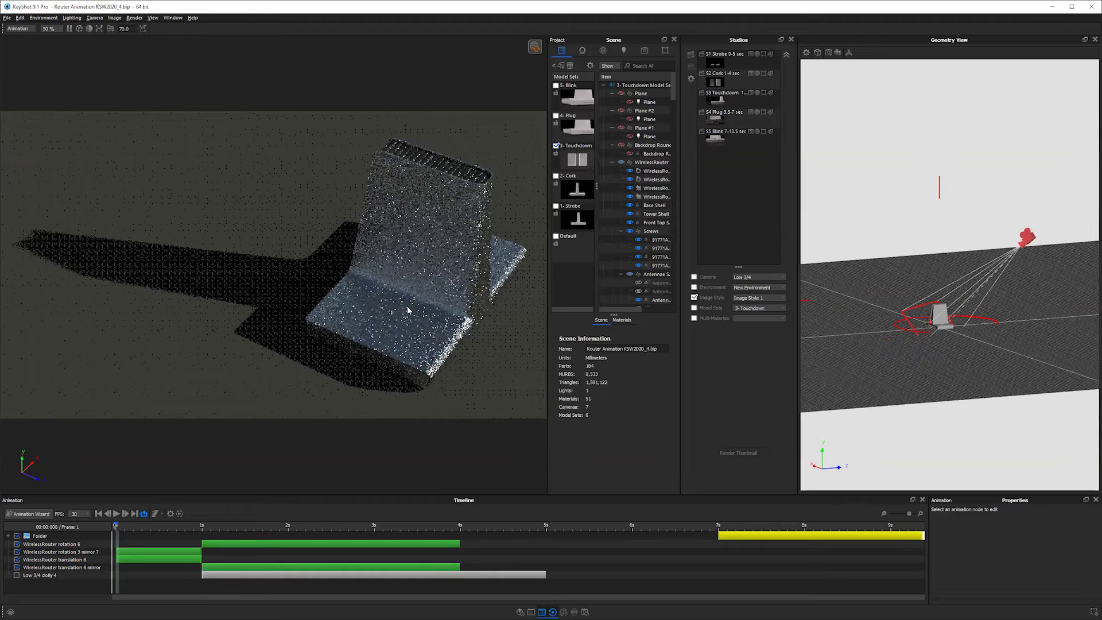
scroll(442, 235, "down", 4)
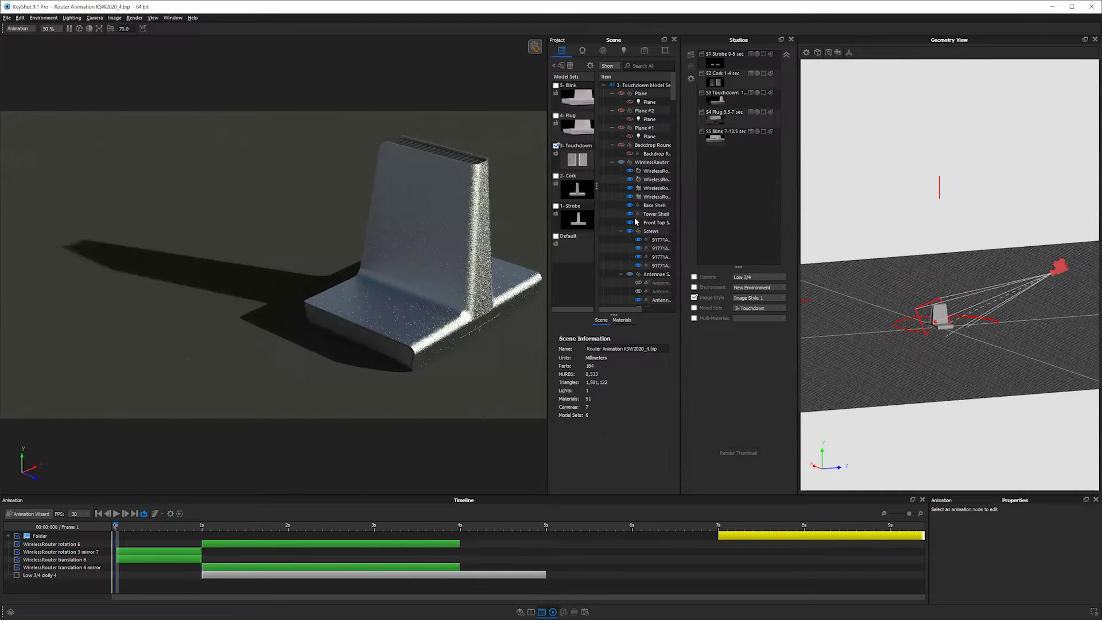
Step: Reposition the sun in the new environment, trying it low at the horizon and finally placing it high in the sky
left_click(602, 50)
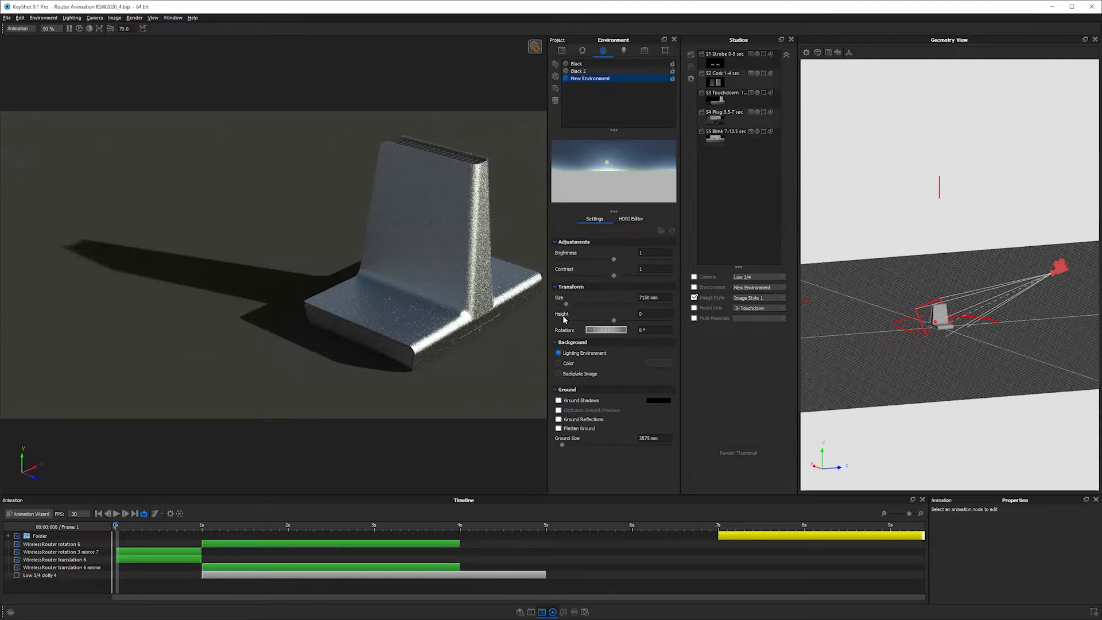
left_click(601, 156)
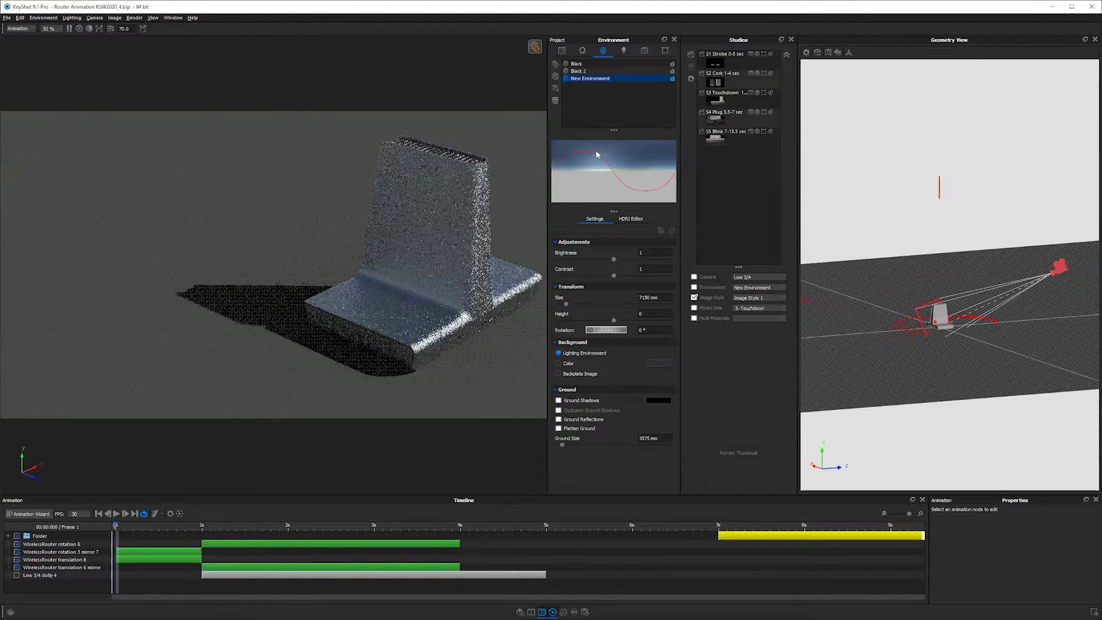
left_click(609, 161)
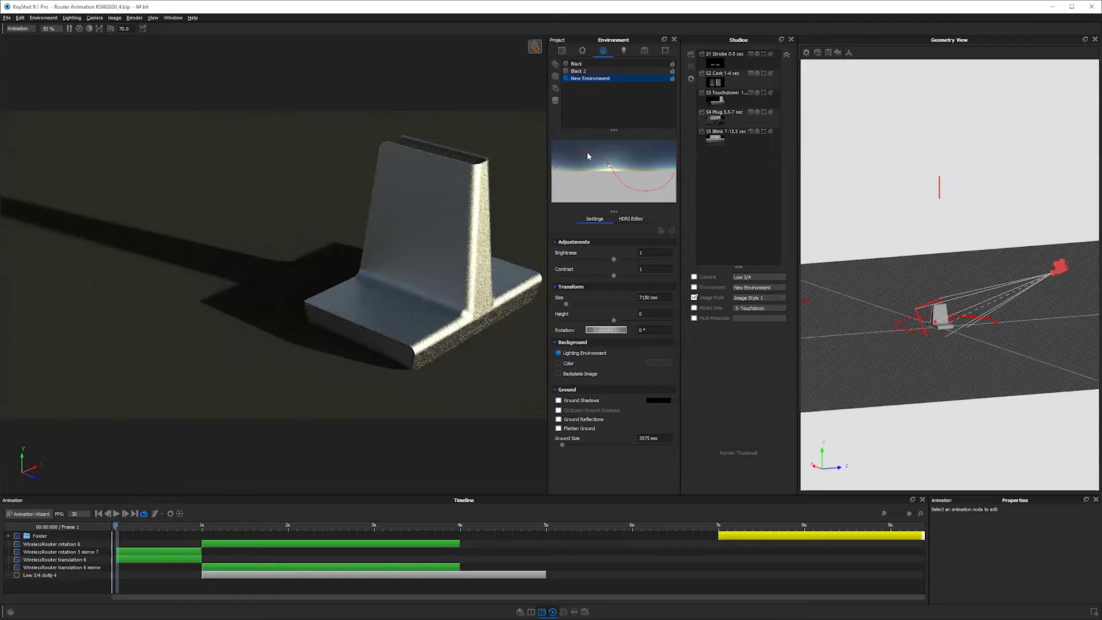
left_click(584, 152)
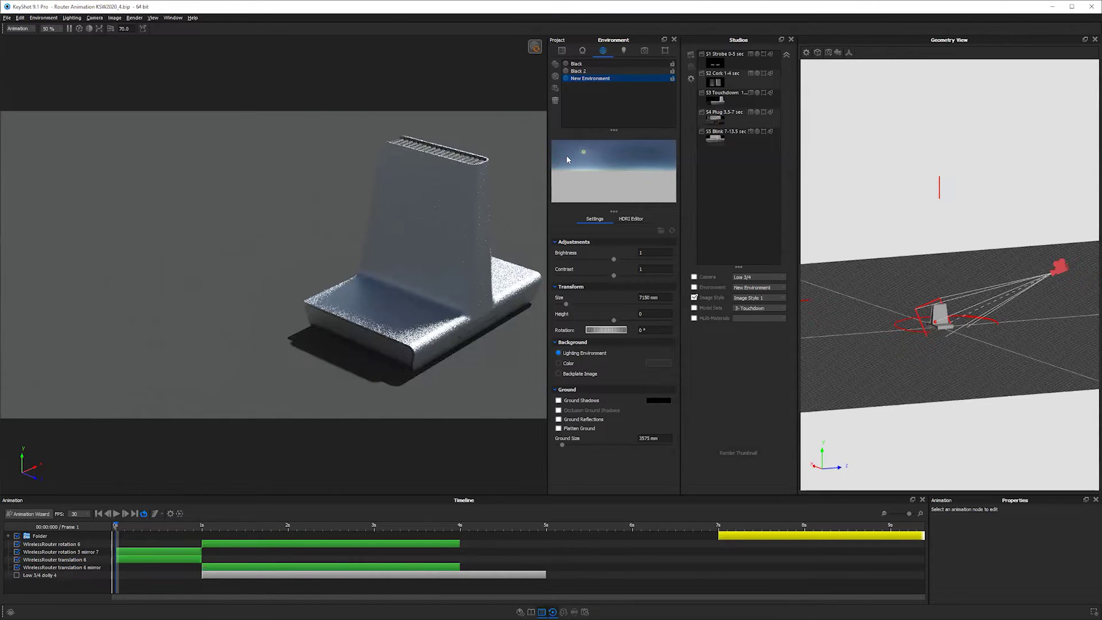
Step: Shift the sun sideways across the sky in the new environment and set its Sun & Sky ground color to light cyan
mouse_move(567, 159)
left_mouse_down()
mouse_move(621, 150)
mouse_move(602, 138)
mouse_move(589, 156)
mouse_move(569, 142)
left_mouse_up()
left_click_drag(447, 307, 367, 289)
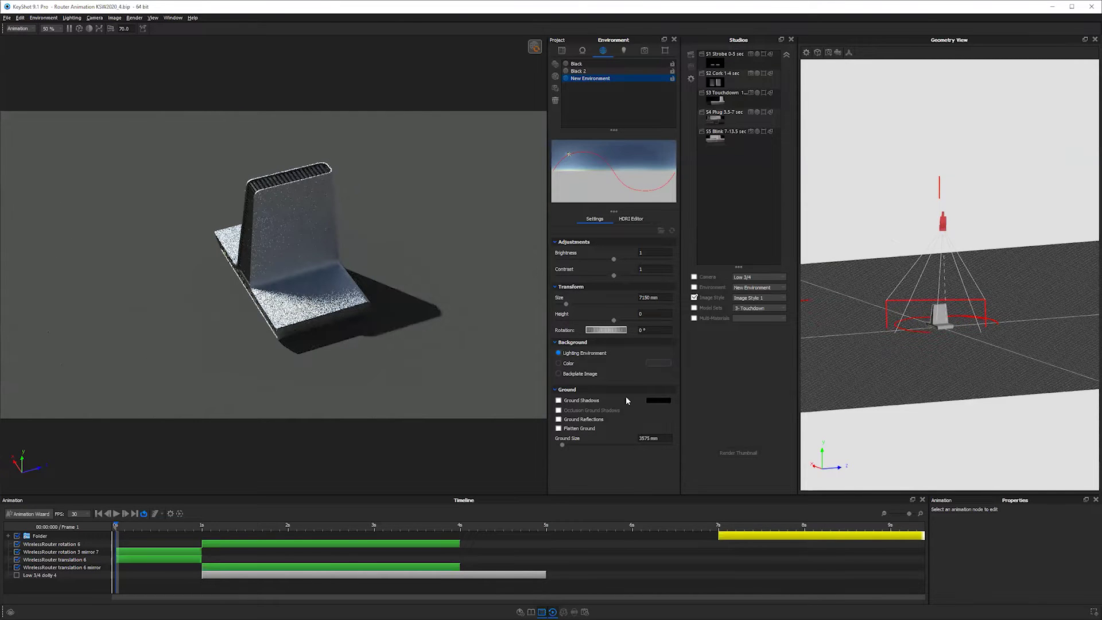
left_click(631, 218)
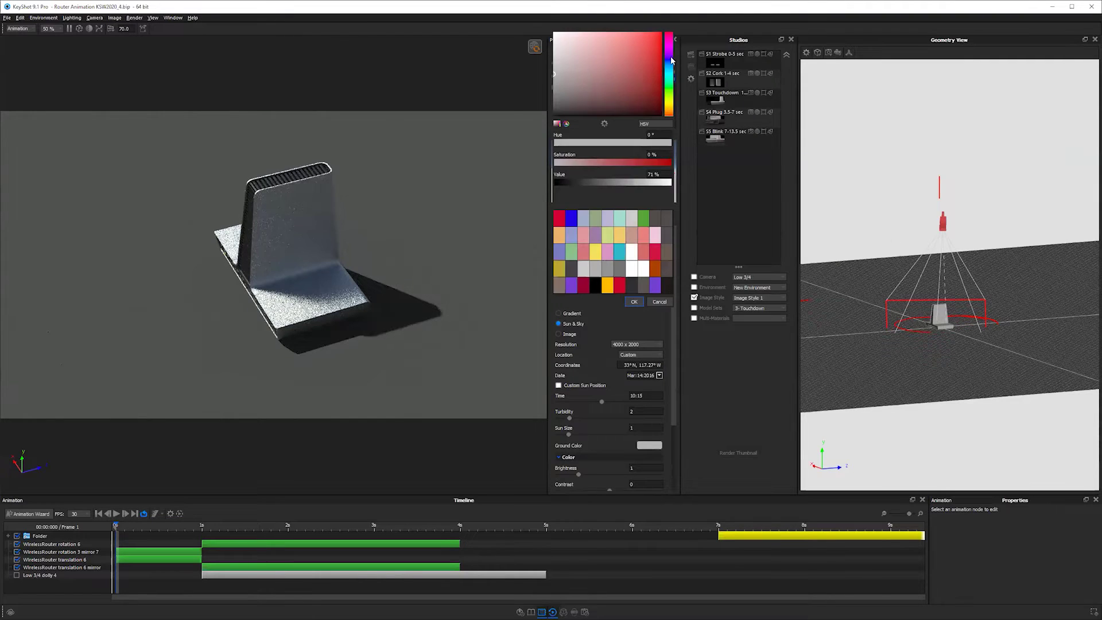
left_click(626, 51)
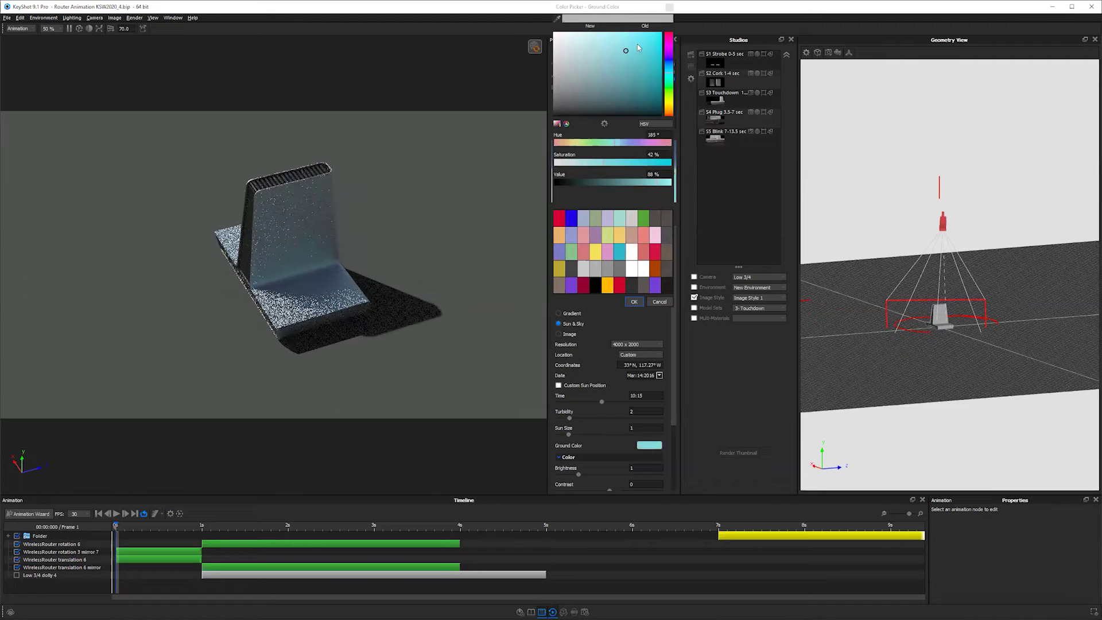
left_click(638, 42)
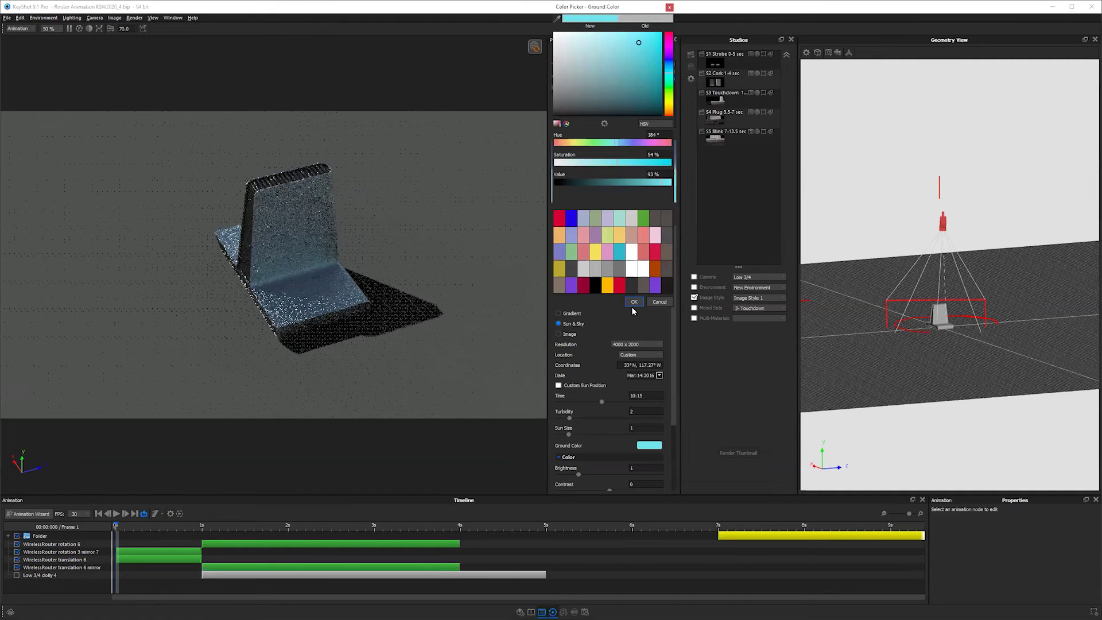
key("Return")
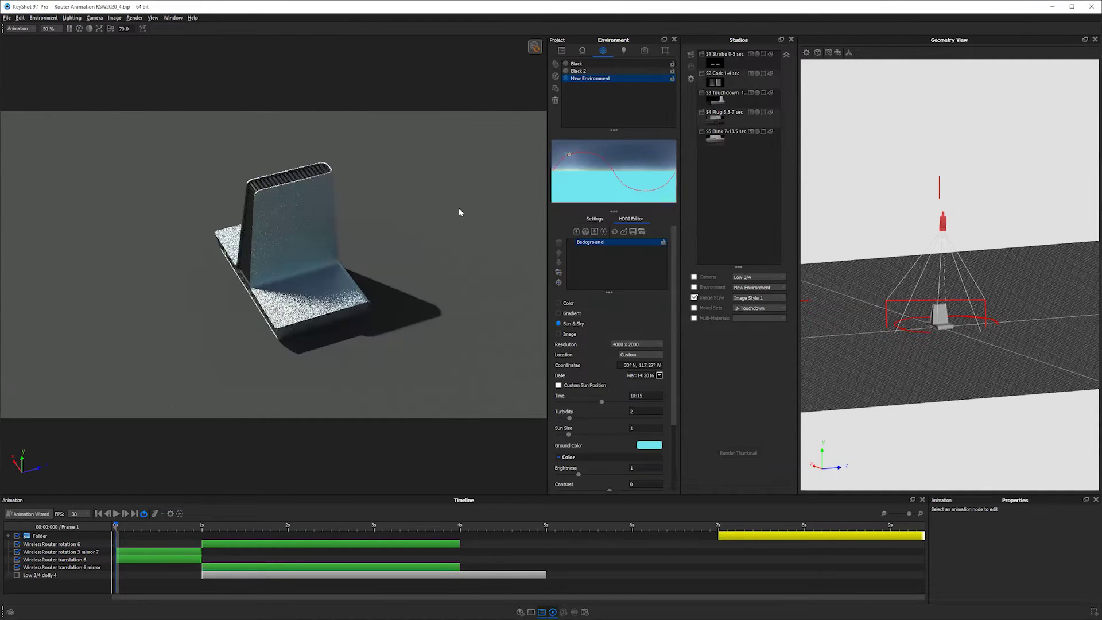
Step: Hide the ground plane so the router stands directly on the environment's colored ground
left_click(414, 287)
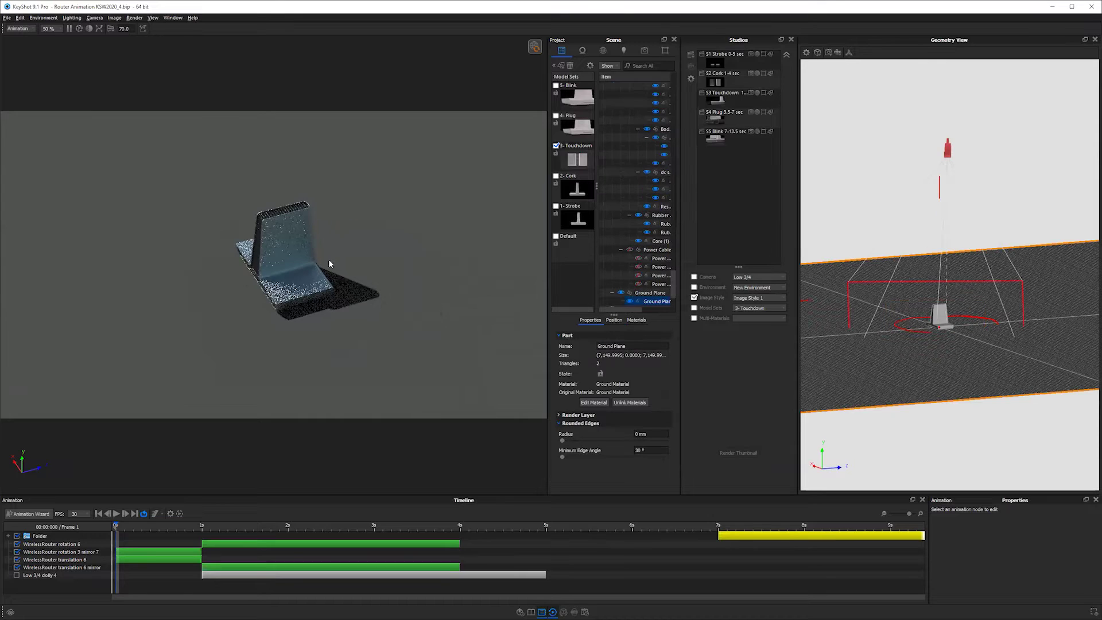
scroll(366, 270, "down", 5)
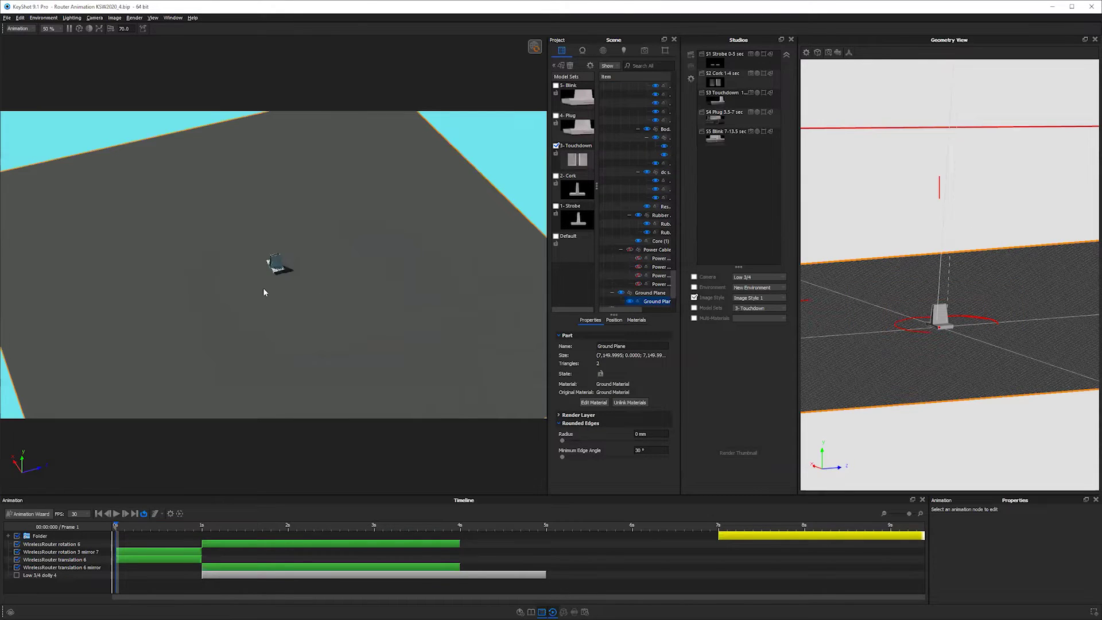
scroll(266, 292, "up", 3)
key("Escape")
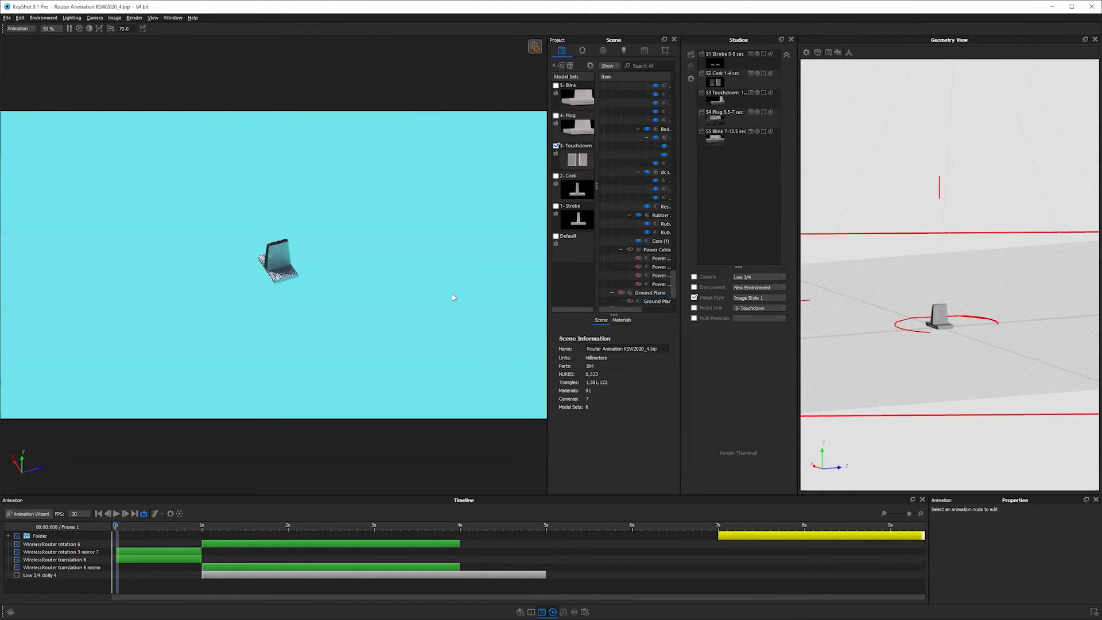
scroll(453, 298, "up", 5)
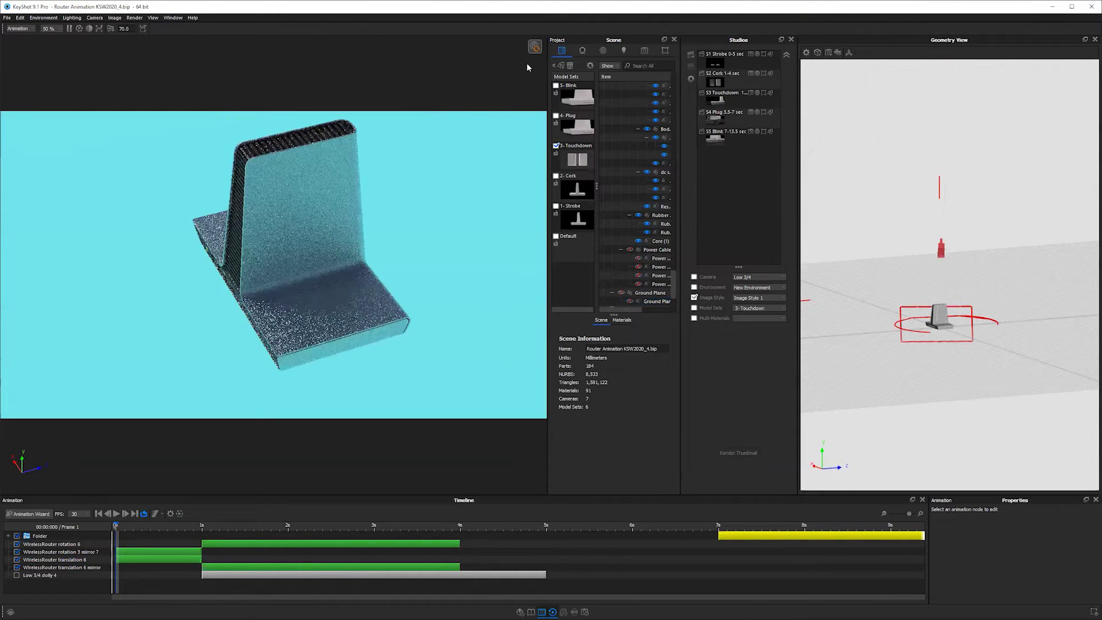
scroll(304, 227, "down", 1)
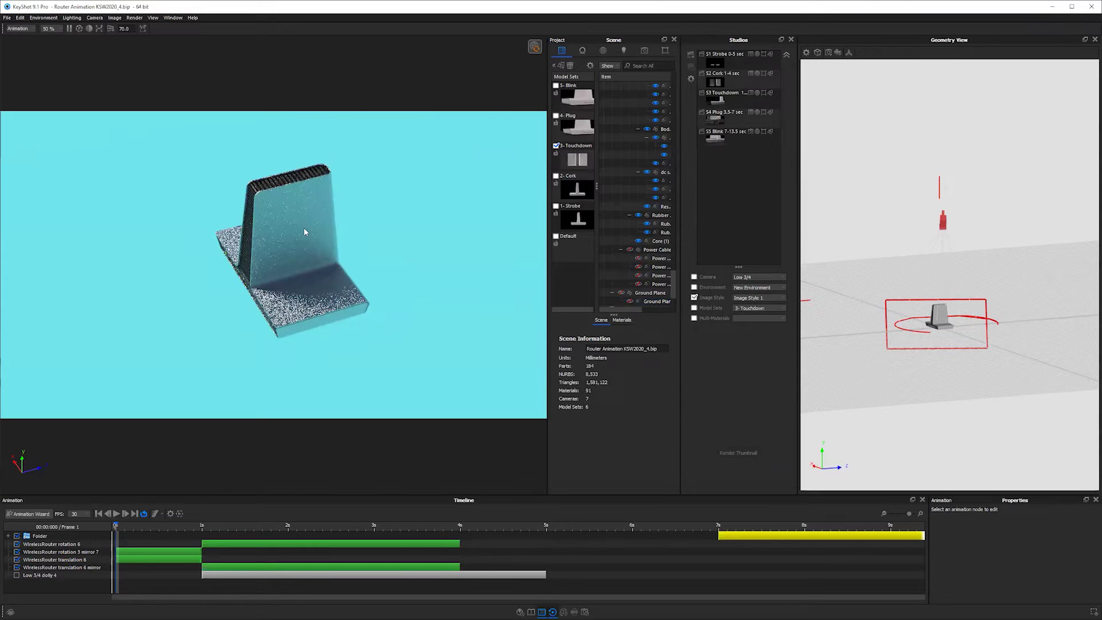
Step: Enable ground shadows for the new environment and examine the router's shadow from several sides
key("e")
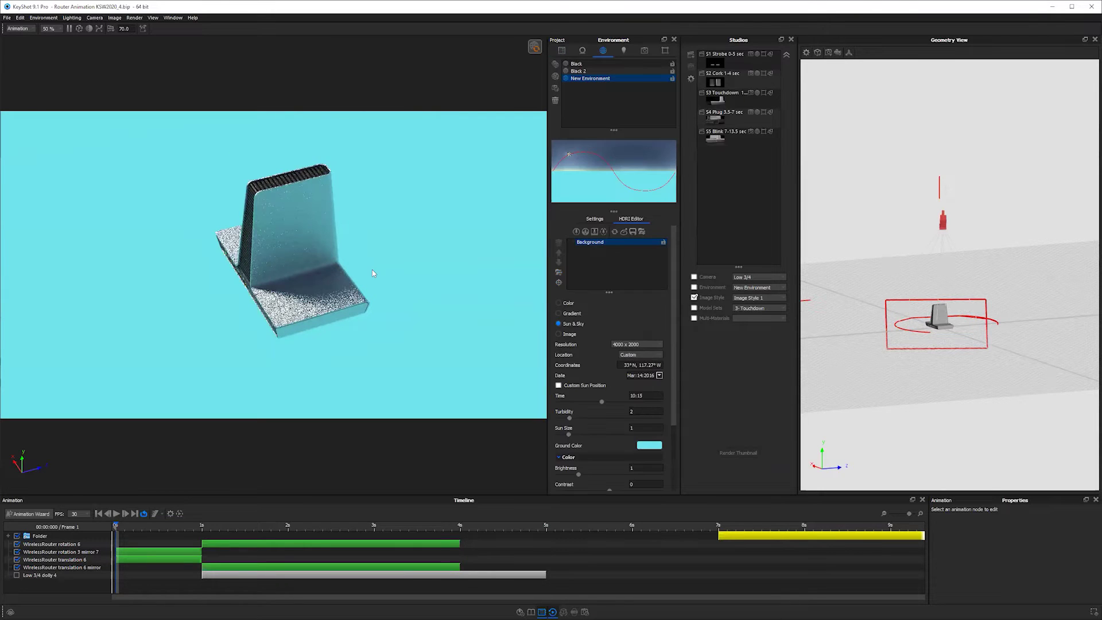
left_click(597, 219)
left_click(559, 400)
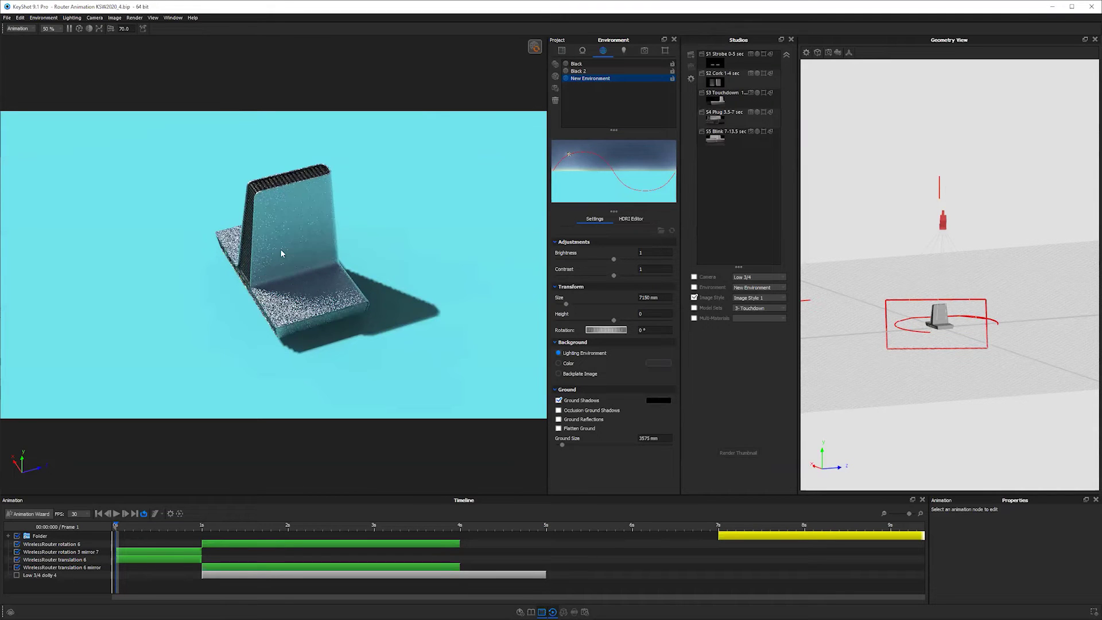
left_click_drag(273, 339, 557, 298)
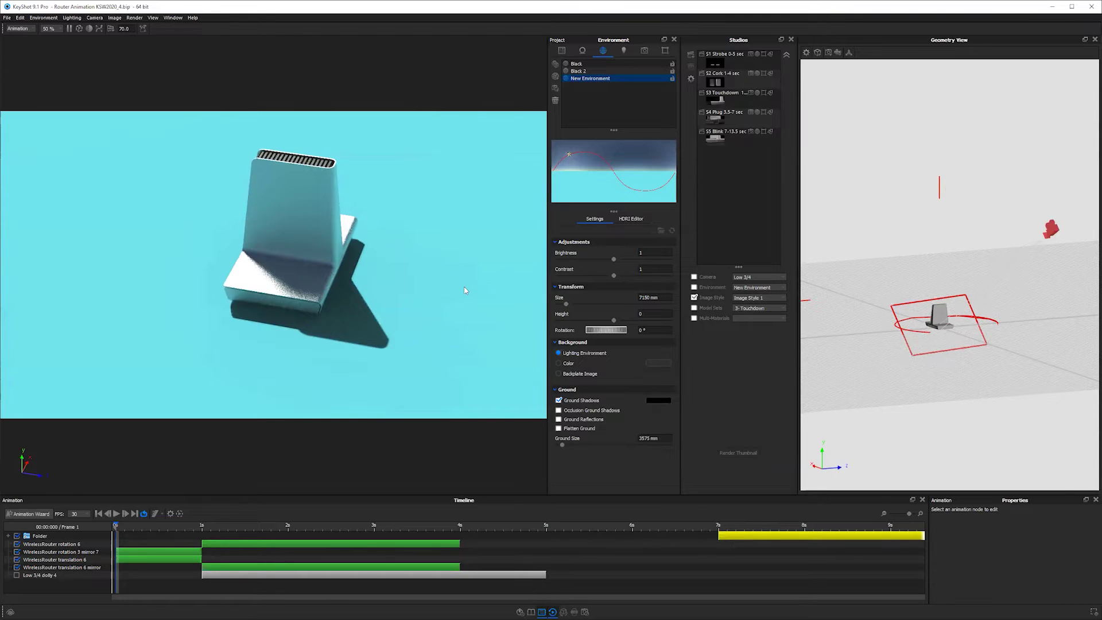
left_click_drag(249, 278, 427, 264)
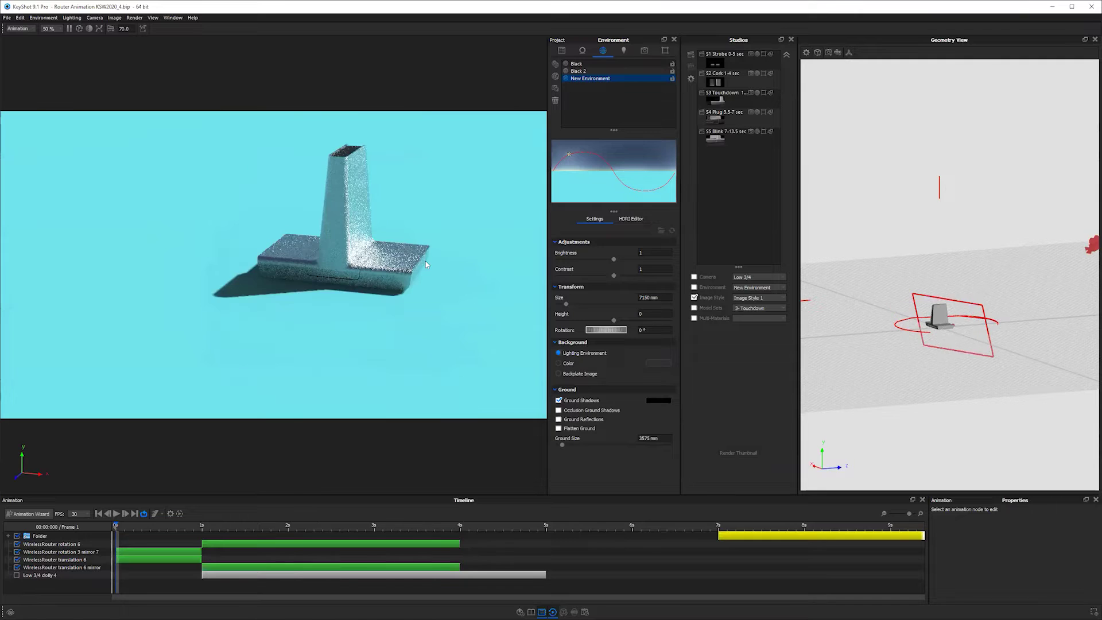
Step: Move the sun down to the horizon in the new environment and examine how the router's ground shadow stretches
left_click(570, 153)
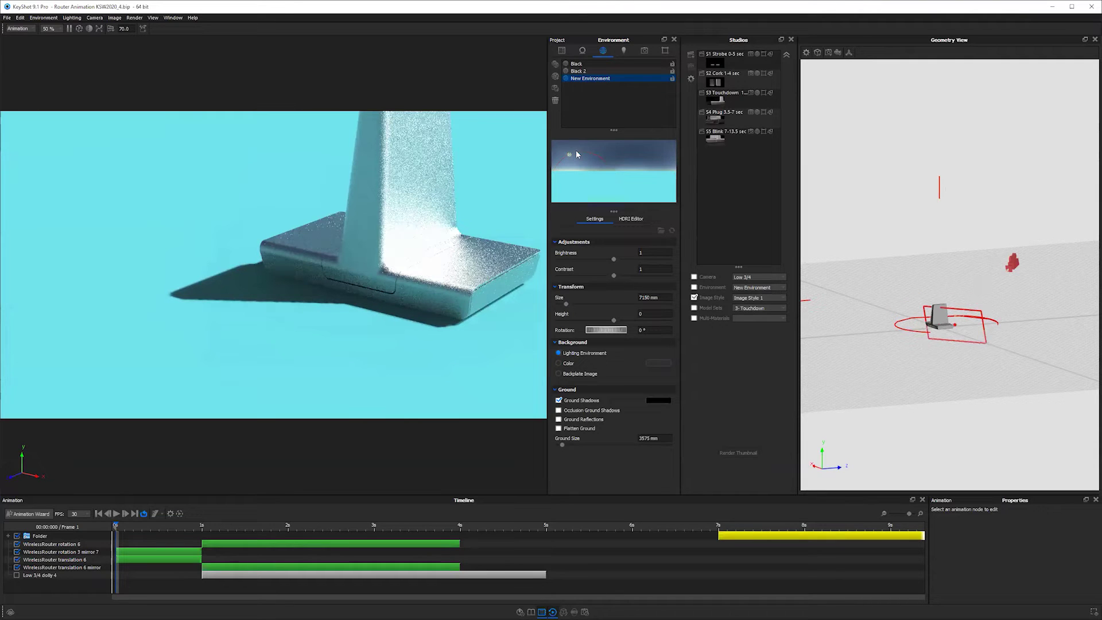
mouse_move(580, 154)
left_mouse_down()
mouse_move(555, 153)
mouse_move(606, 148)
left_mouse_up()
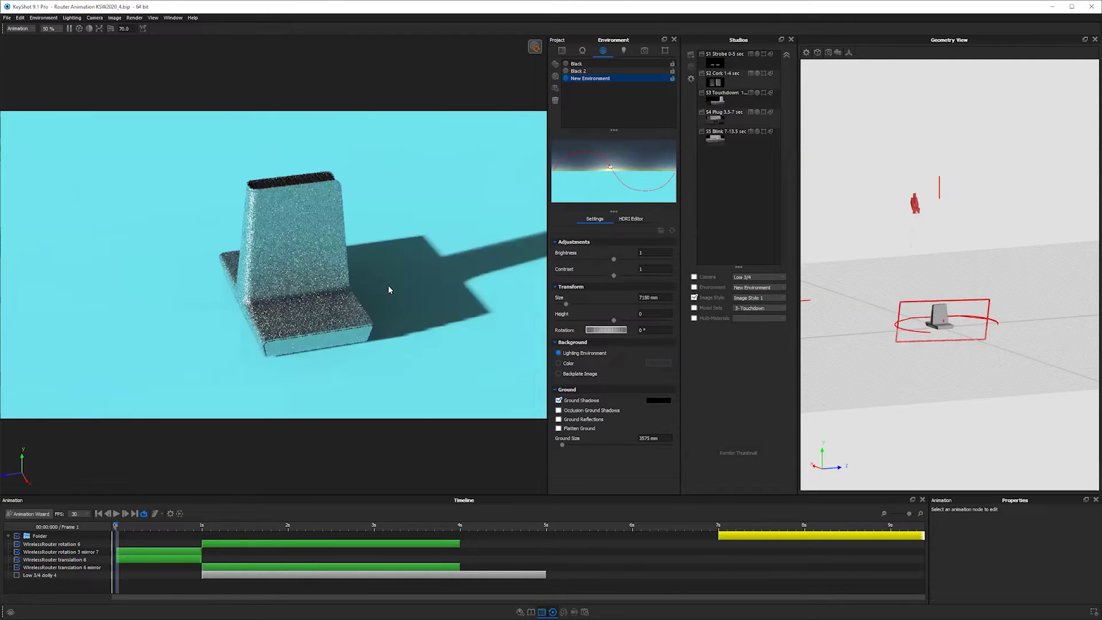
left_click_drag(497, 229, 427, 306)
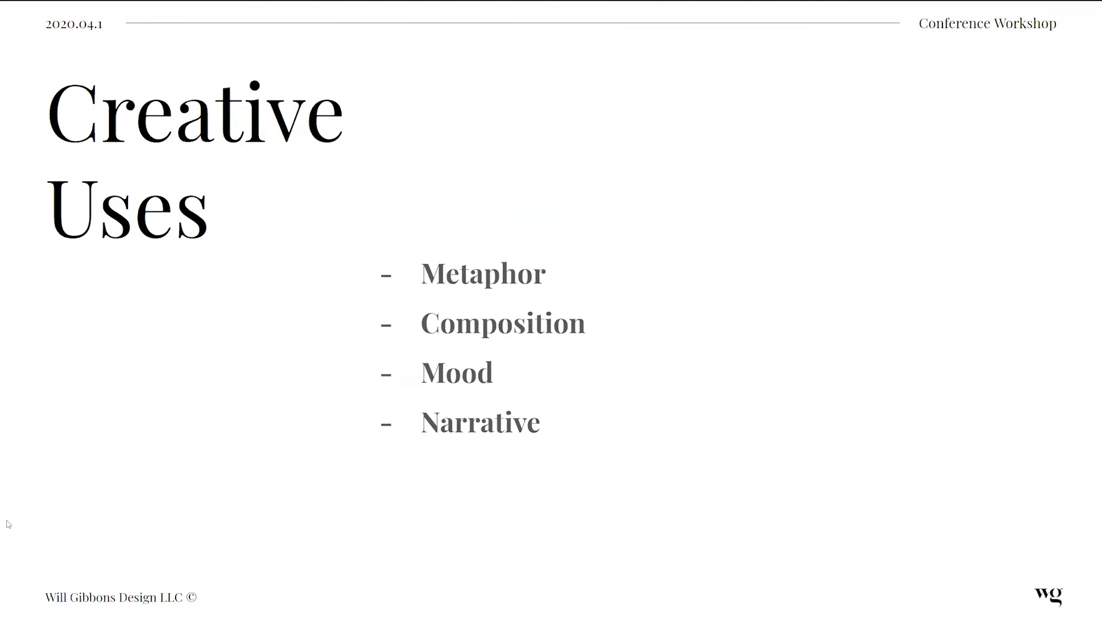
left_click(6, 599)
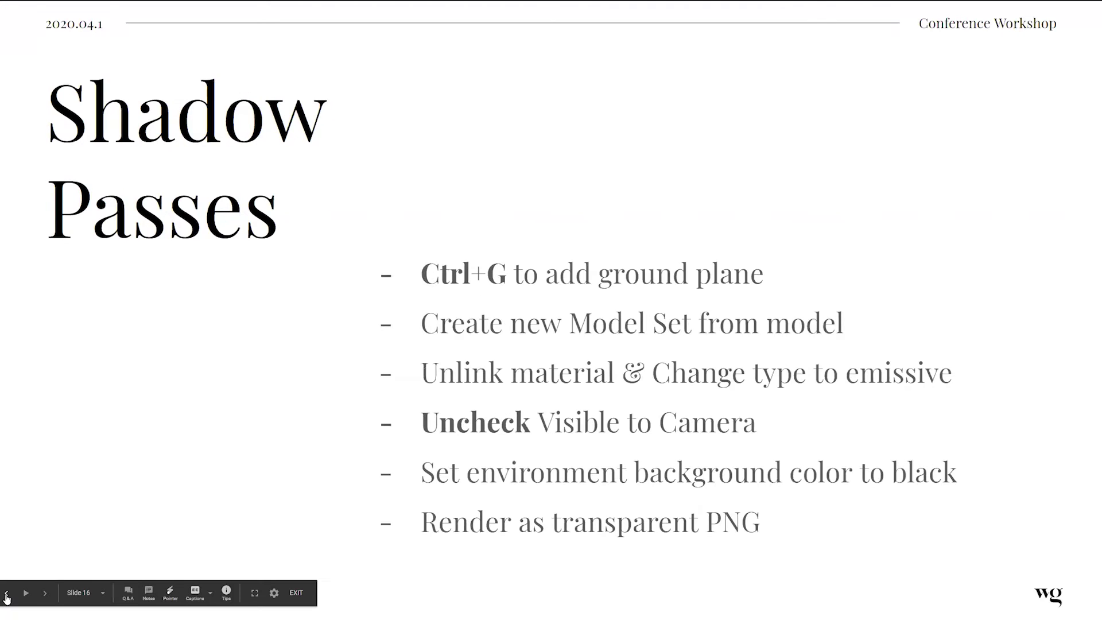
left_click(7, 594)
left_click(10, 596)
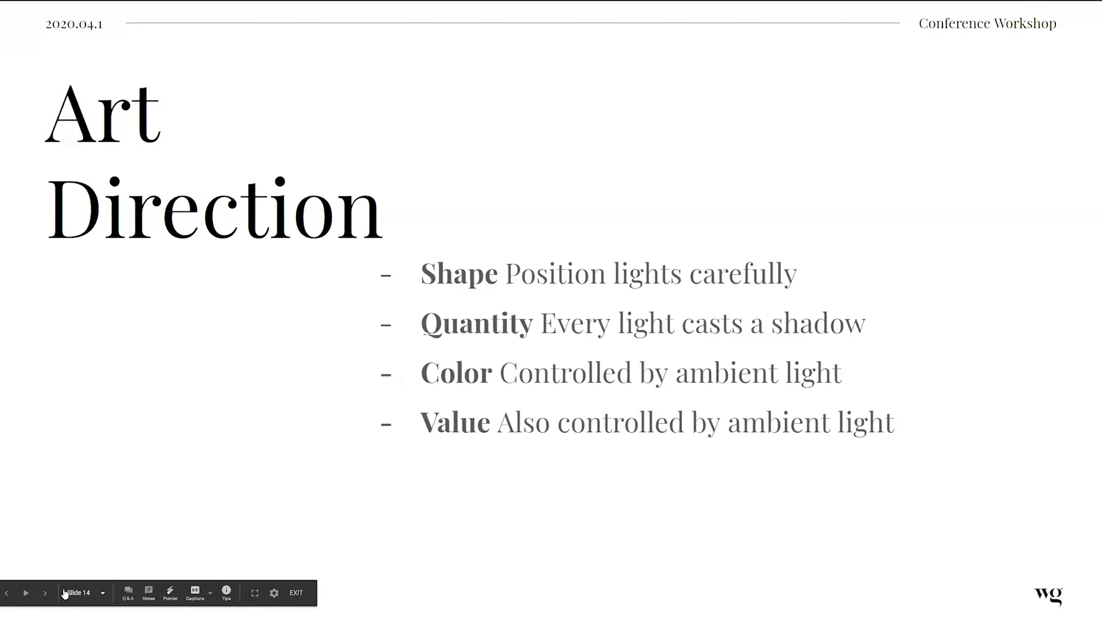
left_click(430, 155)
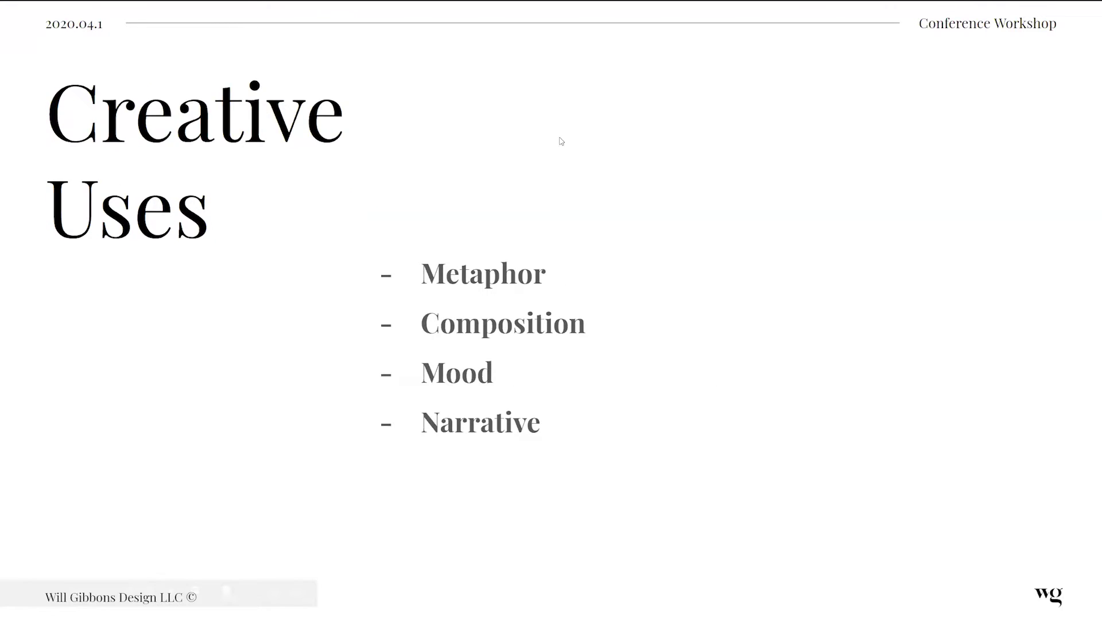
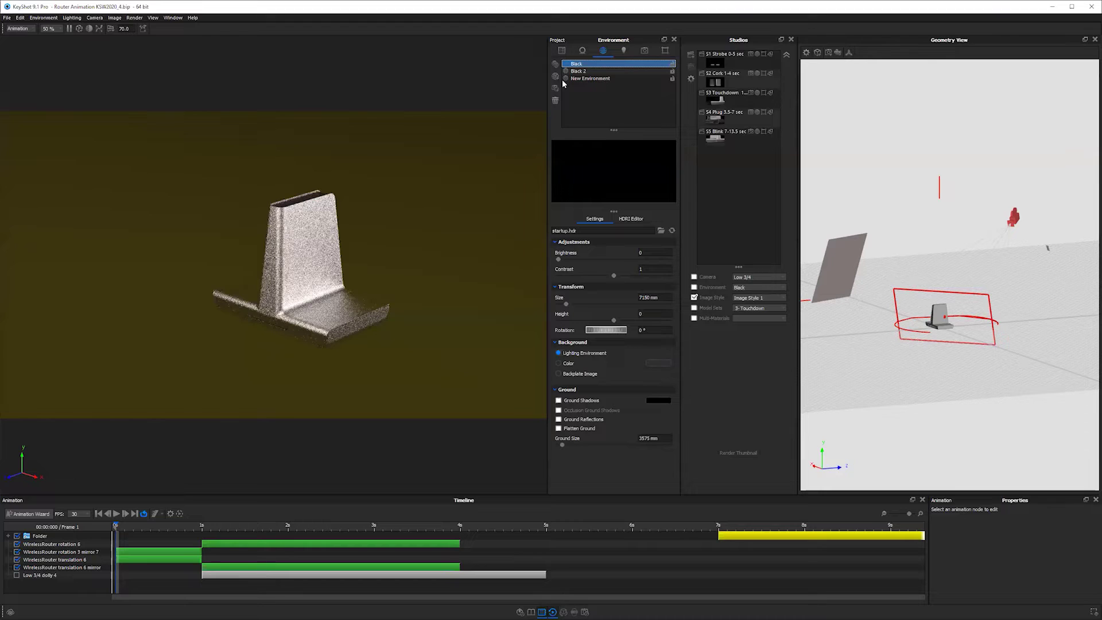
Step: Change the Black 2 environment's HDRI colorize color to a neutral light gray with 0% saturation and 89% value
left_click(578, 65)
key("Down")
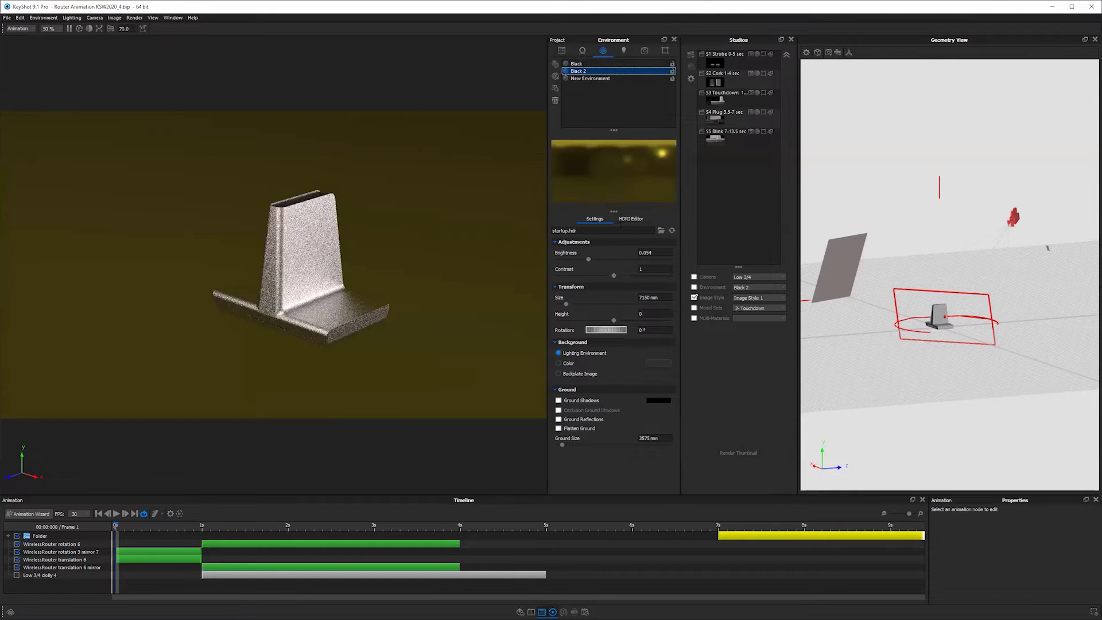
left_click(628, 219)
left_click(659, 440)
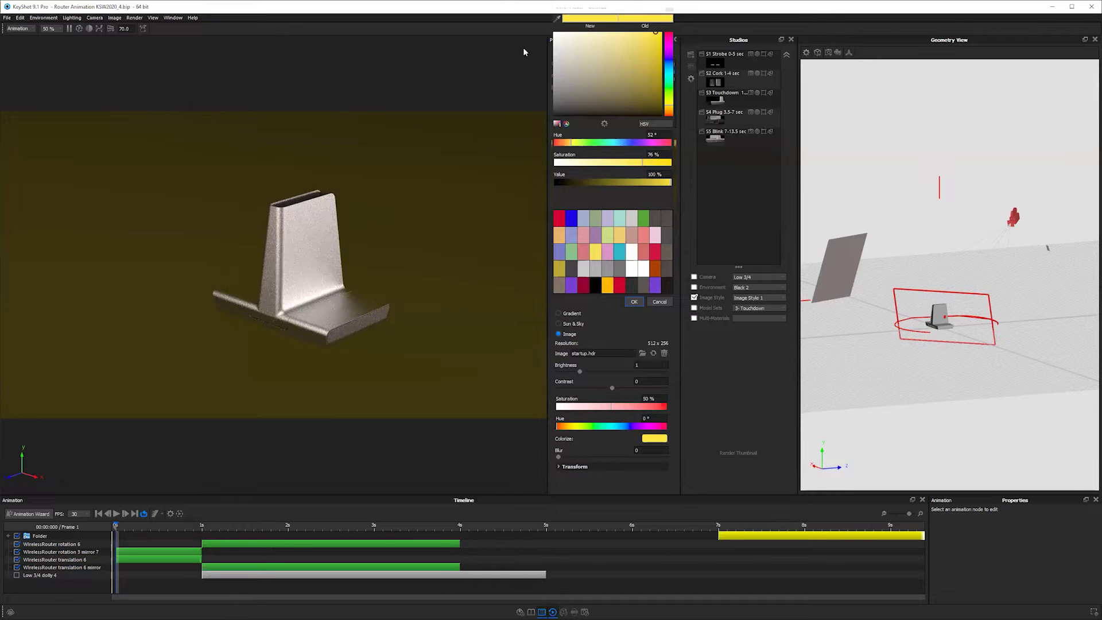
left_click(643, 268)
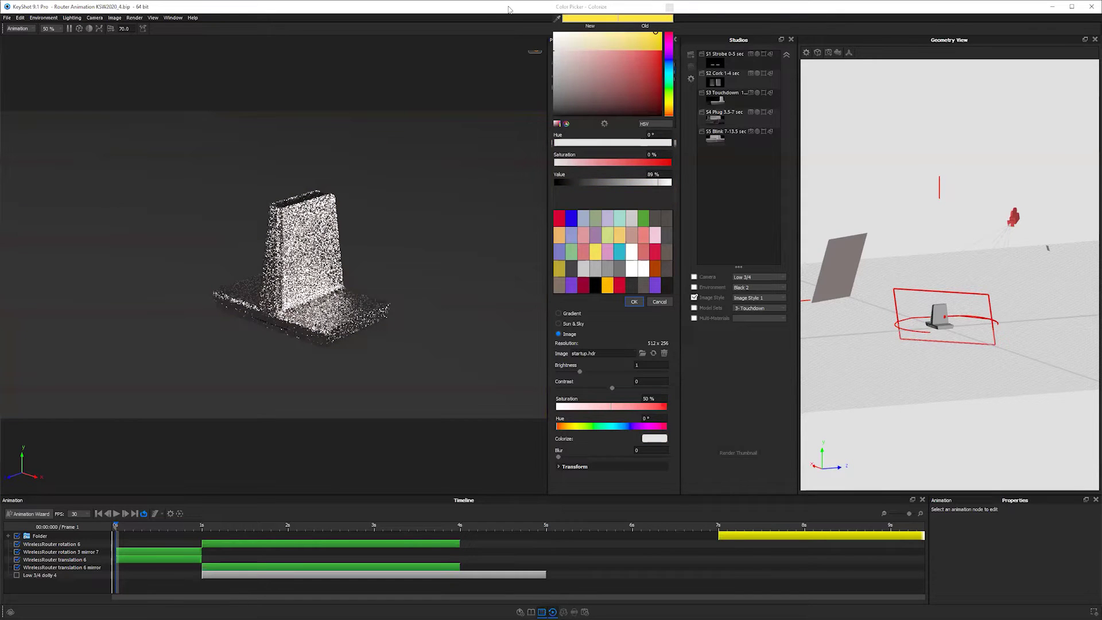
left_click(641, 302)
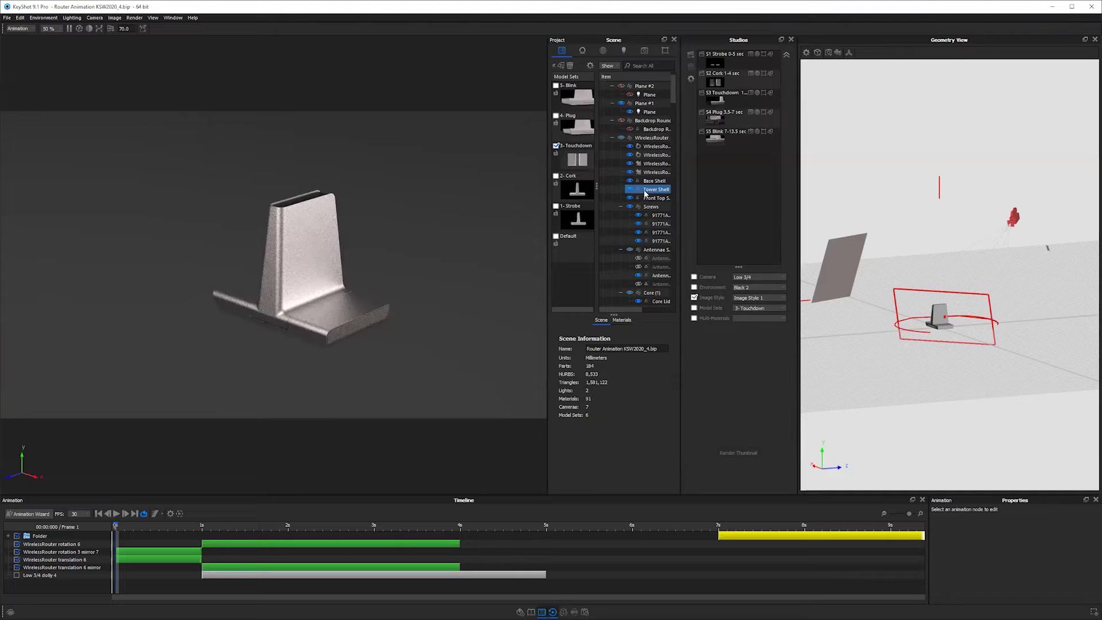
Step: Show the ground plane again in the 3- Touchdown model set and examine the router's area light shadows from several sides
scroll(644, 193, "down", 10)
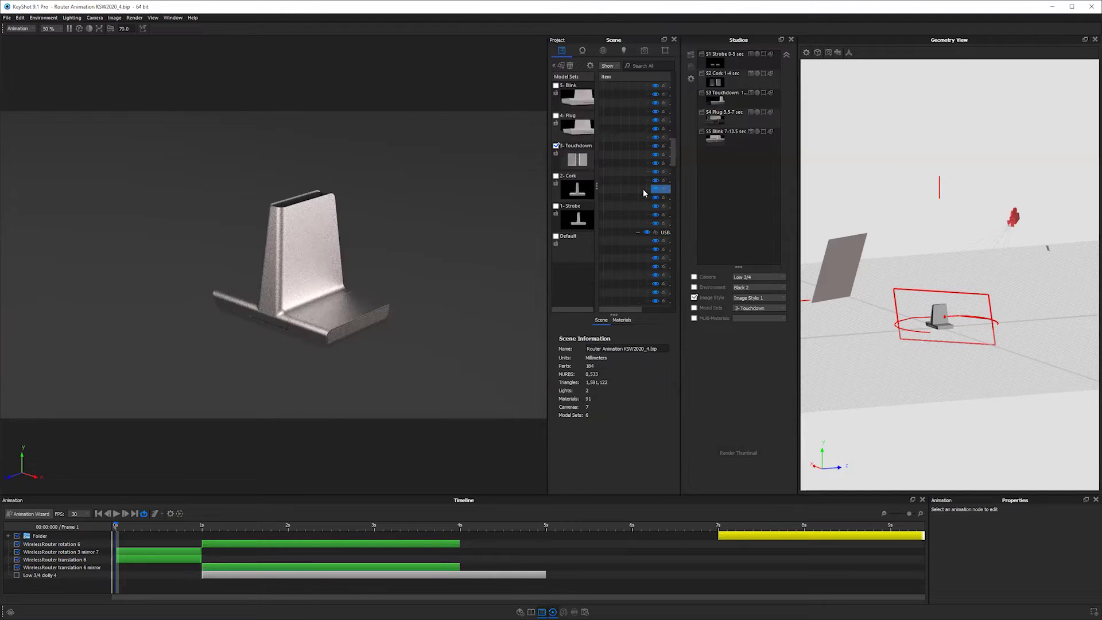
scroll(642, 190, "down", 10)
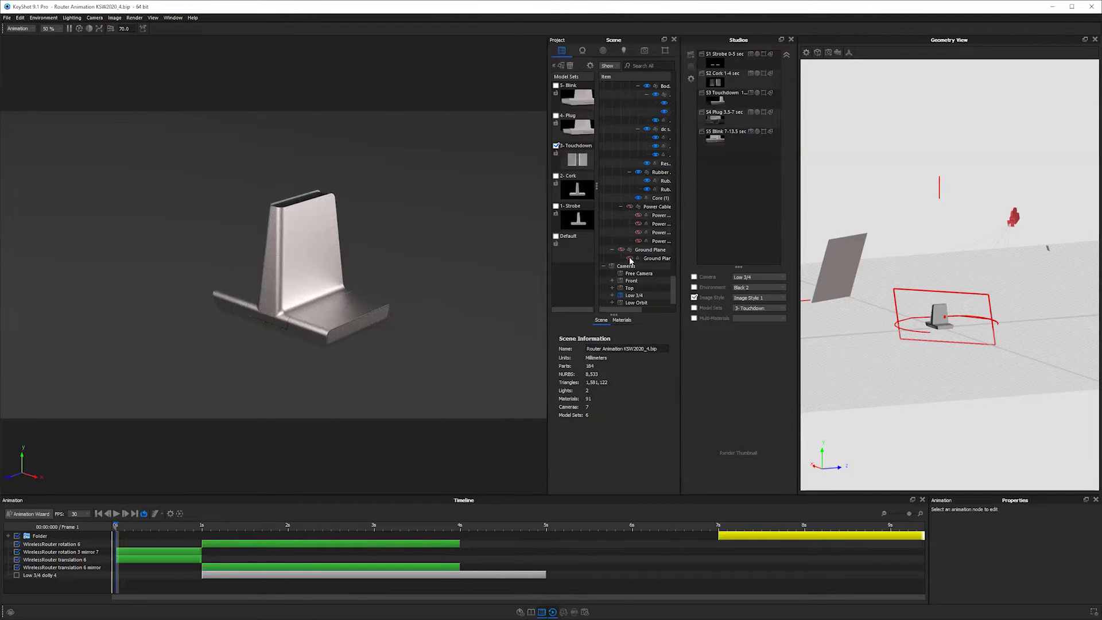
left_click(630, 259)
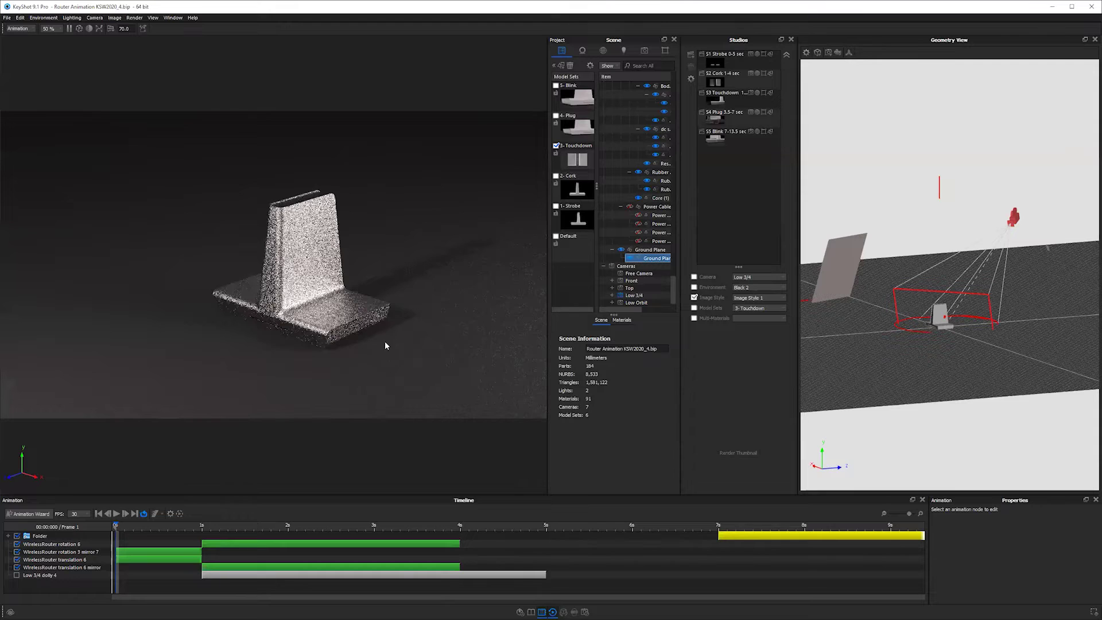
left_click_drag(385, 341, 700, 288)
left_click_drag(460, 316, 664, 346)
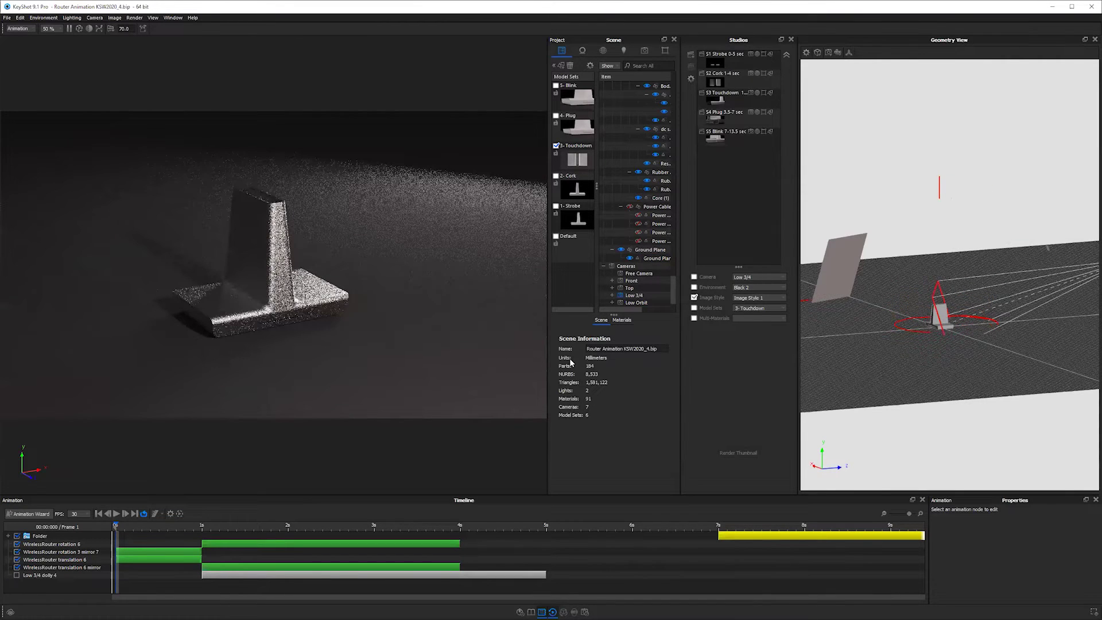
left_click_drag(571, 361, 485, 319)
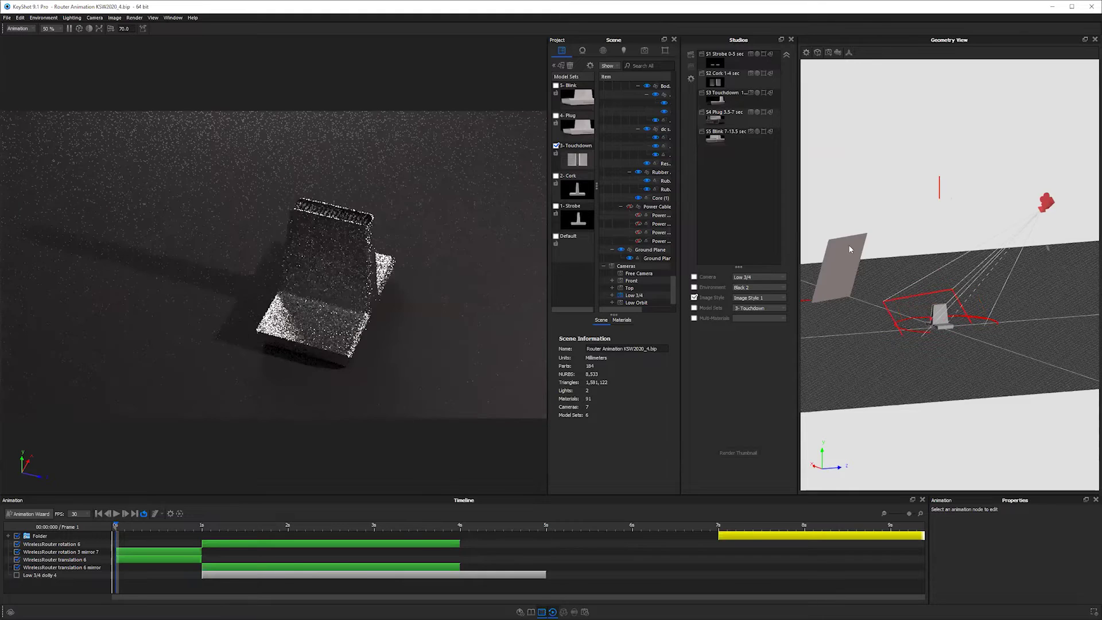
left_click_drag(849, 248, 853, 245)
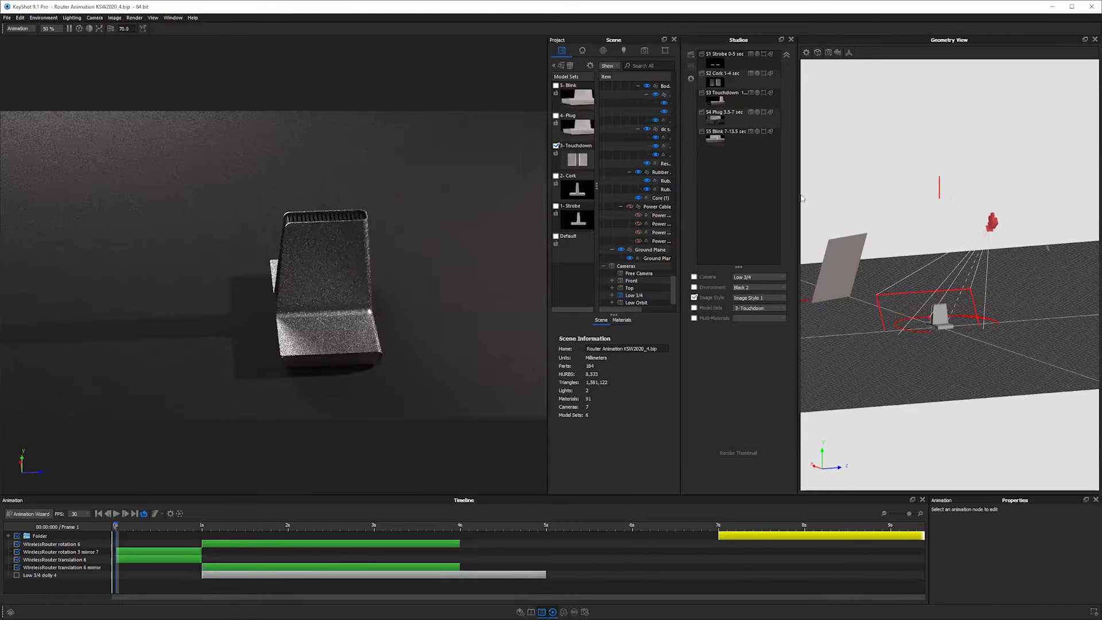
Step: Rotate the small area light plane to a position high above the router, using the Tower Shell as the pivot
left_click(656, 207)
left_click(1066, 251)
left_click(1052, 255)
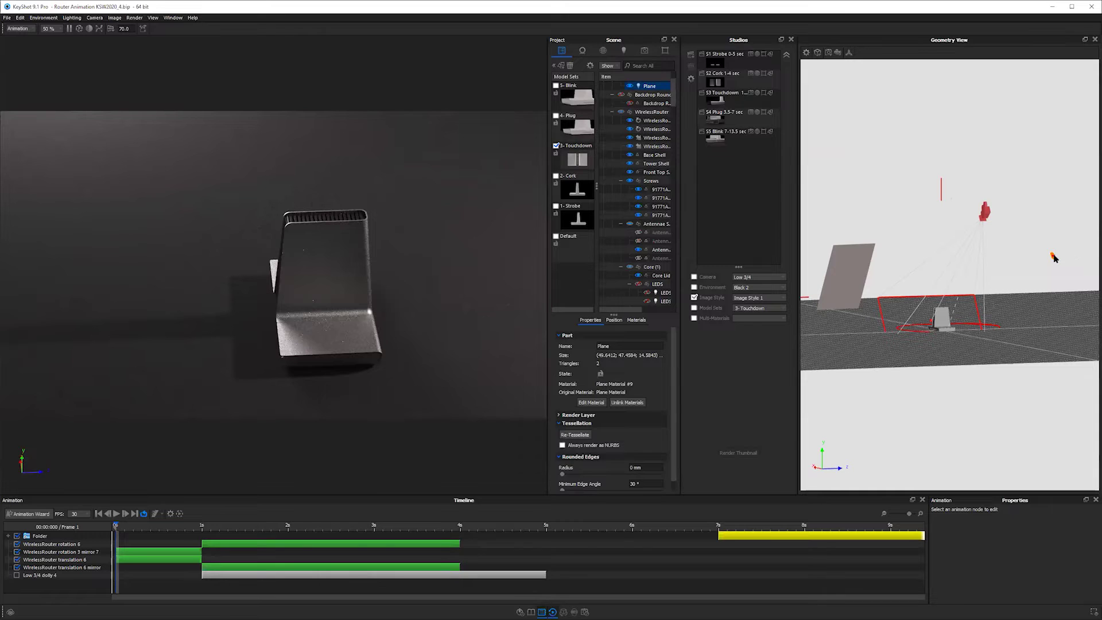
key("ctrl+d")
left_click_drag(1053, 256, 975, 452)
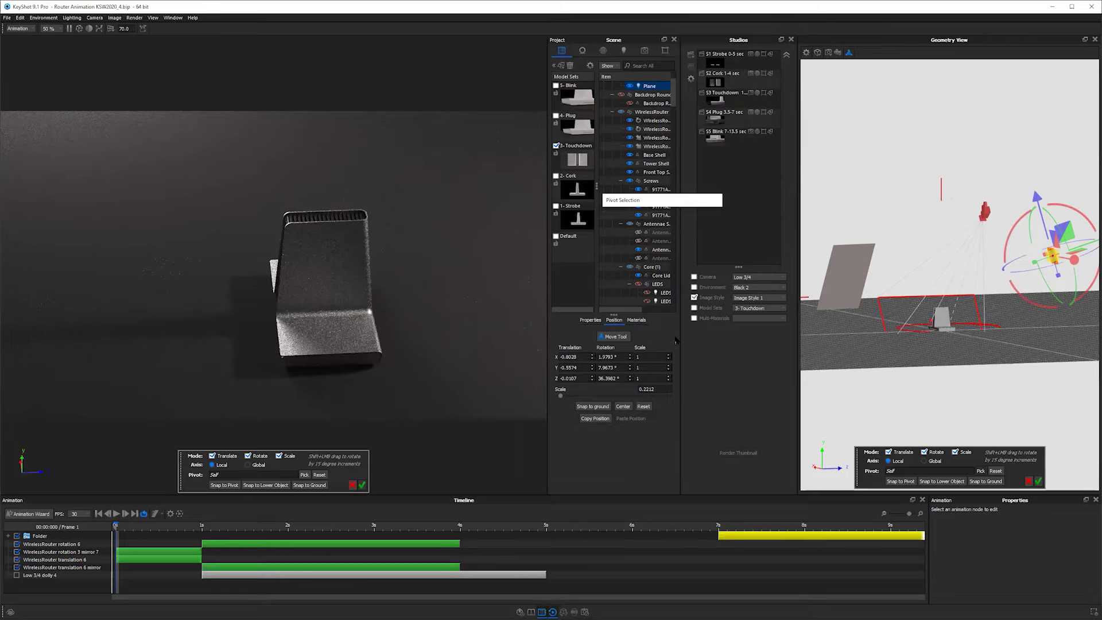
left_click(946, 316)
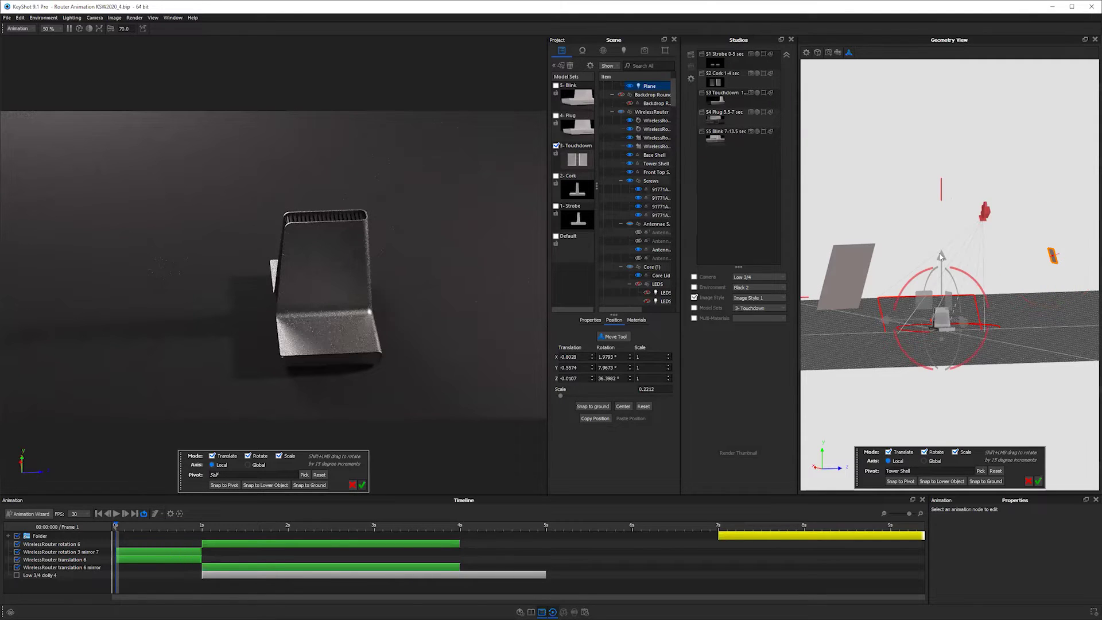
left_click_drag(968, 323, 1040, 479)
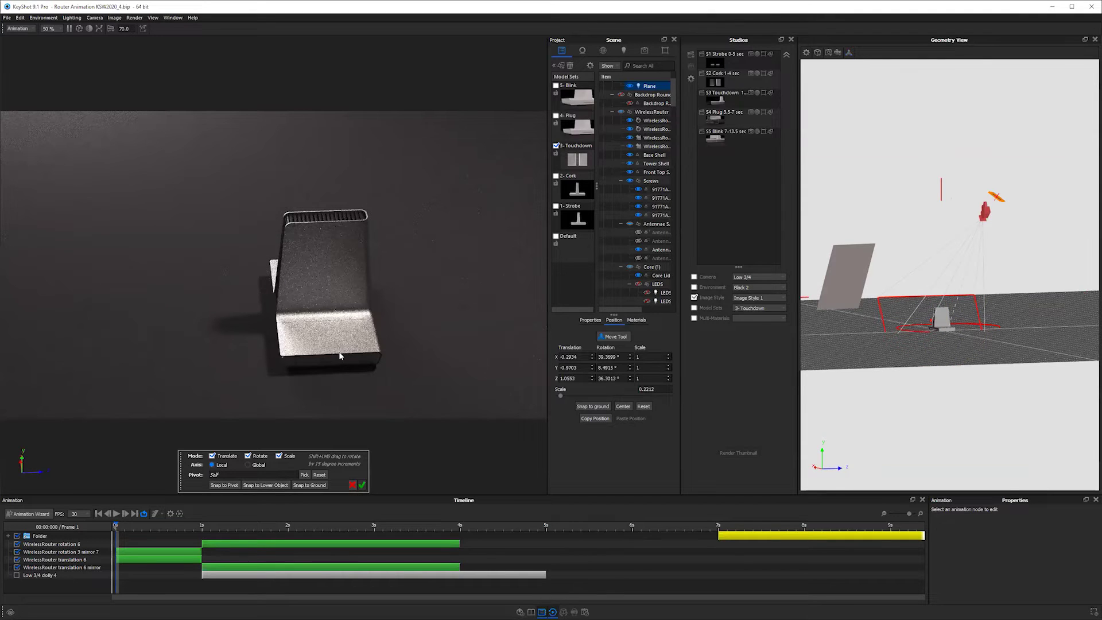
Step: Examine the router's shadow from a low angle beside the ports and accept the area light plane's new position
scroll(362, 313, "up", 5)
left_click_drag(362, 313, 383, 303)
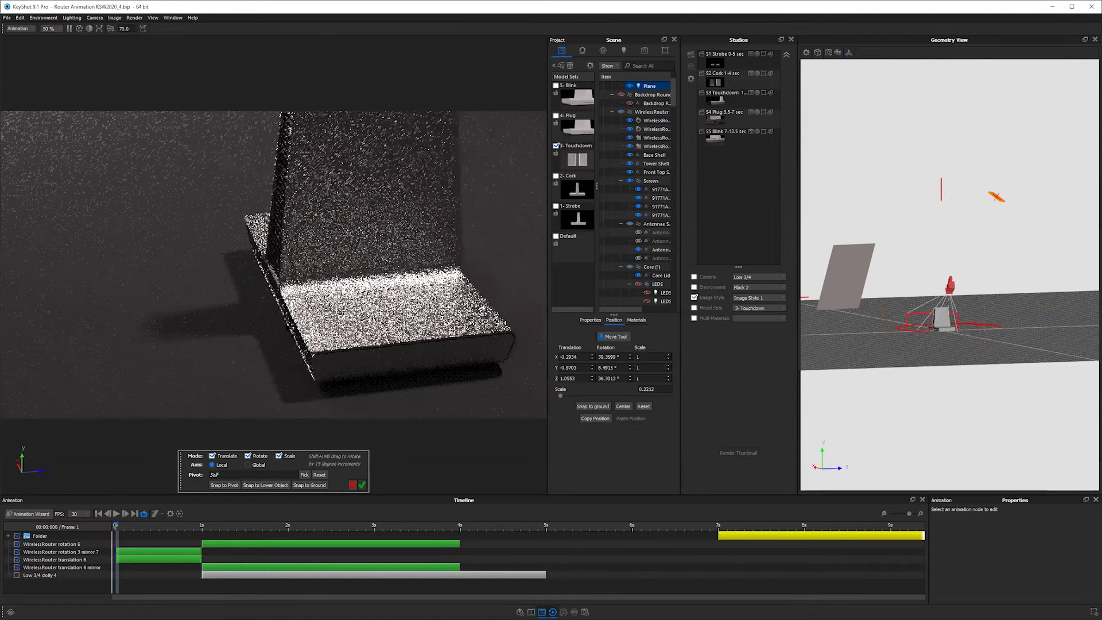
left_click_drag(190, 361, 252, 337)
scroll(251, 337, "down", 3)
left_click_drag(401, 354, 436, 351)
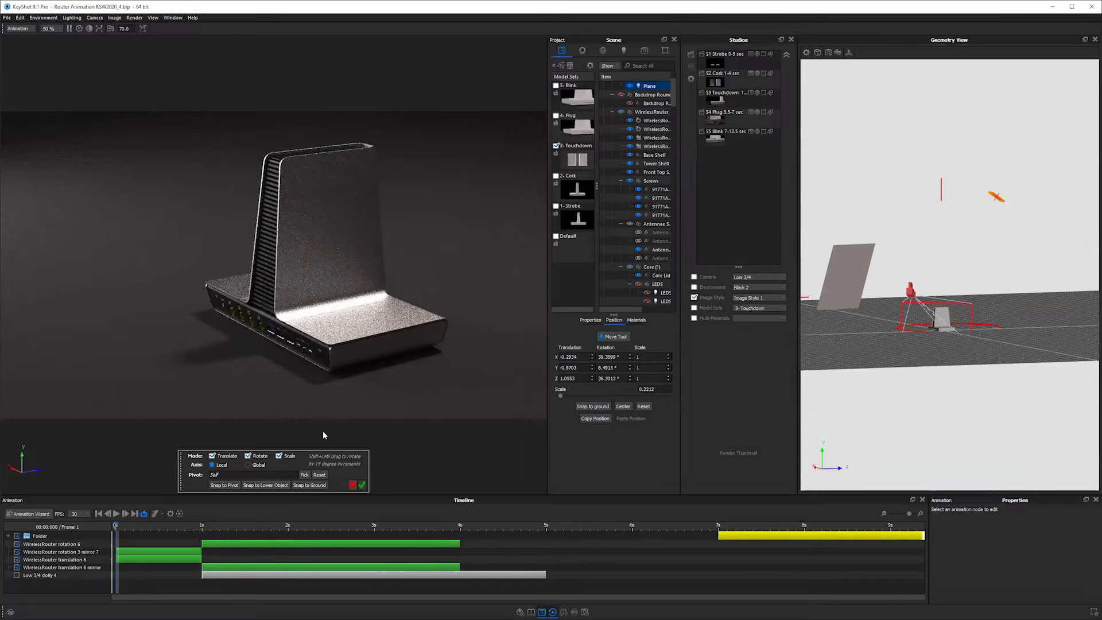
key("Return")
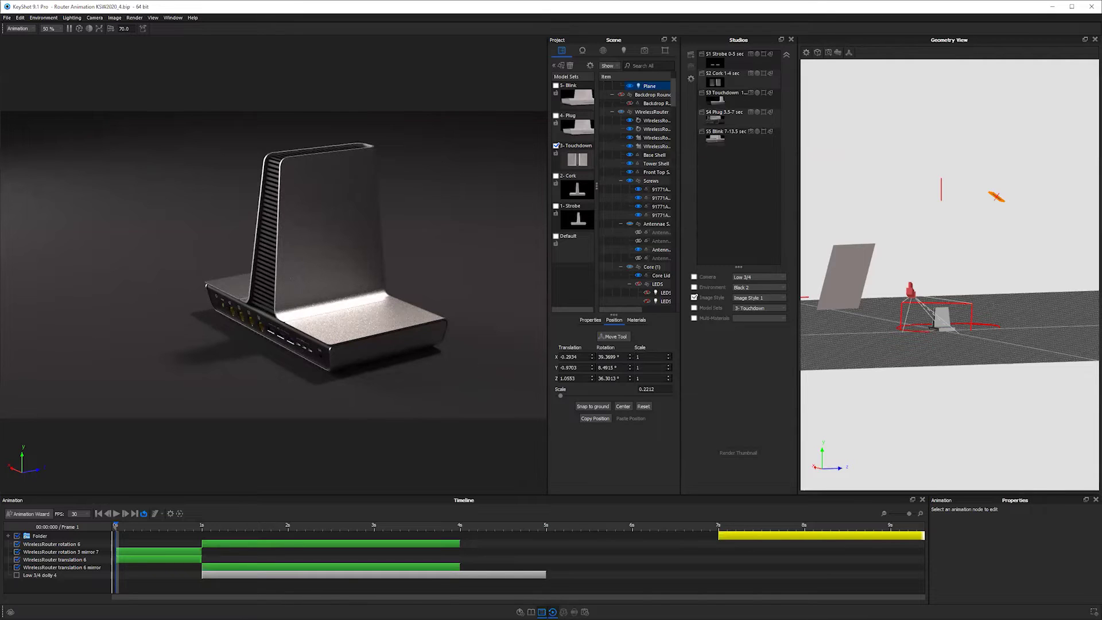
Step: Set the still image render output format to PNG and close the render settings
left_click(459, 296)
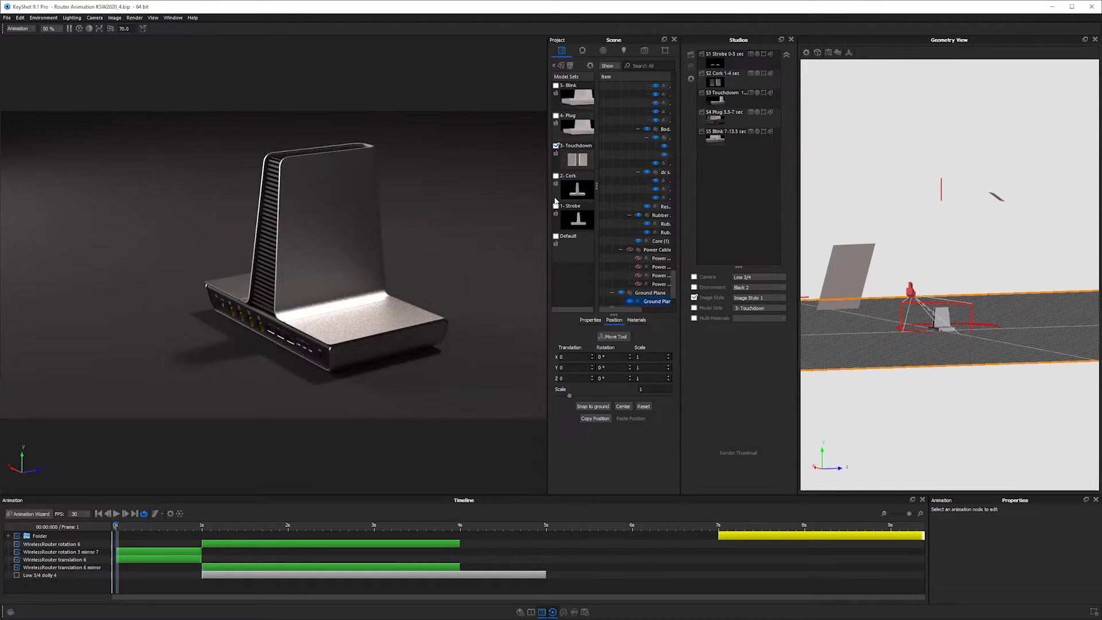
key("ctrl+p")
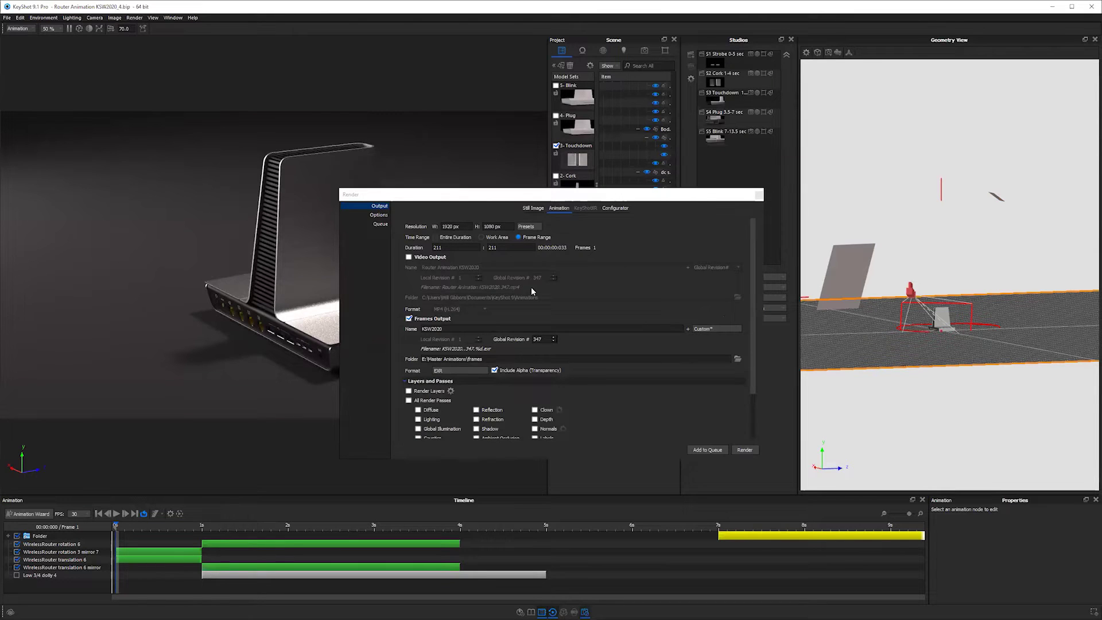
left_click(636, 159)
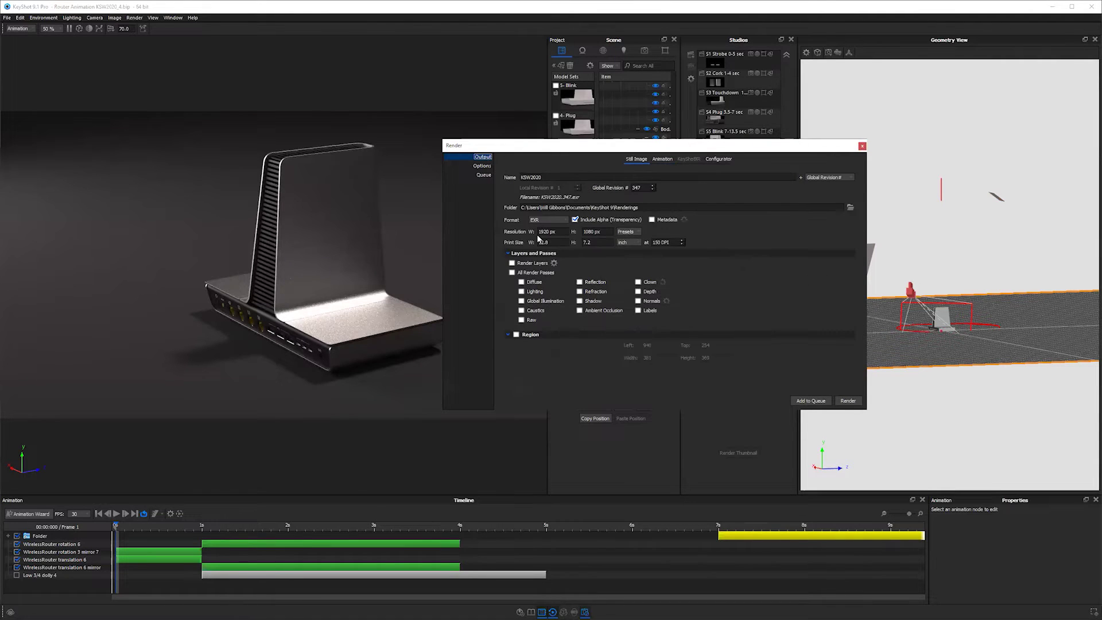
left_click(544, 220)
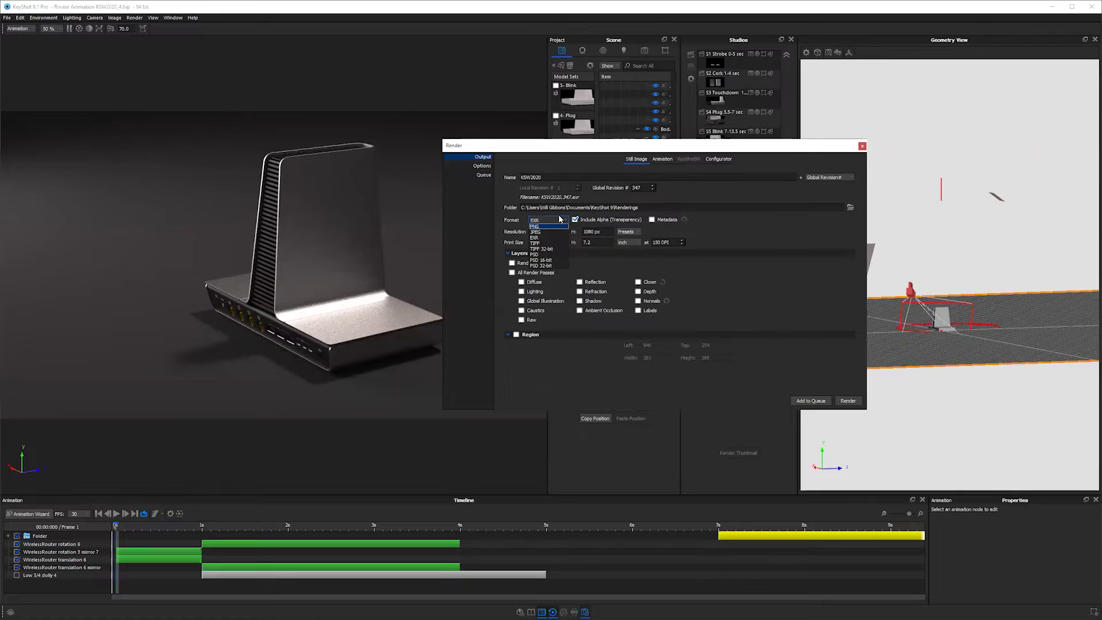
left_click(540, 227)
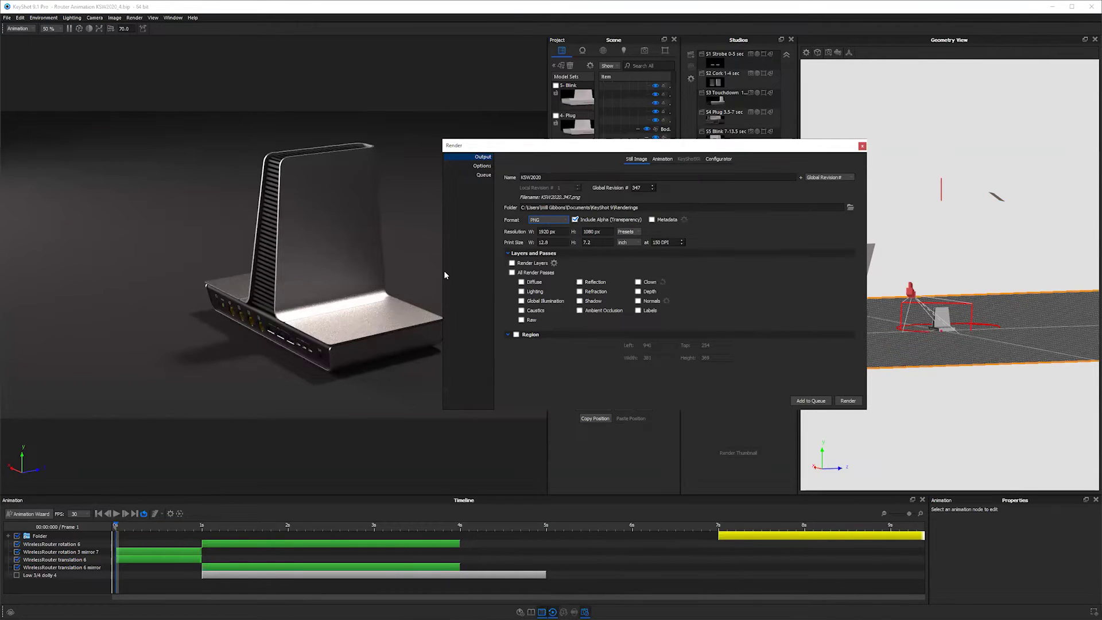
left_click_drag(865, 138, 1001, 235)
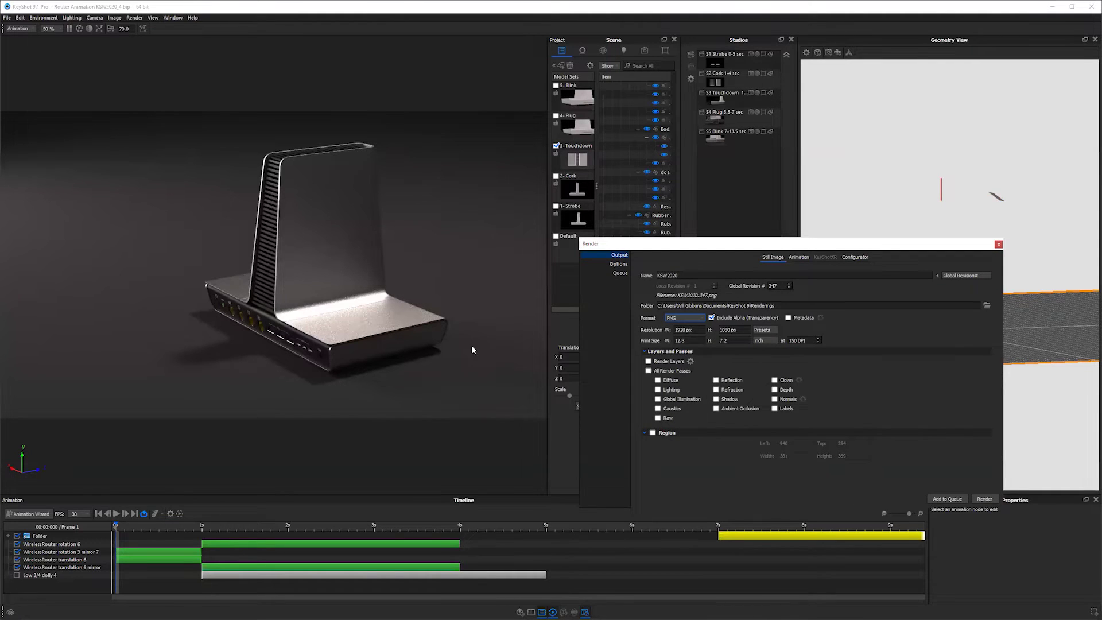
key("Escape")
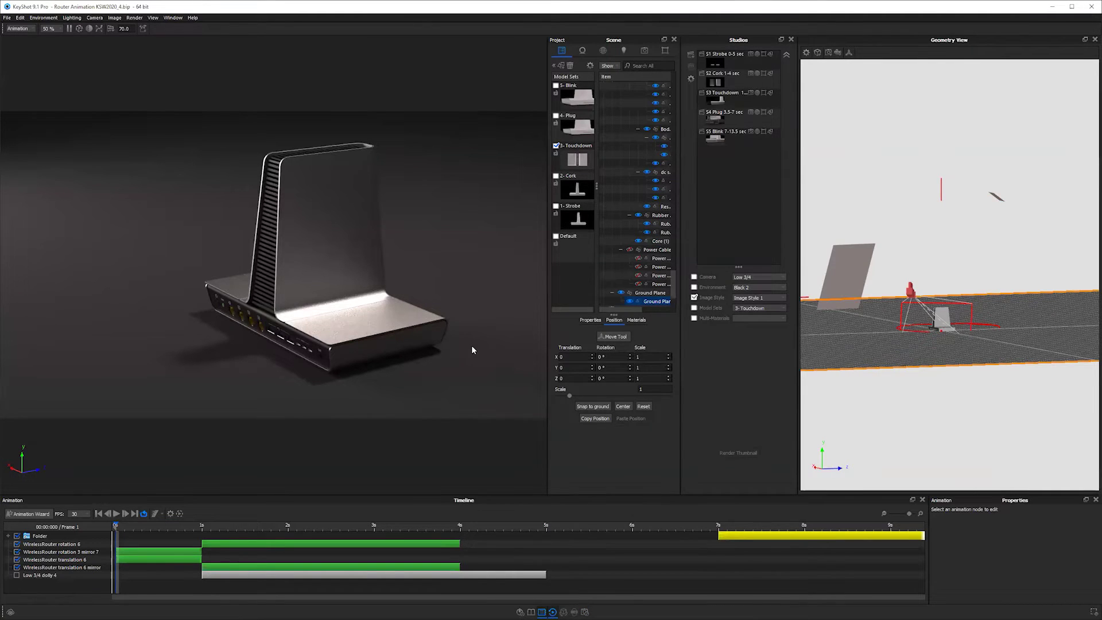
Step: Inspect the ground plane's material settings
double_click(470, 277)
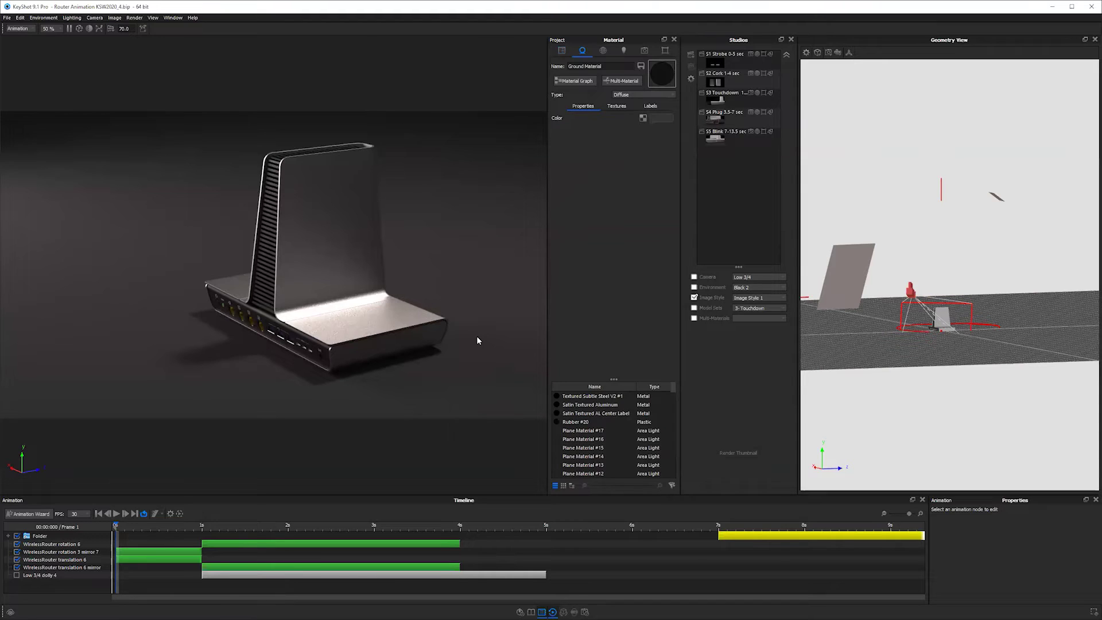
left_click(562, 50)
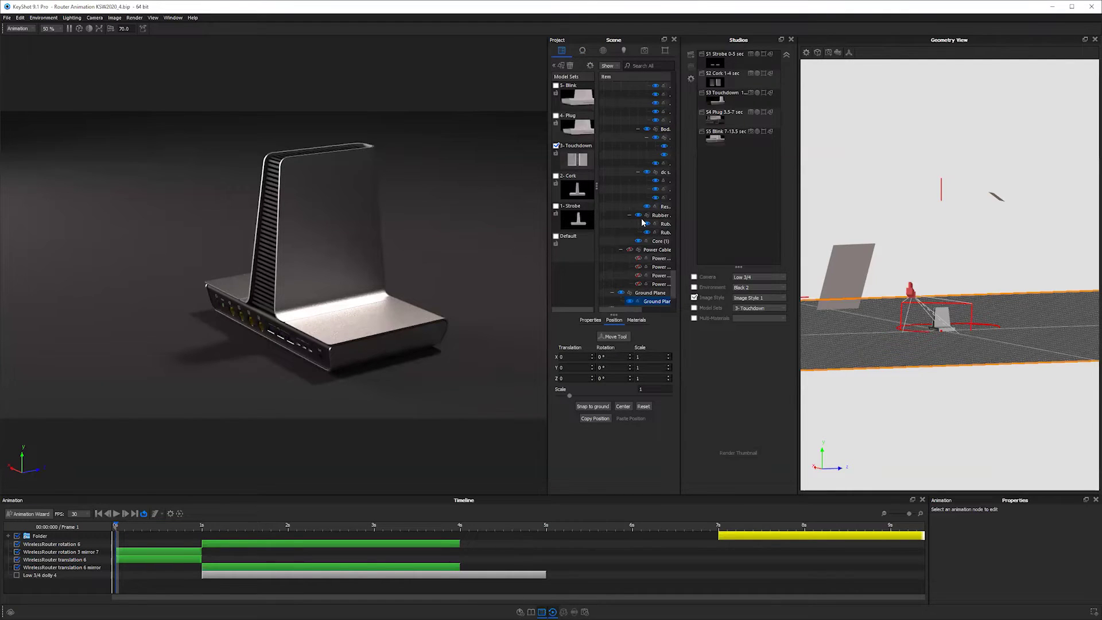
Step: Create a model set named Shadow Pass from the WirelessRouter group of the 3- Touchdown set, with Link Materials turned off
scroll(642, 222, "up", 15)
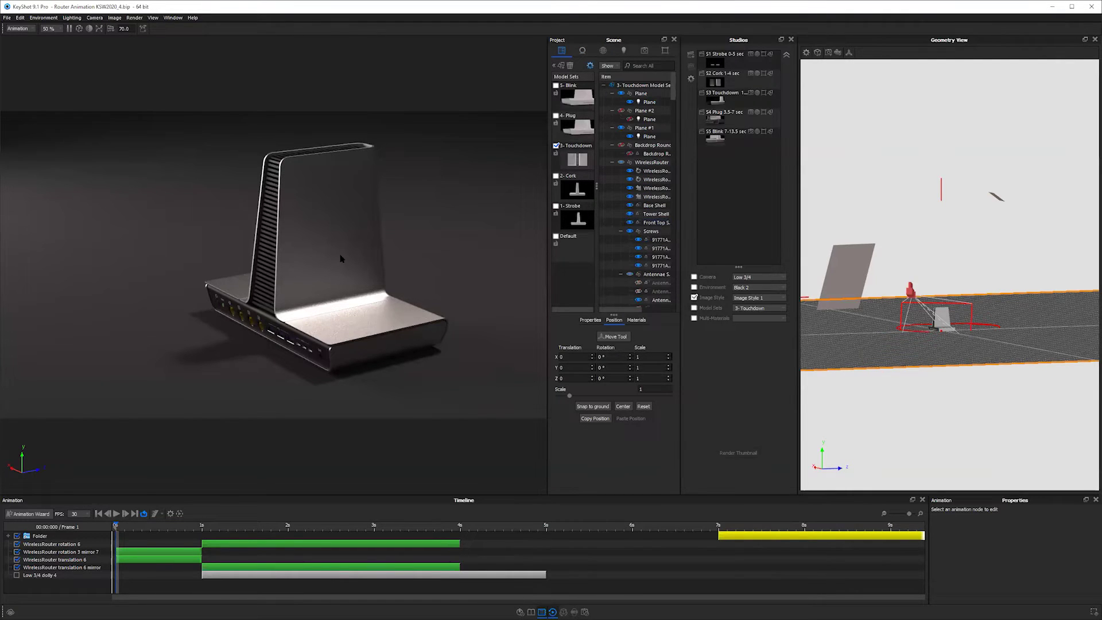
left_click(327, 231)
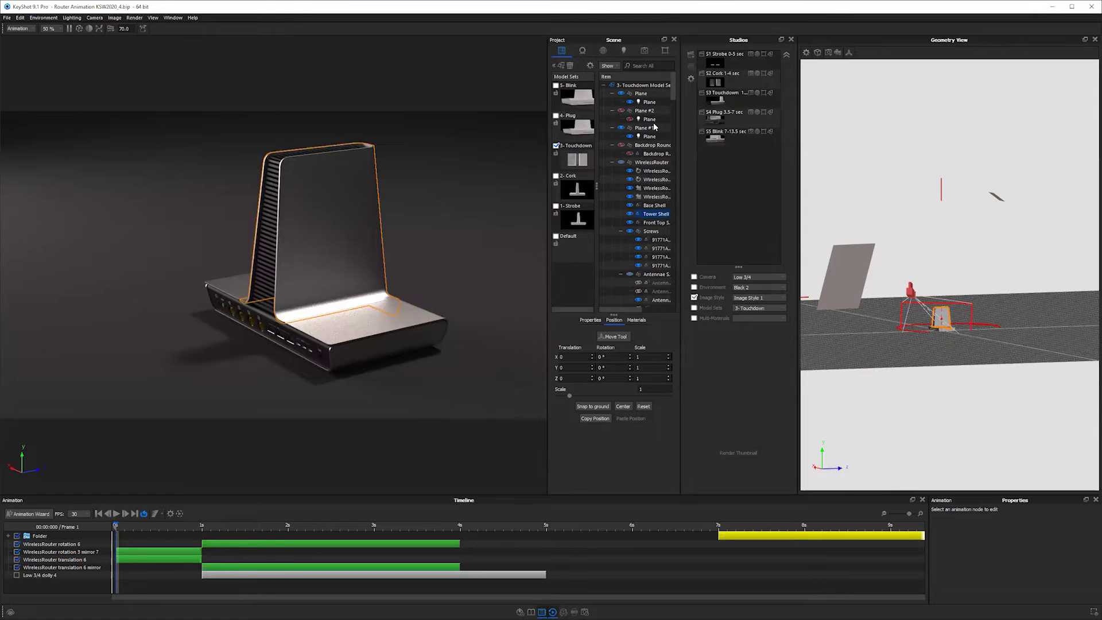
left_click(653, 164)
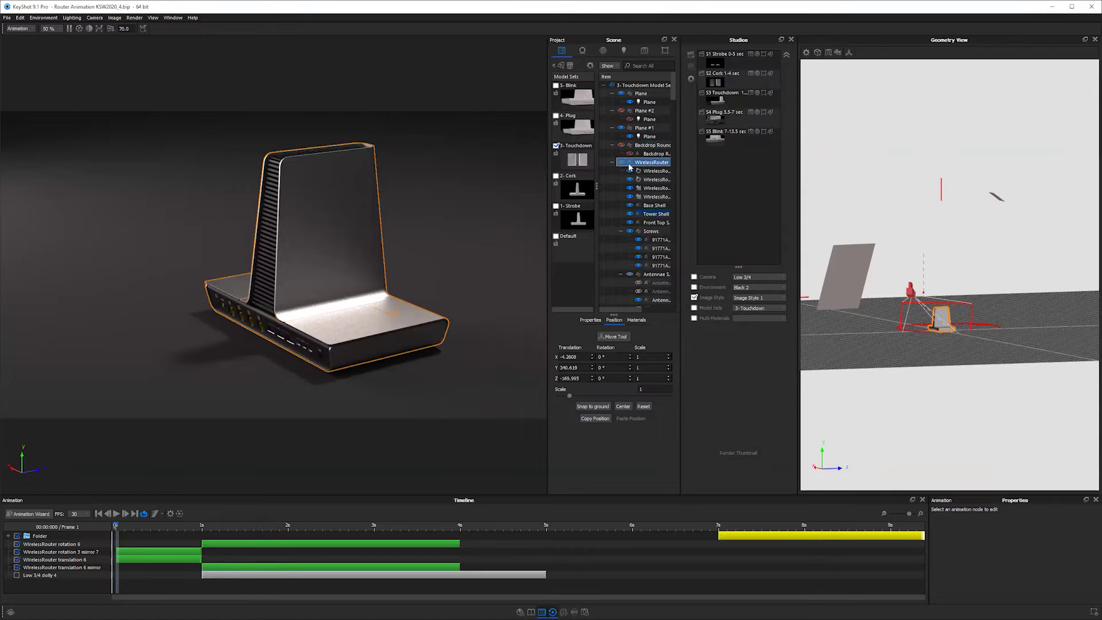
right_click(655, 164)
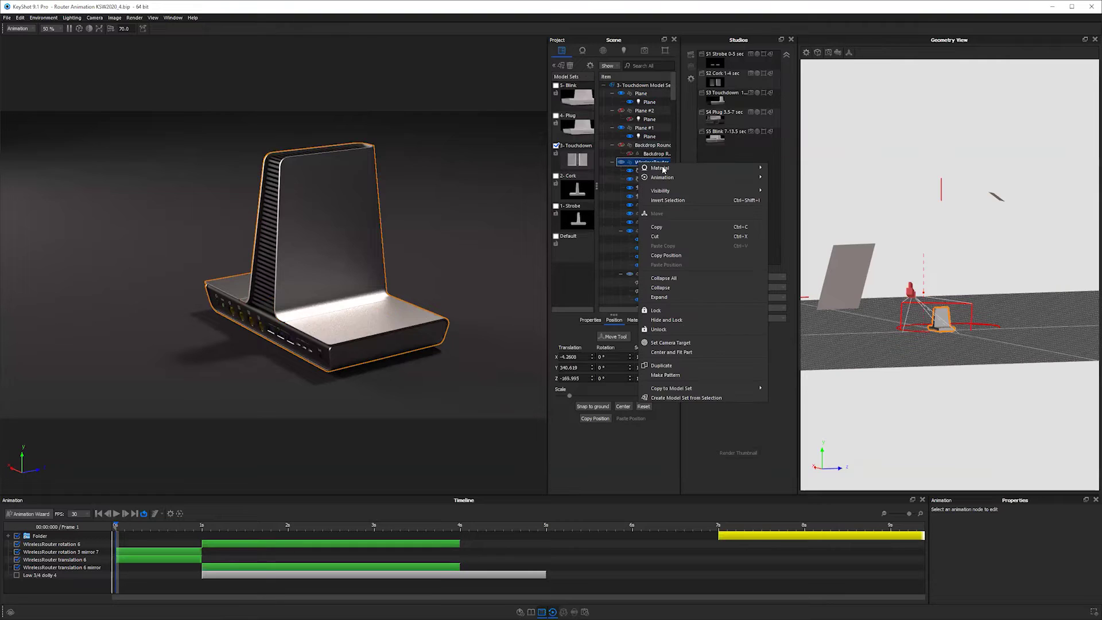
mouse_move(663, 171)
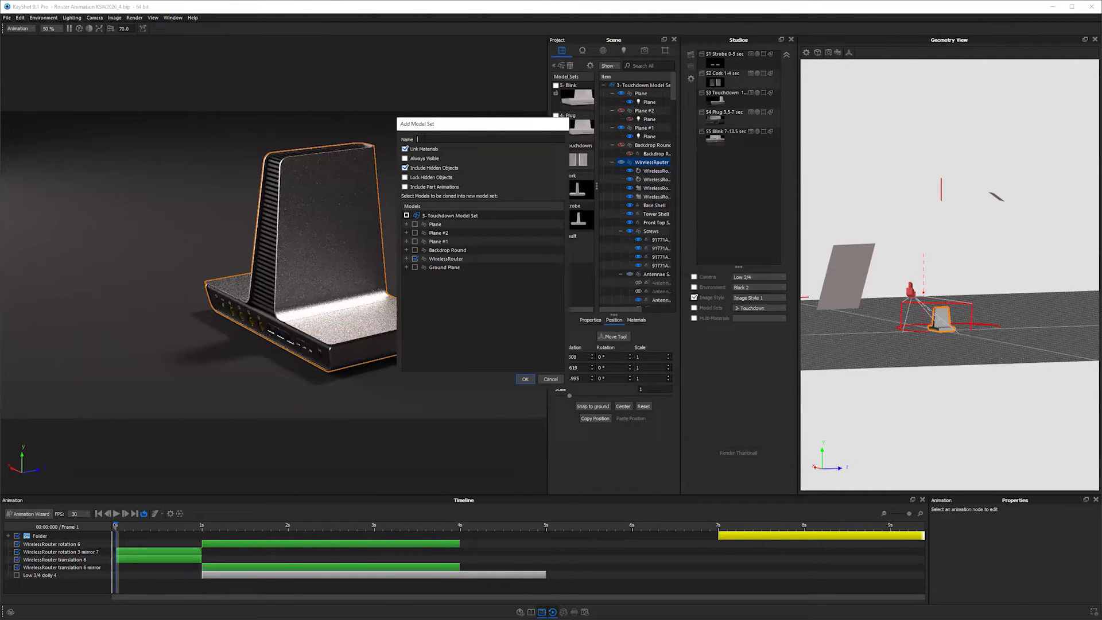
type("Shadow Pass")
left_click(405, 149)
left_click(436, 259)
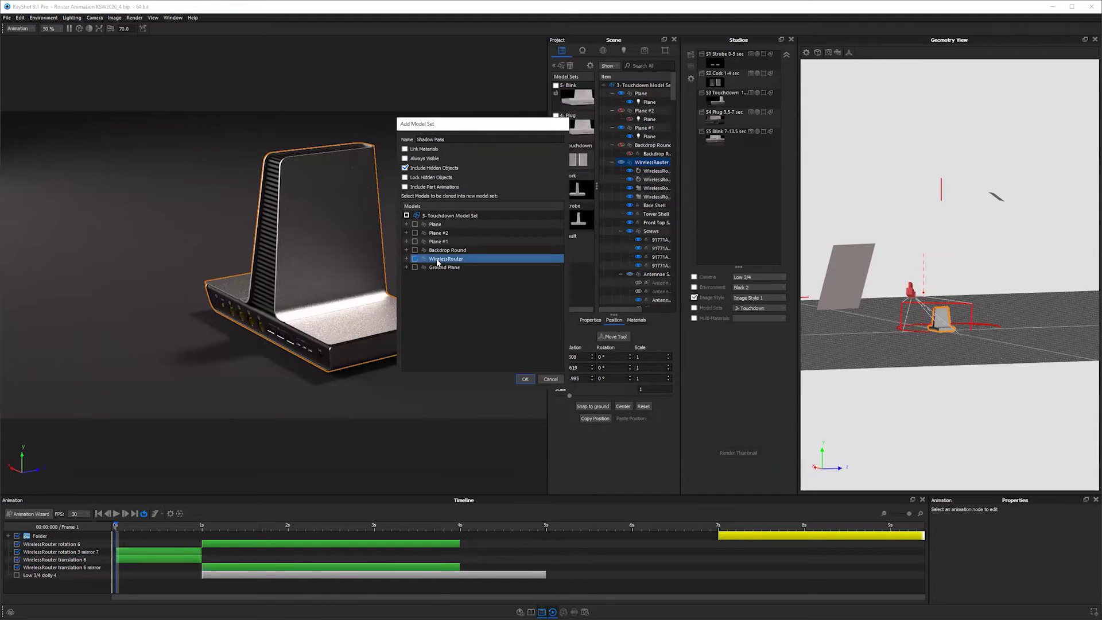
left_click(524, 380)
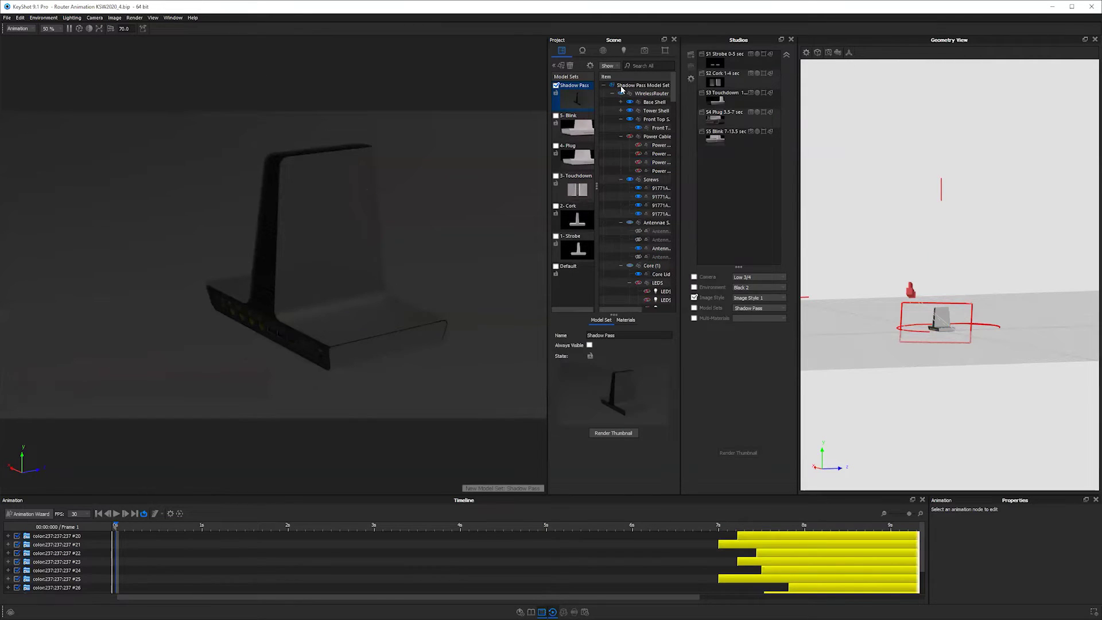
Step: Change the material type of the whole WirelessRouter group in the Shadow Pass model set to Emissive
left_click(654, 222)
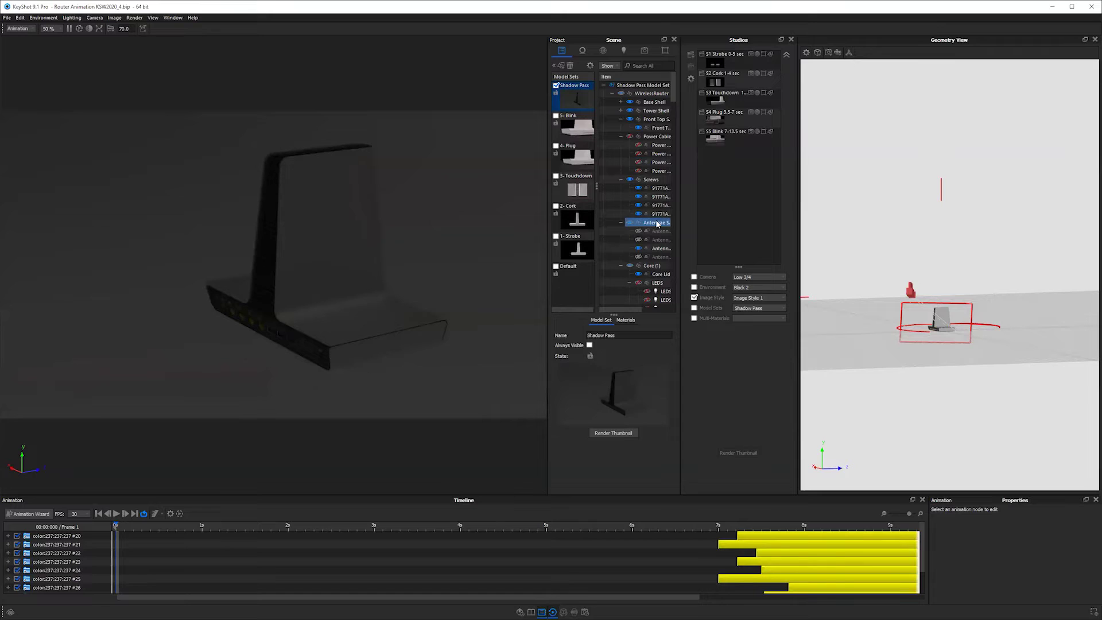
left_click(604, 118)
left_click(646, 94)
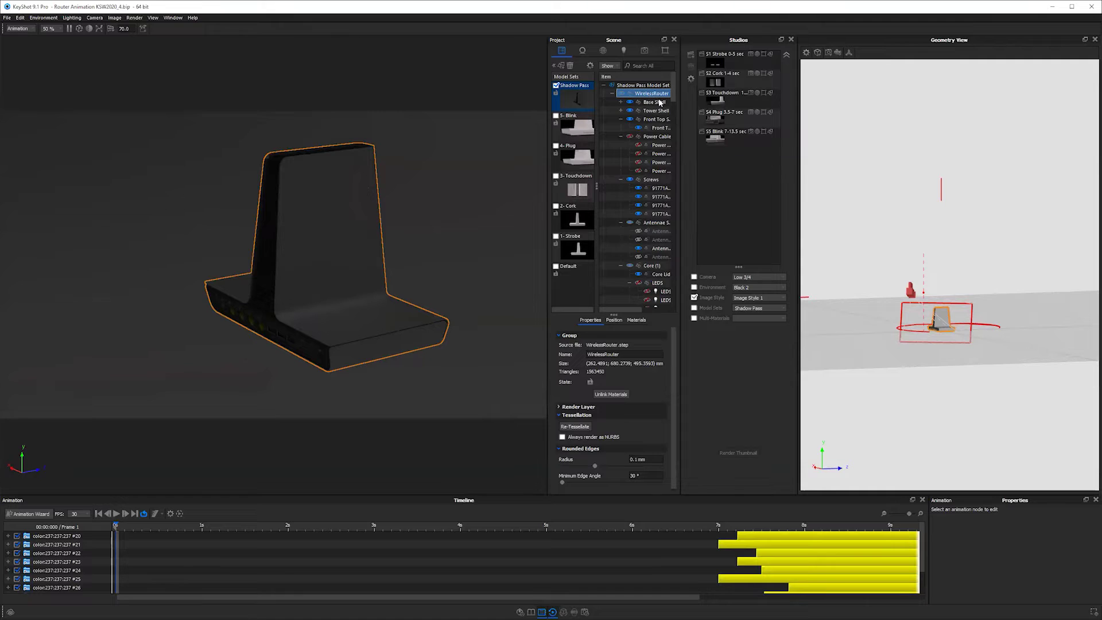
right_click(650, 96)
mouse_move(739, 100)
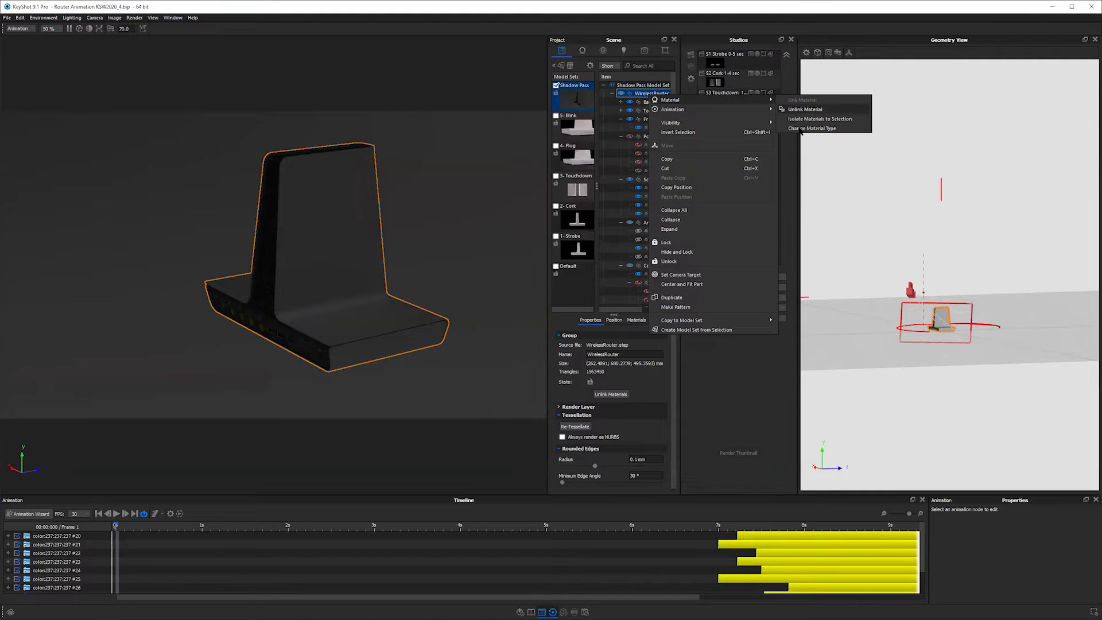
left_click(555, 310)
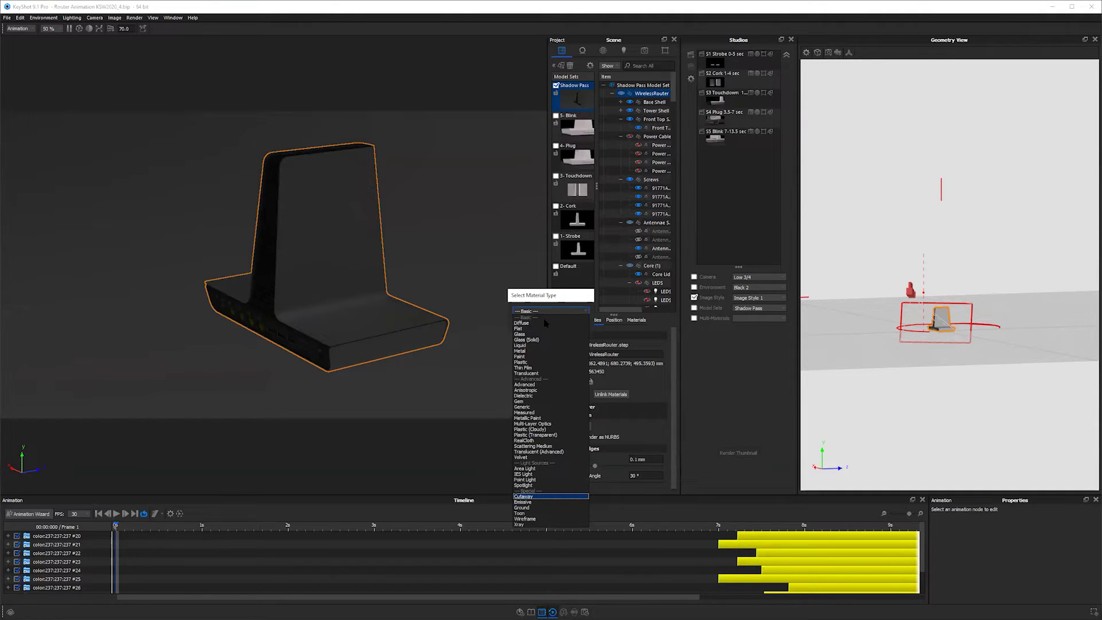
left_click(555, 501)
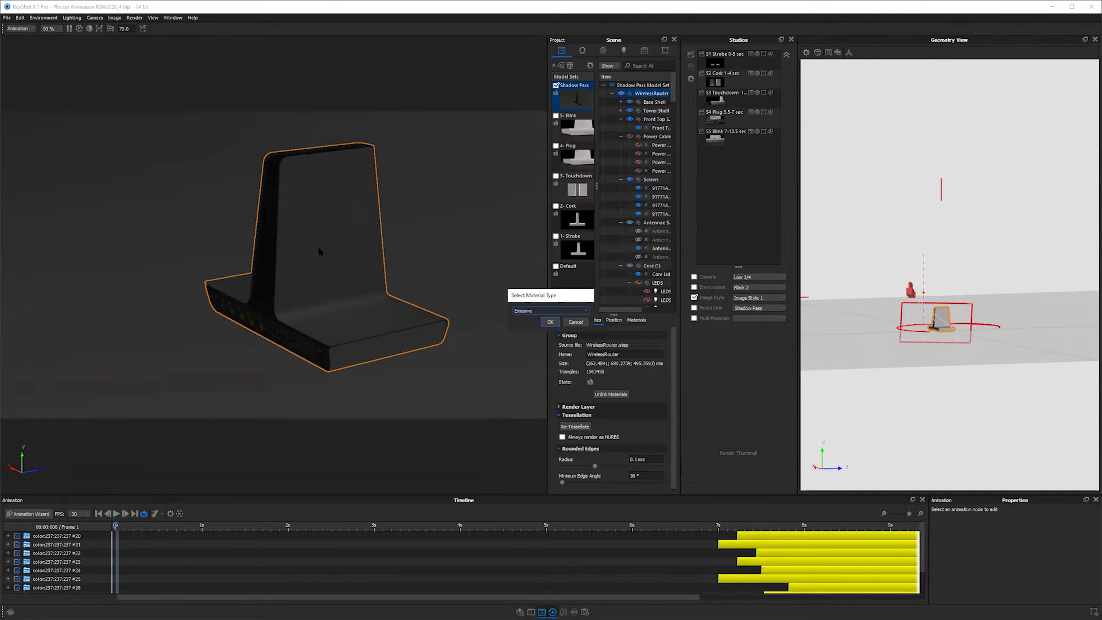
Step: Enlarge the scene's materials list and filter it to the materials used in the Shadow Pass model set
left_click(636, 320)
left_click_drag(611, 246, 618, 181)
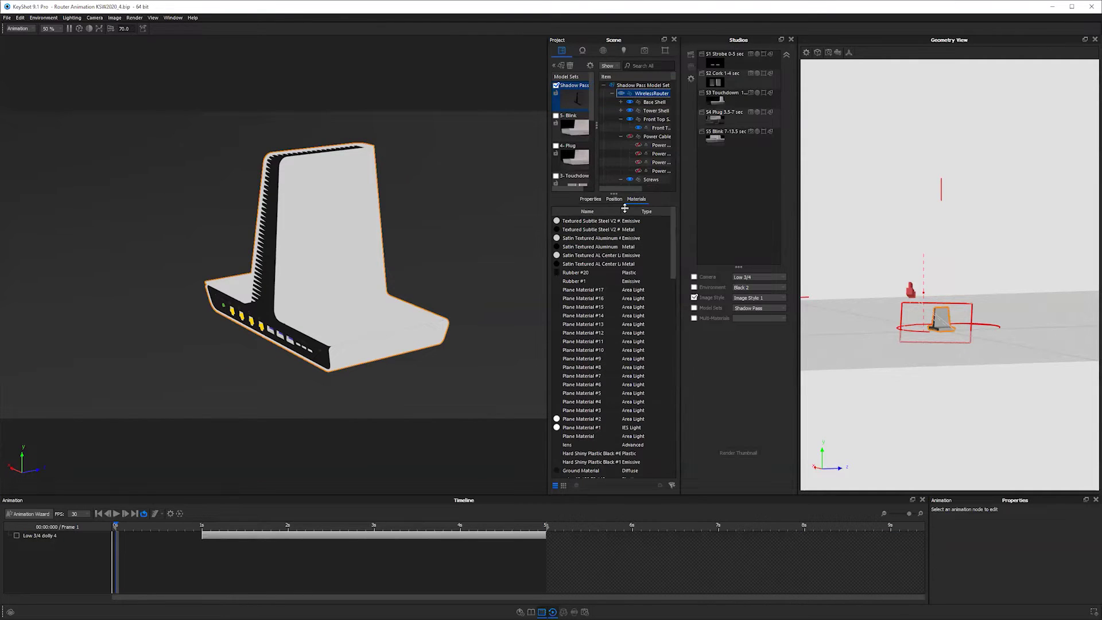
left_click(672, 486)
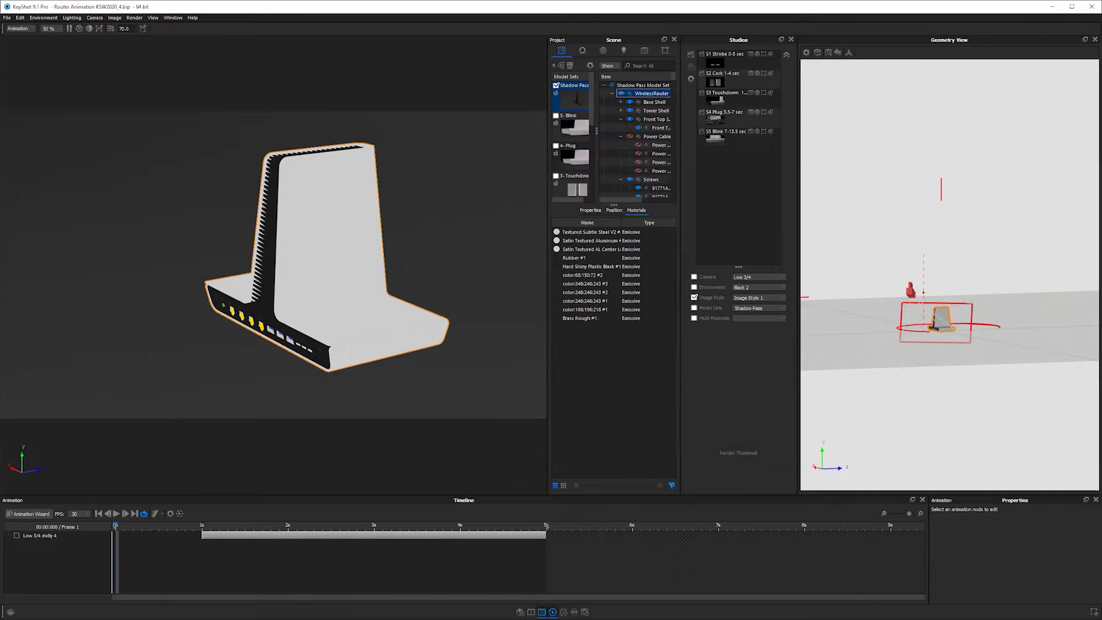
Step: Link all of the router's emissive materials, from Textured Subtle Steel V2 #2 to Brass Rough #1, into one shared material
left_click(576, 318)
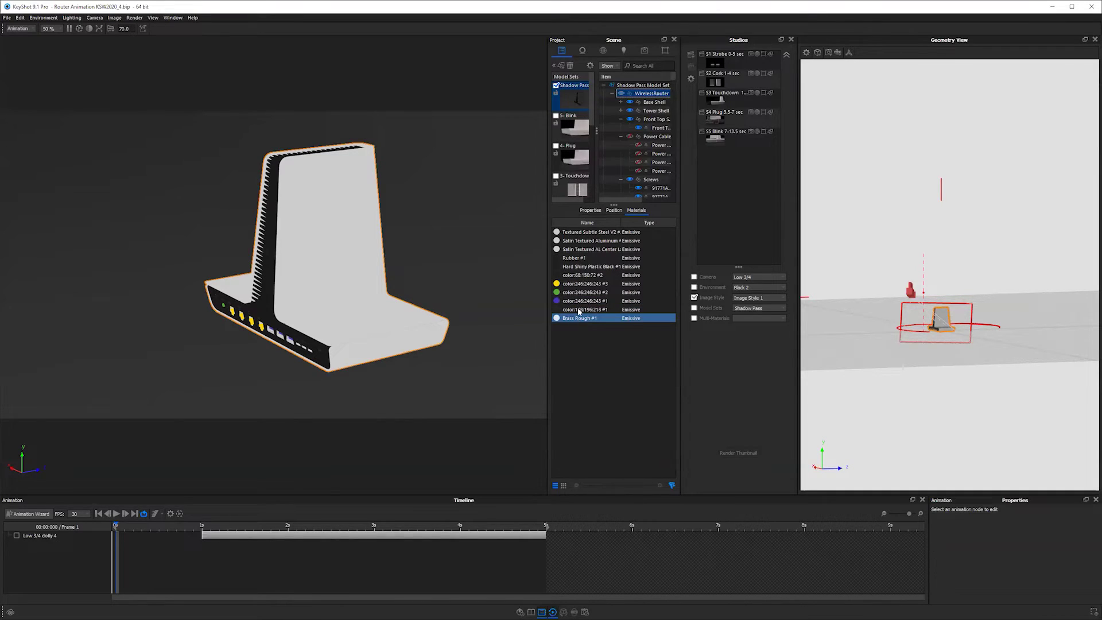
left_click(576, 233)
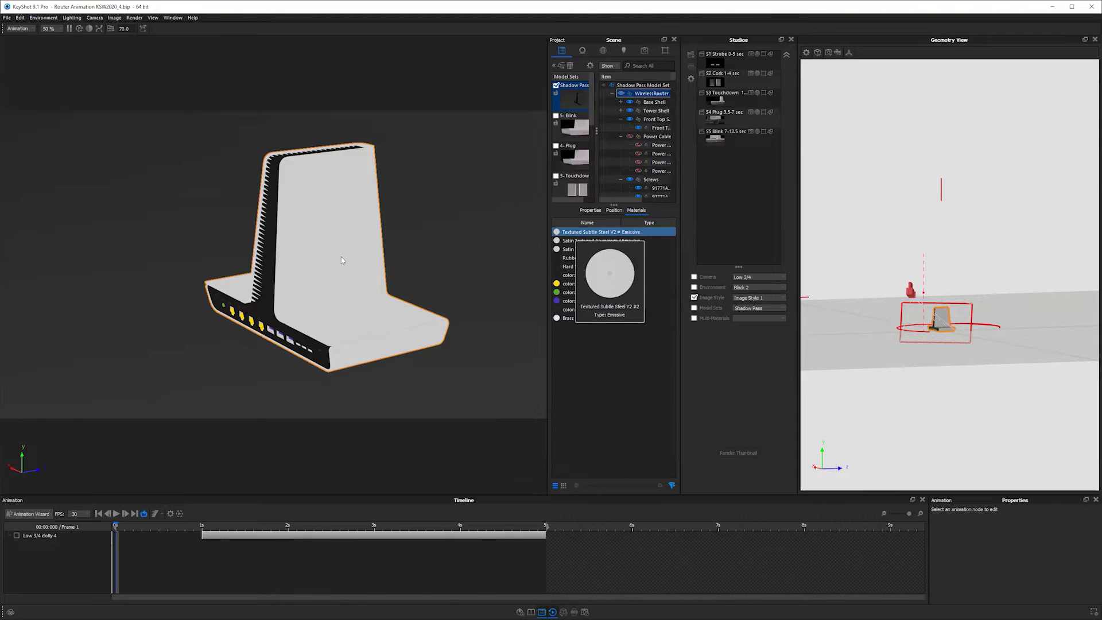
left_click(341, 259)
double_click(585, 249)
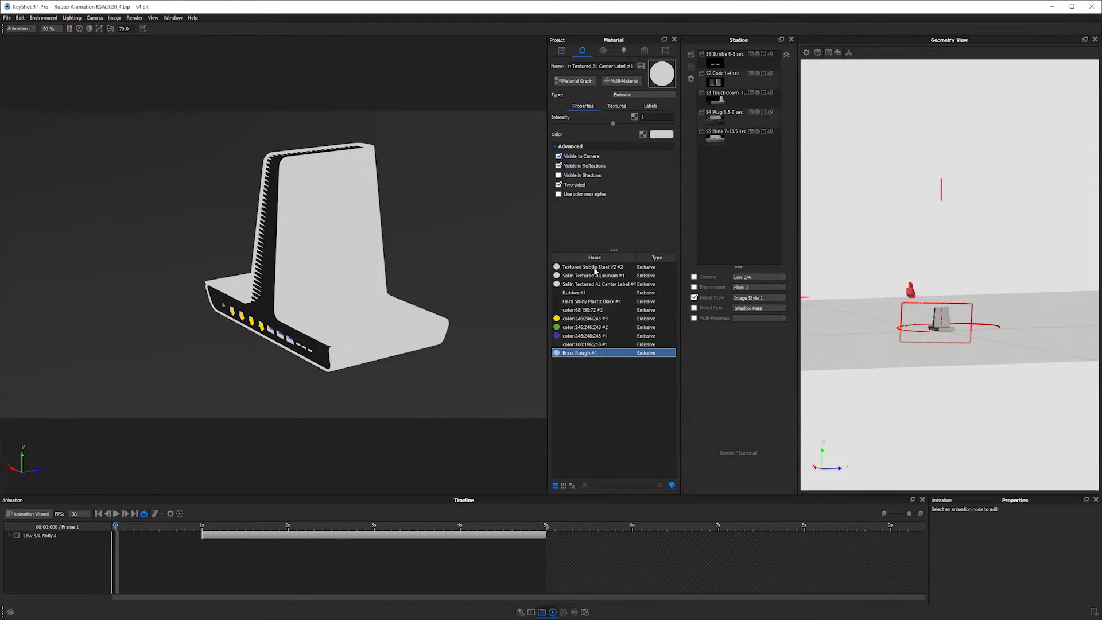
left_click(594, 269, "shift")
right_click(598, 268)
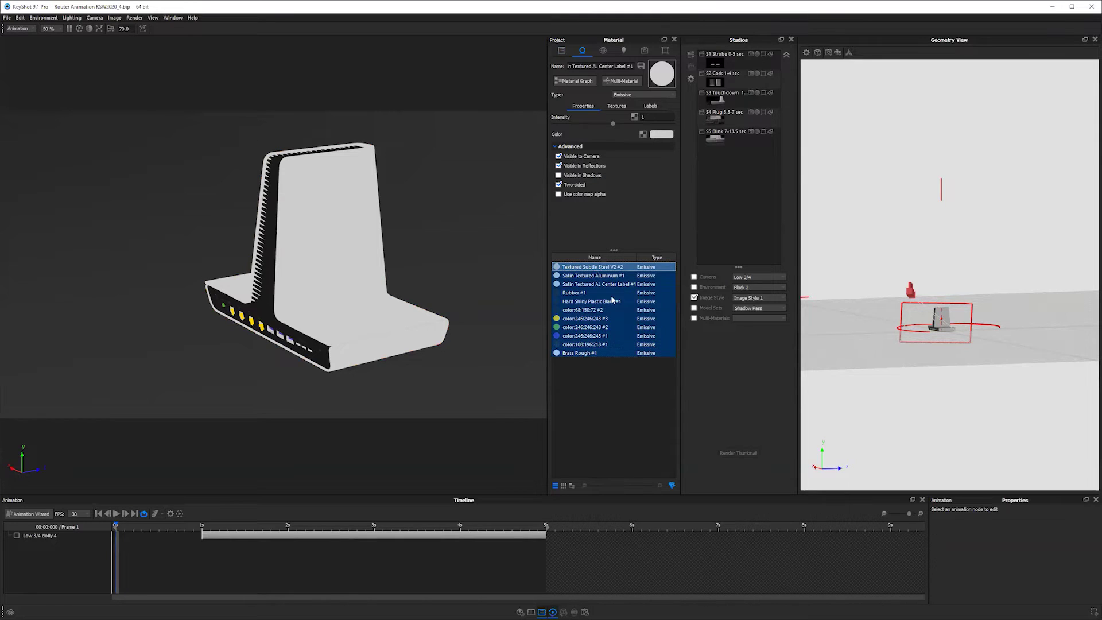
left_click(614, 296)
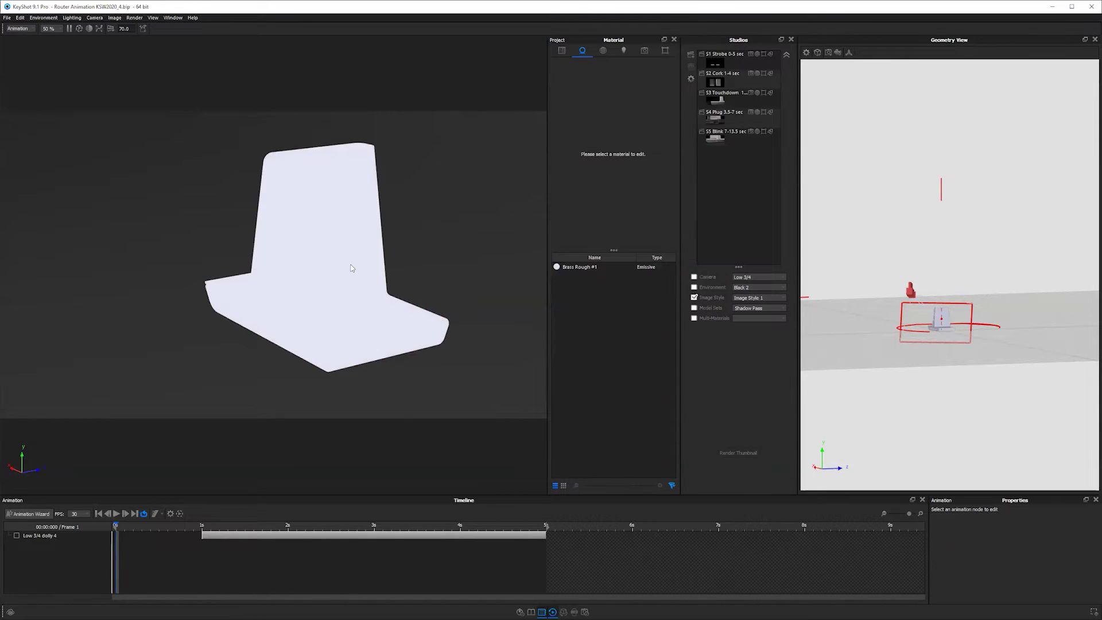
Step: Turn off camera visibility, reflection visibility and Two-sided for the router's Brass Rough #1 material, with intensity 0 and a black color
double_click(351, 268)
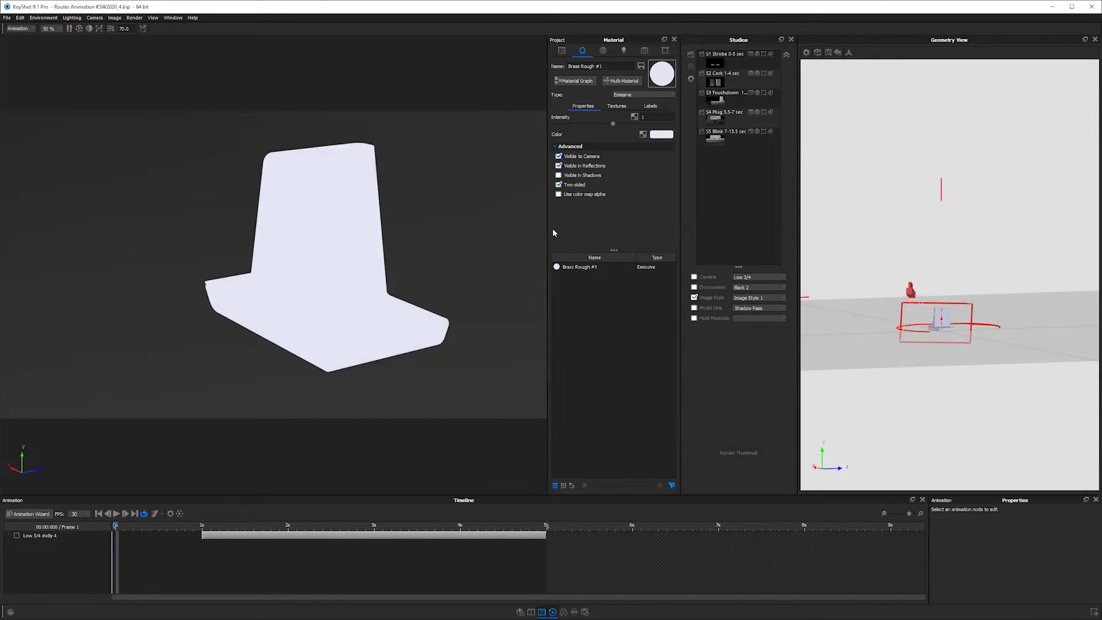
left_click(559, 156)
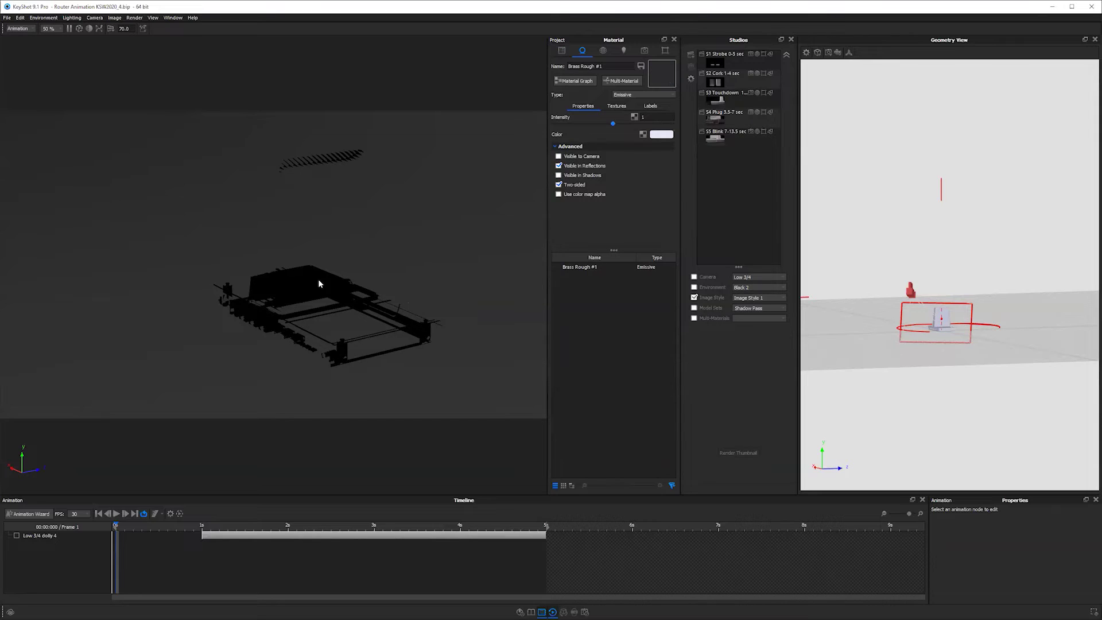
left_click(558, 184)
left_click(558, 165)
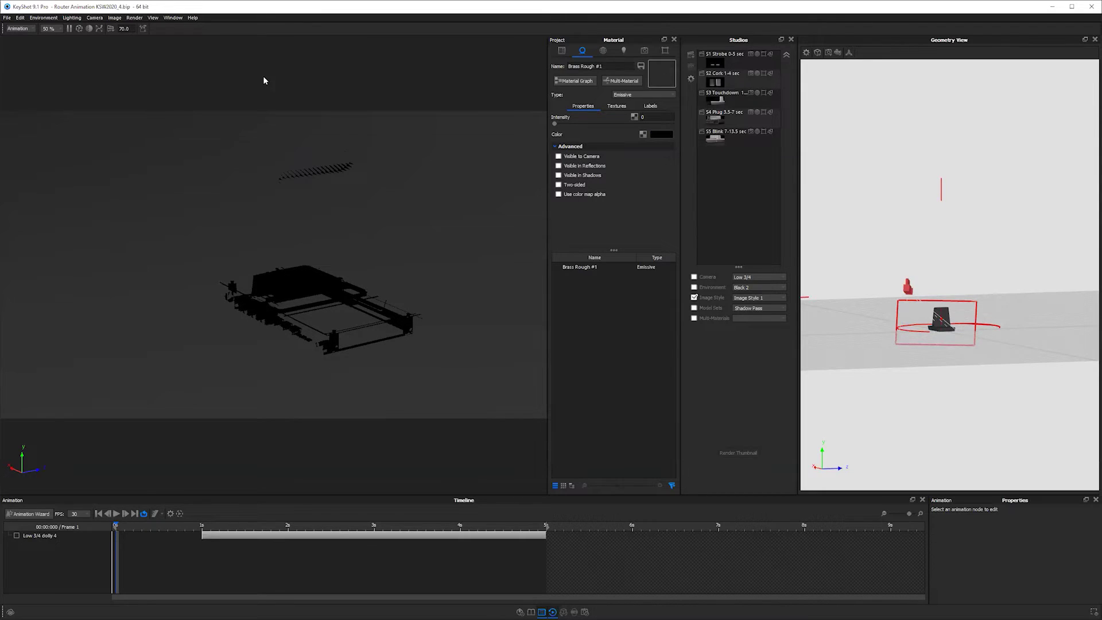
left_click(561, 51)
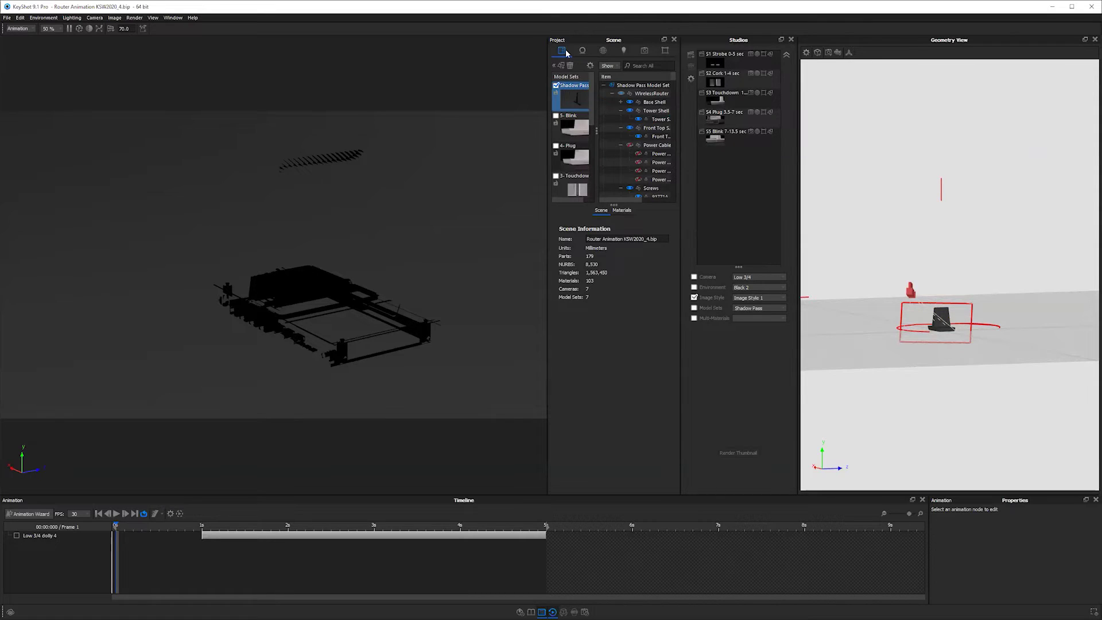
Step: Turn on ground shadows in the Black 2 environment and enable Visible in Shadows for the router's Brass Rough #1 material
left_click(602, 49)
left_click(595, 221)
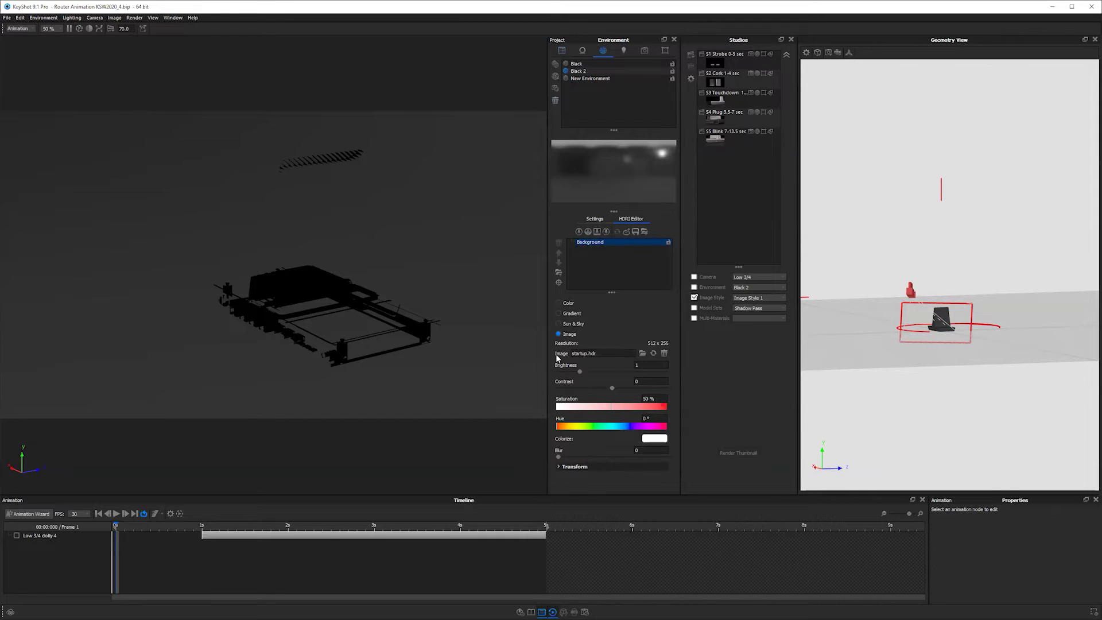
left_click(590, 401)
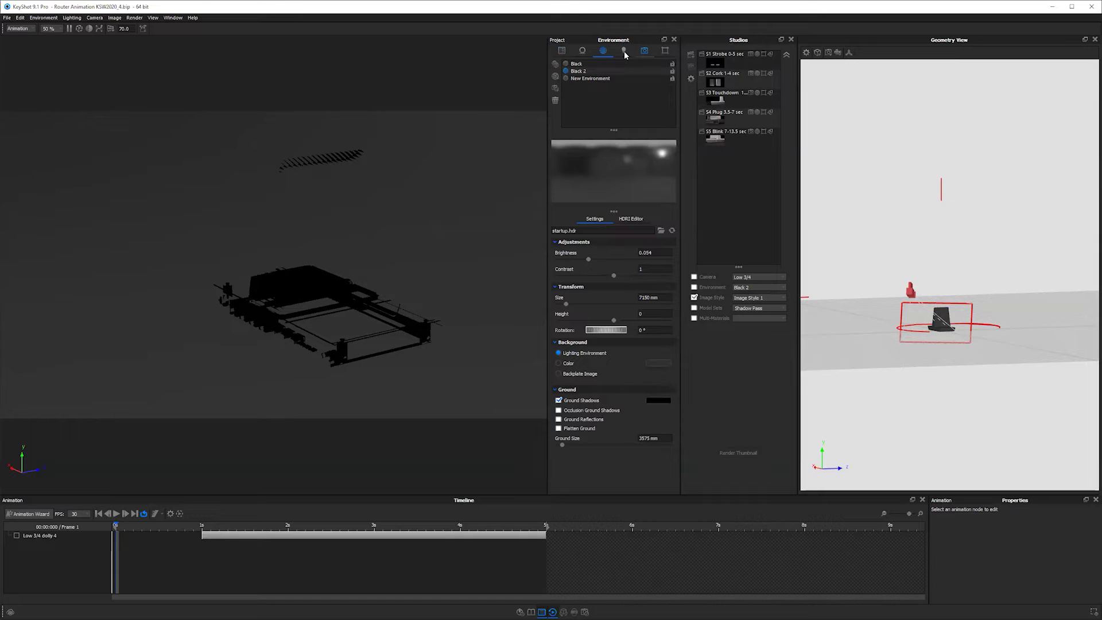
left_click(581, 51)
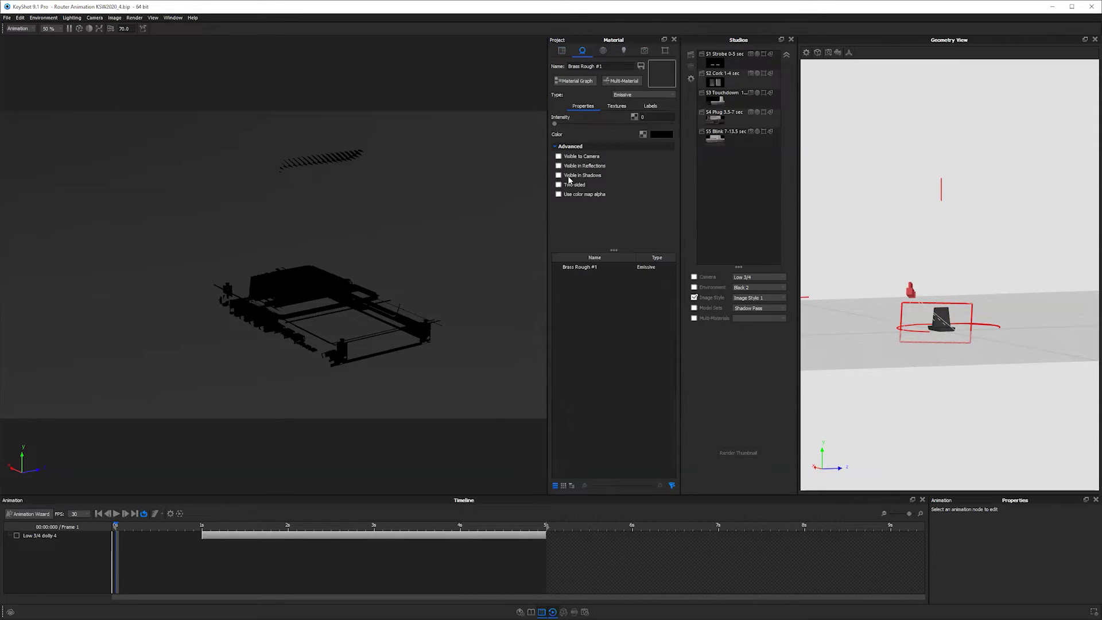
left_click(559, 175)
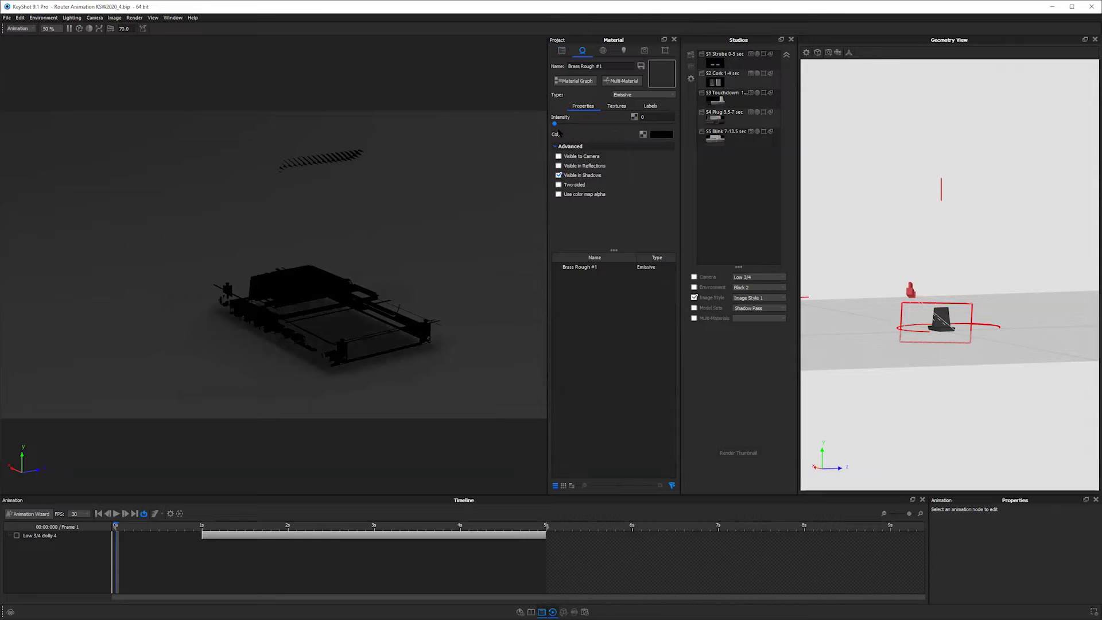
Step: Compare the router with Visible to Camera on and off in the Brass Rough #1 material, leaving it enabled
left_click(558, 157)
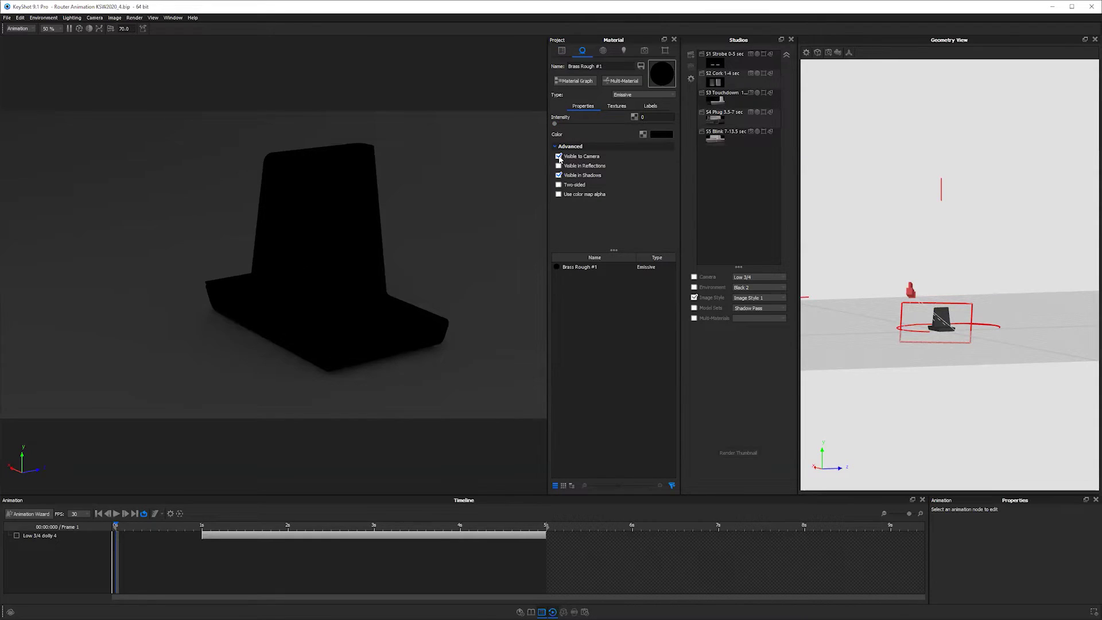
left_click(559, 157)
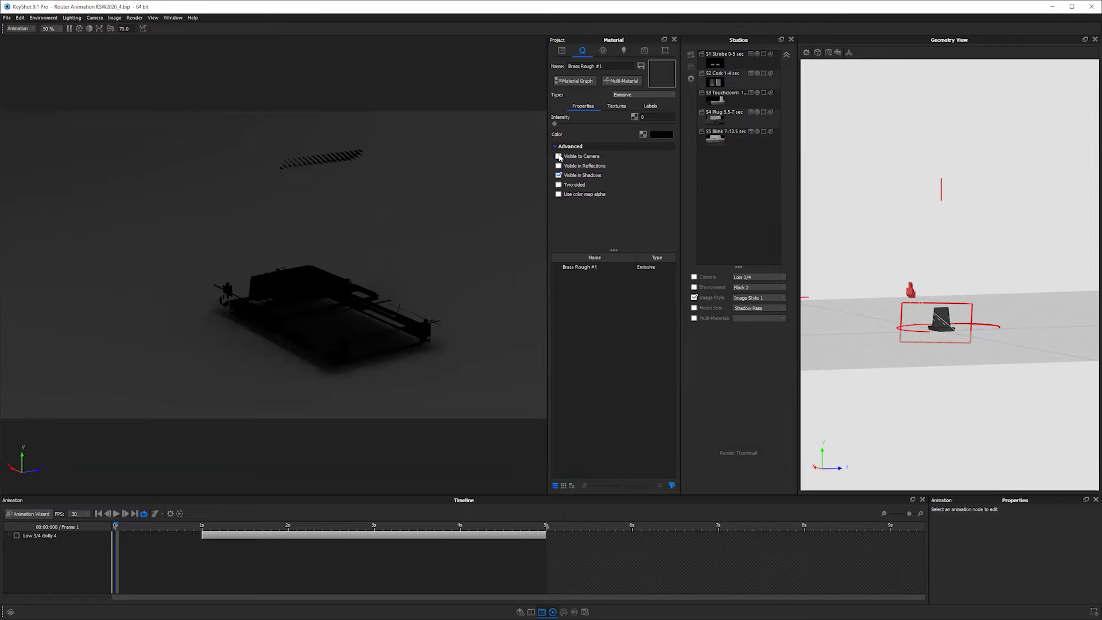
left_click(559, 156)
left_click(559, 157)
left_click(558, 157)
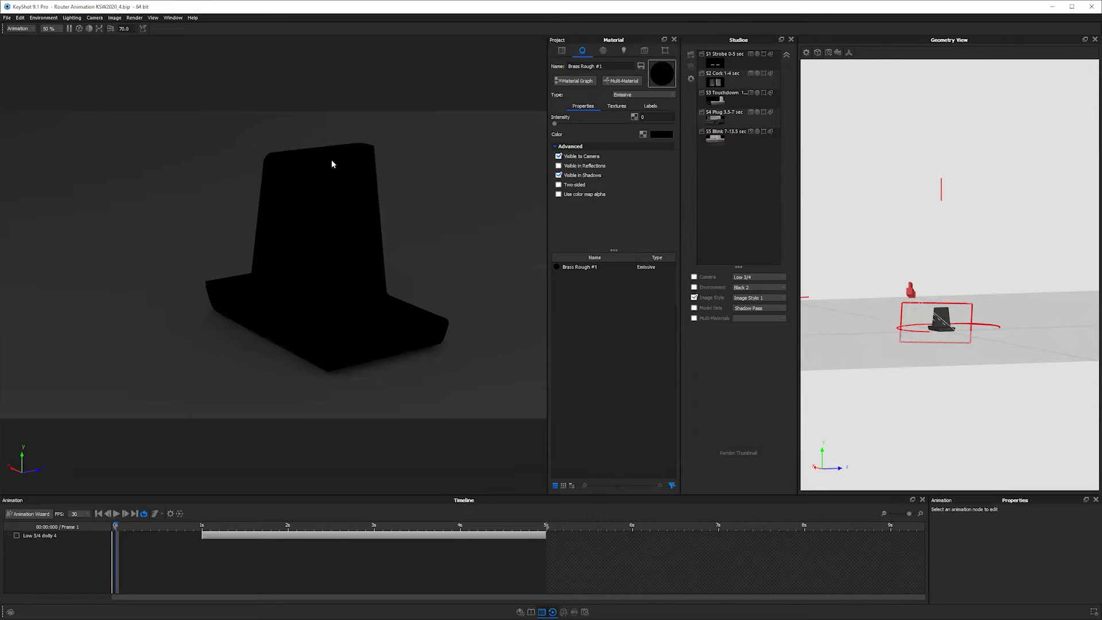
left_click(558, 156)
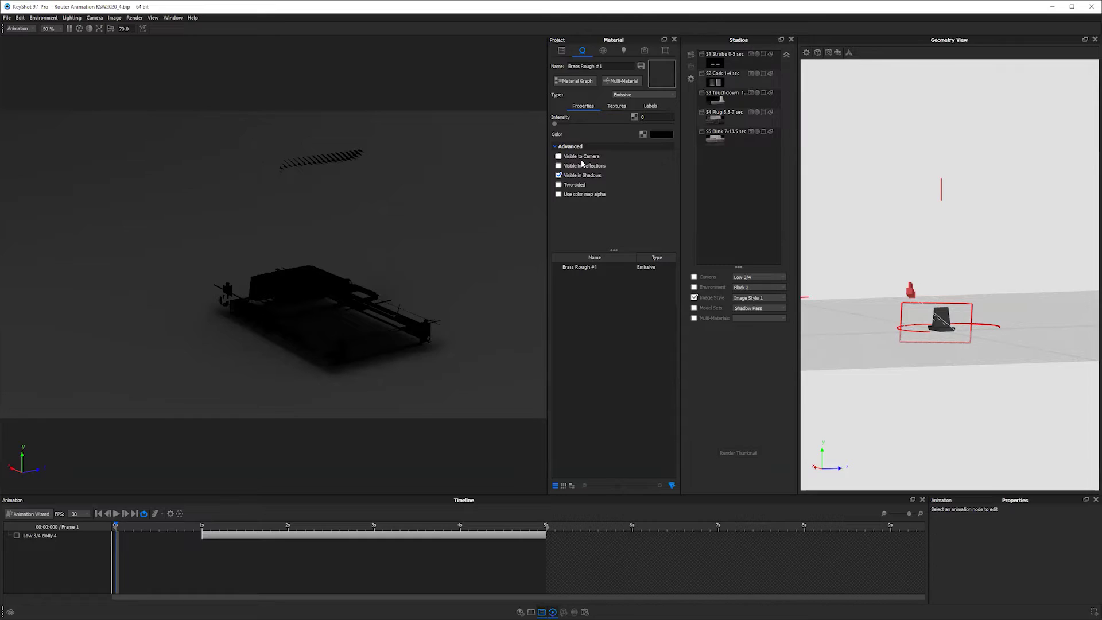
left_click(580, 157)
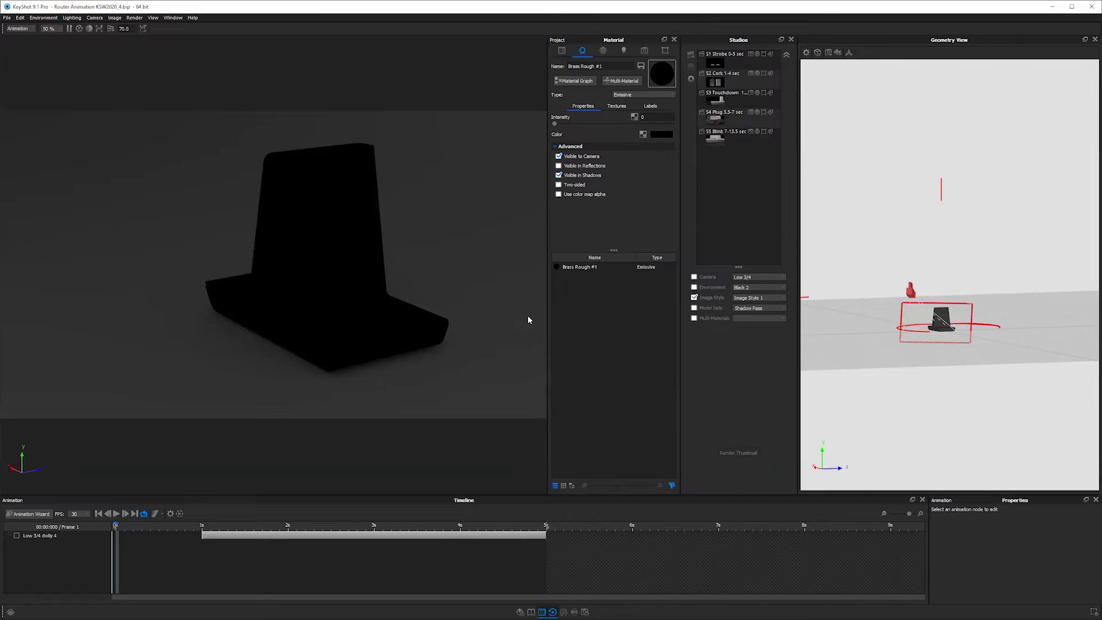
Step: Set the Black 2 environment's brightness to 0
left_click(605, 49)
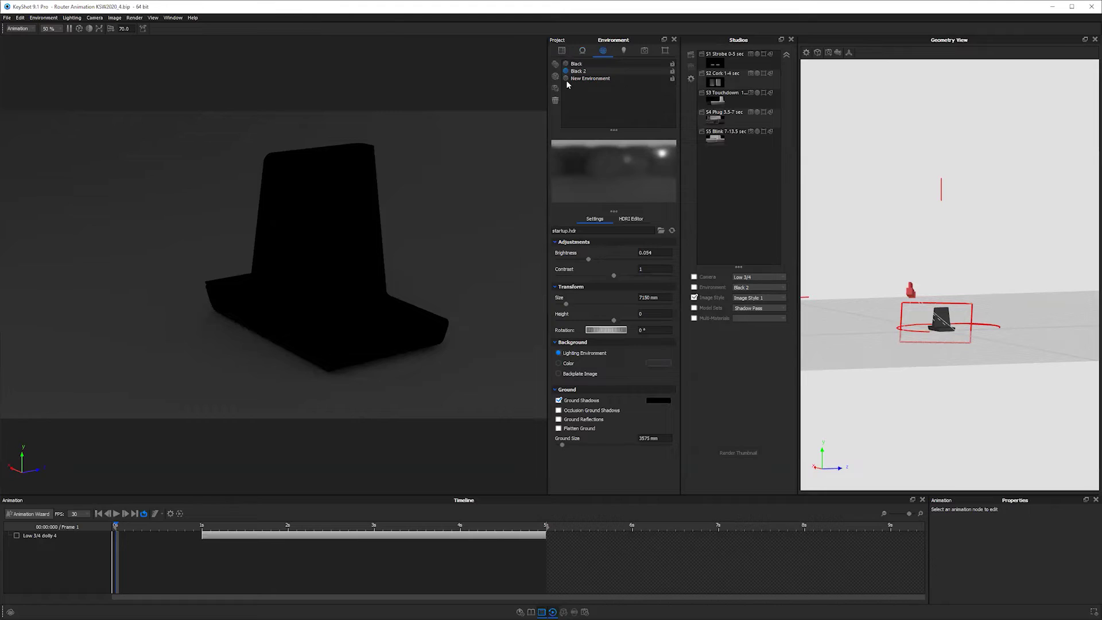
left_click(554, 259)
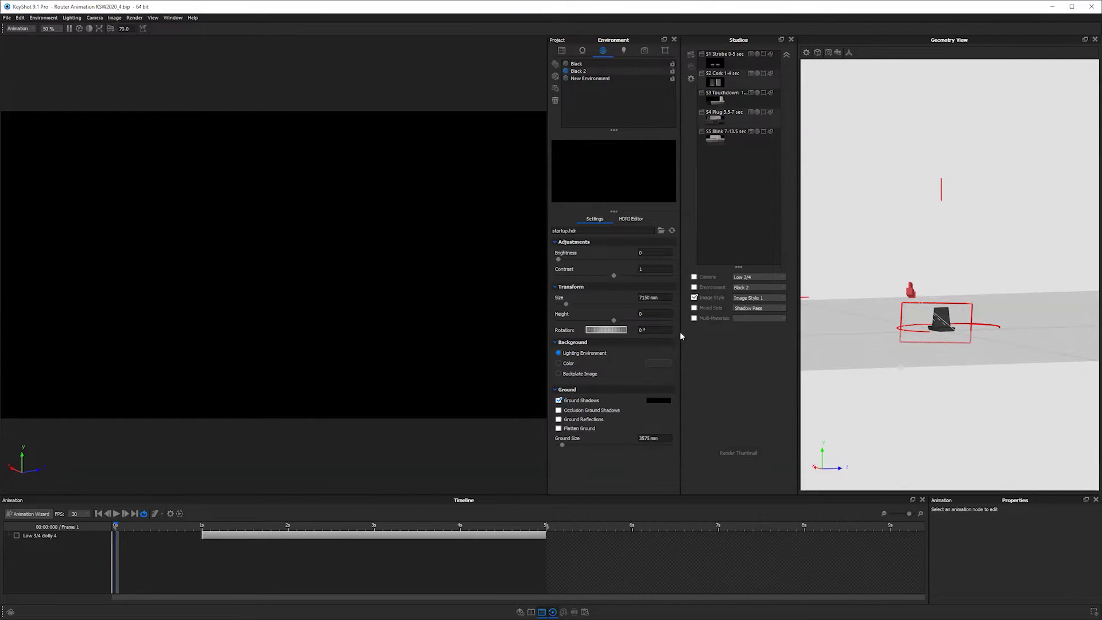
Step: Configure the still image render as PSD with all render passes added to the PSD, without starting the render
key("ctrl+p")
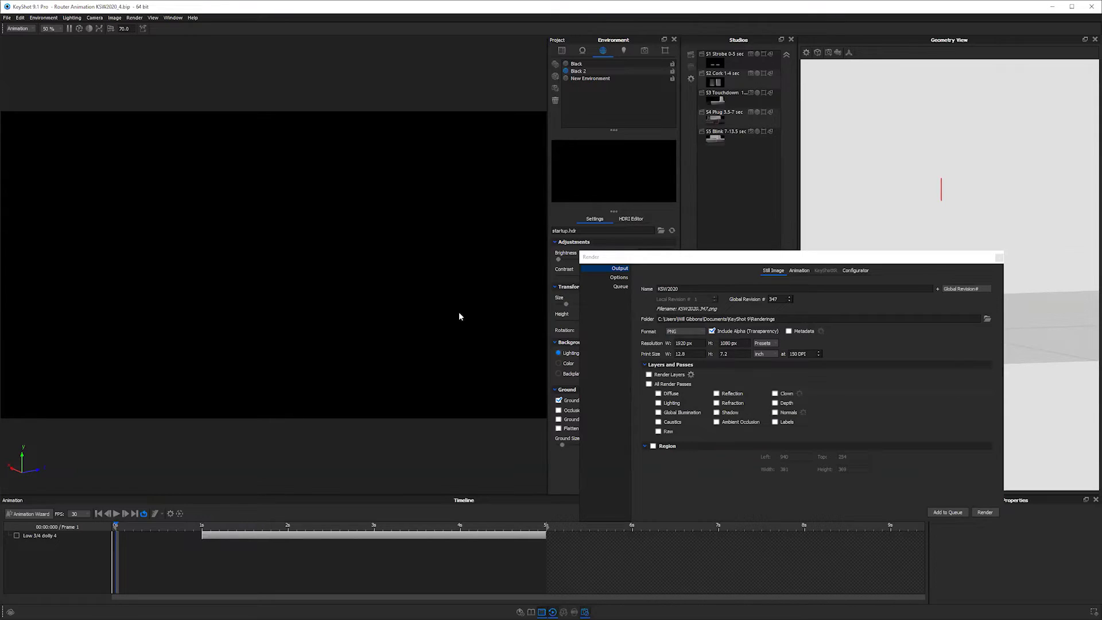
left_click(648, 384)
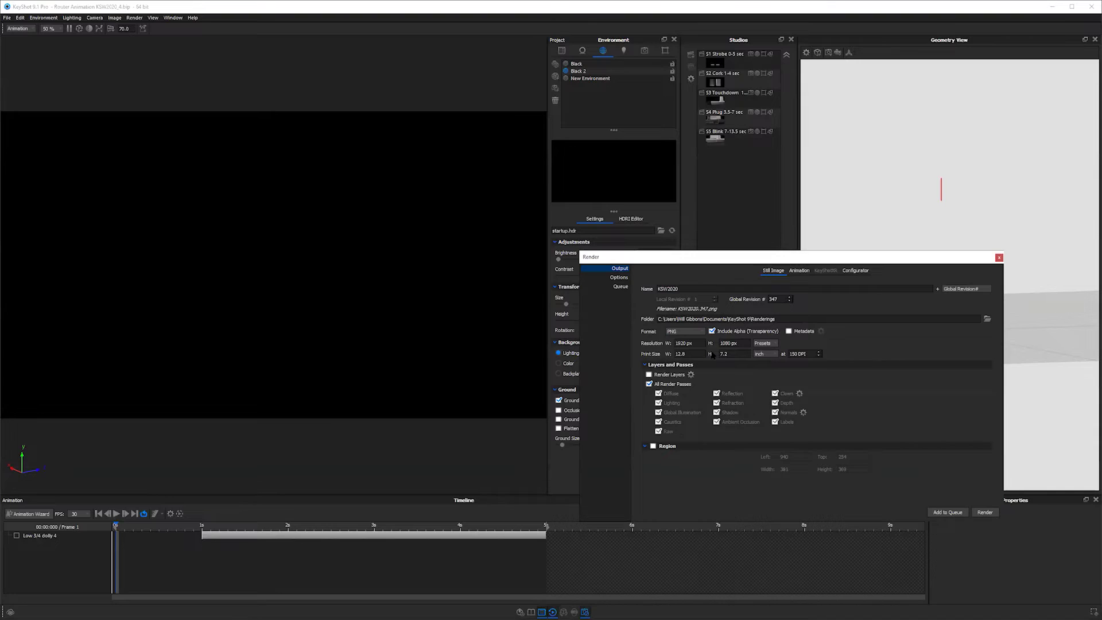
left_click(685, 332)
left_click(683, 366)
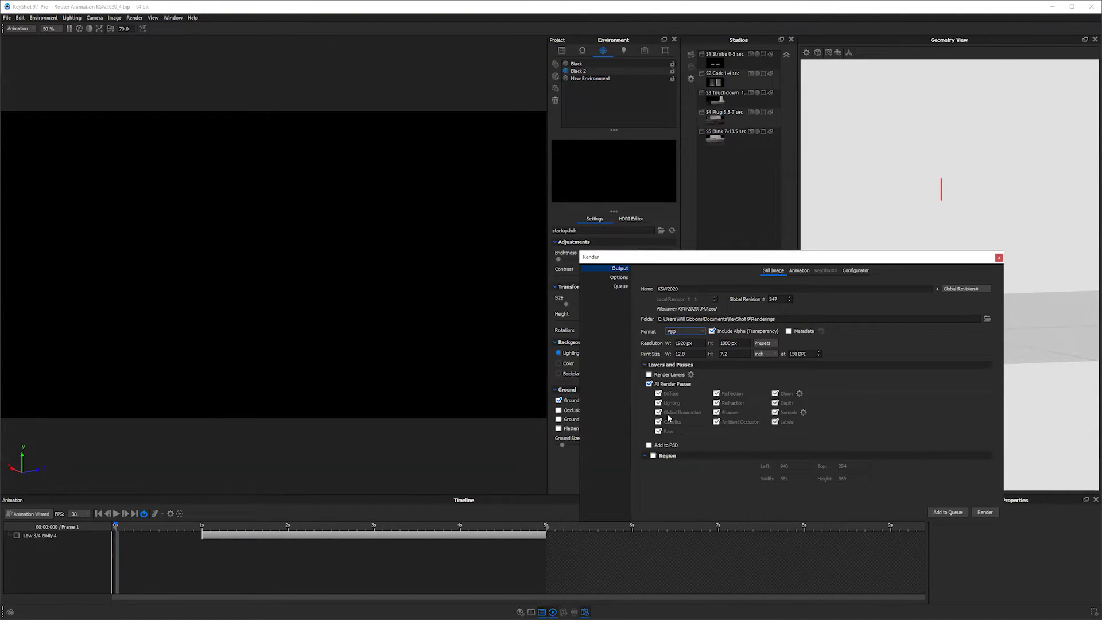
left_click(649, 444)
left_click(998, 257)
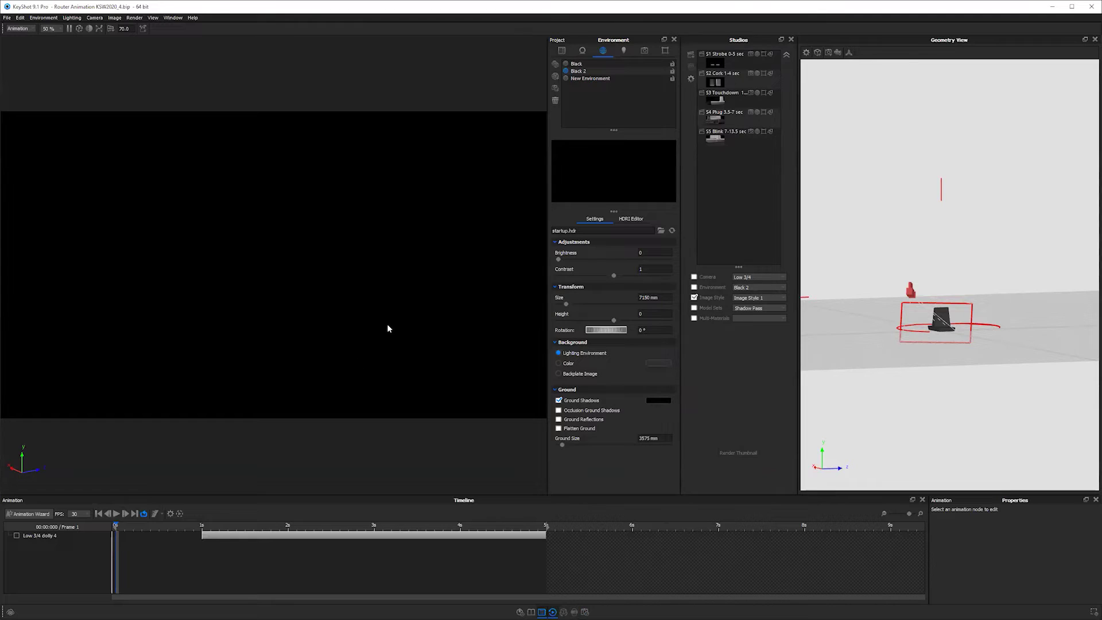
Step: Activate the Black environment and load the S5 Blink 7-13.5 sec studio
left_click(594, 63)
left_click(717, 95)
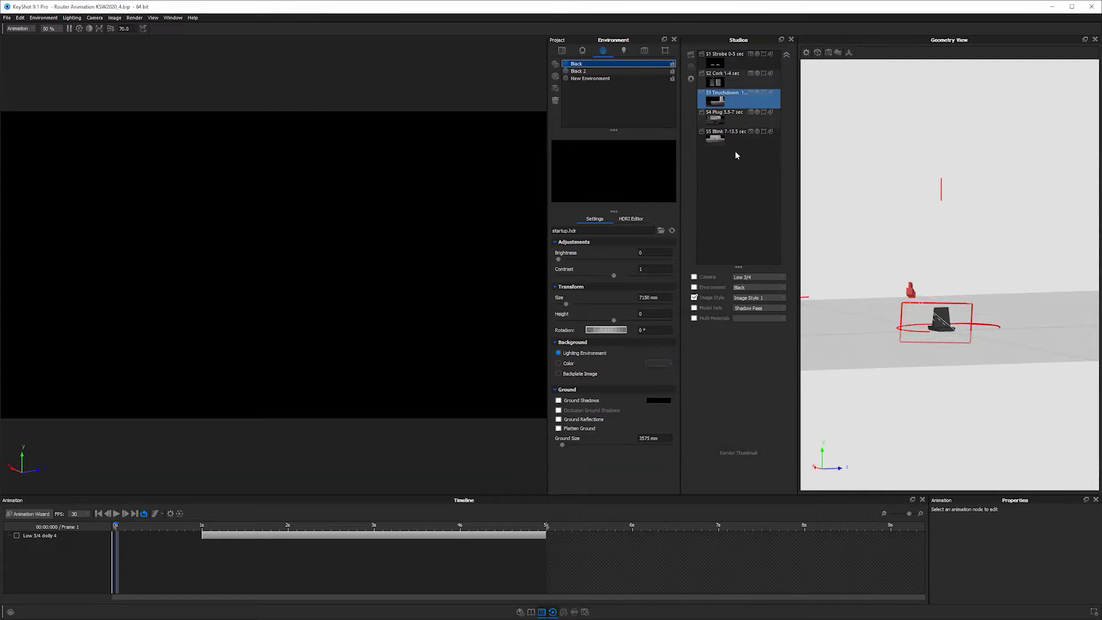
left_click(724, 136)
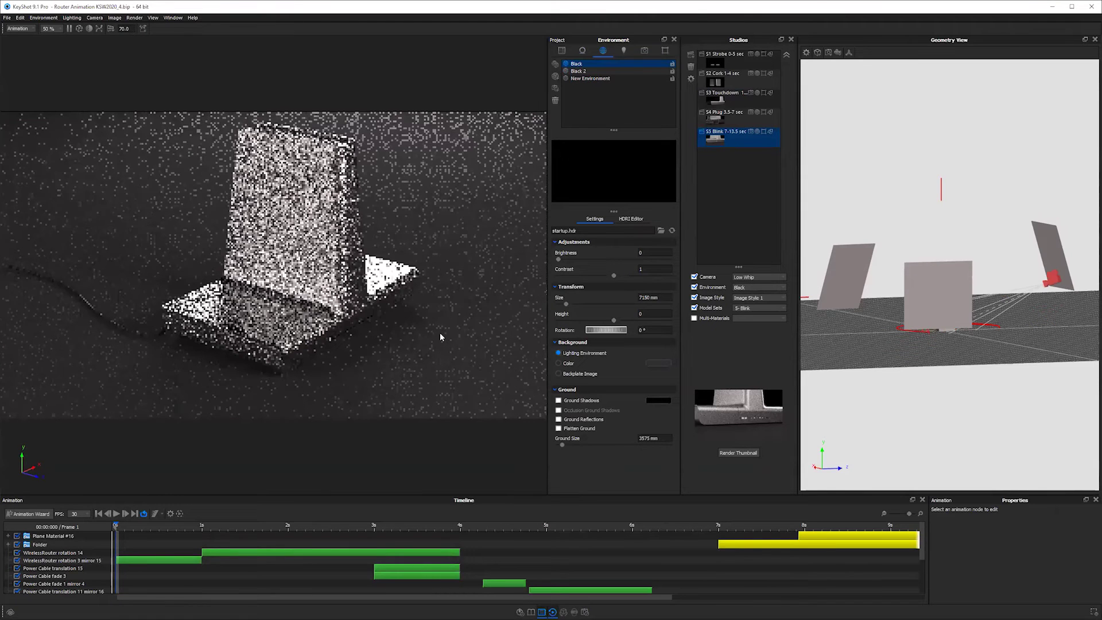
left_click(717, 122, "ctrl")
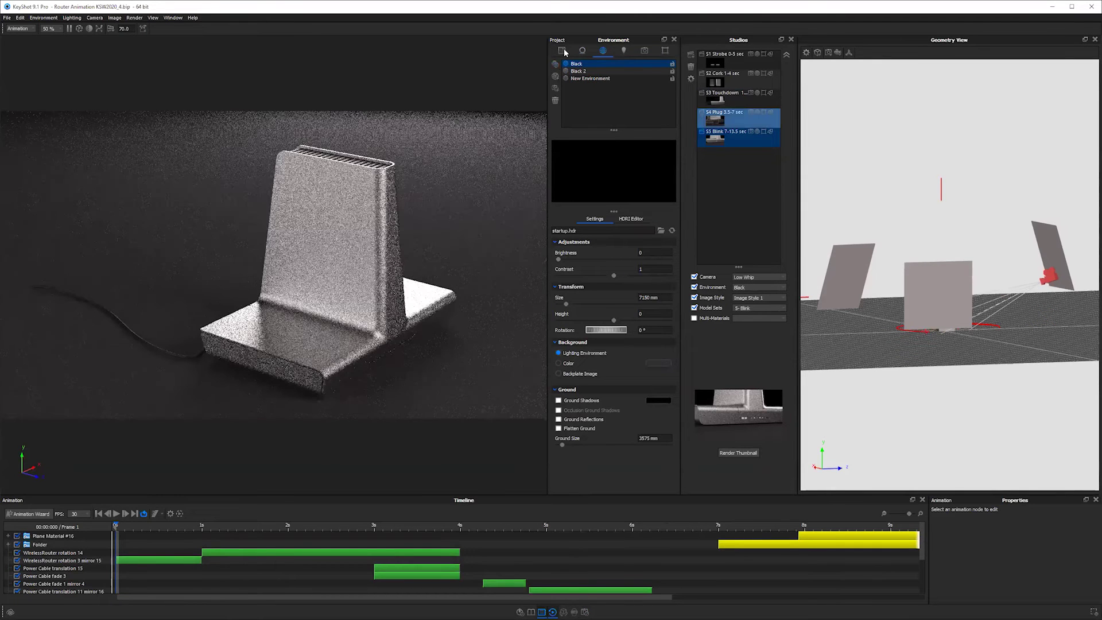
Step: Examine the Shadow Pass and 5- Blink model sets and view the lit router from a lower angle
left_click(570, 86)
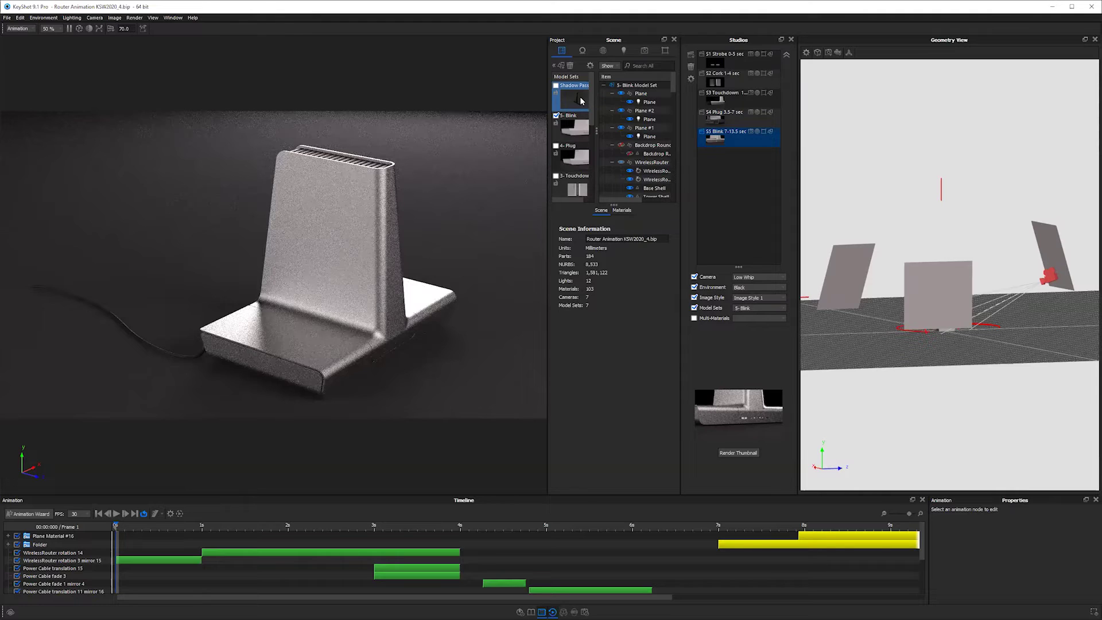
mouse_move(585, 105)
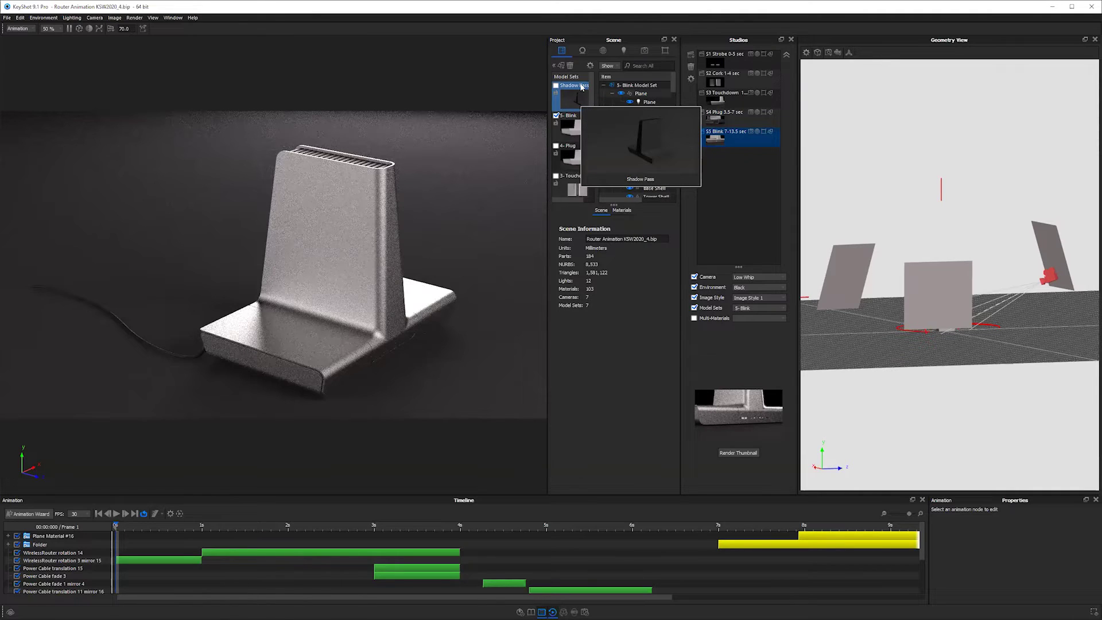
left_click(563, 138)
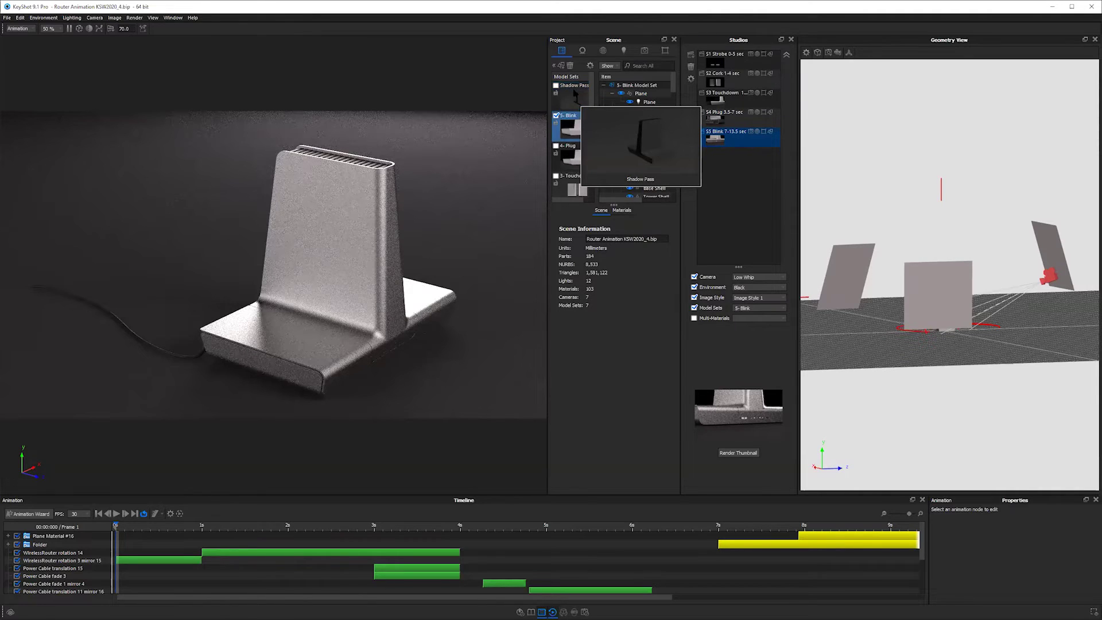
left_click(577, 96)
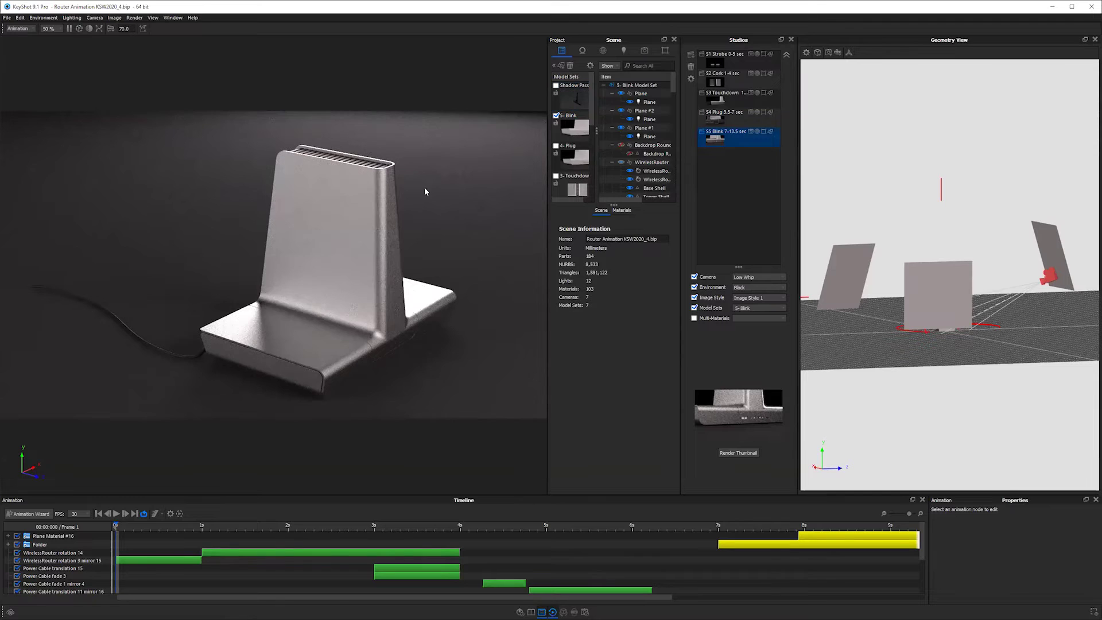
left_click_drag(370, 247, 436, 260)
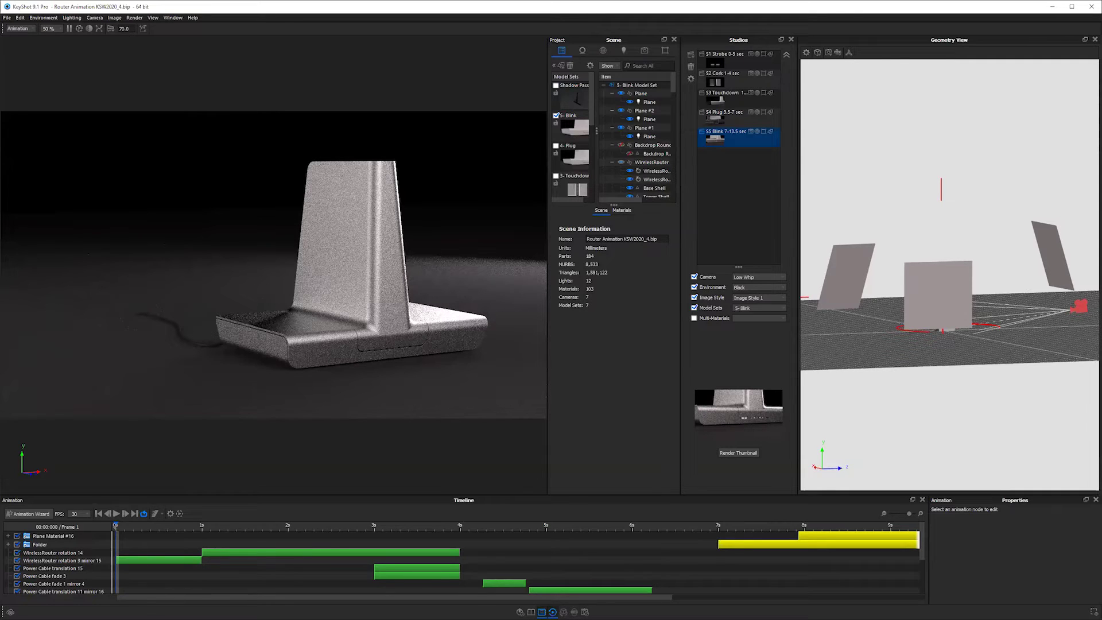
key("alt+Tab")
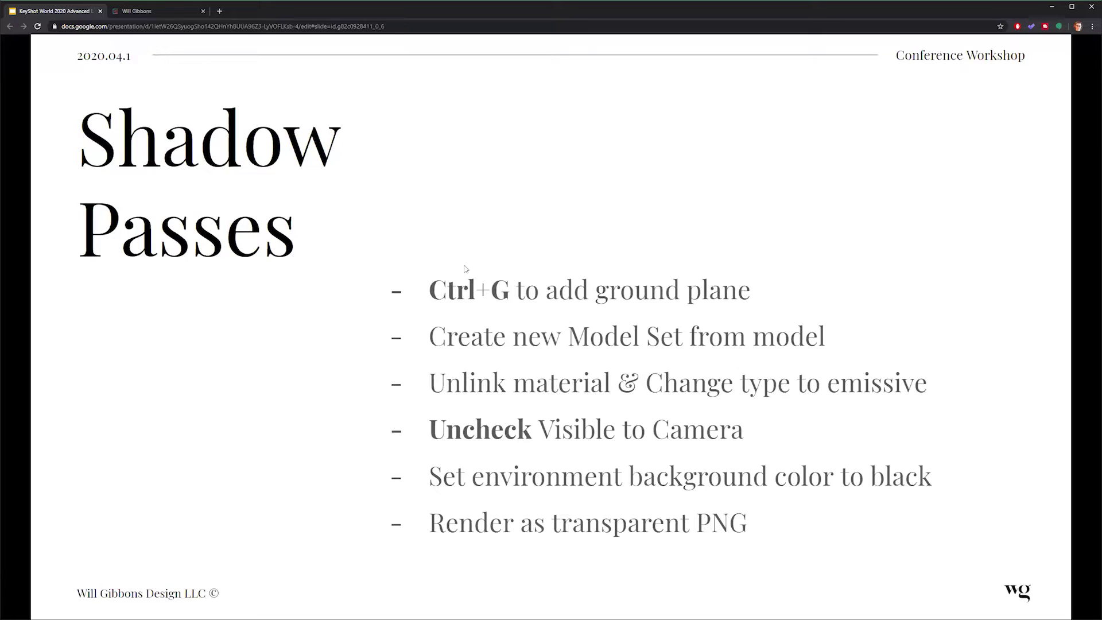
key("Right")
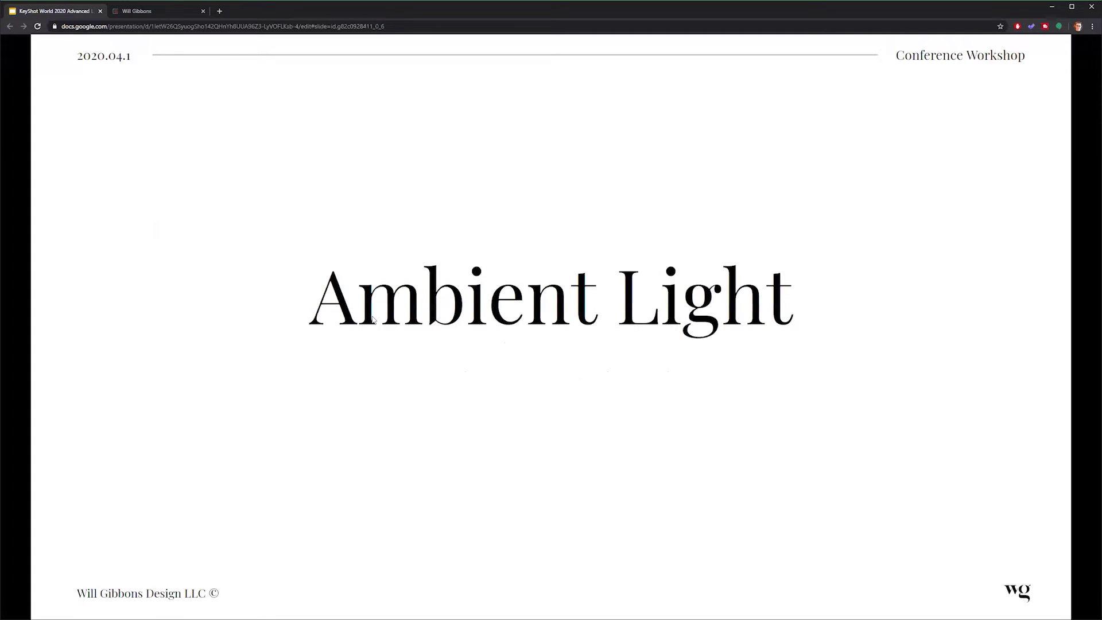
key("Right")
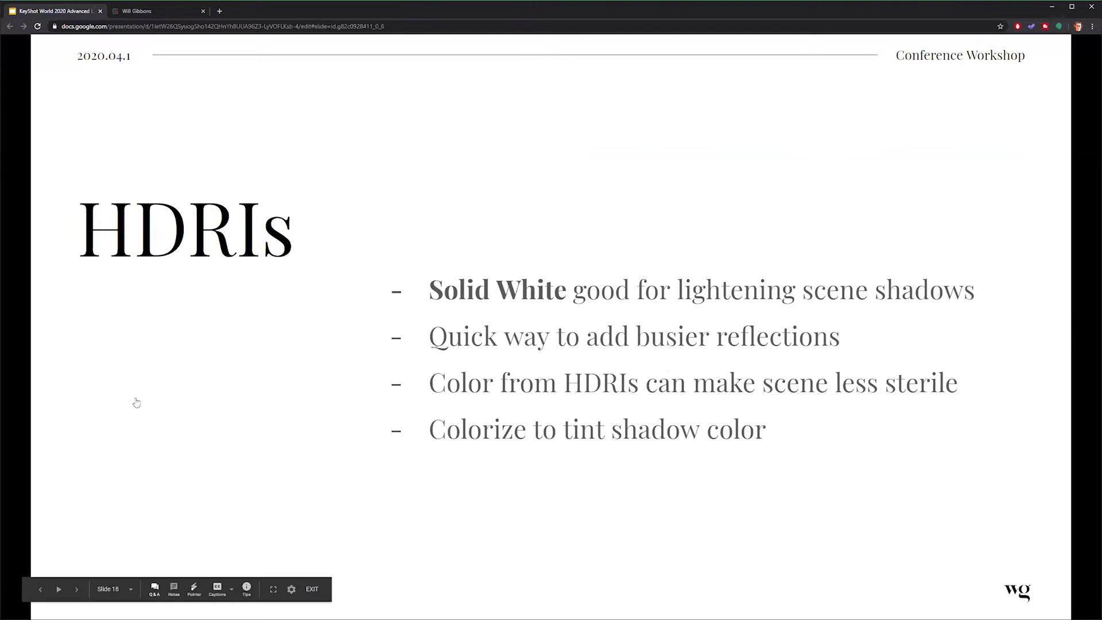
left_click(115, 589)
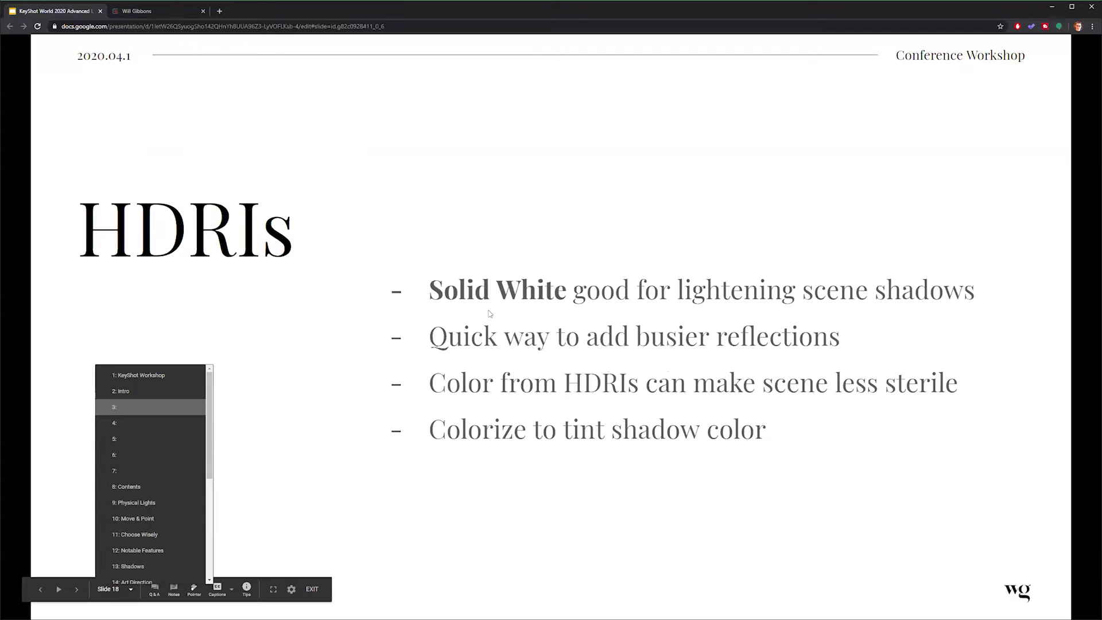
key("Right")
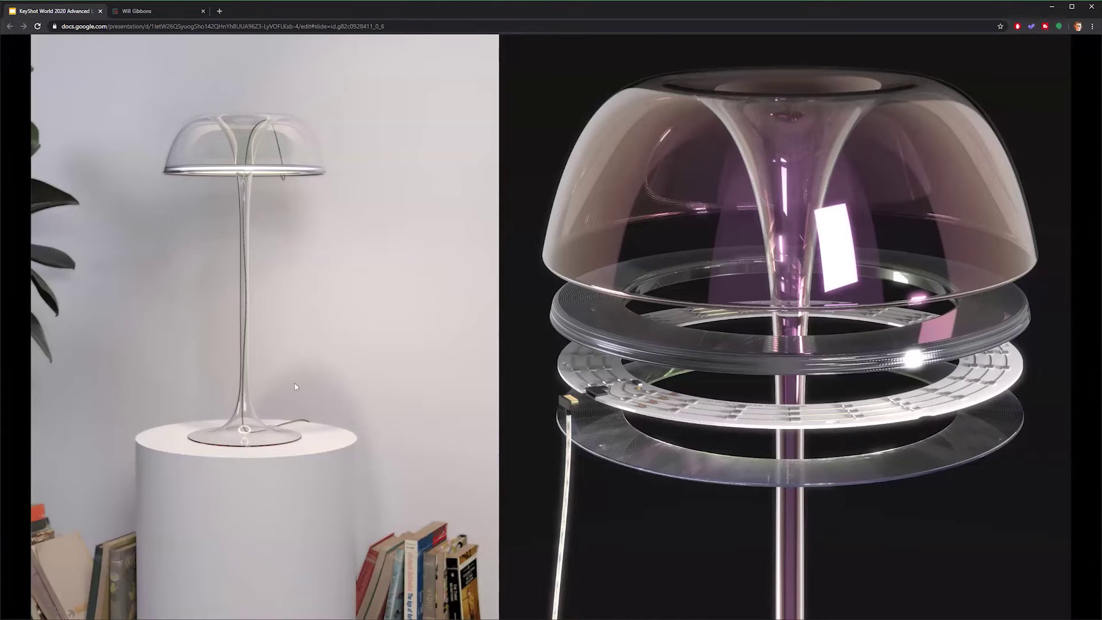
key("Right")
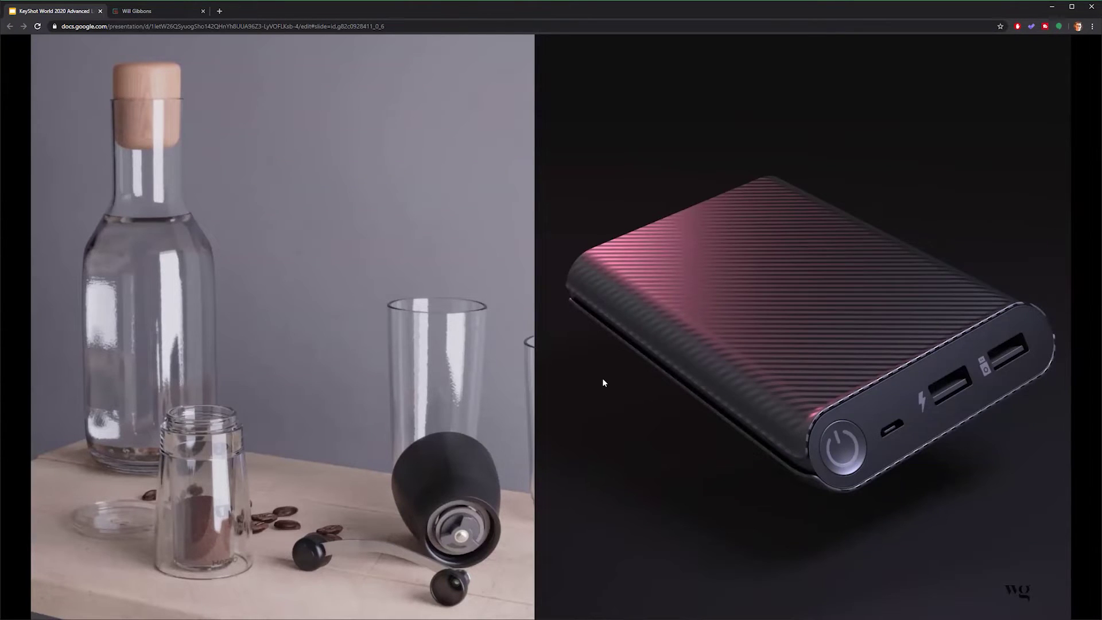
left_click(389, 339)
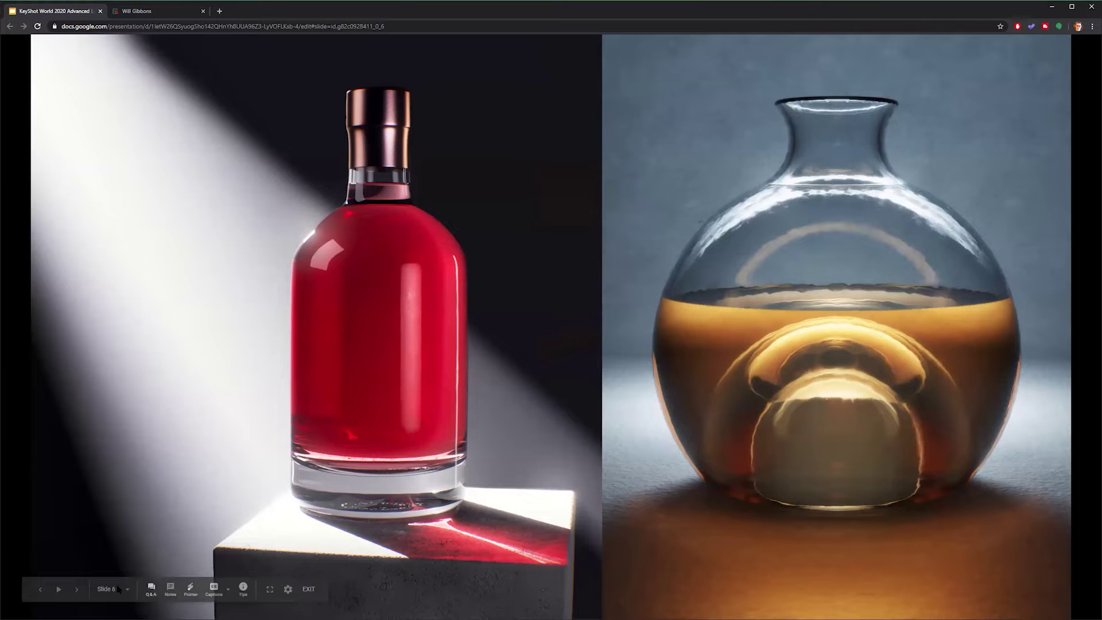
left_click(123, 589)
scroll(150, 489, "down", 3)
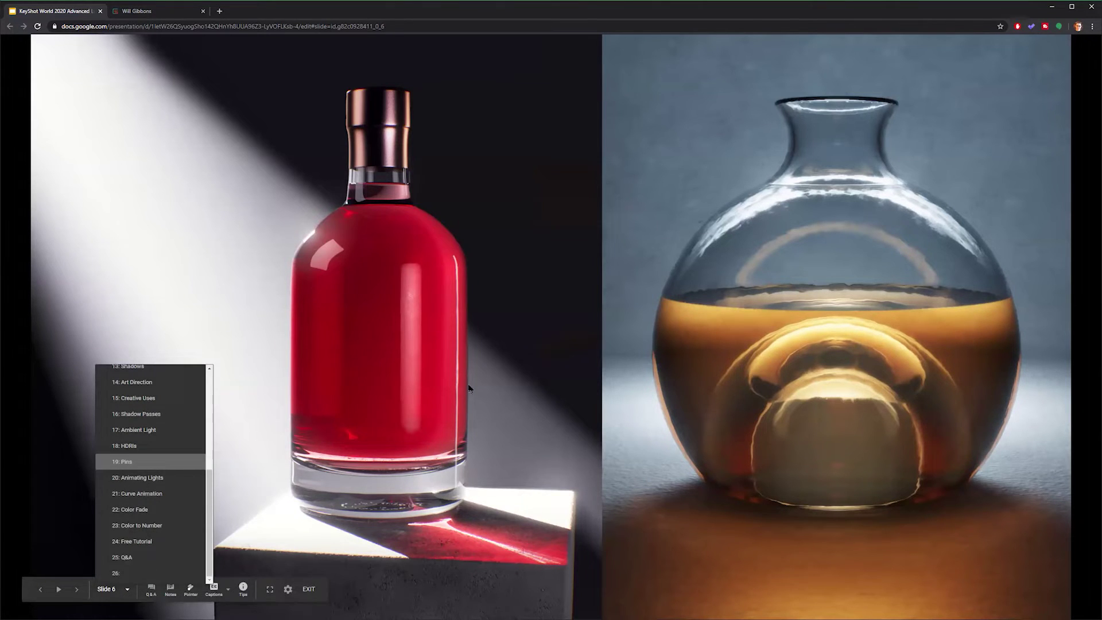
left_click(166, 445)
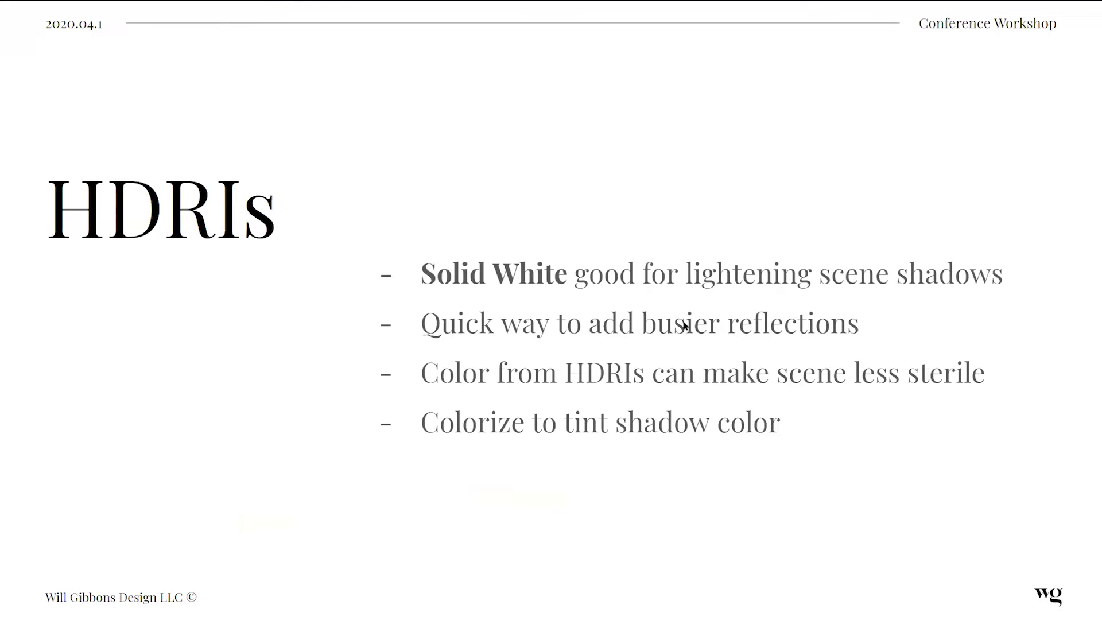
key("Right")
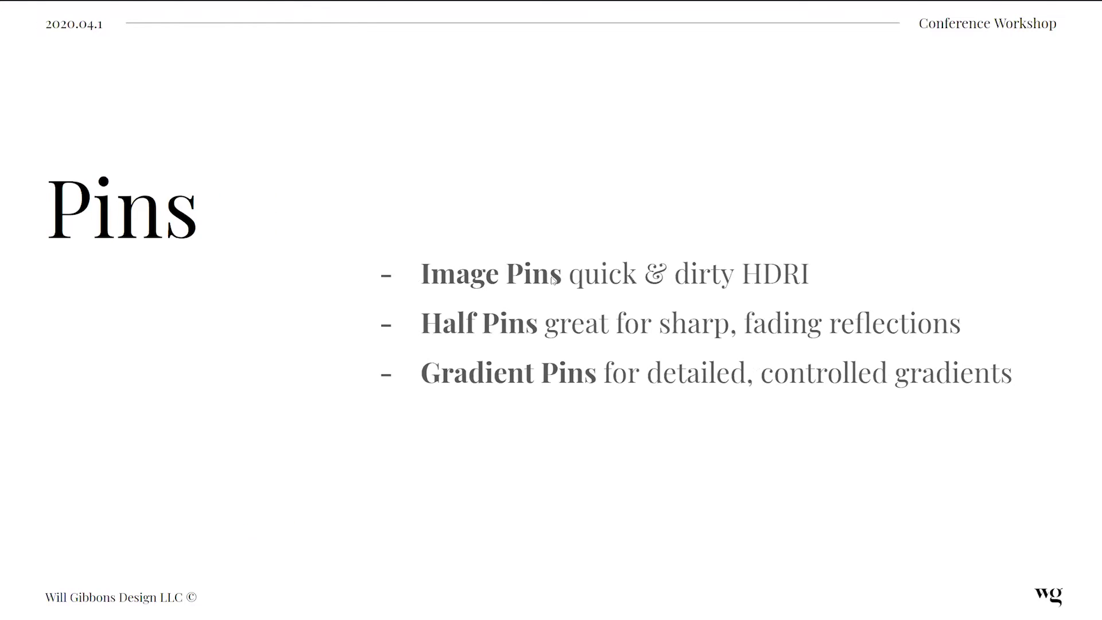
key("Left")
key("Right")
Step: Switch to KeyShot and hide the three Plane area lights in the 5- Blink model set
key("alt+Tab")
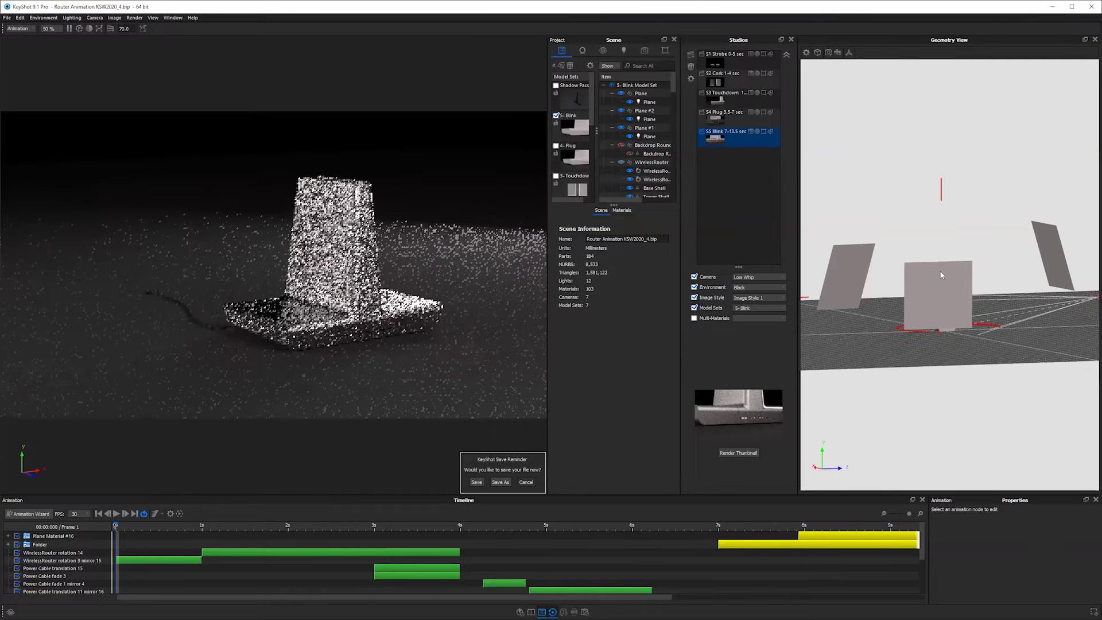
left_click(629, 93)
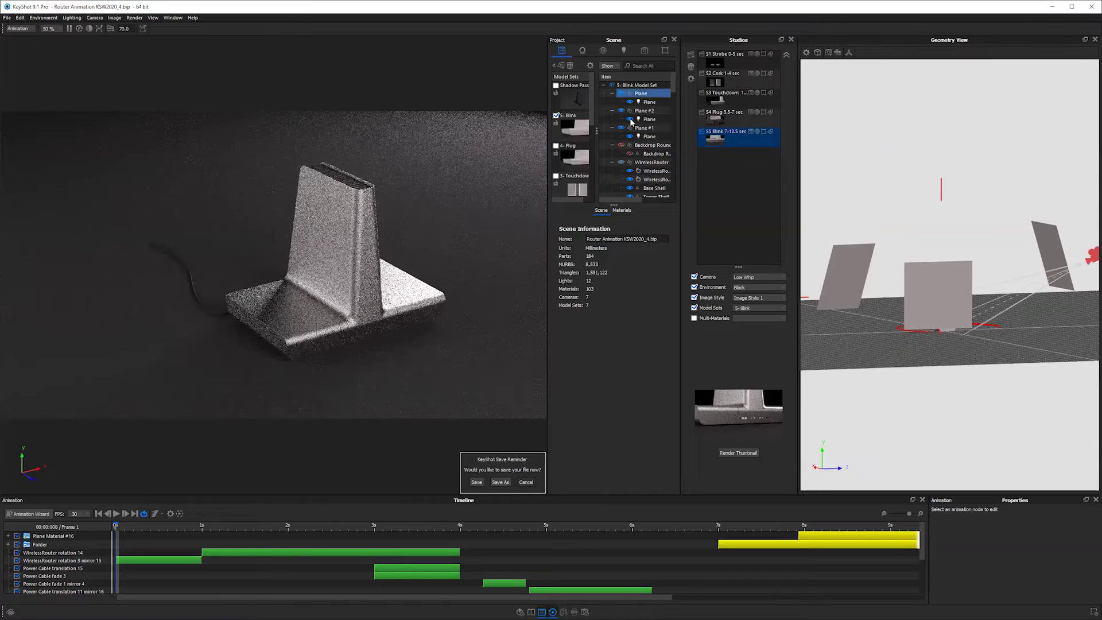
left_click(629, 119)
left_click(629, 137)
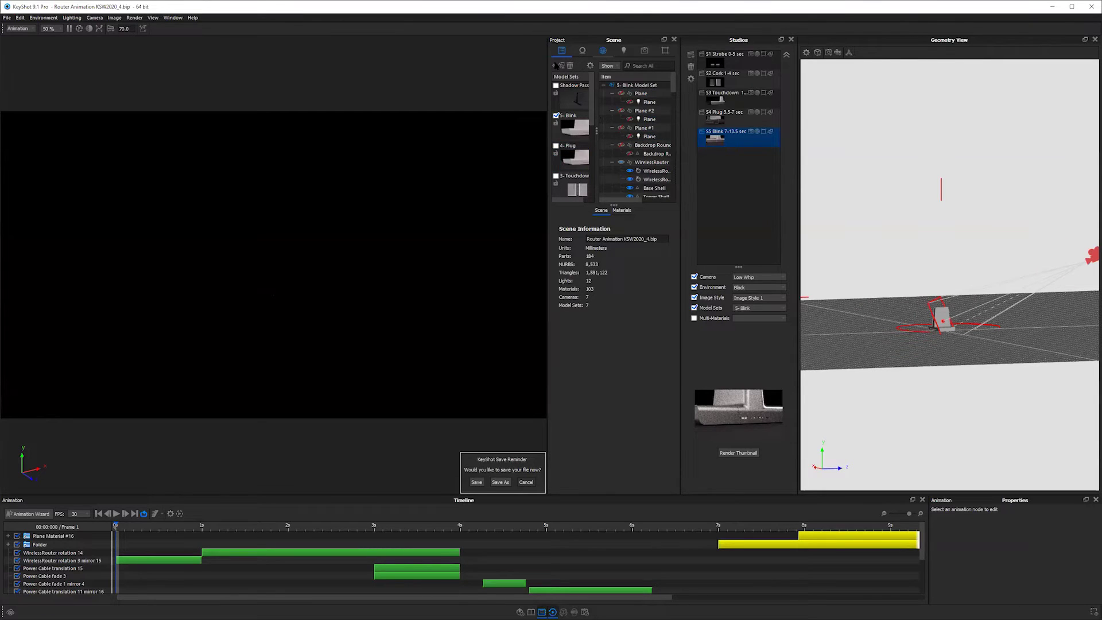
Step: Activate the last New Environment in the list and set its brightness to 1
left_click(602, 51)
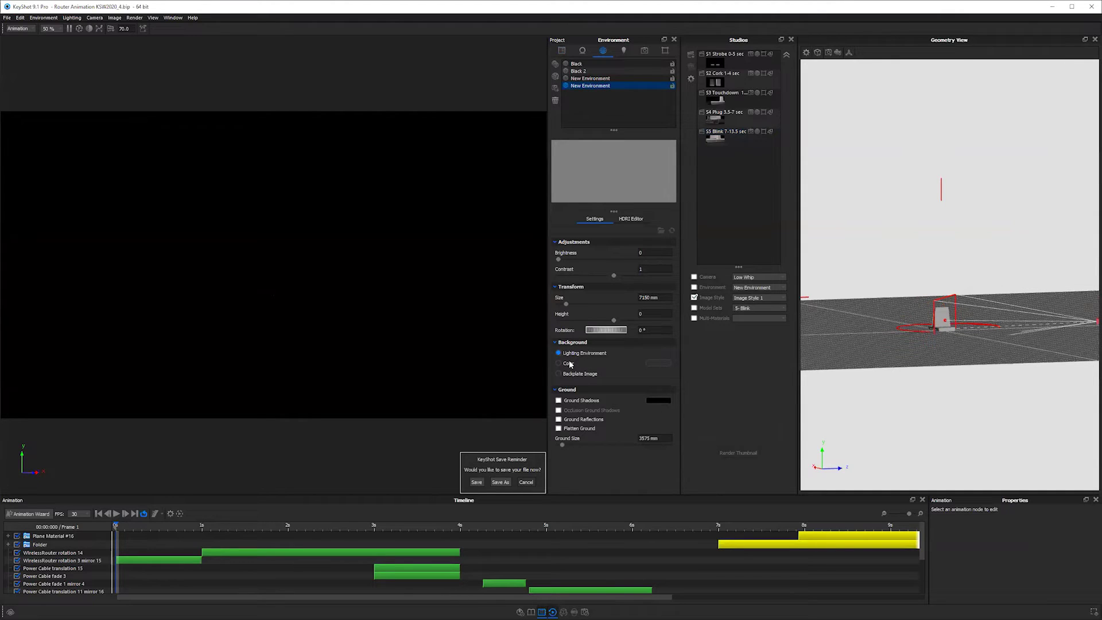
left_click(654, 253)
type("1")
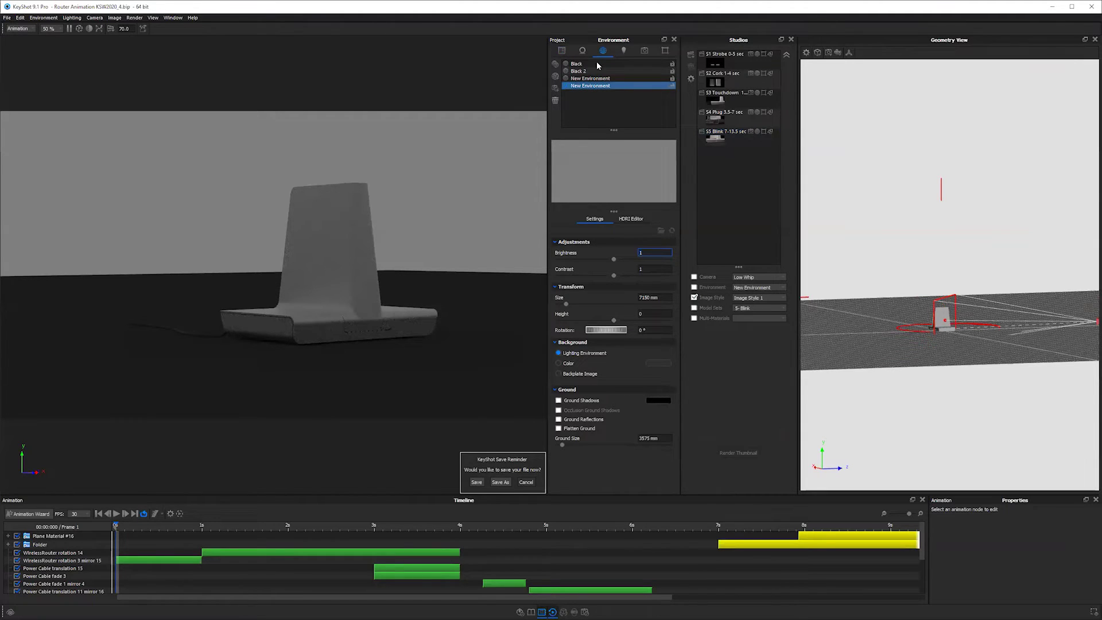
left_click(605, 77, "ctrl")
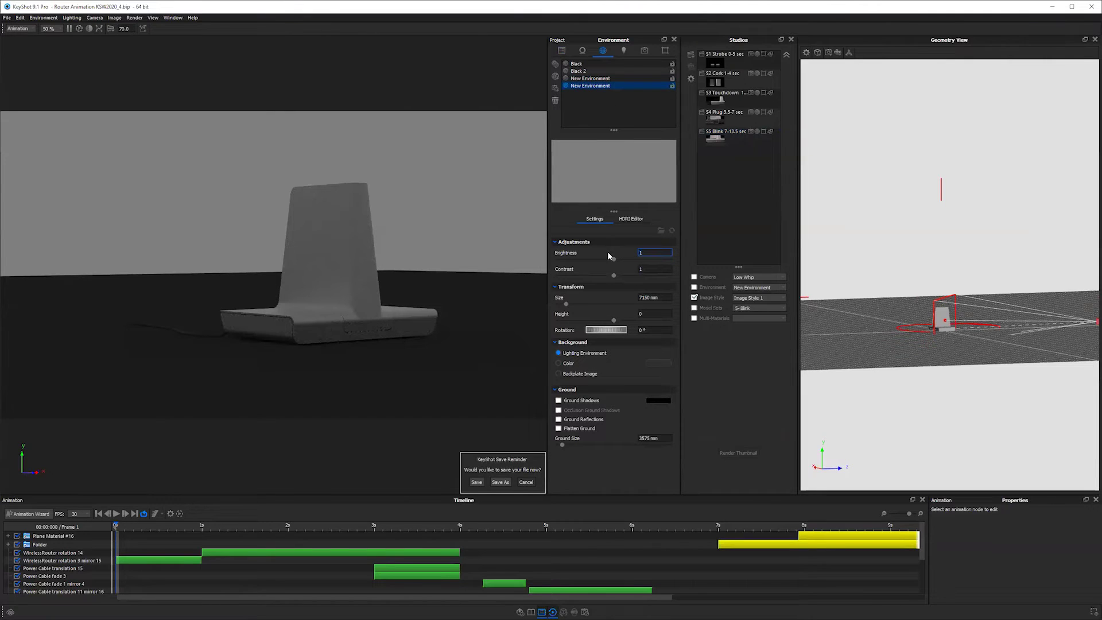
Step: Add a circular pin to the active environment in the HDRI Editor
left_click_drag(400, 292, 343, 233)
scroll(350, 260, "up", 3)
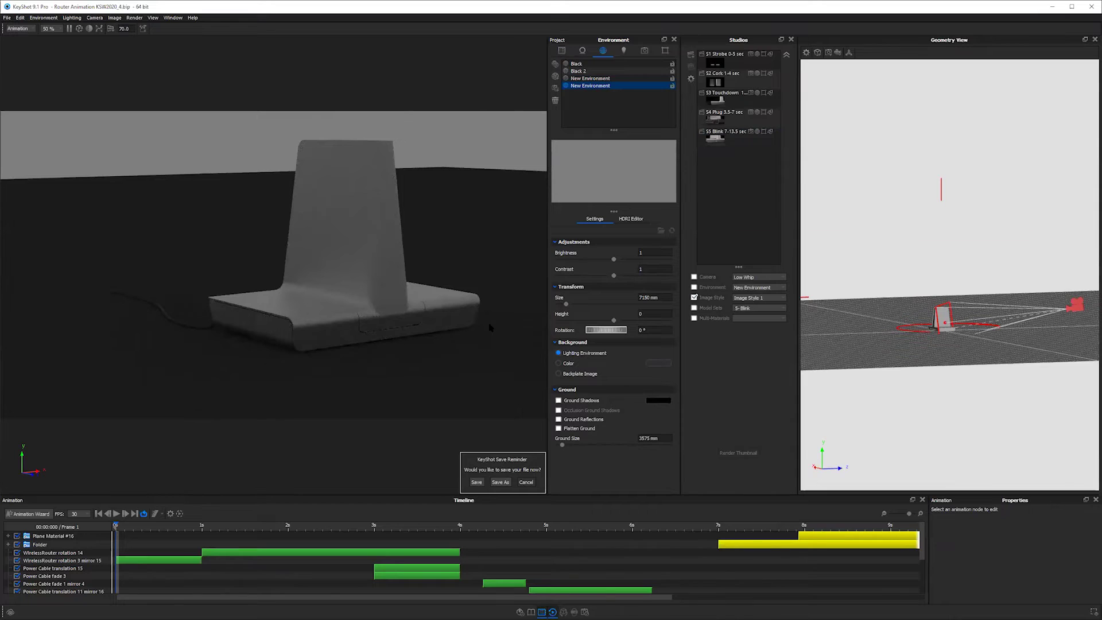
left_click_drag(307, 340, 342, 228)
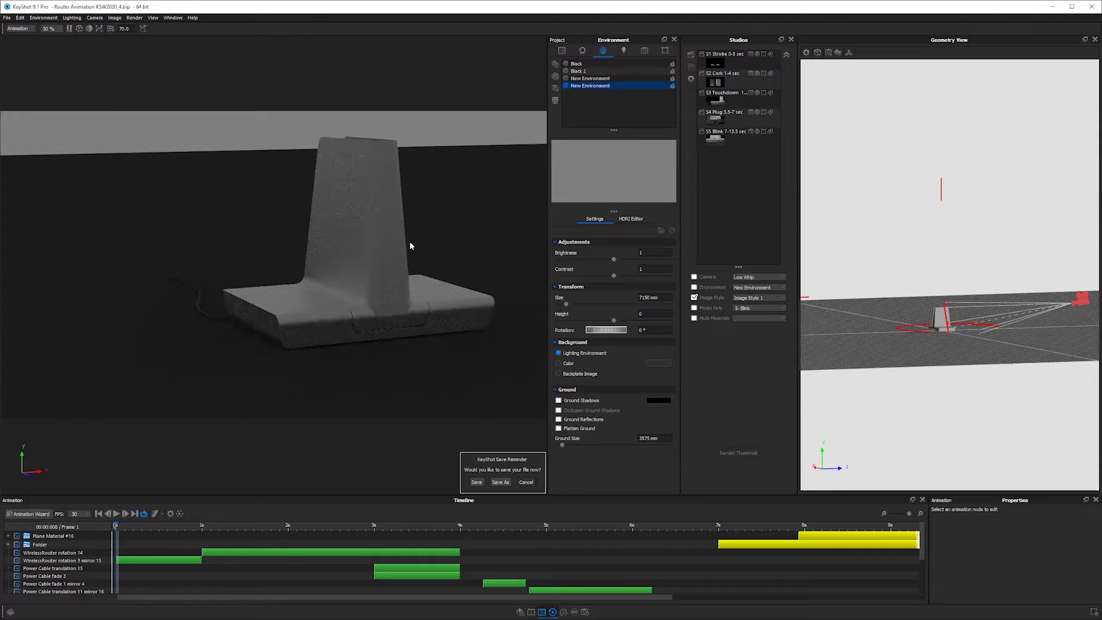
left_click_drag(409, 245, 356, 265)
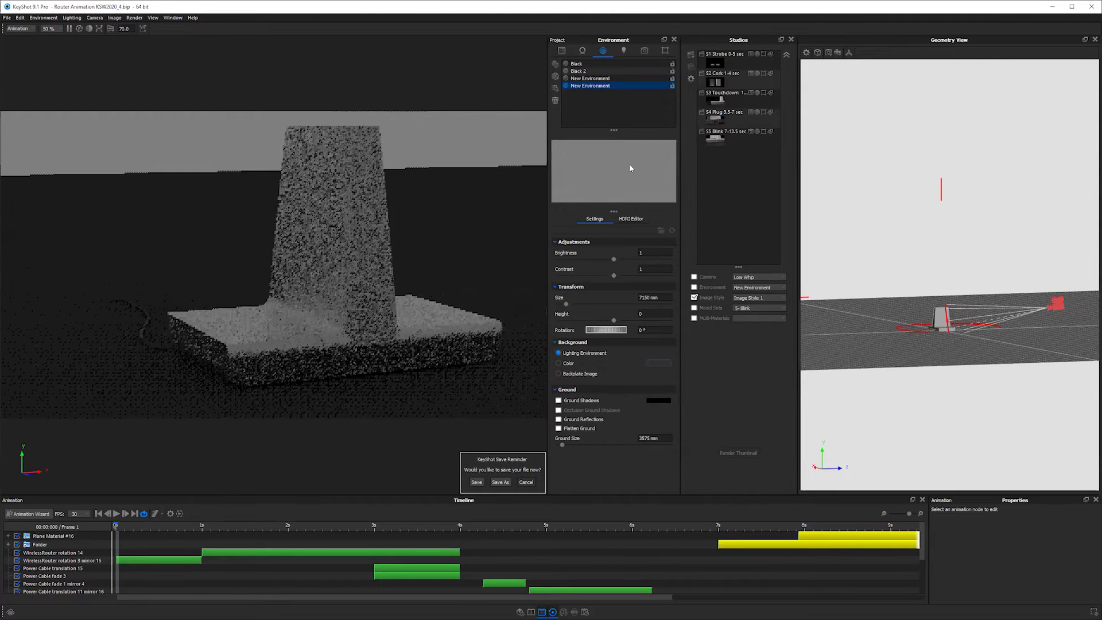
scroll(473, 186, "down", 2)
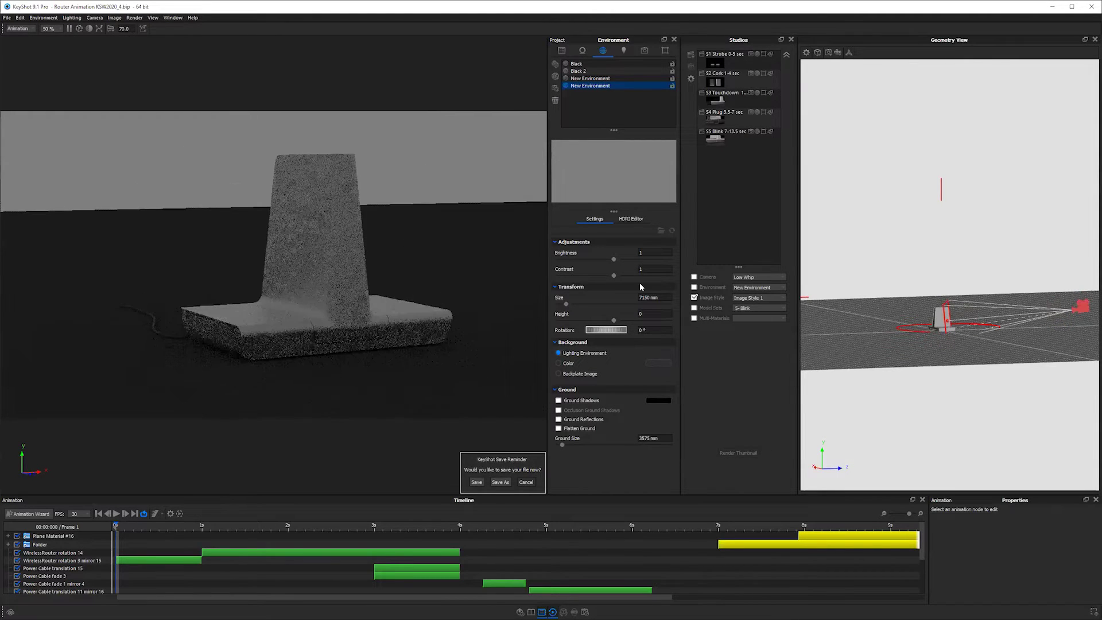
left_click(631, 218)
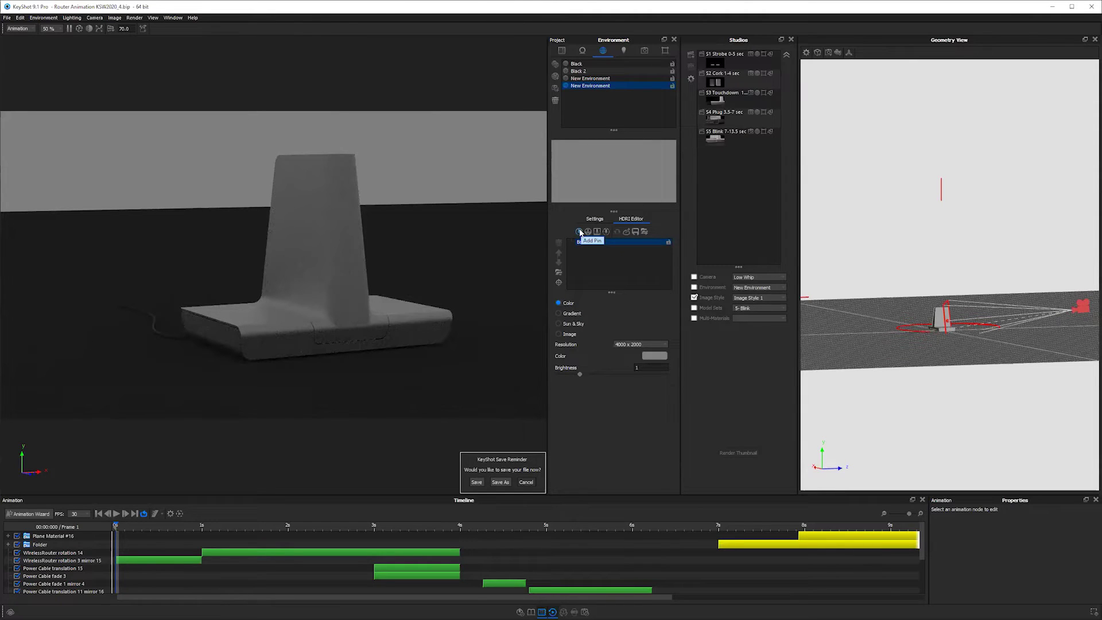
left_click(579, 231)
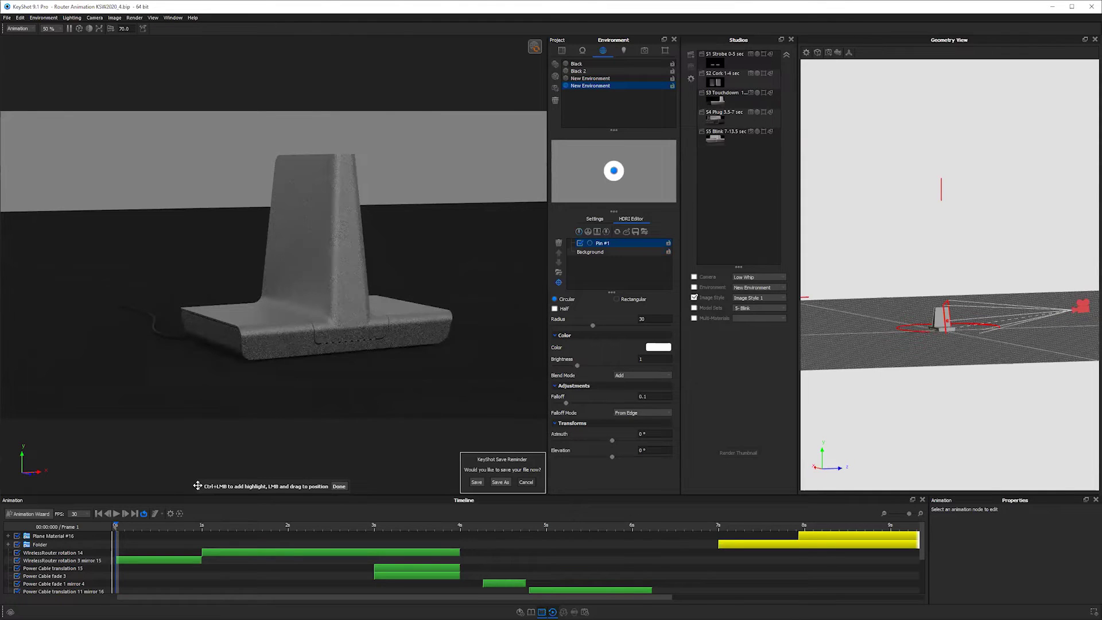
left_click_drag(283, 60, 283, 60)
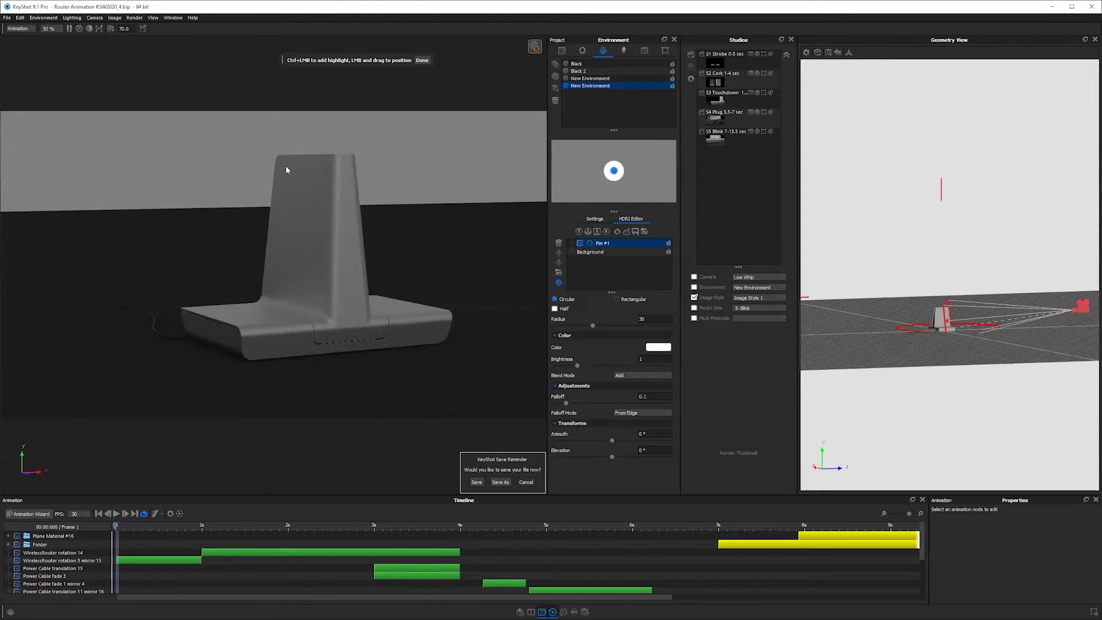
Step: Reposition the circular pin's highlight onto the router tower's broad side face, at about 152.5° azimuth and 3.9° elevation
left_click(349, 236)
left_click_drag(402, 314, 392, 302)
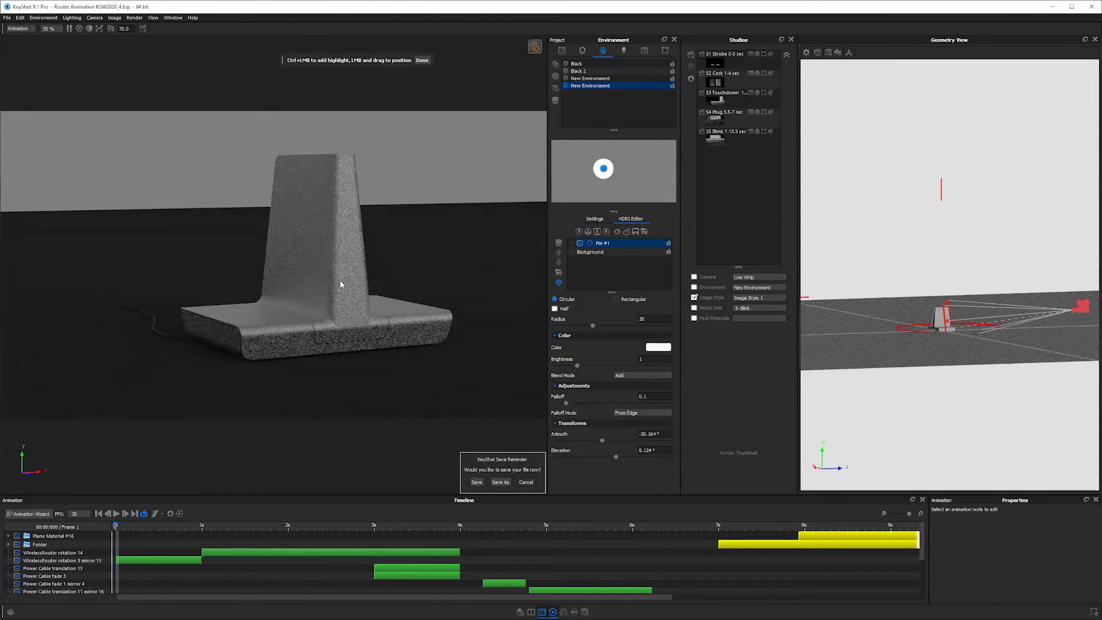
left_click(318, 215)
left_click(302, 166)
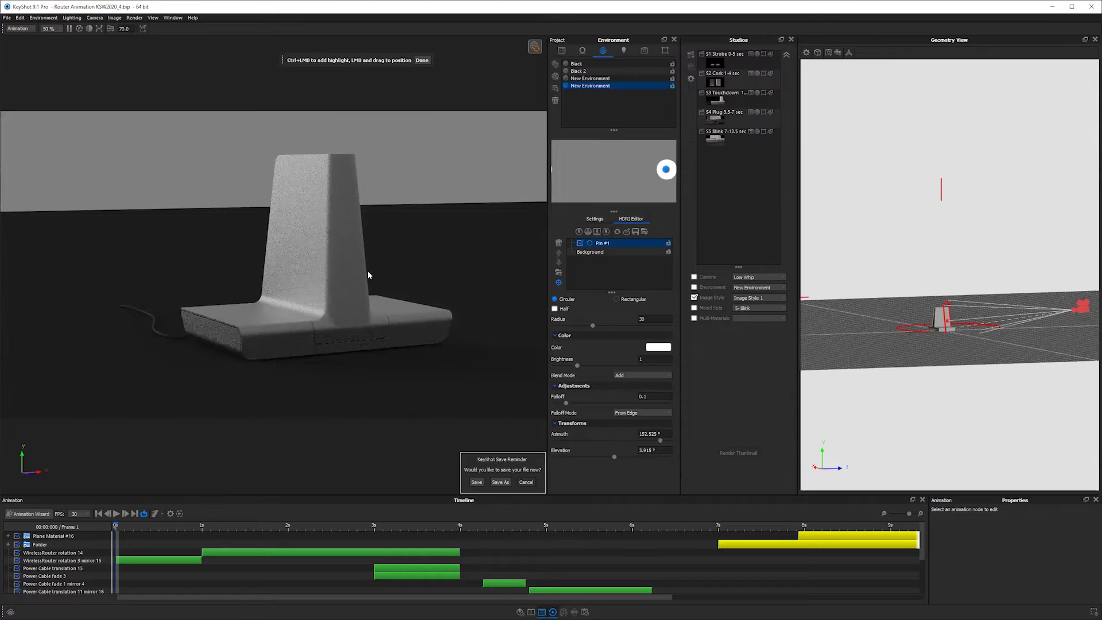
Step: Add a second highlight pin on the router base and make it rectangular with a size of 32.5
left_click(442, 315, "ctrl")
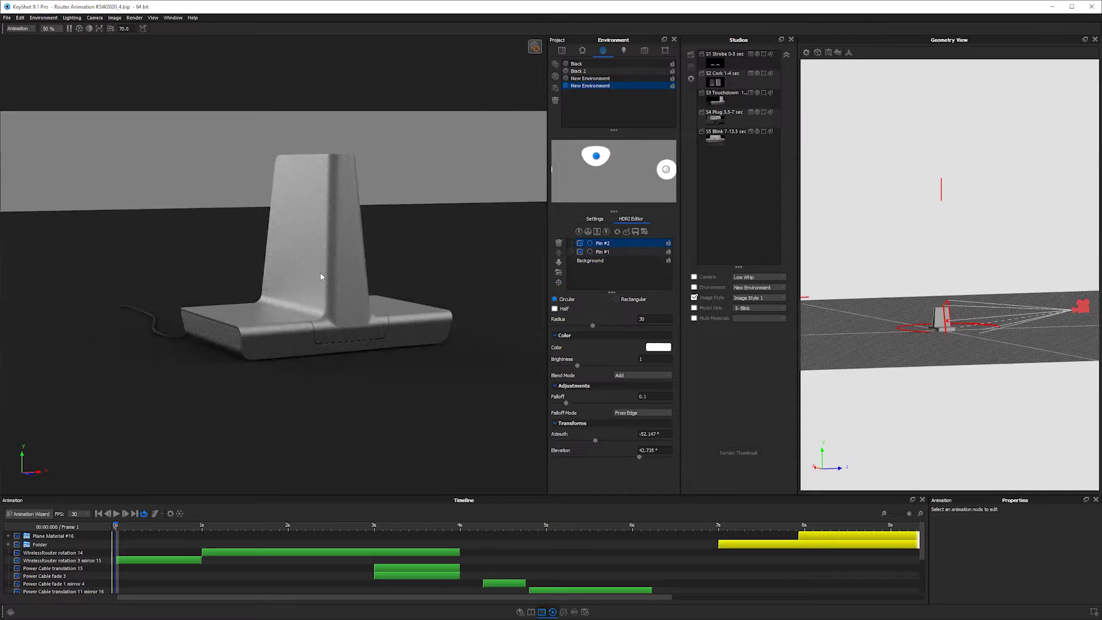
scroll(405, 239, "up", 3)
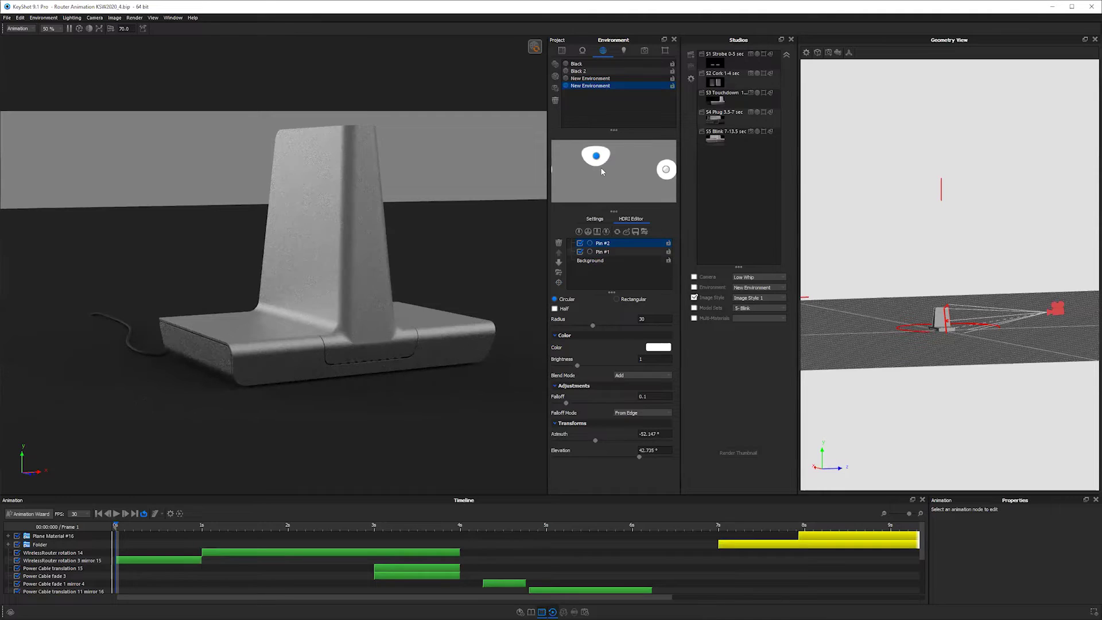
left_click(618, 302)
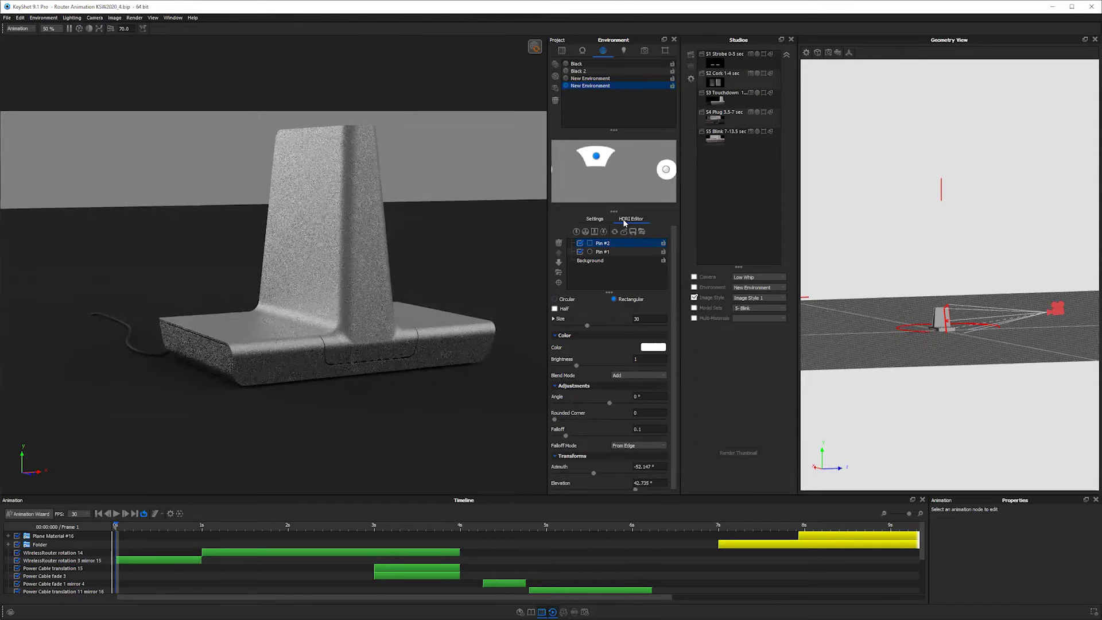
left_click_drag(585, 325, 574, 325)
left_click(589, 325)
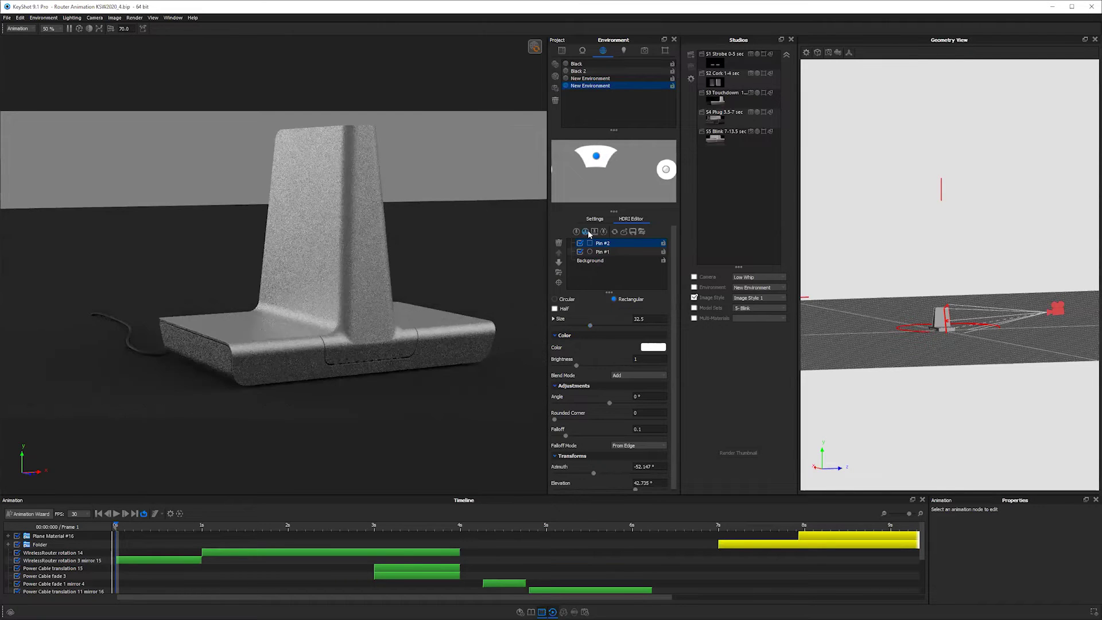
Step: Open the tower's Satin Textured AL Center Label material graph and disconnect the Noise (Texture) node from the Metal node's roughness
double_click(328, 235)
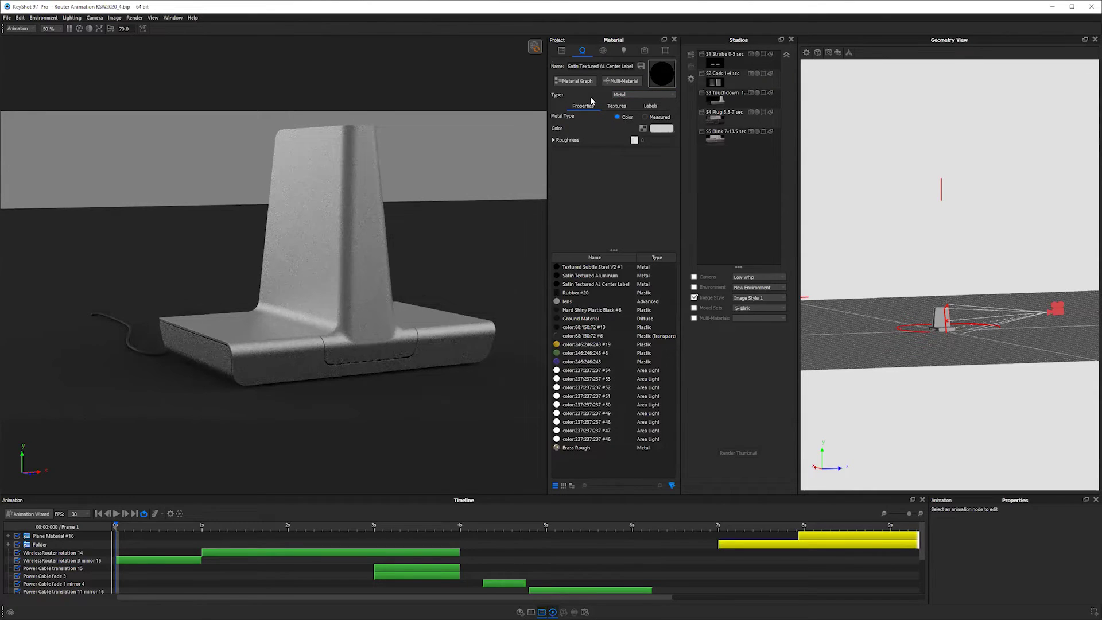
left_click(573, 80)
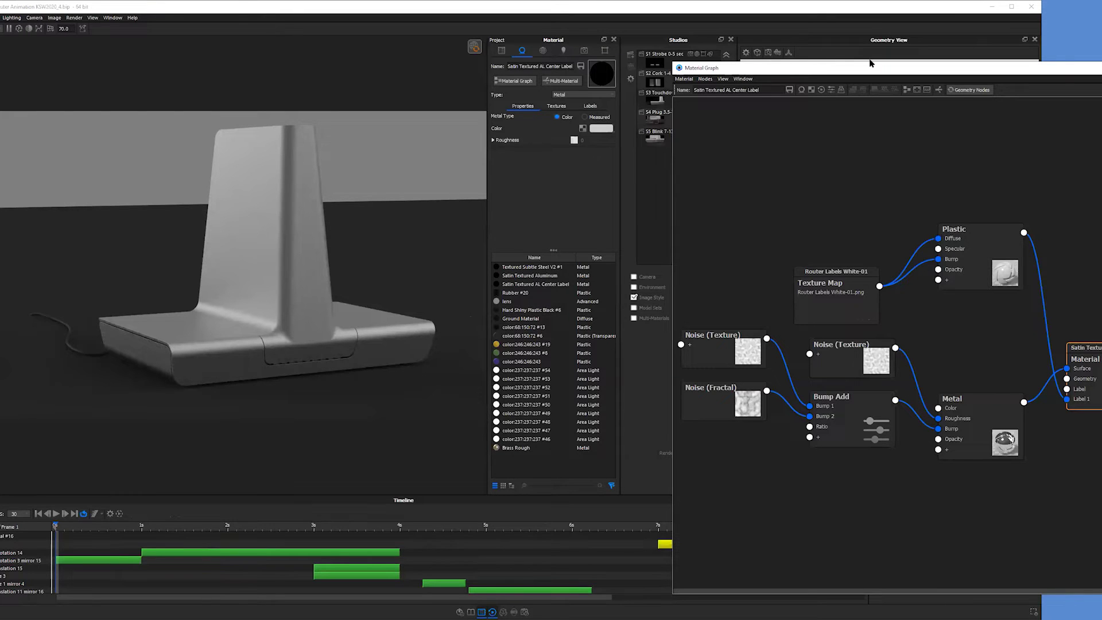
left_click_drag(869, 63, 793, 54)
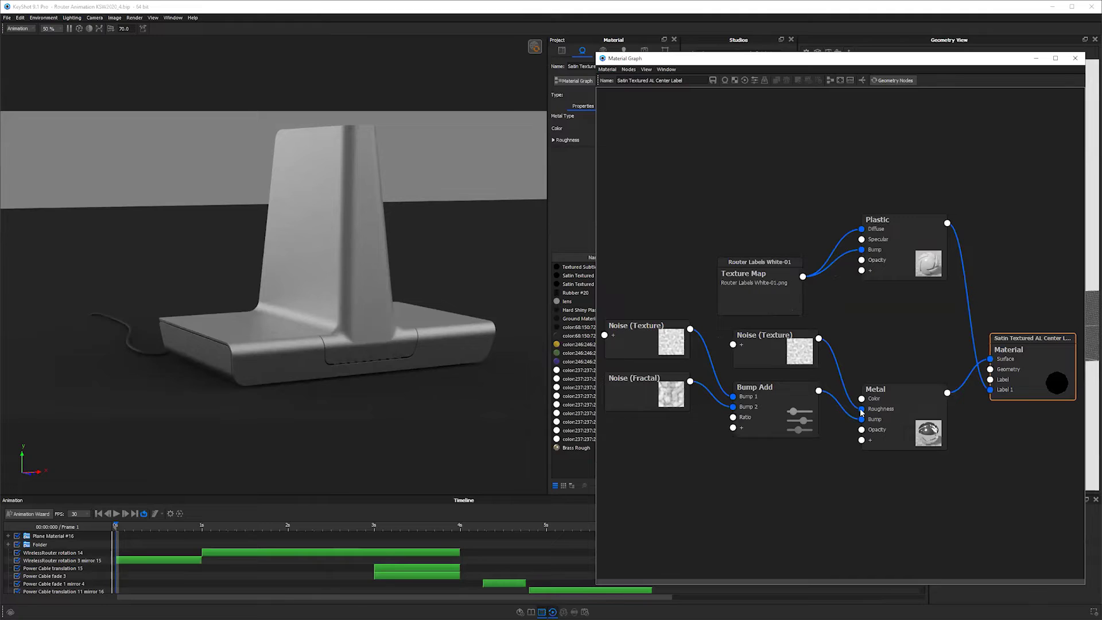
left_click(899, 408)
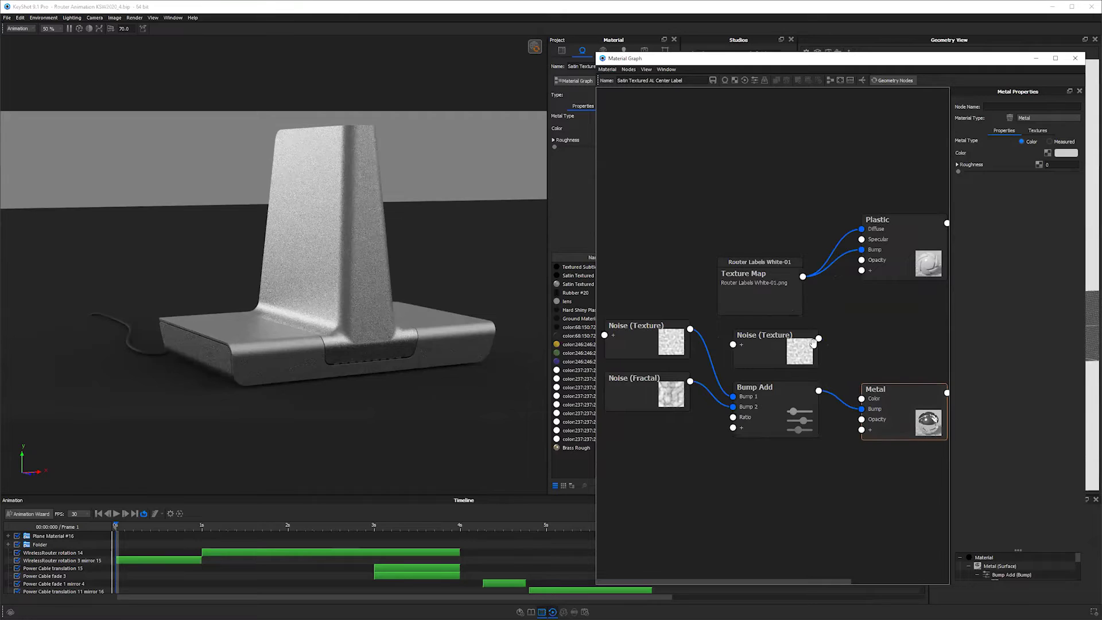
Step: Move the Texture Map and Plastic nodes away from the noise nodes, and close the material graph
left_click_drag(774, 291, 750, 259)
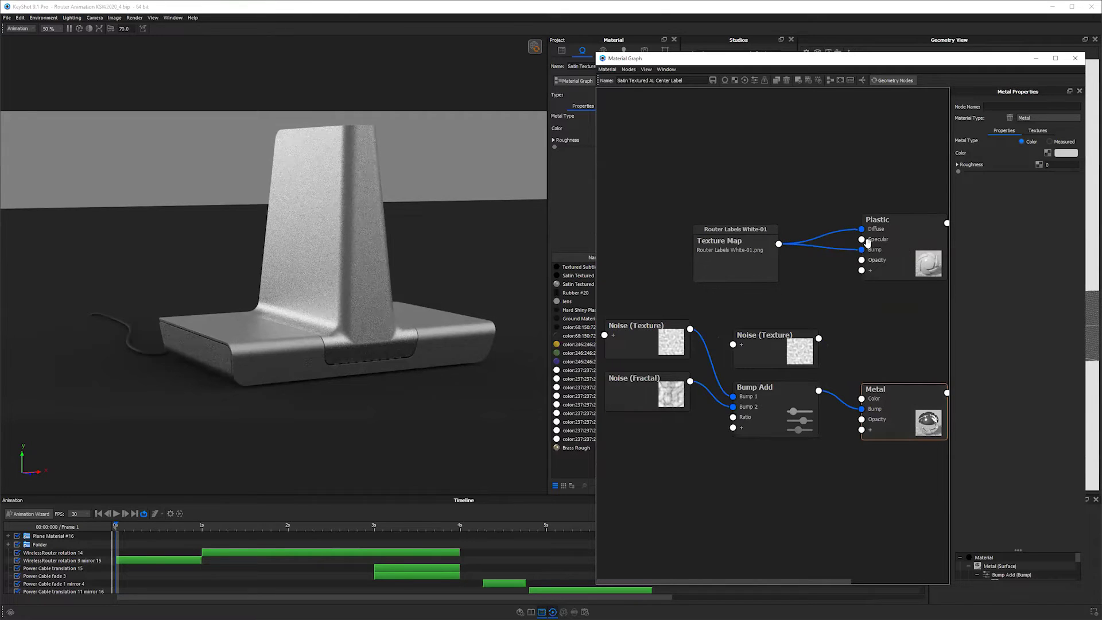
left_click_drag(877, 219, 836, 233)
left_click(855, 179)
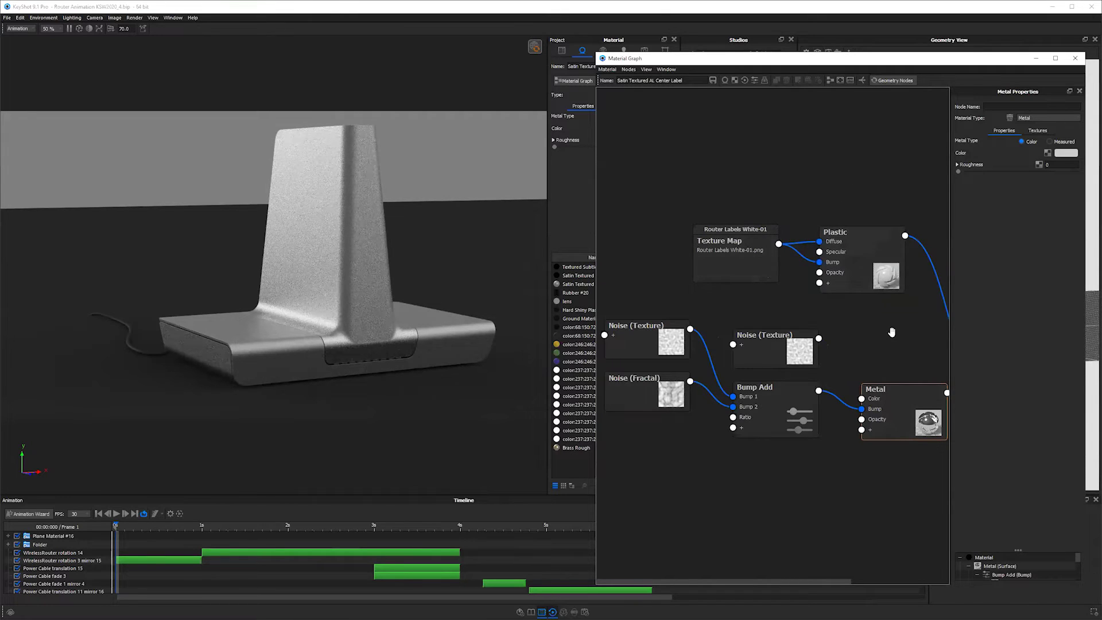
left_click(840, 81)
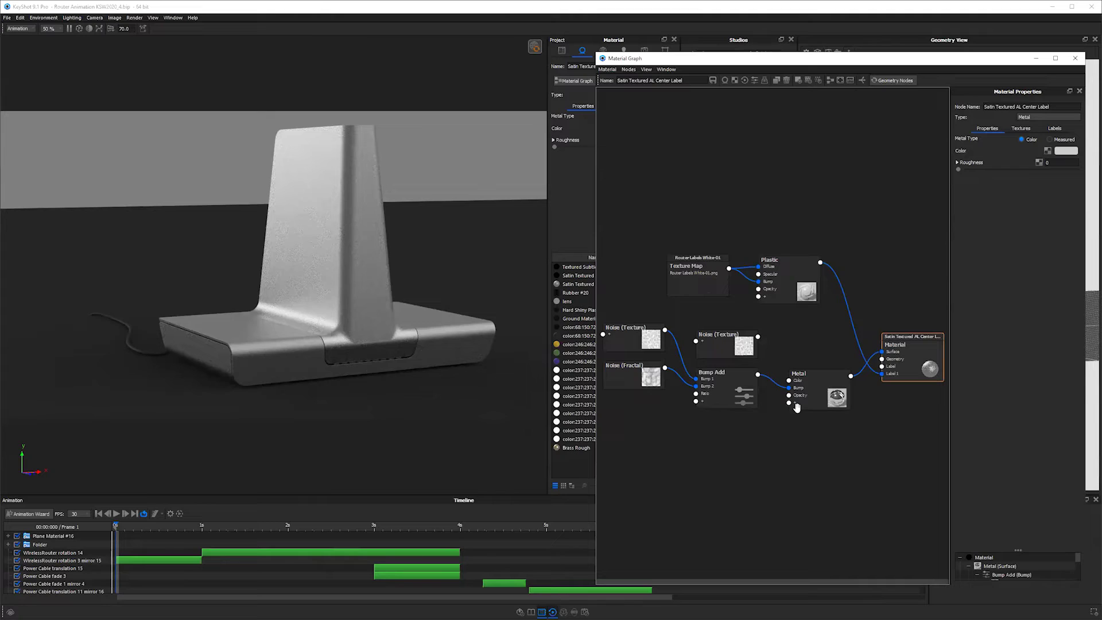
left_click(806, 397)
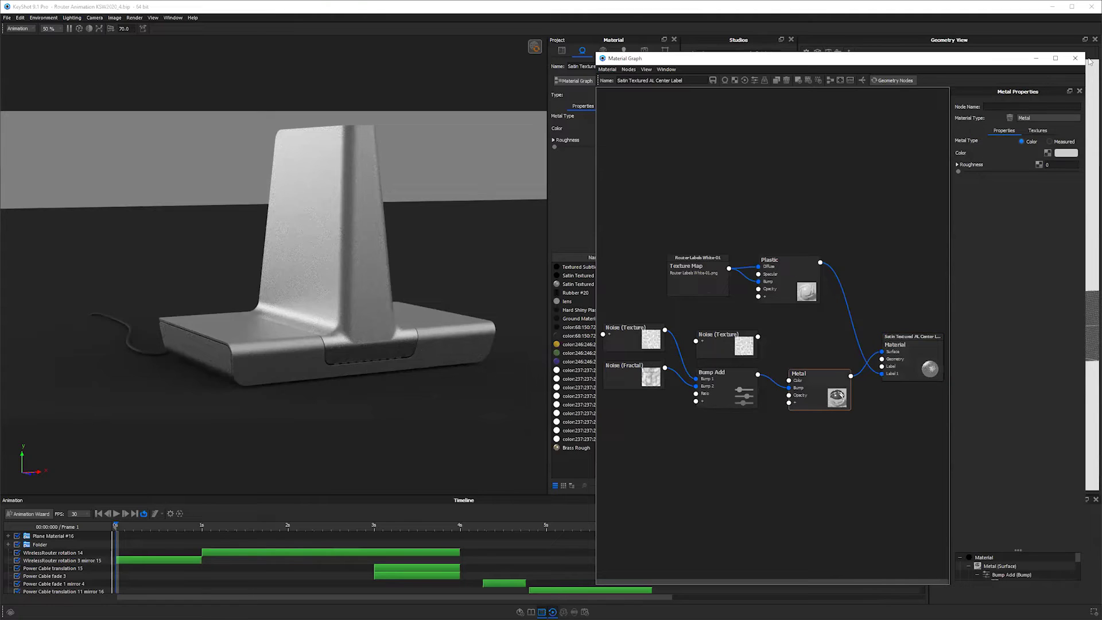
left_click(597, 141)
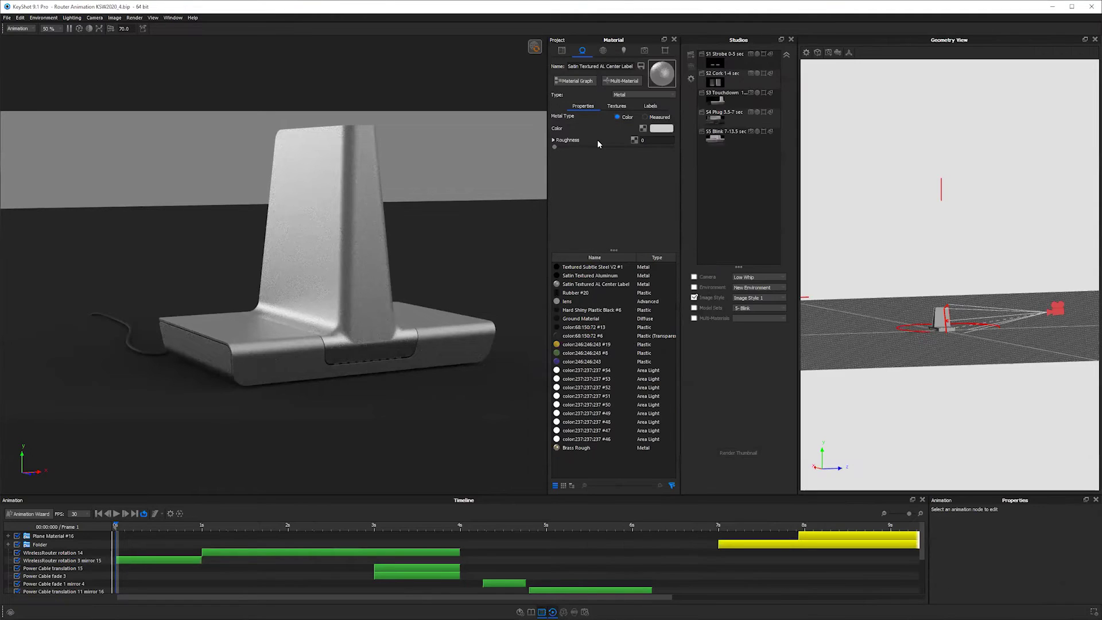
Step: Turn off the Bump Add texture on the tower's metal material and set its roughness to 0.02
left_click(616, 106)
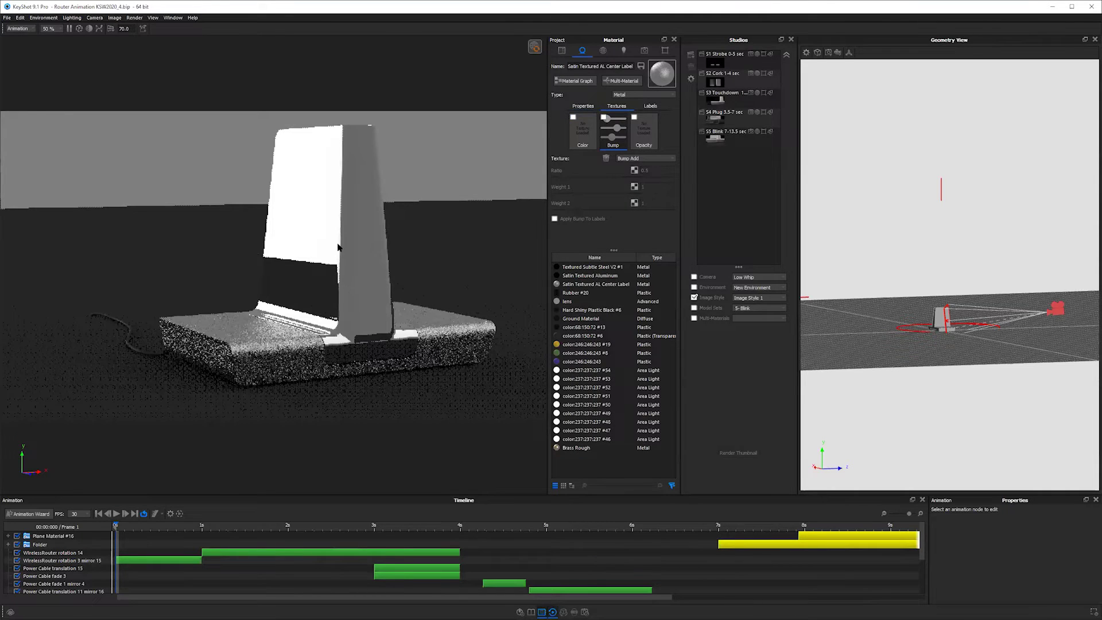
left_click(582, 106)
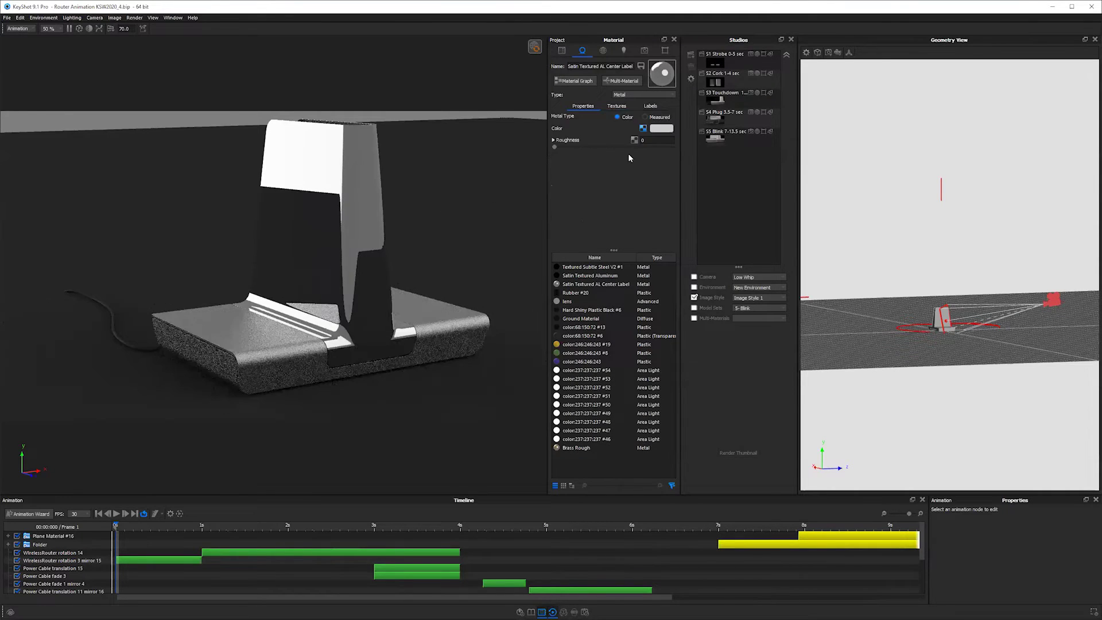
type(".05")
key("Return")
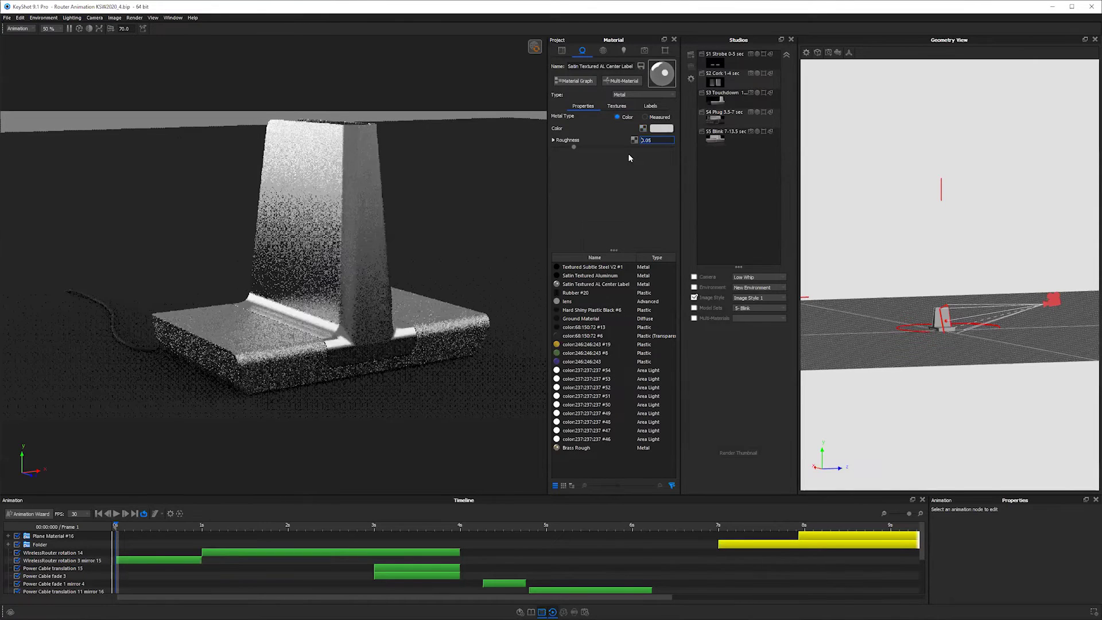
type(".0")
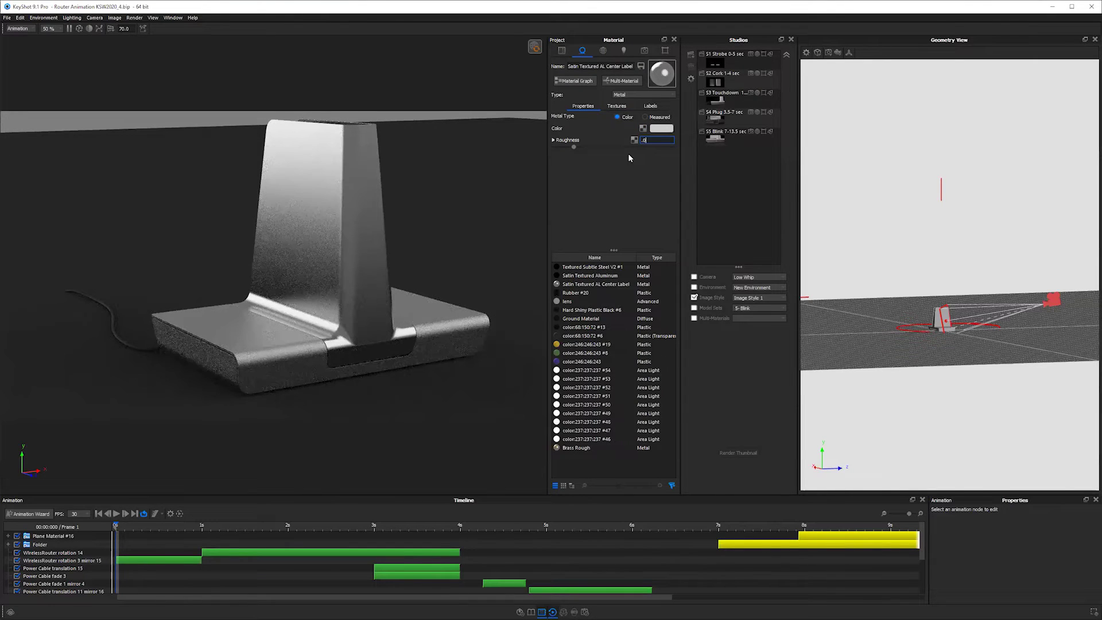
key("Return")
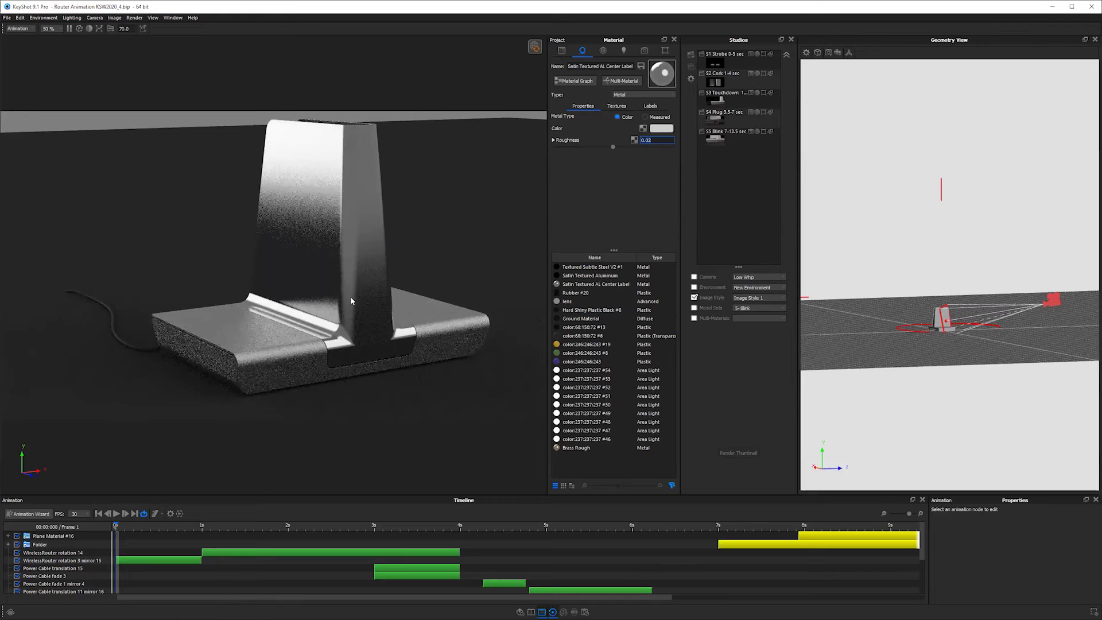
Step: Make Pin #1 a narrow rectangular pin with an X size of 3.5 and a Y size of 58.4
left_click_drag(350, 296, 298, 293)
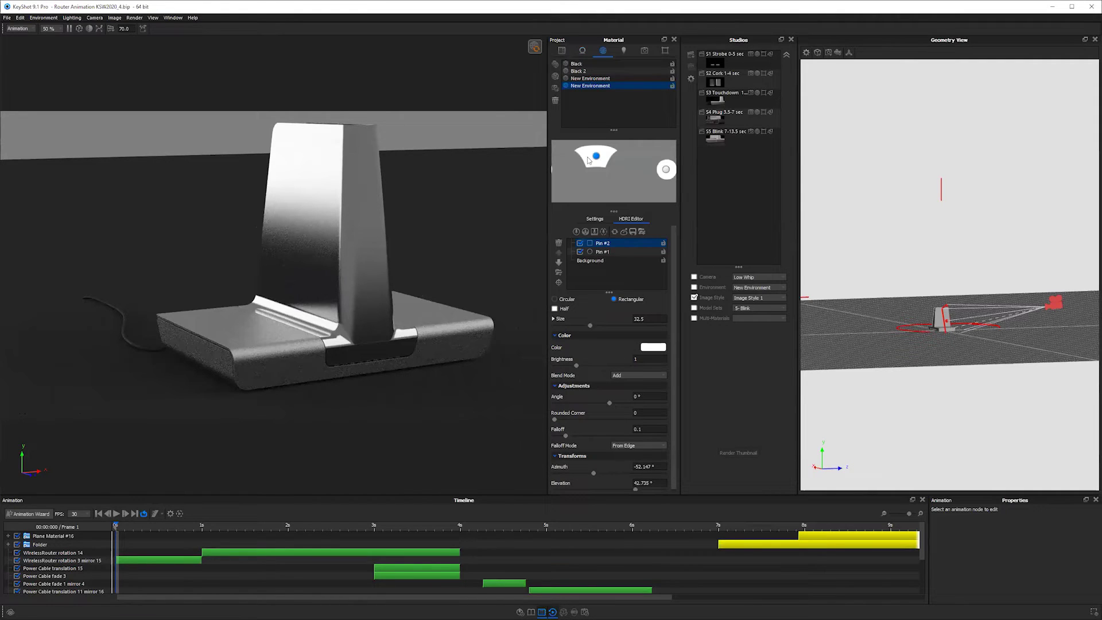
left_click(666, 169)
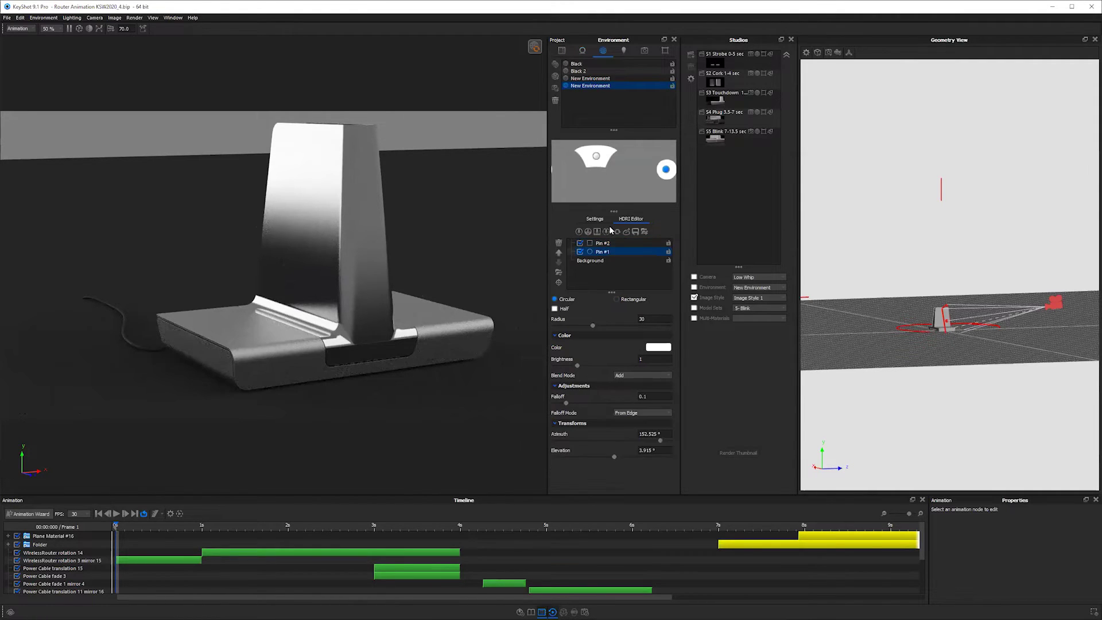
left_click(615, 299)
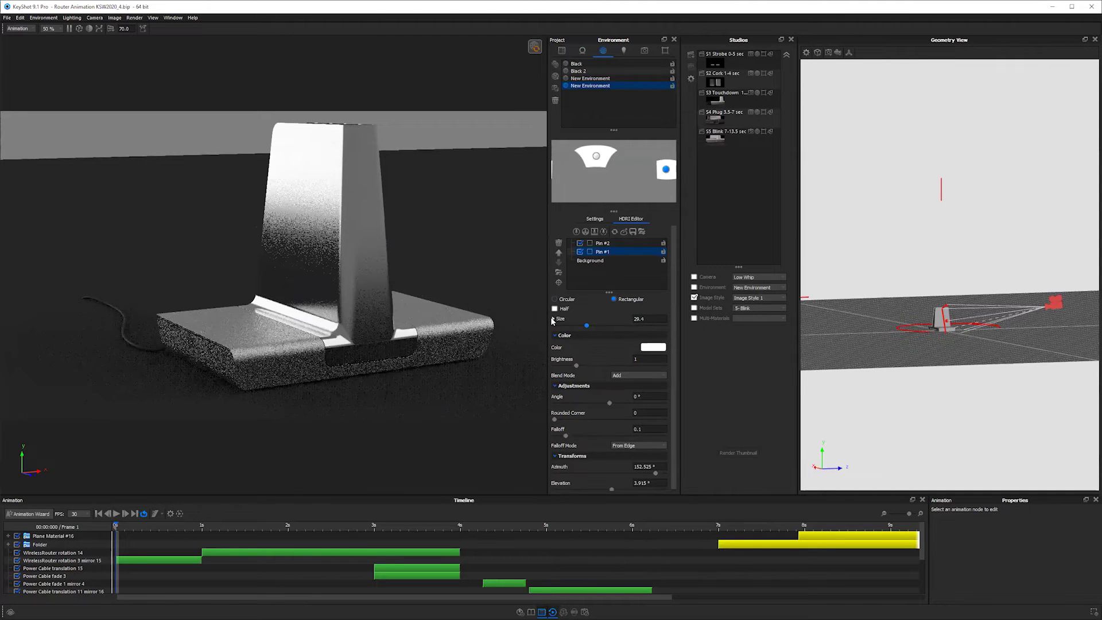
left_click(553, 319)
left_click_drag(576, 344, 618, 349)
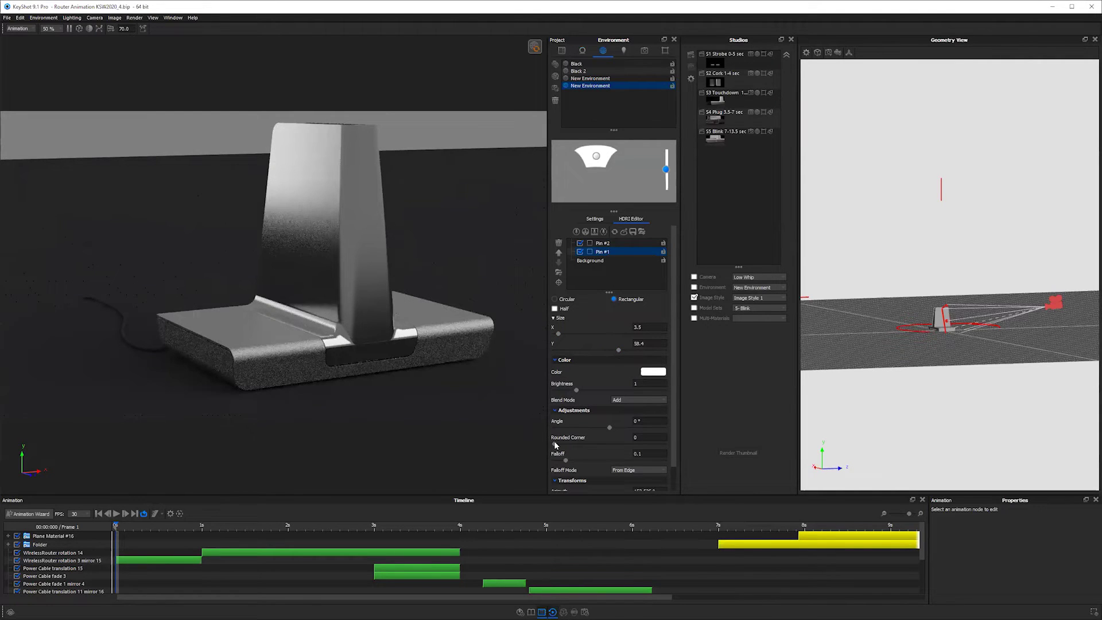
Step: Rotate Pin #1 to -60.12° and try moving it slightly in the environment map
left_click_drag(608, 427, 592, 429)
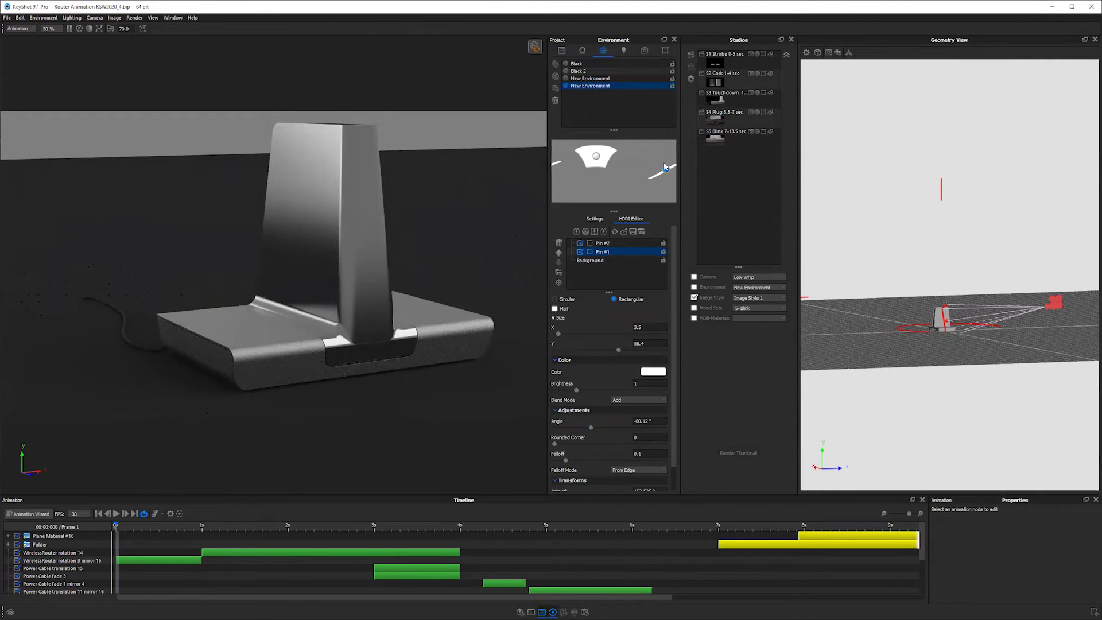
left_click_drag(677, 178, 675, 170)
key("ctrl+z")
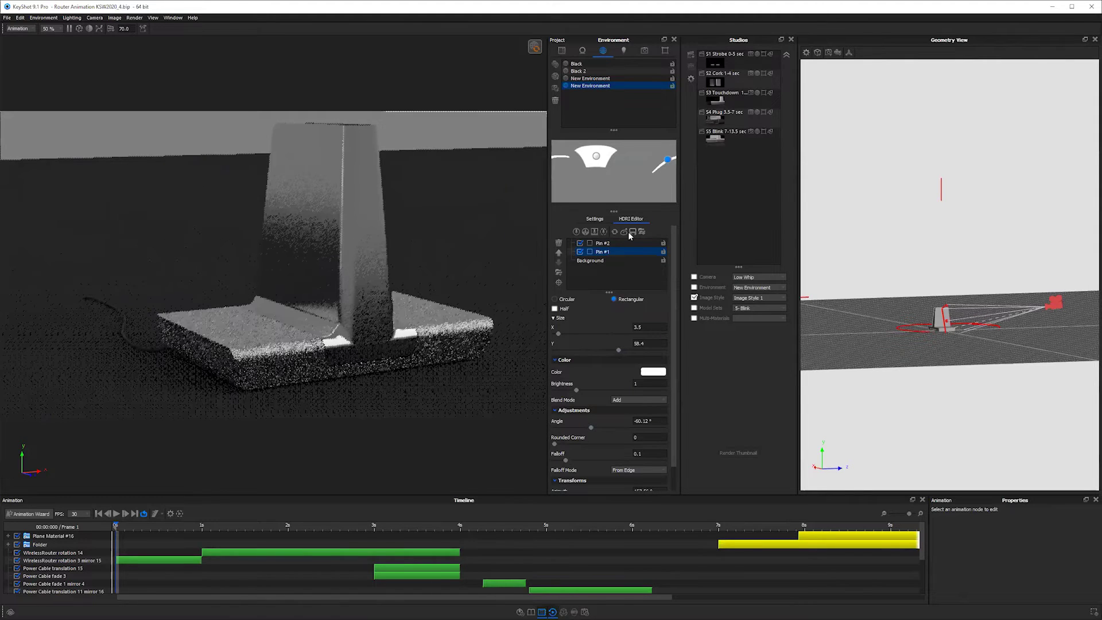
Step: Reposition Pin #1's highlight at the upper end of the tower's narrow side, and finish highlight placement
left_click(558, 282)
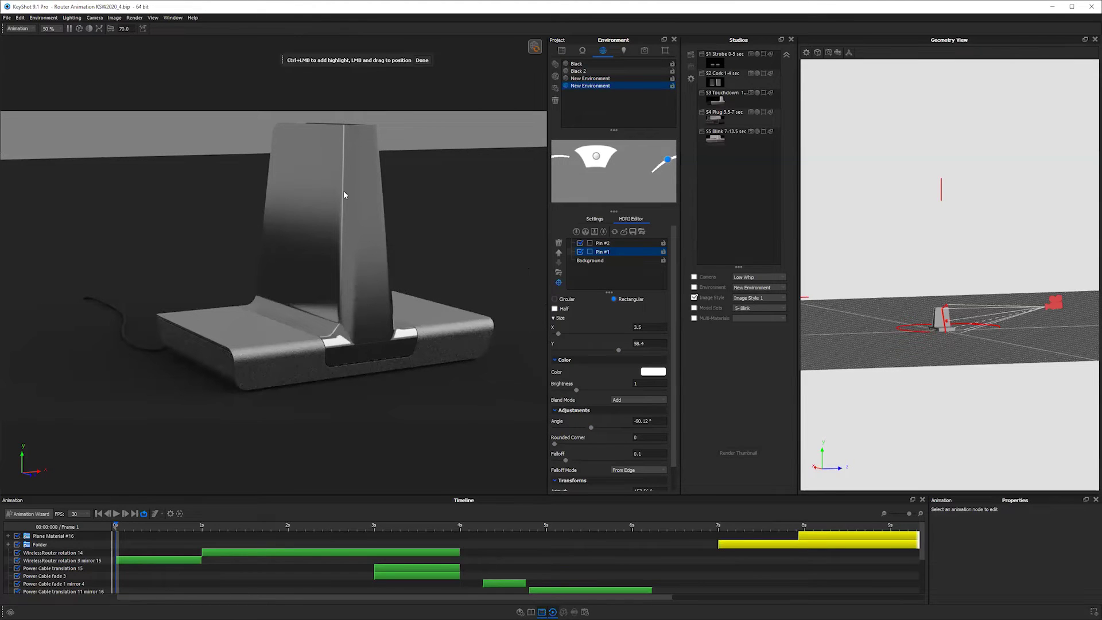
left_click(357, 129)
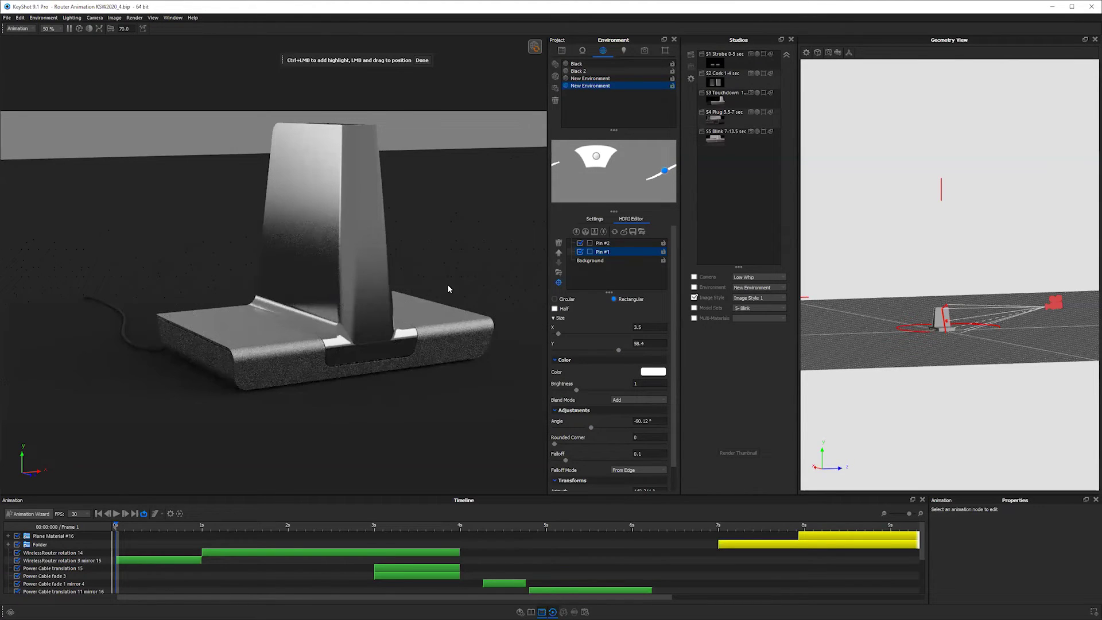
key("Escape")
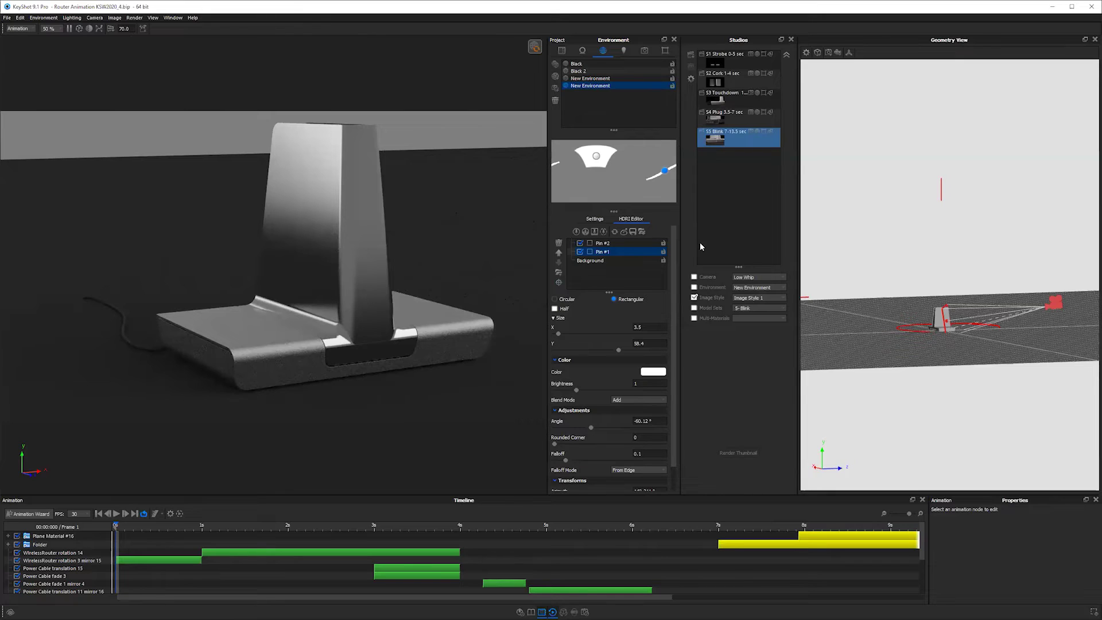
left_click(700, 244)
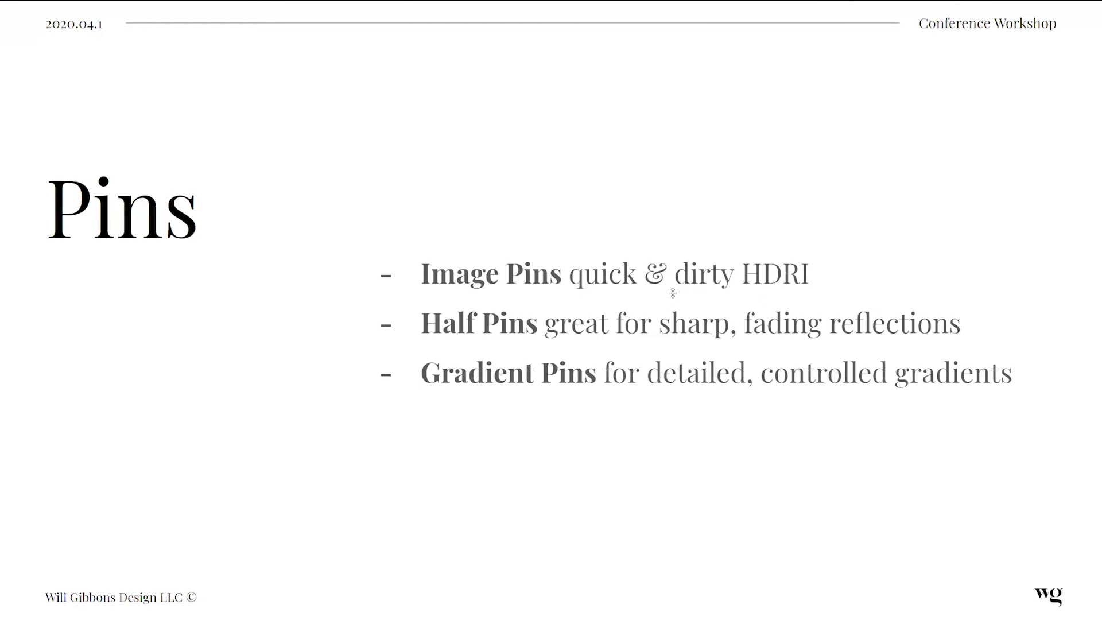
Step: Switch back to KeyShot, search the Desktop's Bottles, Cologne, Router and Sake folders for an image pin file, and cancel the selection
key("Escape")
key("alt+Tab")
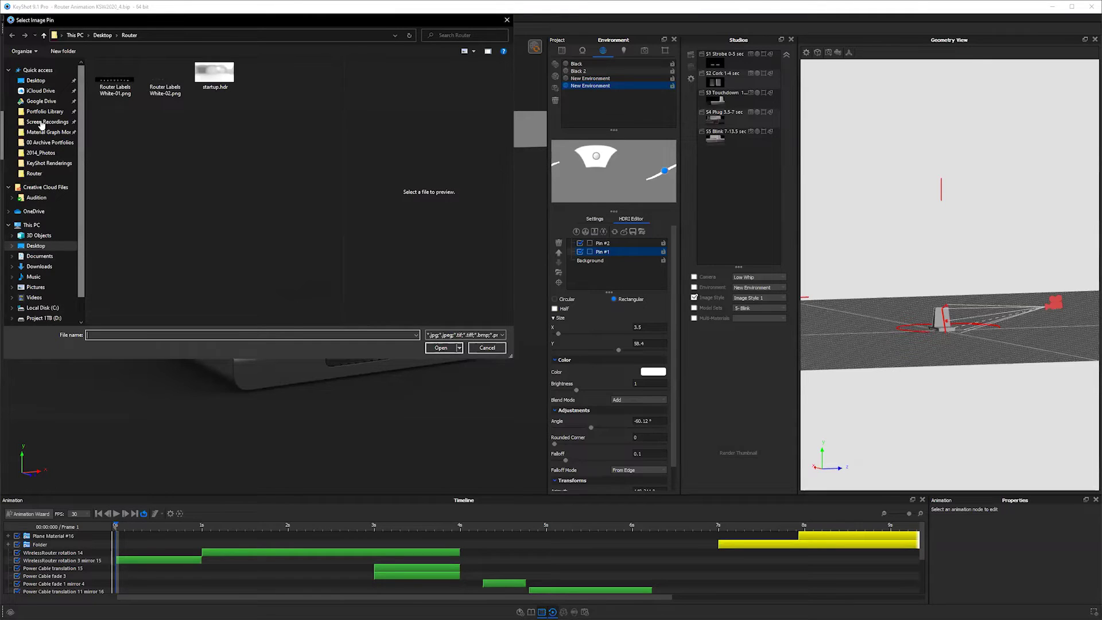
scroll(41, 125, "down", 1)
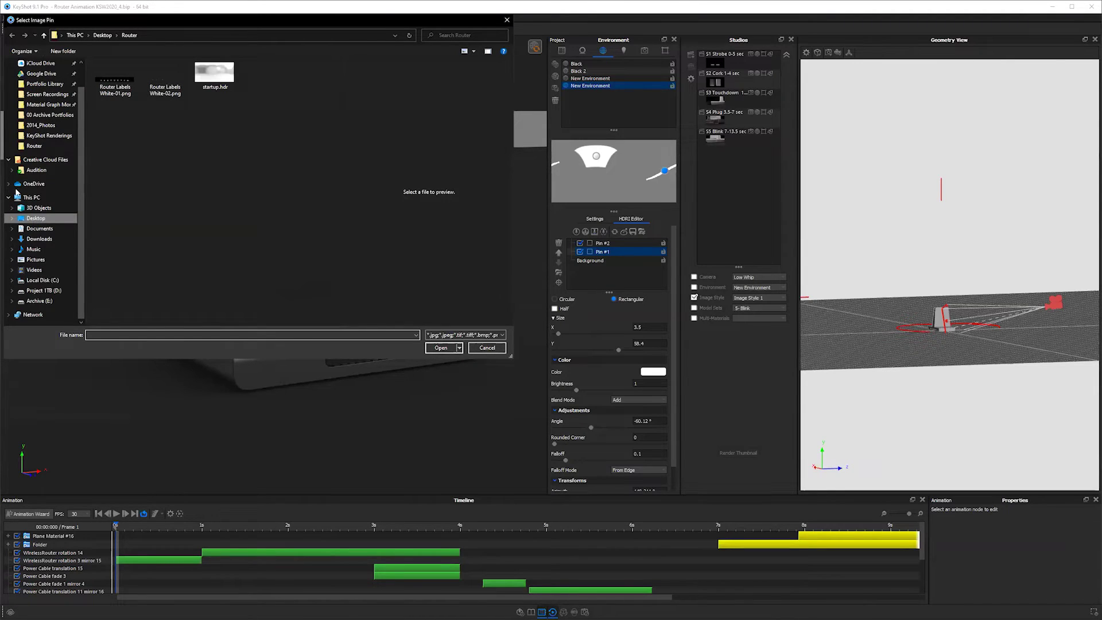
left_click(36, 218)
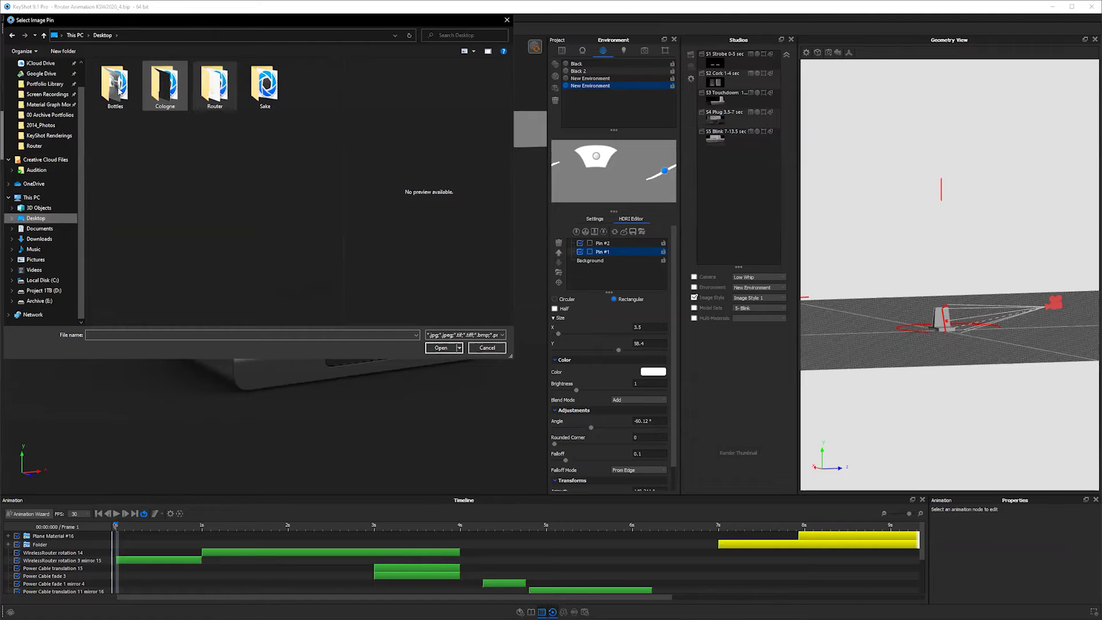
double_click(137, 99)
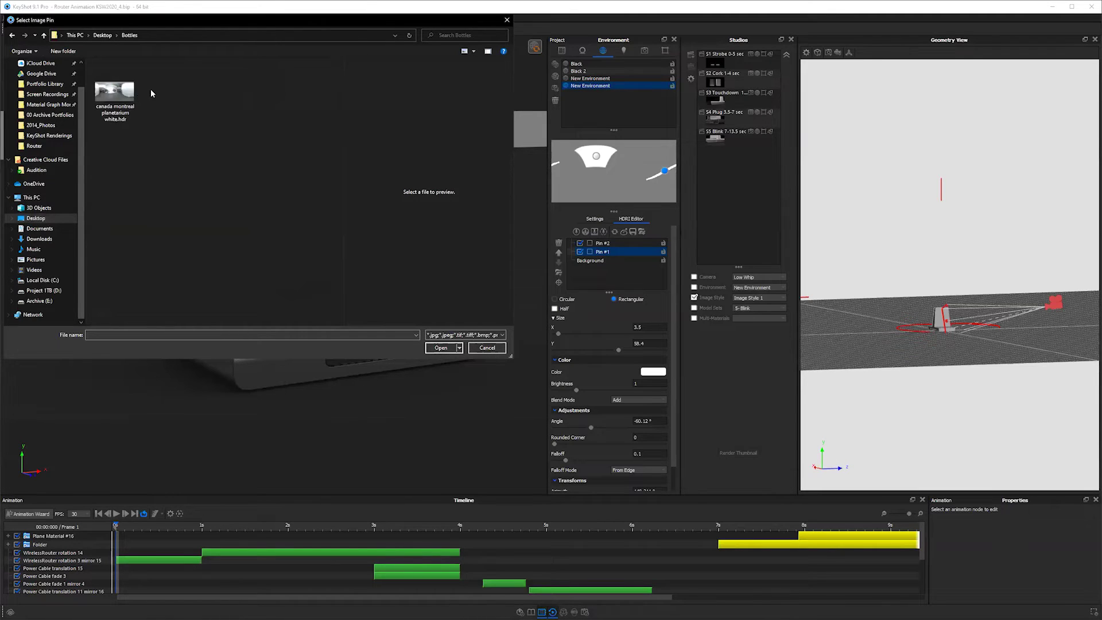
key("alt+Up")
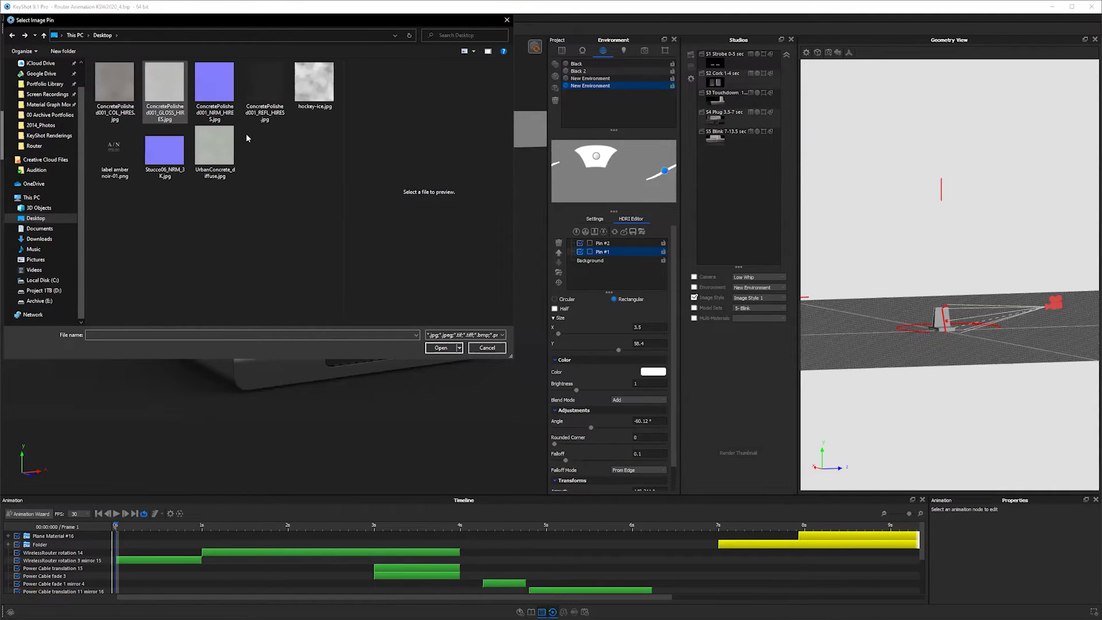
key("Return")
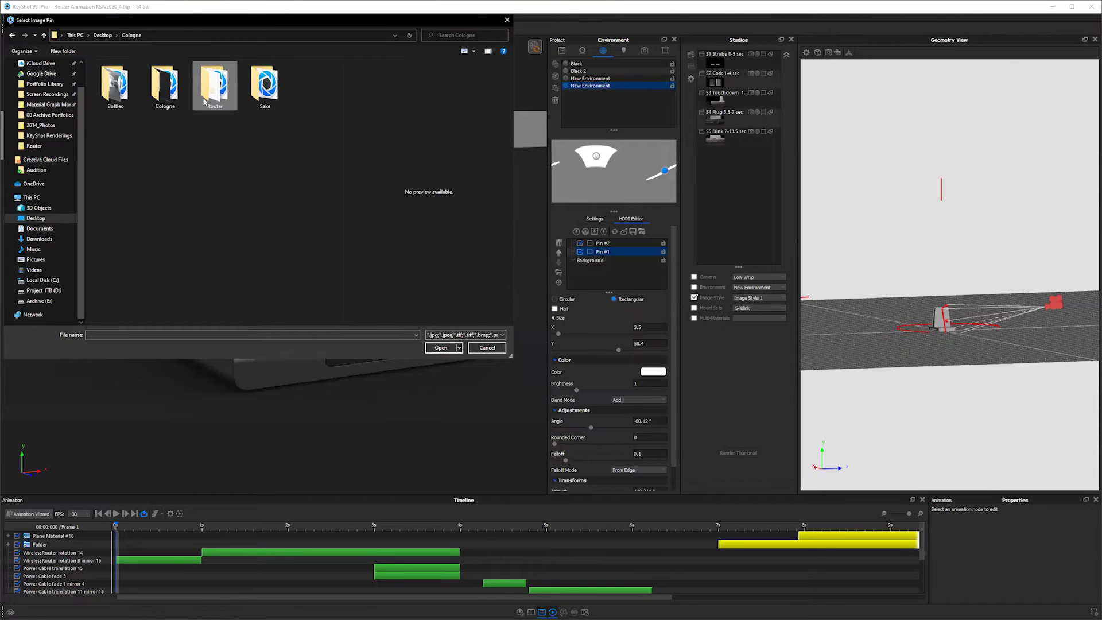
left_click(204, 101)
key("Return")
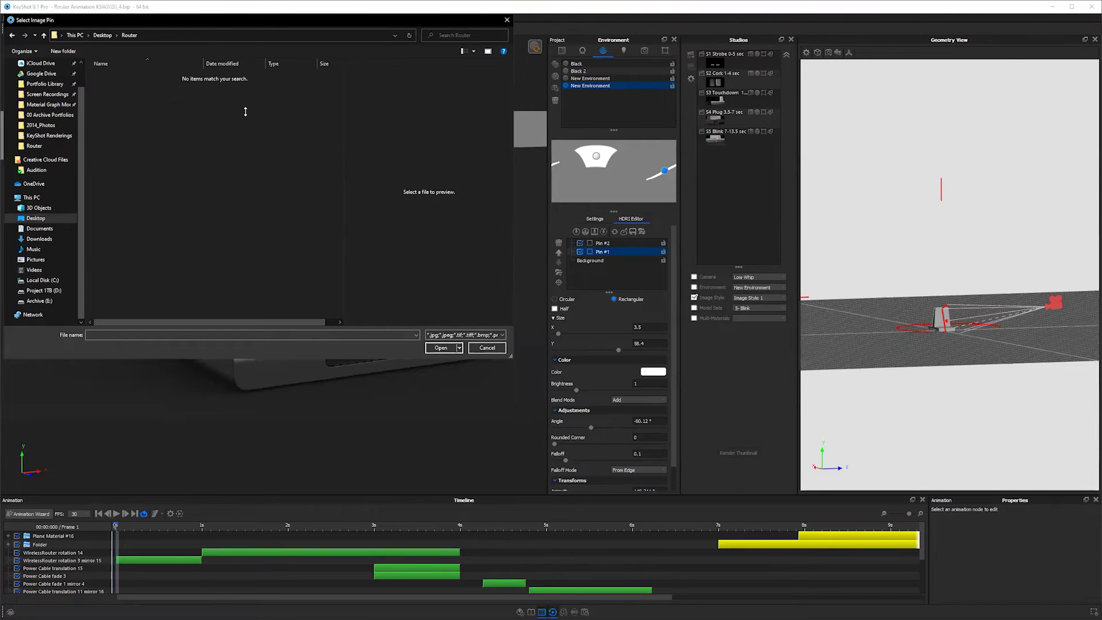
key("alt+Up")
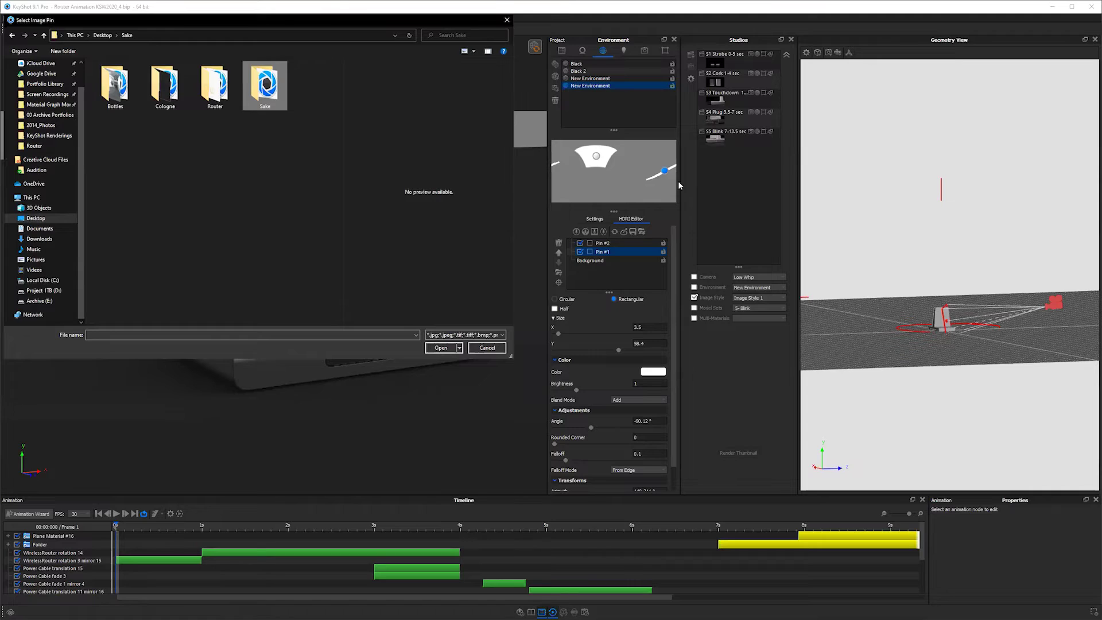
key("alt+Up")
key("Escape")
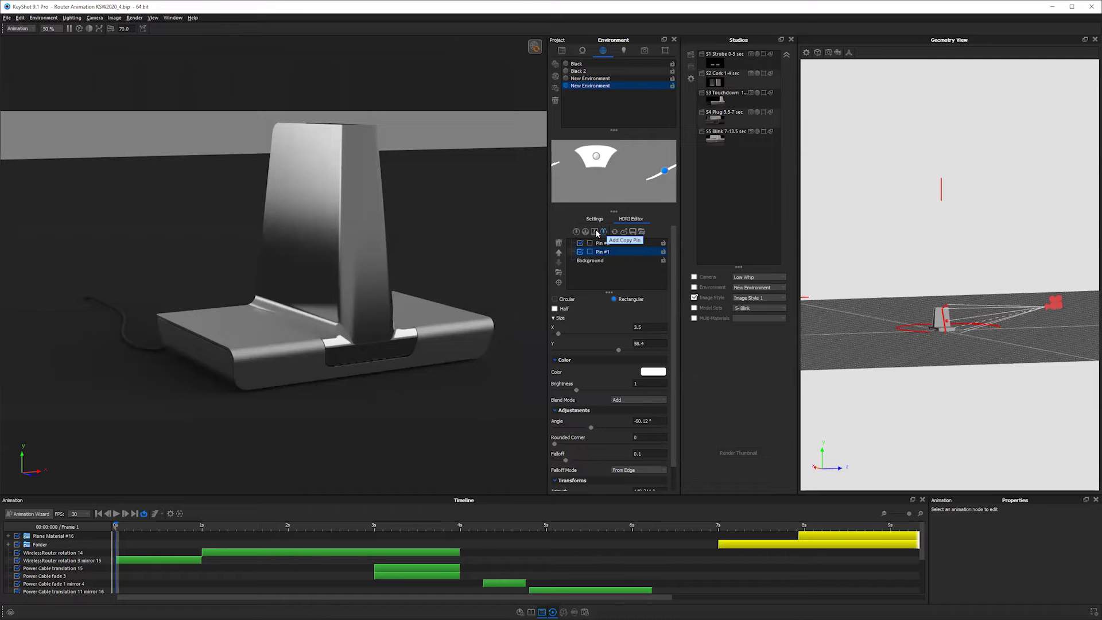
Step: Add a gradient pin near Pin #2, set its angle to -33.12°, and make it a rectangular half pin
left_click(625, 164)
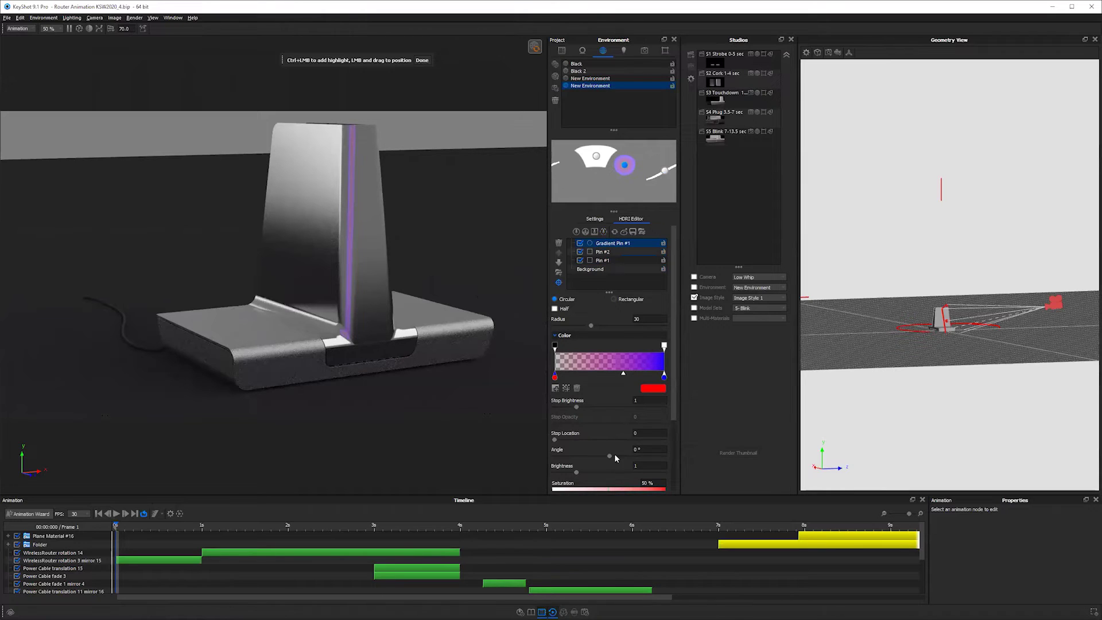
left_click_drag(591, 457, 599, 456)
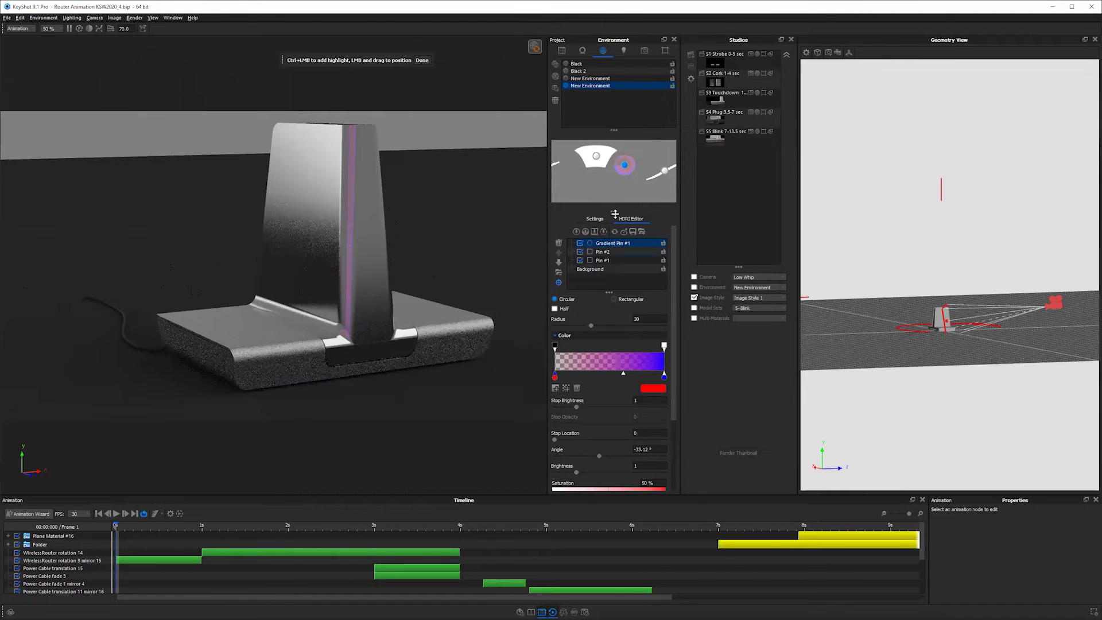
left_click_drag(615, 214, 615, 250)
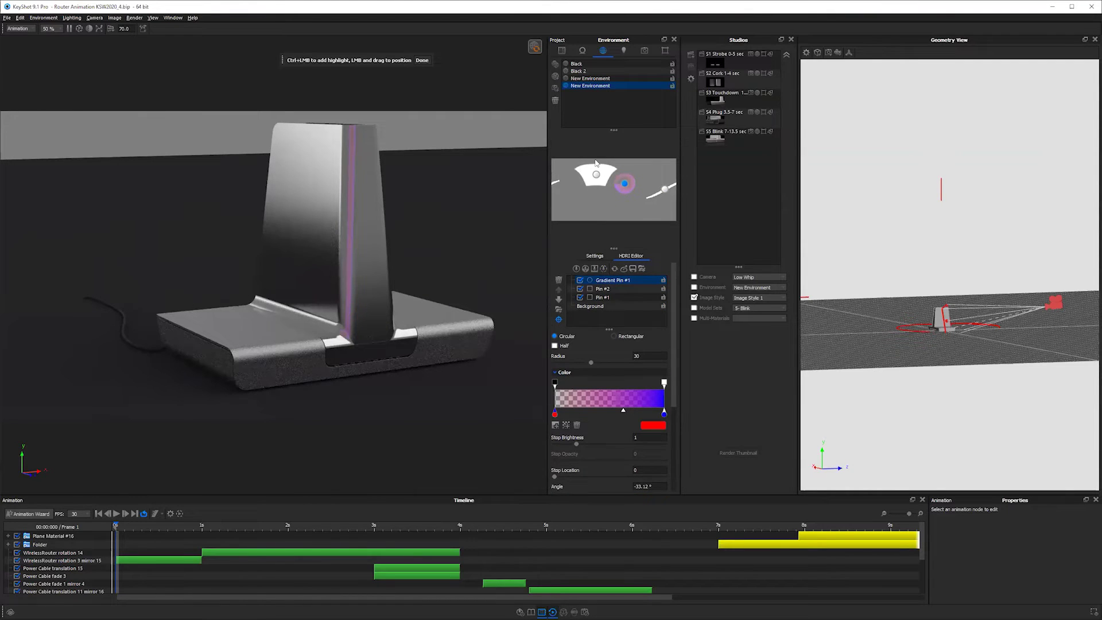
left_click(615, 337)
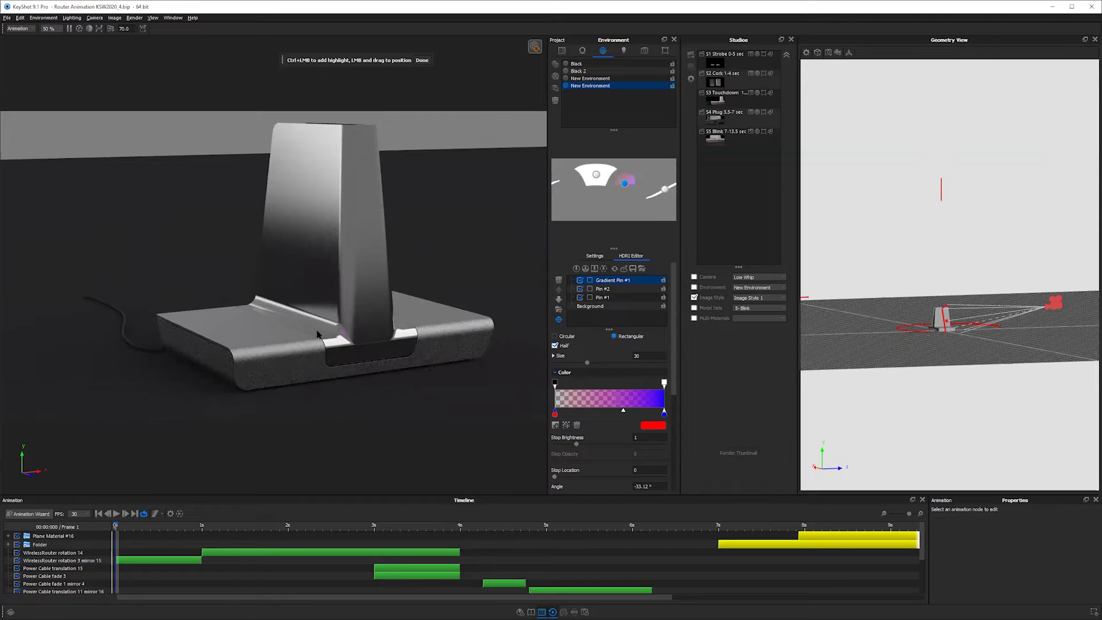
Step: Place the gradient pin's highlight on the glossy center label at the tower's foot, and finish highlight placement
scroll(325, 303, "up", 3)
left_click(404, 344)
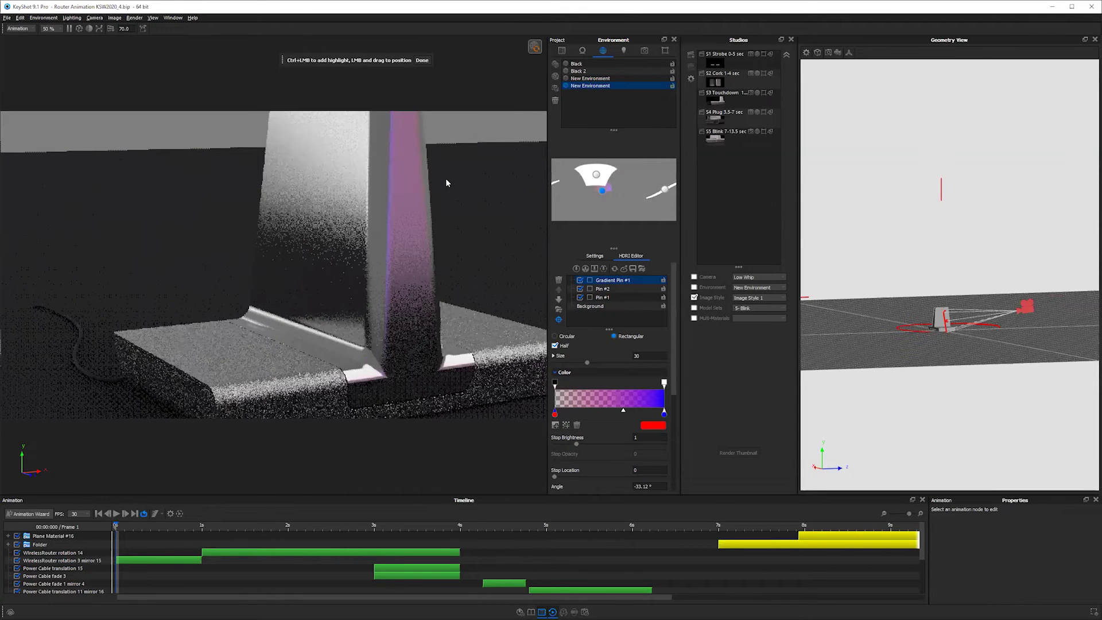
left_click(421, 60)
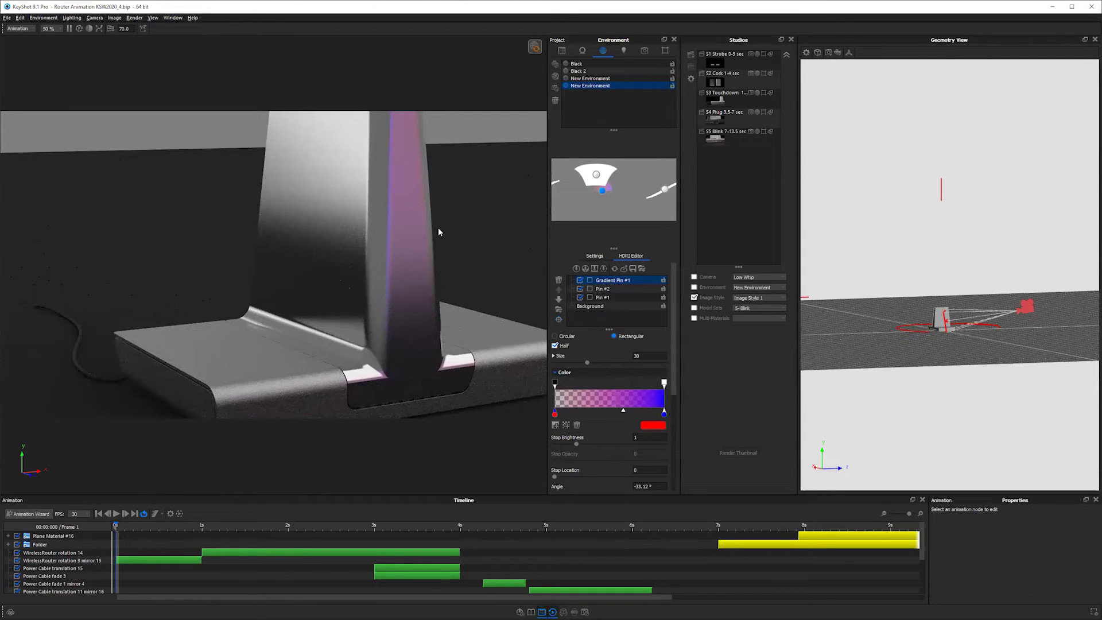
scroll(435, 218, "down", 3)
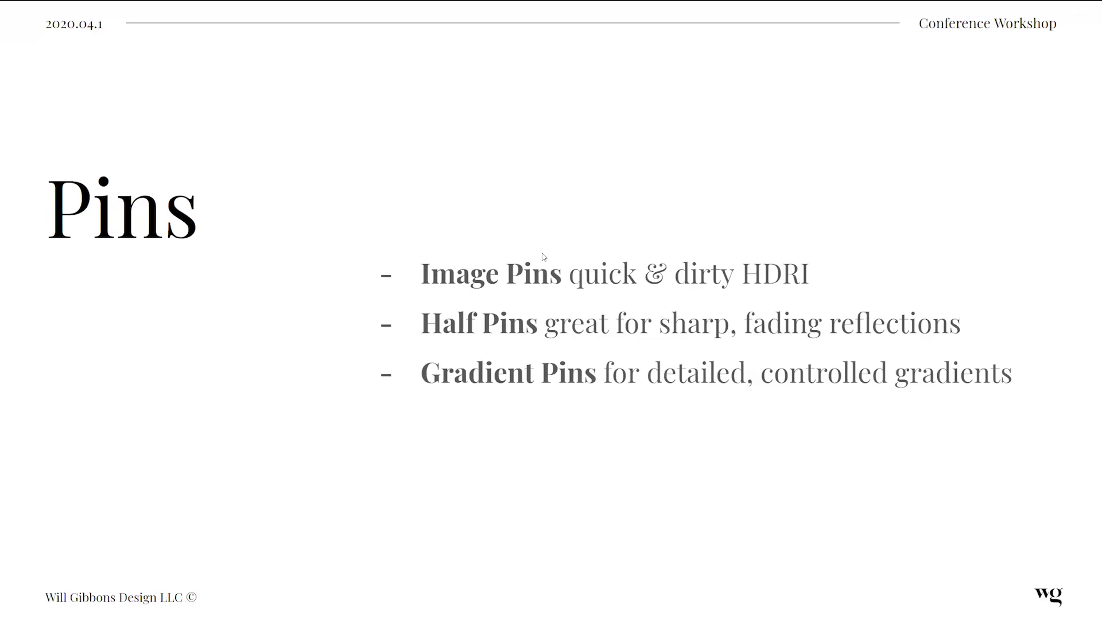
key("Right")
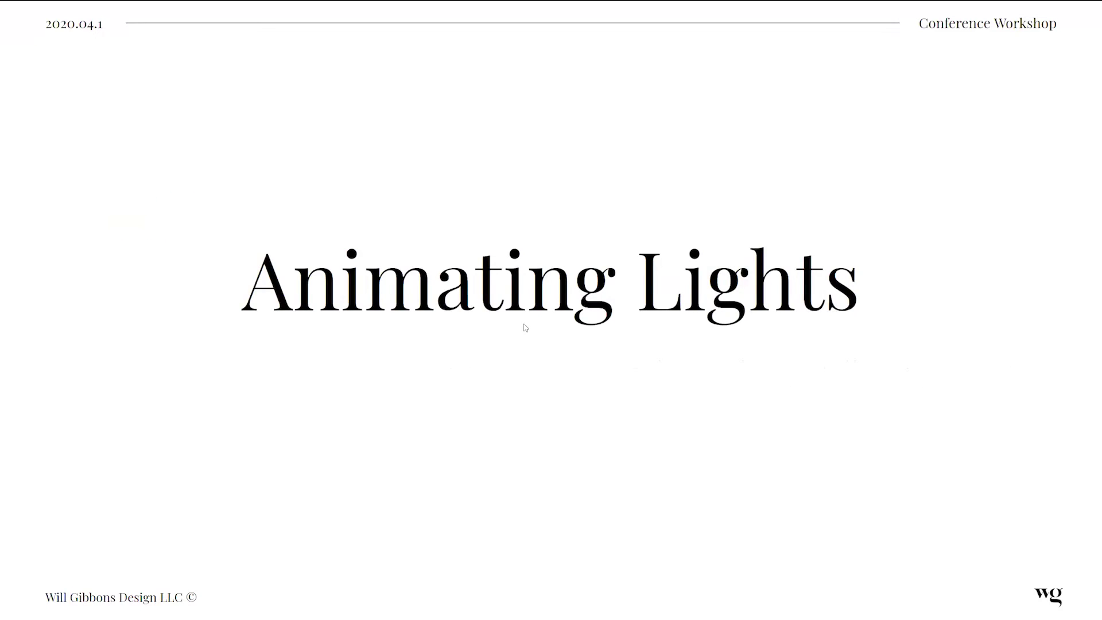
key("Right")
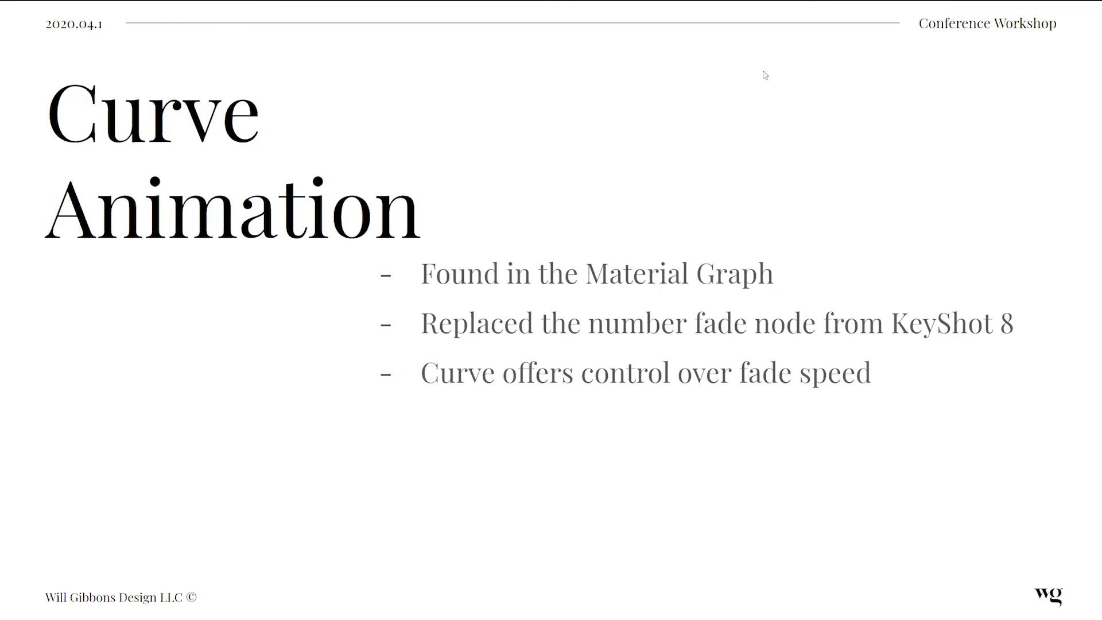
Step: Switch back to KeyShot and activate the S5 Blink 7-13.5 sec studio
key("Escape")
key("alt+Tab")
left_click(725, 137)
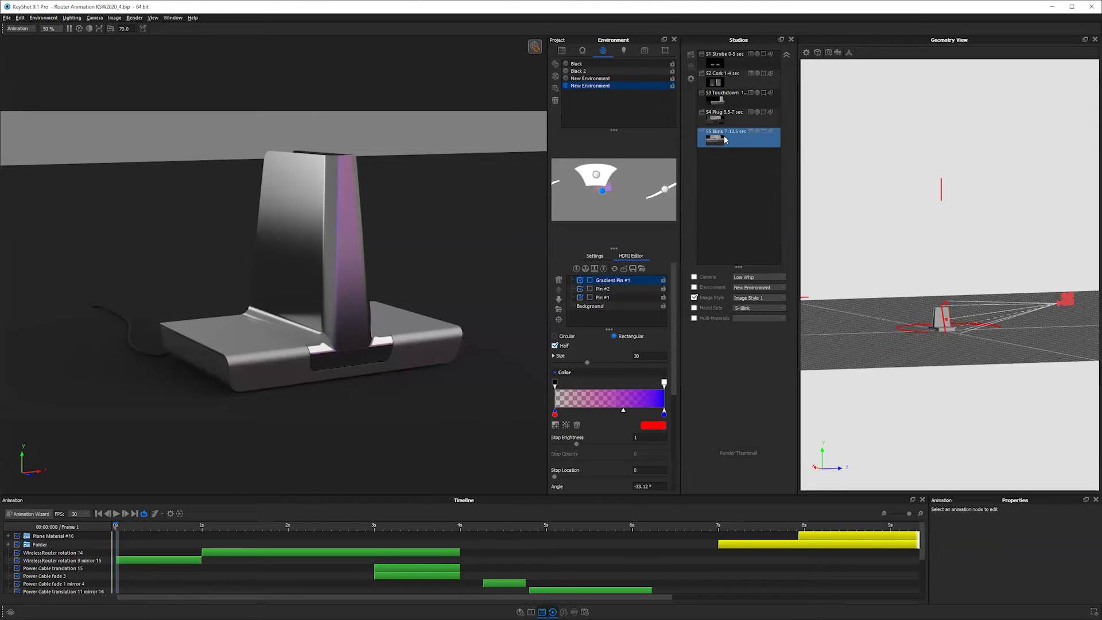
left_click(725, 133)
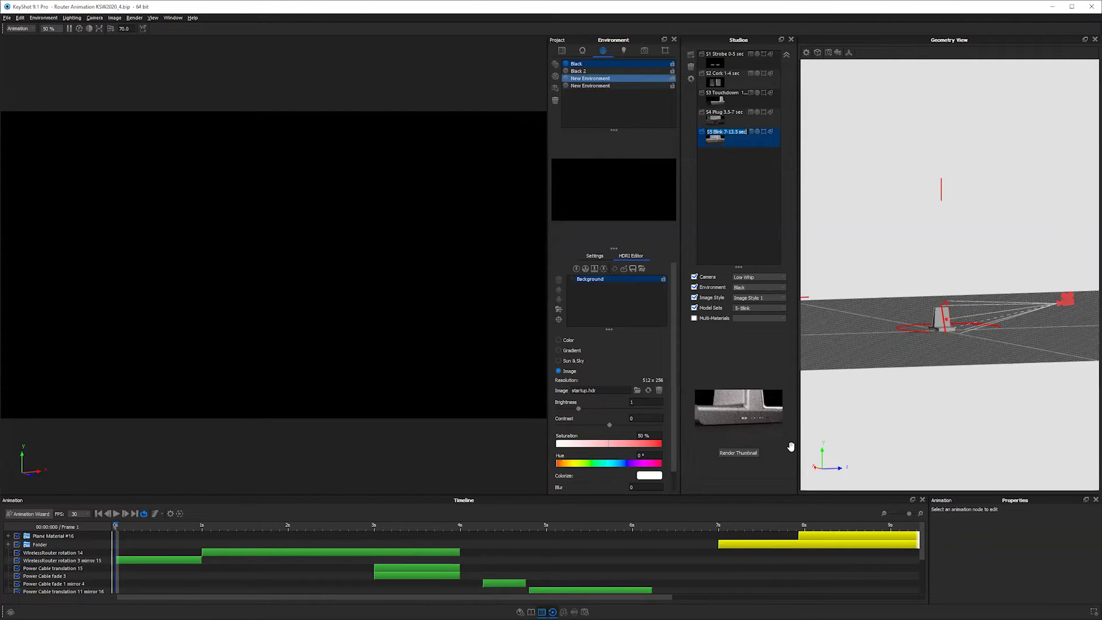
Step: Move the animation playhead to frame 106 and make Black the active environment
left_click(174, 525)
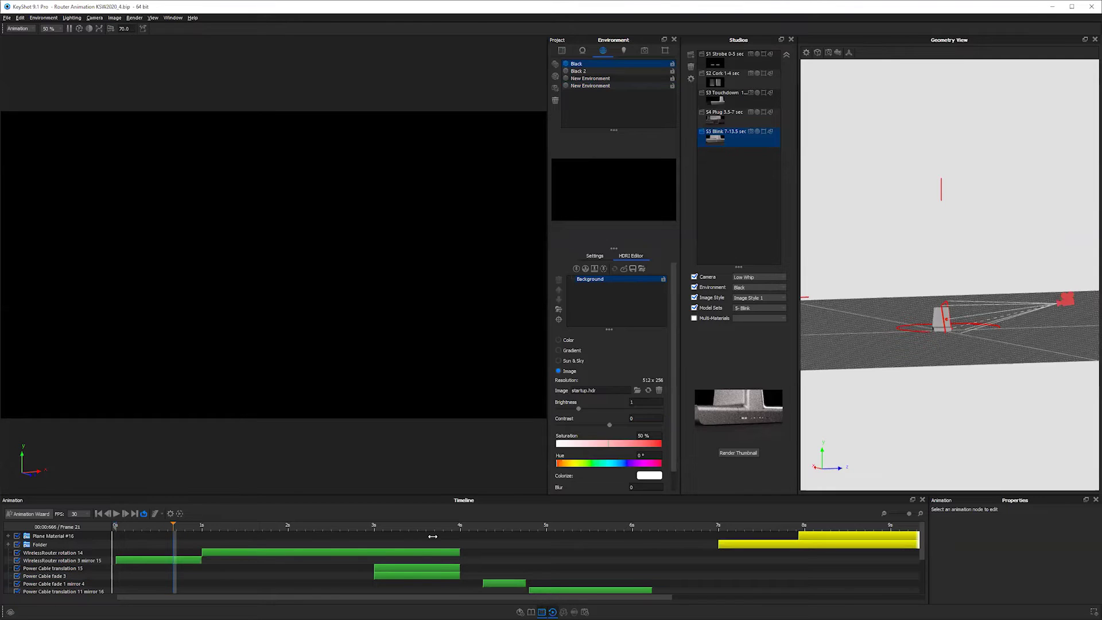
left_click(417, 524)
left_click(598, 86)
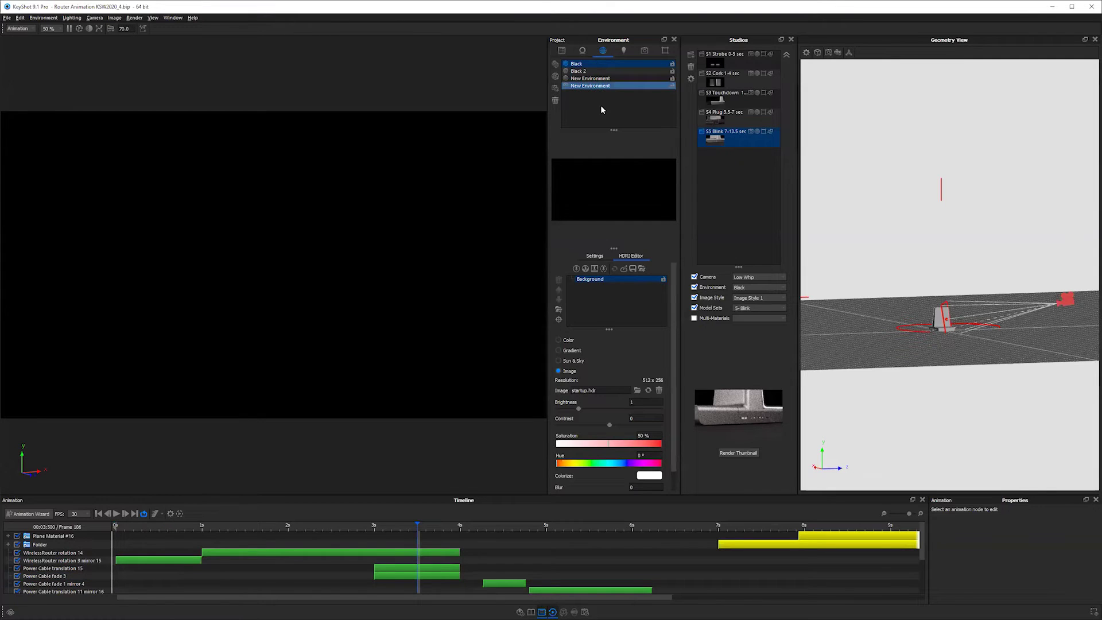
left_click(600, 72)
double_click(600, 64)
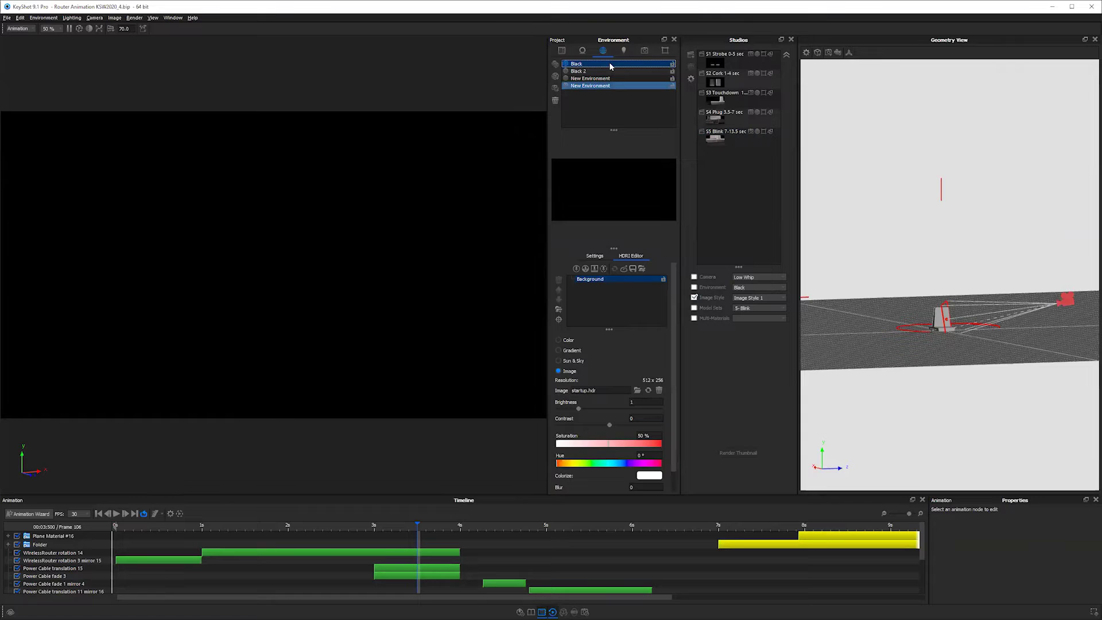
Step: Show the Plane and Plane #1 area lights in the 5- Blink model set, and paste the base's metal material onto the tower
left_click(561, 50)
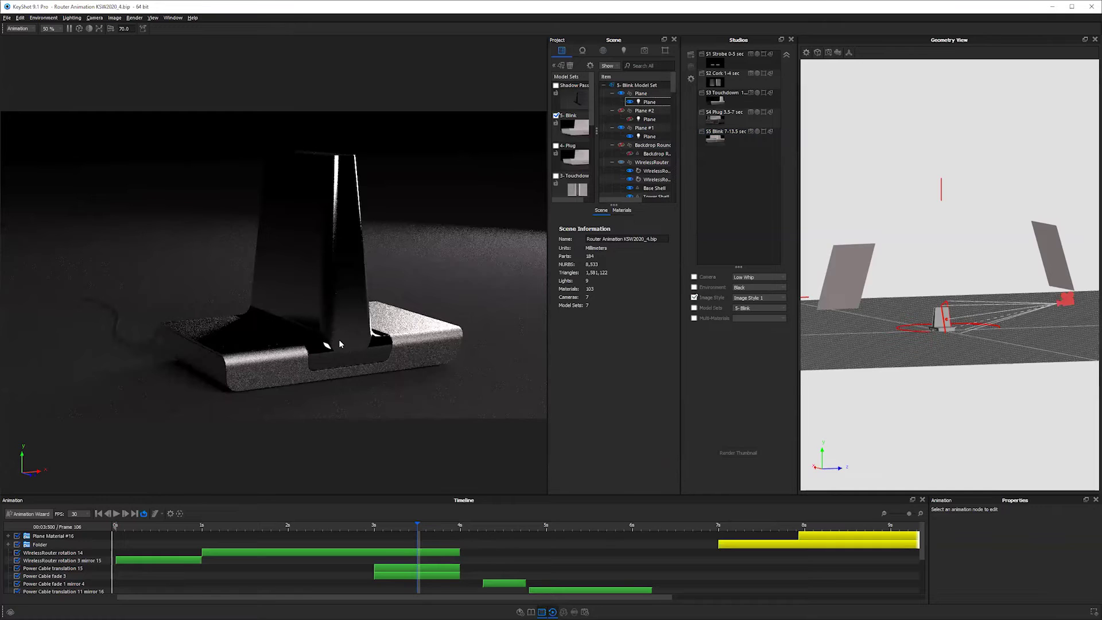
right_click(348, 357, "shift")
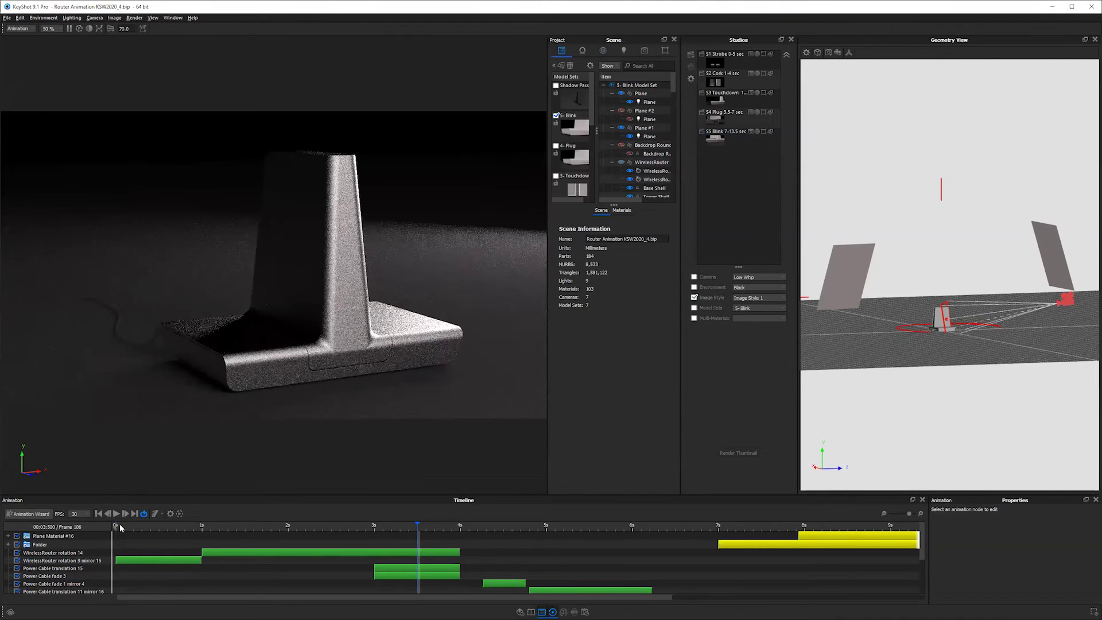
Step: Enlarge the timeline to show the Low Whip camera tracks, and scrub the animation to frame 159
left_click(153, 528)
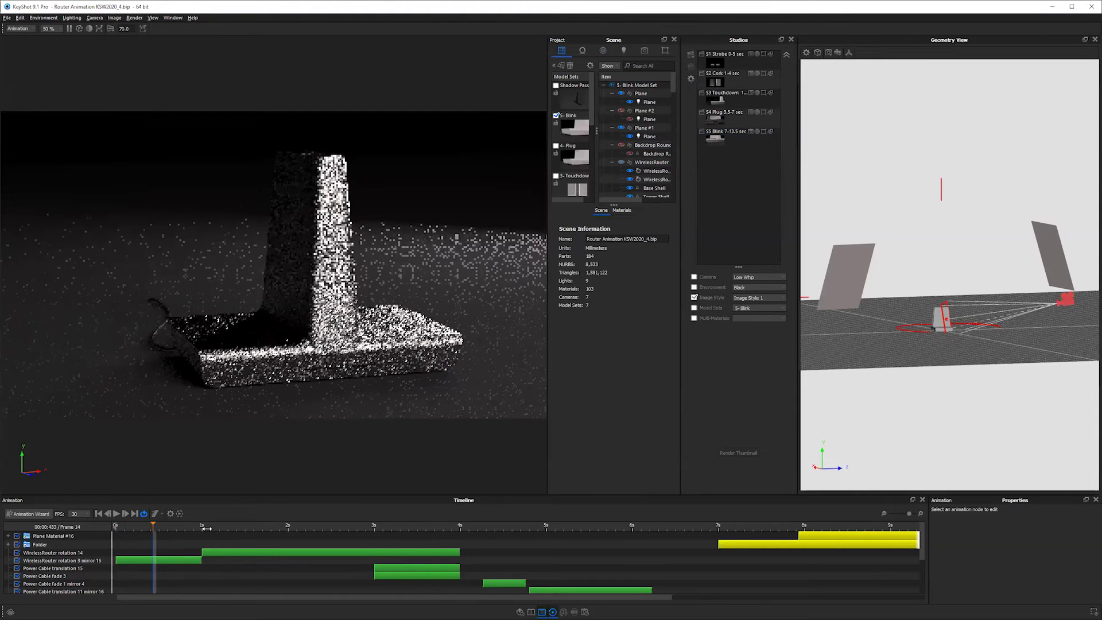
left_click(302, 528)
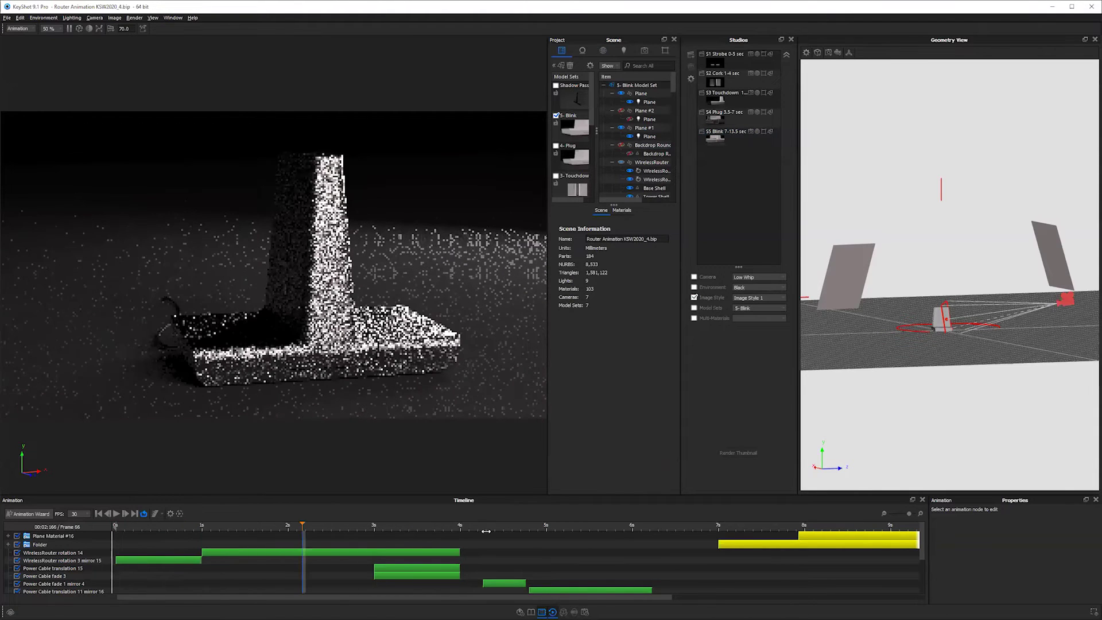
left_click(506, 528)
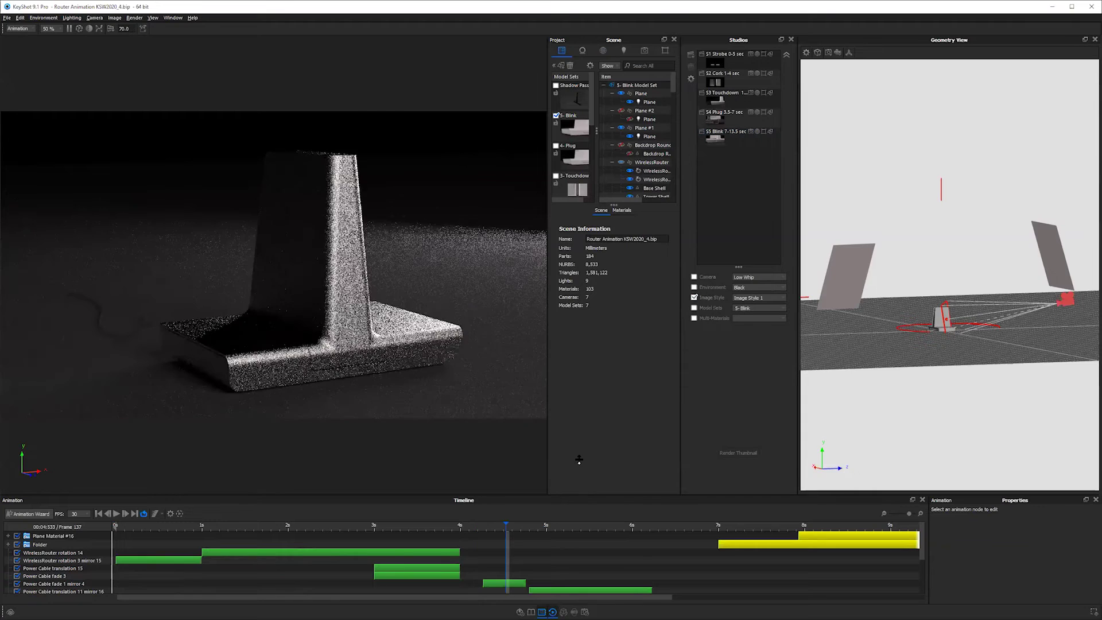
left_click_drag(579, 459, 573, 406)
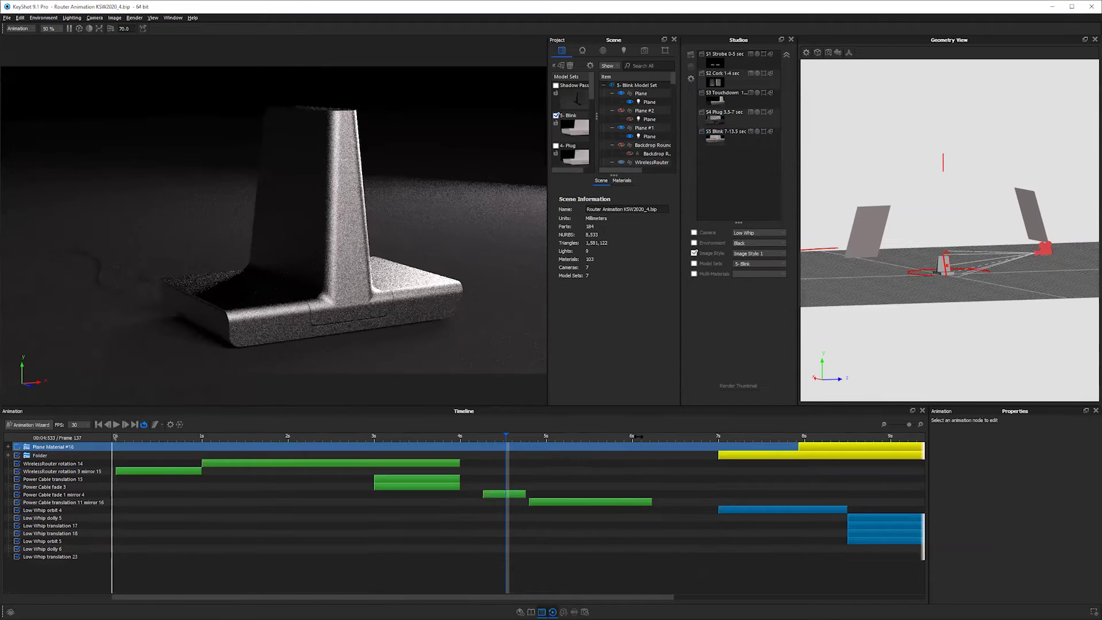
left_click_drag(650, 435, 531, 437)
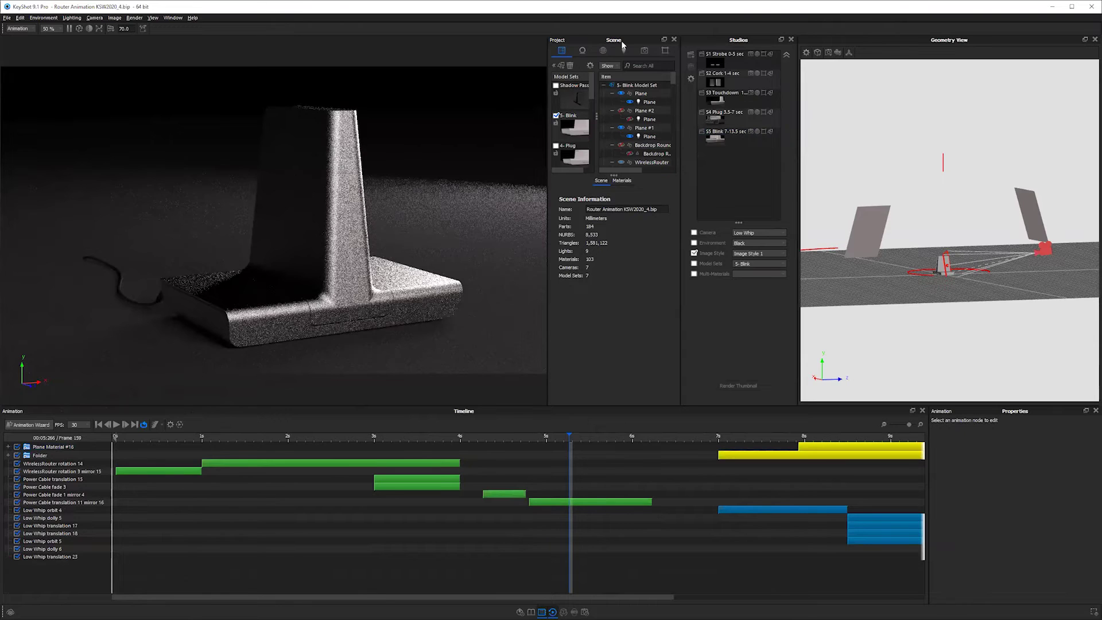
Step: Switch to the Low Whip camera, move the playhead to frame 207, and activate the S5 Blink 7-13.5 sec studio
left_click(644, 51)
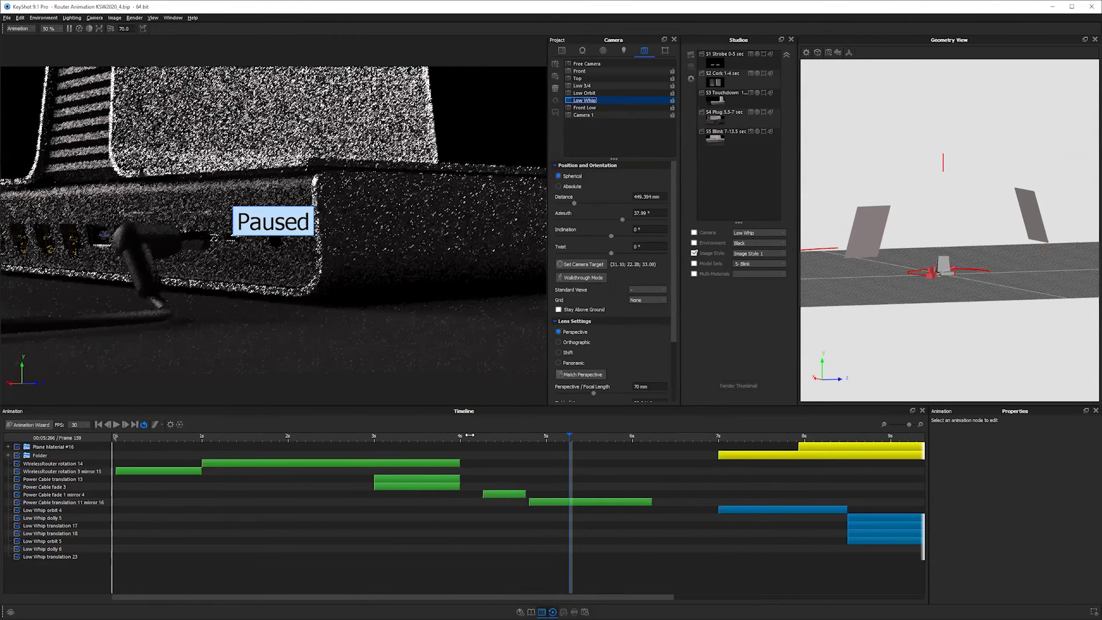
left_click(708, 436)
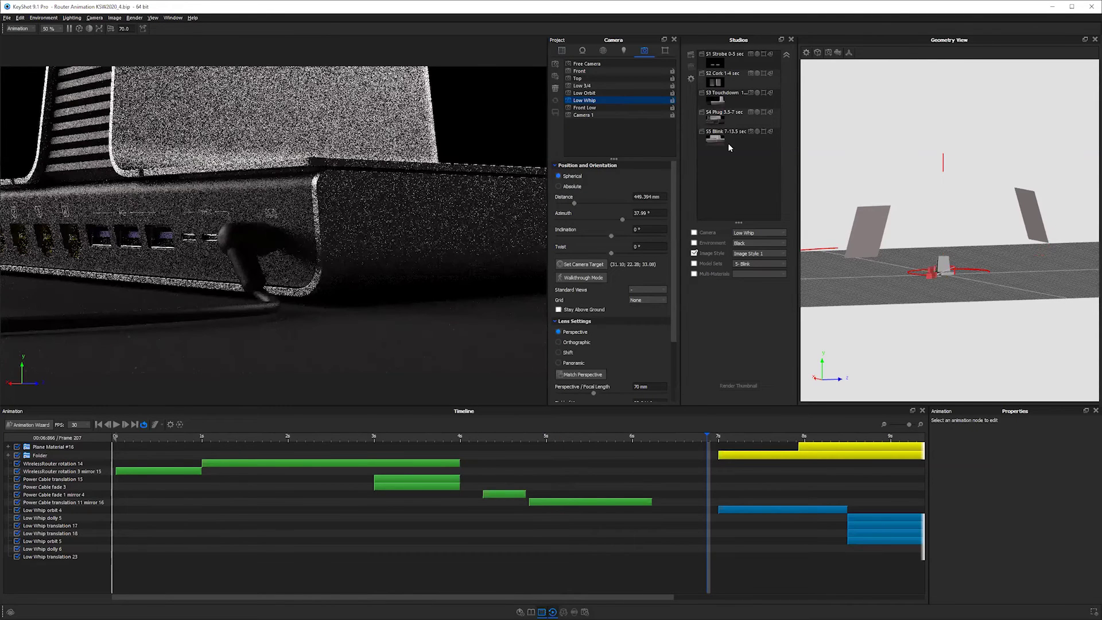
left_click(728, 143)
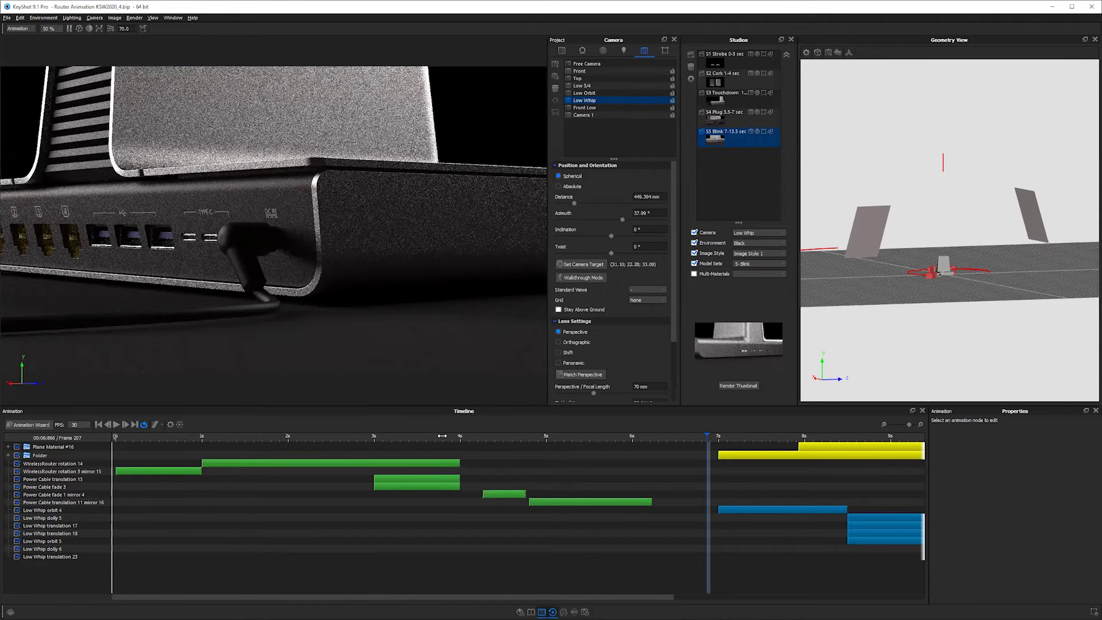
Step: Bring the timeline range from 7 to 13 seconds into view and place the playhead at frame 212
mouse_move(718, 446)
left_mouse_down()
mouse_move(792, 452)
mouse_move(619, 450)
mouse_move(733, 448)
left_mouse_up()
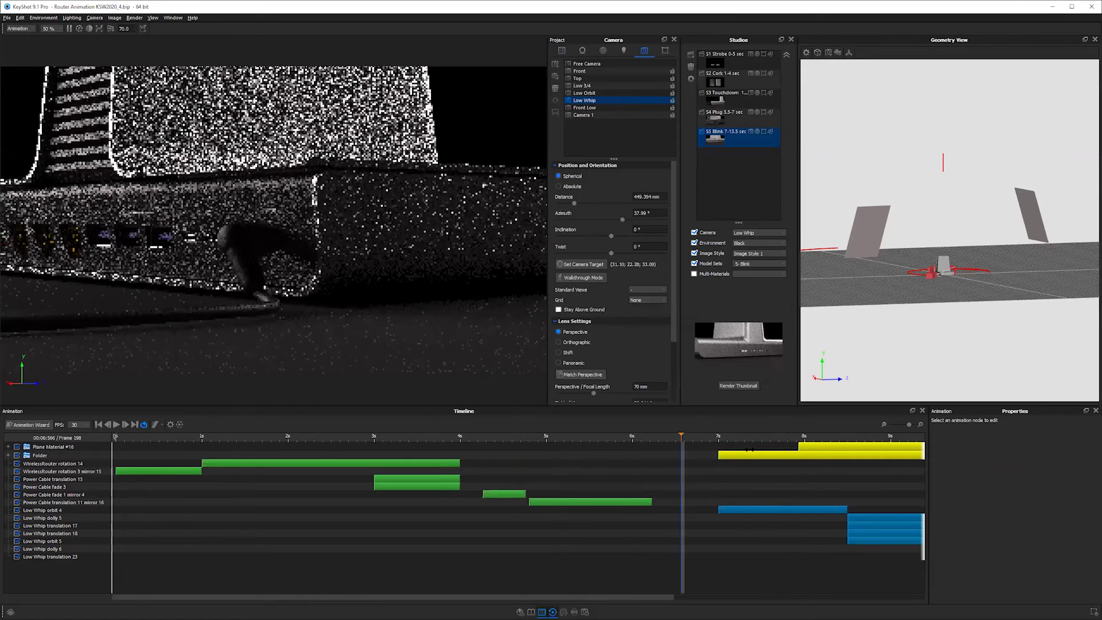
left_click(773, 449)
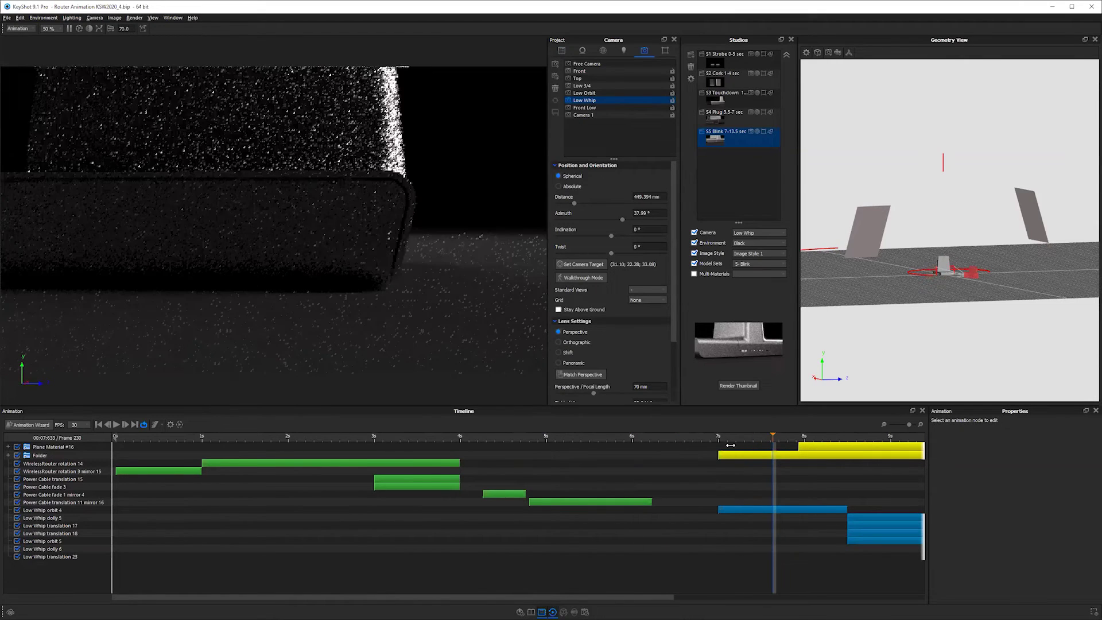
left_click(725, 448)
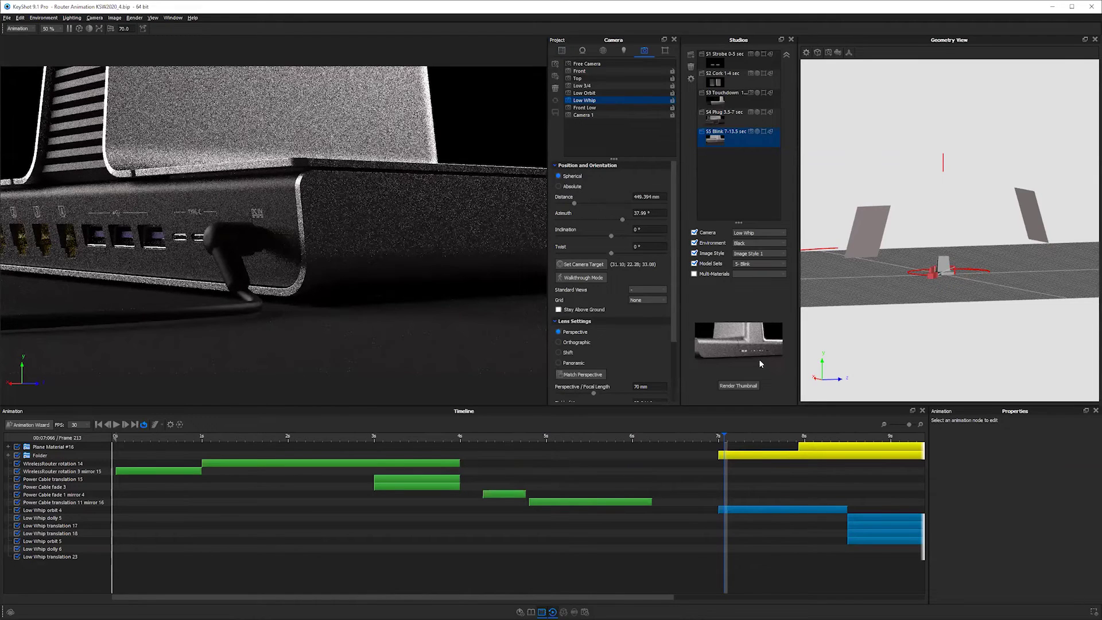
left_click_drag(650, 597, 906, 591)
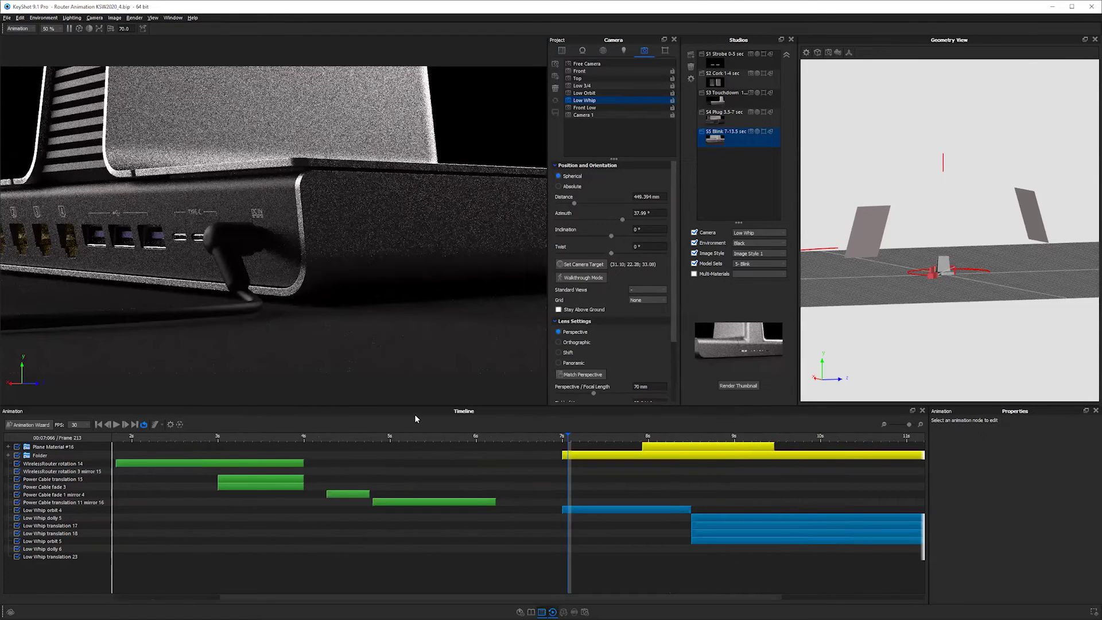
mouse_move(362, 435)
left_mouse_down()
mouse_move(404, 435)
mouse_move(358, 435)
left_mouse_up()
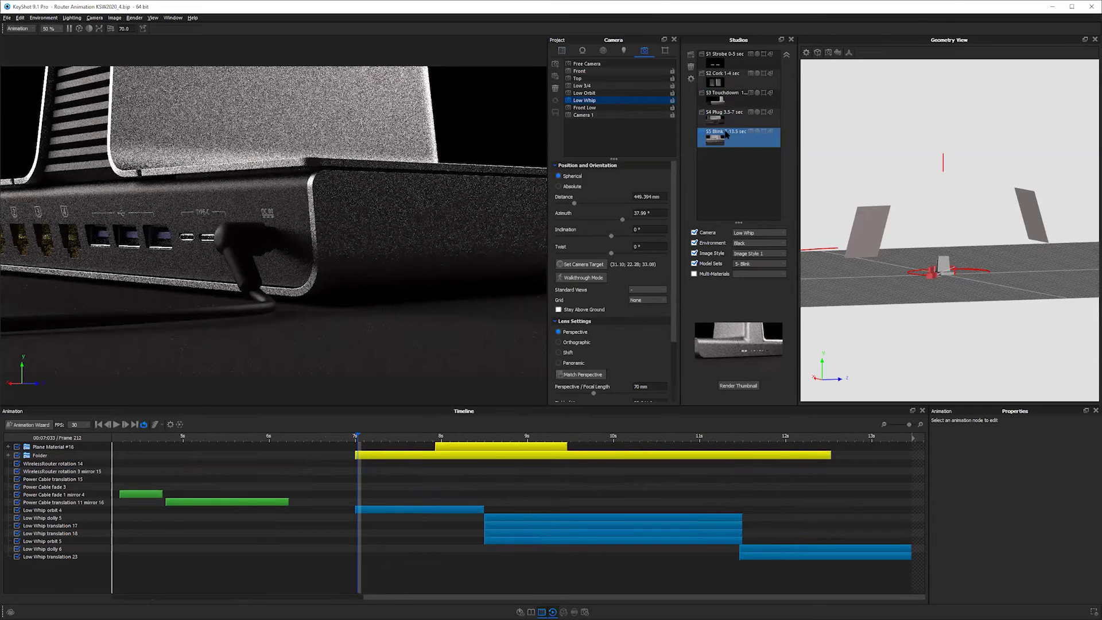
left_click(359, 438)
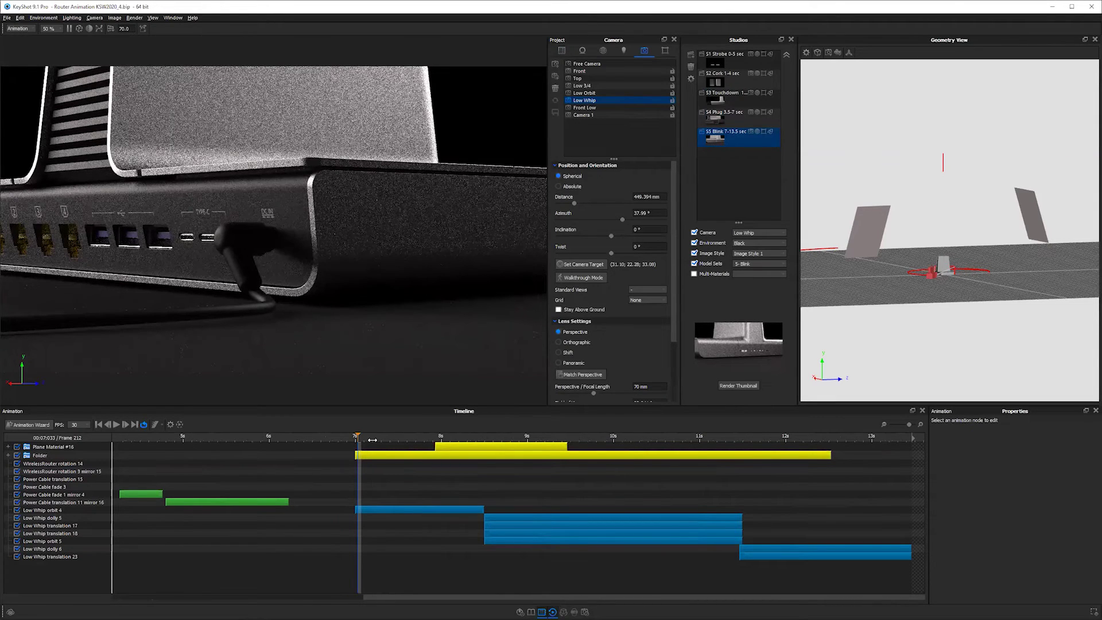
Step: Scrub the Blink shot between about 7 and 10 seconds to examine how light falls on the router during the camera move
left_click_drag(427, 439, 471, 438)
left_click_drag(552, 440, 797, 457)
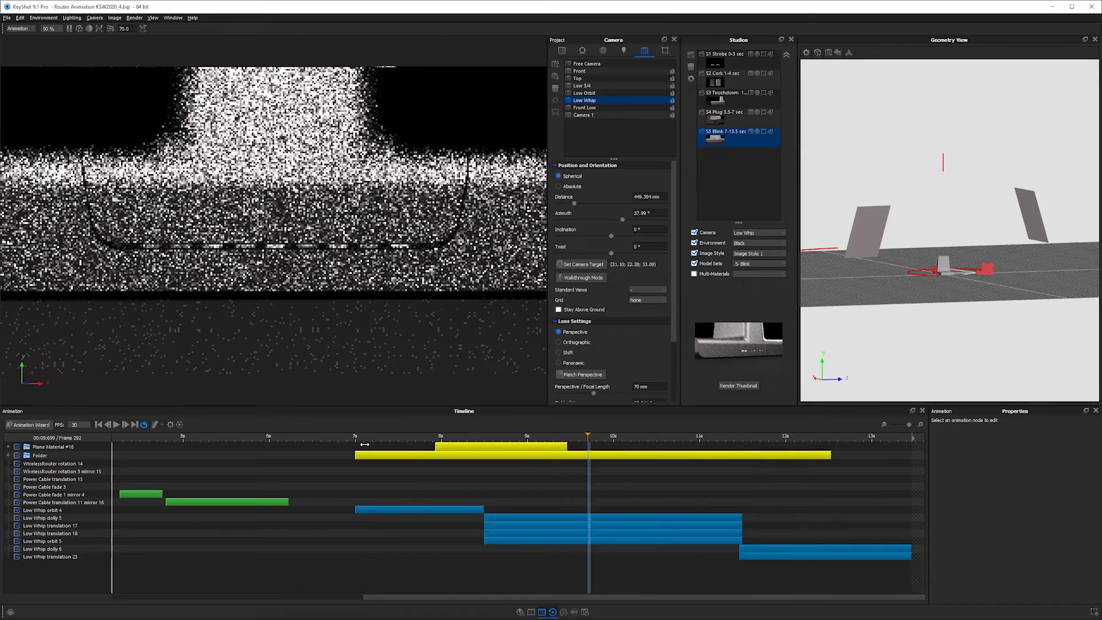
left_click(370, 443)
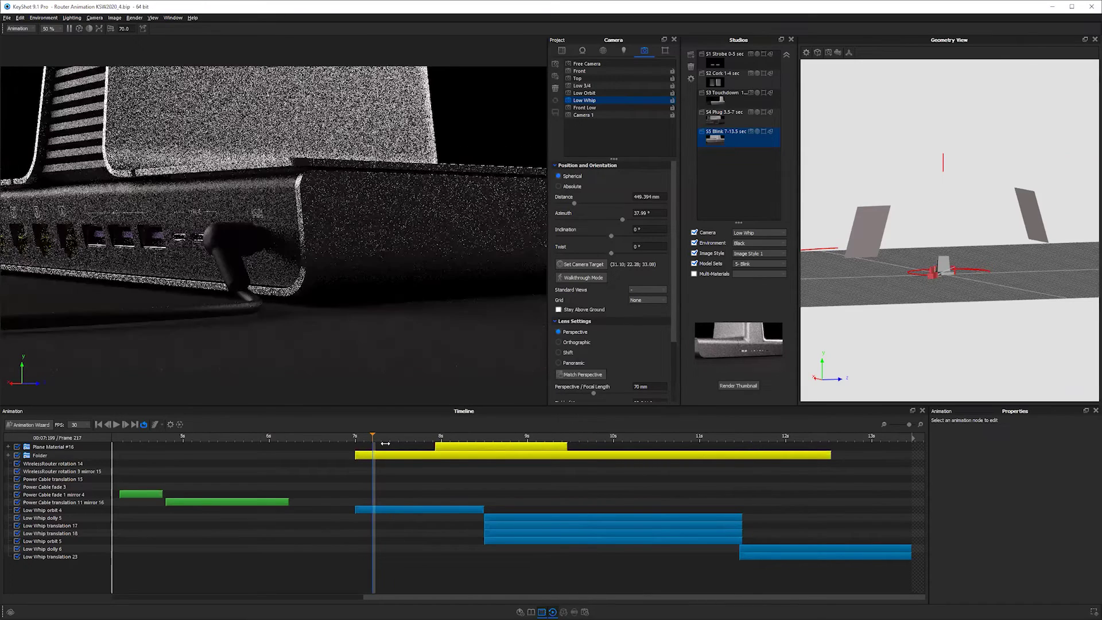
left_click(409, 442)
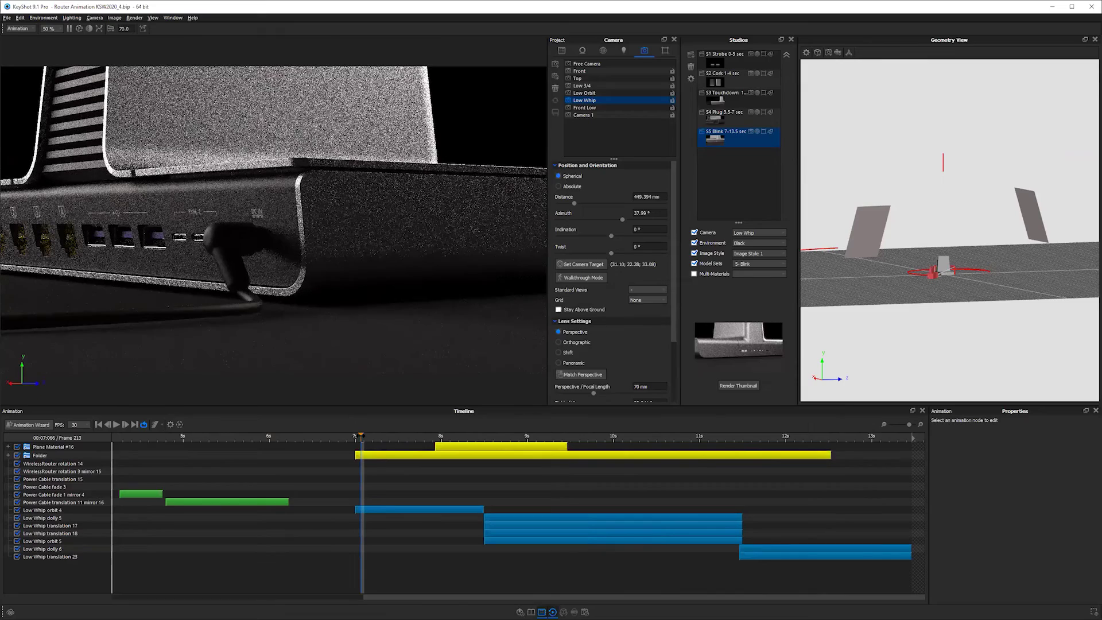
left_click(439, 436)
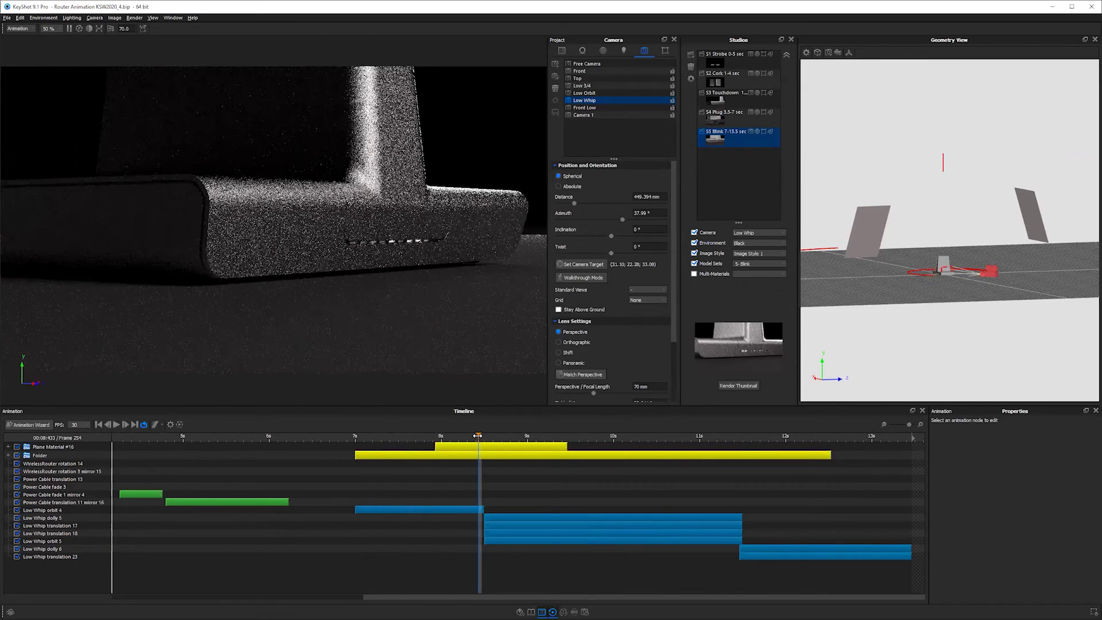
left_click(484, 436)
left_click_drag(491, 438, 602, 438)
left_click(539, 438)
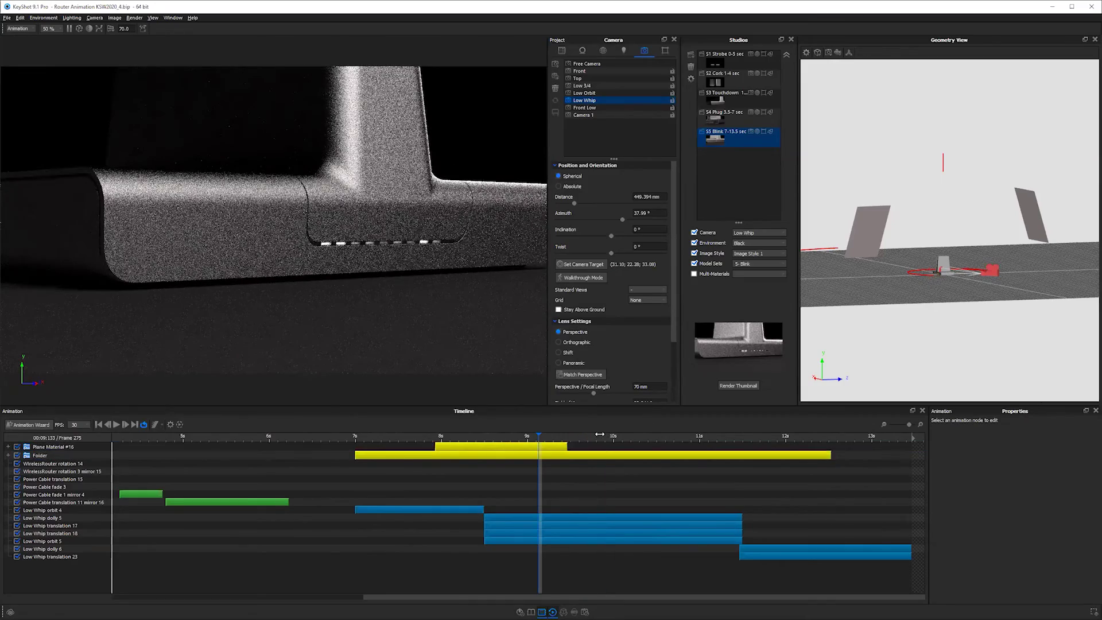
left_click_drag(601, 439, 492, 437)
left_click(408, 436)
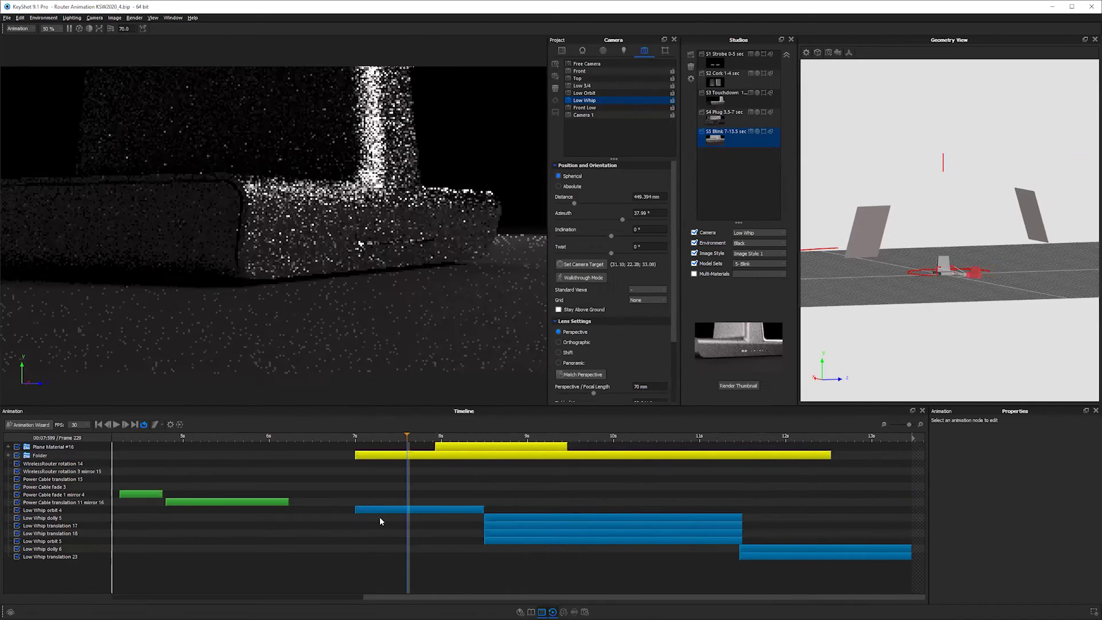
Step: Select the Low Whip orbit 4 camera animation and scrub through its rotation to frame 241
left_click(376, 507)
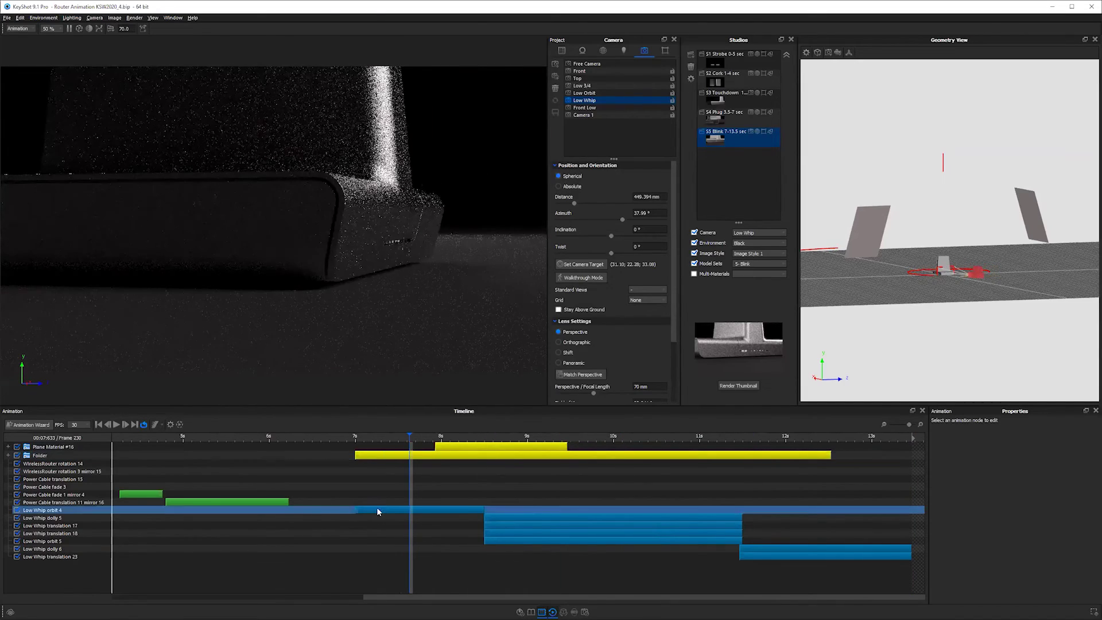
left_click(379, 435)
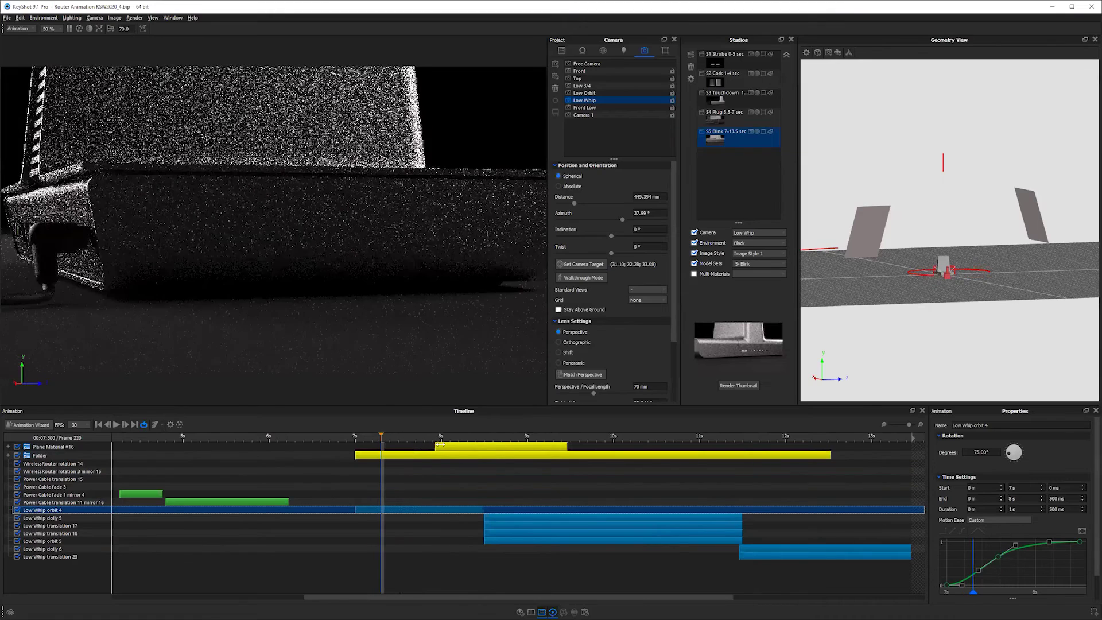
left_click(413, 436)
left_click(441, 436)
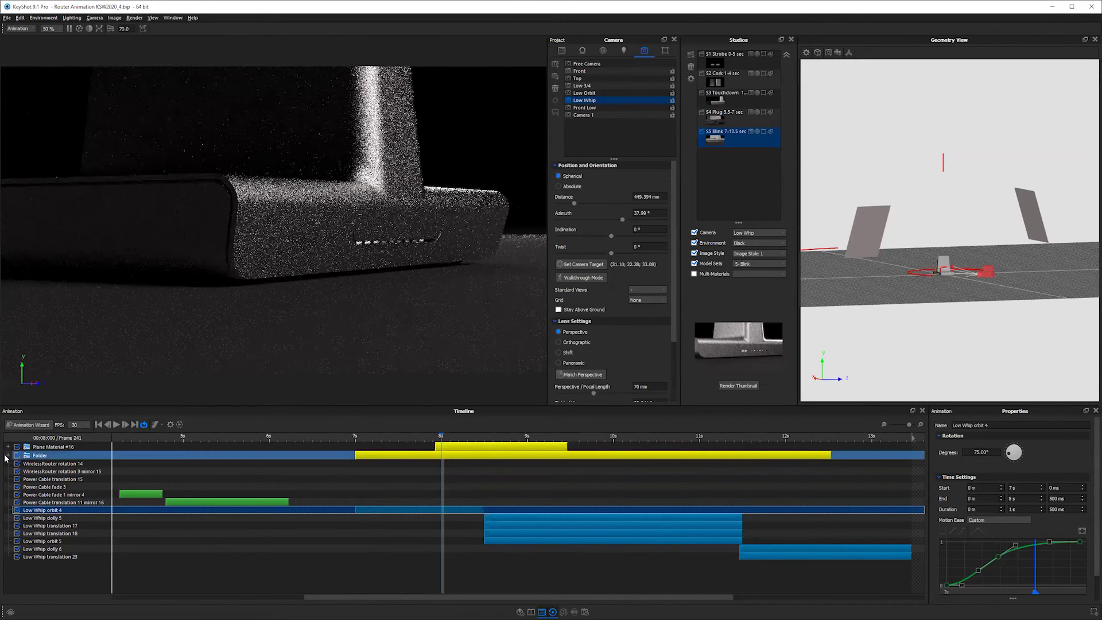
Step: Expand the Plane Material #16 animation folder, set the playhead to frame 240, and select Curve Fade 1
left_click(8, 446)
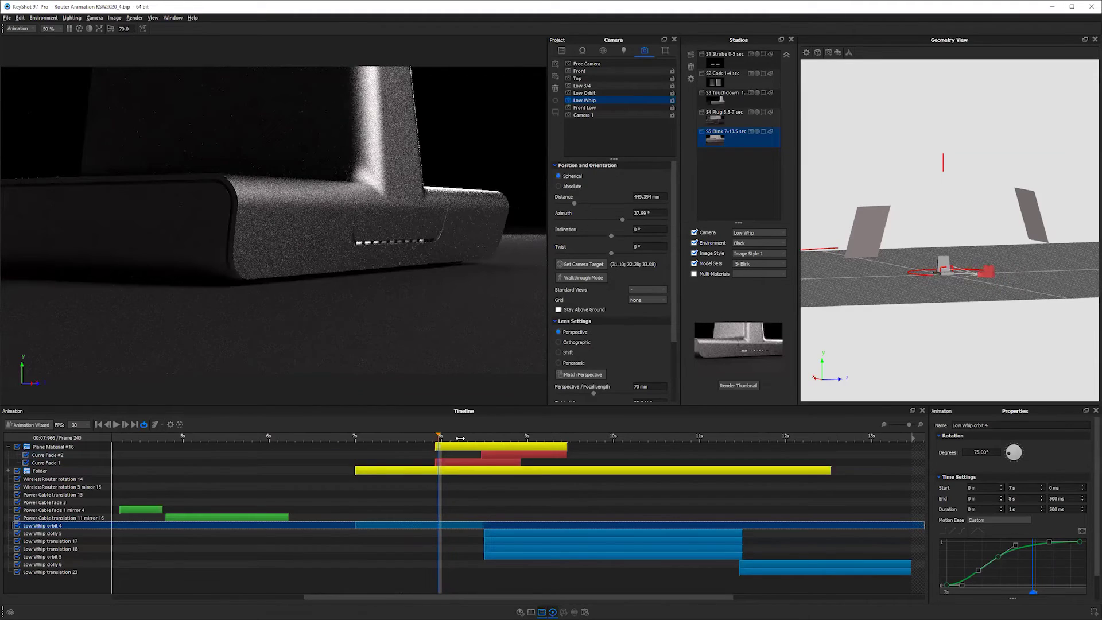
mouse_move(448, 437)
left_mouse_down()
mouse_move(590, 437)
mouse_move(439, 438)
left_mouse_up()
left_click(453, 462)
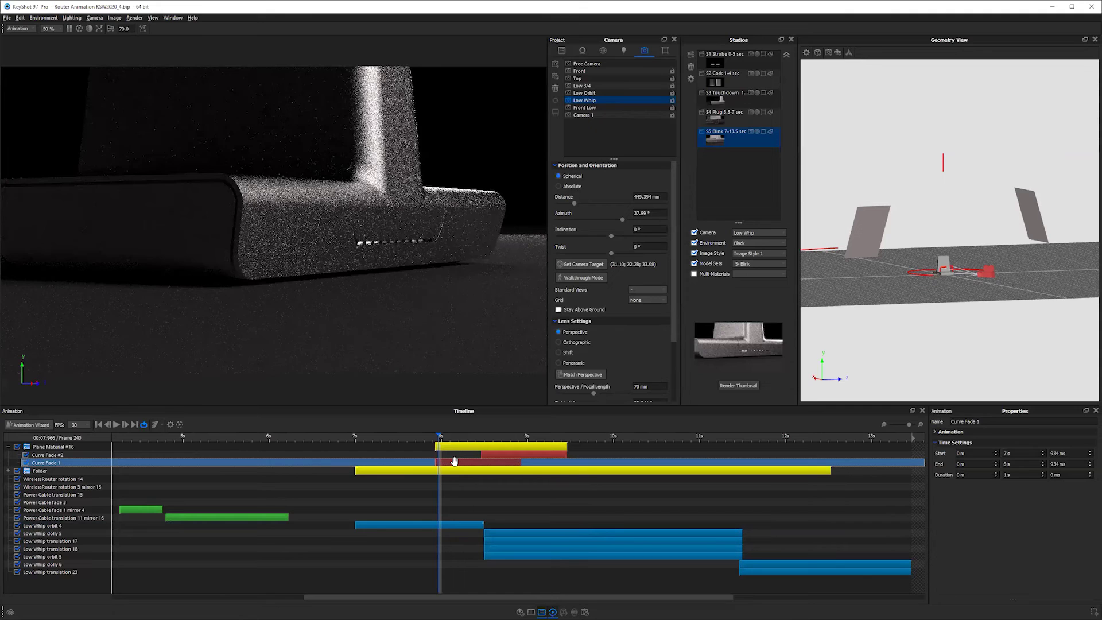
Step: Open the area light material Plane Material #17 from its plane, and examine the lights' arrangement around the router from above
left_click(561, 51)
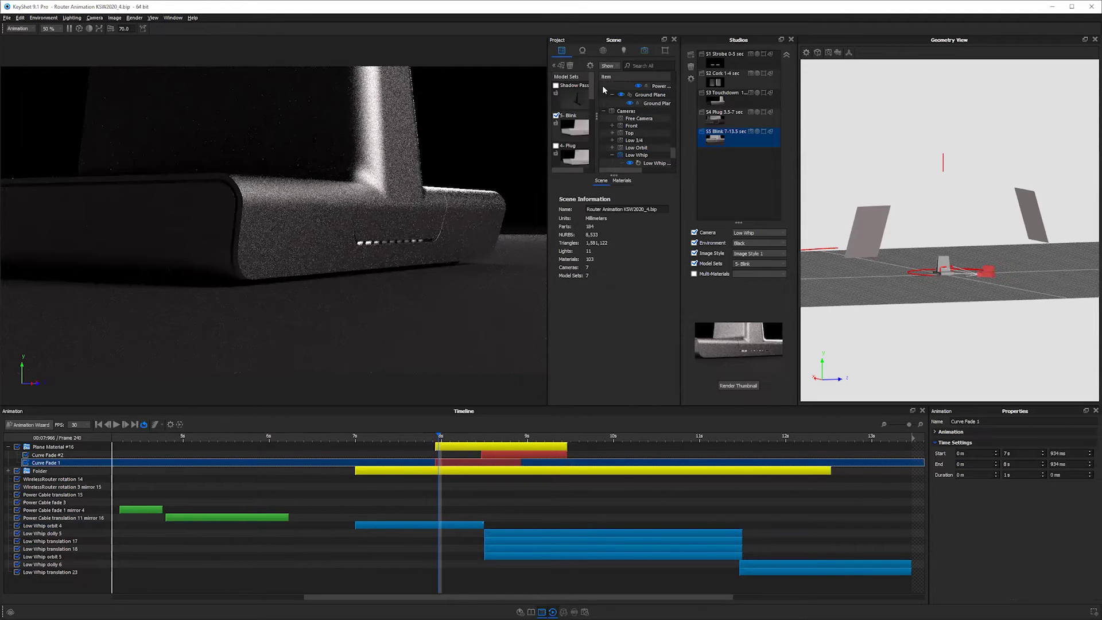
double_click(878, 228)
left_click_drag(960, 358, 951, 384)
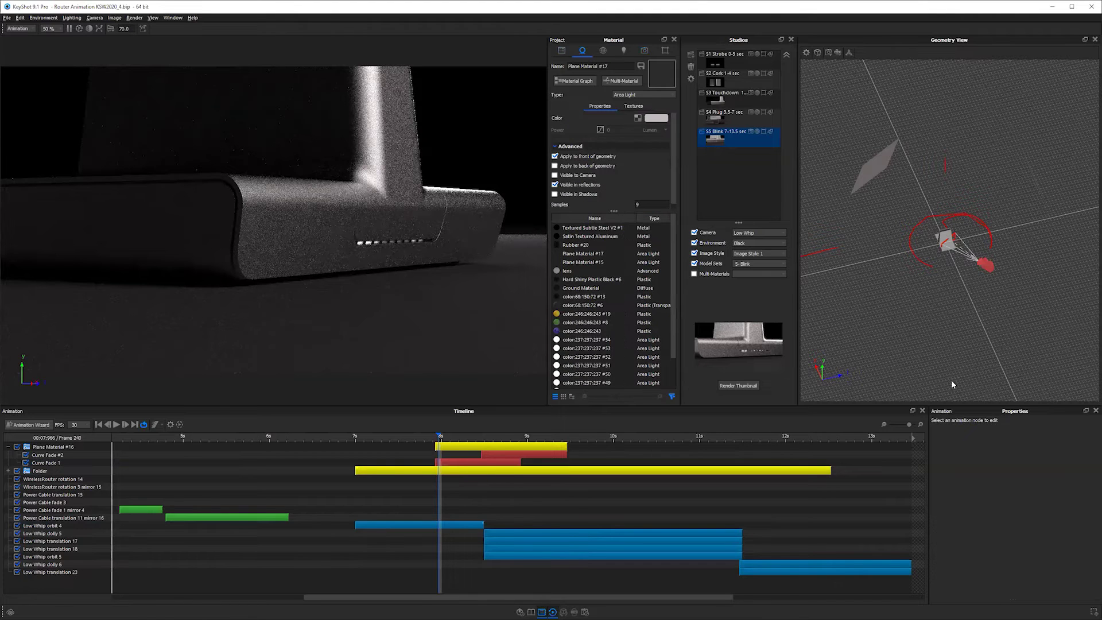
left_click_drag(1055, 218, 1037, 194)
left_click(1037, 193)
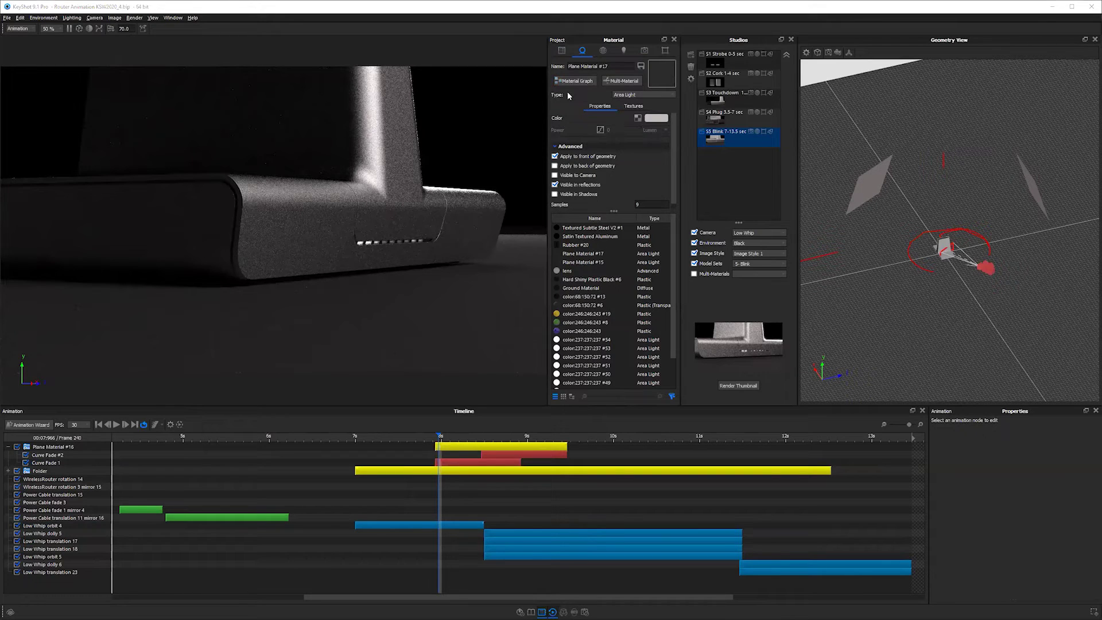
left_click(869, 182)
scroll(991, 293, "up", 5)
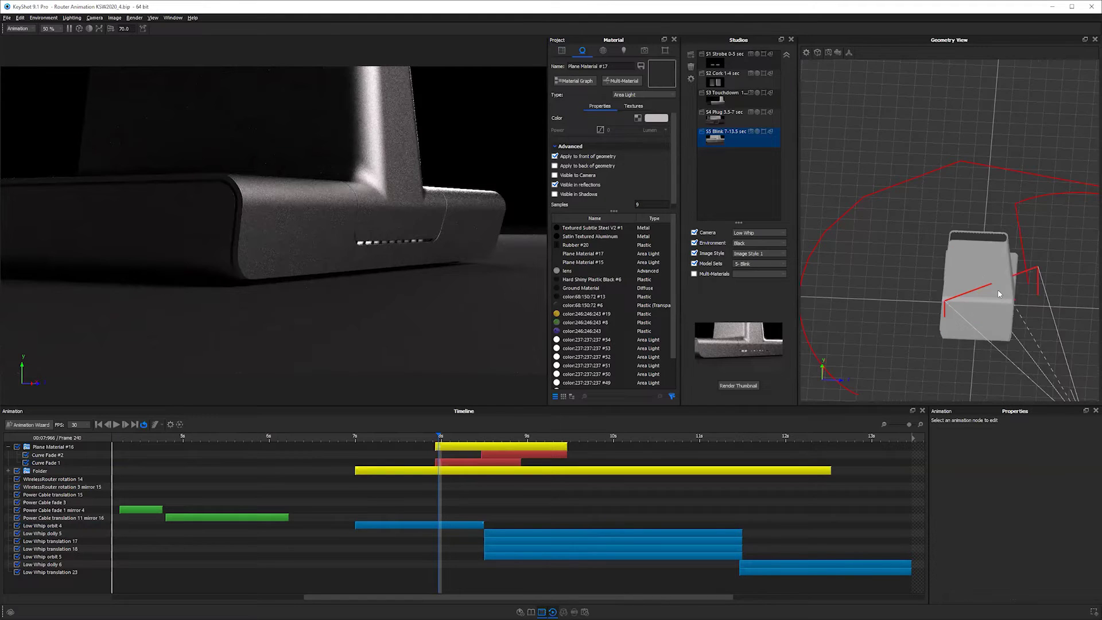
Step: Zoom out to see the whole light setup and scrub the animation between about 7 and 9 seconds to examine the lighting
scroll(920, 134, "down", 5)
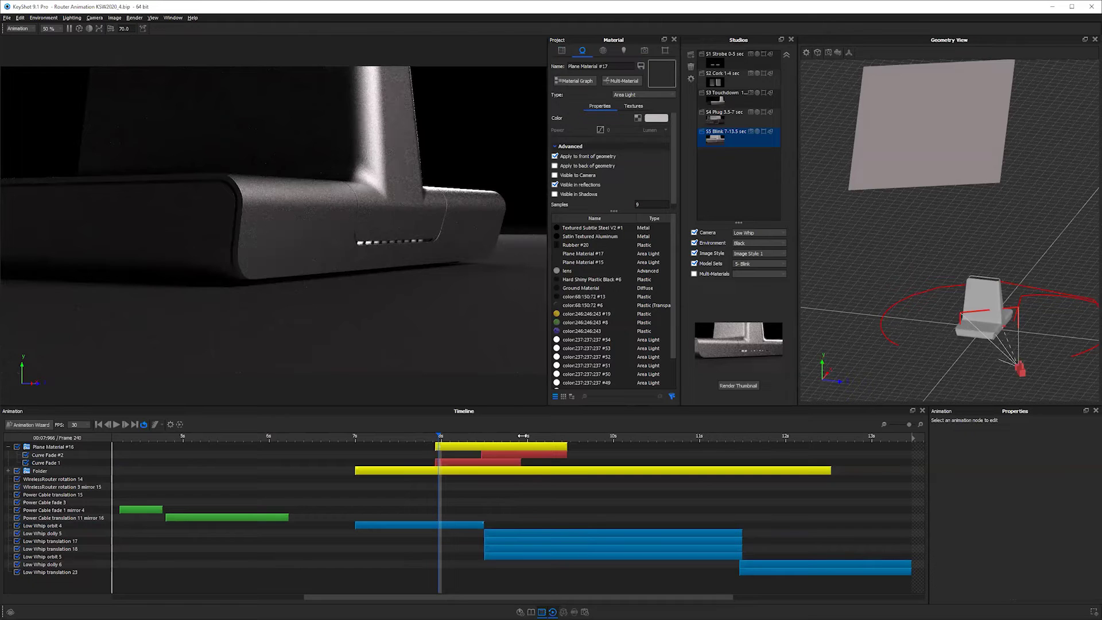
key("space")
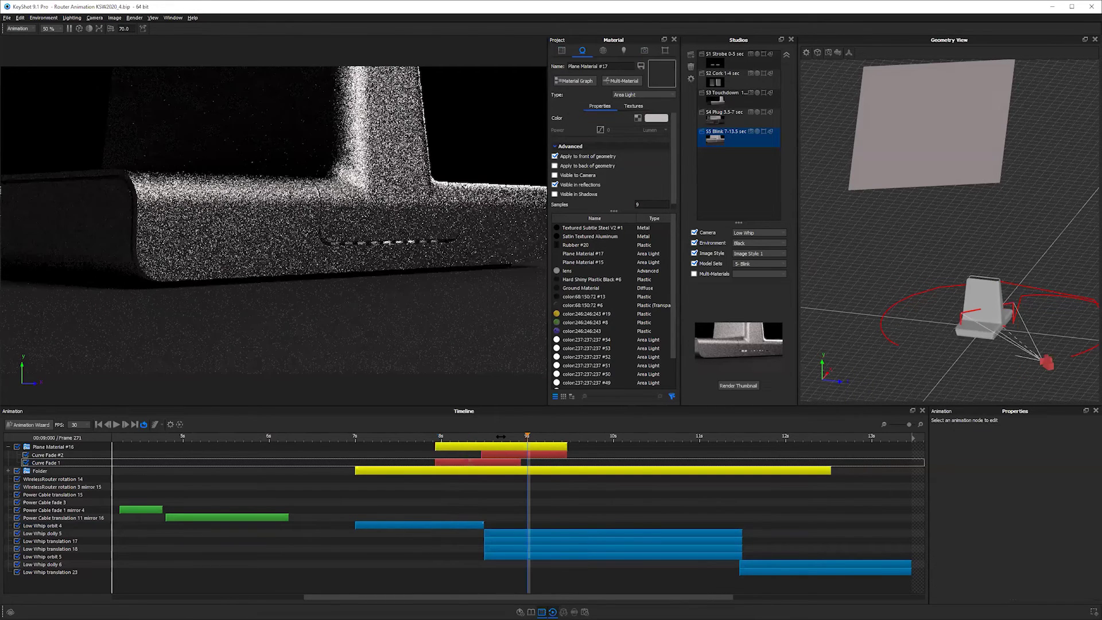
key("Left")
key("space")
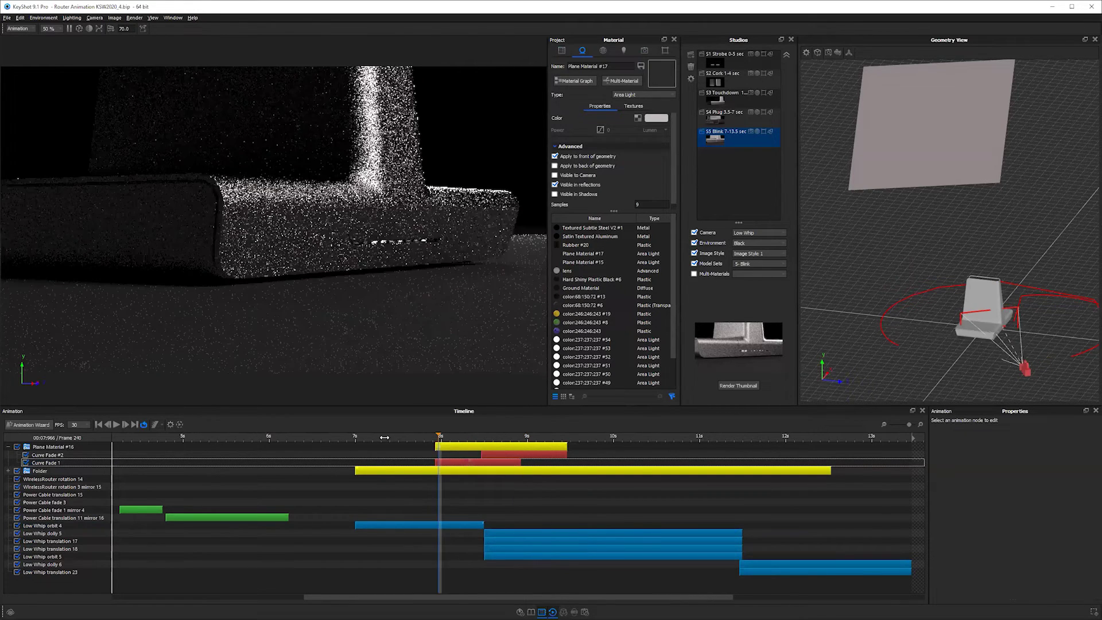
left_click(368, 437)
left_click(384, 437)
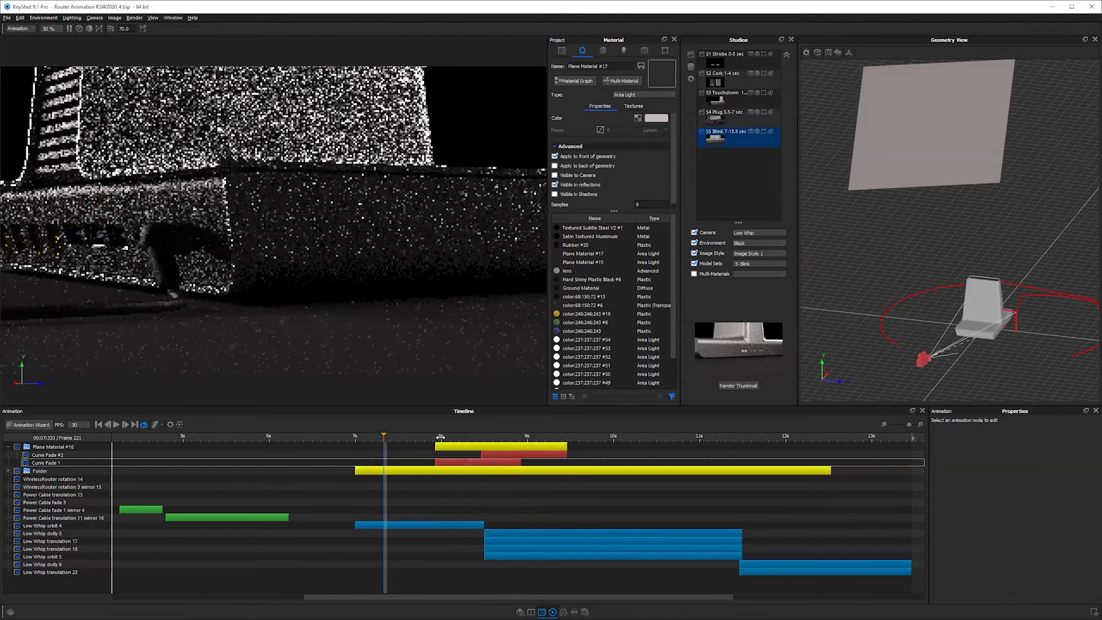
left_click(462, 437)
left_click(454, 437)
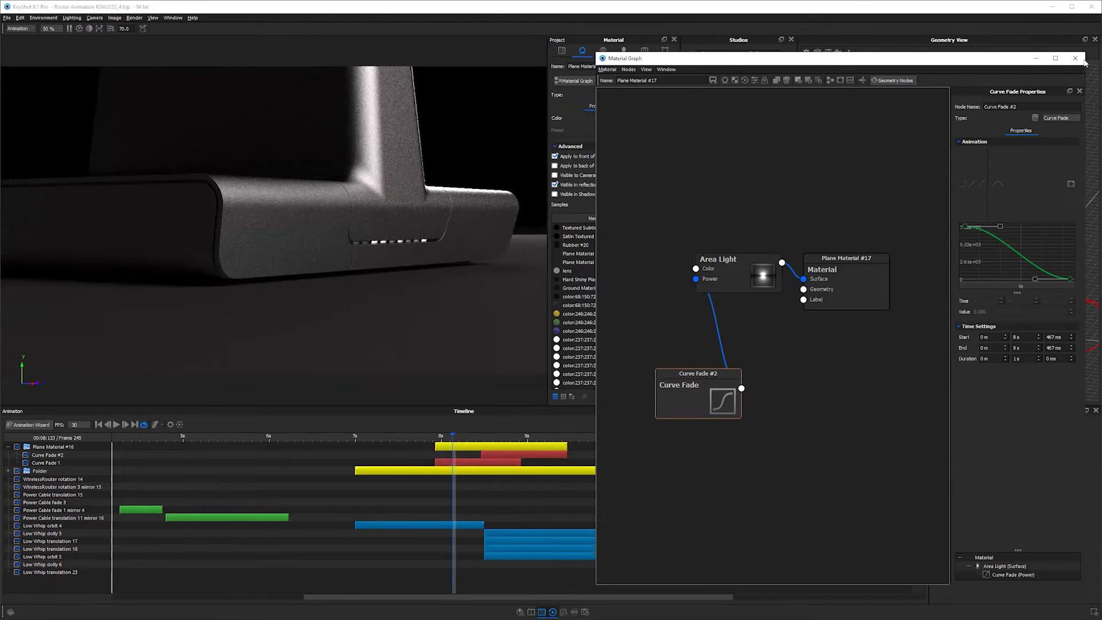
Step: Close the material graph and hide the light plane of Plane #1 to isolate the other area light
left_click(497, 99)
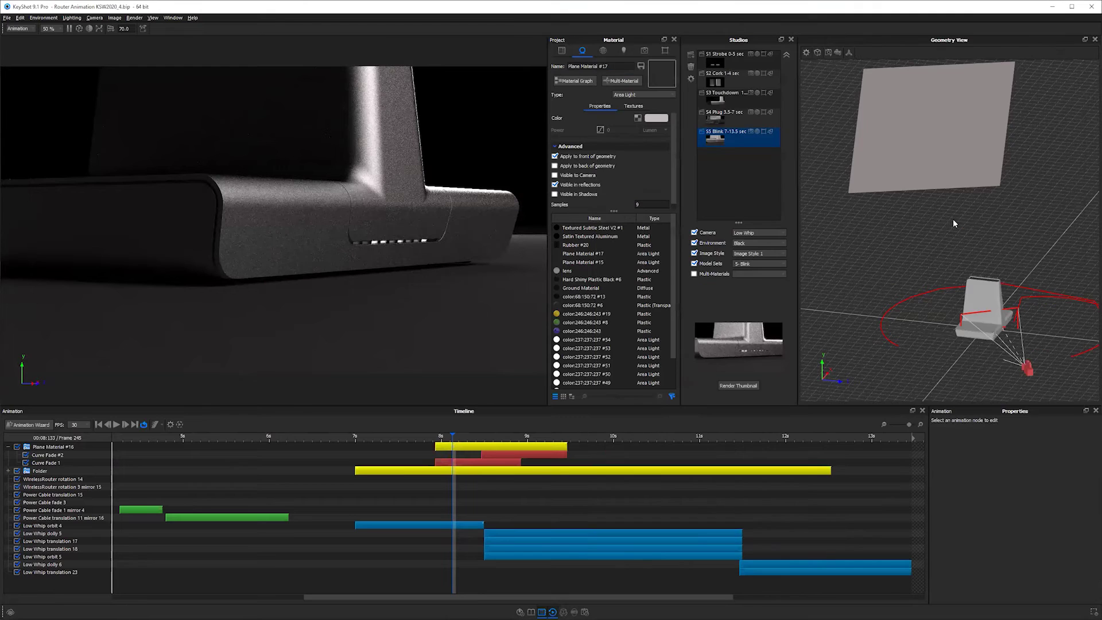
left_click_drag(1004, 196, 901, 149)
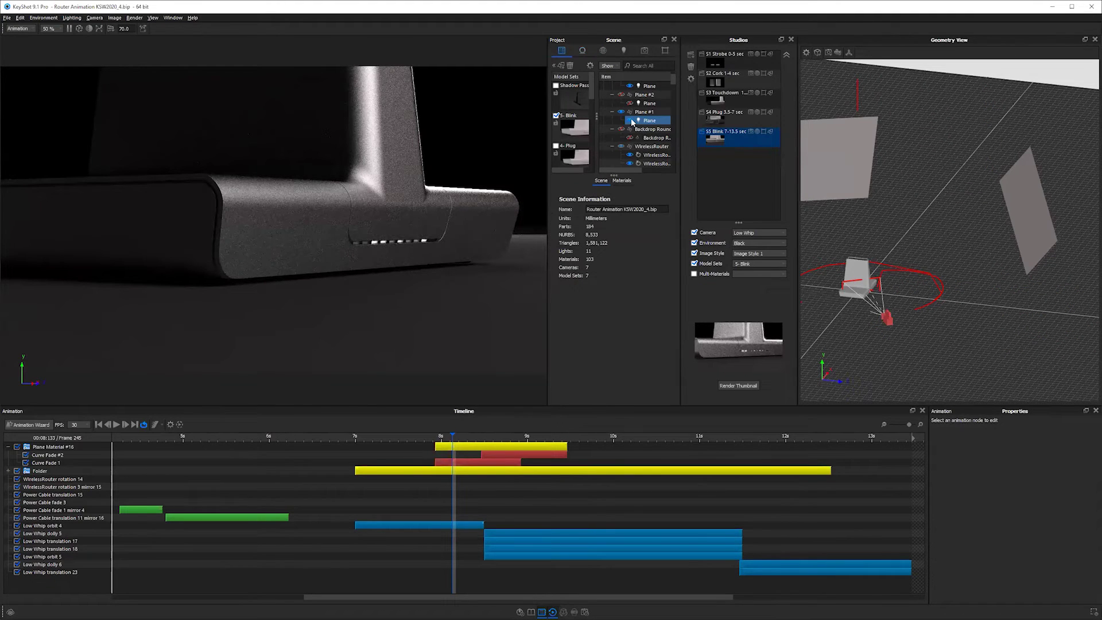
key("h")
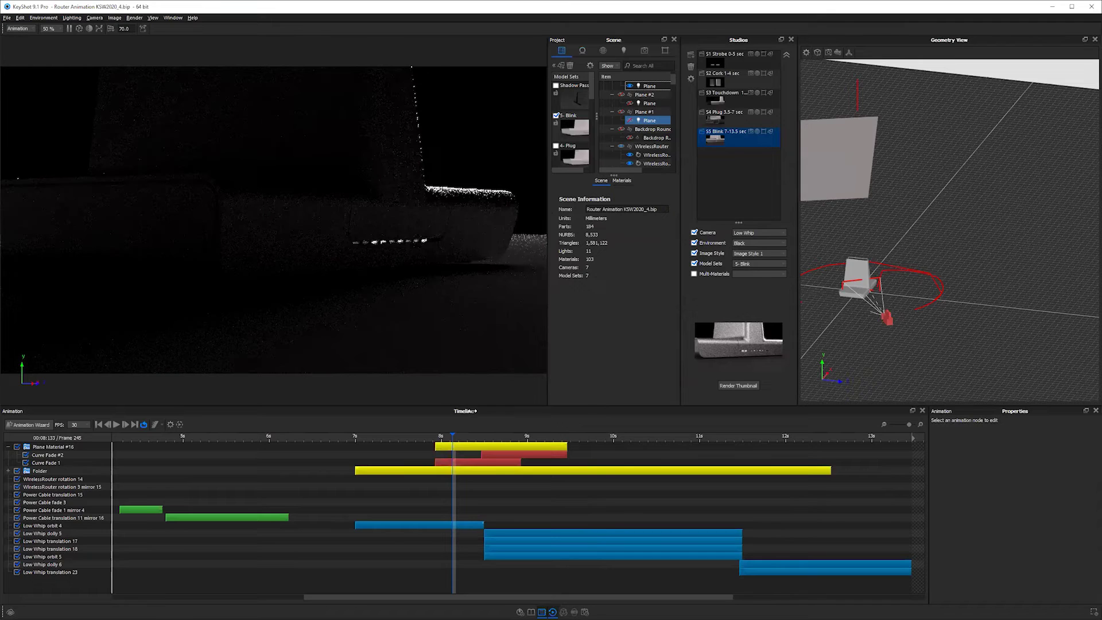
Step: Scrub the timeline between about 7.8 and 9.6 seconds to examine how the isolated area light fades
key("space")
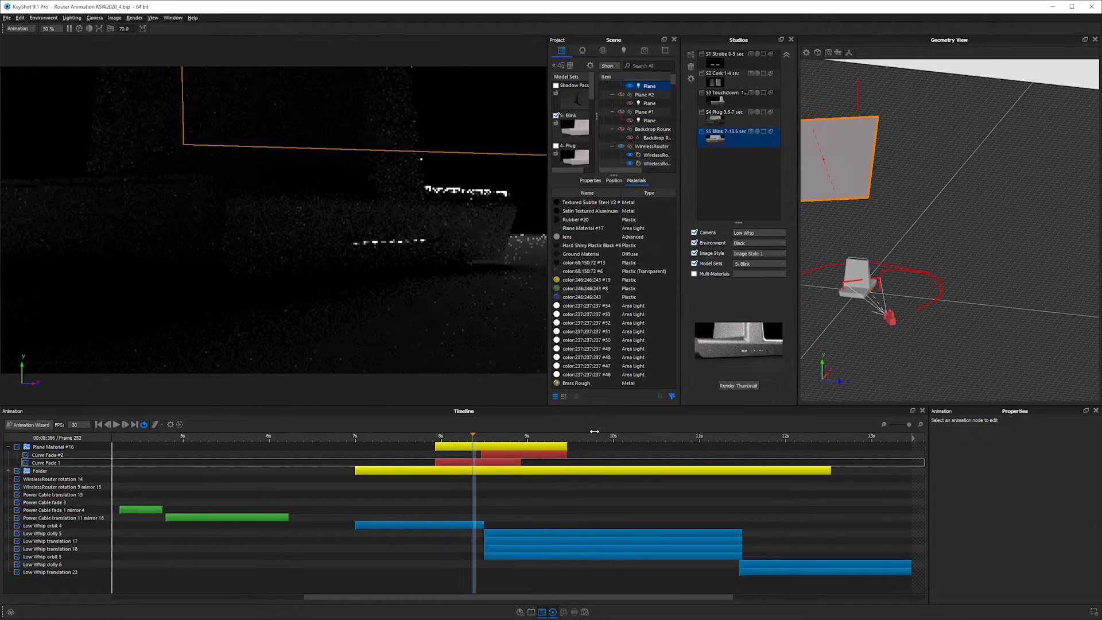
left_click_drag(489, 429, 427, 430)
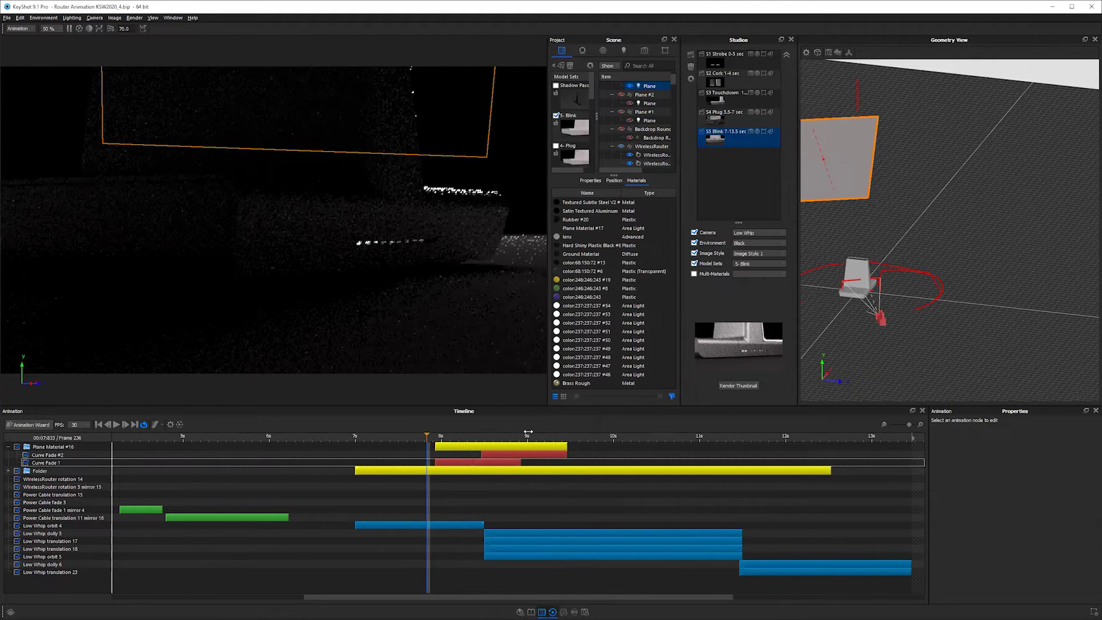
mouse_move(568, 431)
left_mouse_down()
mouse_move(516, 431)
mouse_move(582, 430)
left_mouse_up()
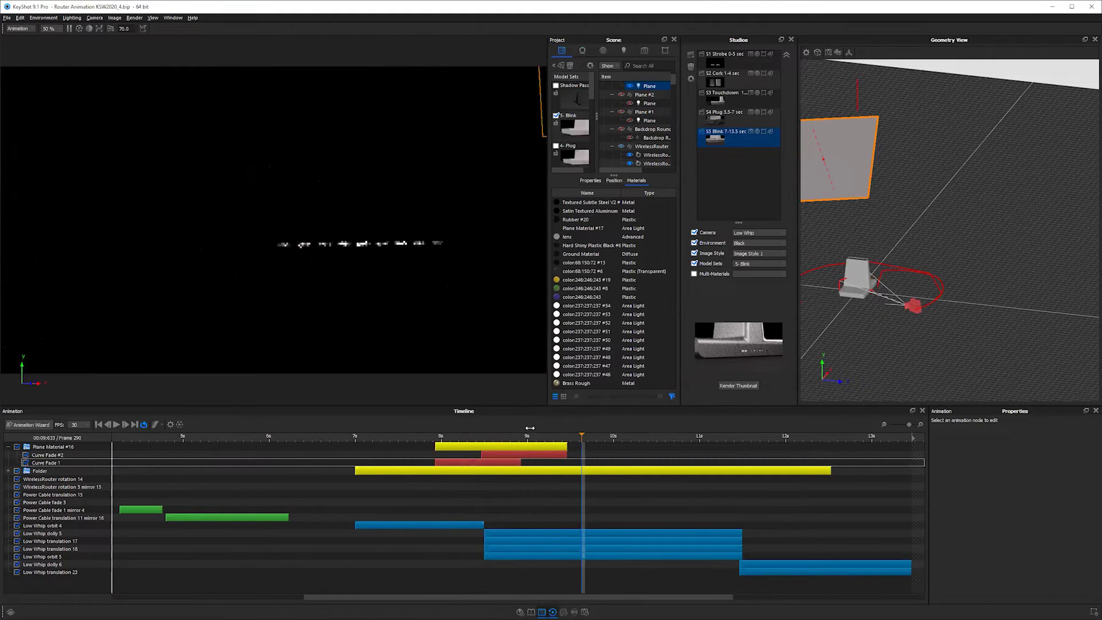
left_click(487, 432)
Step: Select the Curve Fade #2 animation and enlarge its properties area and curve graph
left_click(507, 455)
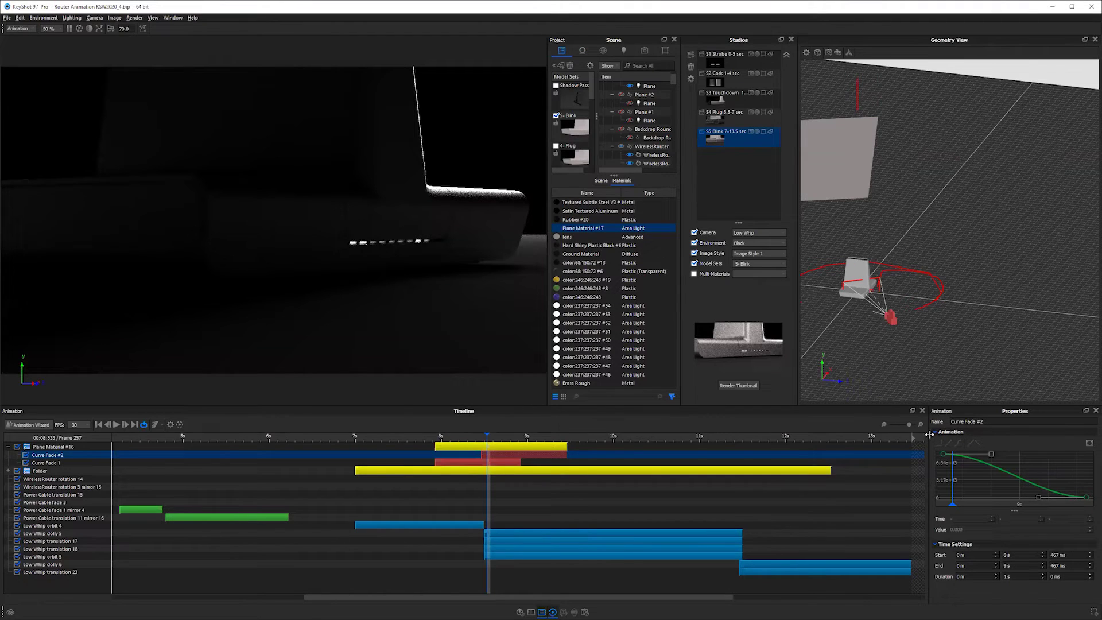
left_click_drag(929, 438, 794, 429)
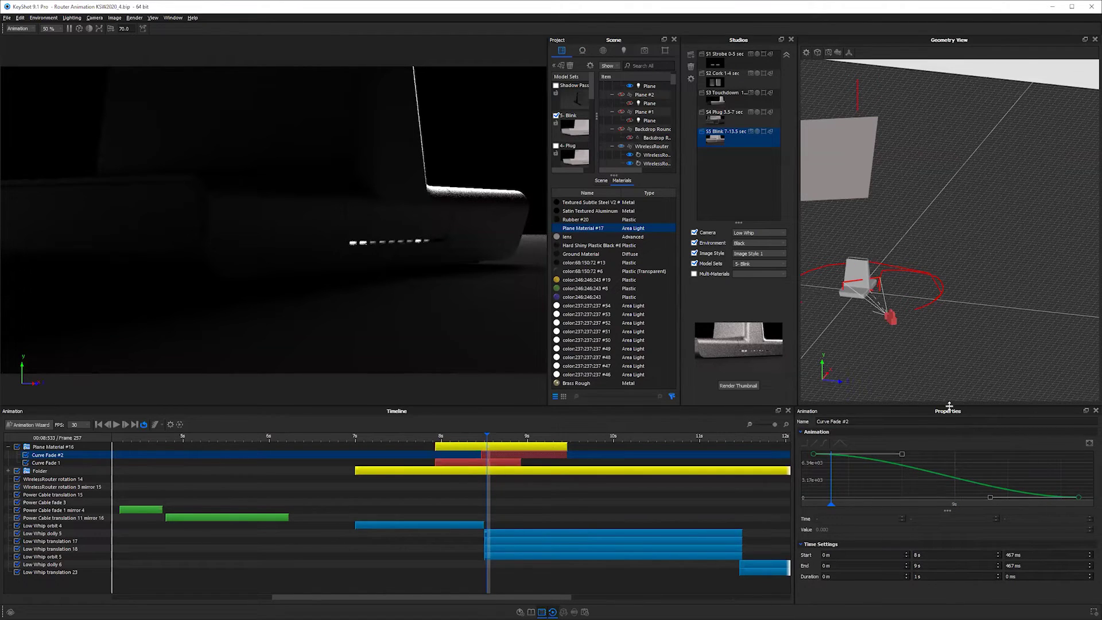
left_click_drag(950, 407, 938, 358)
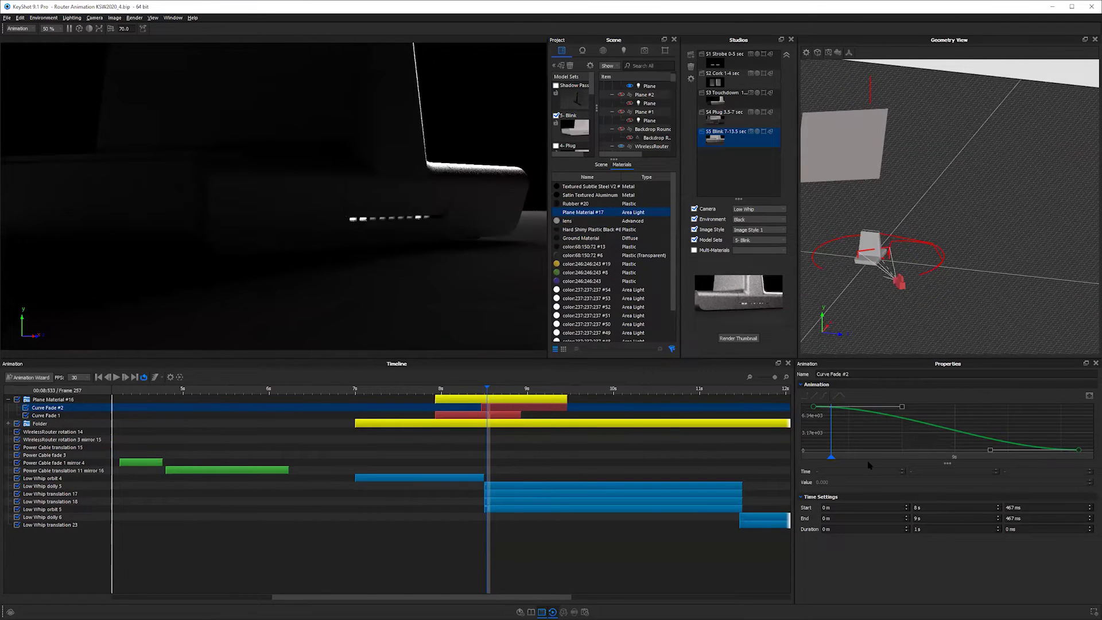
left_click_drag(949, 461, 949, 510)
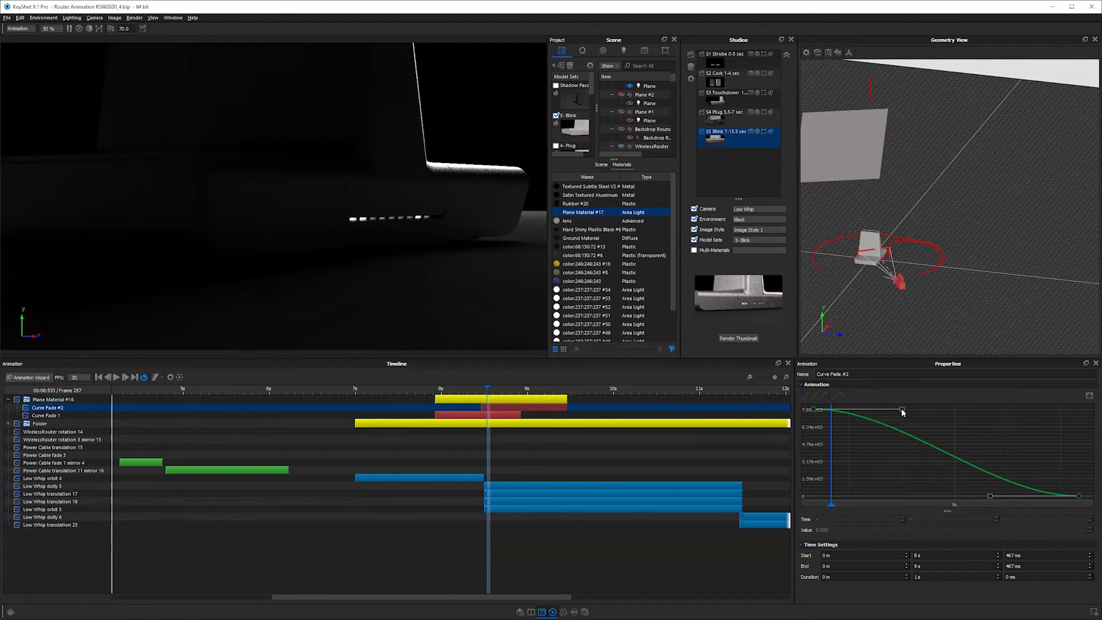
Step: Reshape the start of the Curve Fade #2 curve into a steep early drop and preview the fade up to 9.733 seconds
left_click_drag(892, 411, 813, 486)
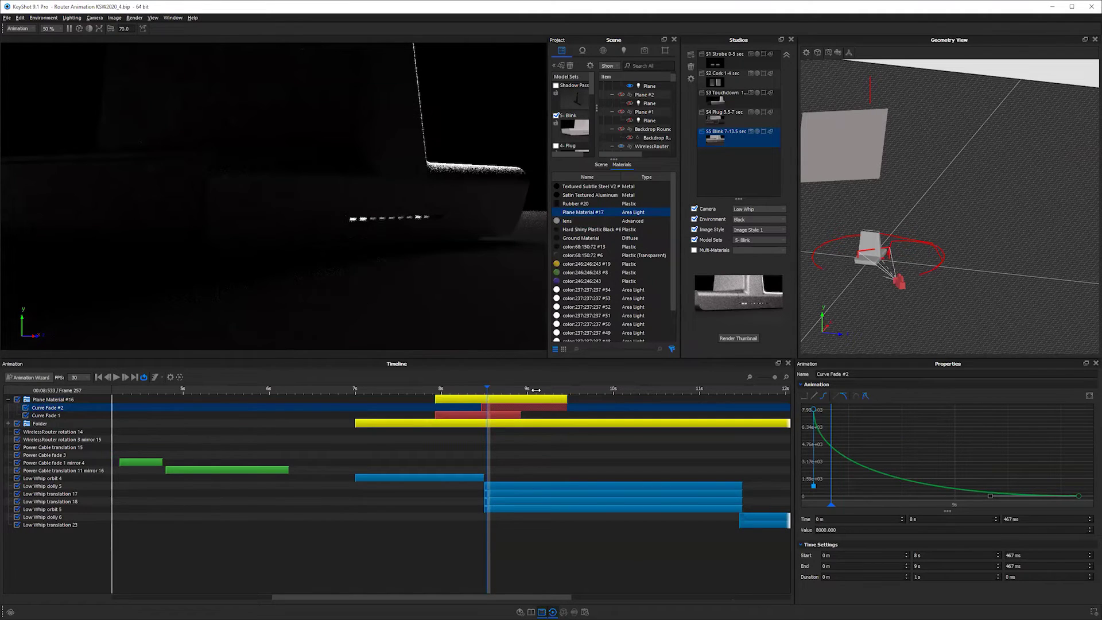
mouse_move(535, 389)
left_mouse_down()
mouse_move(576, 389)
mouse_move(489, 387)
mouse_move(589, 386)
left_mouse_up()
left_click(590, 389)
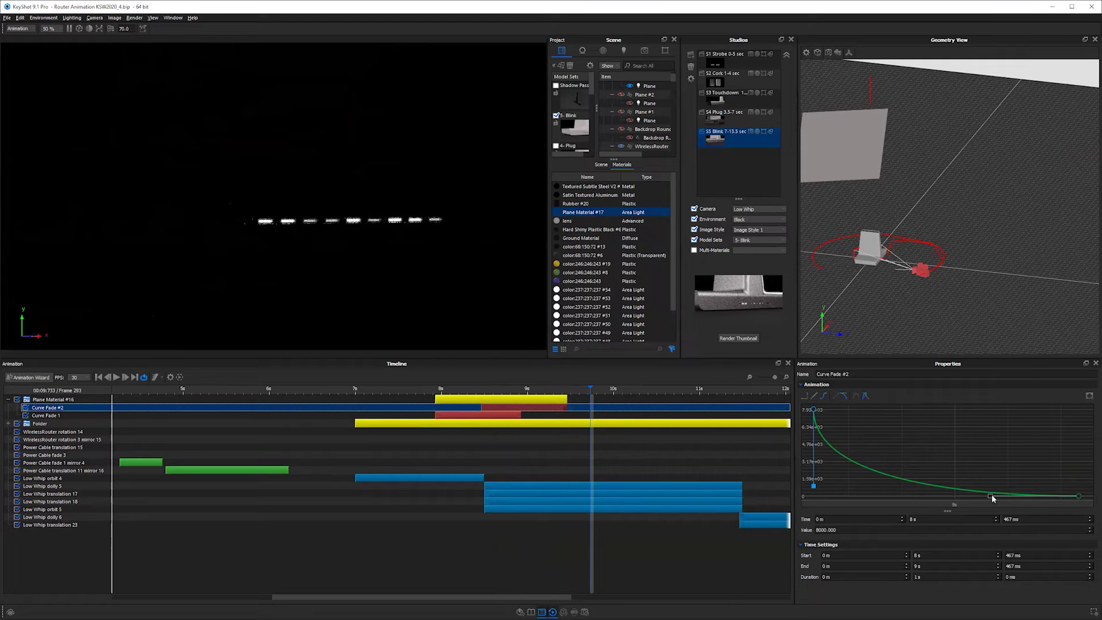
Step: Adjust the curve handles of Curve Fade #2 to shape a more gradual falloff toward its end, scrubbing the timeline to check
left_click_drag(991, 496, 1050, 412)
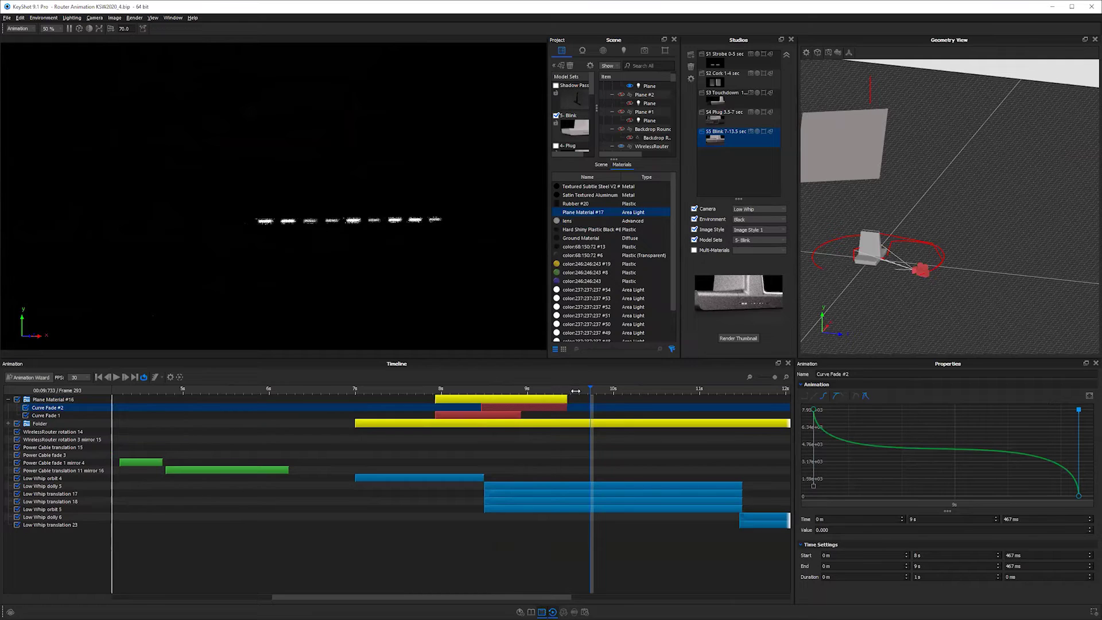
left_click_drag(575, 391, 440, 390)
left_click_drag(517, 398, 653, 412)
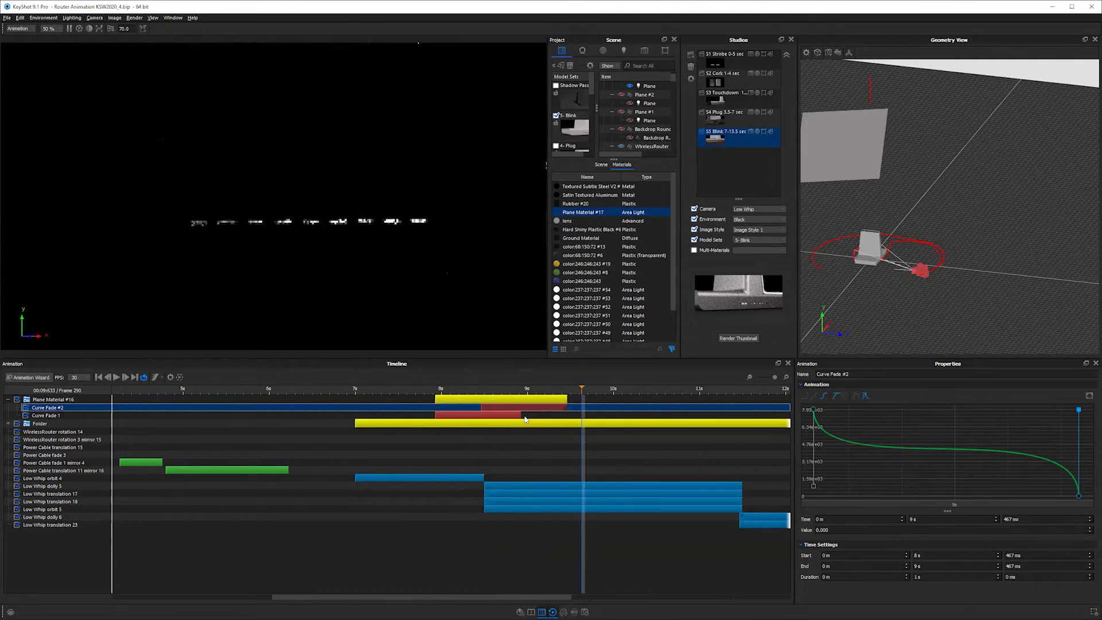
left_click_drag(1078, 410, 959, 446)
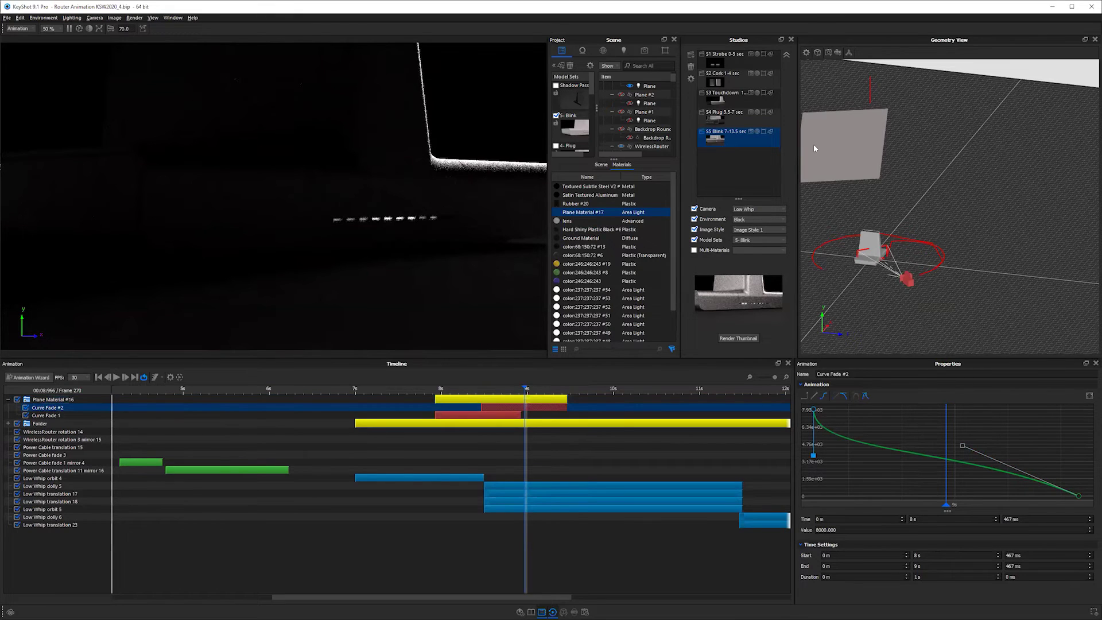
Step: Hide the area light plane selected in the geometry view and show the light plane of Plane #1 instead
left_click(841, 140)
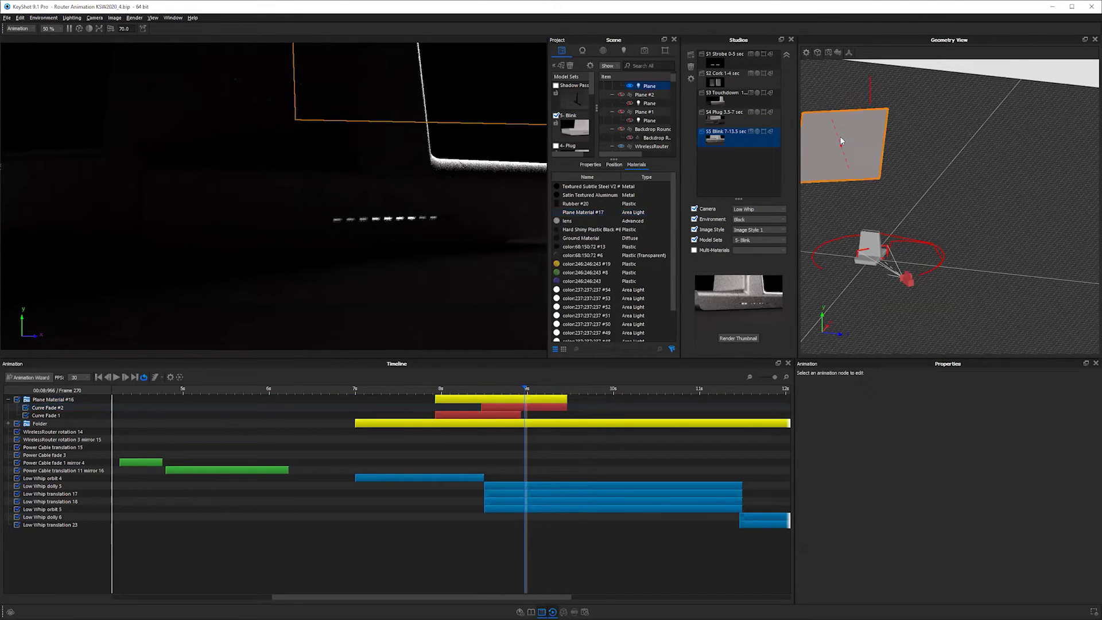
left_click(850, 139)
left_click(629, 86)
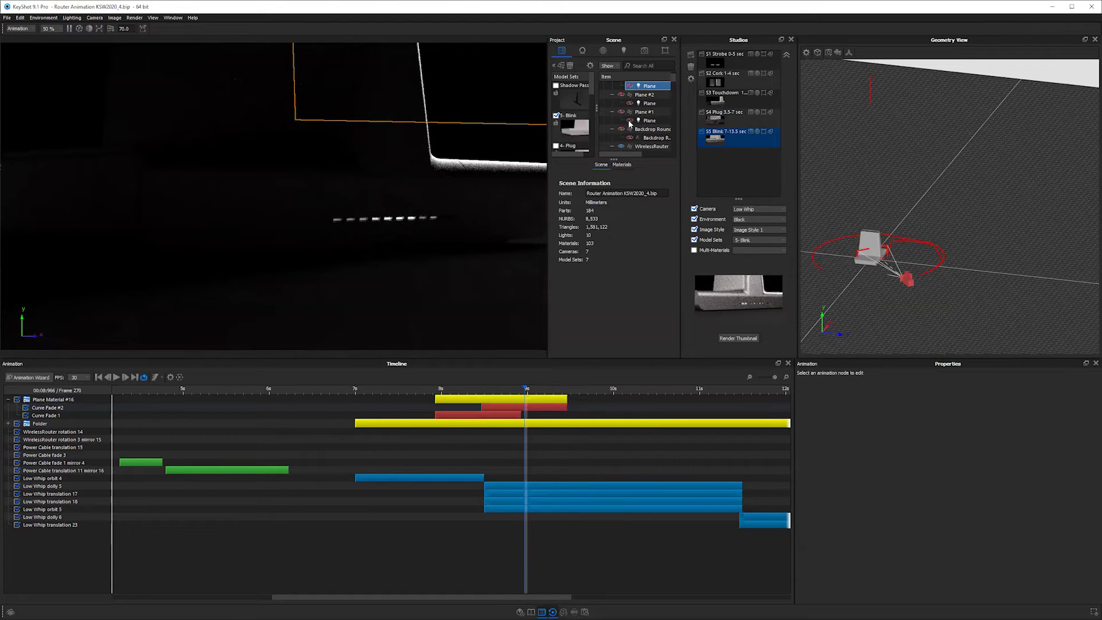
left_click(629, 121)
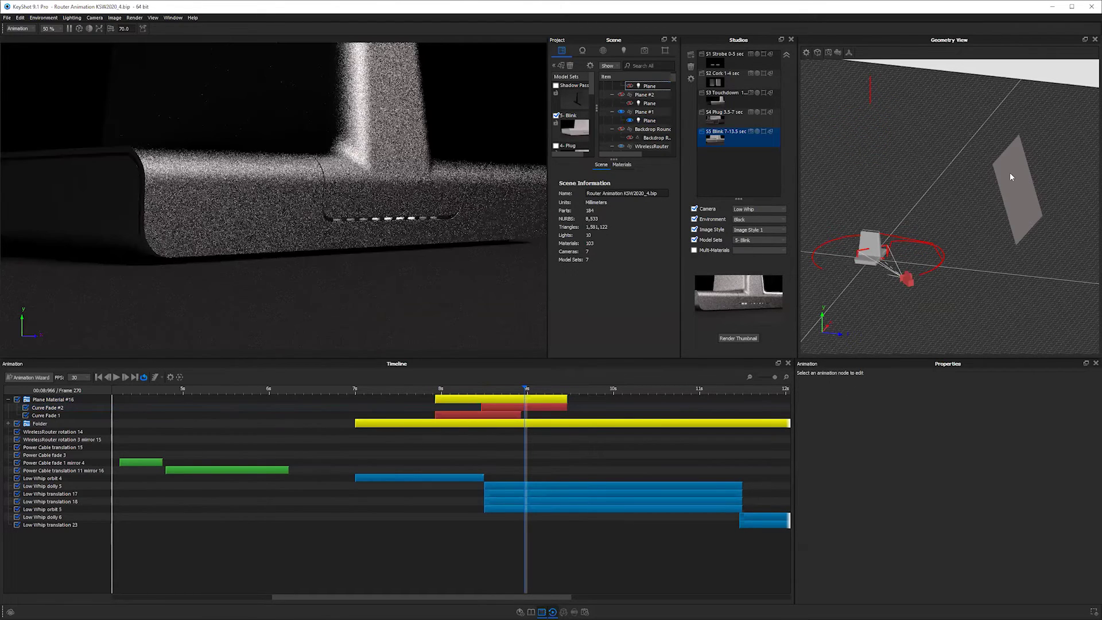
Step: Open the material graph of Plane Material #15 and add a Curve Fade animation node
double_click(1011, 177)
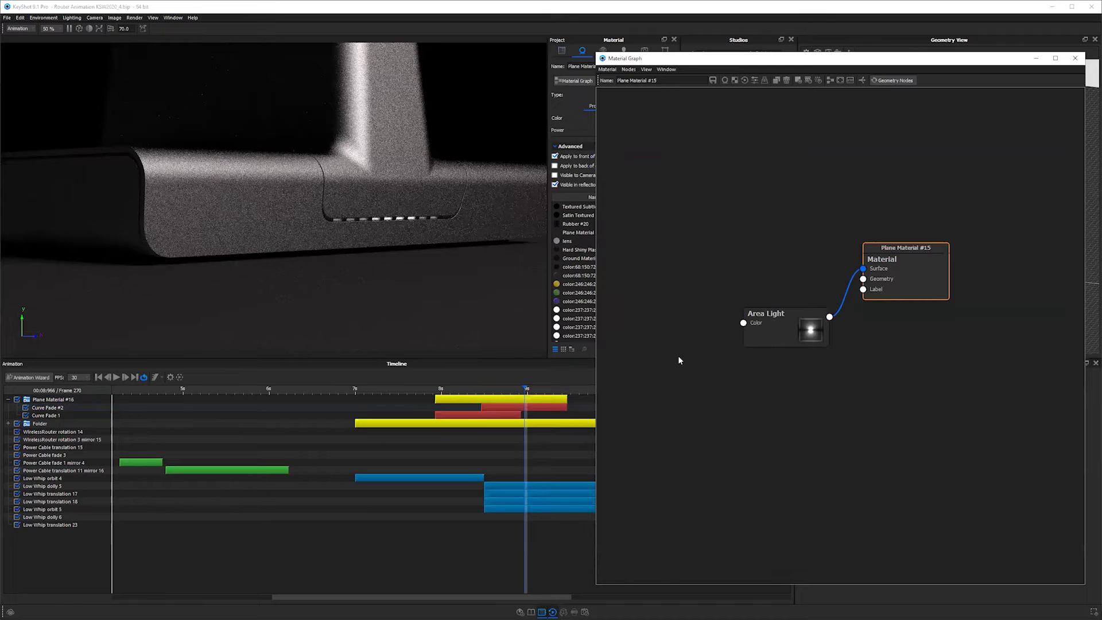
right_click(678, 357)
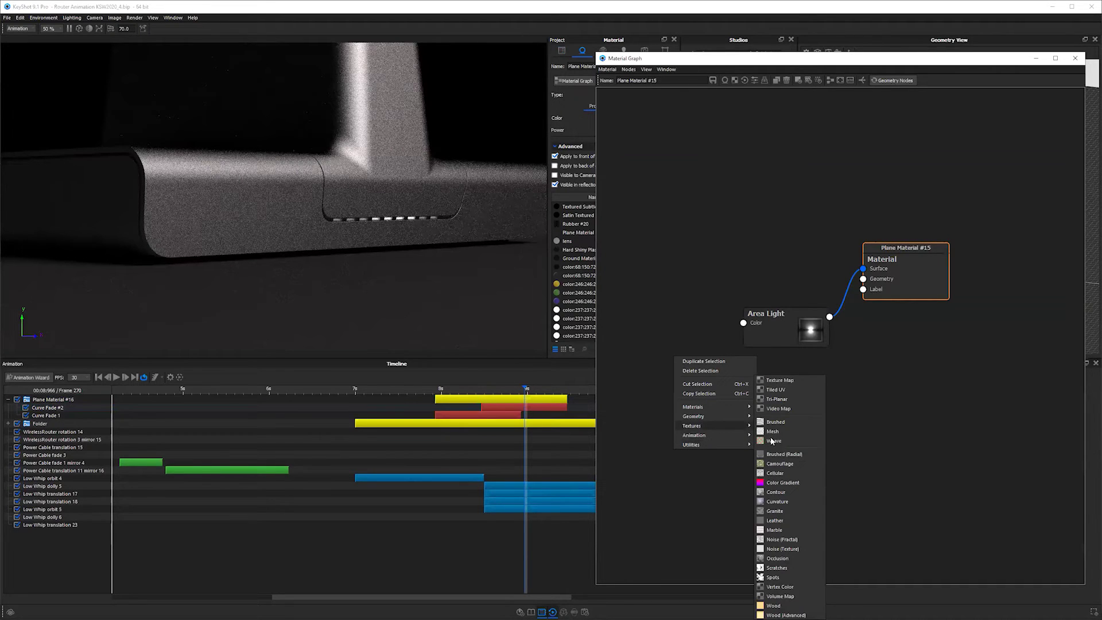
left_click(777, 444)
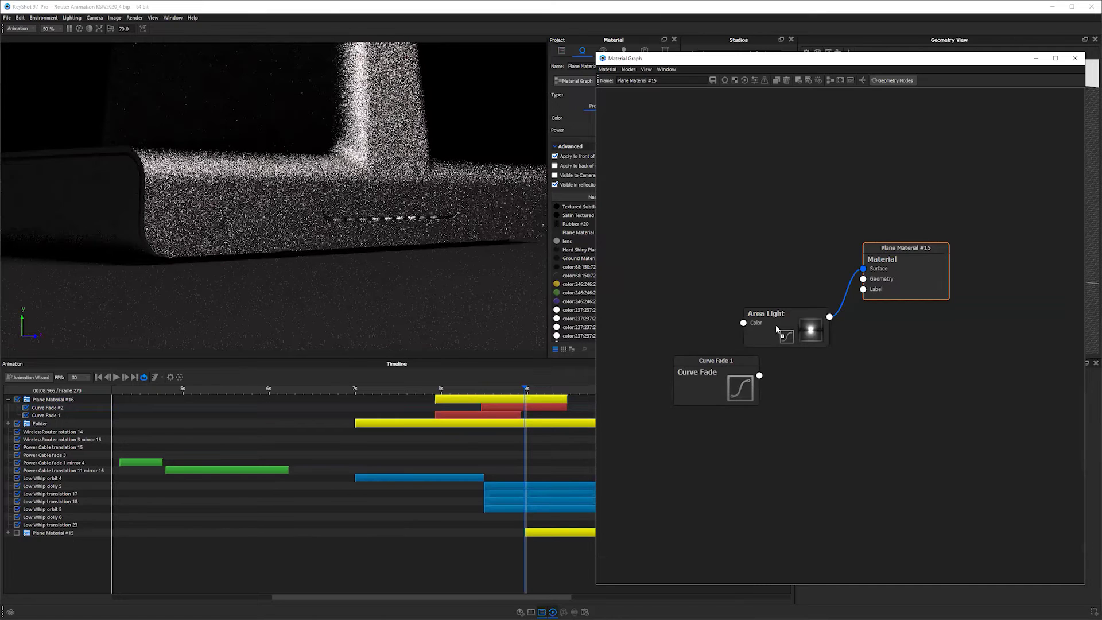
Step: Connect the Curve Fade node to the Power input of the Area Light and arrange the two nodes
left_click_drag(776, 326, 775, 326)
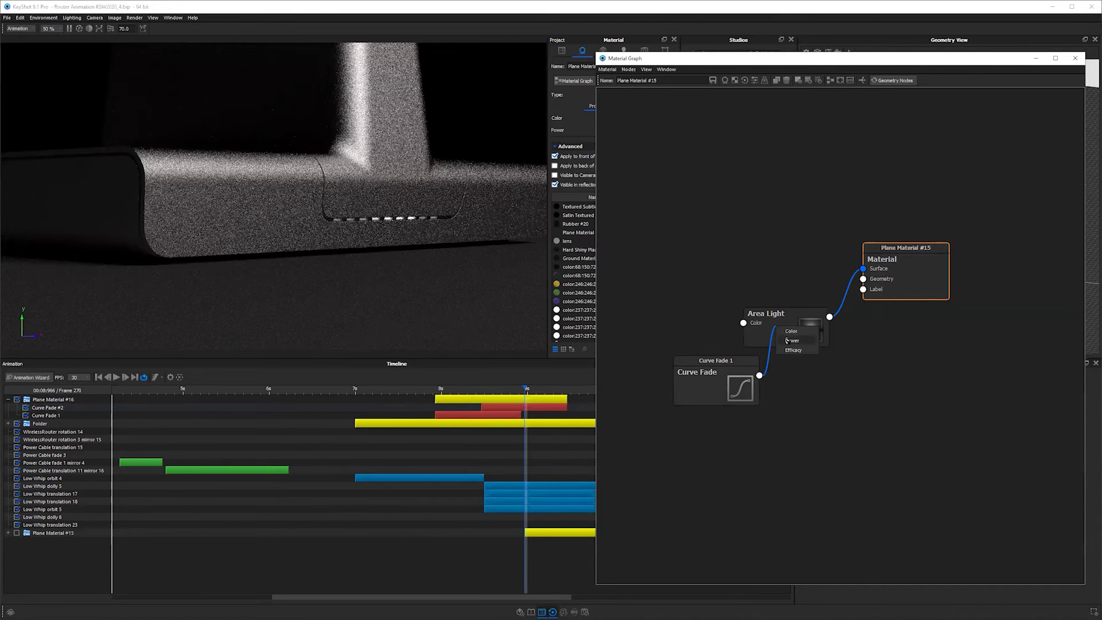
left_click(790, 331)
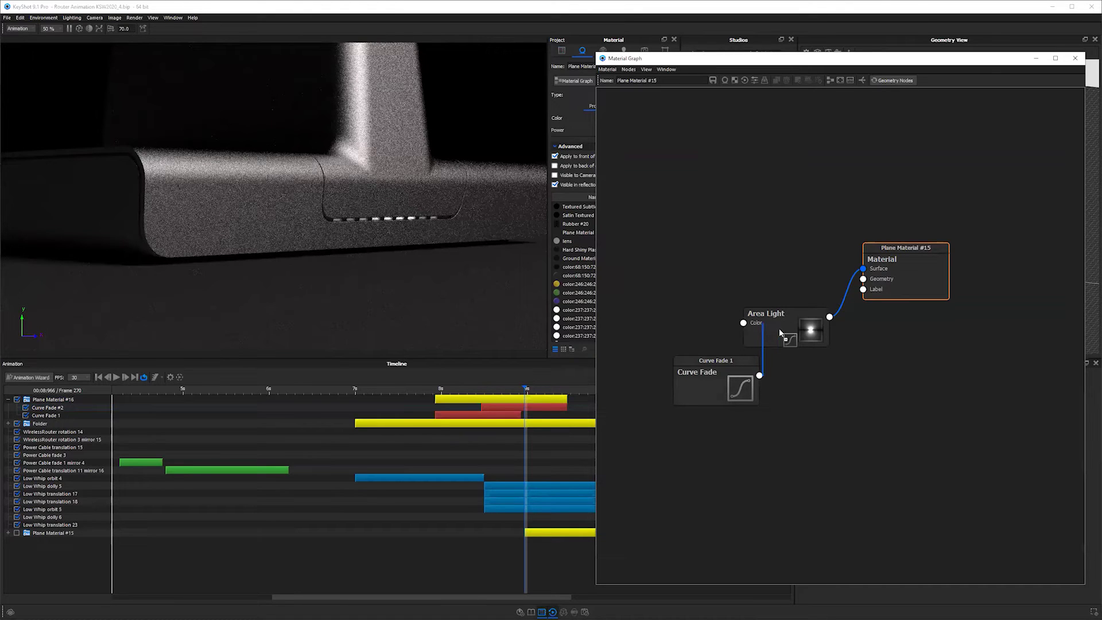
left_click_drag(779, 329, 779, 329)
left_click(796, 344)
left_click_drag(712, 384, 654, 369)
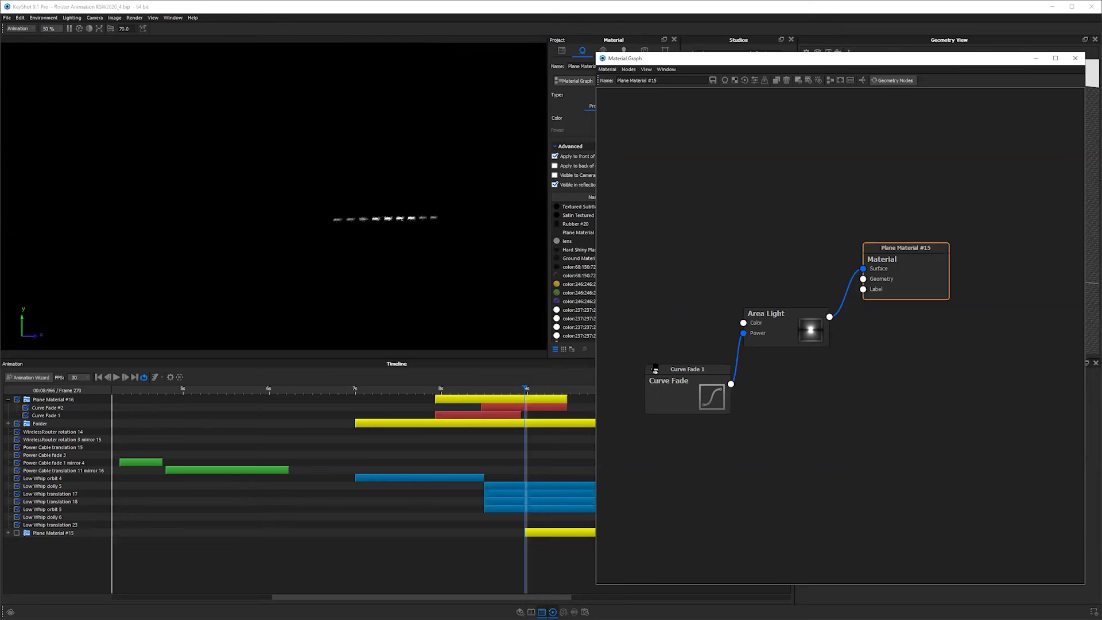
left_click_drag(774, 328, 796, 371)
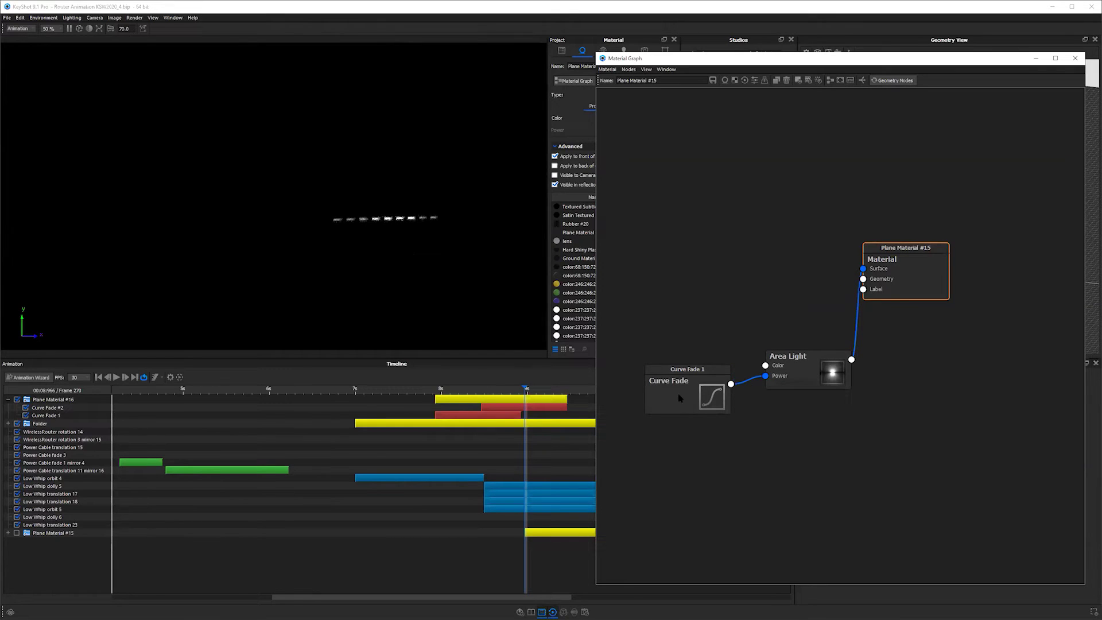
Step: Open the properties of Curve Fade 1 in the Plane Material #15 graph, set its first key's value to 8000 and fit the curve view
left_click(678, 395)
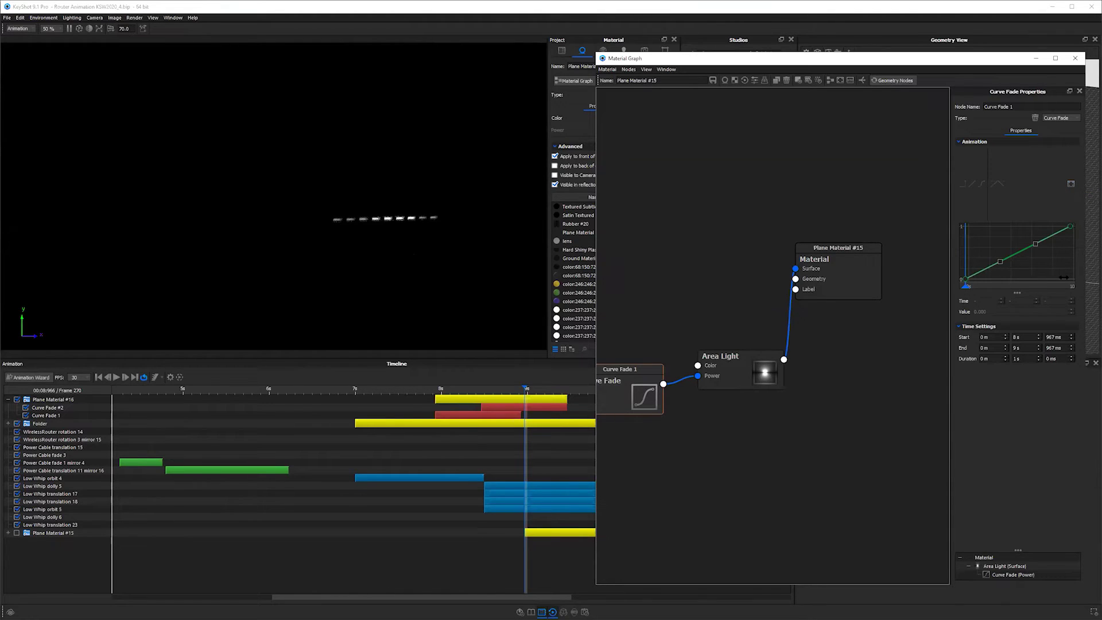
left_click_drag(1063, 277, 1069, 277)
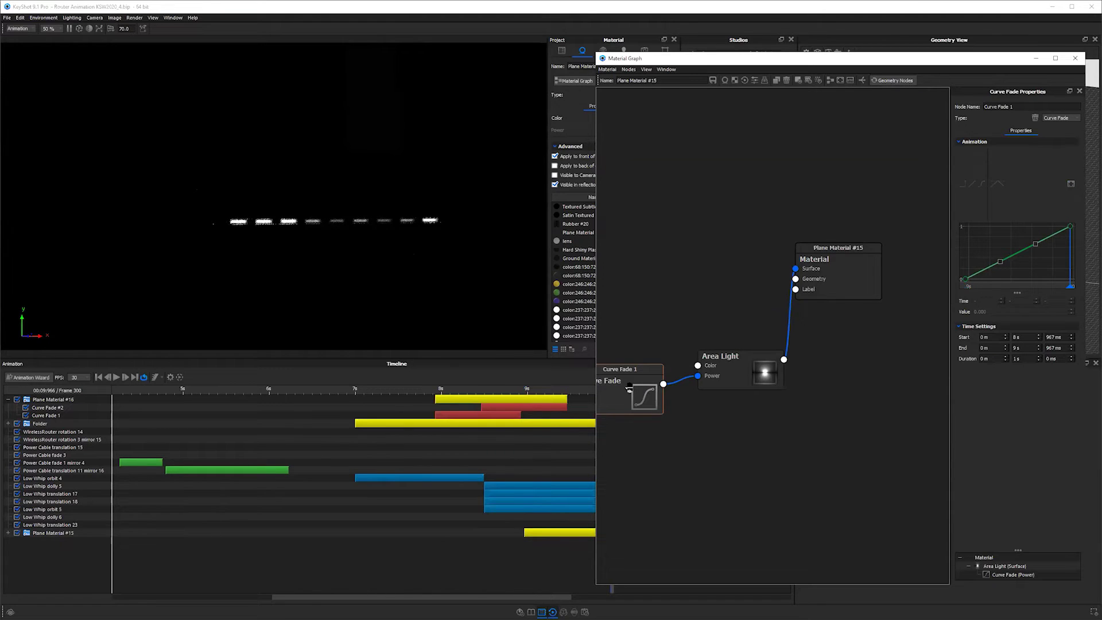
left_click(699, 370)
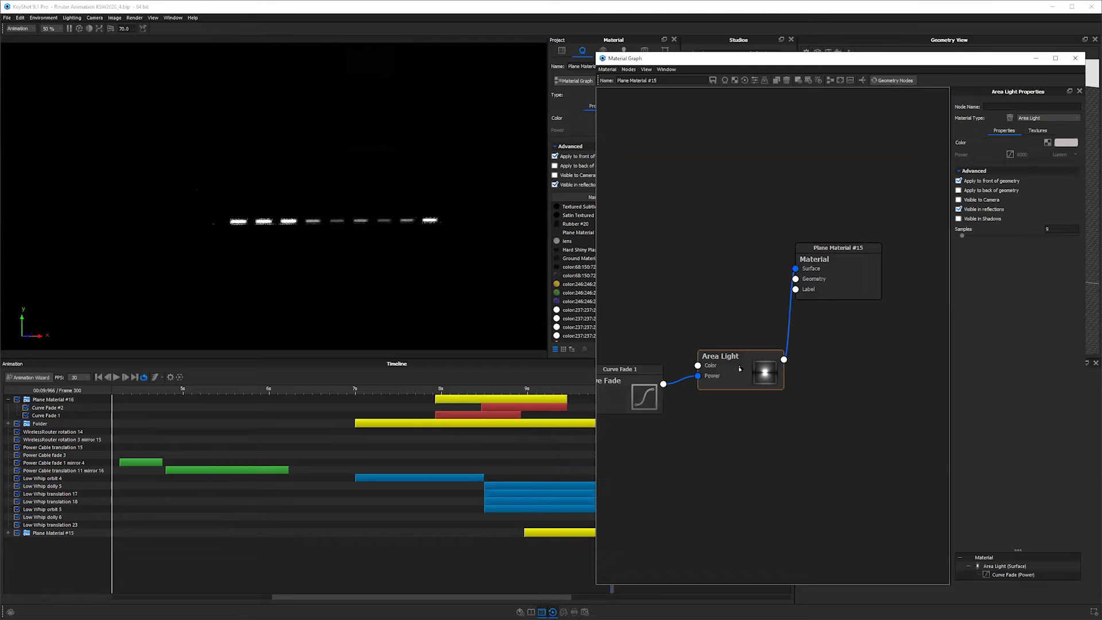
left_click(643, 388)
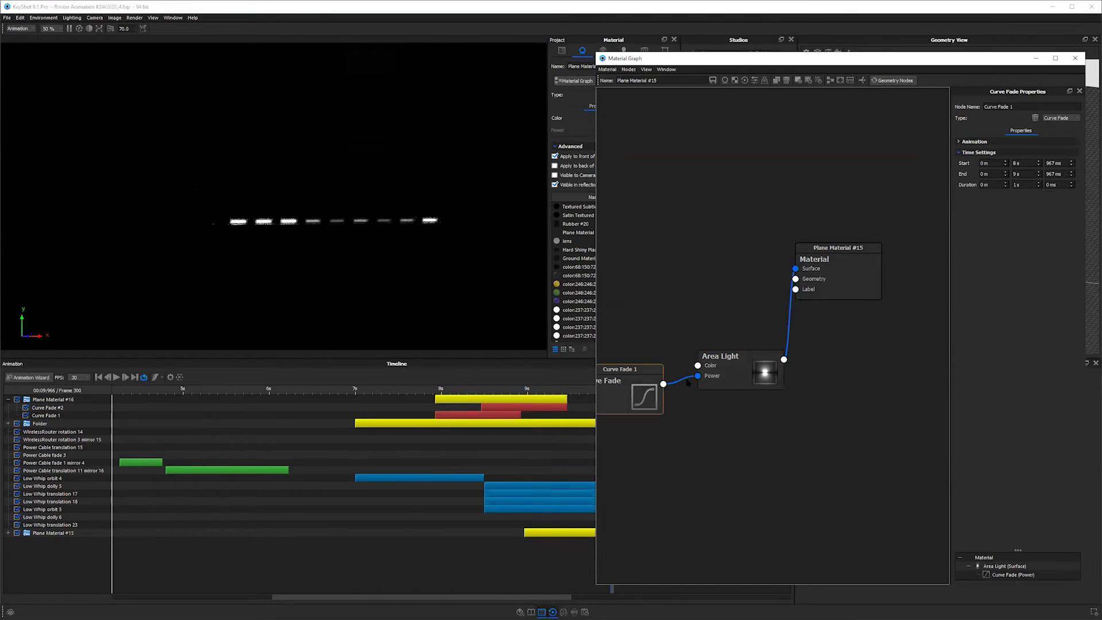
left_click(974, 141)
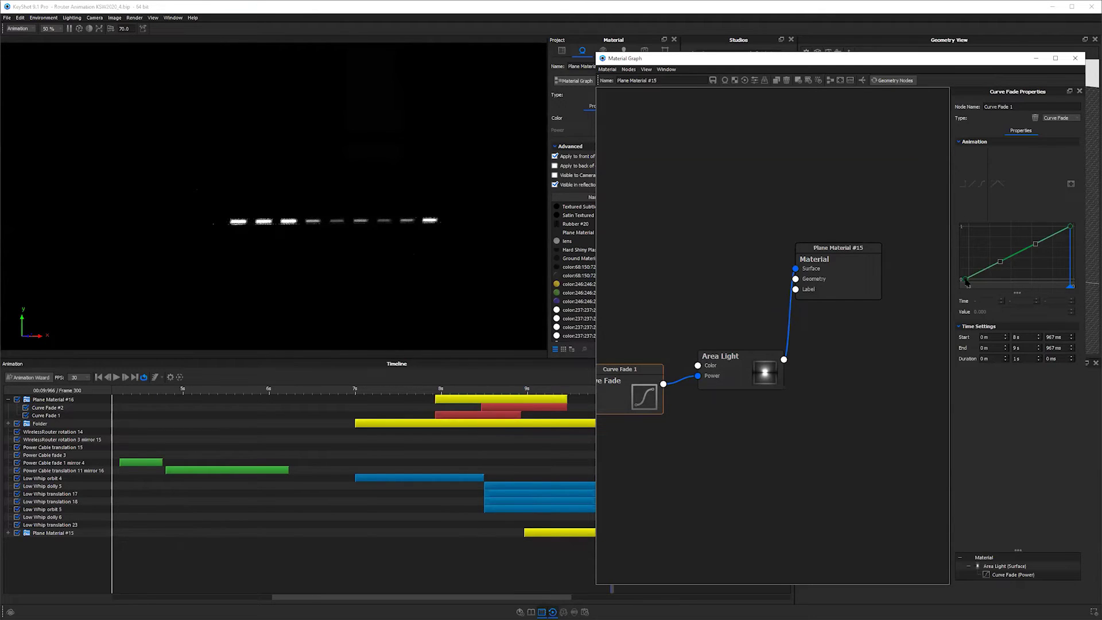
left_click(966, 279)
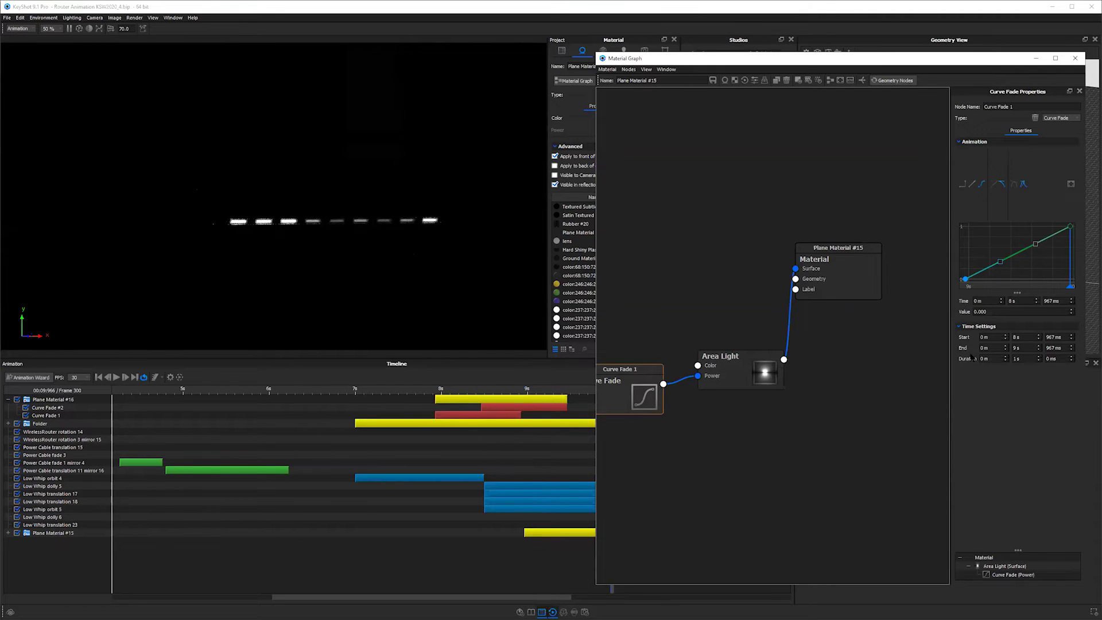
key("Tab")
type("8000")
key("Return")
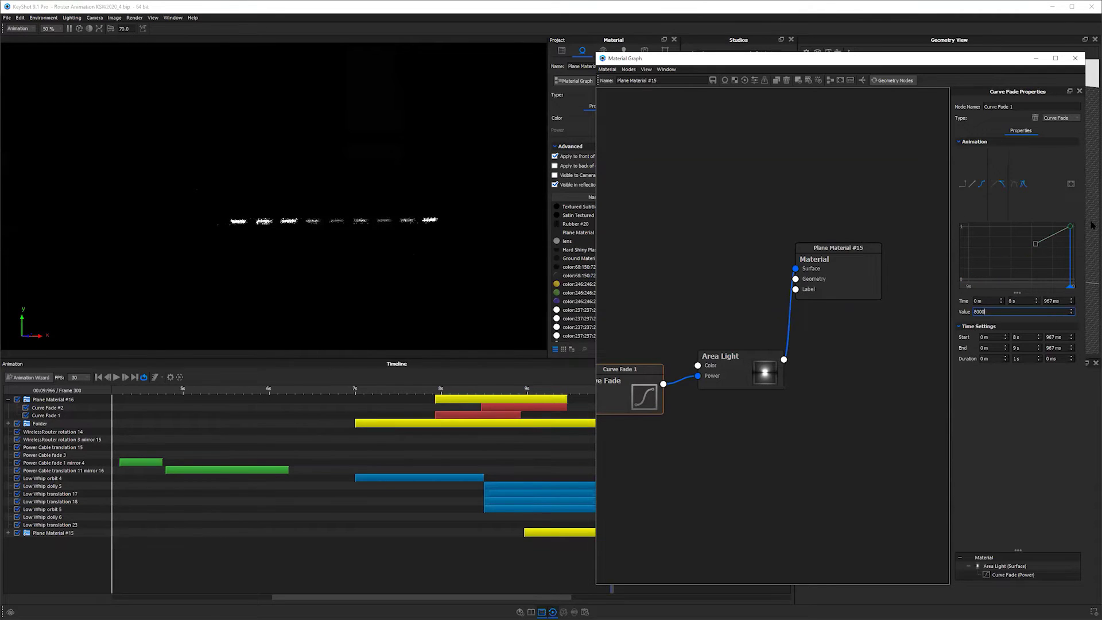
left_click(1071, 185)
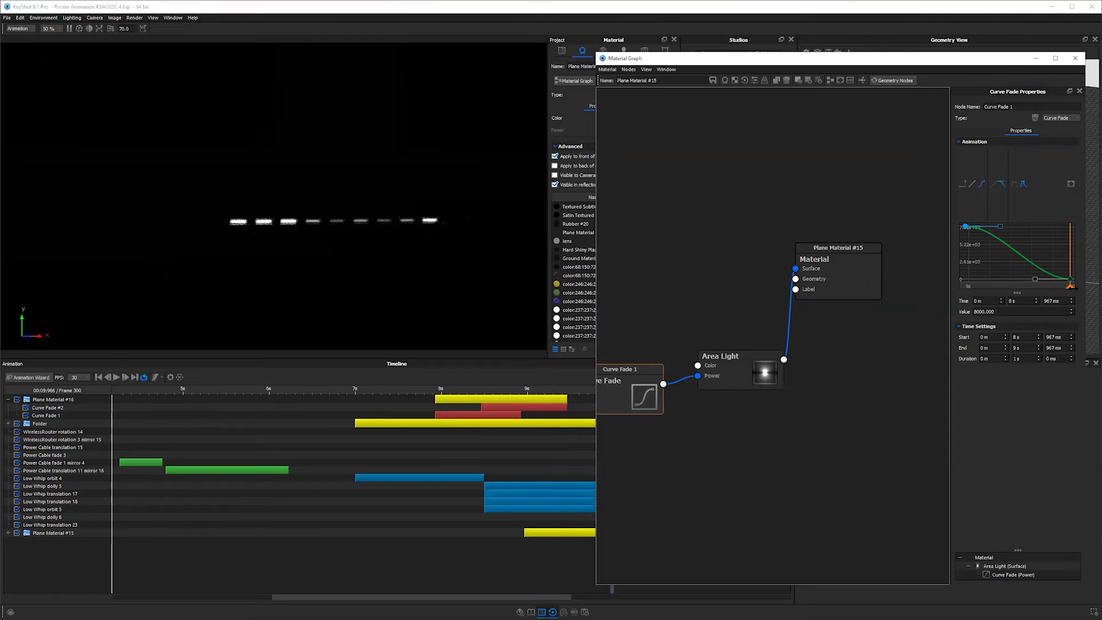
Step: Reshape the start of Curve Fade 1 by adjusting the first key's handle, scrubbing through the fade to compare falloffs
left_click_drag(1072, 287, 977, 292)
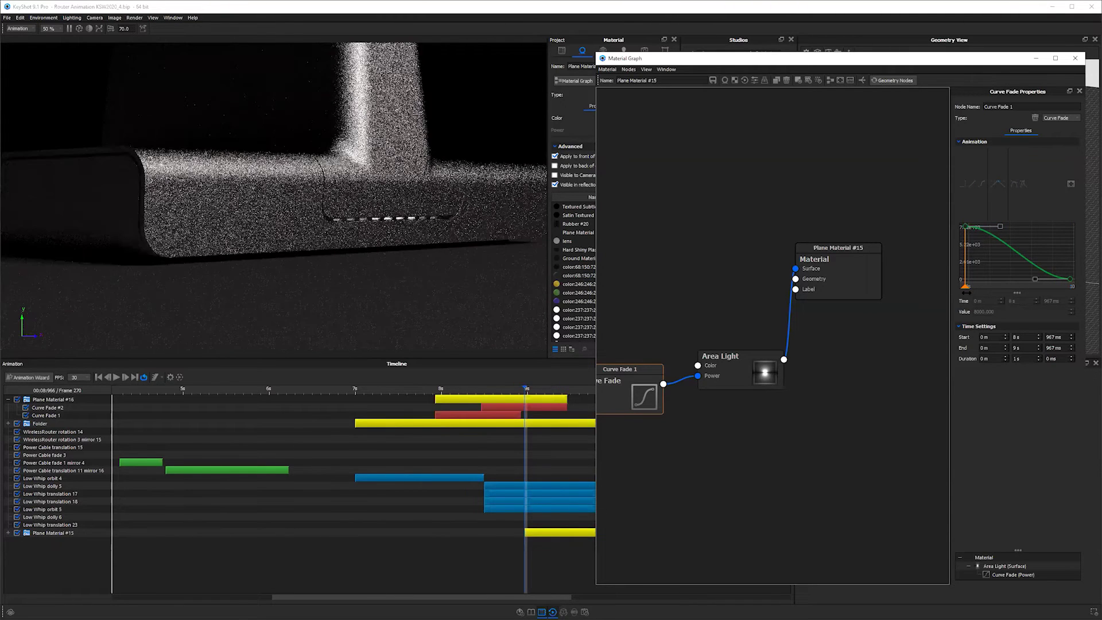
left_click_drag(980, 291, 1049, 286)
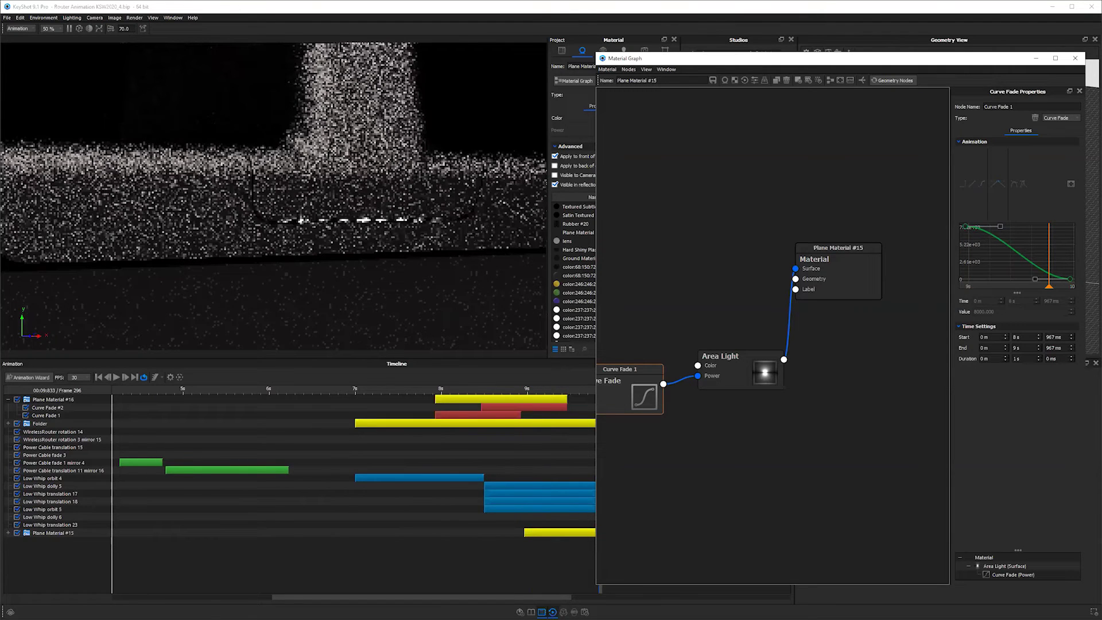
mouse_move(1009, 250)
left_mouse_down()
mouse_move(999, 229)
mouse_move(967, 263)
mouse_move(1034, 237)
mouse_move(1025, 256)
mouse_move(981, 280)
left_mouse_up()
left_click(1022, 245)
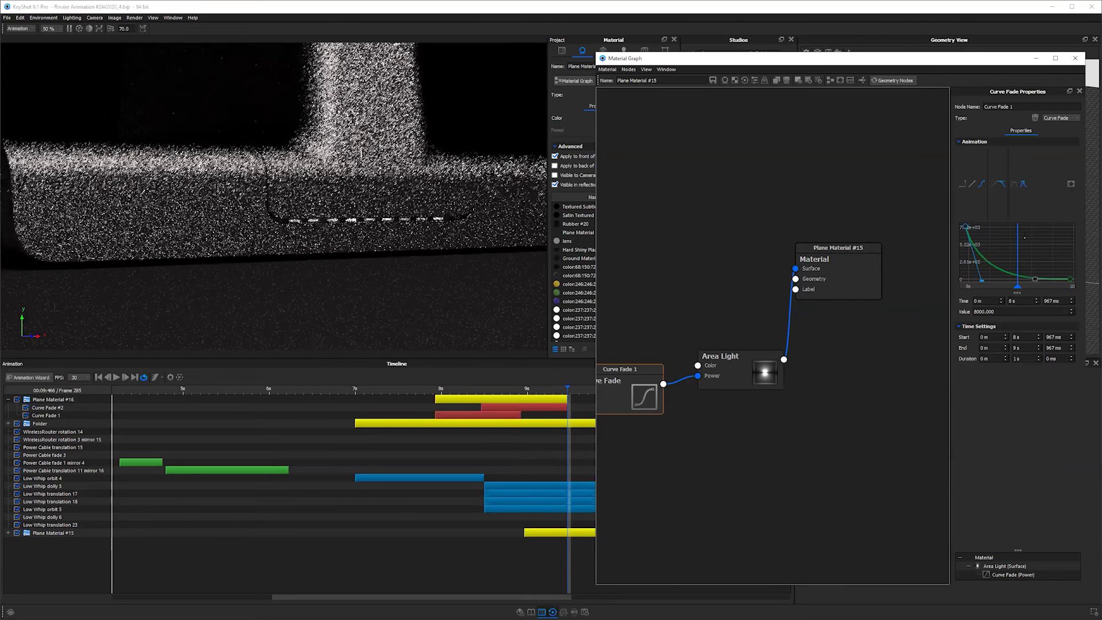
key("ctrl+z")
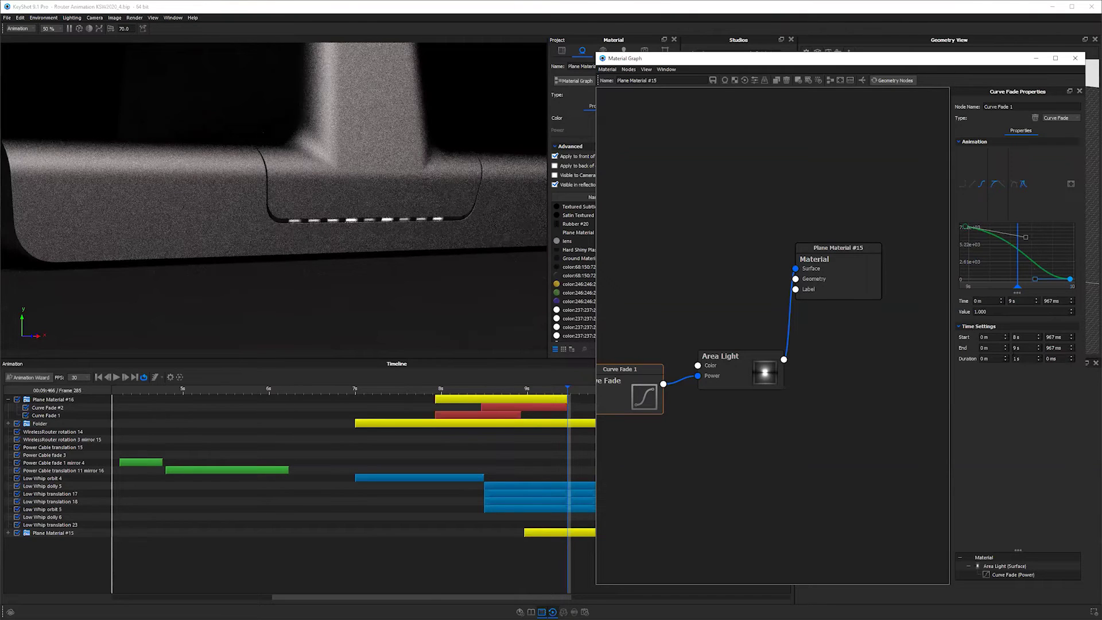
Step: Scrub the fade to preview the light, and level the first key's handle so the falloff starts flat
left_click(1027, 359)
left_click(1017, 294)
left_click_drag(993, 284, 989, 286)
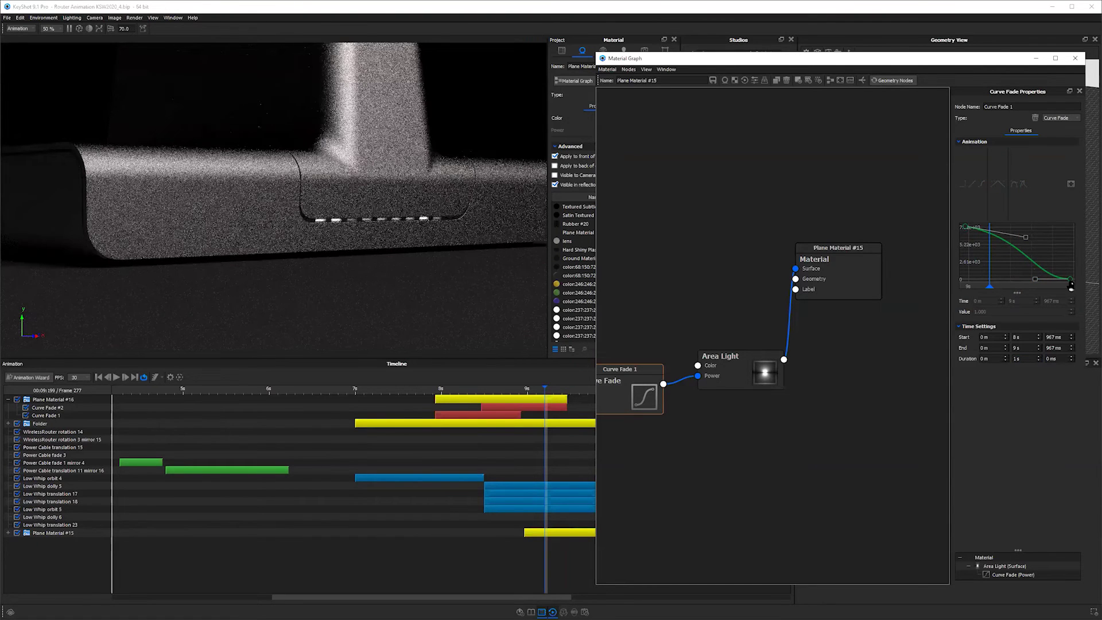
left_click(570, 406)
left_click_drag(989, 285, 970, 286)
left_click_drag(1052, 287, 1070, 285)
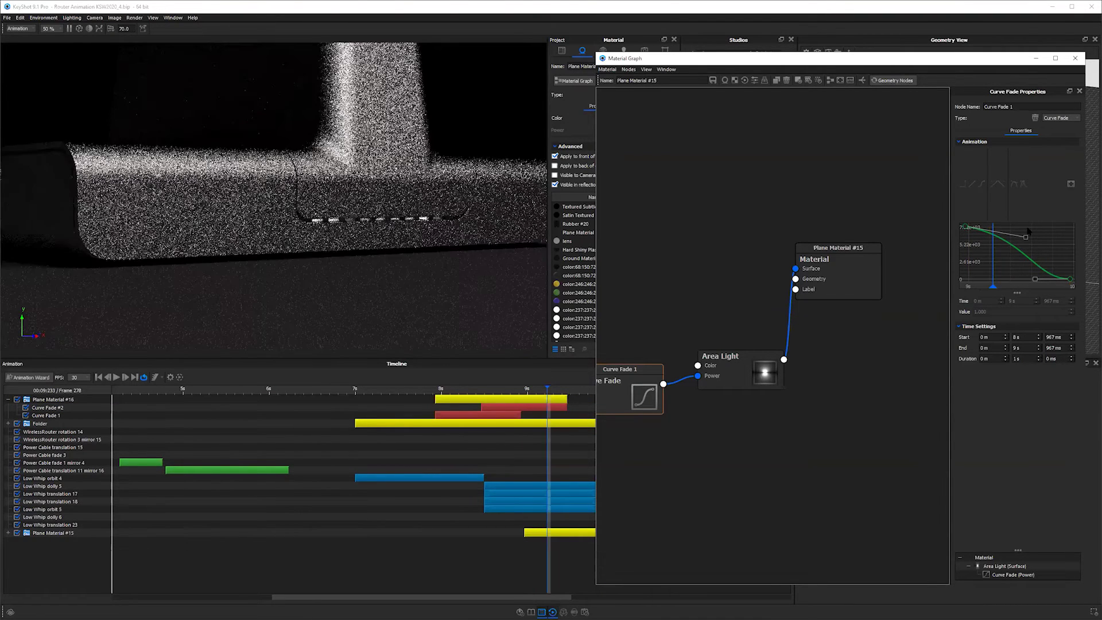
left_click_drag(1025, 235, 1027, 226)
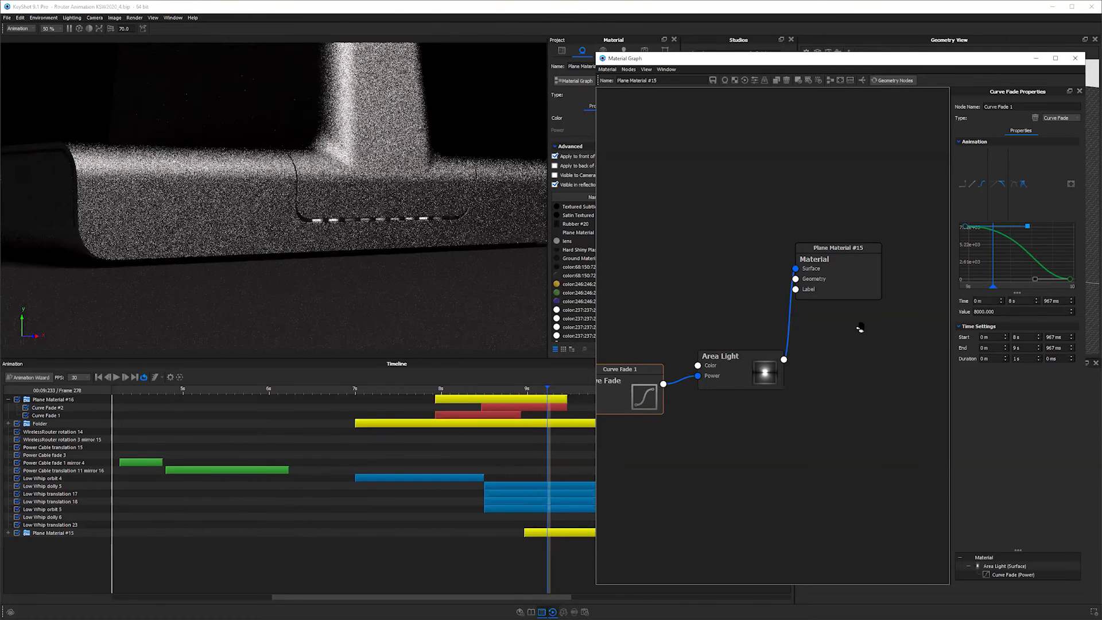
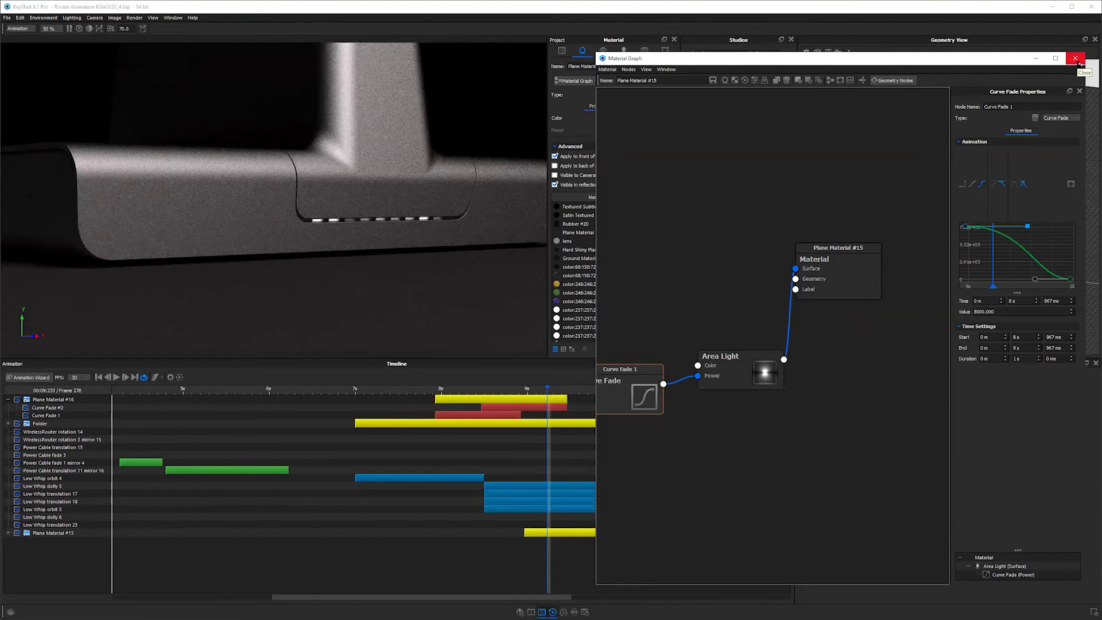
Step: Close the material graph and collapse the Plane Material #16 group in the timeline
left_click(555, 464)
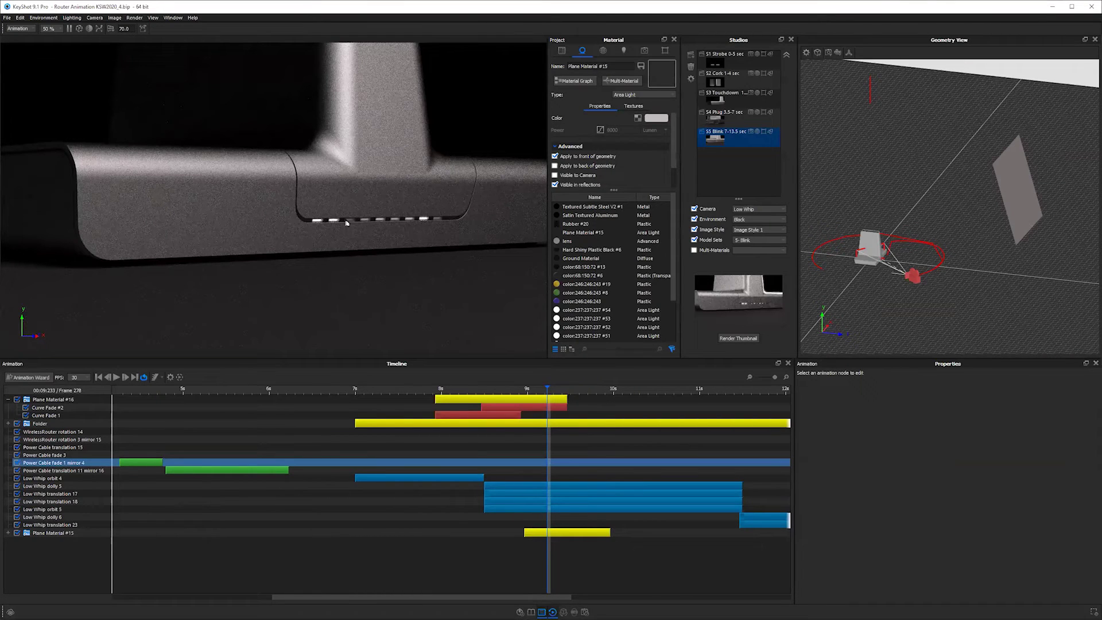
left_click(355, 222)
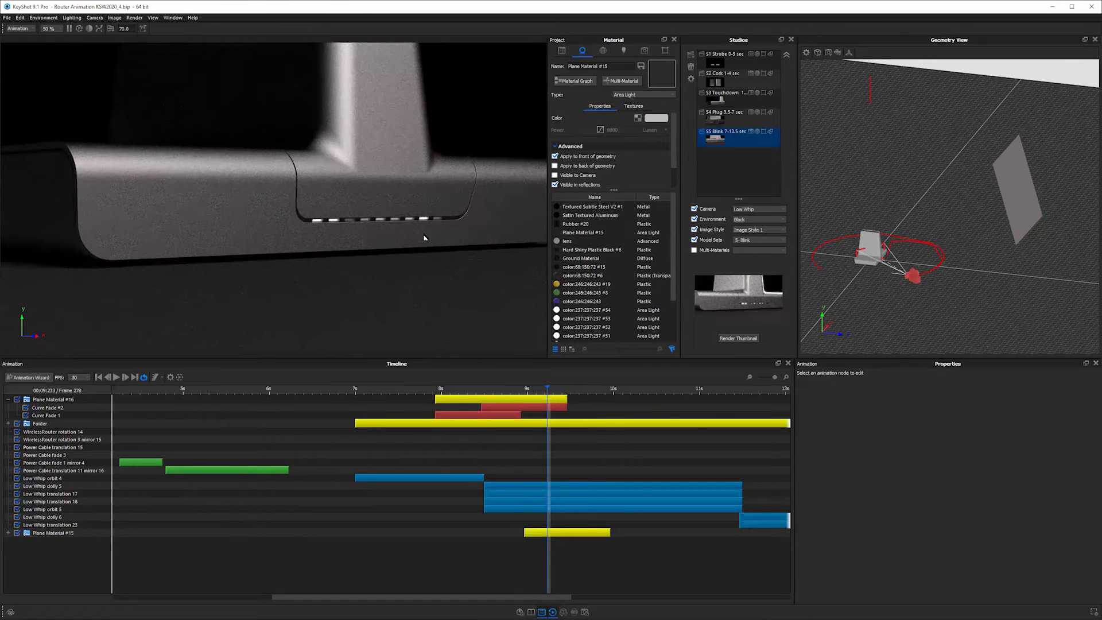
left_click(426, 400)
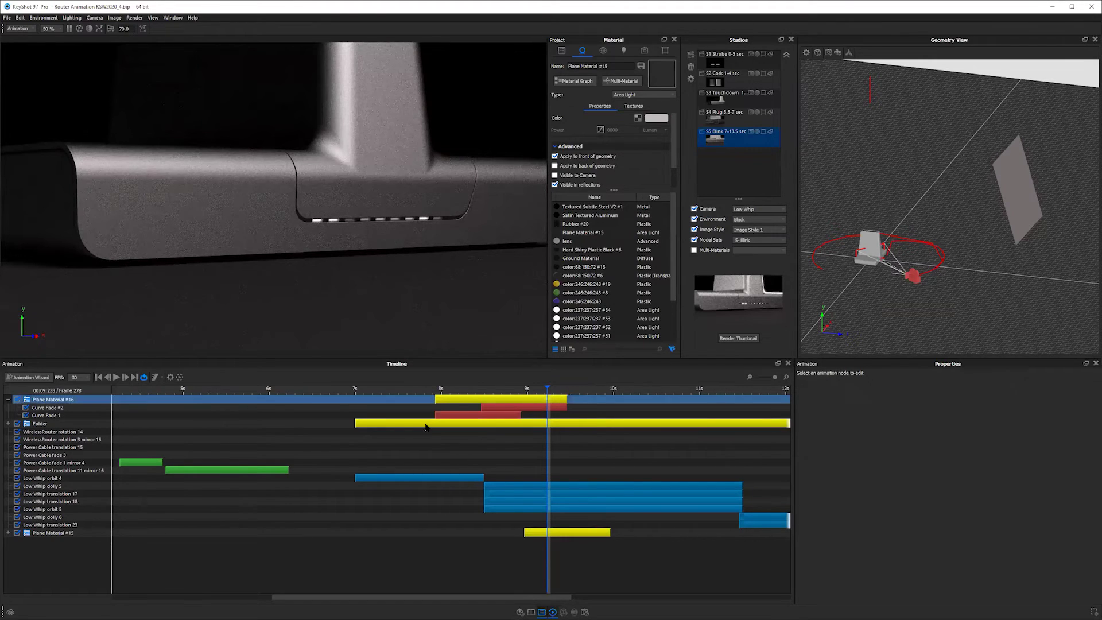
left_click(7, 401)
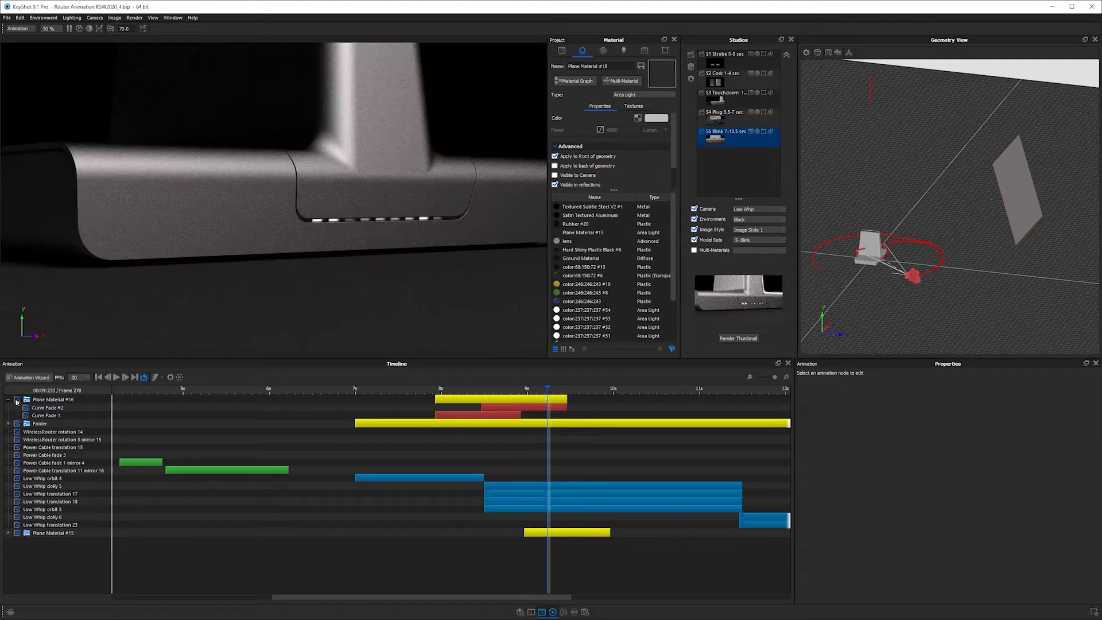
left_click(8, 399)
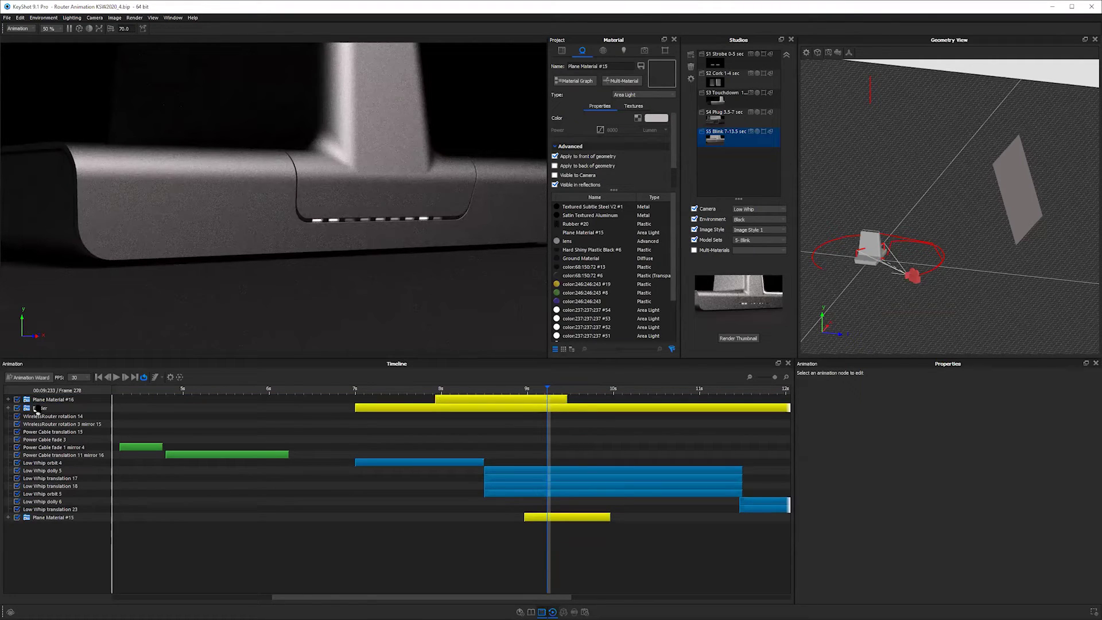
Step: Expand the timeline folder and the color:237:237:237 material groups #46 to #54 inside it to show their Curve Fade animations
left_click(8, 408)
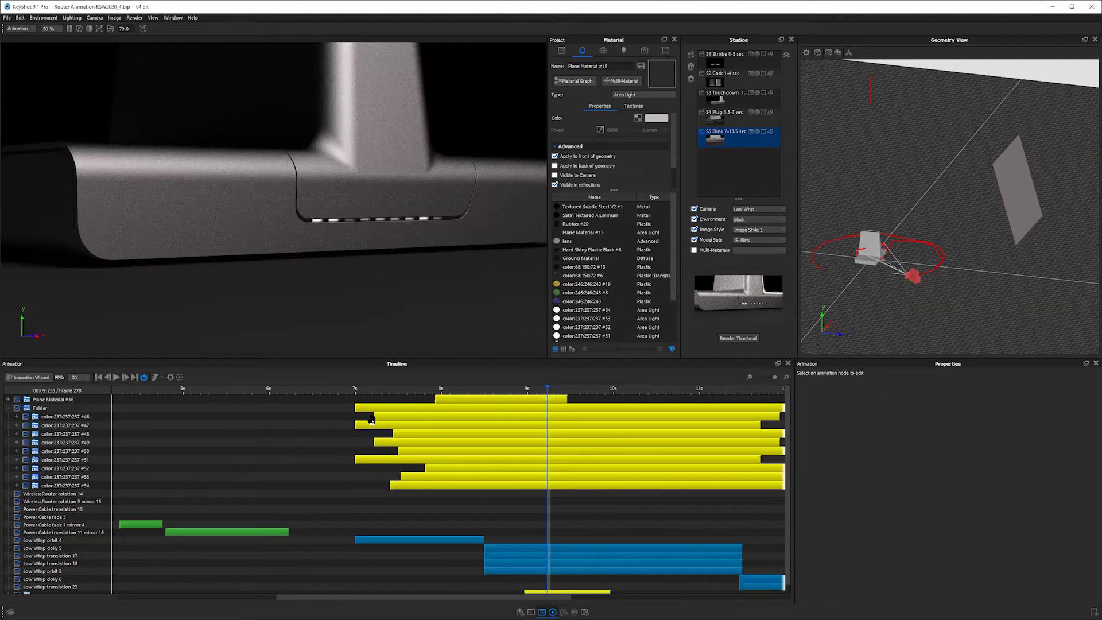
left_click(17, 416)
left_click(16, 432)
left_click(16, 441)
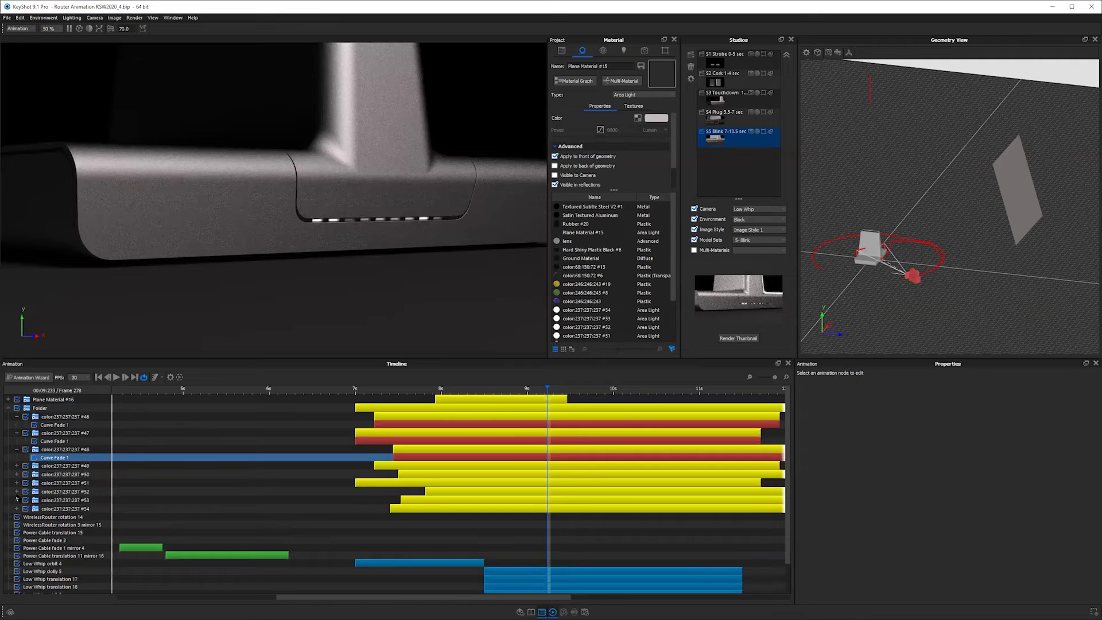
left_click(16, 466)
left_click(16, 482)
left_click(16, 498)
left_click(16, 515)
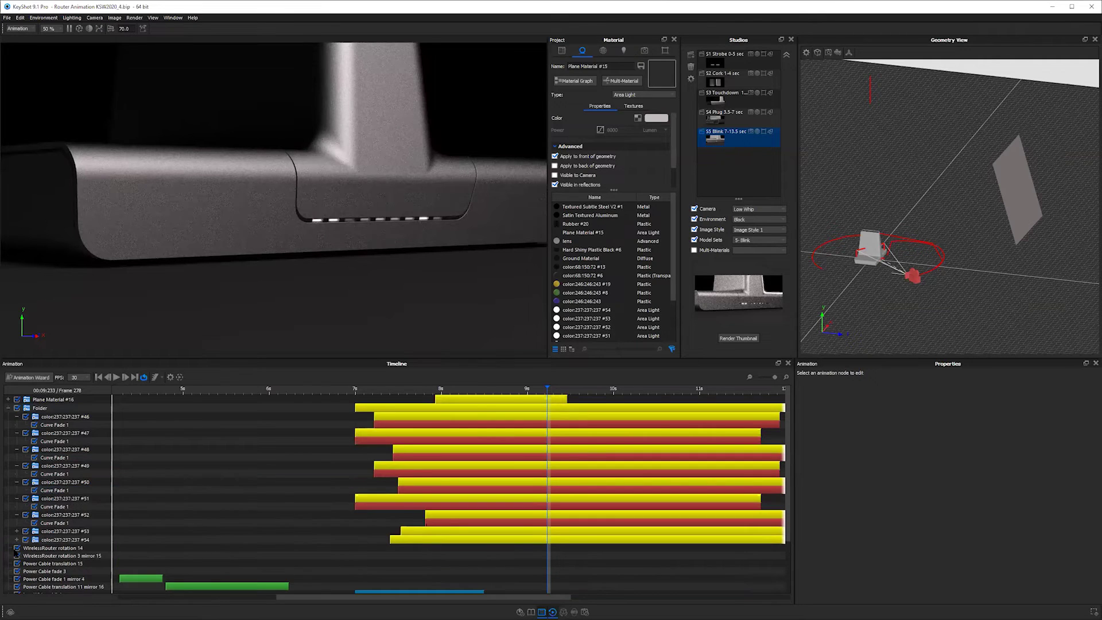
left_click(17, 530)
Step: Scrub the timeline between about 7 and 9 seconds to review the small lights' fades together with the area light
left_click(450, 432)
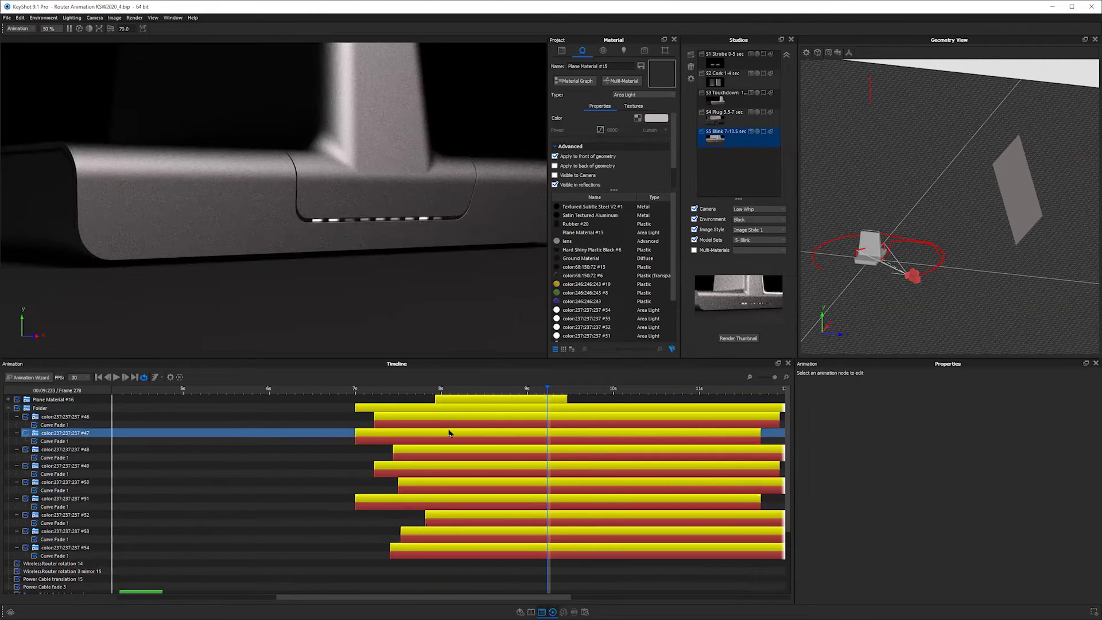
left_click(360, 400)
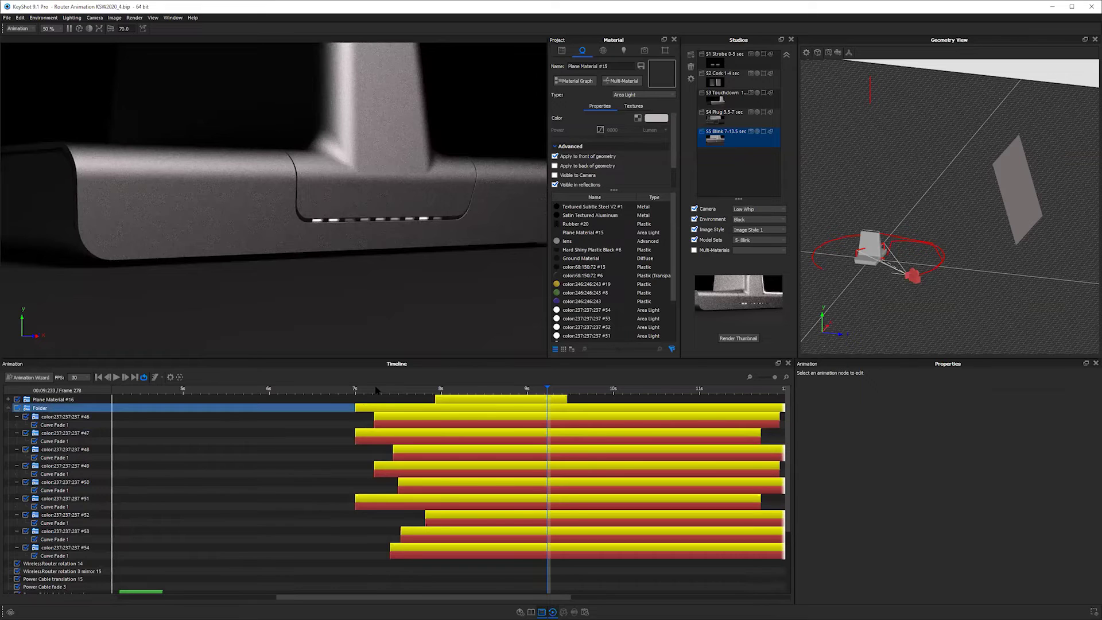
left_click(366, 389)
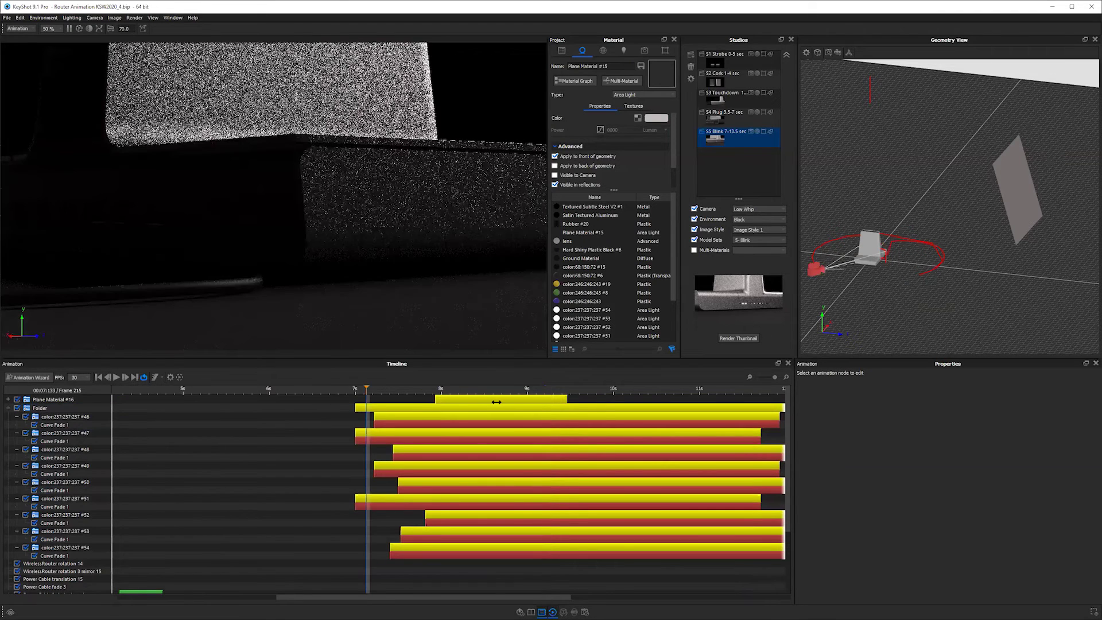
left_click(497, 402)
left_click(521, 401)
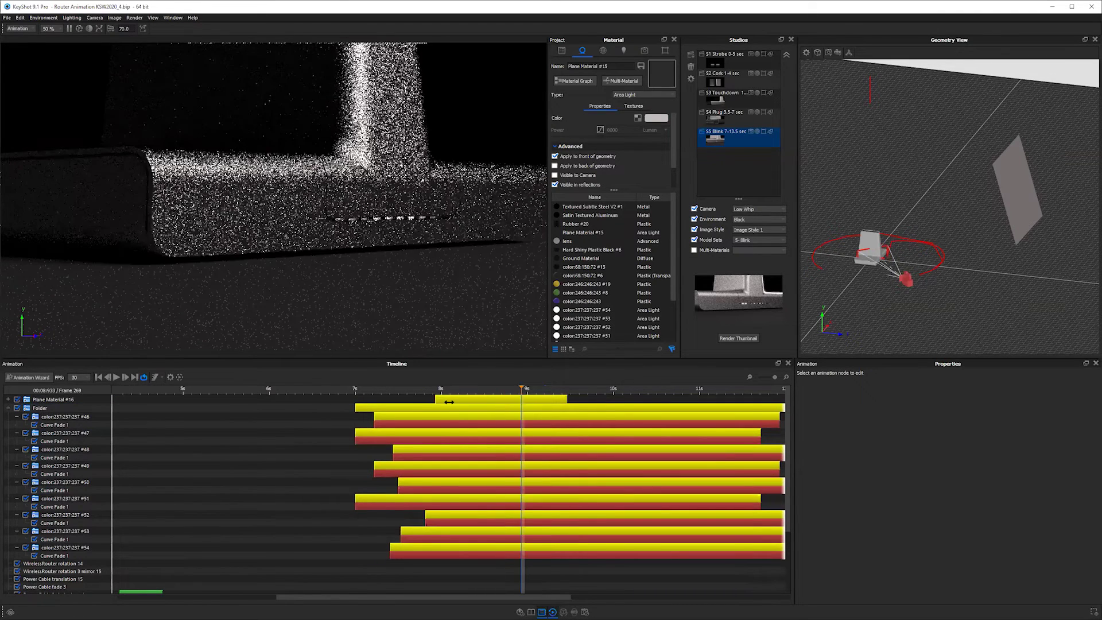
left_click(548, 401)
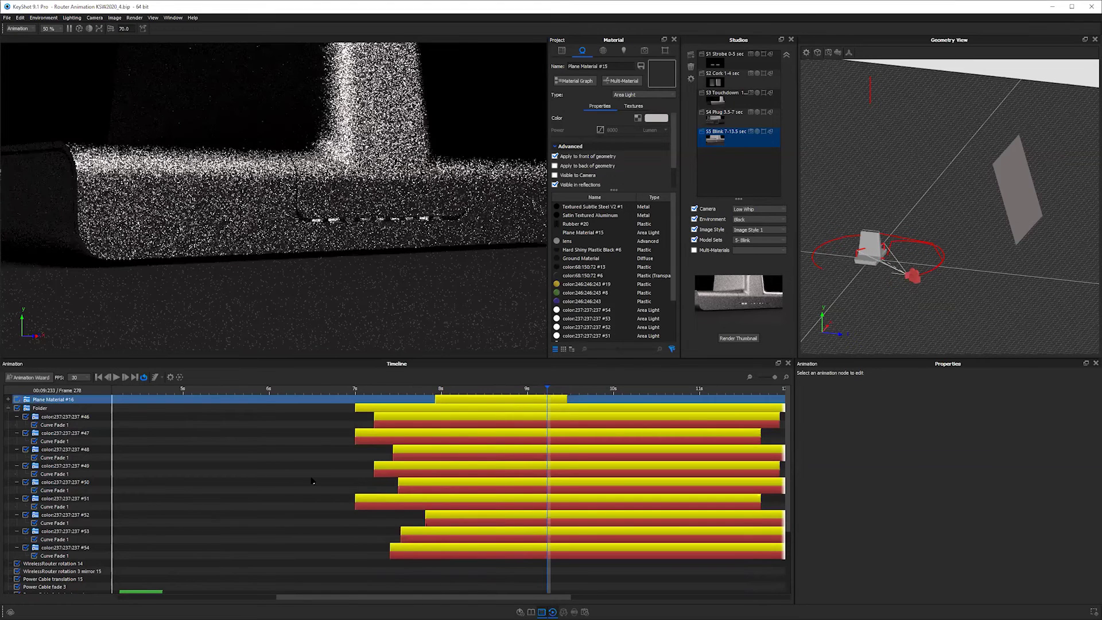
Step: Disable the Low Whip orbit 4 camera animation and scrub the timeline to check the shot without it
scroll(10, 534, "down", 3)
left_click(35, 534)
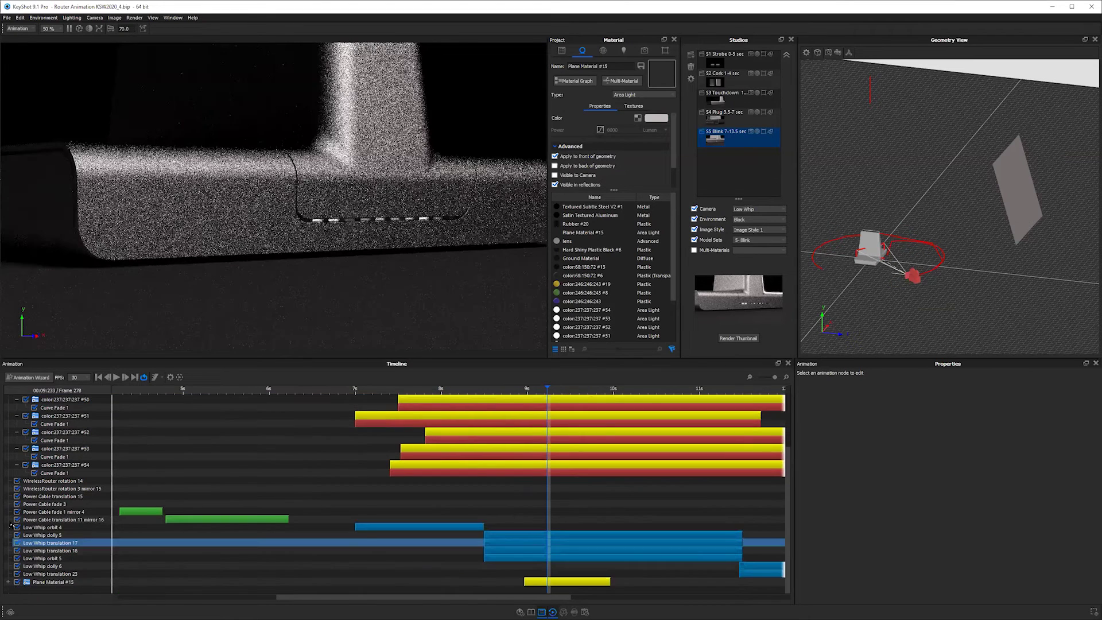
left_click(66, 500)
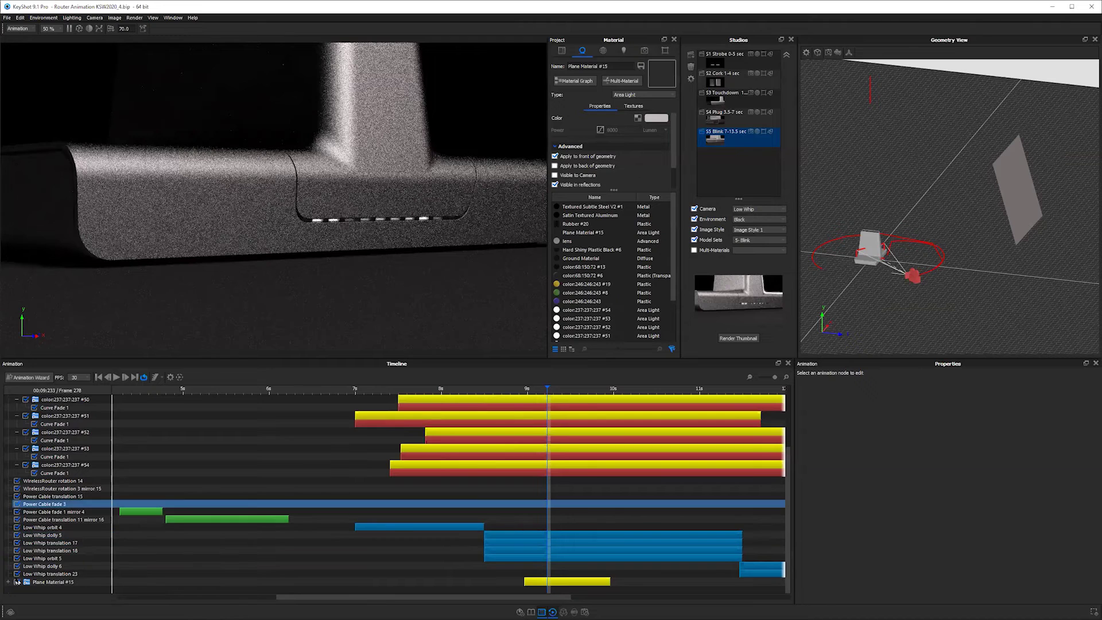
left_click(79, 497)
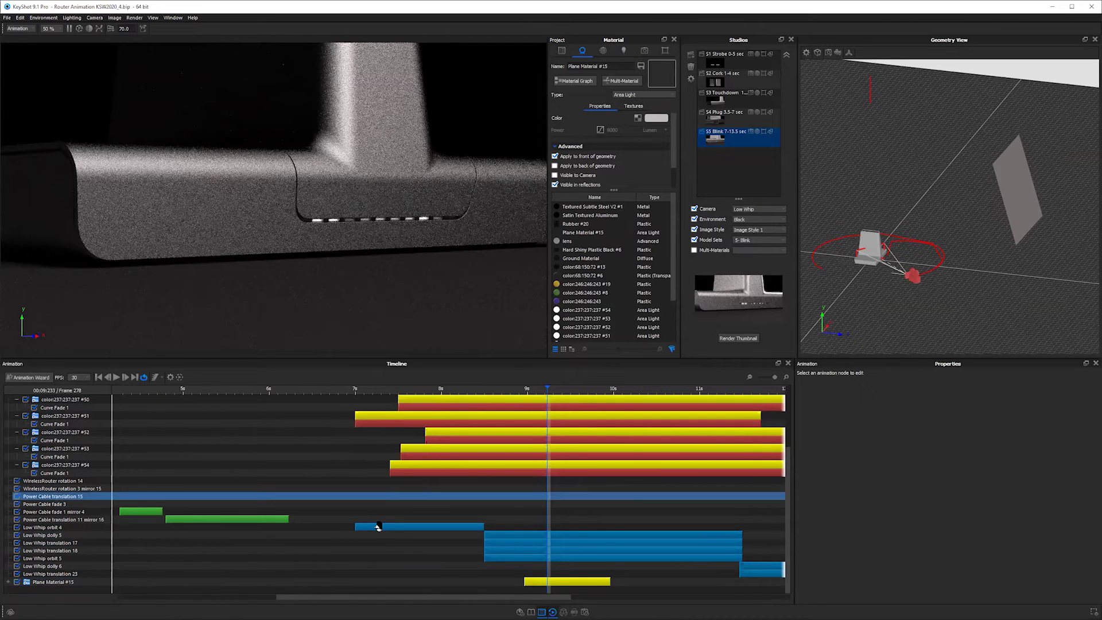
left_click(376, 526)
left_click(18, 529)
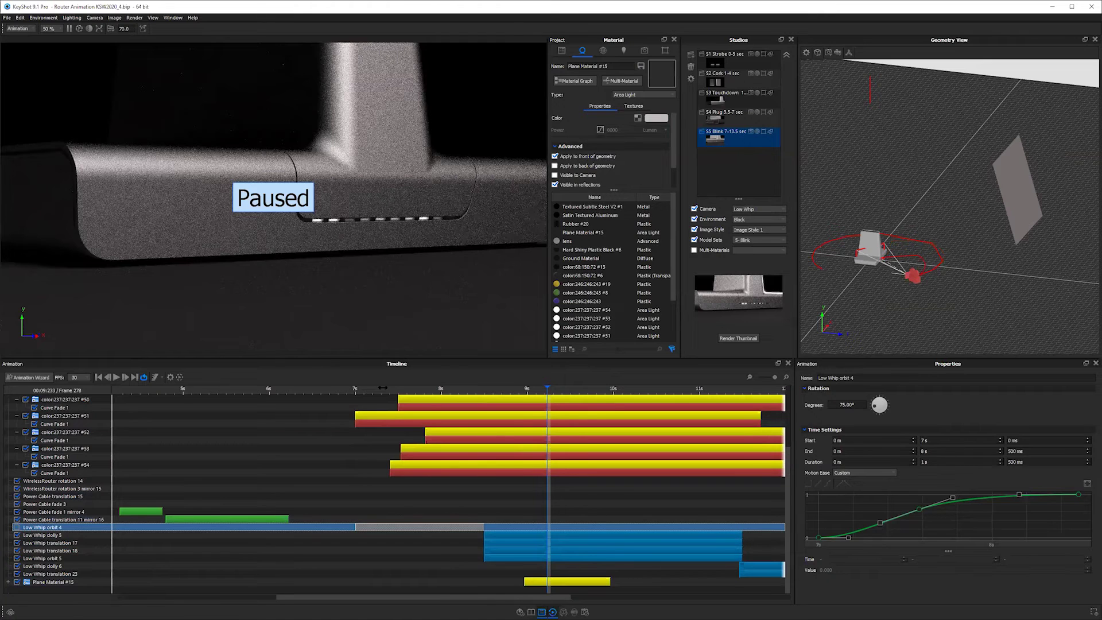
left_click(519, 389)
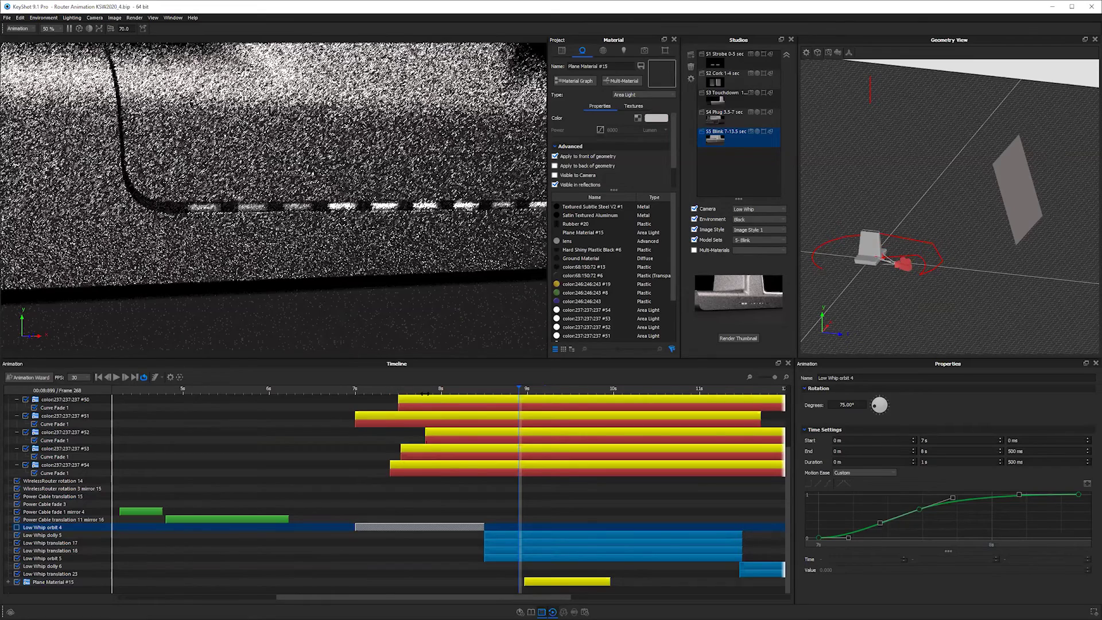
left_click(396, 389)
left_click(450, 389)
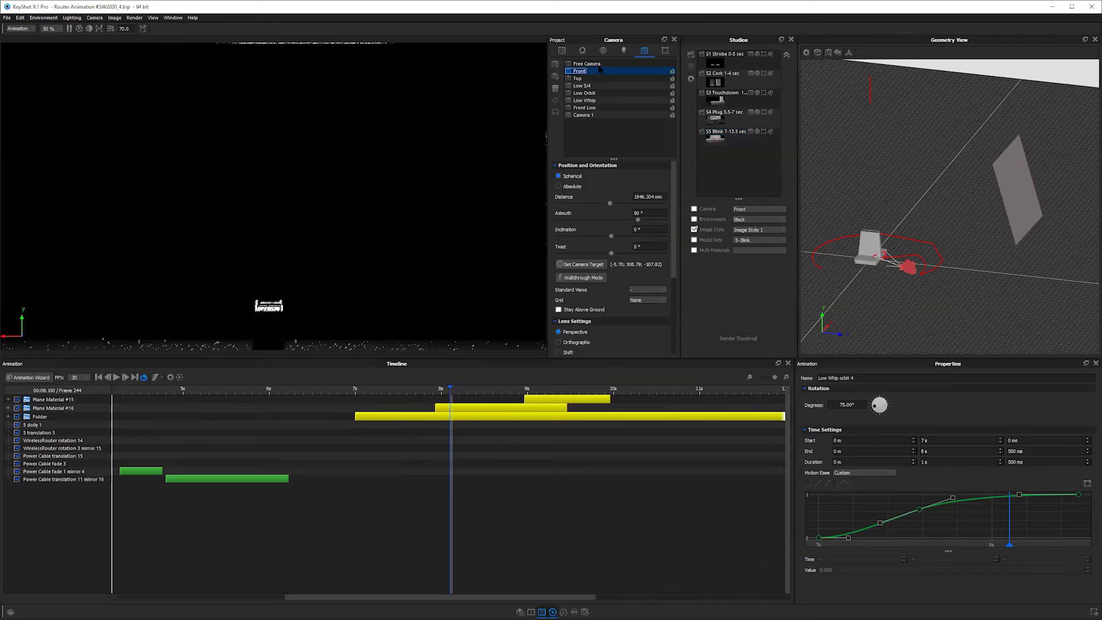
Step: Set the Free Camera close to the router's LED strip and scrub the timeline to about 8.6 seconds
left_click(596, 64)
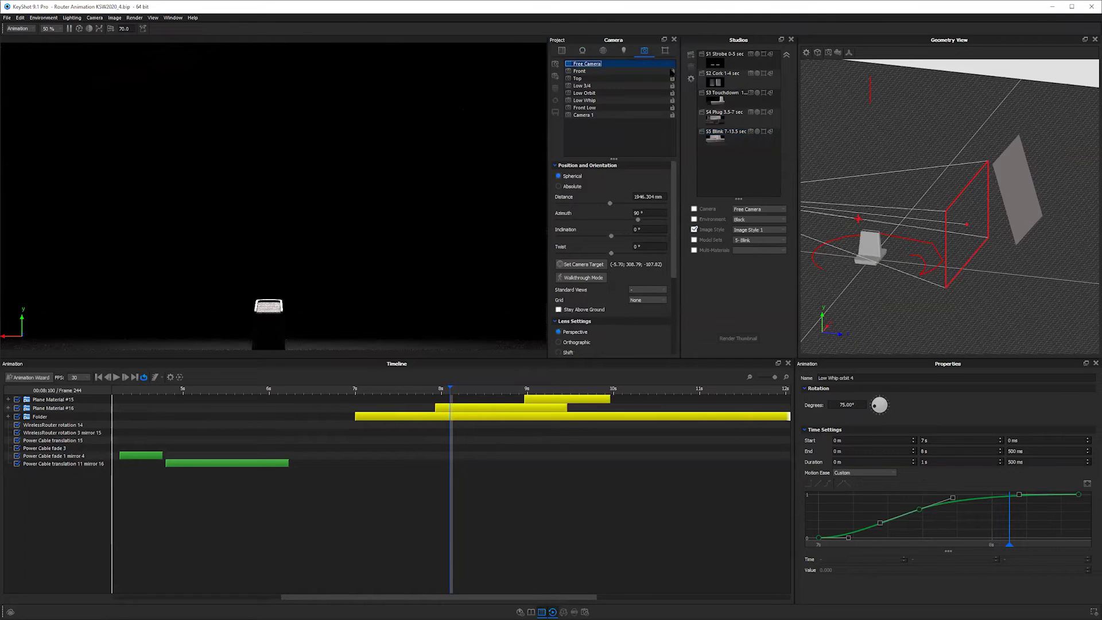
left_click(726, 136)
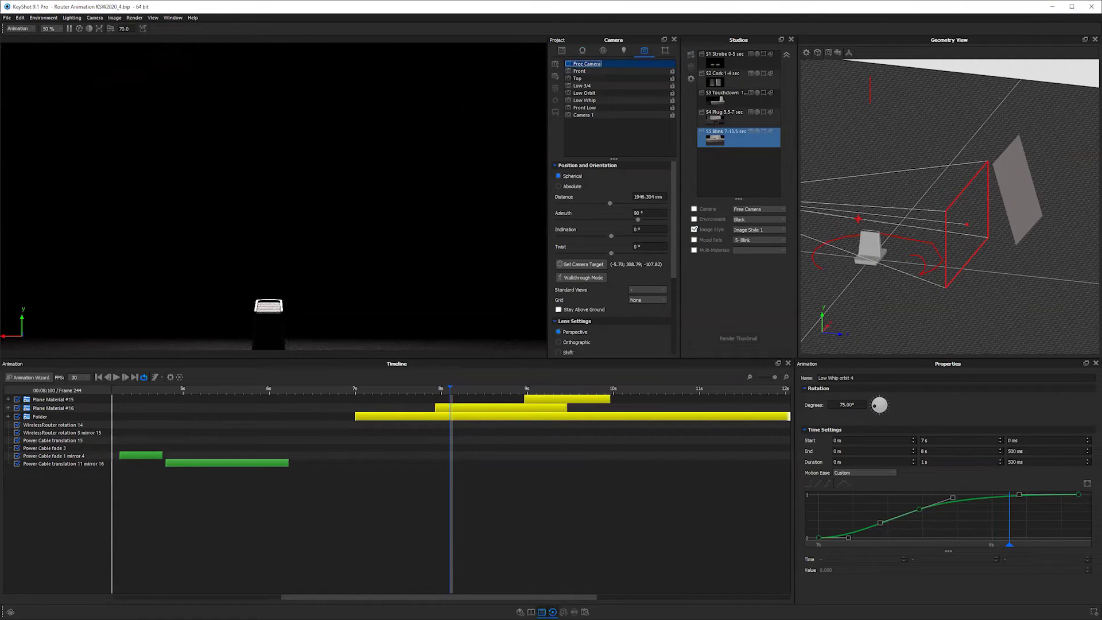
left_click(597, 71)
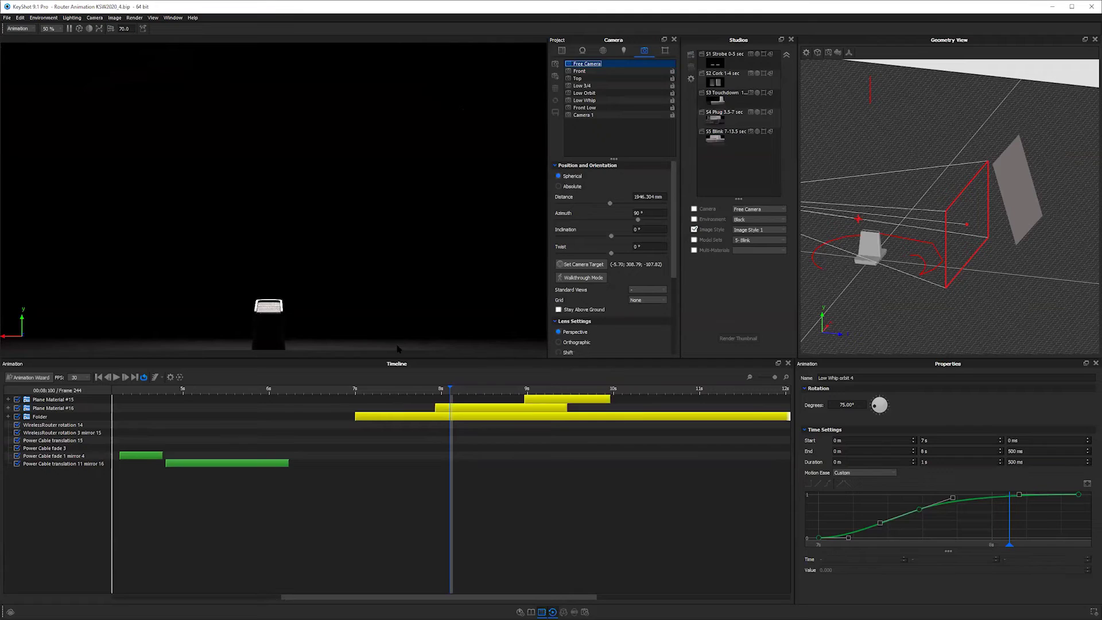
left_click(599, 63)
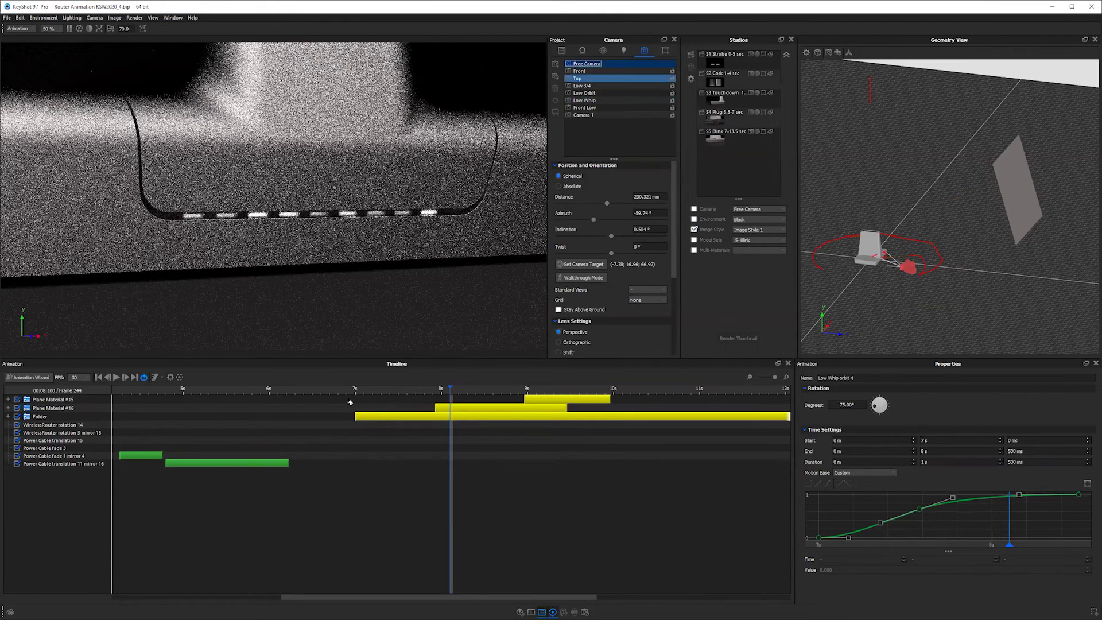
left_click_drag(424, 396, 493, 410)
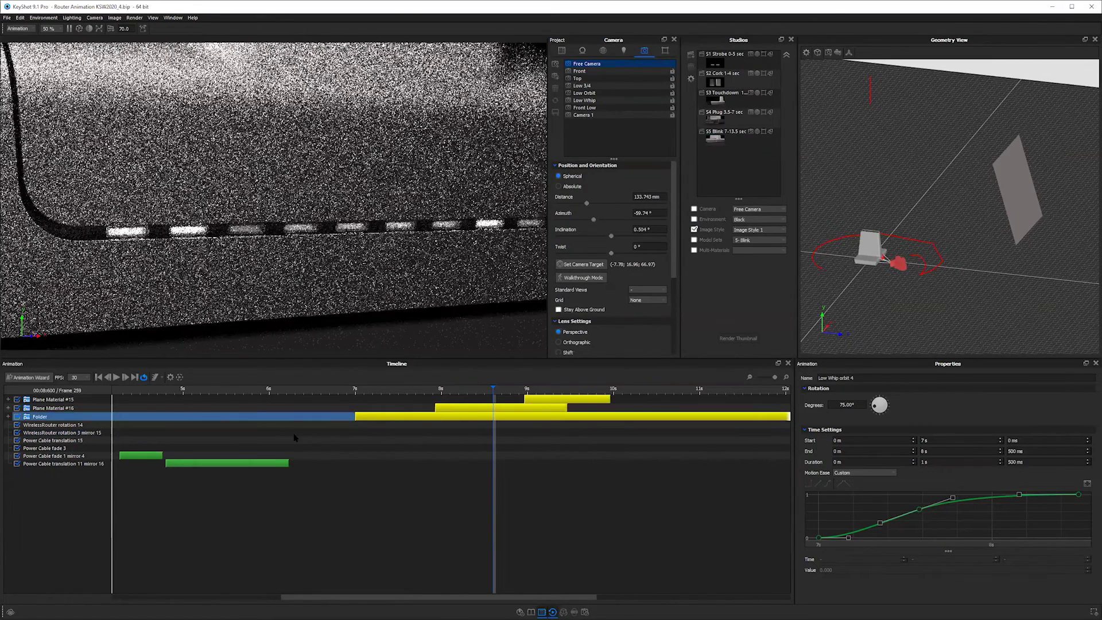
Step: Open the Curve Fade 1 curve of group color:237:237:237 #46 in an enlarged graph and scrub along it to about 10 seconds
left_click(8, 417)
left_click(16, 425)
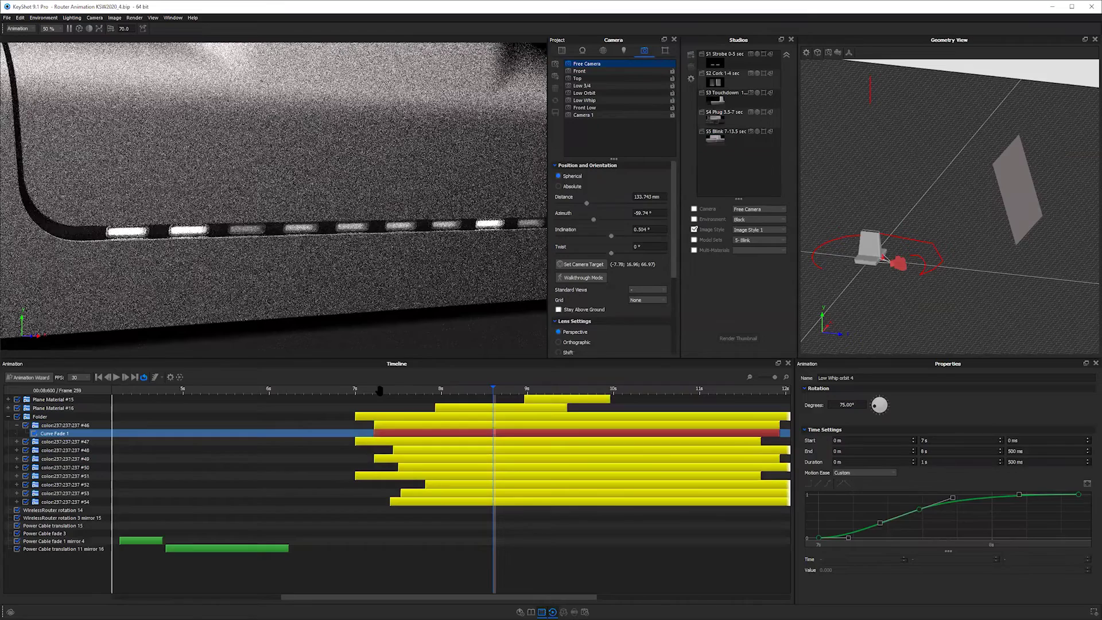
left_click(380, 426)
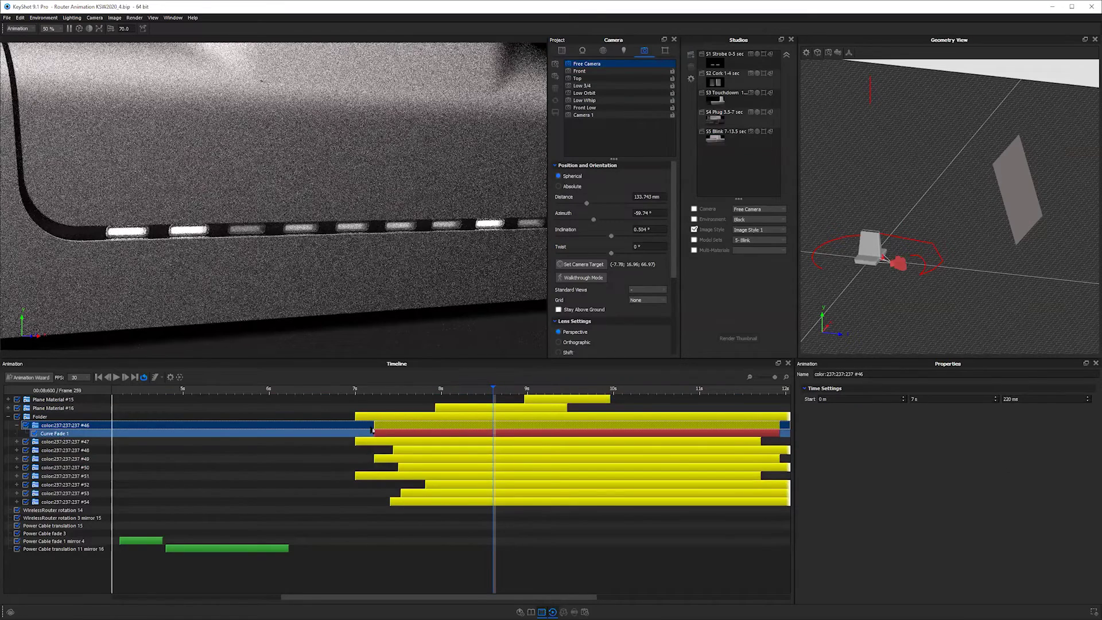
left_click(374, 432)
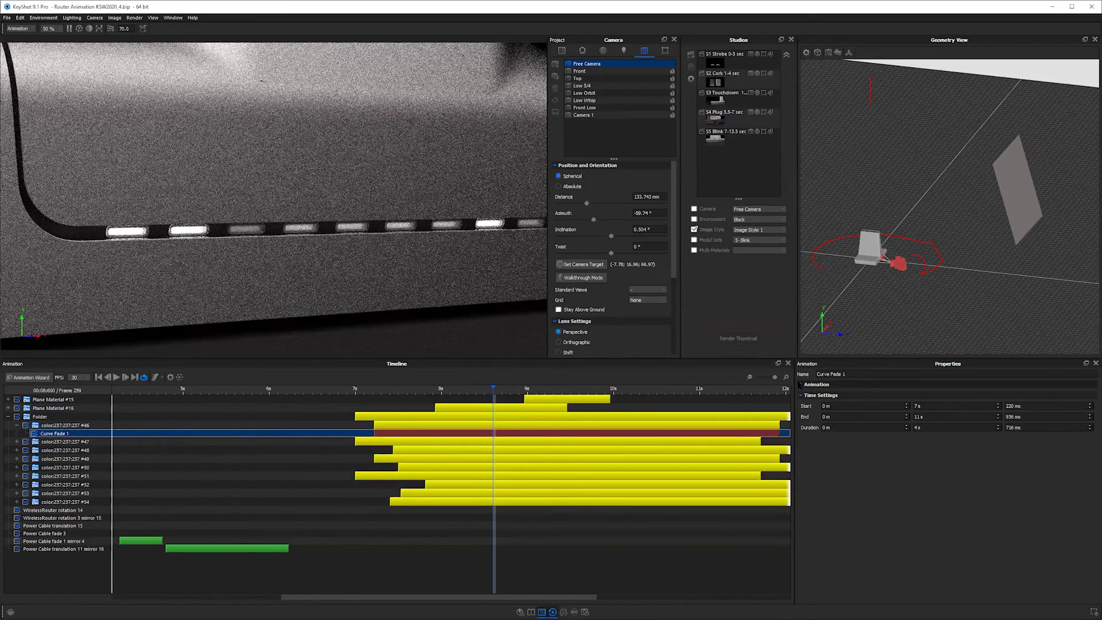
left_click(800, 384)
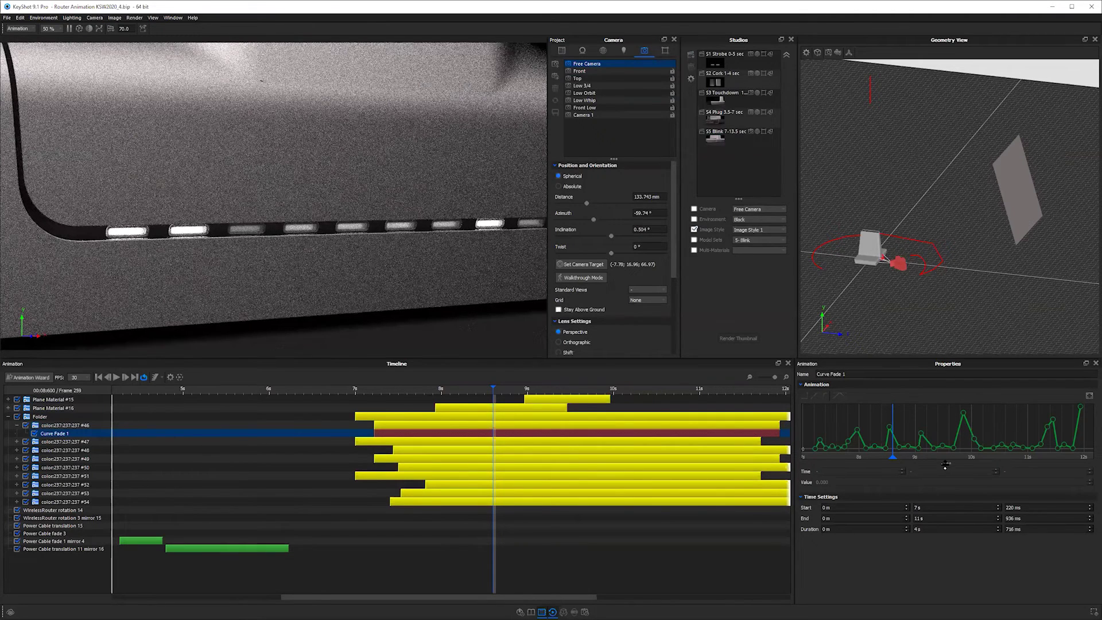
left_click_drag(946, 463, 946, 492)
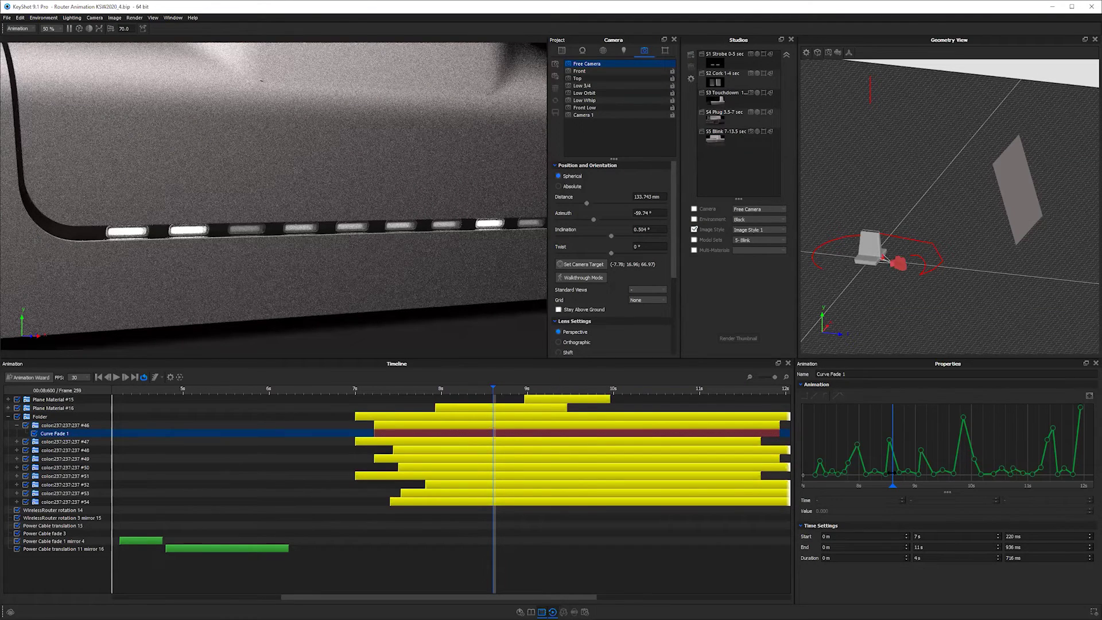
left_click_drag(870, 484, 995, 485)
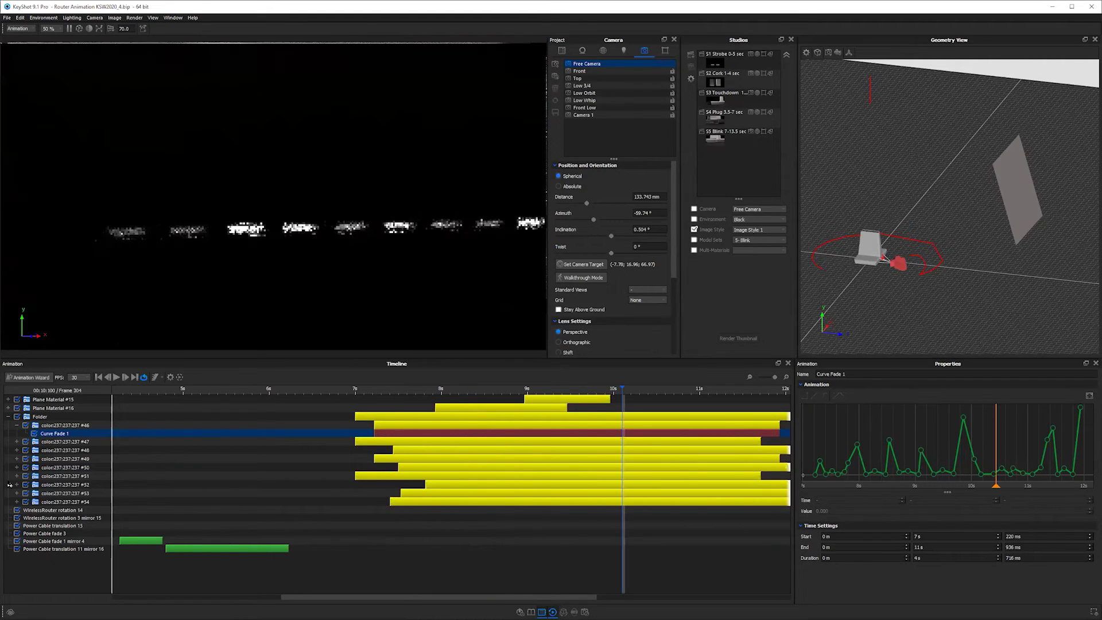
Step: Disable the animation groups #47 to #54 and inspect the first keyframe peaks of group #46's Curve Fade 1
left_click(26, 459)
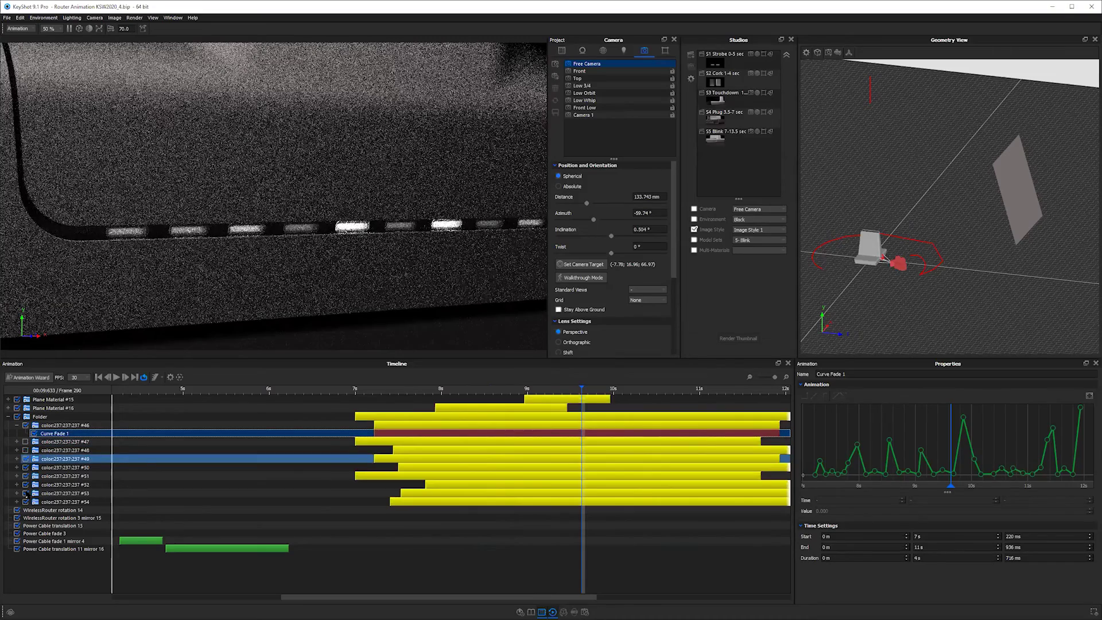
left_click(26, 493)
left_click(26, 502)
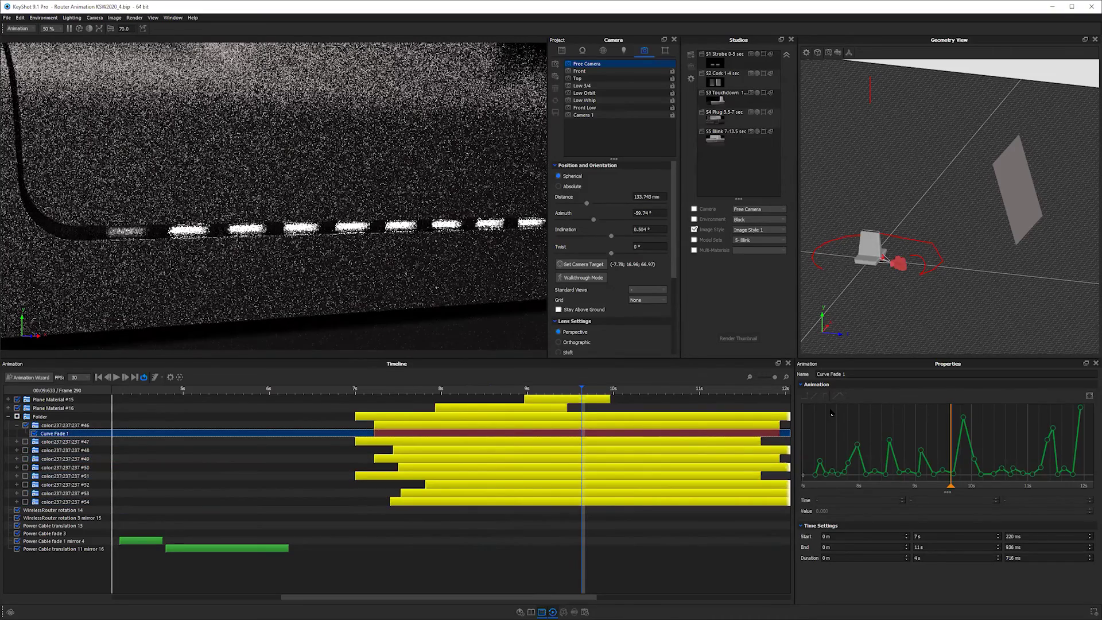
left_click_drag(938, 484, 816, 475)
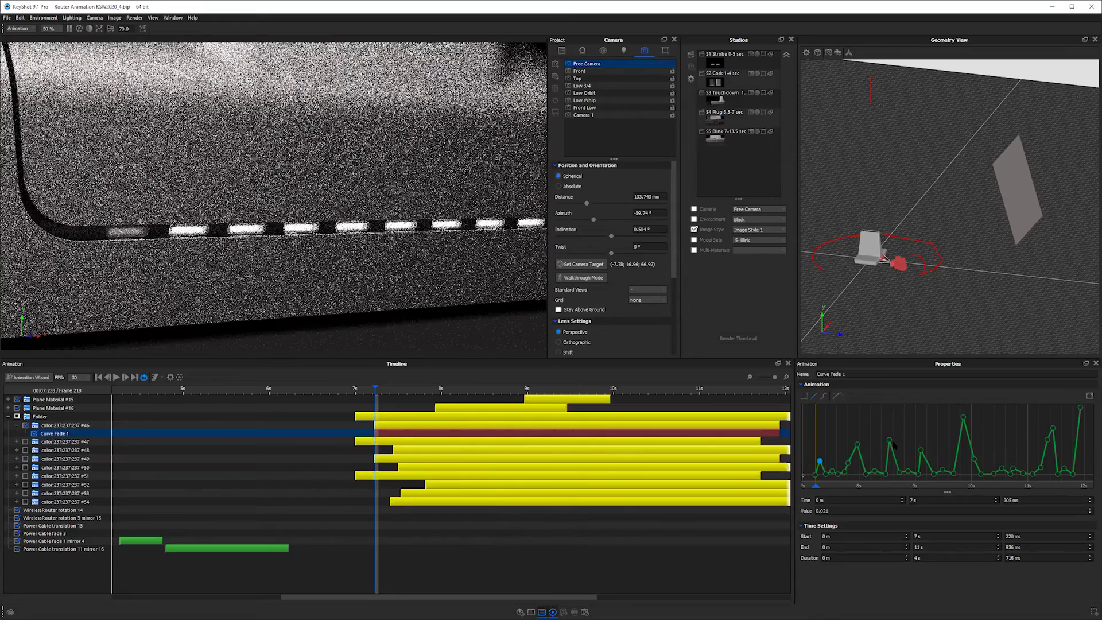
left_click(856, 444)
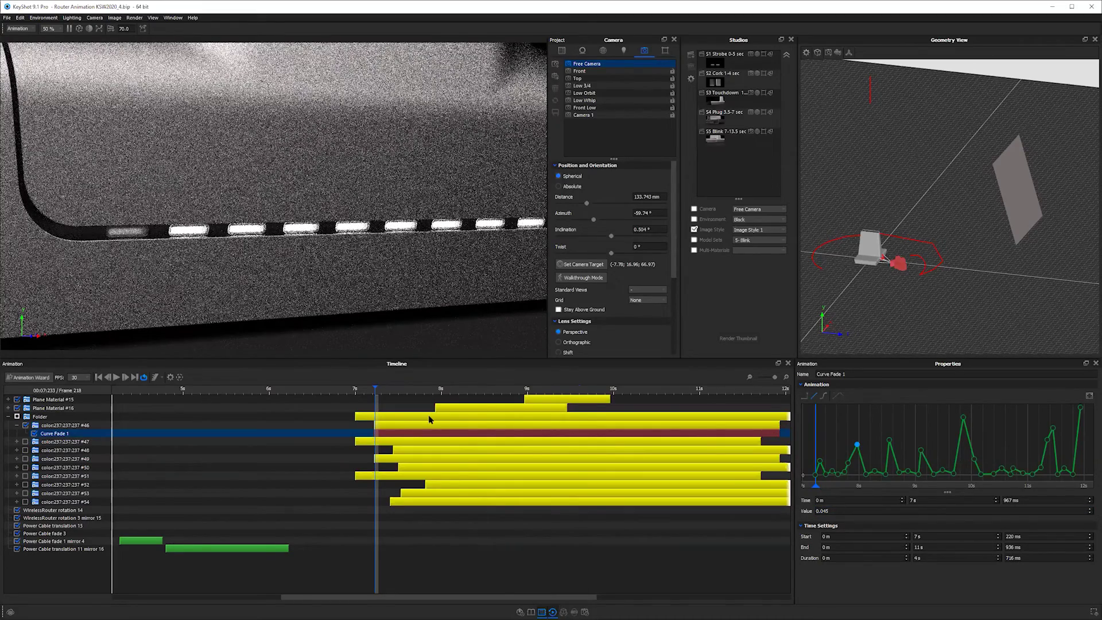
Step: Delete the animation groups color:237:237:237 #47 to #54 and scrub the timeline to review the remaining fade of #46
left_click(64, 442)
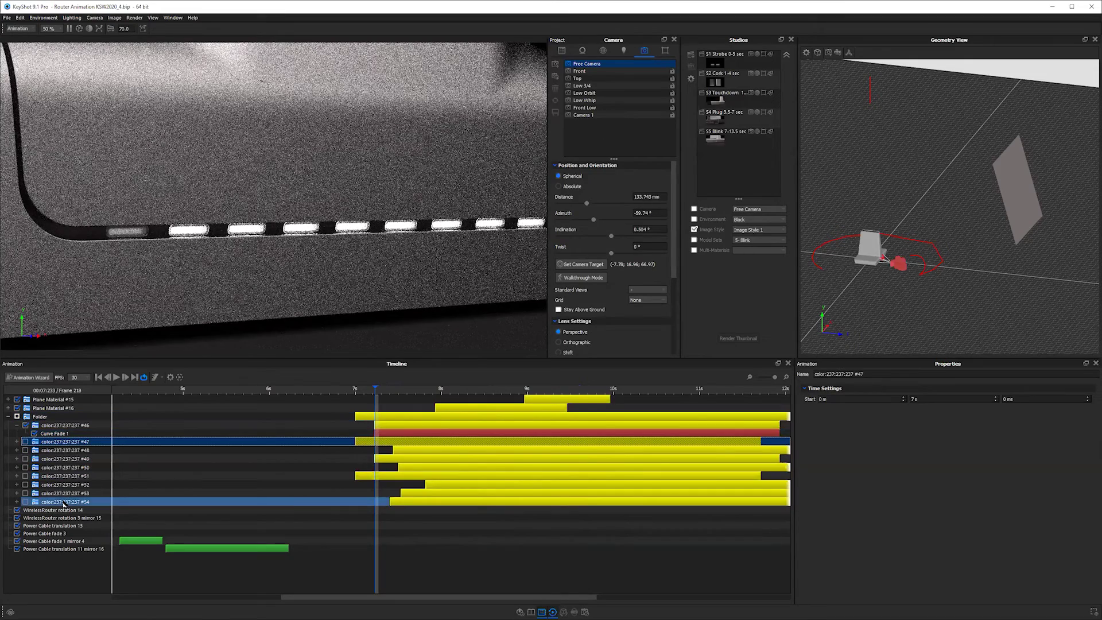
left_click(63, 502, "shift")
key("Delete")
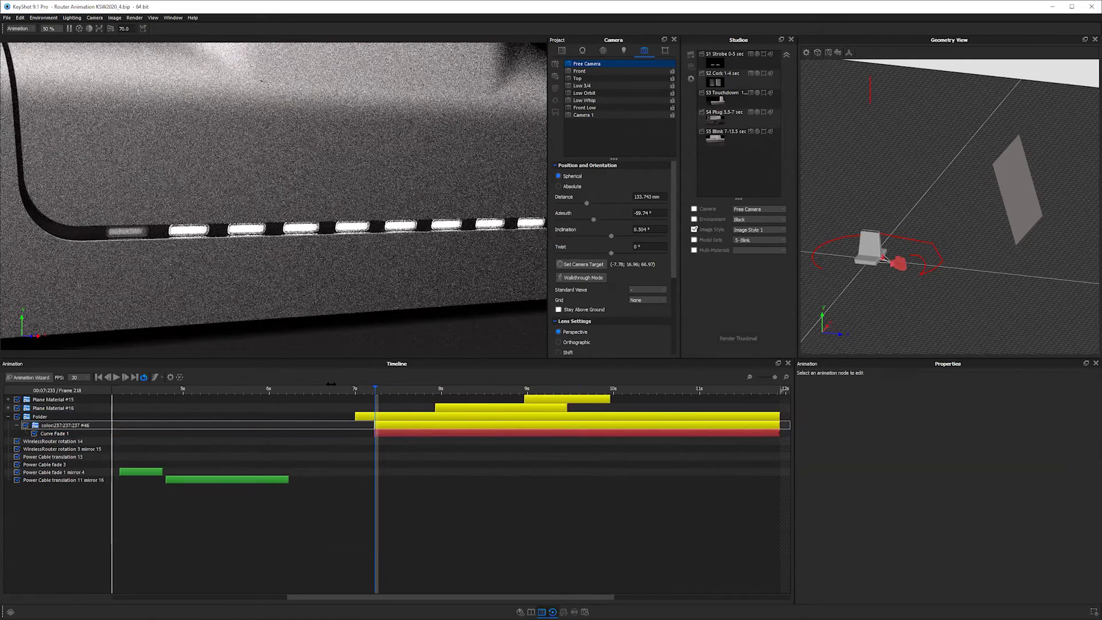
mouse_move(466, 396)
left_mouse_down()
mouse_move(585, 399)
mouse_move(362, 397)
mouse_move(602, 401)
left_mouse_up()
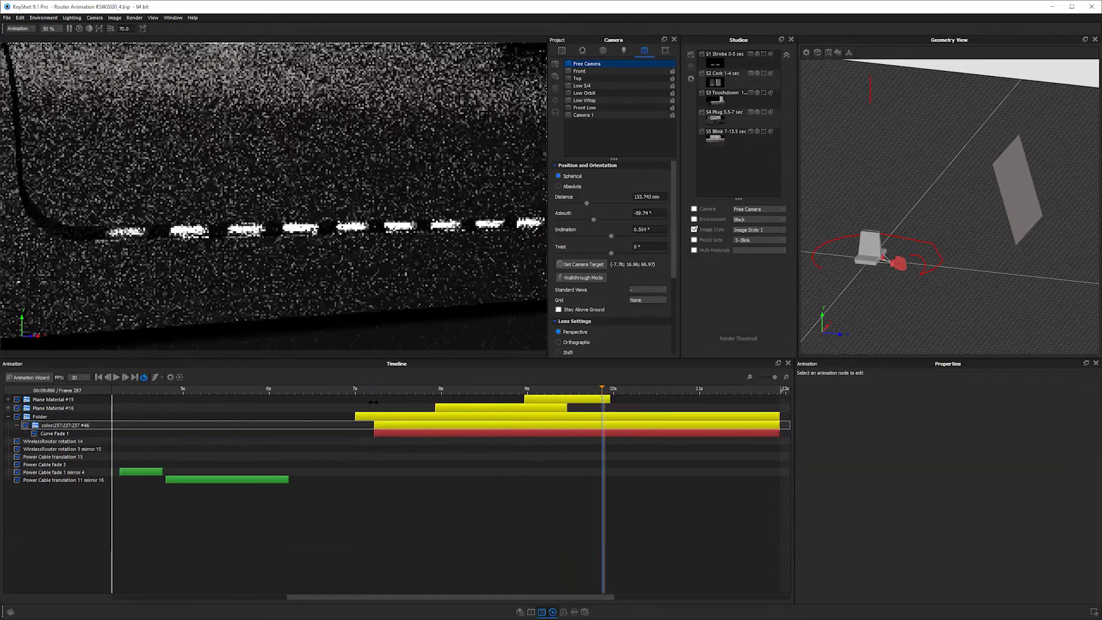
left_click(374, 407)
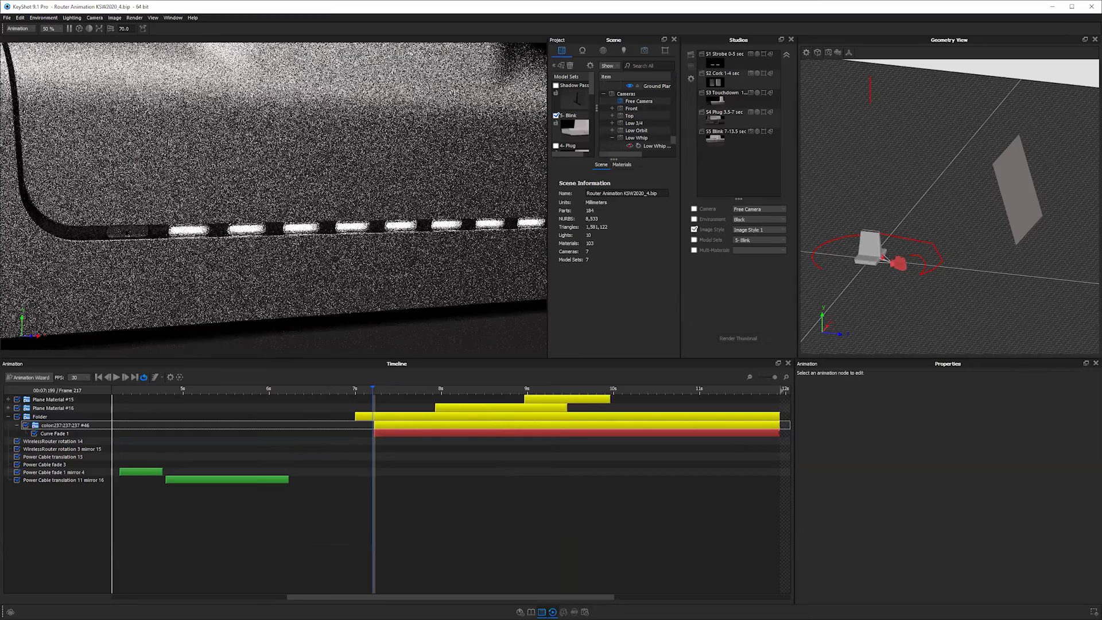
Step: Locate the LED parts in an enlarged, widened scene tree and move the timeline to about 7.5 seconds
left_click(128, 233)
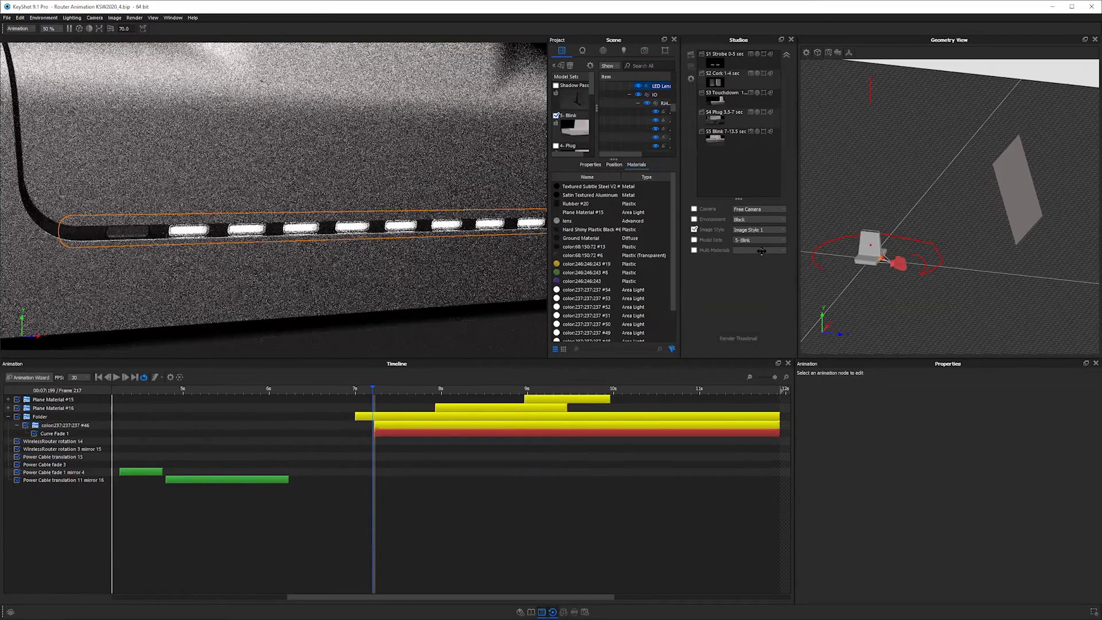
left_click_drag(613, 160, 613, 302)
left_click_drag(680, 237, 760, 236)
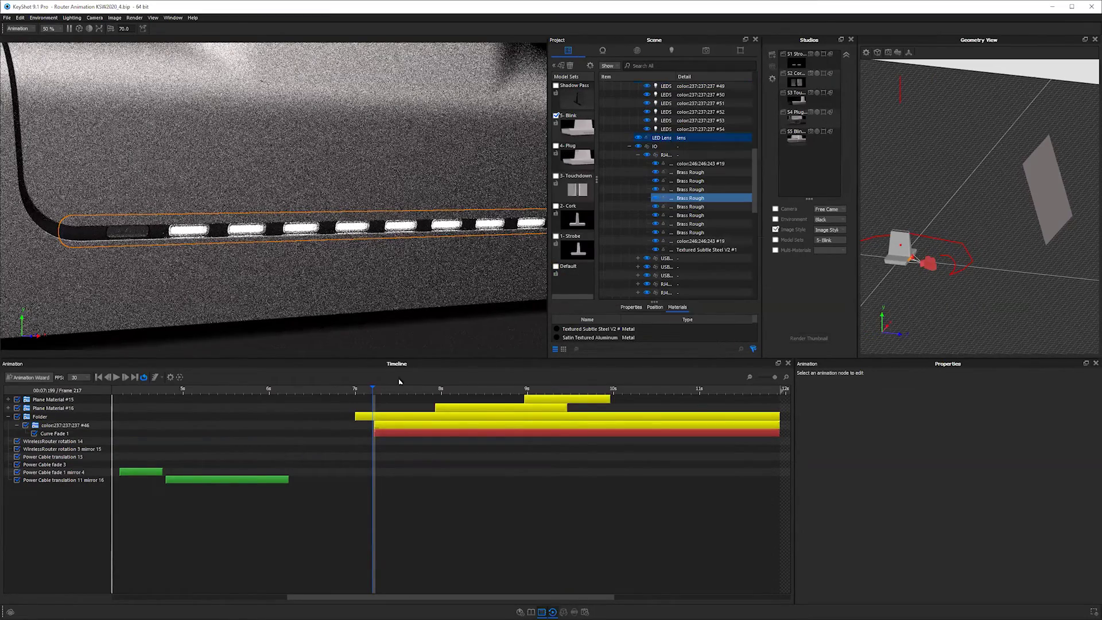
left_click_drag(374, 388, 380, 387)
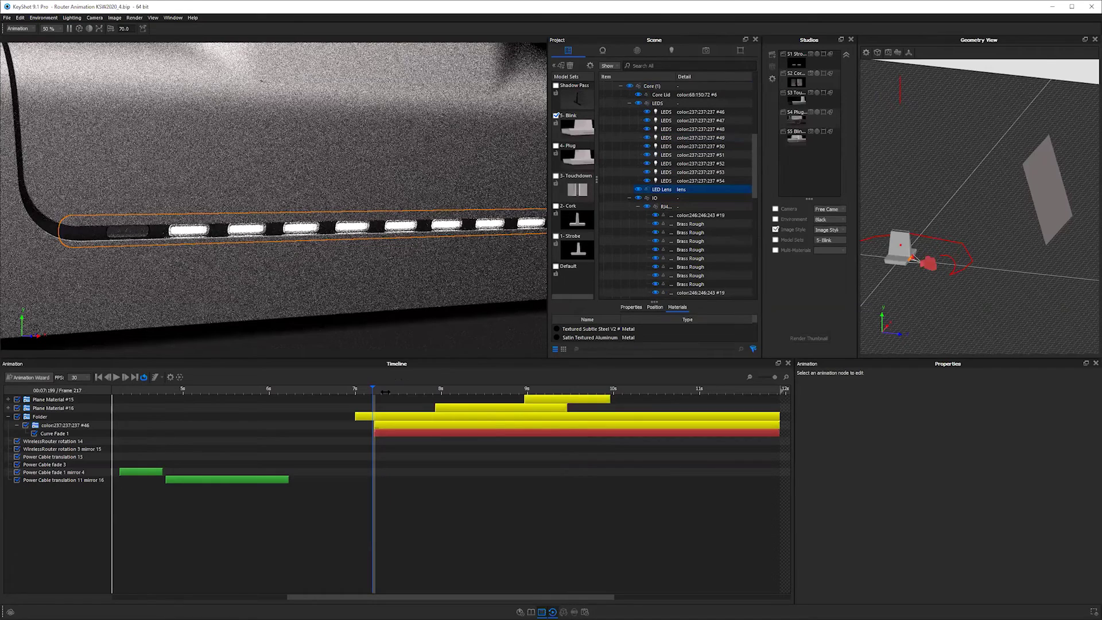
left_click(401, 389)
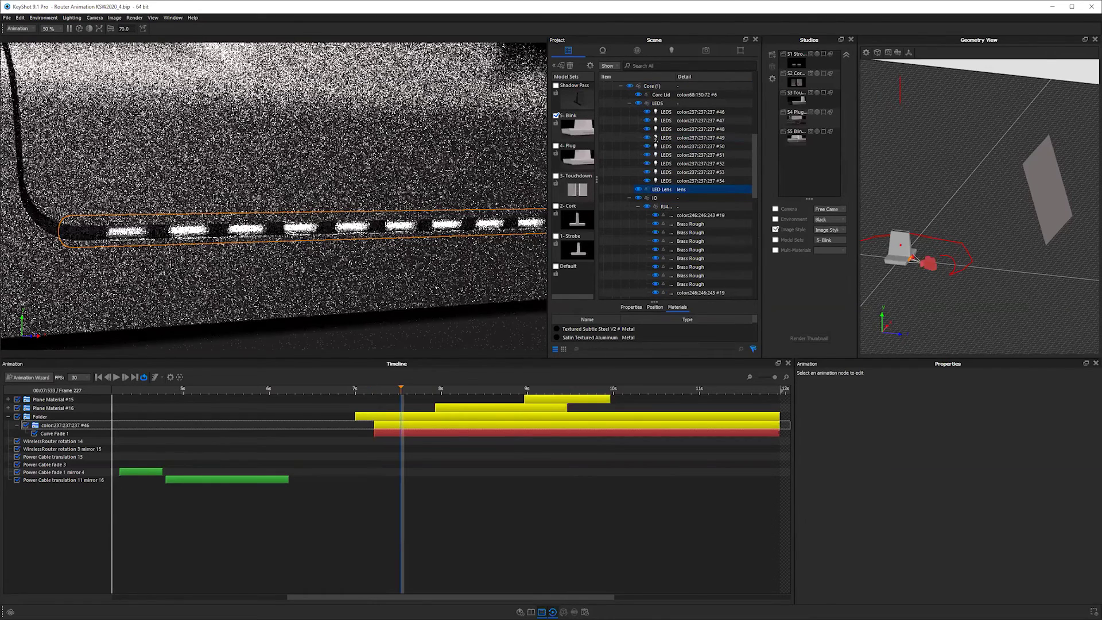
Step: Copy the color:237:237:237 #46 material from the first LED and paste it as a linked material onto the other eight LEDs
left_click(665, 163)
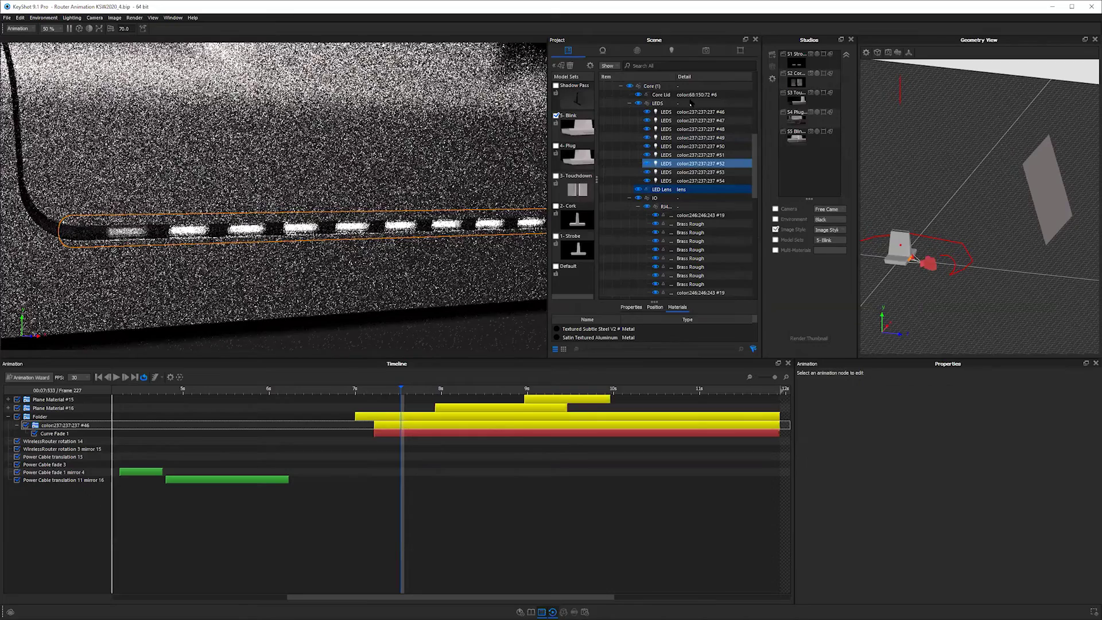
left_click(602, 51)
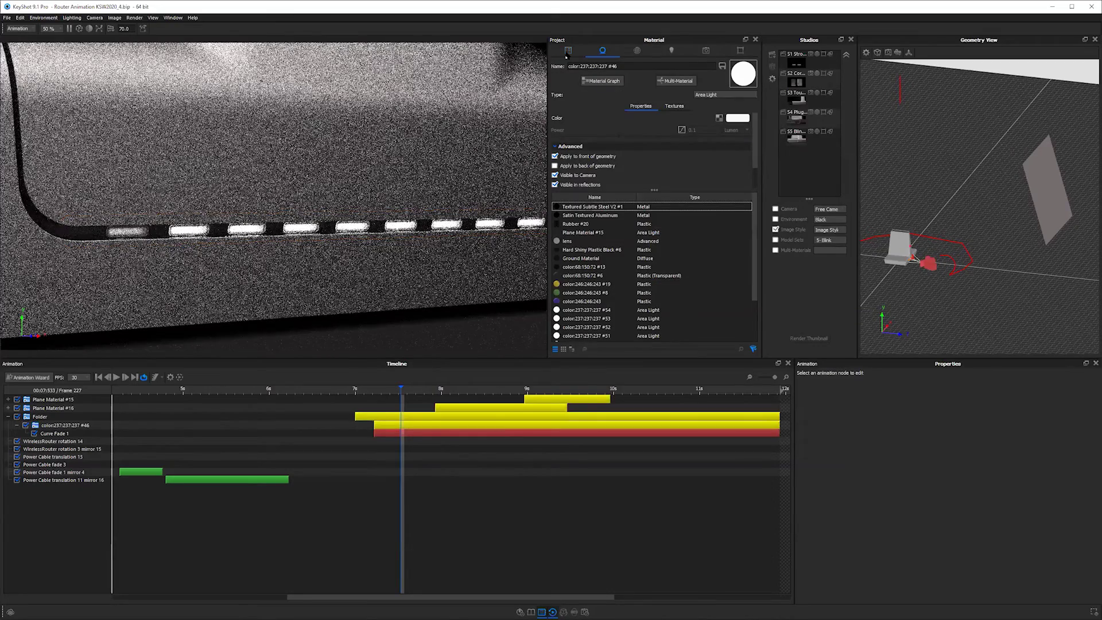
left_click(568, 50)
left_click(662, 112)
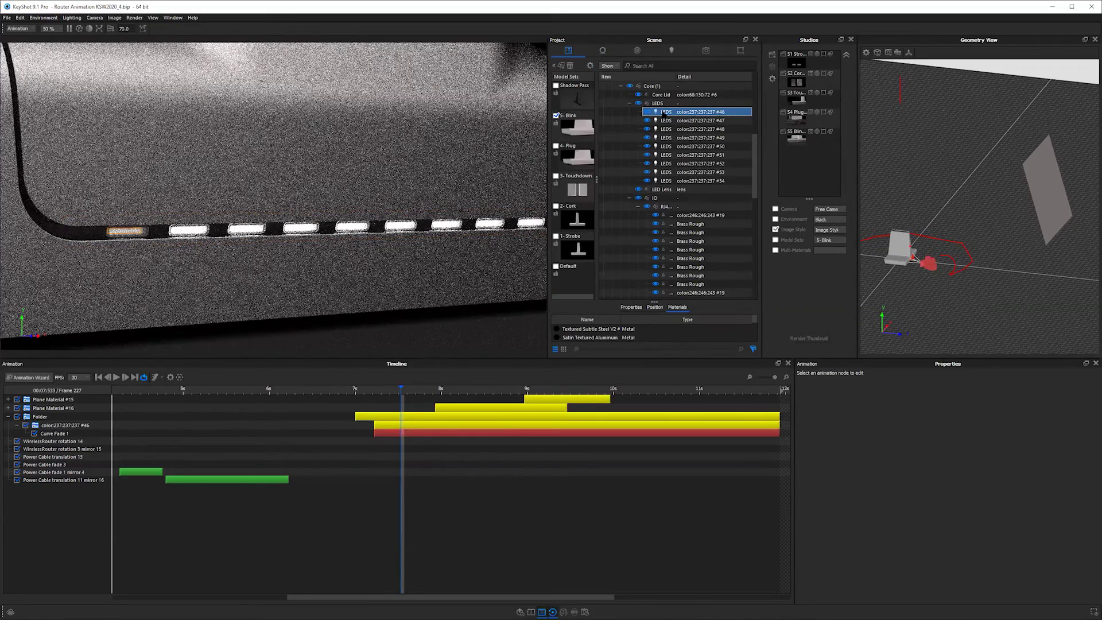
mouse_move(664, 114)
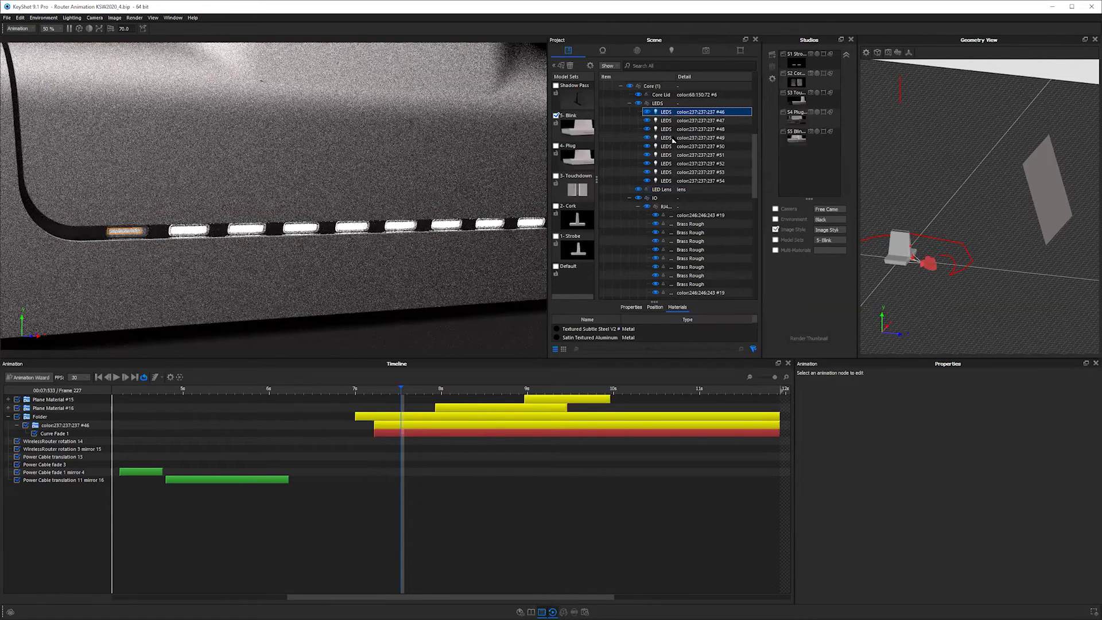
key("Down")
left_click(704, 183, "shift")
right_click(704, 183)
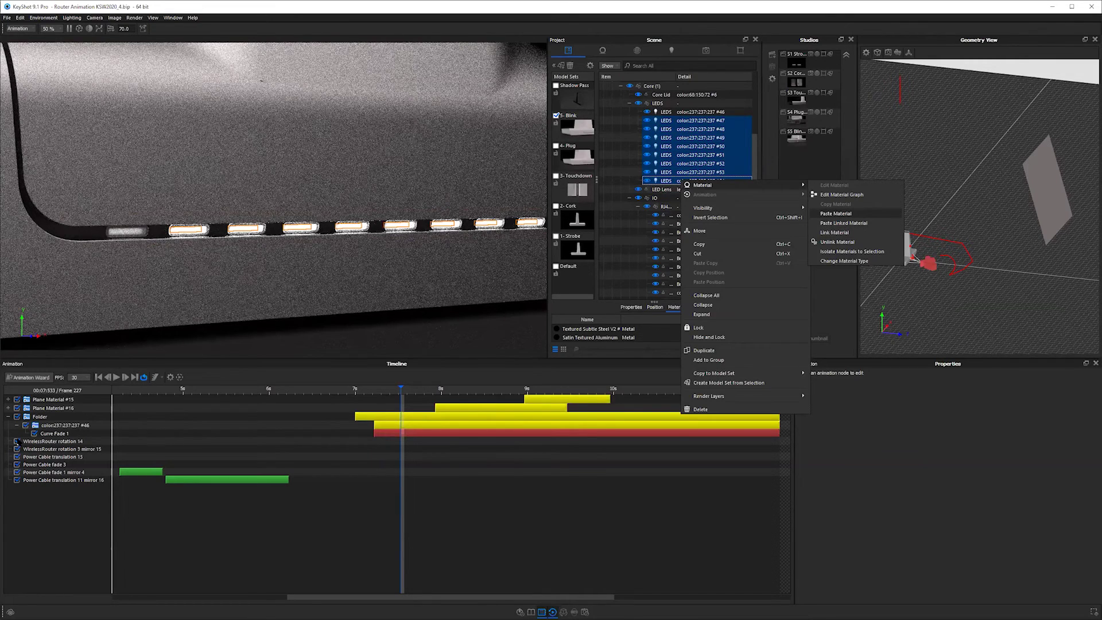
key("Return")
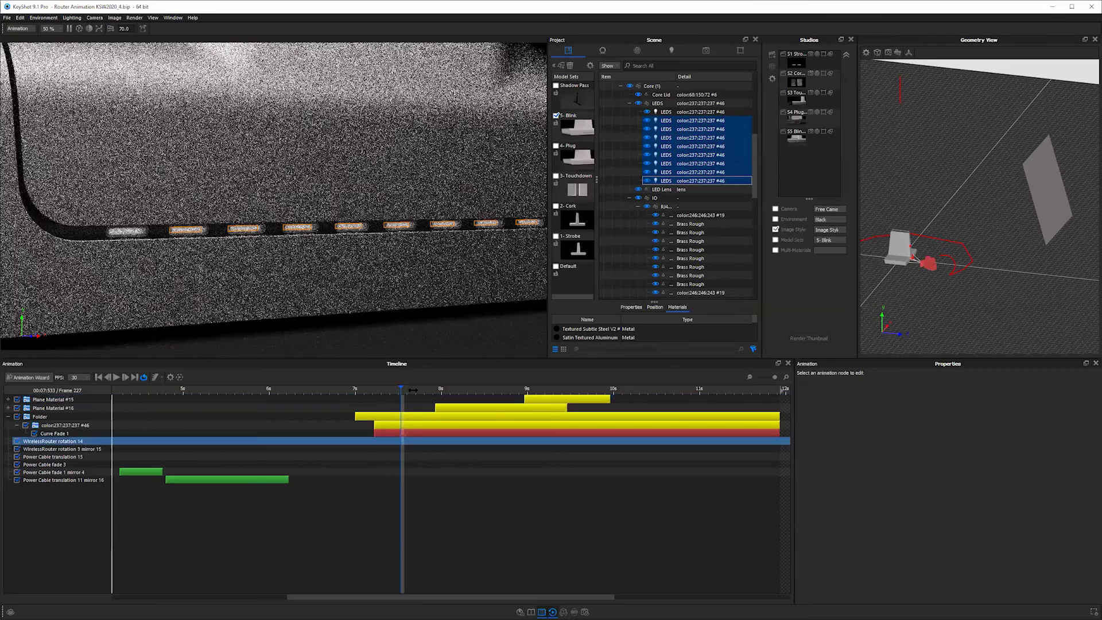
Step: Scrub the timeline to check the LEDs' shared fade, and unlink the material of the eight pasted LEDs
left_click(530, 389)
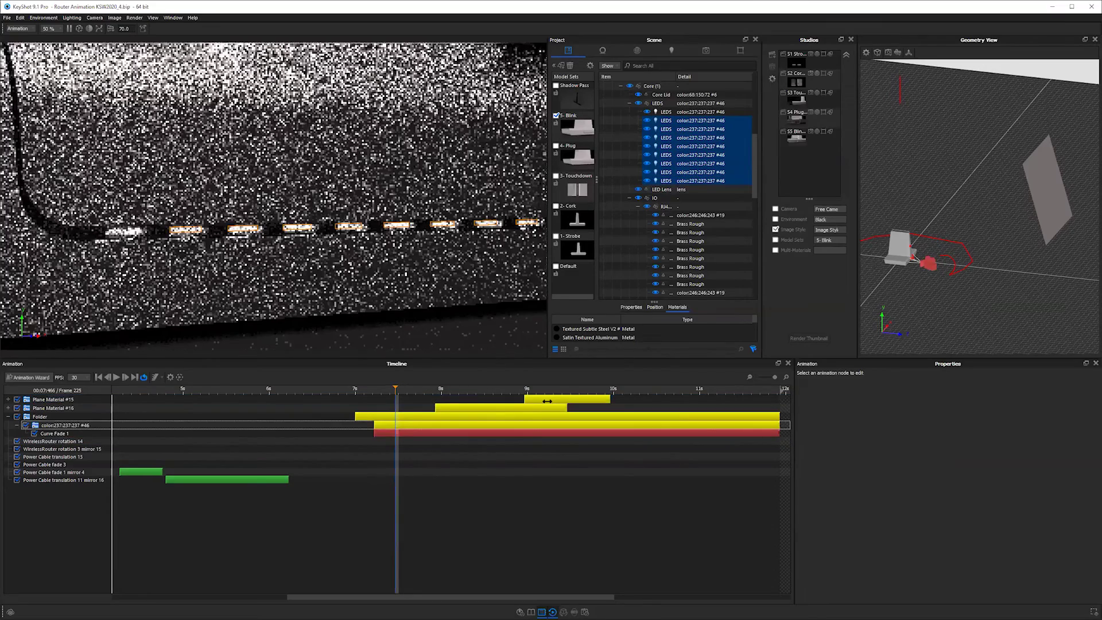
left_click(433, 394)
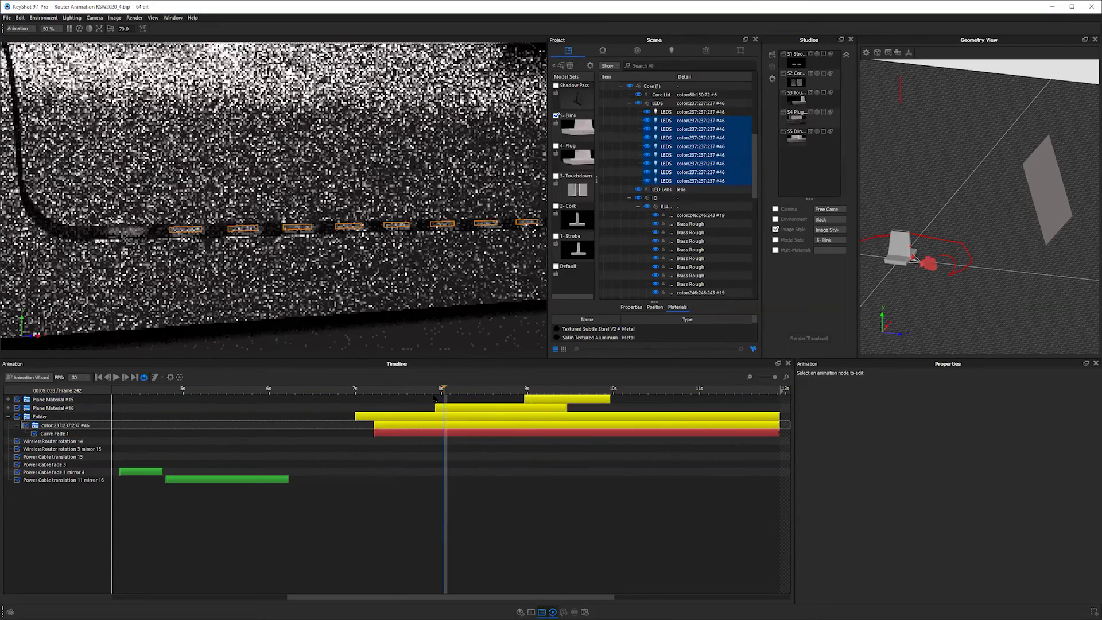
left_click(679, 121)
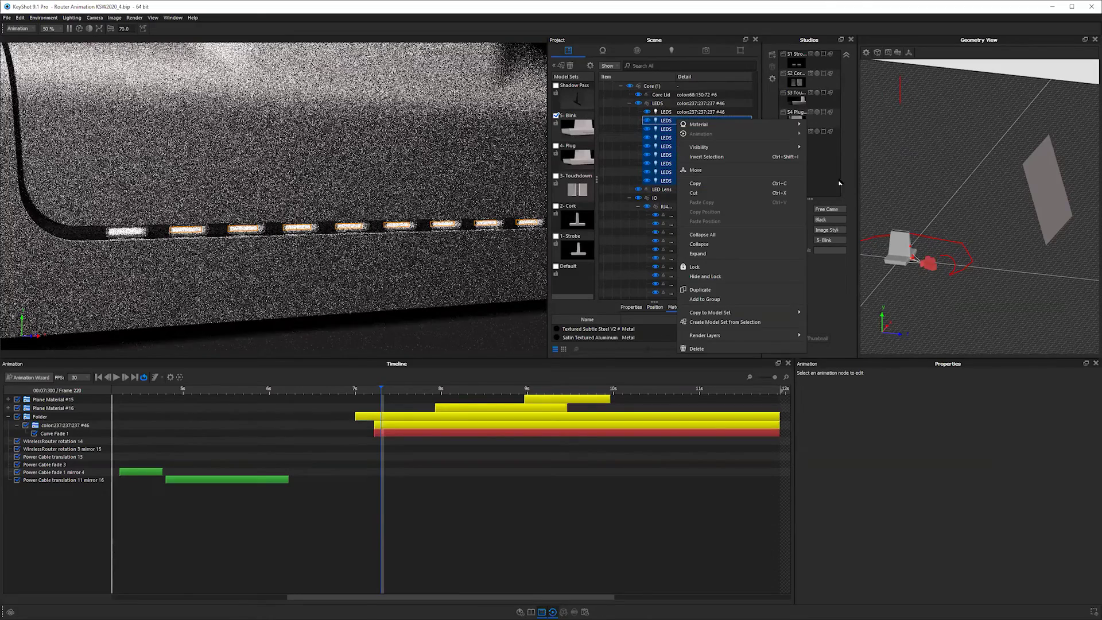
right_click(840, 178)
left_click(846, 190)
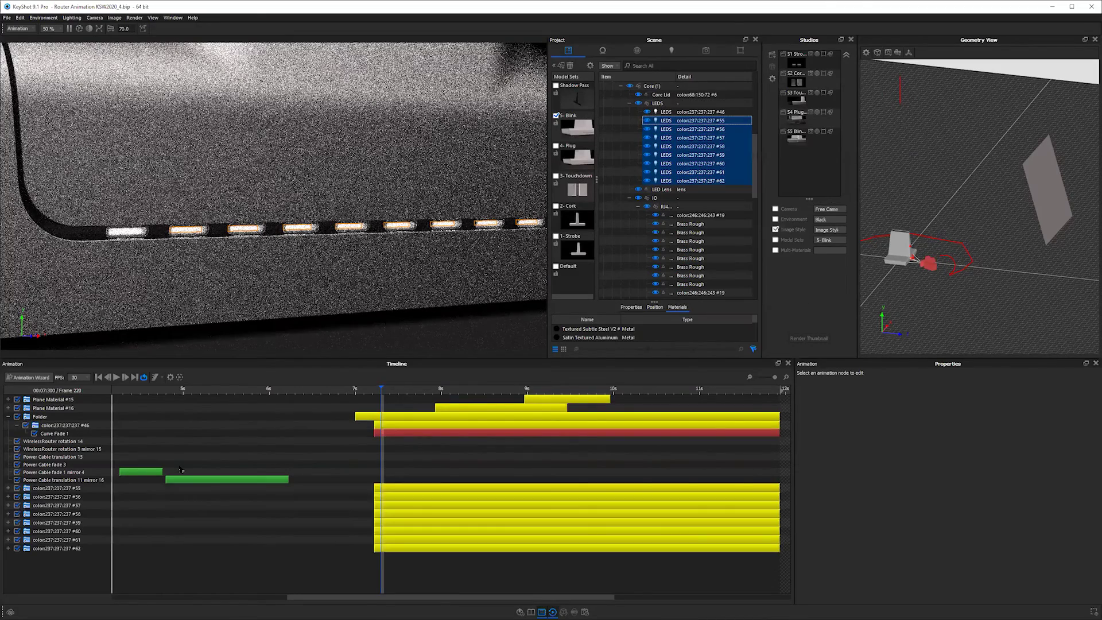
Step: Stagger the start times of animation groups #56 to #62, with #60 starting at 7 s 620 ms, and scrub the timeline to review the blinking
left_click(277, 497)
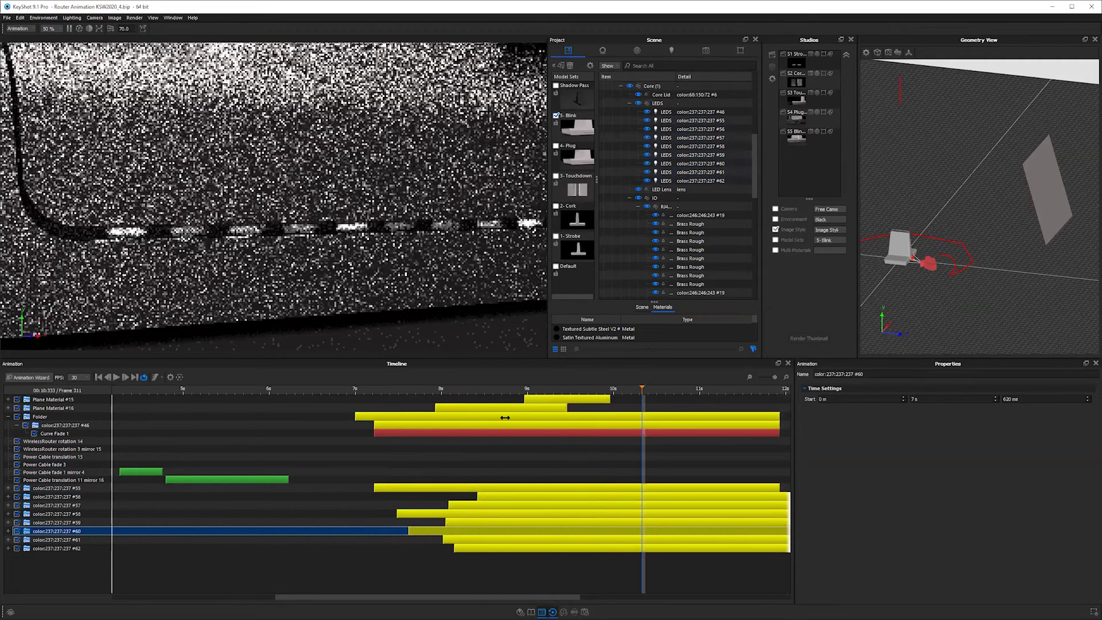
left_click(610, 442)
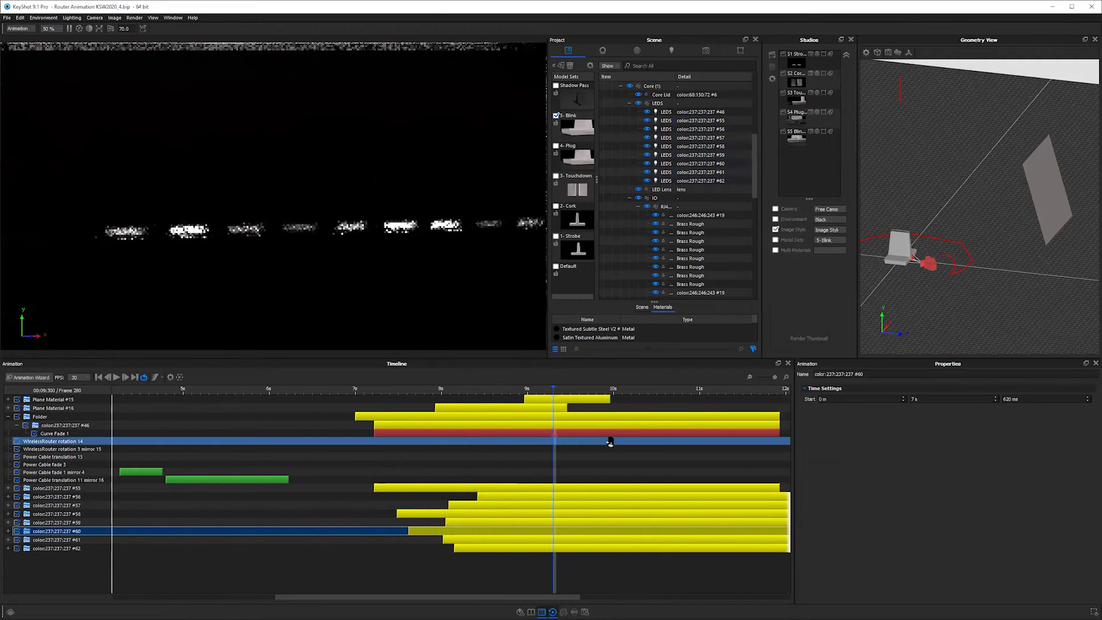
Step: Pull the camera back and around from the LED close-up to frame the whole router
left_click(529, 464)
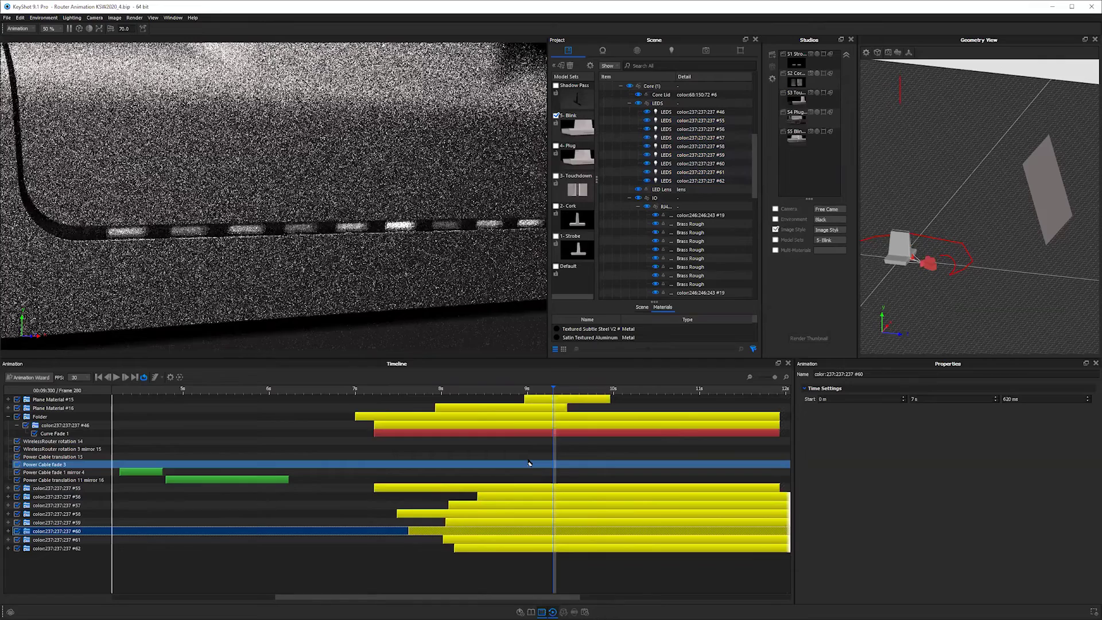
left_click(654, 147)
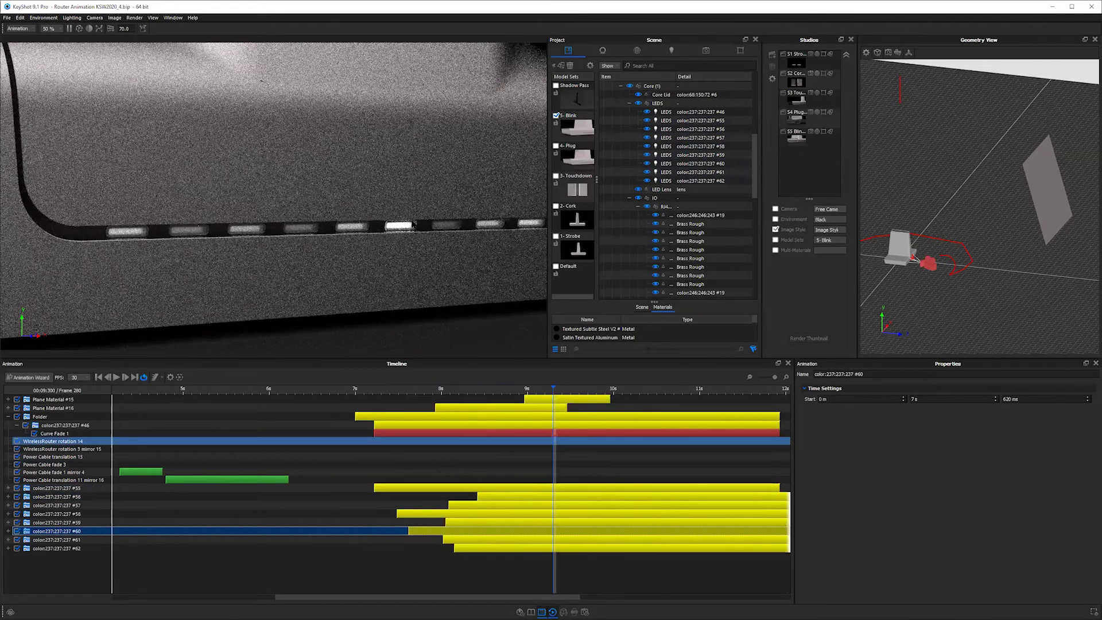
left_click_drag(449, 298, 389, 248)
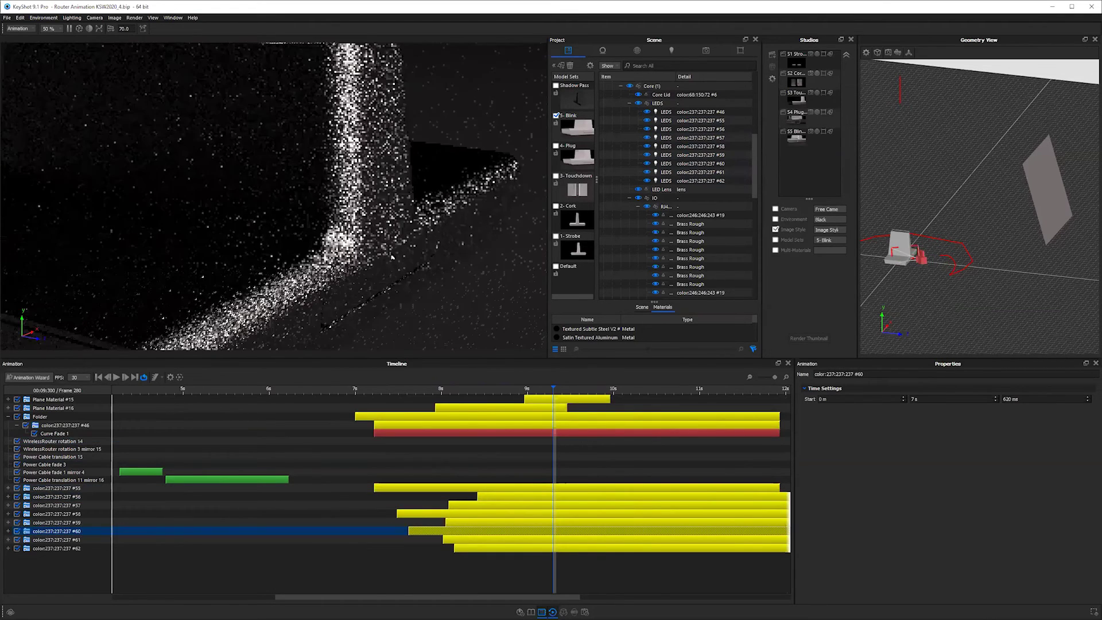
left_click_drag(407, 298, 345, 253)
left_click_drag(522, 341, 402, 288)
scroll(426, 282, "down", 3)
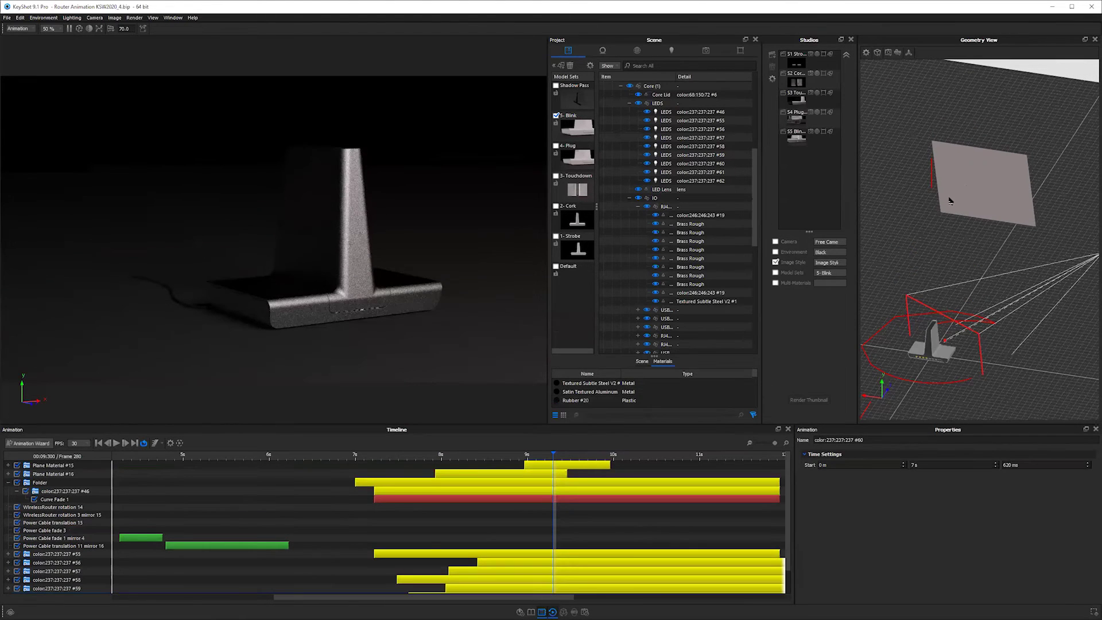
Step: Add a rotation animation to the Plane #1 area light
right_click(975, 194)
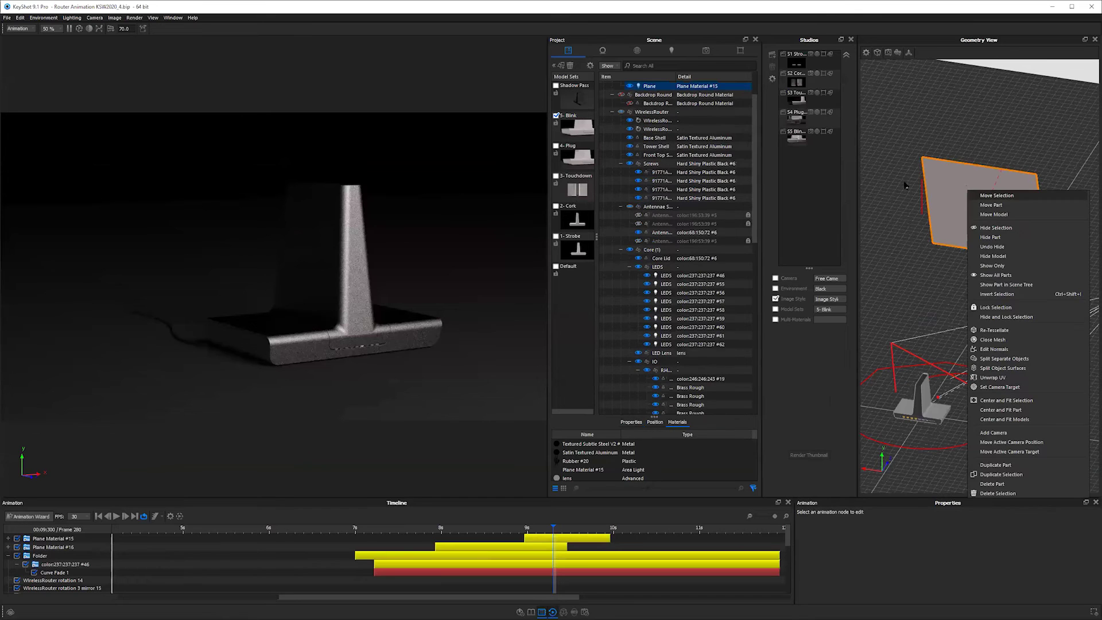
left_click(939, 296)
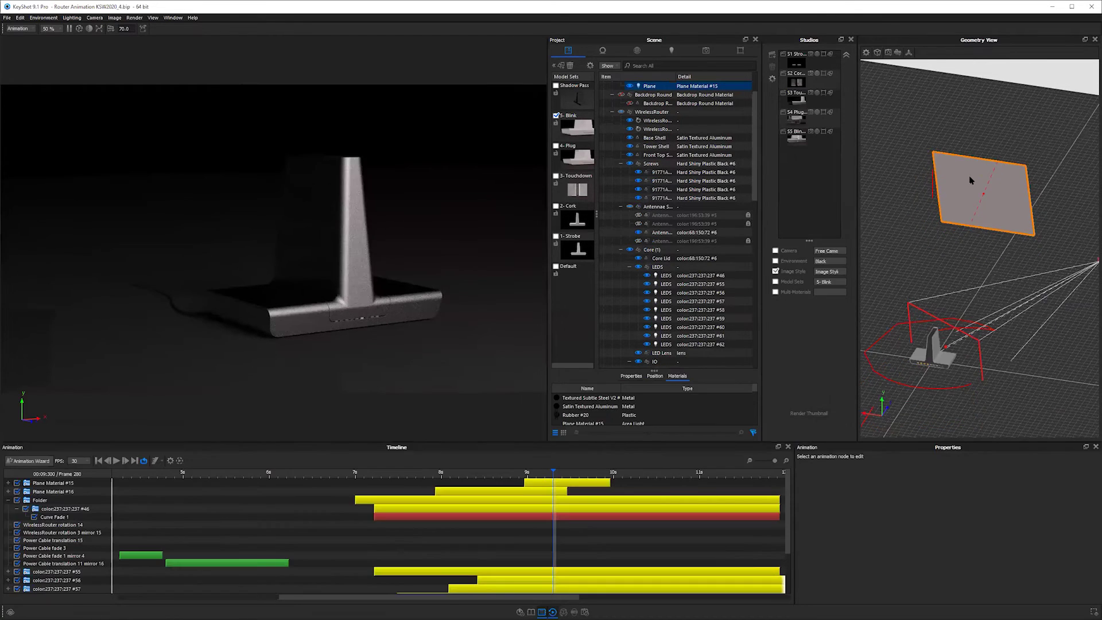
right_click(970, 177)
left_click(876, 247)
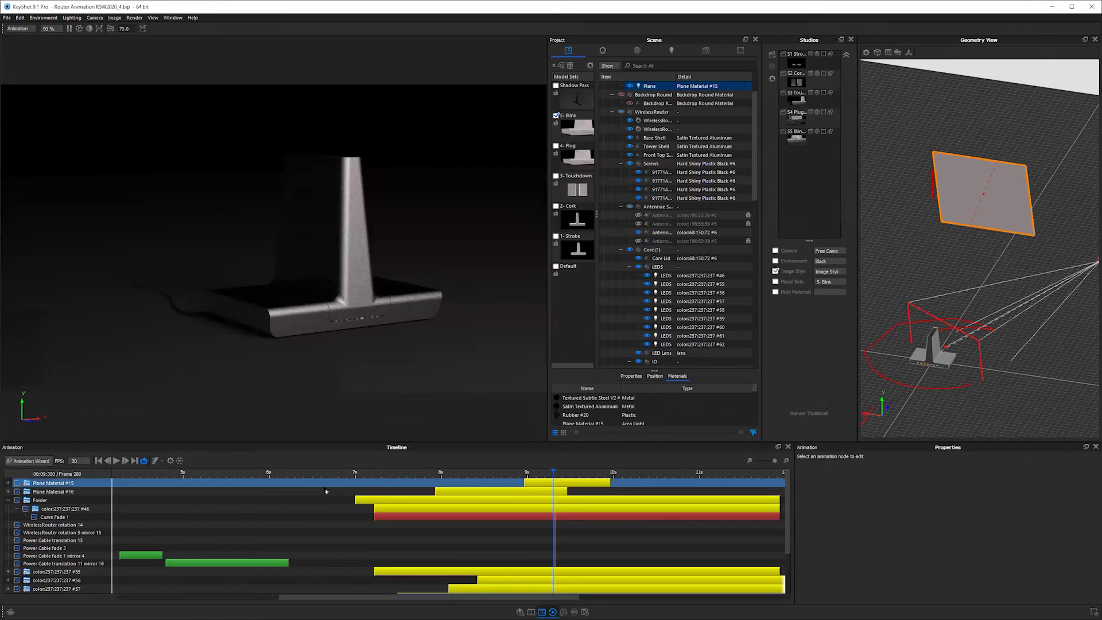
left_click(259, 510)
left_click(960, 180)
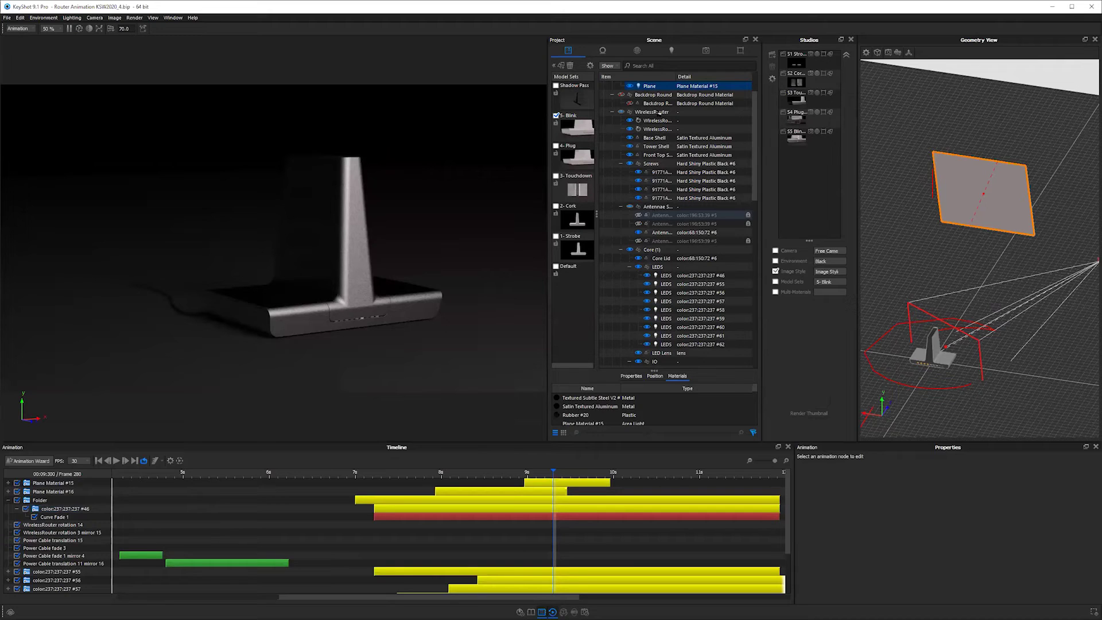
scroll(632, 106, "up", 1)
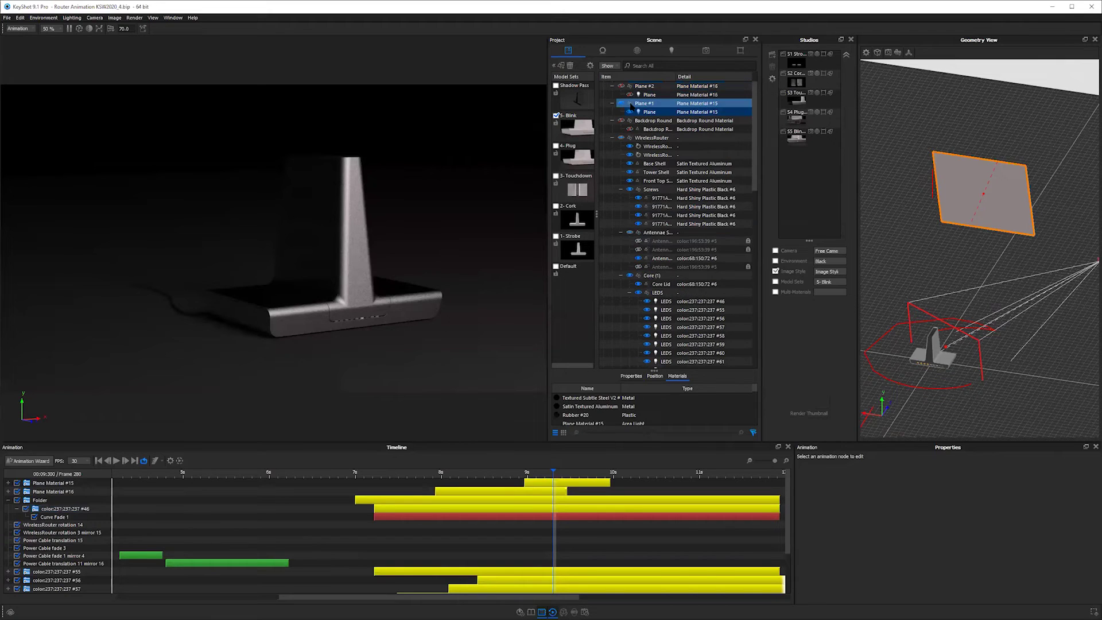
right_click(659, 104)
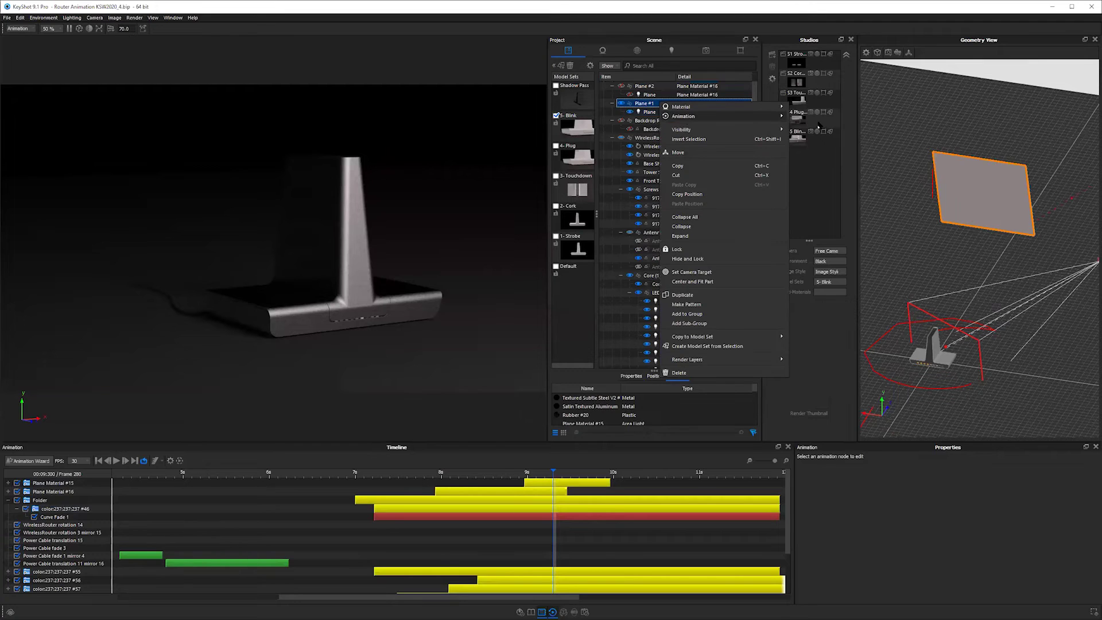
mouse_move(783, 116)
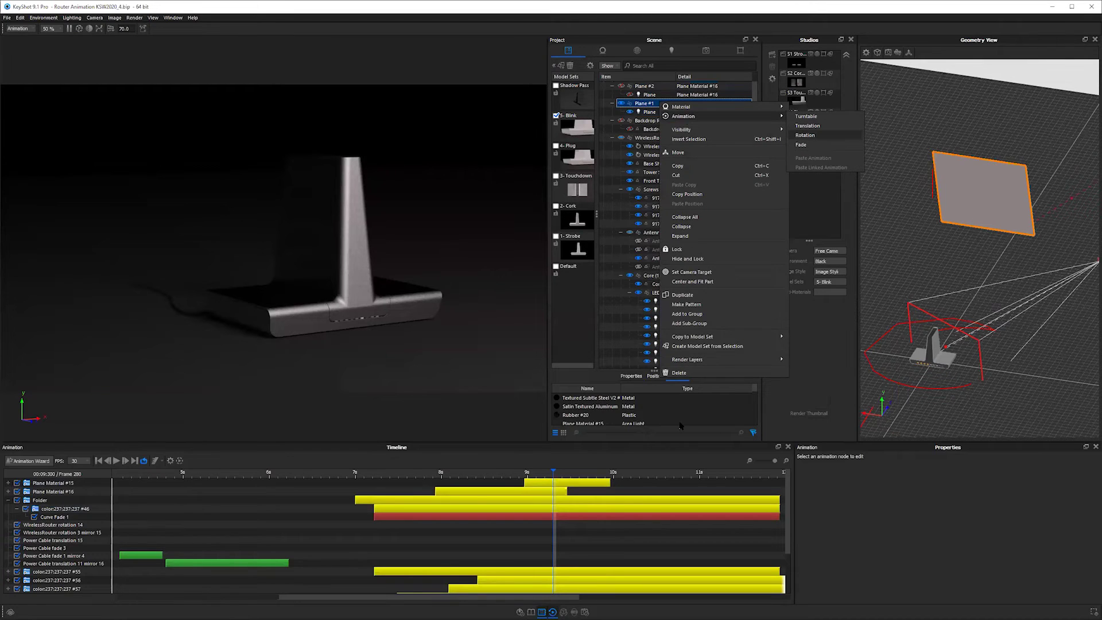
left_click(805, 134)
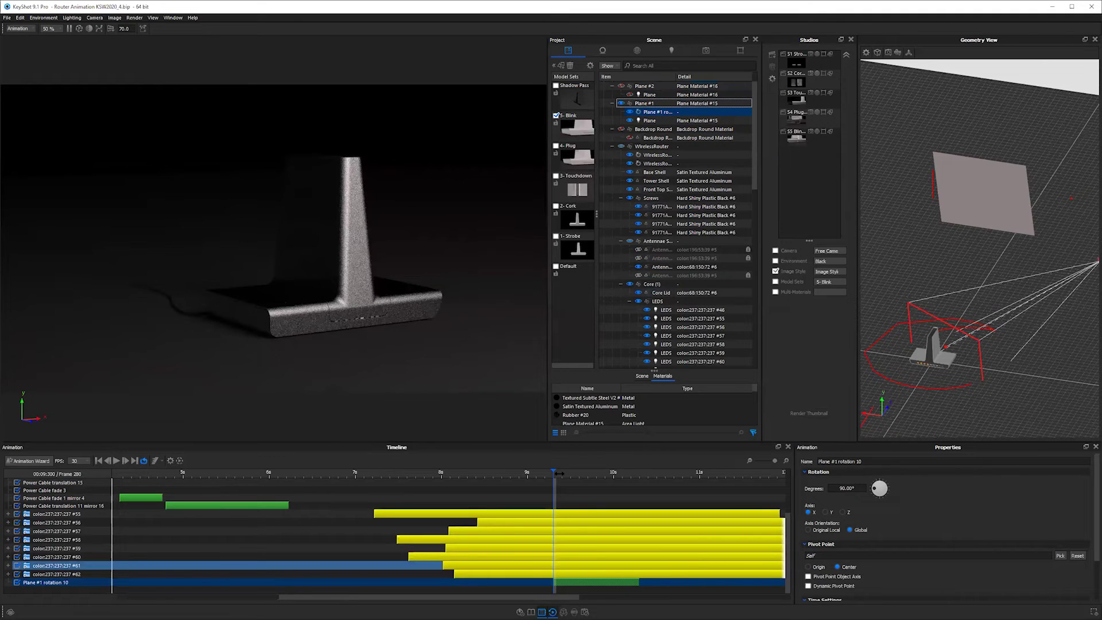
Step: Set the Plane #1 rotation's pivot point to the Tower Shell and its axis to Y
key("space")
left_click_drag(652, 474, 549, 482)
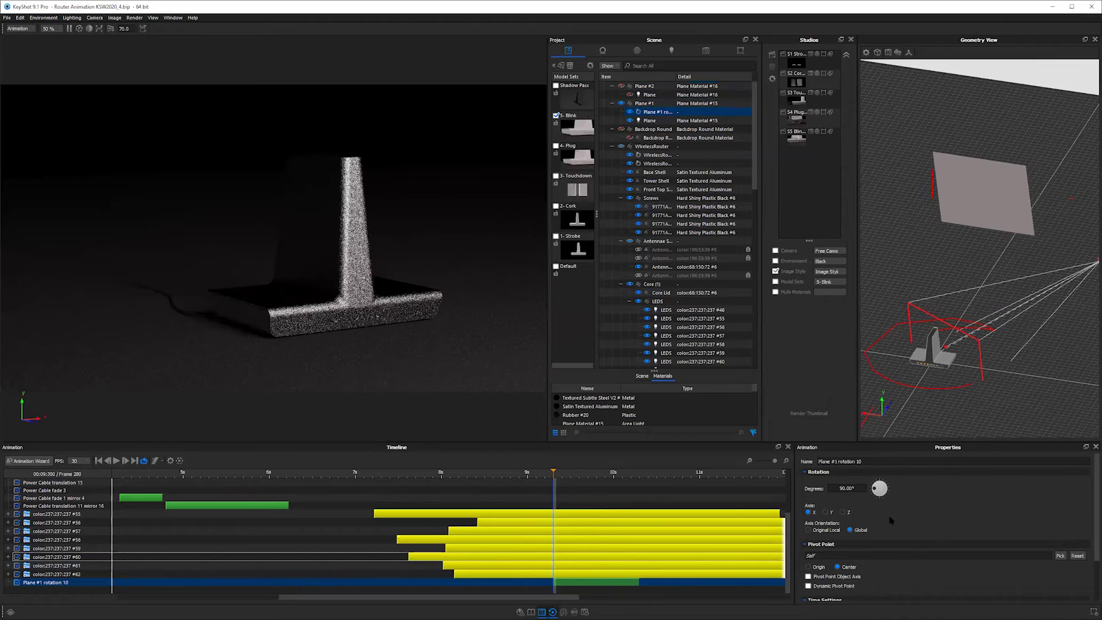
scroll(1063, 504, "down", 2)
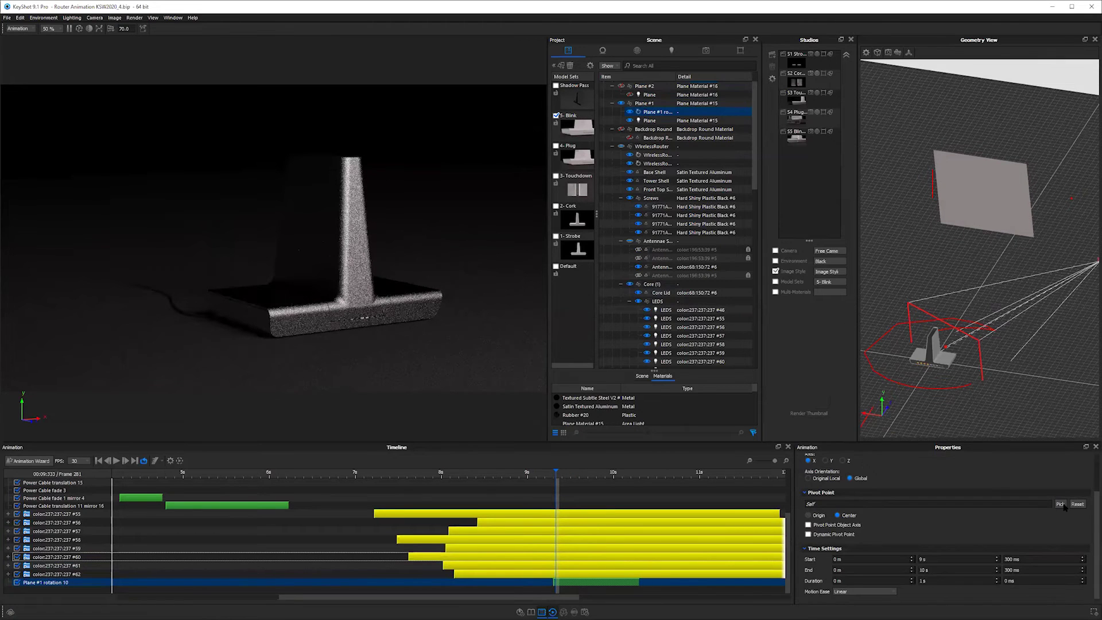
left_click(936, 343)
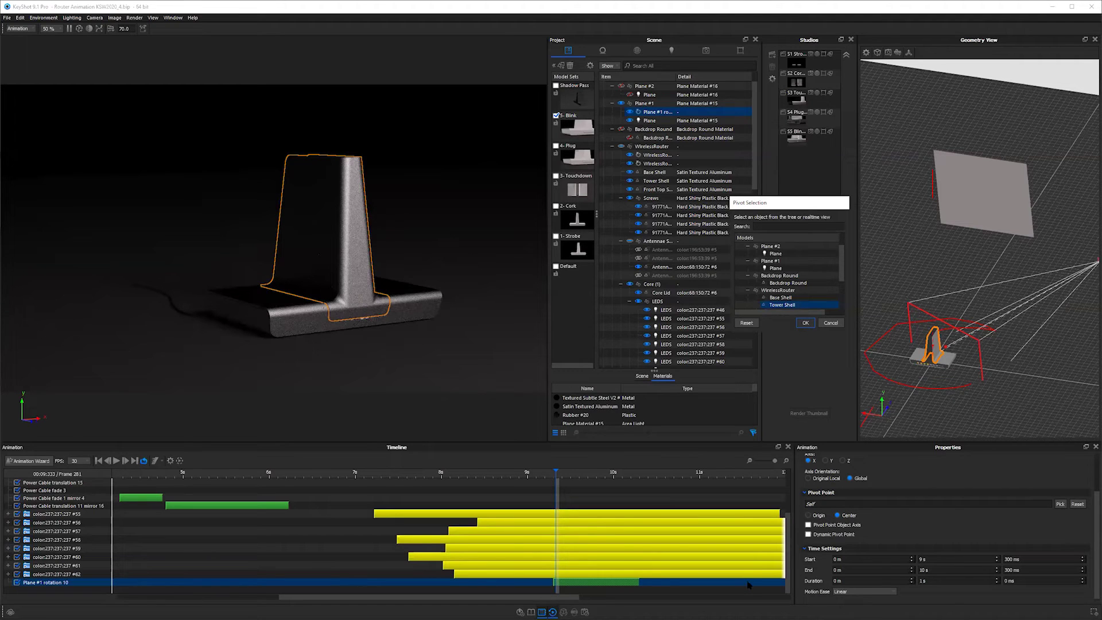
key("Return")
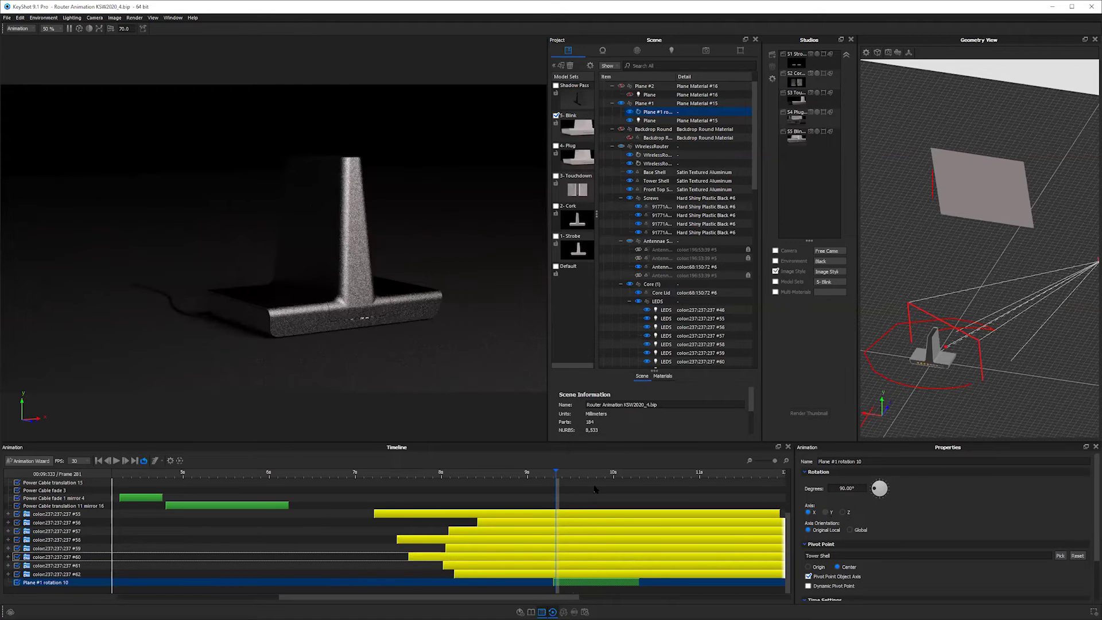
left_click(825, 512)
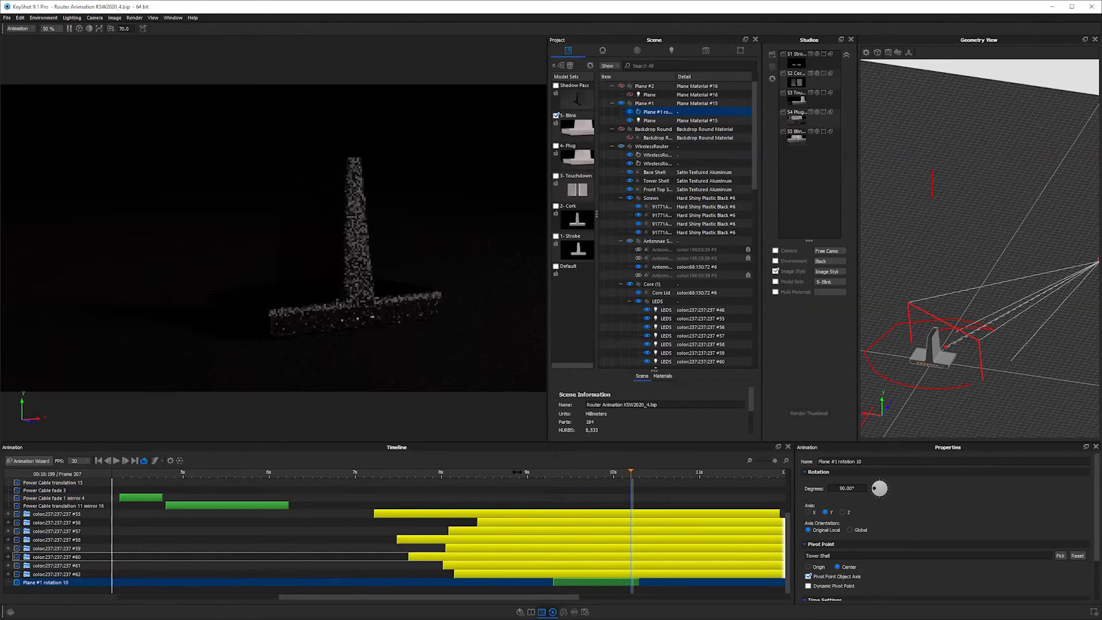
Step: Preview the plane's orbit around the router and set the rotation angle to -180 degrees
left_click(526, 472)
left_click_drag(540, 471, 579, 472)
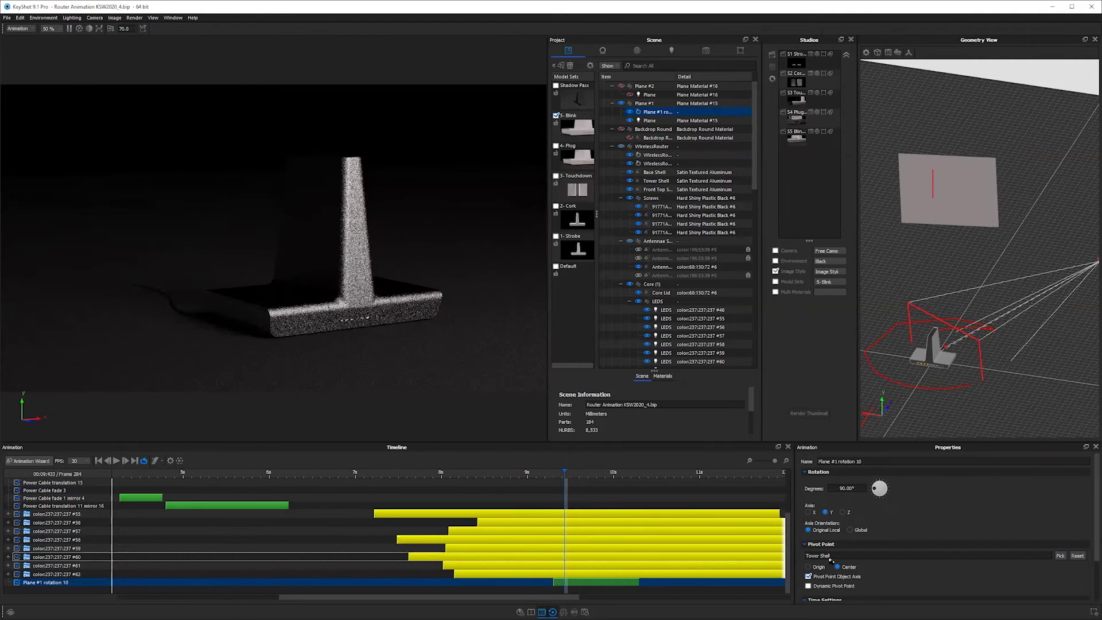
left_click(847, 488)
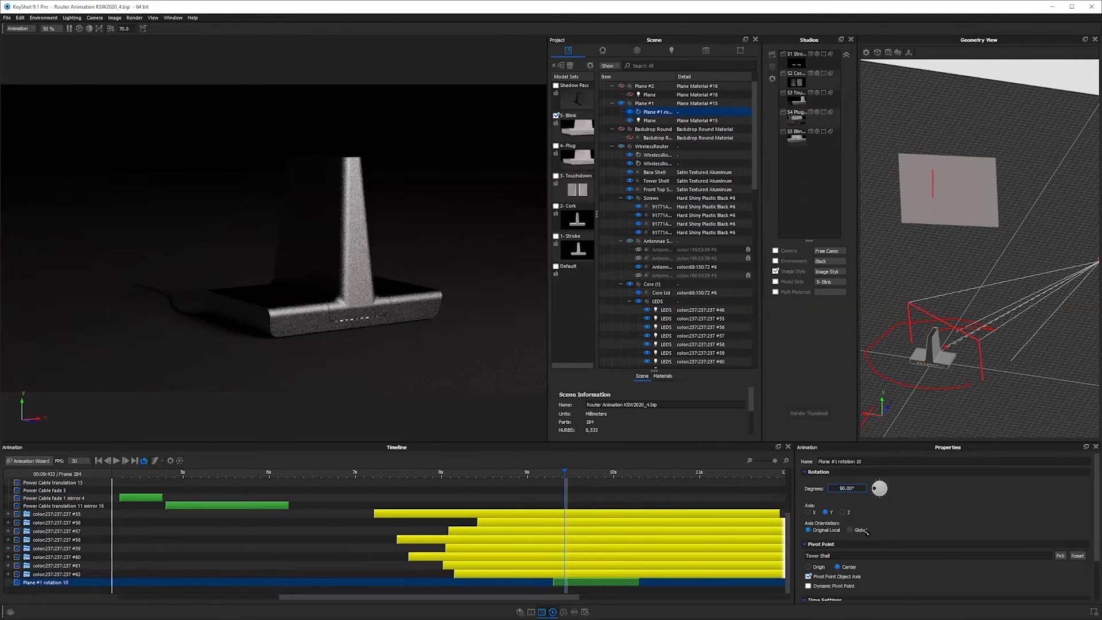
key("BackSpace")
key("BackSpace")
type("180")
left_click(571, 475)
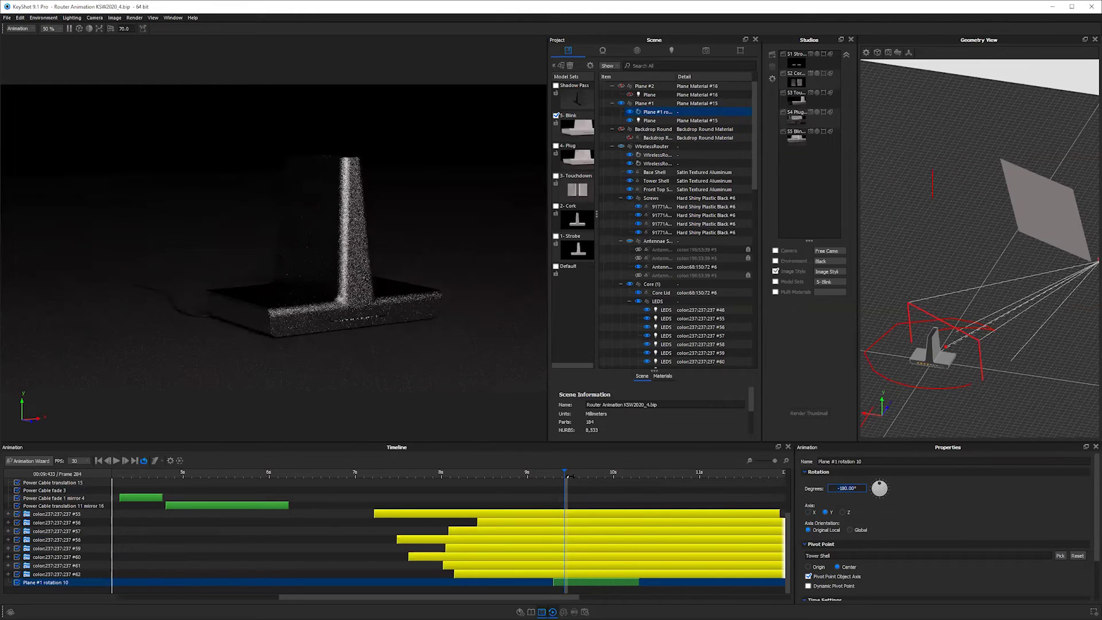
Step: Scrub the timeline between about 8.6 and 10.7 seconds to review how the rotating plane lights the router
mouse_move(623, 475)
left_mouse_down()
mouse_move(542, 475)
mouse_move(627, 492)
left_mouse_up()
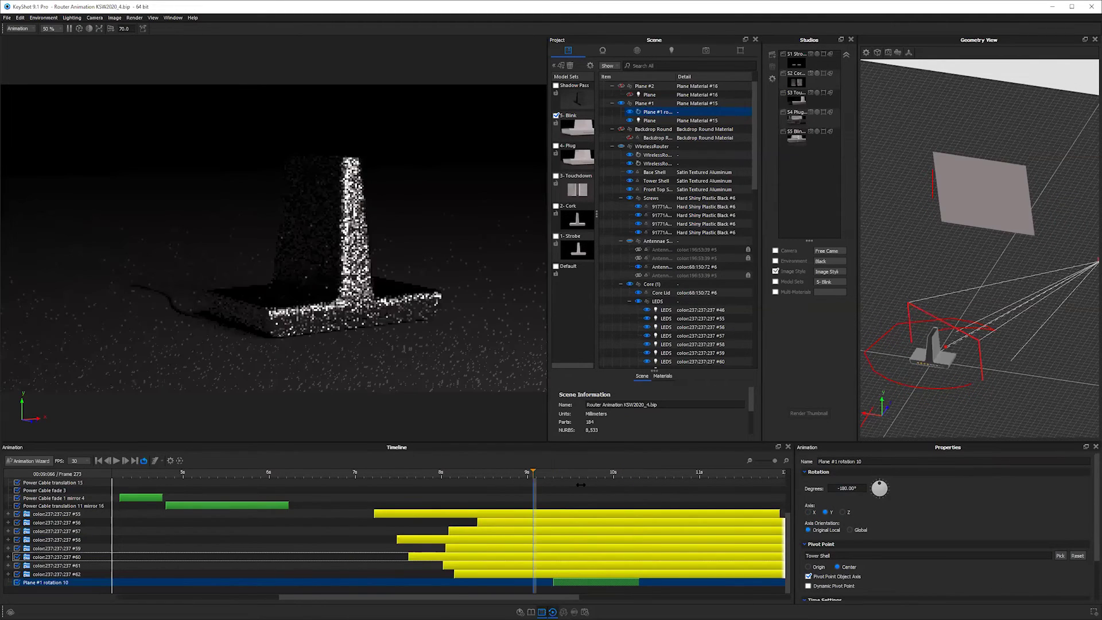
left_click(648, 488)
left_click_drag(592, 483, 540, 488)
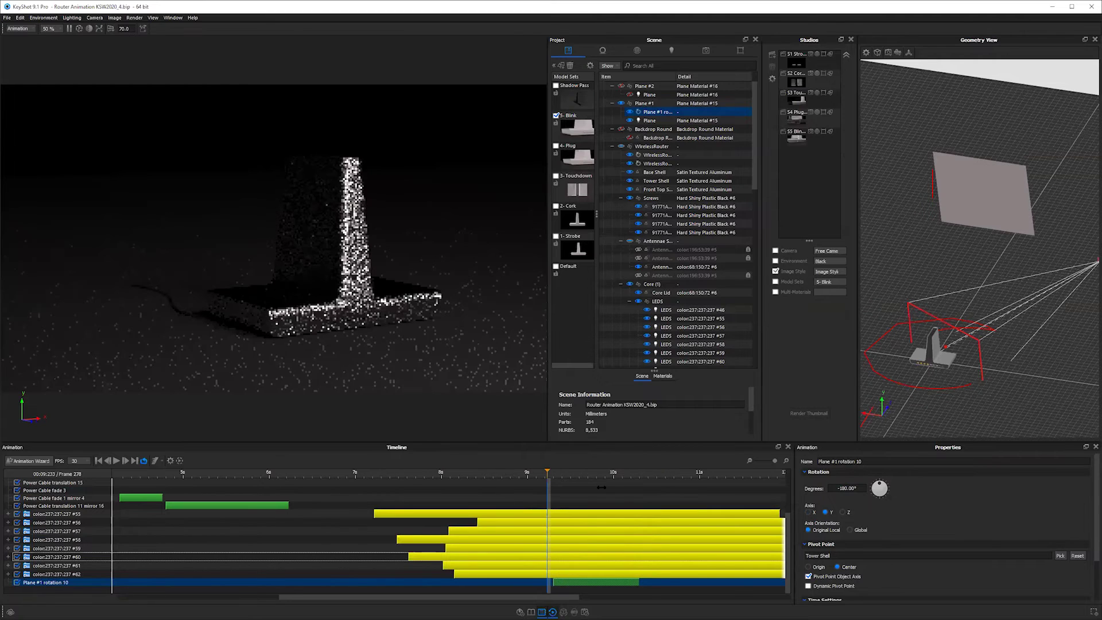
mouse_move(667, 492)
left_mouse_down()
mouse_move(466, 501)
mouse_move(670, 490)
left_mouse_up()
mouse_move(344, 247)
left_mouse_down()
mouse_move(354, 255)
mouse_move(349, 232)
left_mouse_up()
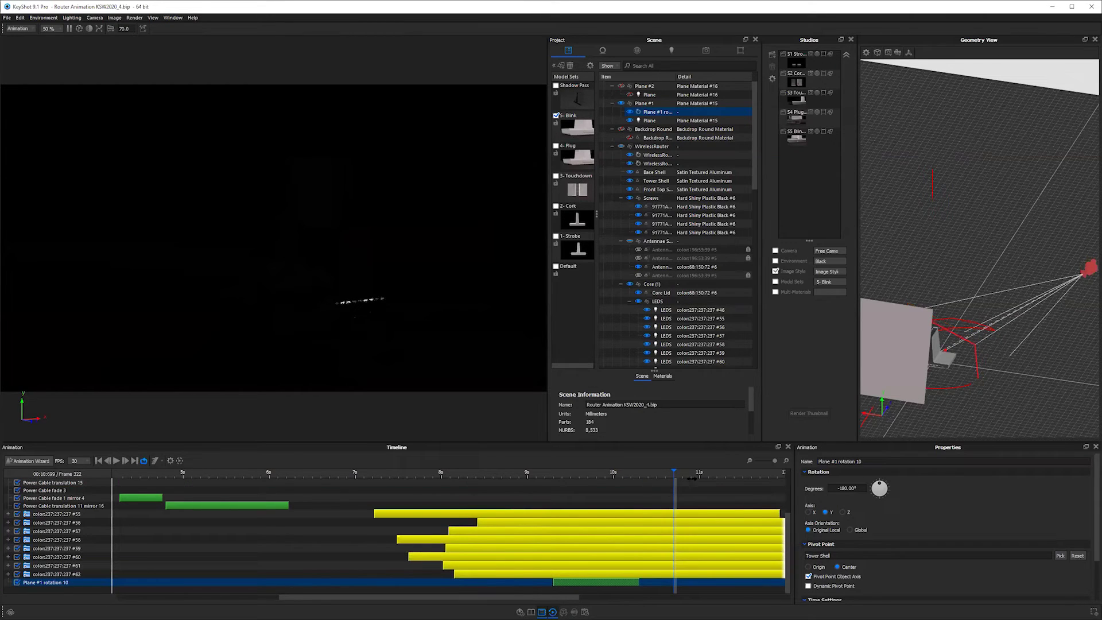
left_click_drag(683, 487, 503, 488)
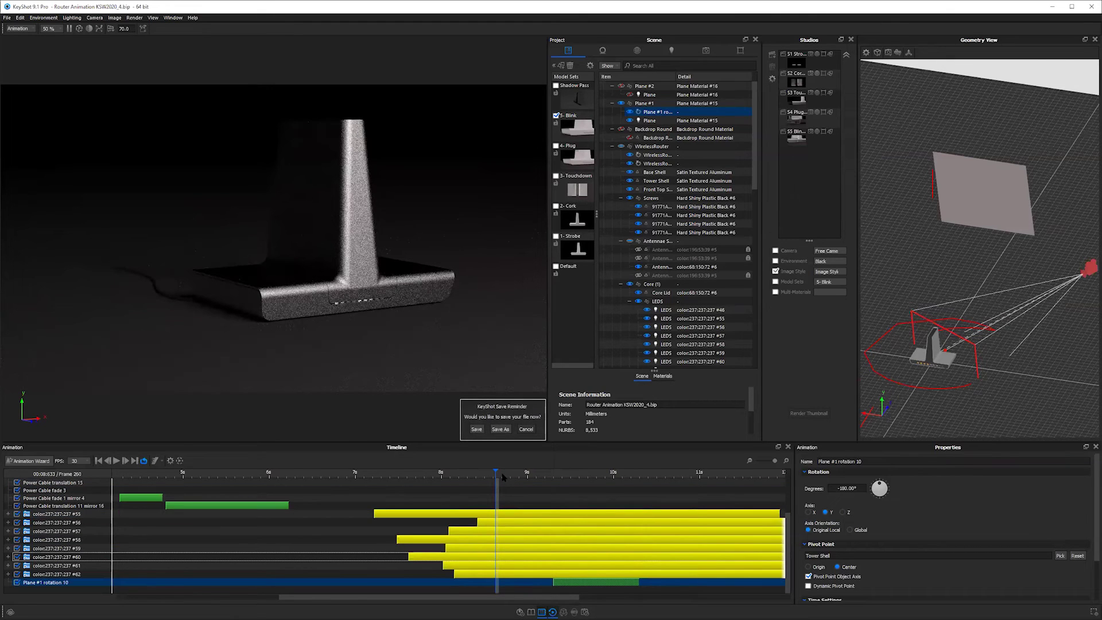
left_click_drag(502, 476, 553, 487)
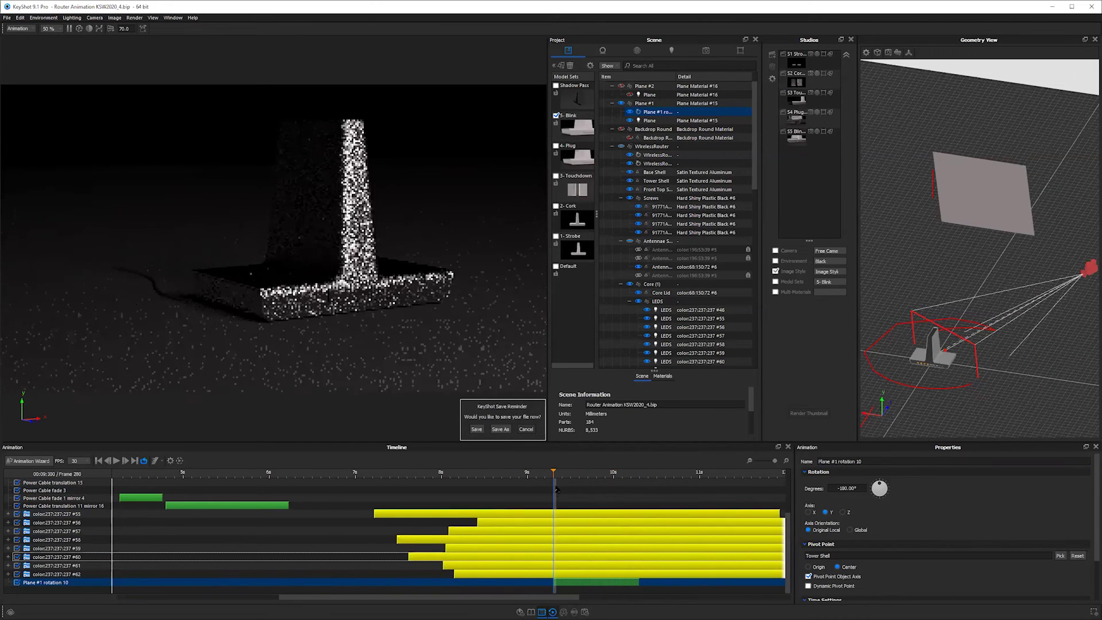
Step: Open the Curve Fade node in Plane Material #15's material graph, set its duration to 2 s and fit the curve to view
double_click(980, 191)
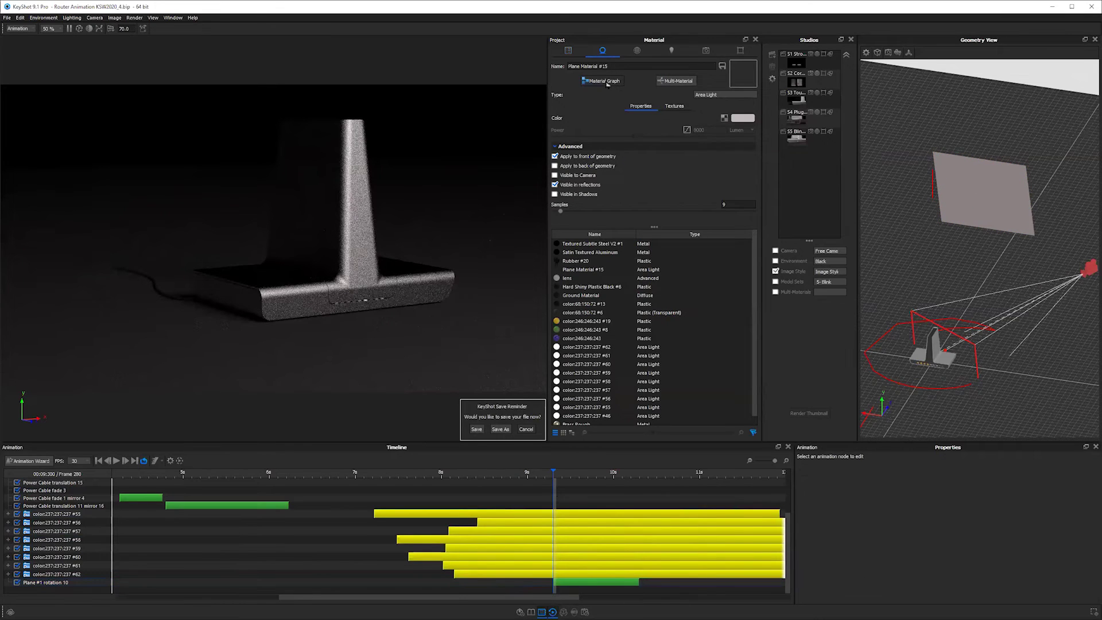
left_click(606, 83)
left_click_drag(788, 355, 787, 270)
left_click_drag(656, 390, 640, 346)
left_click_drag(918, 258, 938, 227)
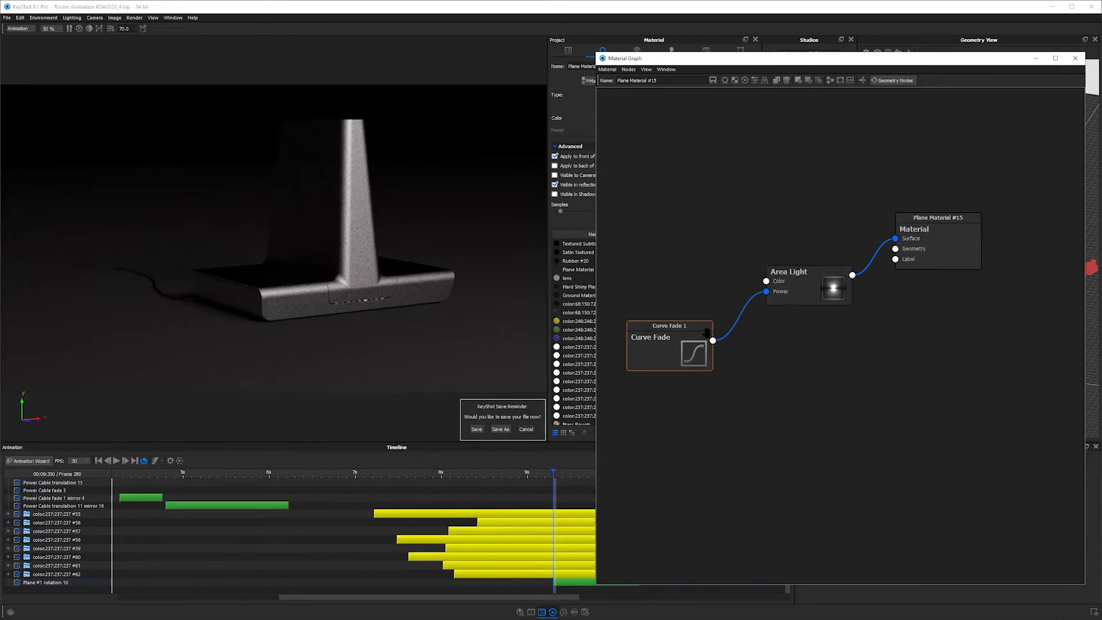
double_click(694, 348)
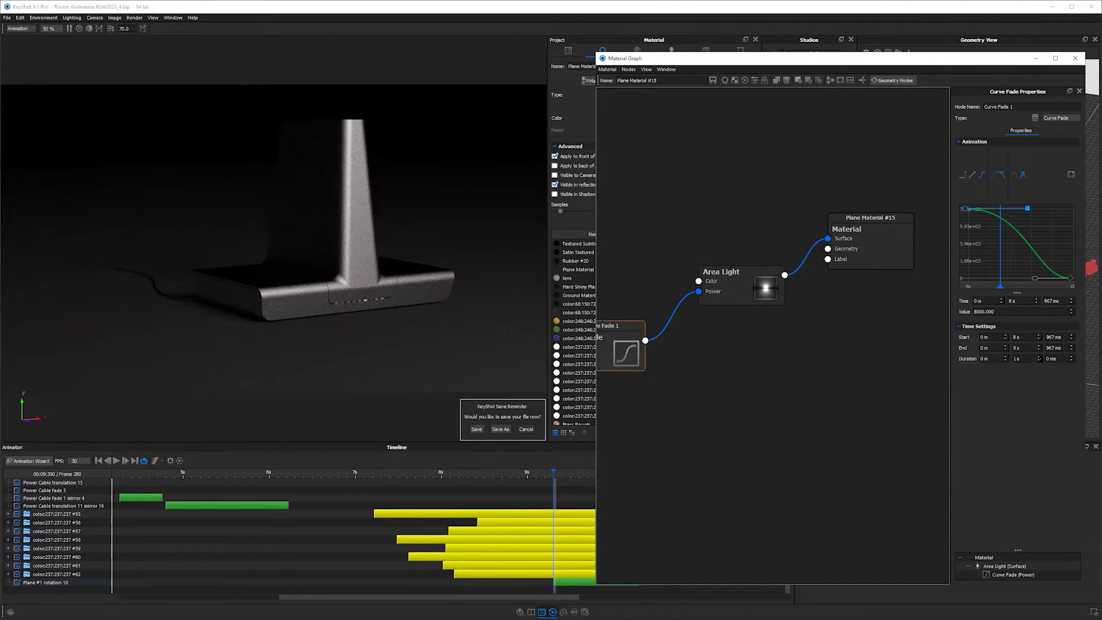
left_click(1039, 356)
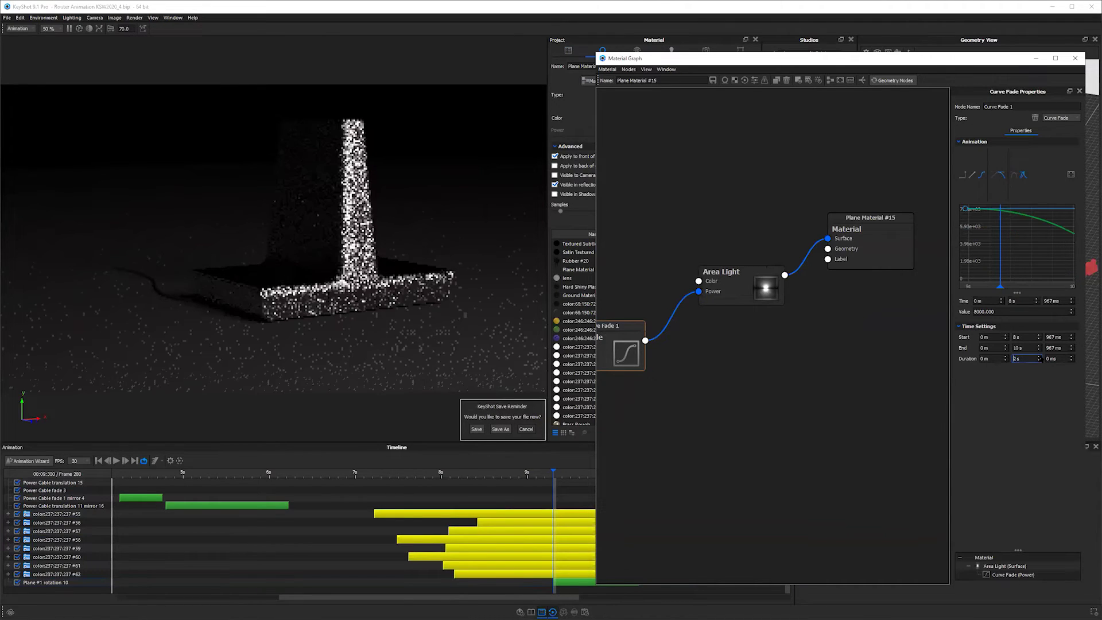
left_click(1070, 174)
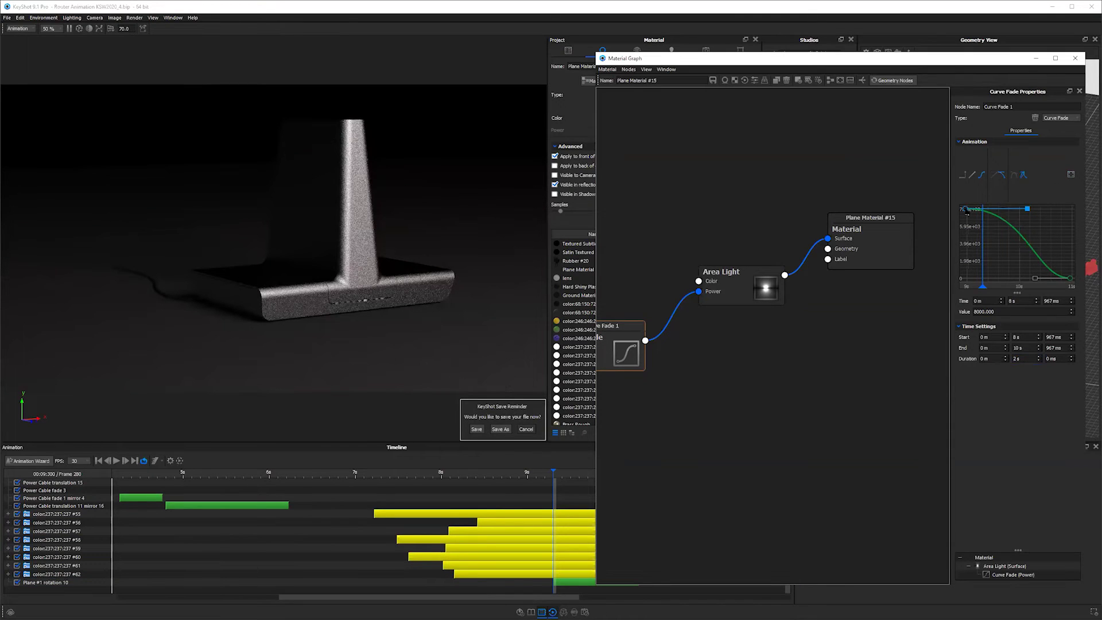
Step: Add a key midway along the fade curve at about 9.9 s and set its value to 8000
right_click(1012, 230)
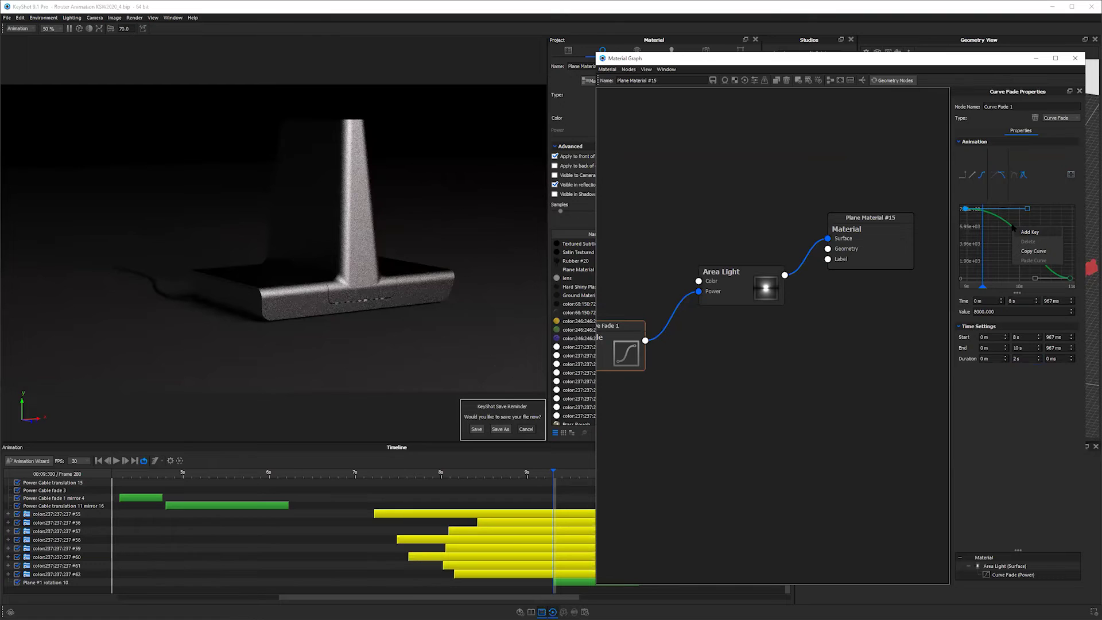
left_click(1030, 231)
left_click(1011, 226)
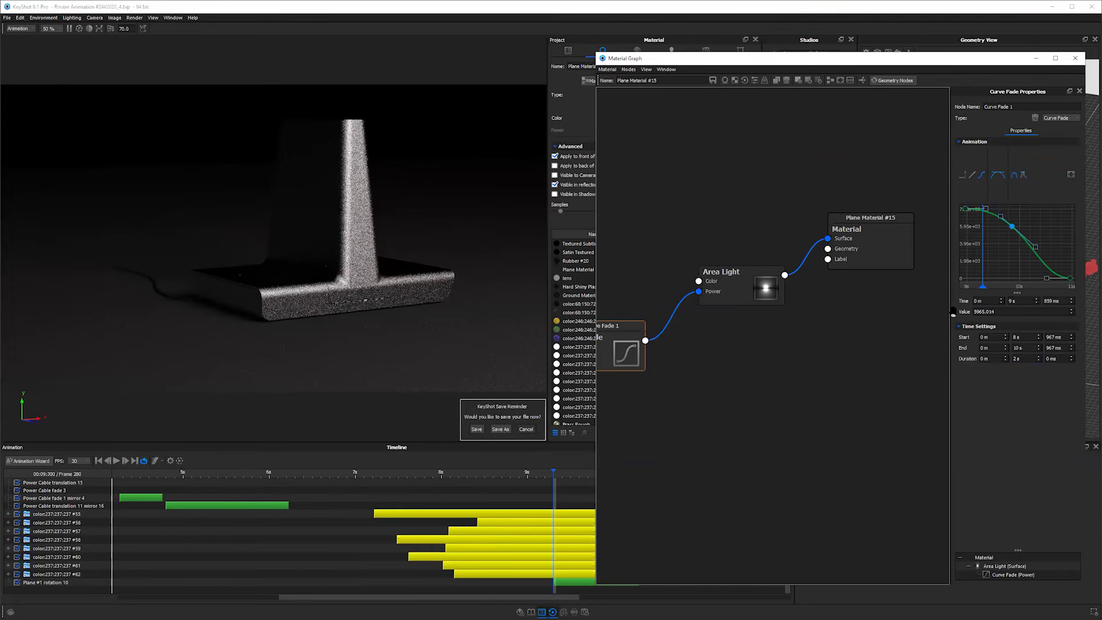
left_click_drag(996, 311, 952, 313)
type("800")
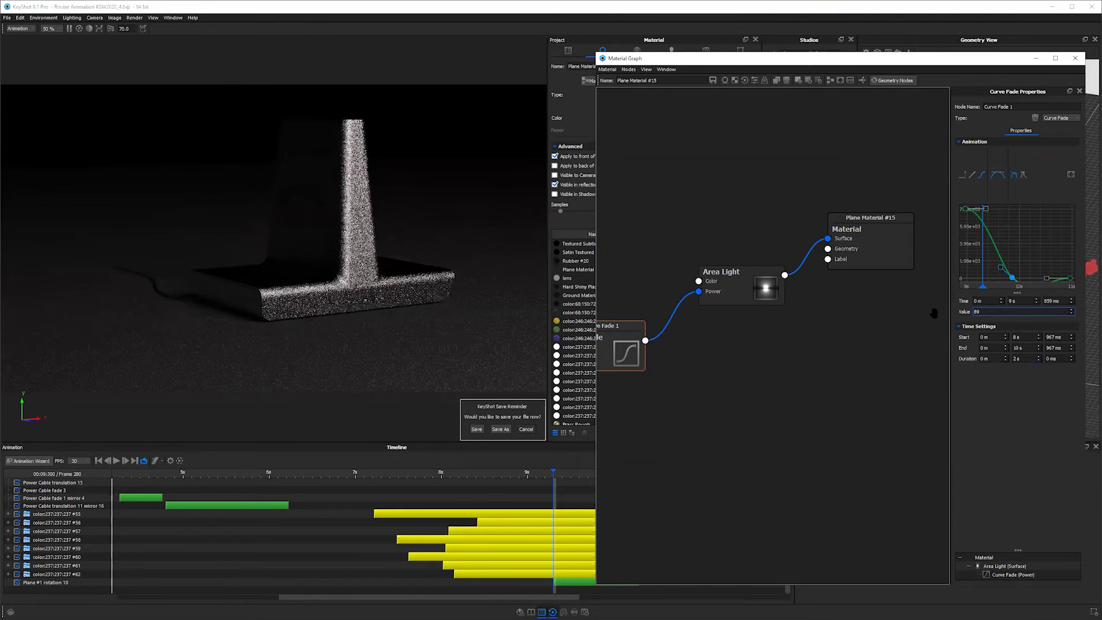
type("0")
key("Return")
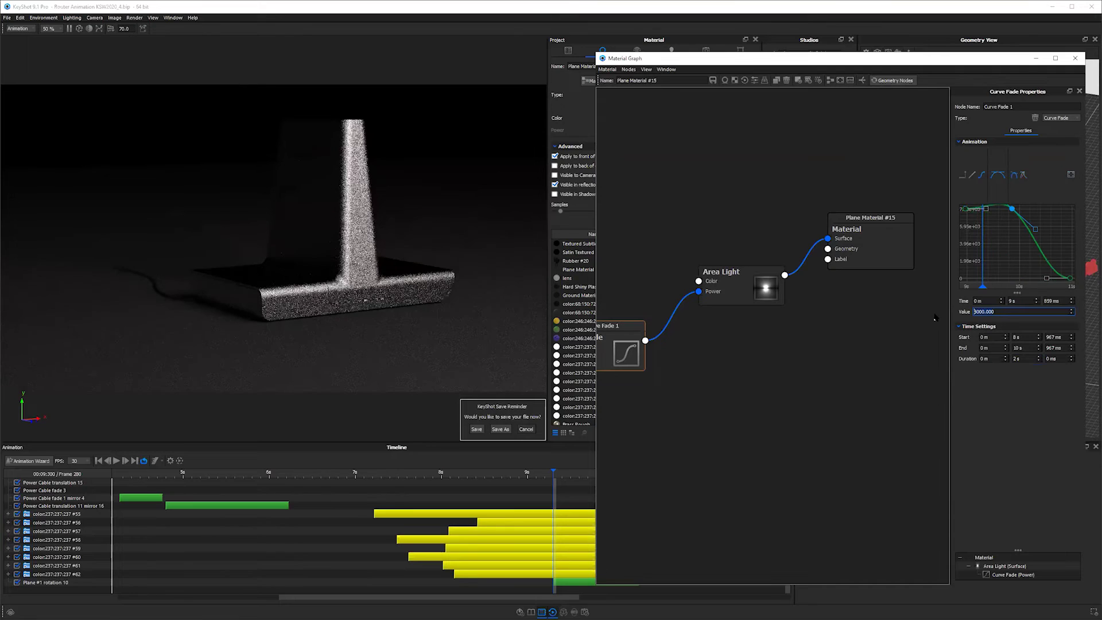
Step: Set the fade curve's first key to 0 and level the middle key's handles to form a smooth peak
left_click(965, 209)
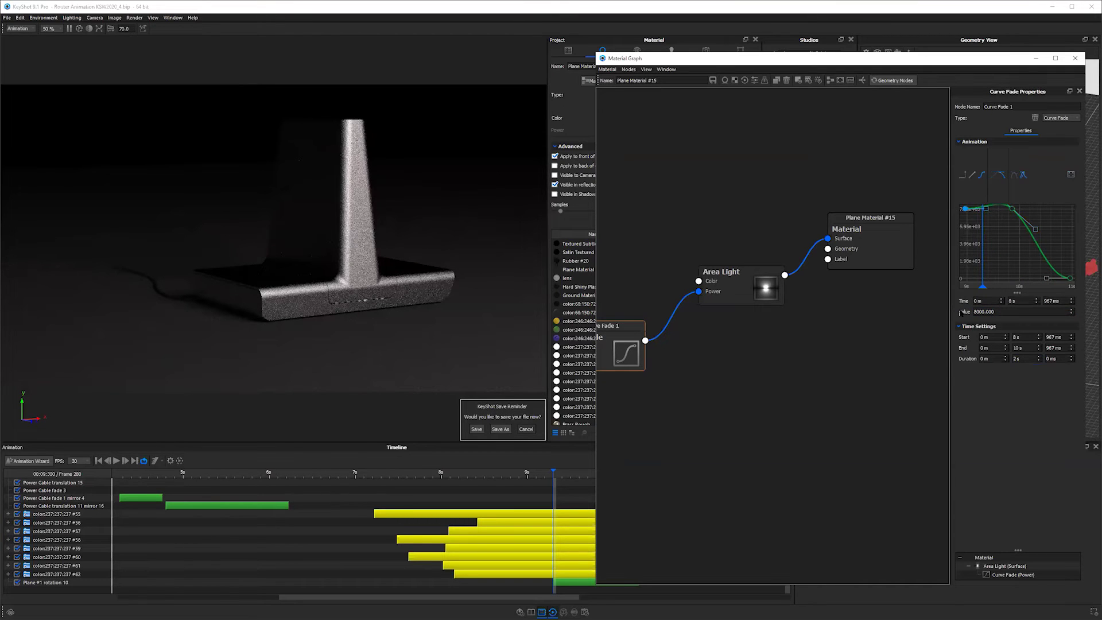
left_click_drag(997, 312, 961, 314)
type("0")
key("Return")
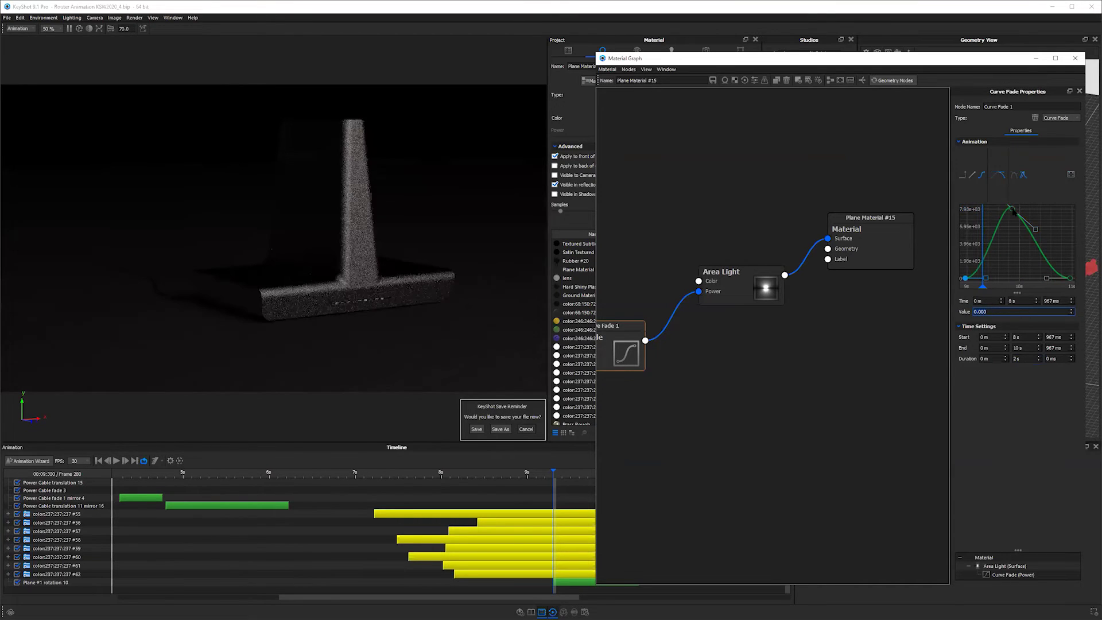
left_click(1035, 230)
left_click_drag(1034, 230, 986, 209)
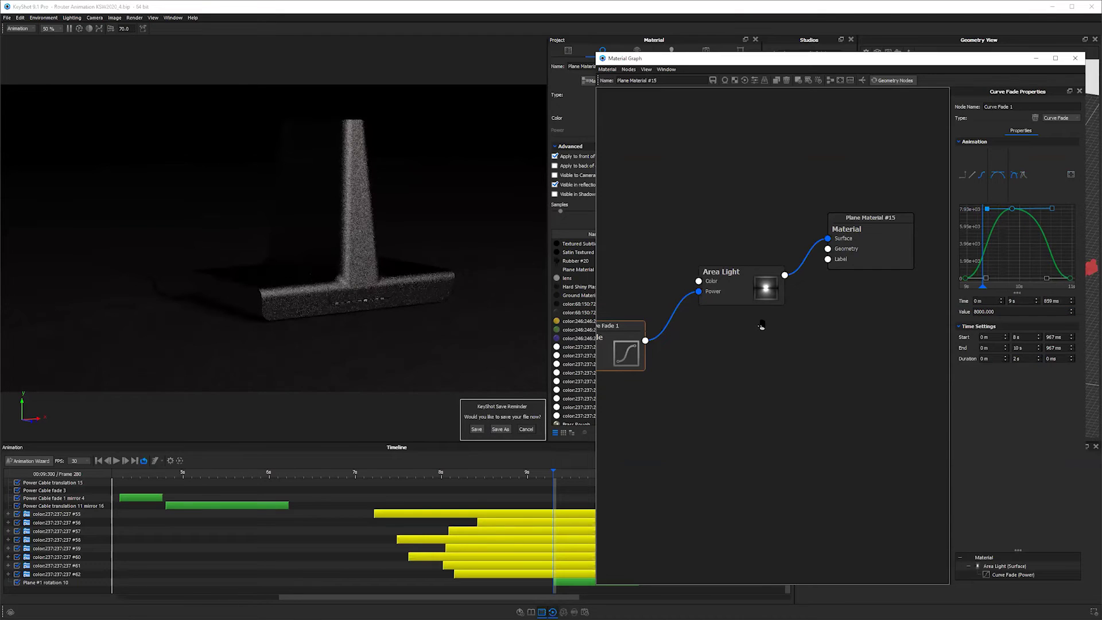
Step: Select the Plane #1 rotation and scrub the timeline between about 8.7 and 10.4 s to review the fading, orbiting light
left_click(564, 581)
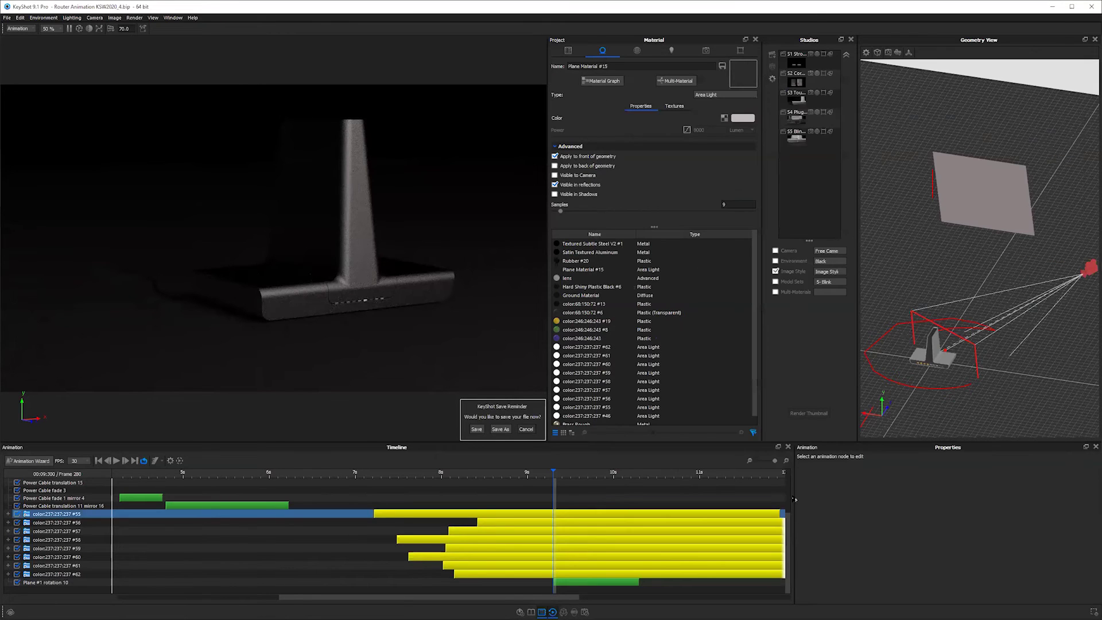
scroll(787, 512, "up", 1)
scroll(619, 590, "down", 1)
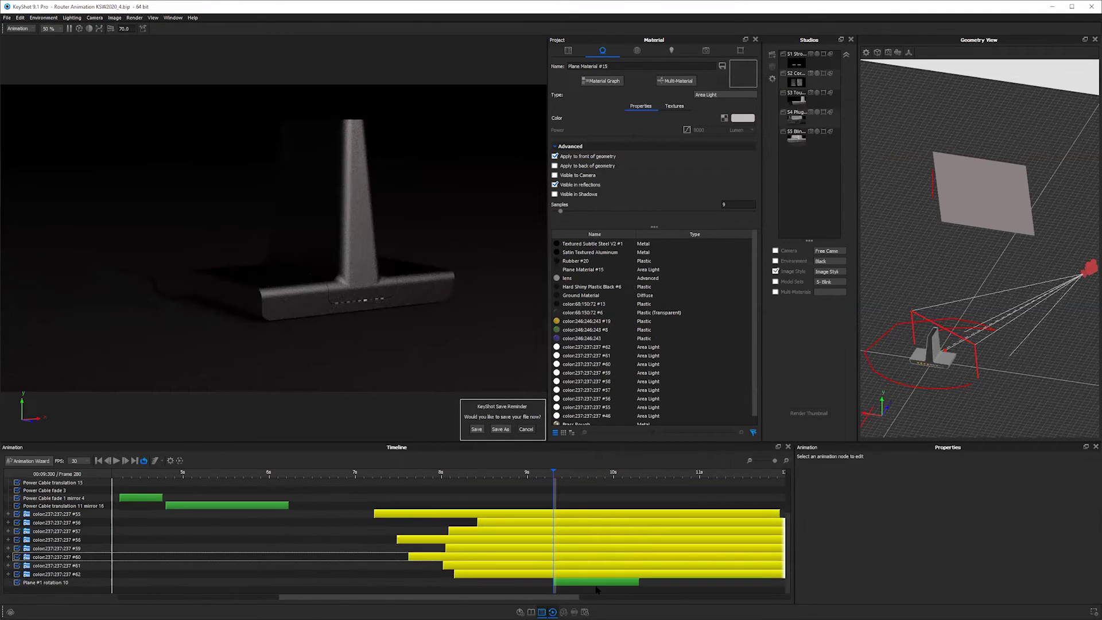
left_click(593, 583)
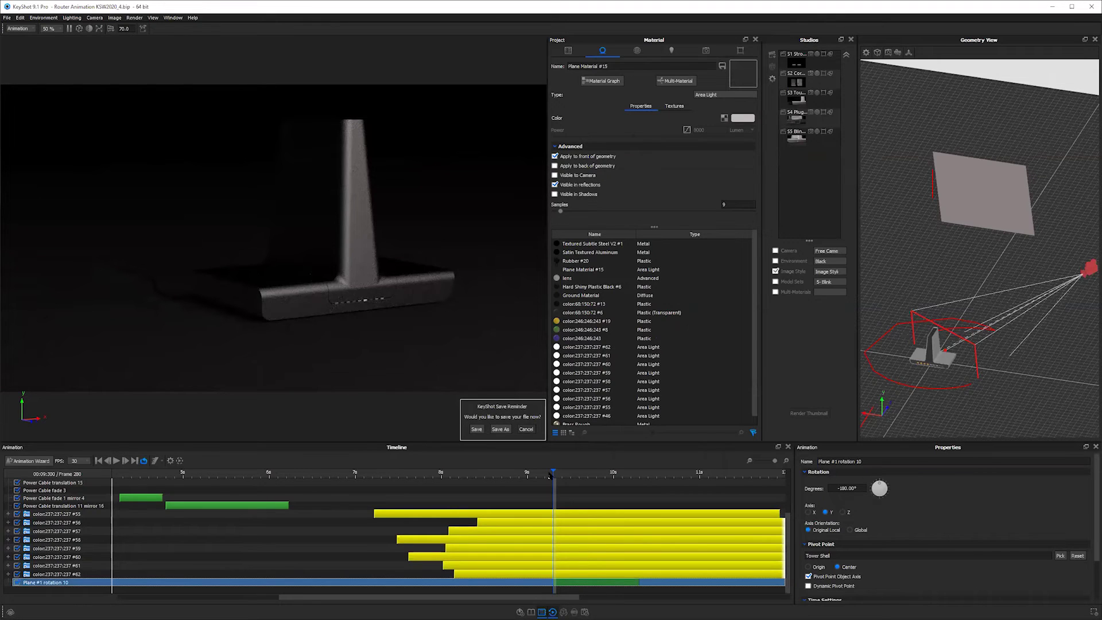
left_click(548, 473)
left_click(614, 473)
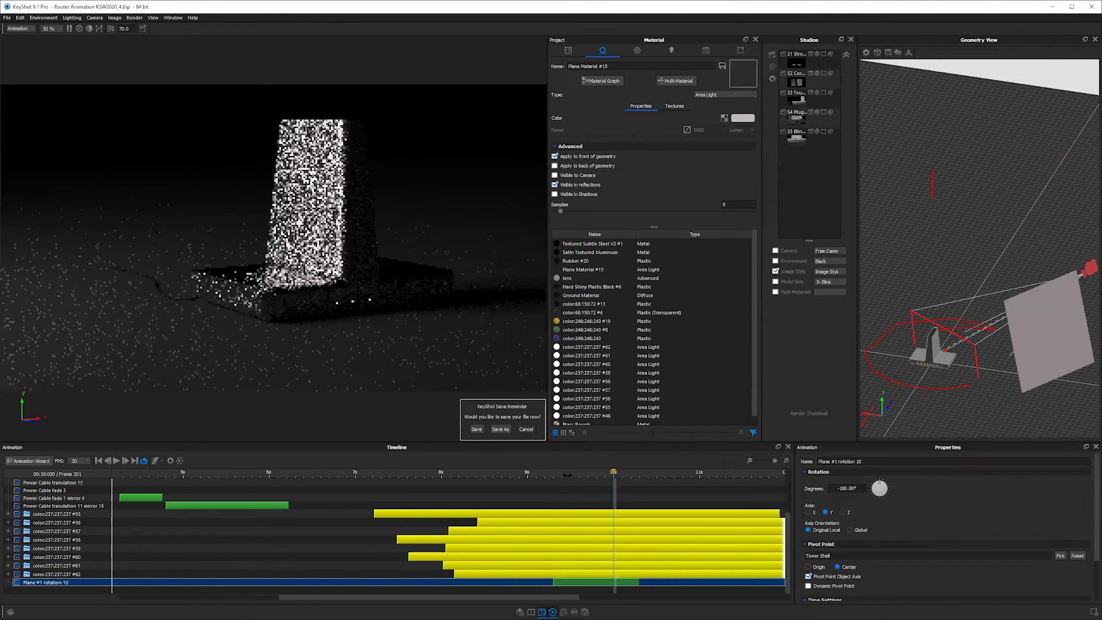
left_click(504, 474)
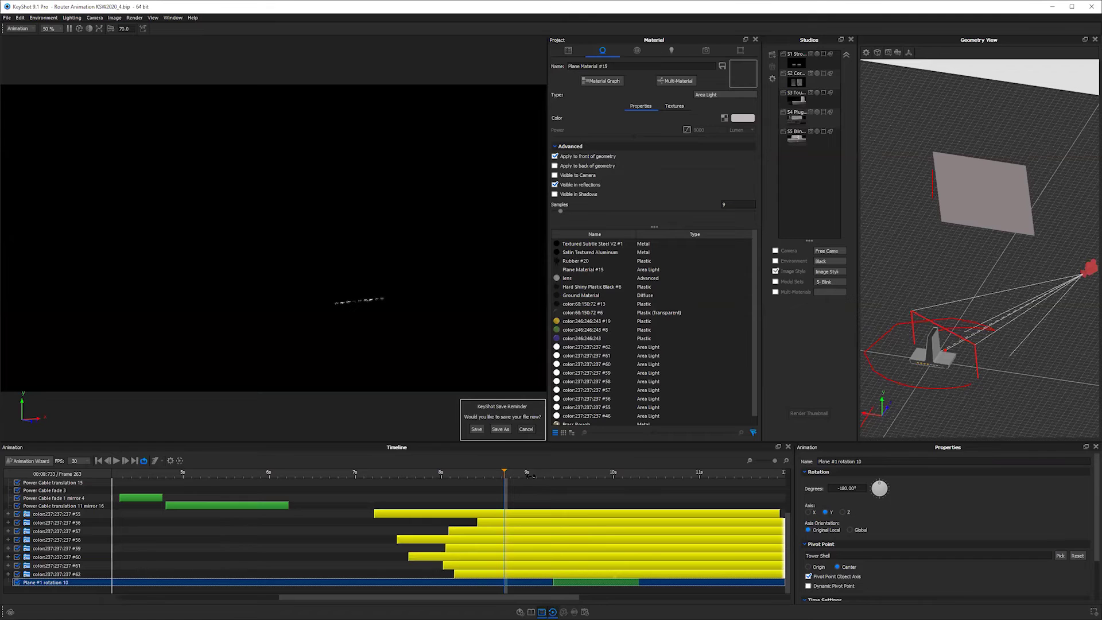
left_click(525, 474)
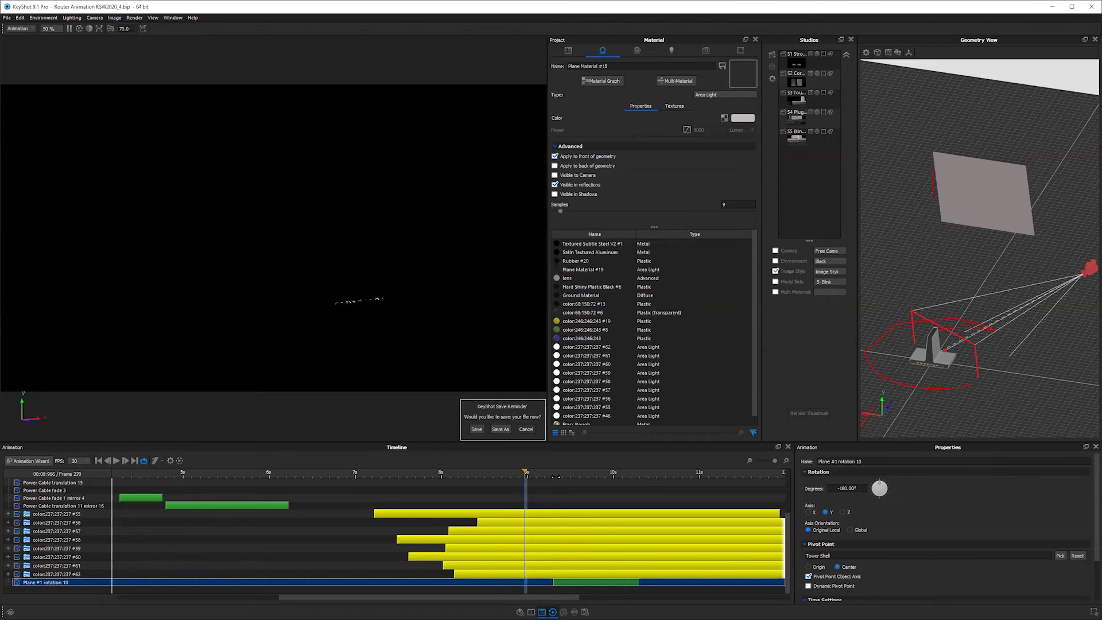
left_click_drag(556, 476, 574, 474)
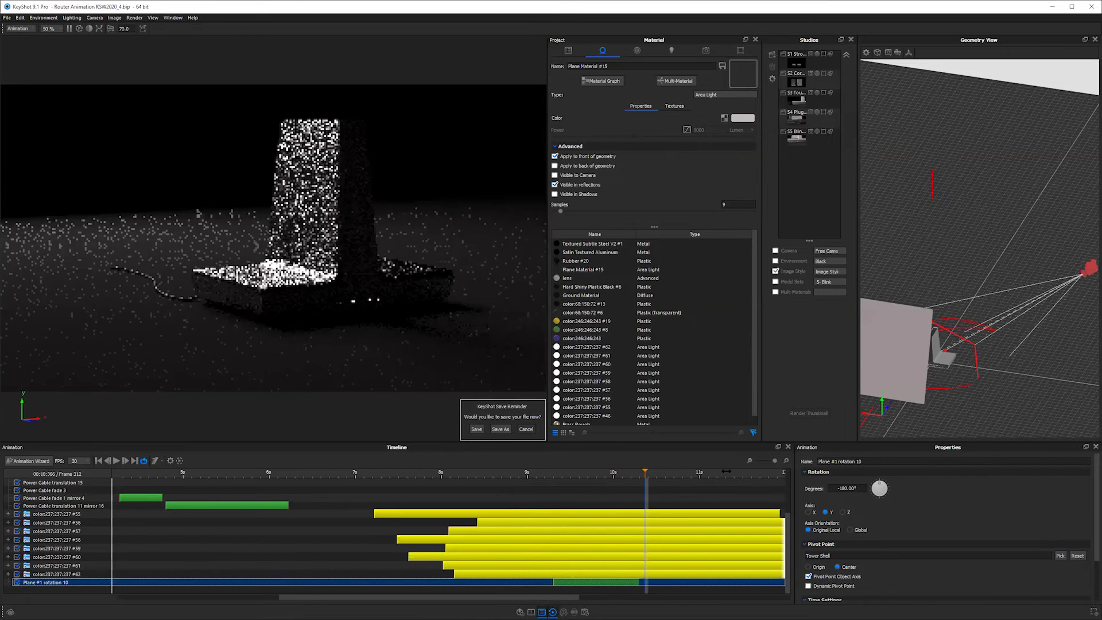
Step: Look through the animation tracks in the timeline and scrub to about 10.6 s
left_click(585, 563)
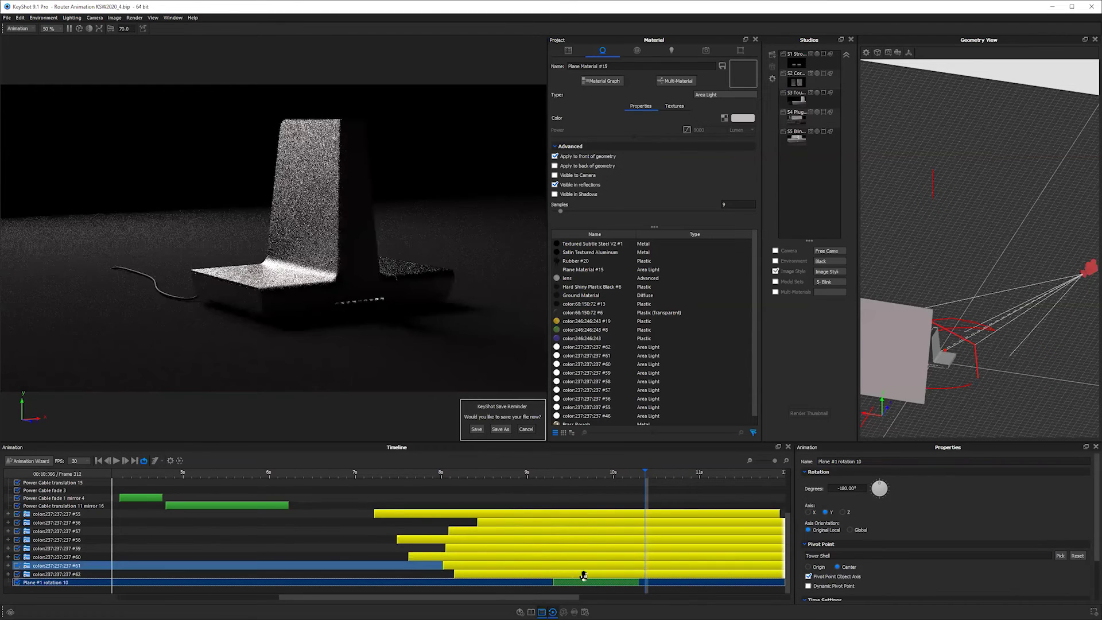
scroll(223, 567, "up", 2)
left_click(224, 567)
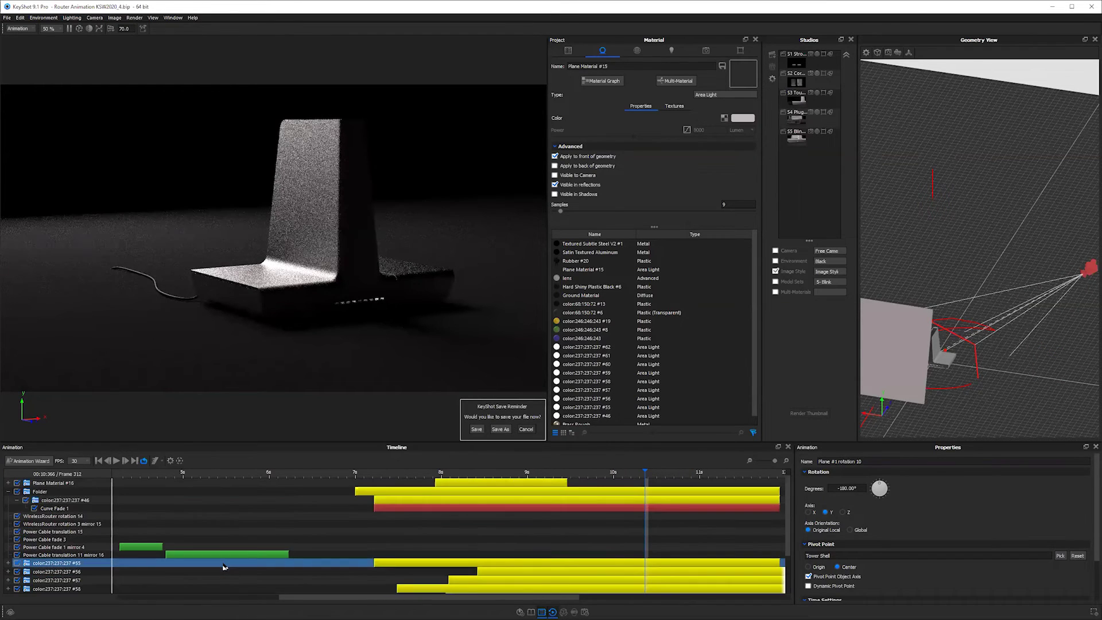
scroll(223, 566, "down", 2)
left_click(224, 564)
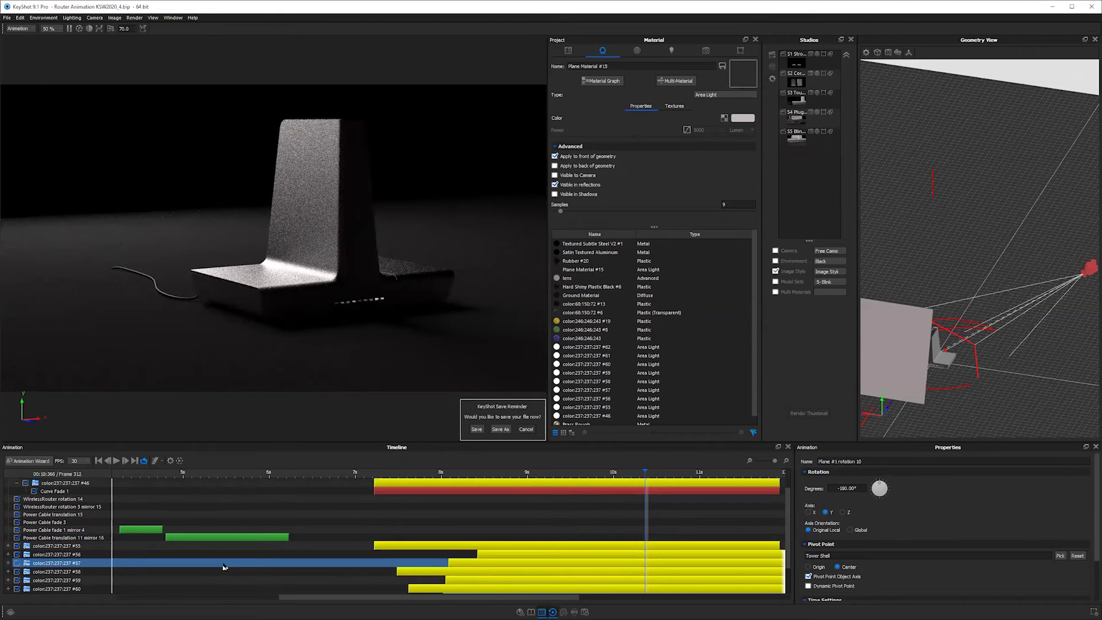
scroll(316, 556, "down", 2)
left_click(344, 581)
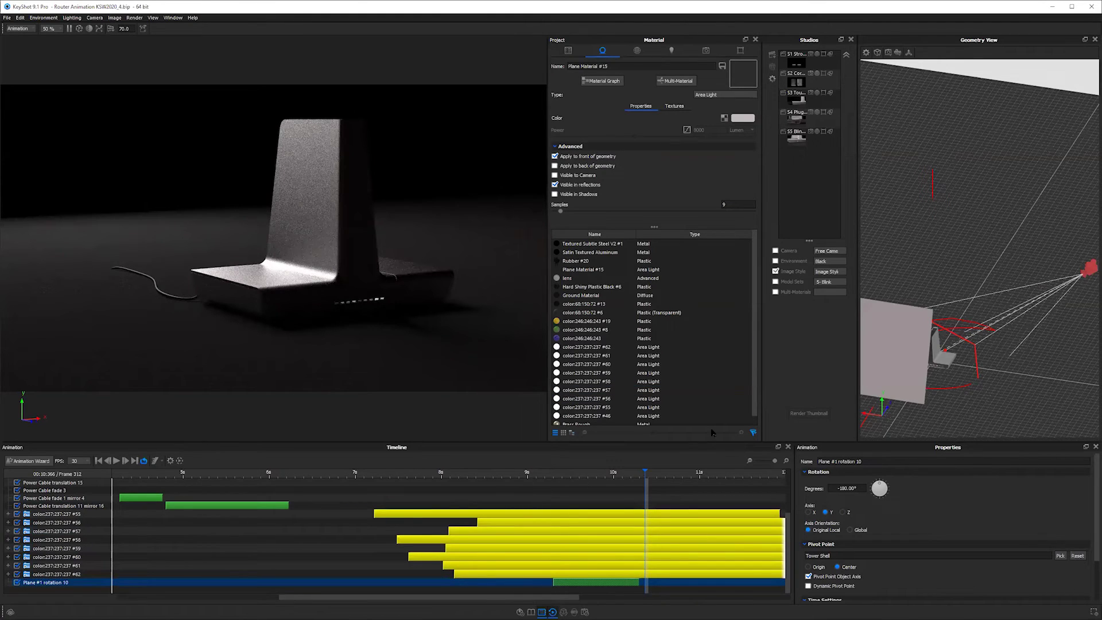
left_click(333, 245)
key("p")
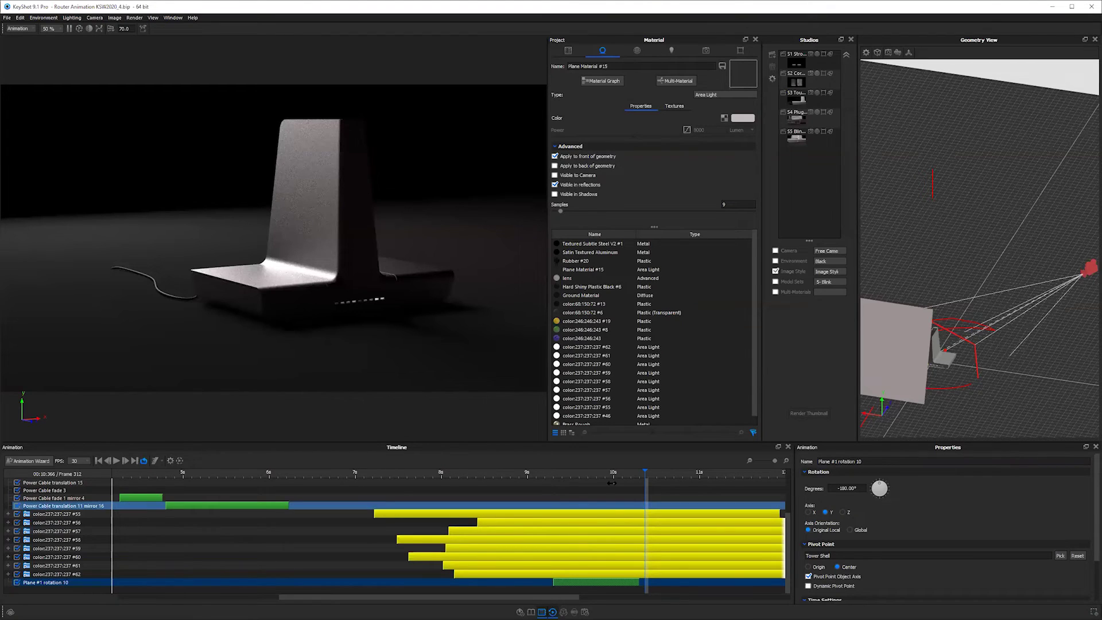
left_click(507, 472)
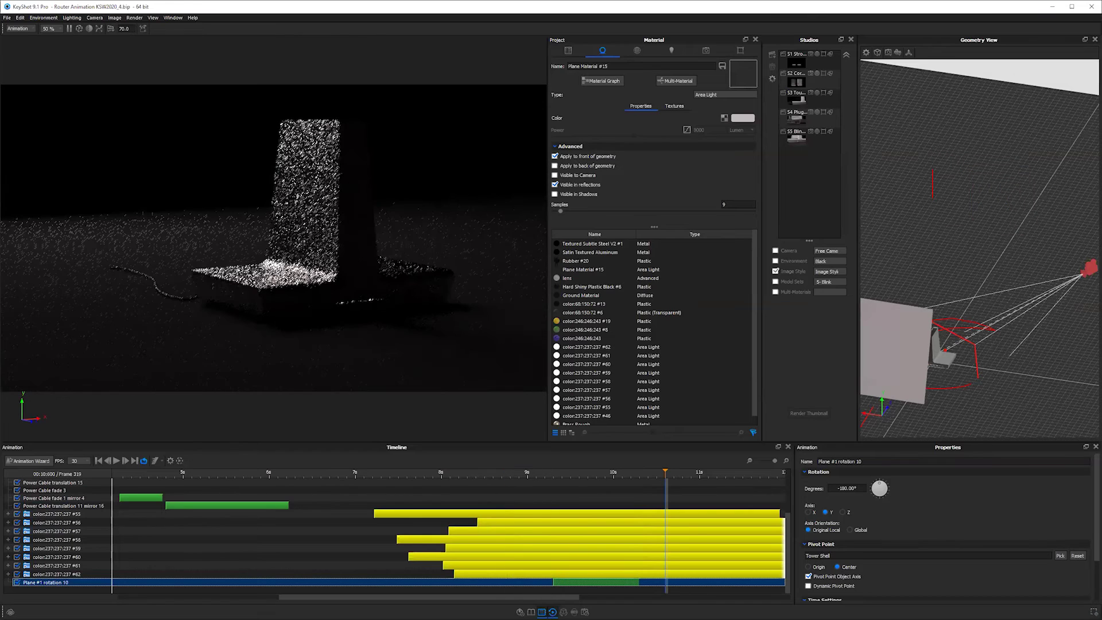
left_click(575, 261)
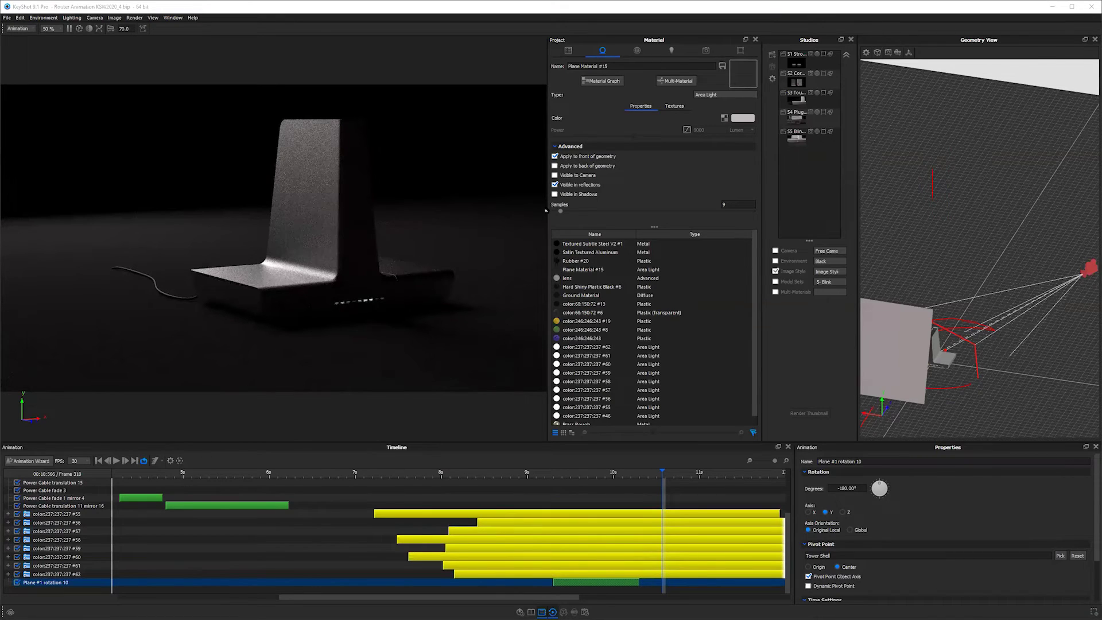
Step: Switch to the presentation in the browser and advance from the Curve Animation slide
key("alt+Tab")
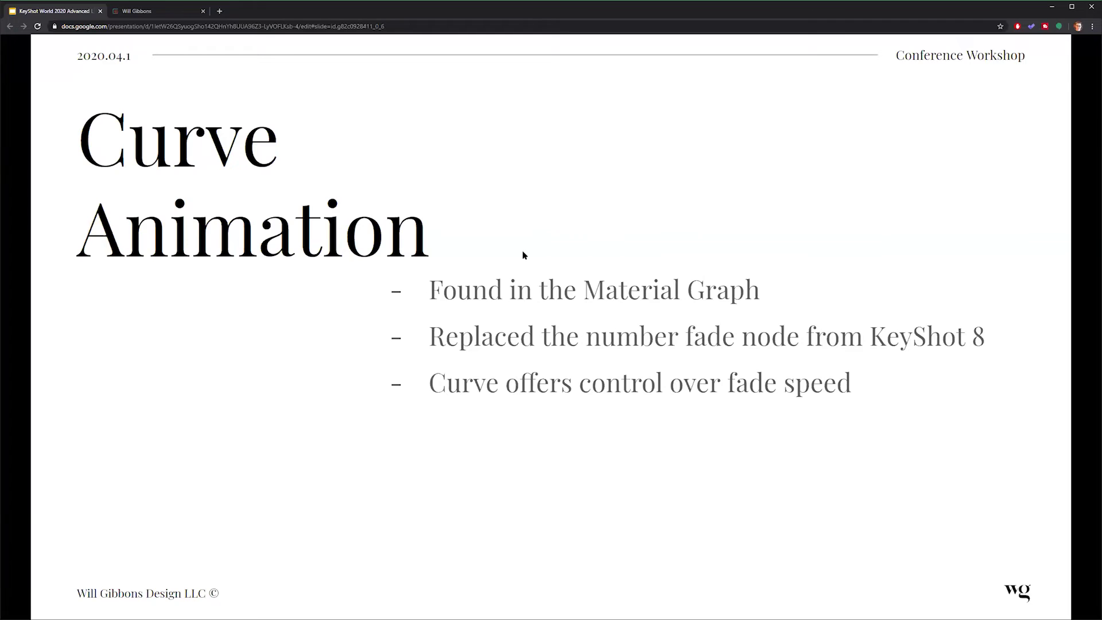
key("Right")
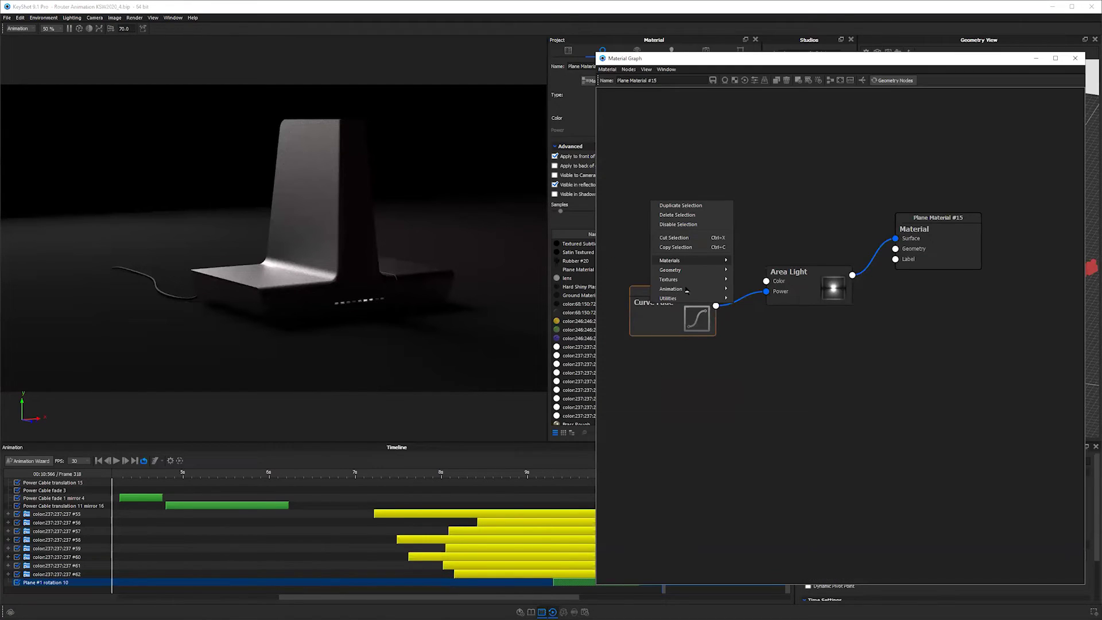
Step: Add a Color Fade node to Plane Material #15's graph, connect it to the Area Light's Color input and open its properties
mouse_move(686, 289)
left_click(768, 285)
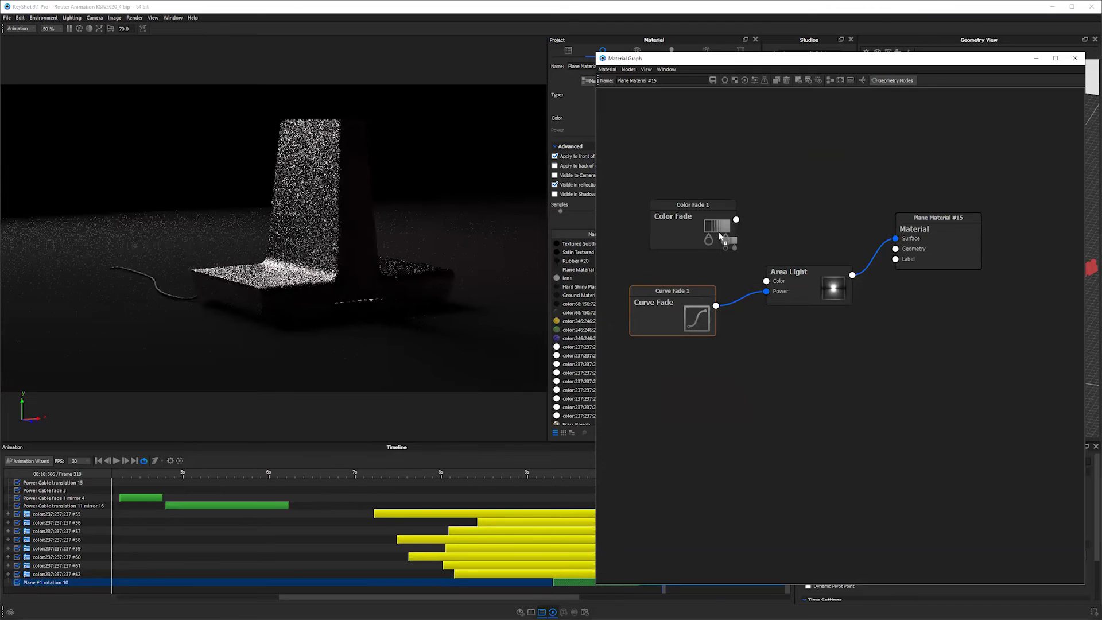
left_click(704, 248)
left_click_drag(719, 232, 766, 281)
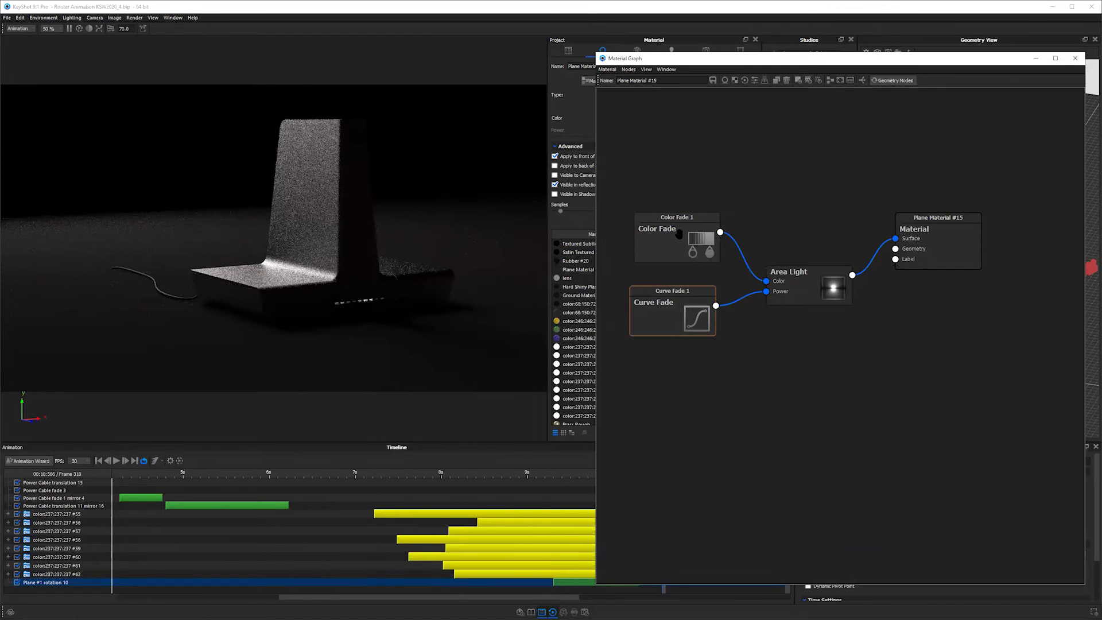
double_click(678, 235)
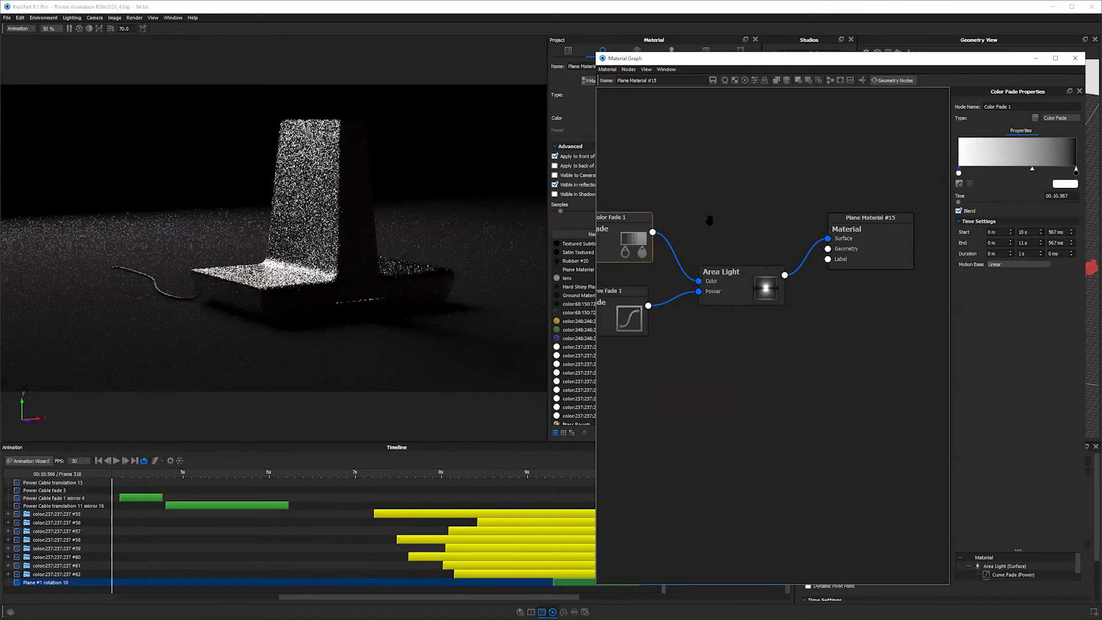
Step: Build a white to yellow-green to white gradient in the Color Fade, with the middle stop at about 11.05 s
left_click(958, 171)
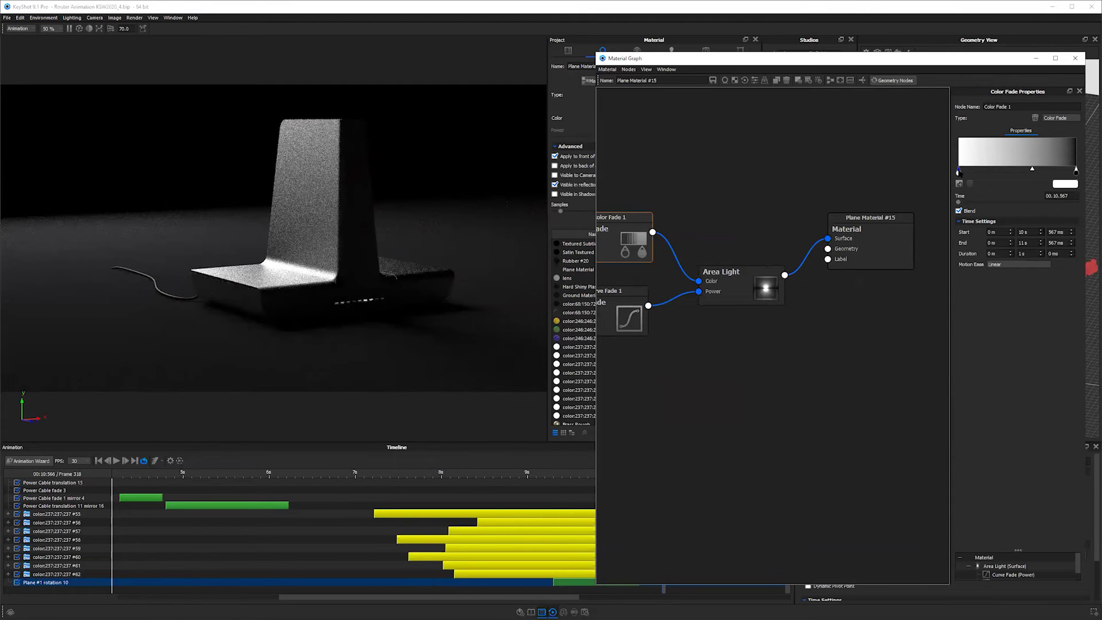
left_click(1066, 185)
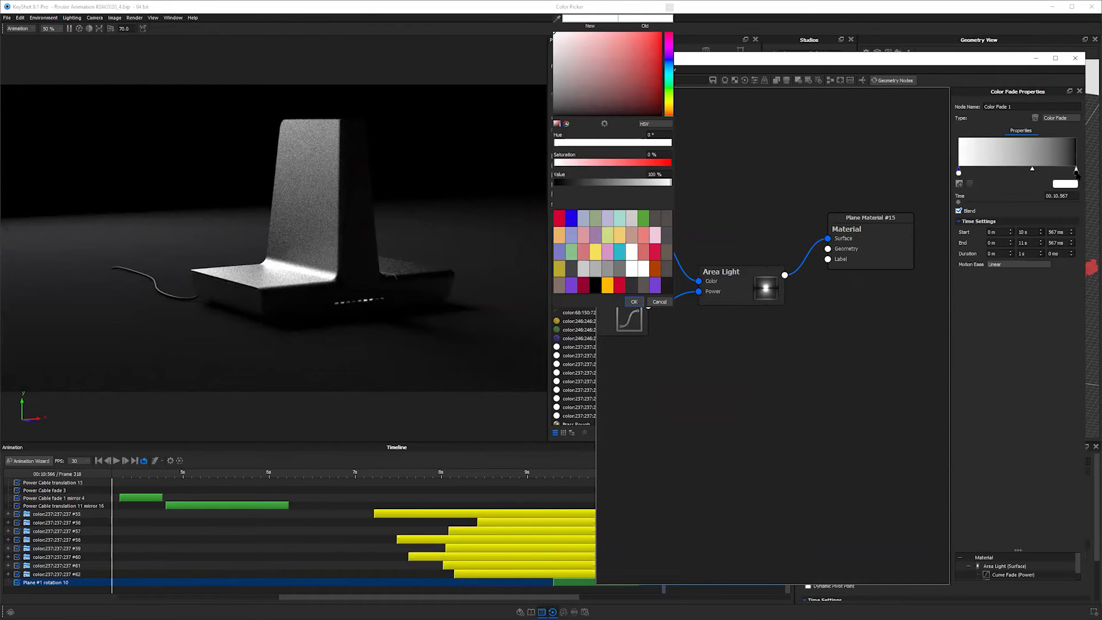
left_click_drag(1075, 171, 1007, 171)
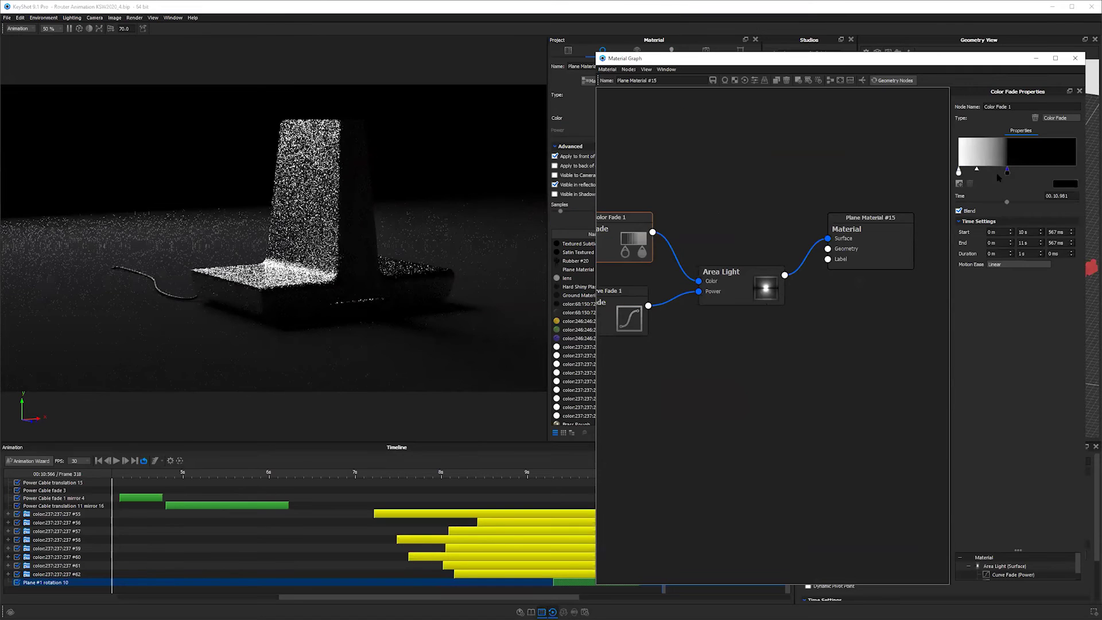
left_click(987, 171)
left_click(982, 148)
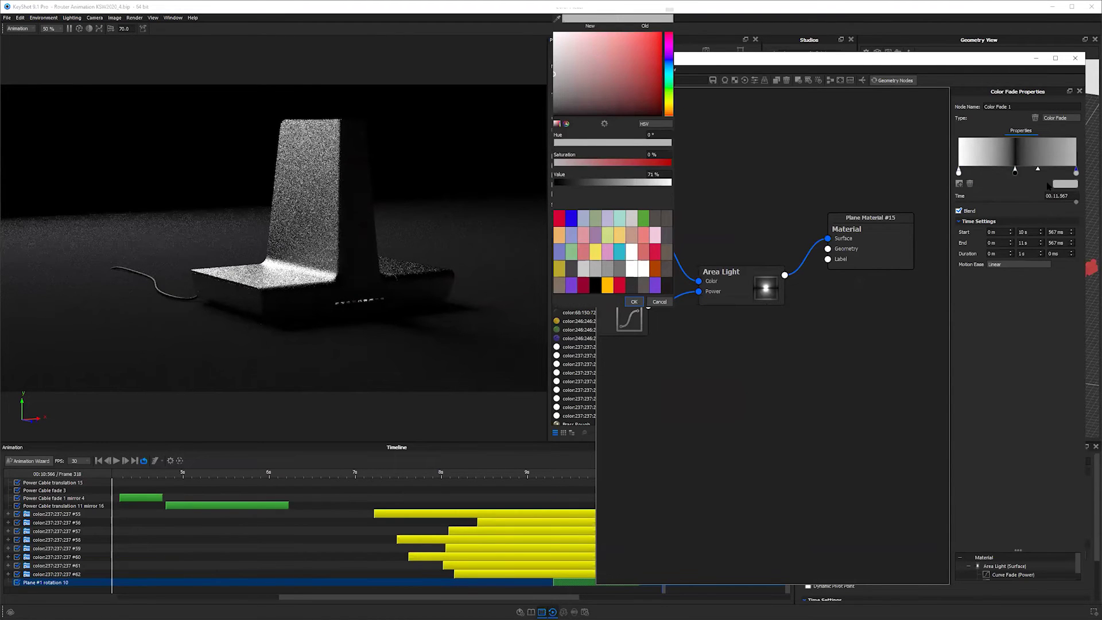
left_click(1014, 171)
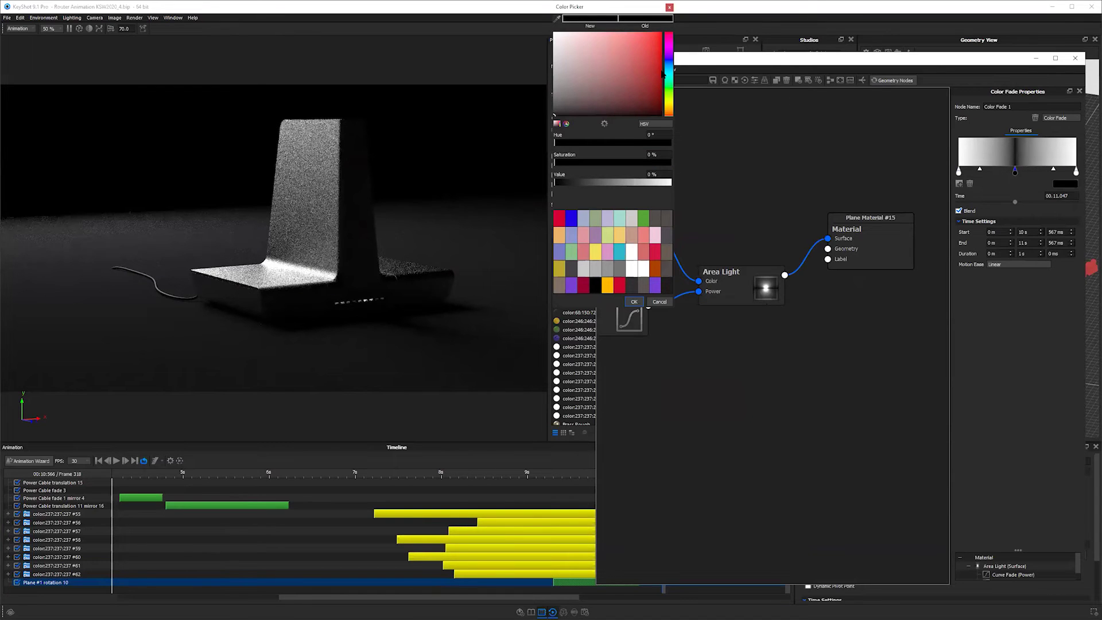
left_click(636, 288)
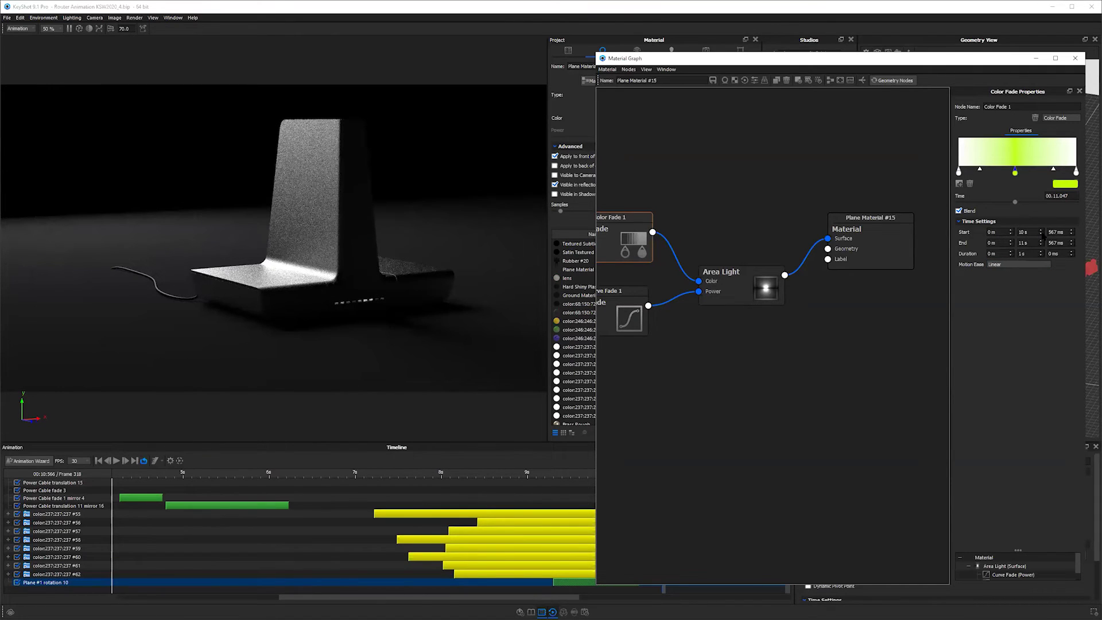
Step: Start the Color Fade at 9 s 567 ms and reposition its yellow-green stop at about 10.03 s, between the white ends
left_click(1041, 233)
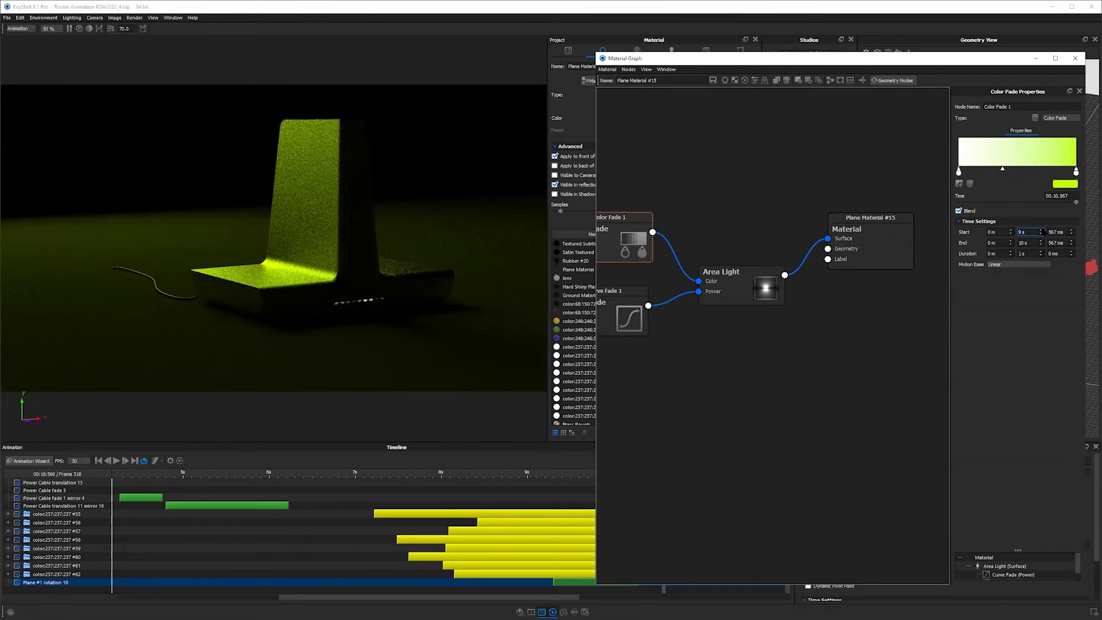
right_click(1029, 171)
left_click(1043, 236)
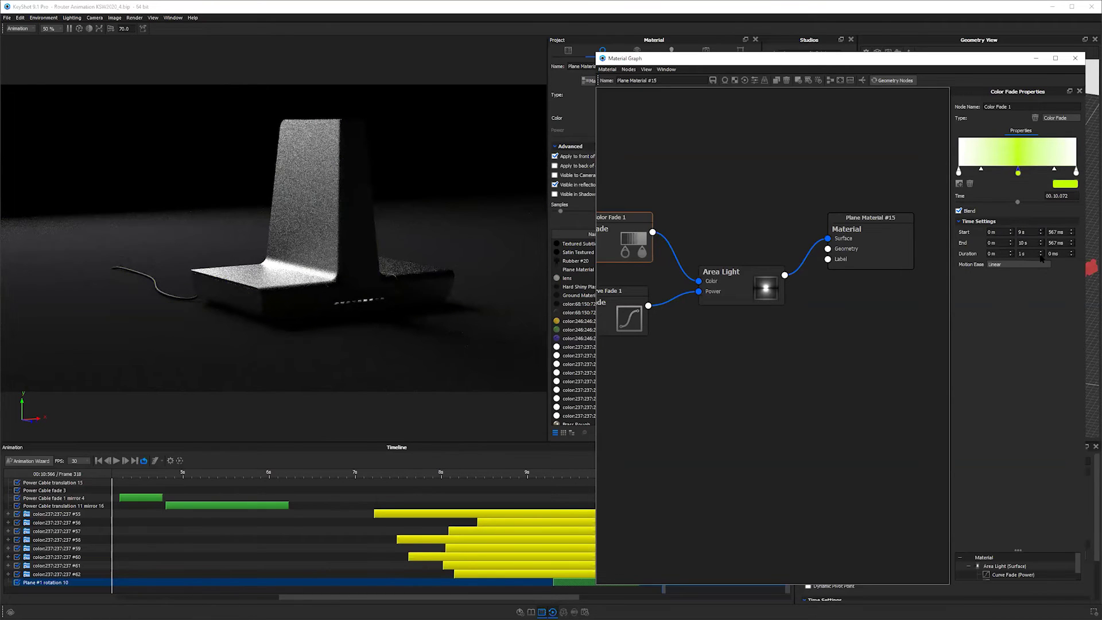
left_click(1040, 251)
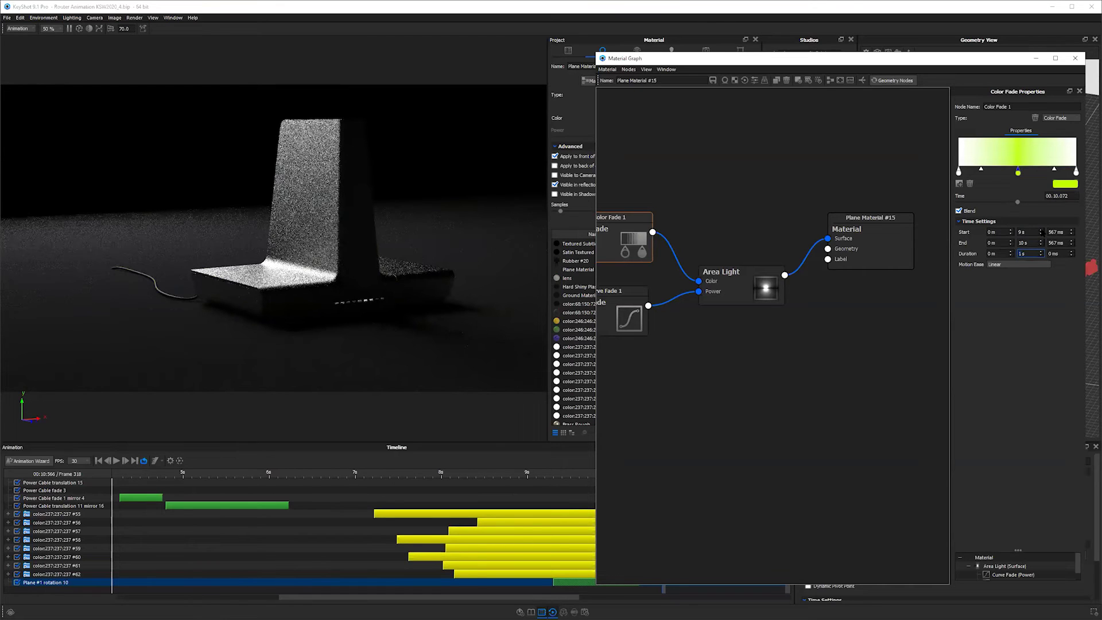
left_click(1040, 230)
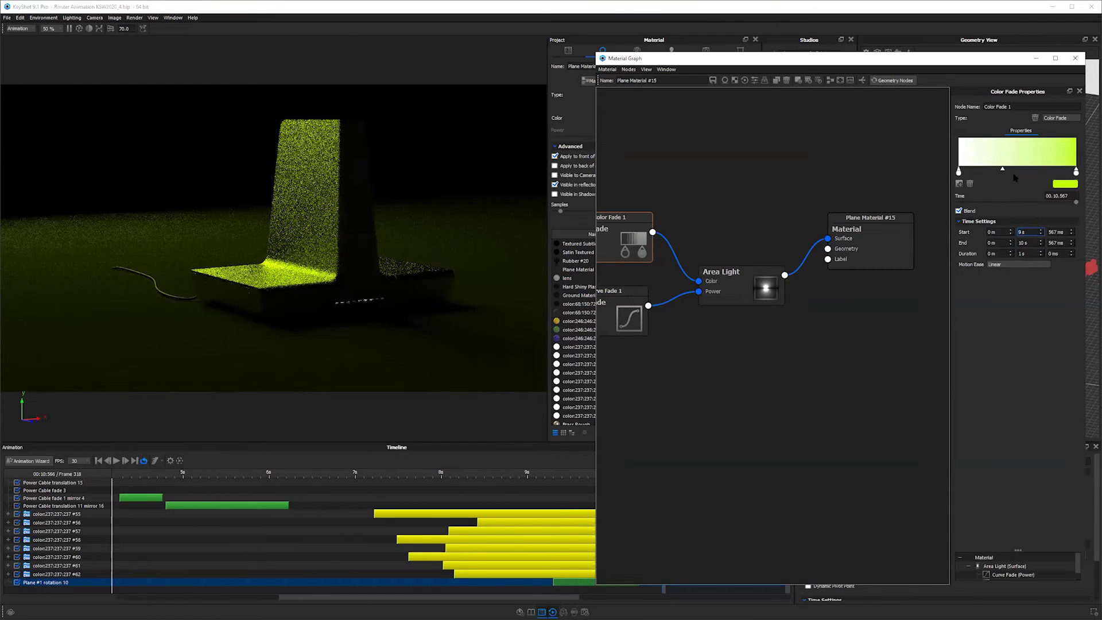
left_click_drag(1075, 172, 1073, 172)
key("ctrl+z")
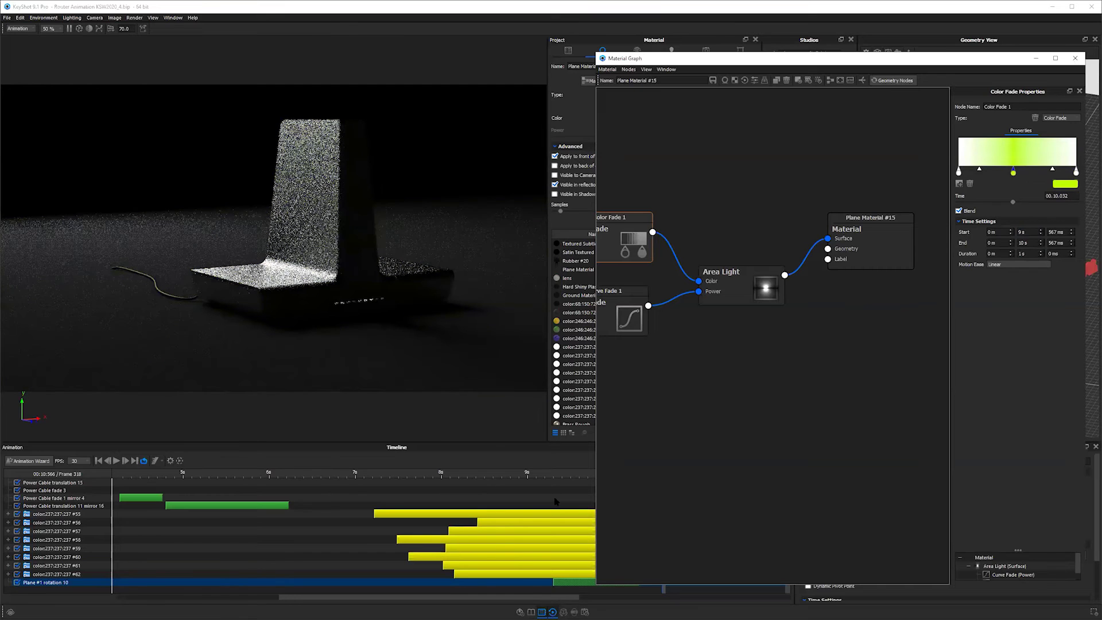
Step: Scrub the timeline from about 9.1 to 10.07 s to preview the plane light's color change on the router
left_click(537, 473)
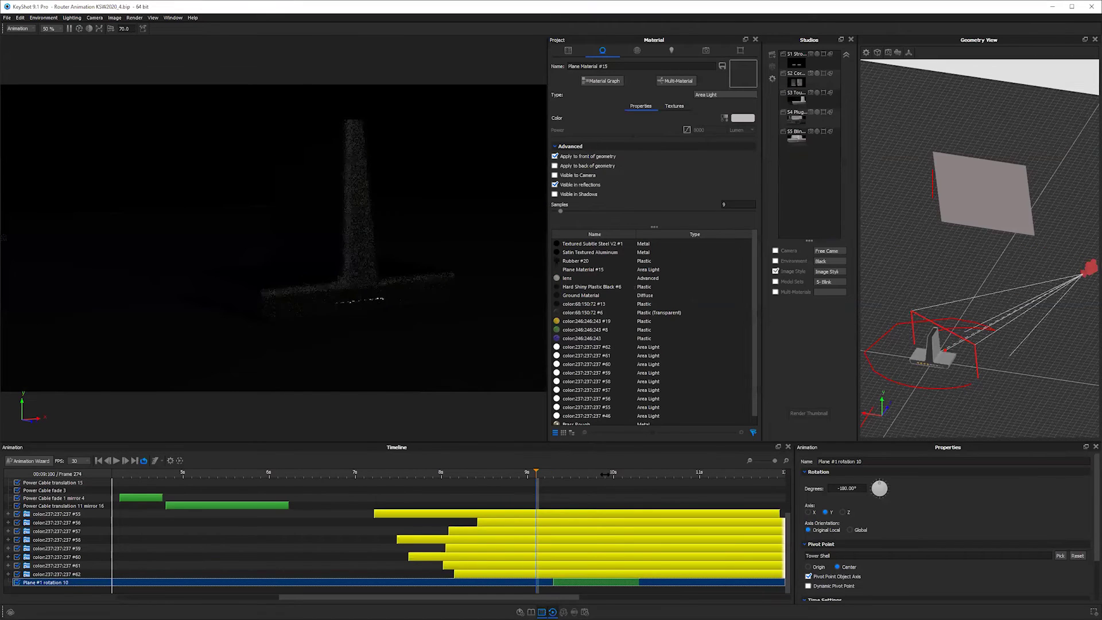
left_click(619, 474)
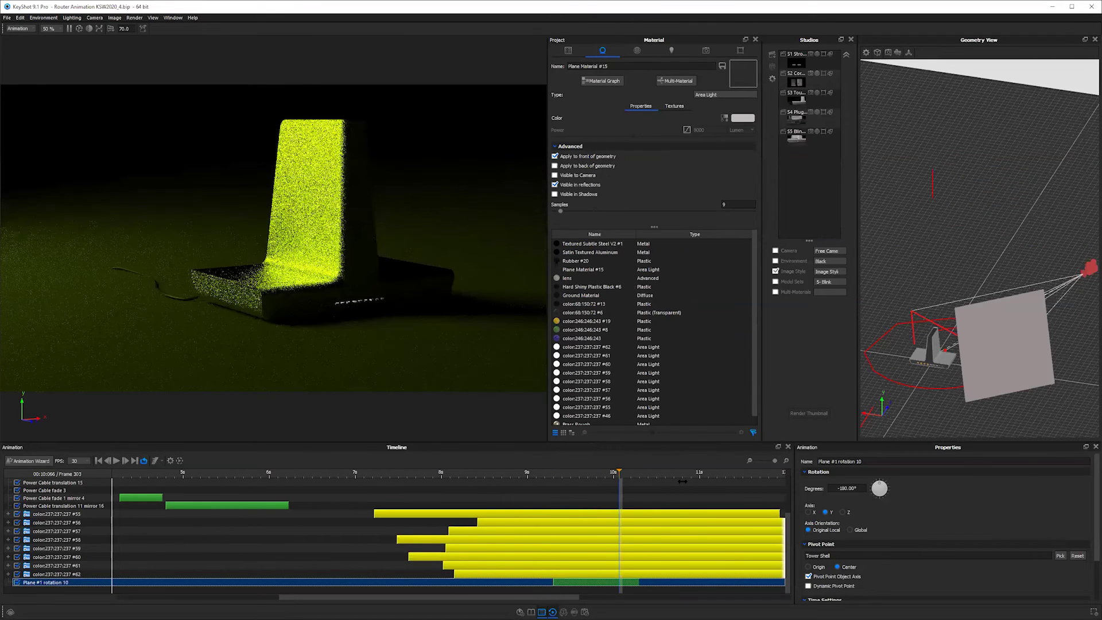
Step: Scrub the timeline to about 10.27 s and look through the animation tracks
left_click(681, 480)
left_click_drag(591, 491, 522, 493)
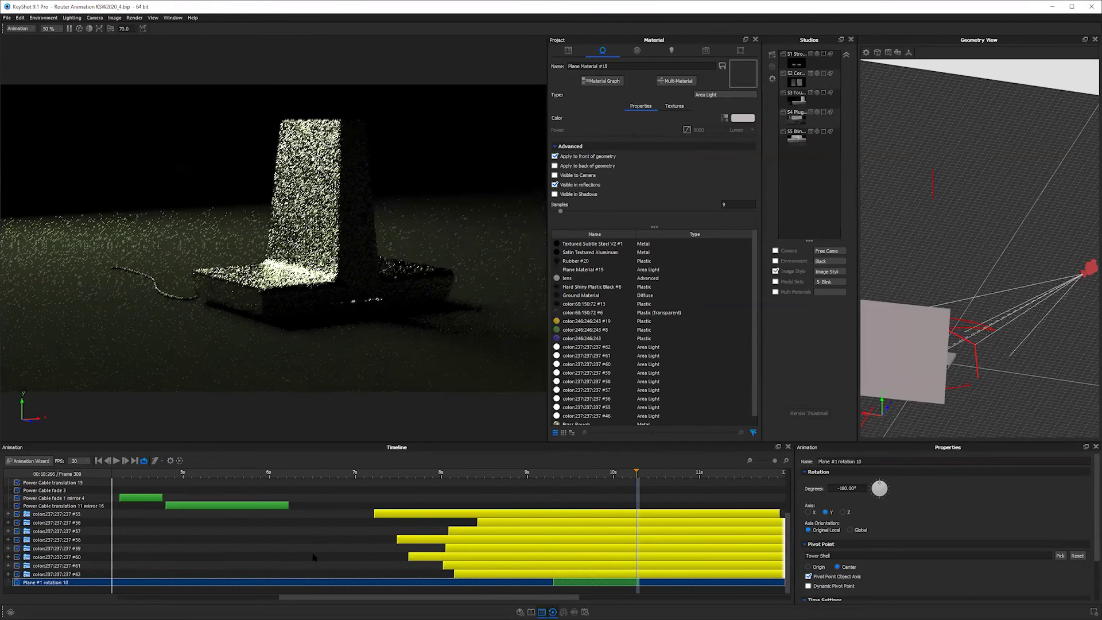
scroll(319, 552, "up", 2)
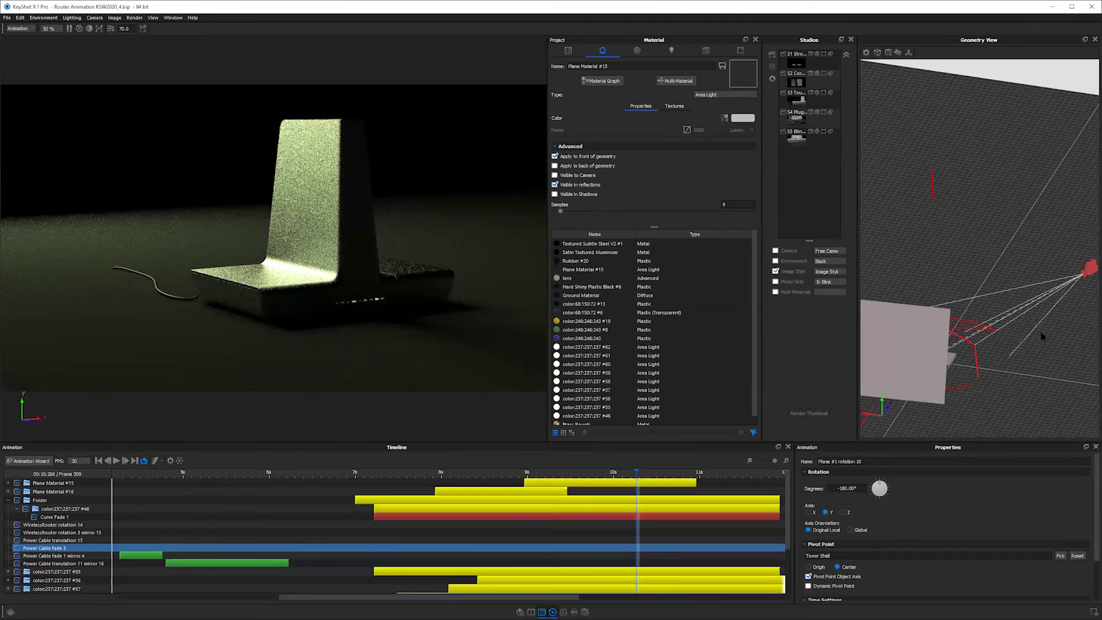
scroll(319, 553, "down", 2)
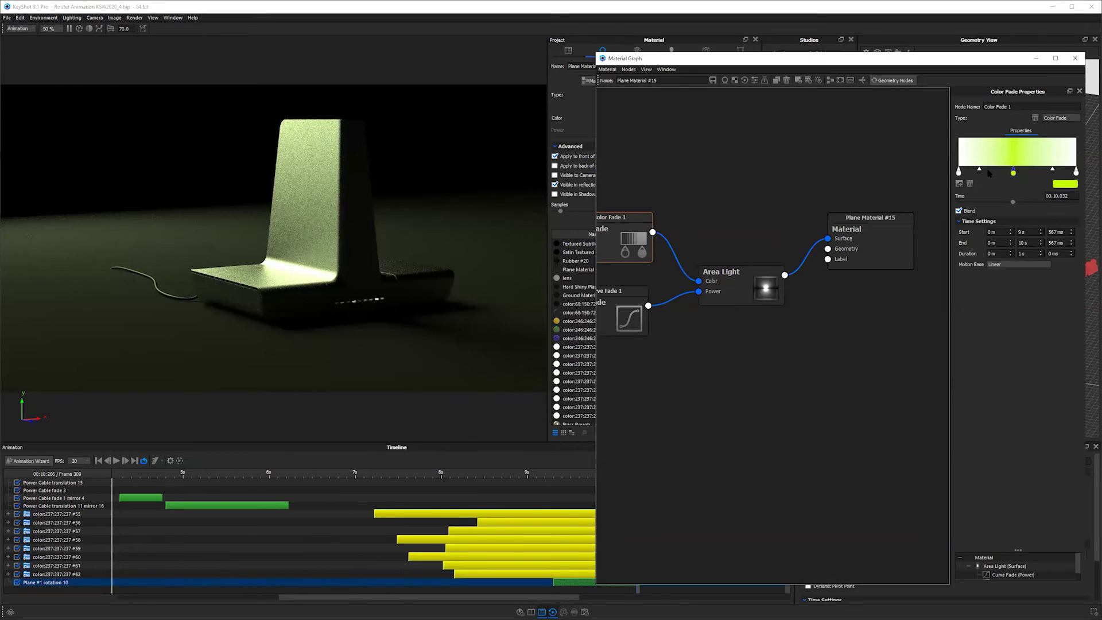
Step: Add a stop on each side of the yellow-green stop in Plane Material #15's Color Fade and make the first stop blue
left_click(987, 171)
left_click(1041, 177)
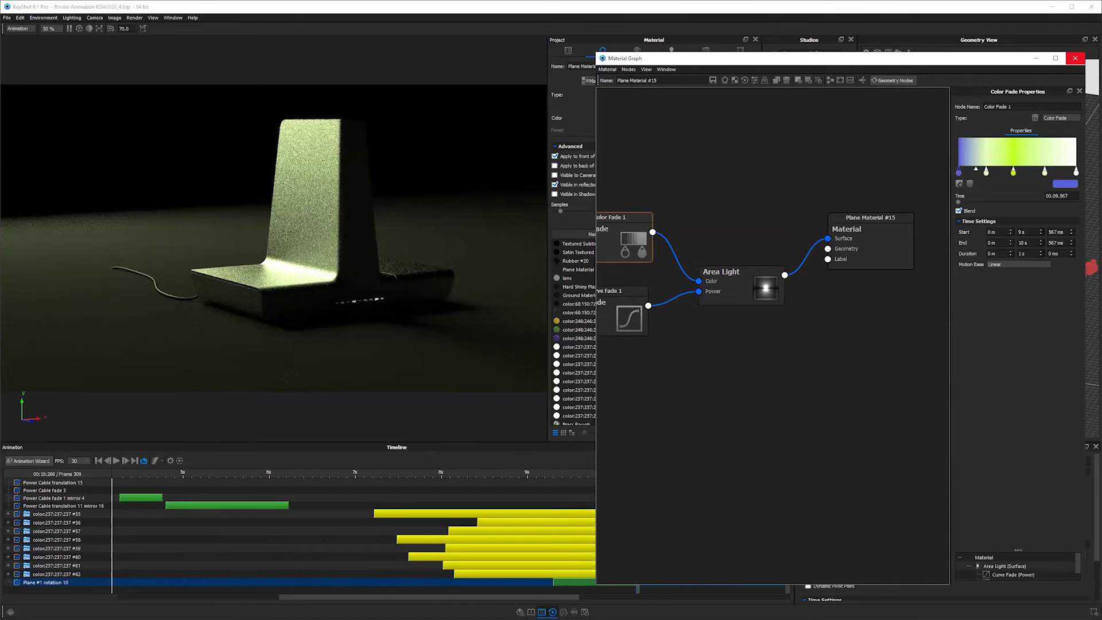
left_click(1074, 58)
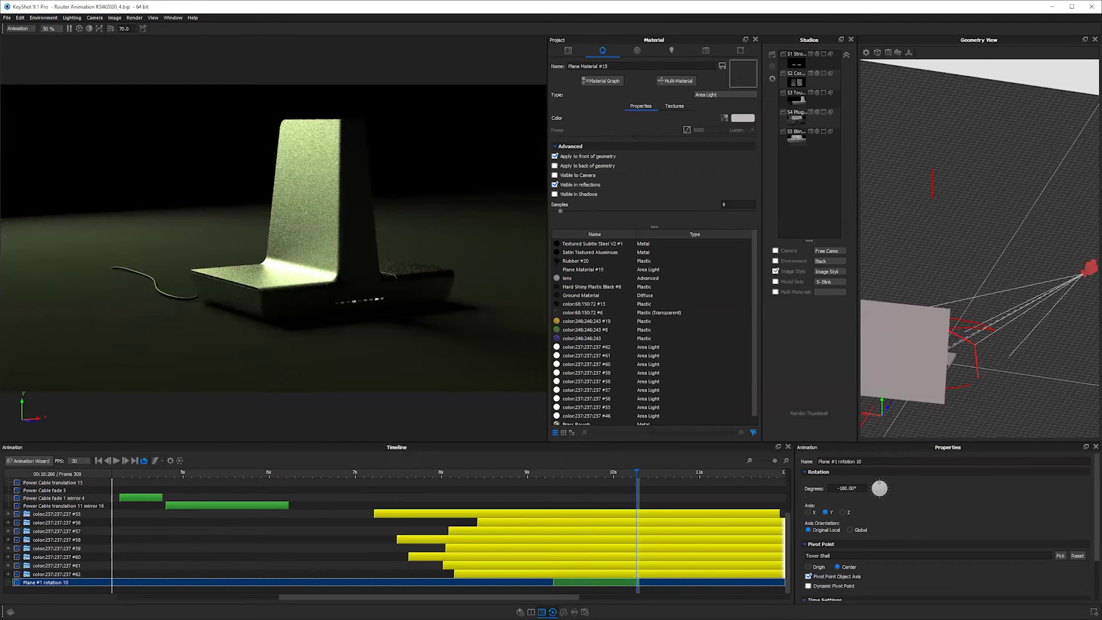
Step: Switch to the browser presentation to read the Color to Number slide, and return to KeyShot
key("alt+Tab")
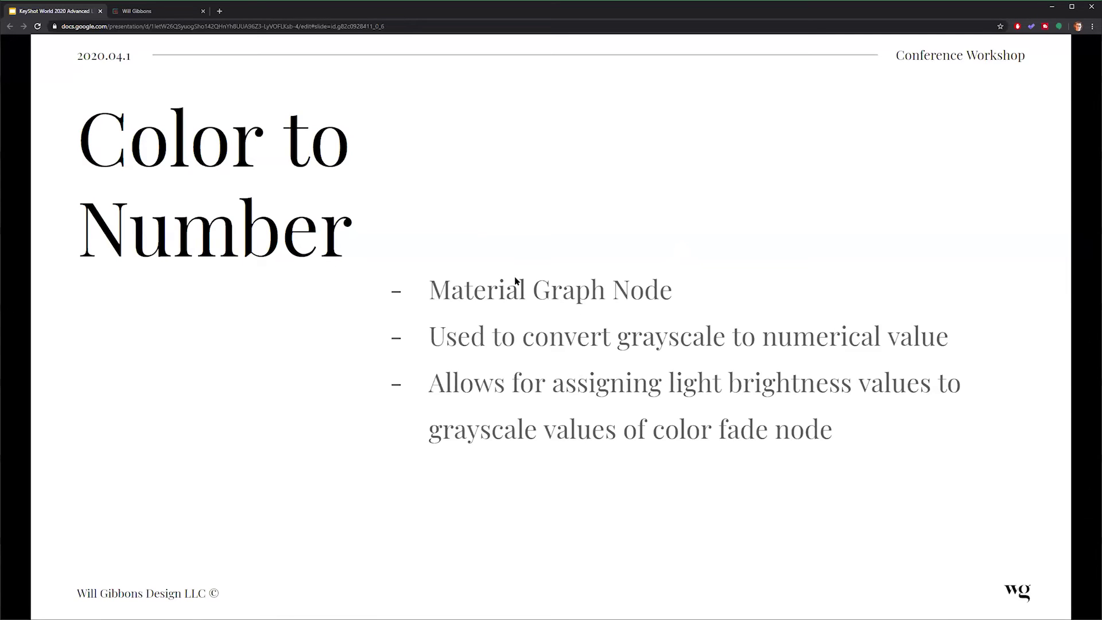
key("alt+Tab")
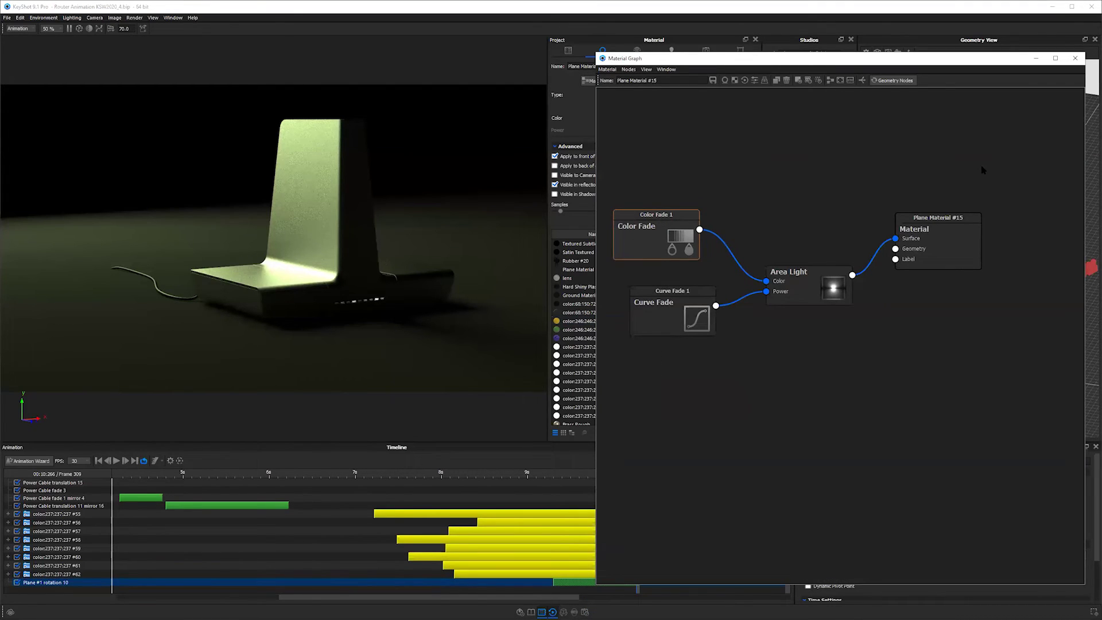
Step: Recolor the Color Fade stops to alternate white and black, and connect the fade to the Area Light's Power input instead of Color
double_click(958, 172)
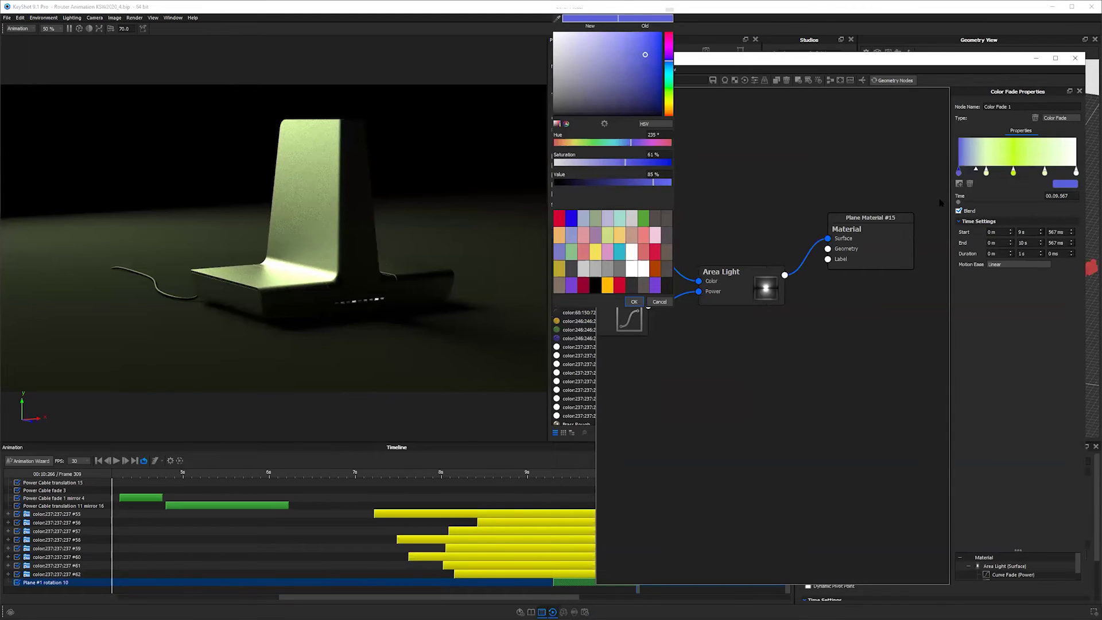
left_click(634, 302)
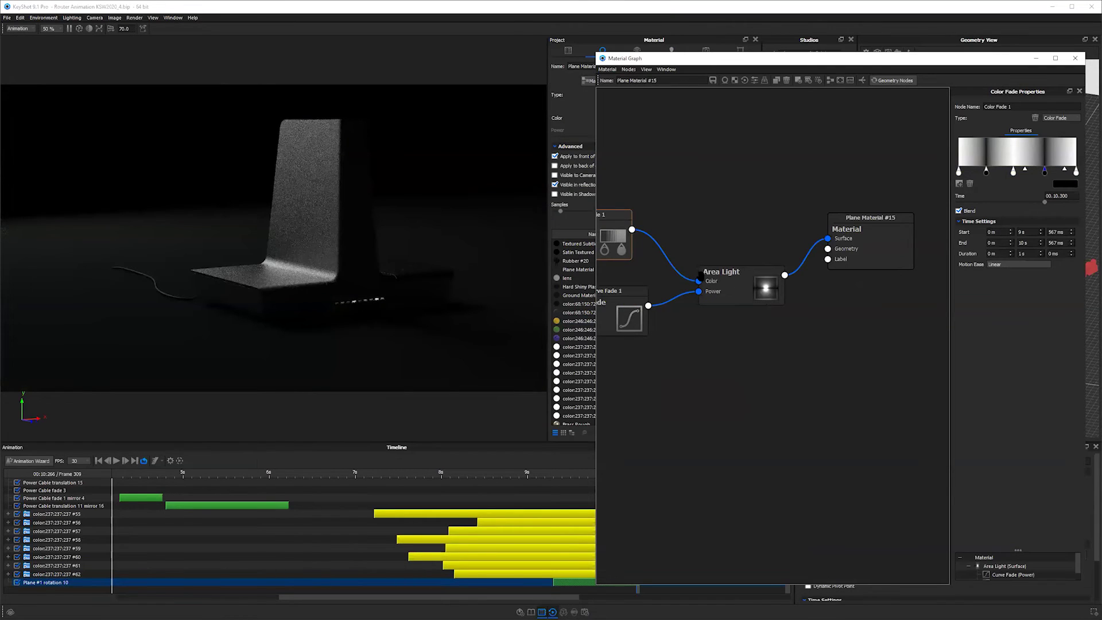
left_click_drag(700, 276, 769, 330)
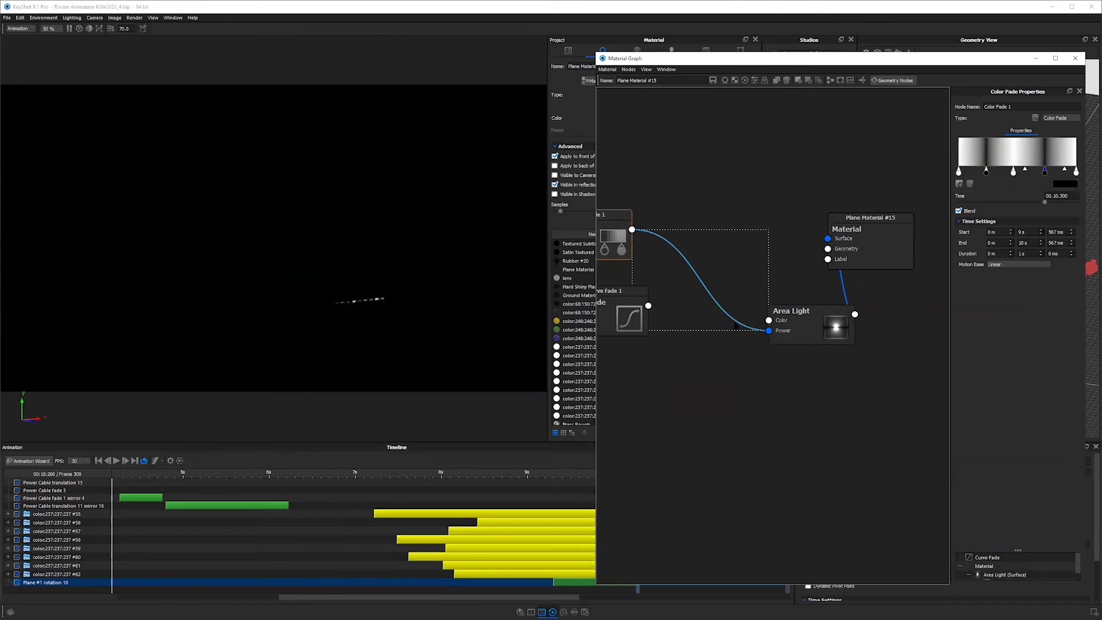
right_click(699, 275)
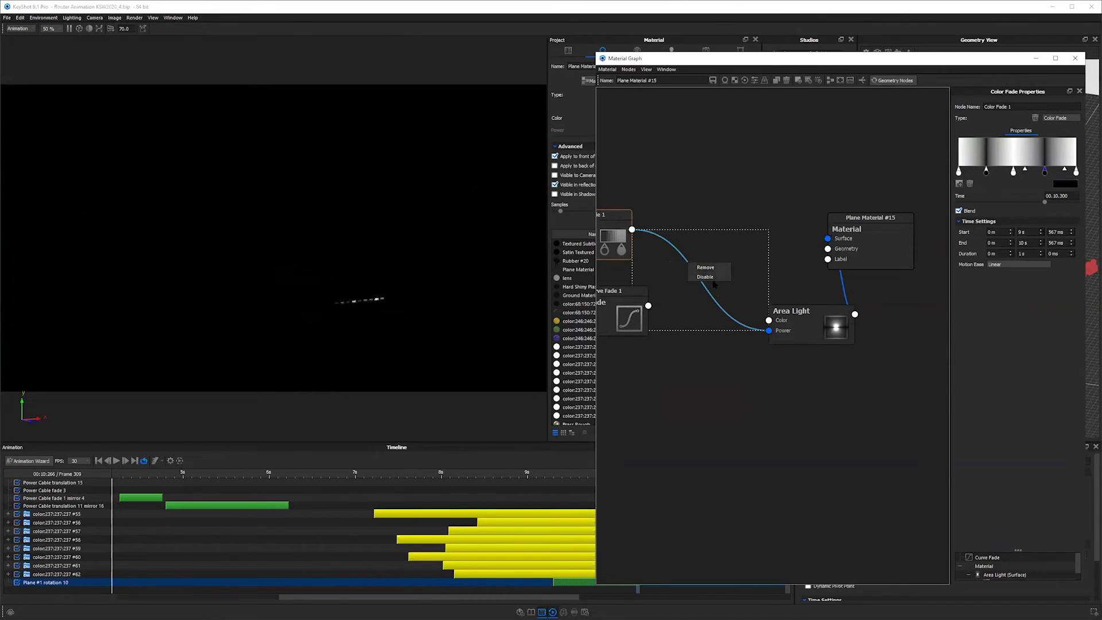
left_click(714, 388)
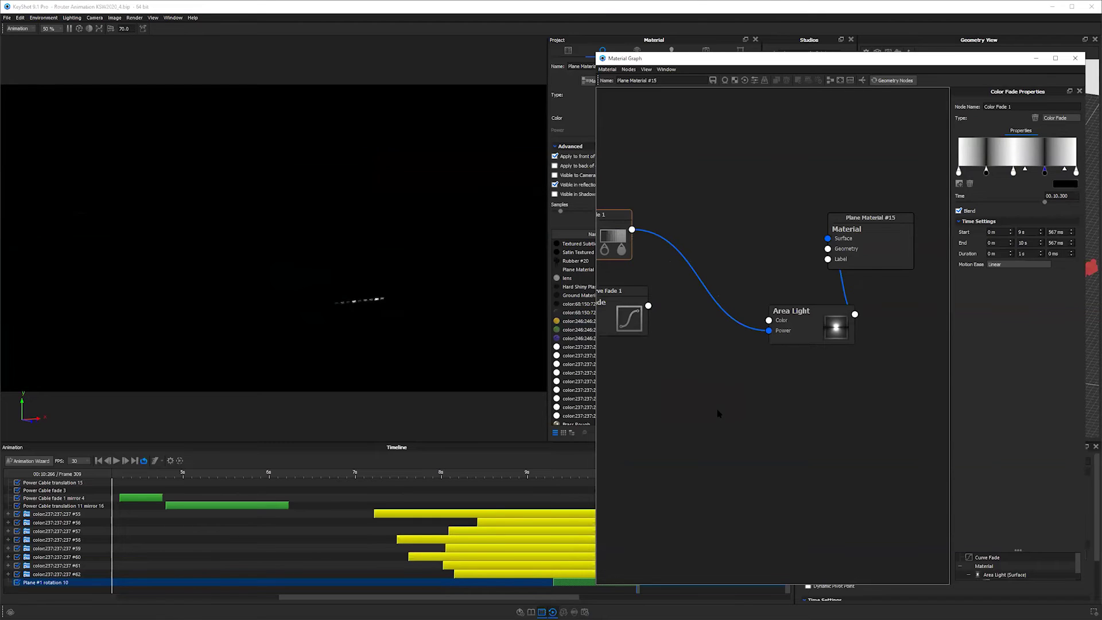
Step: Try a Color To Number node with Output To set to 5000 on the link between the Color Fade and the Area Light
right_click(717, 412)
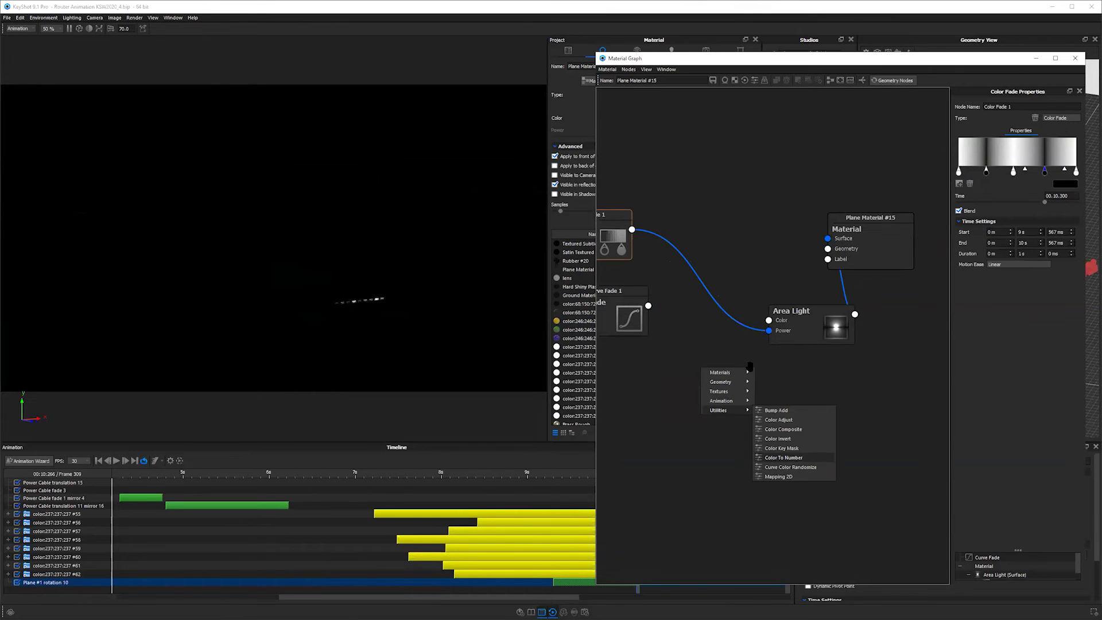
left_click(795, 460)
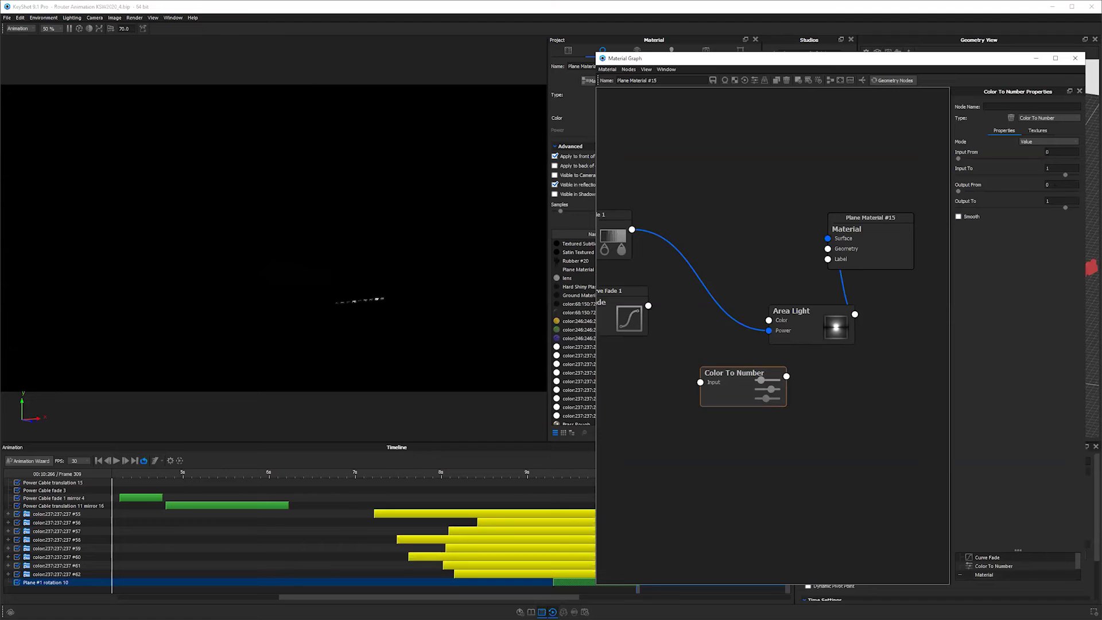
left_click(1047, 153)
key("Tab")
key("Tab")
key("Tab")
type("5000")
left_click_drag(739, 383, 693, 299)
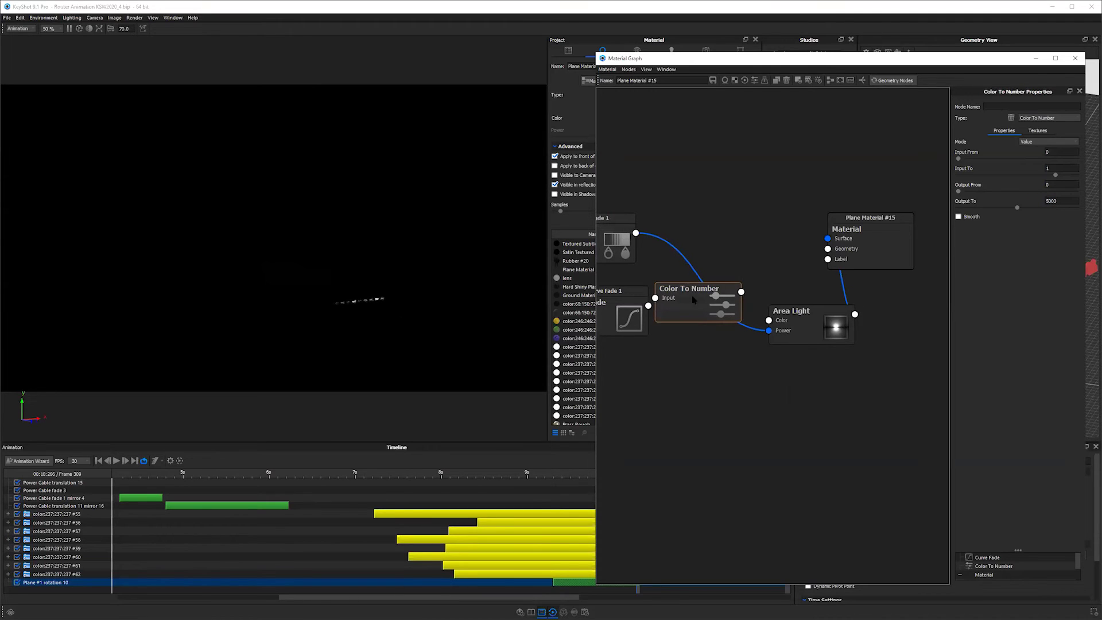
key("Delete")
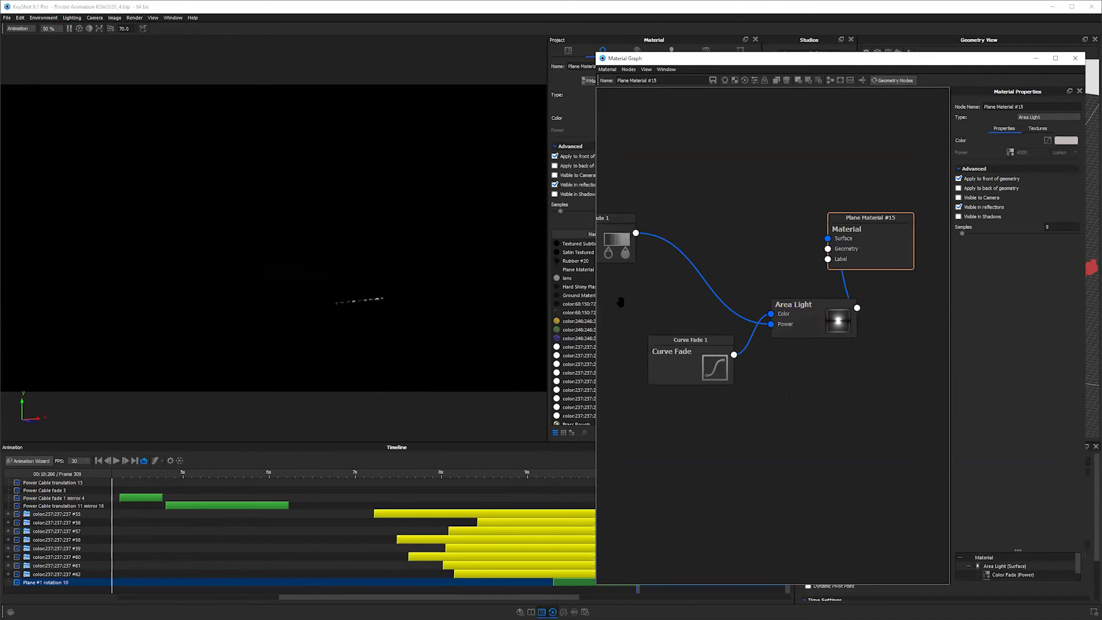
Step: Close Plane Material #15's graph and scrub the timeline to about 9.73 s to preview the light fade
left_click_drag(711, 369, 686, 352)
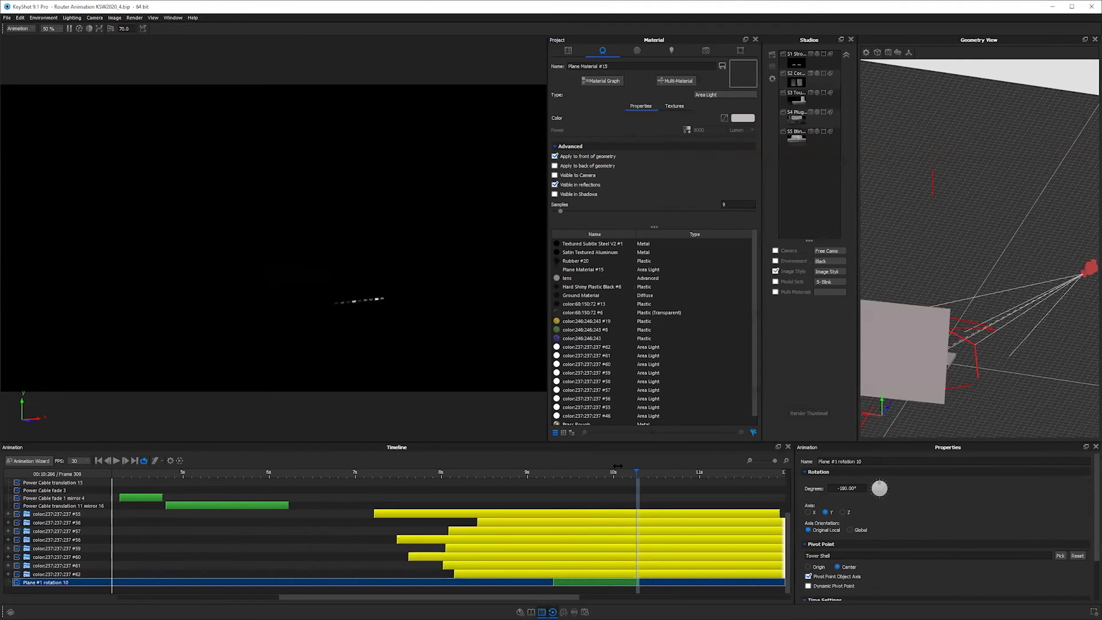
left_click(611, 471)
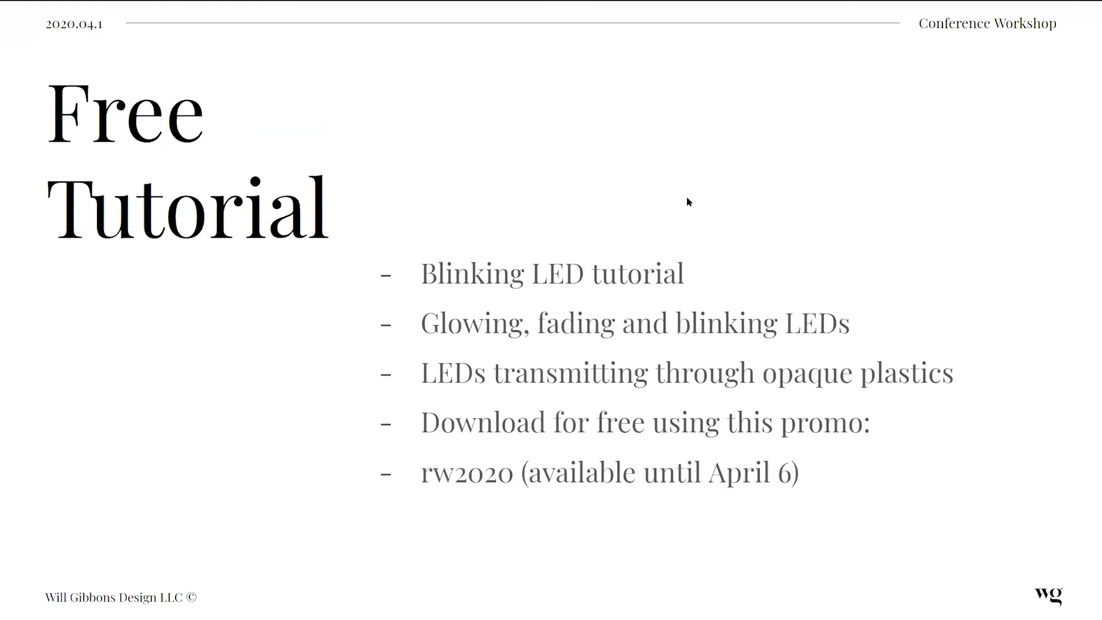
key("Right")
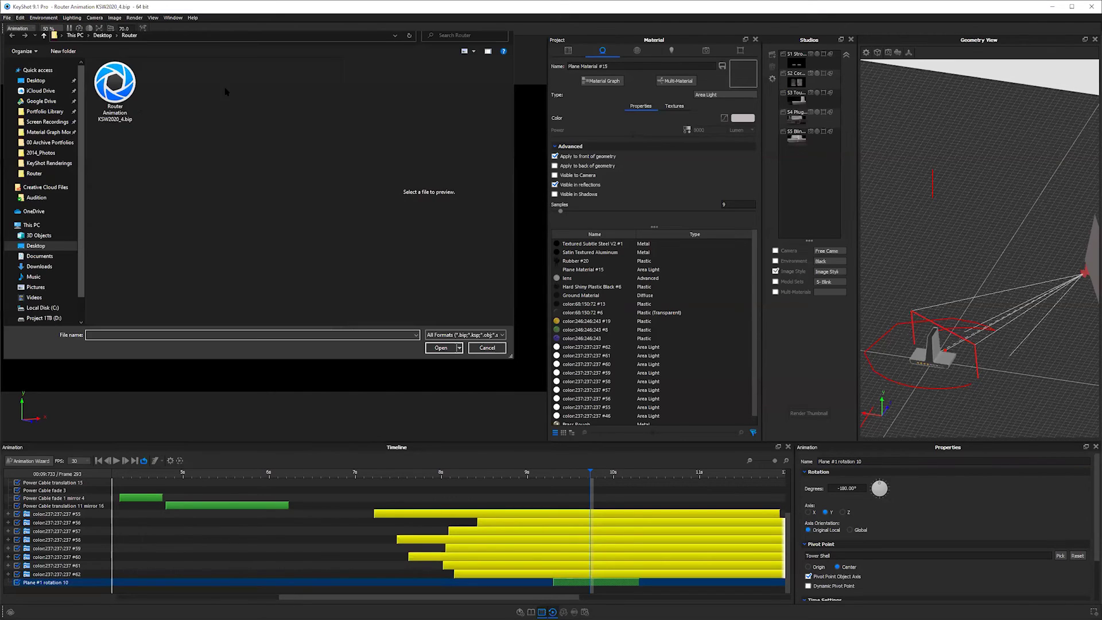
Step: Browse to the Bottles folder on the Desktop and open the scene ks7_V2.bip
key("alt+Up")
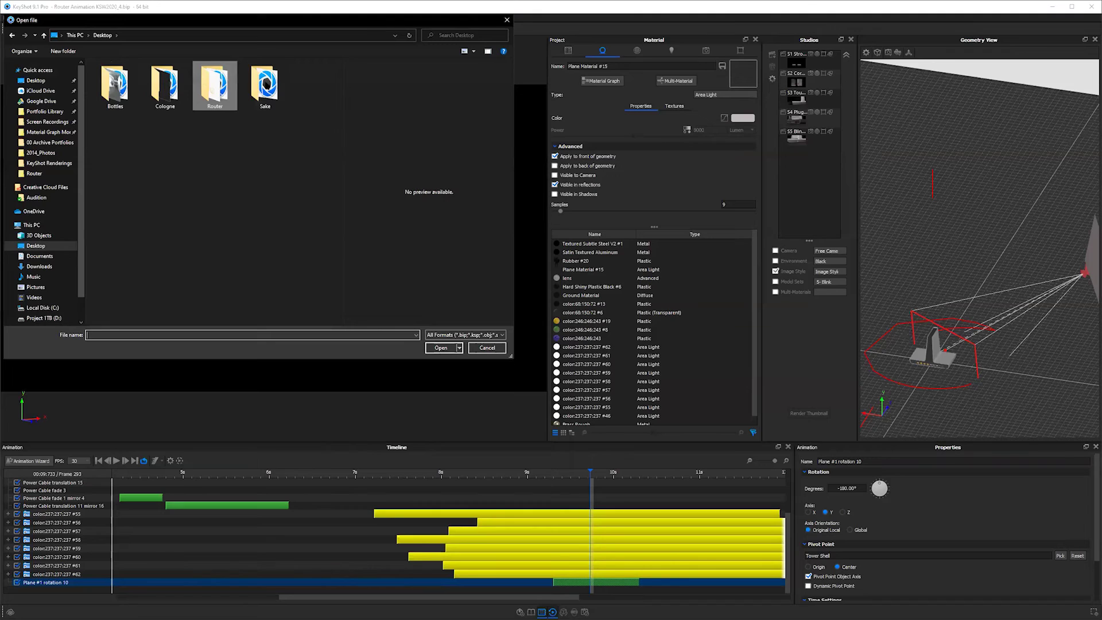
key("Return")
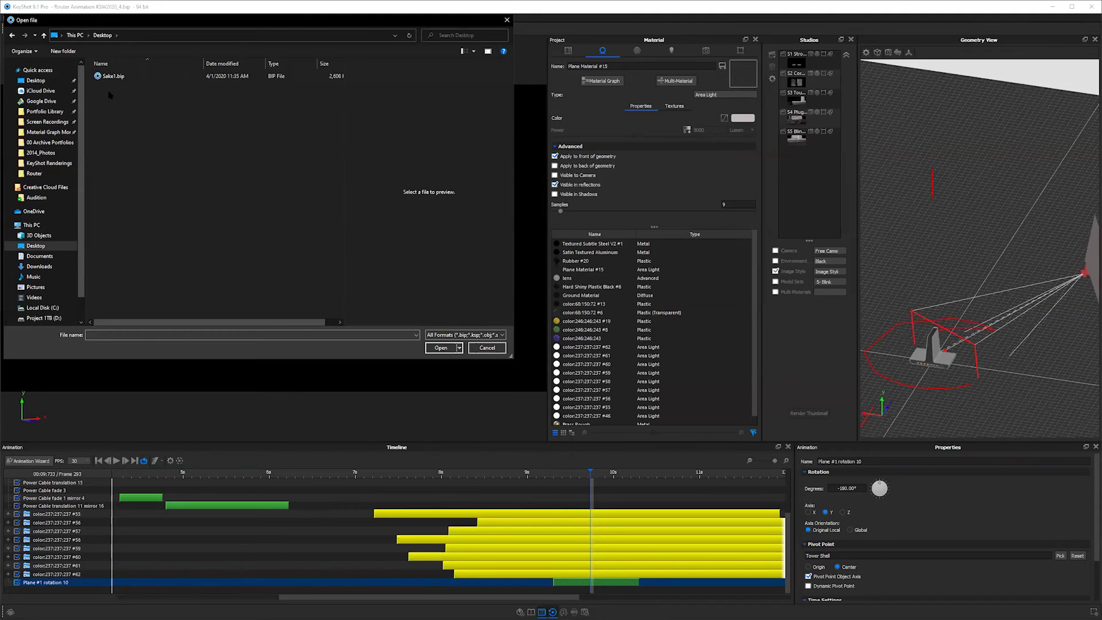
key("alt+Left")
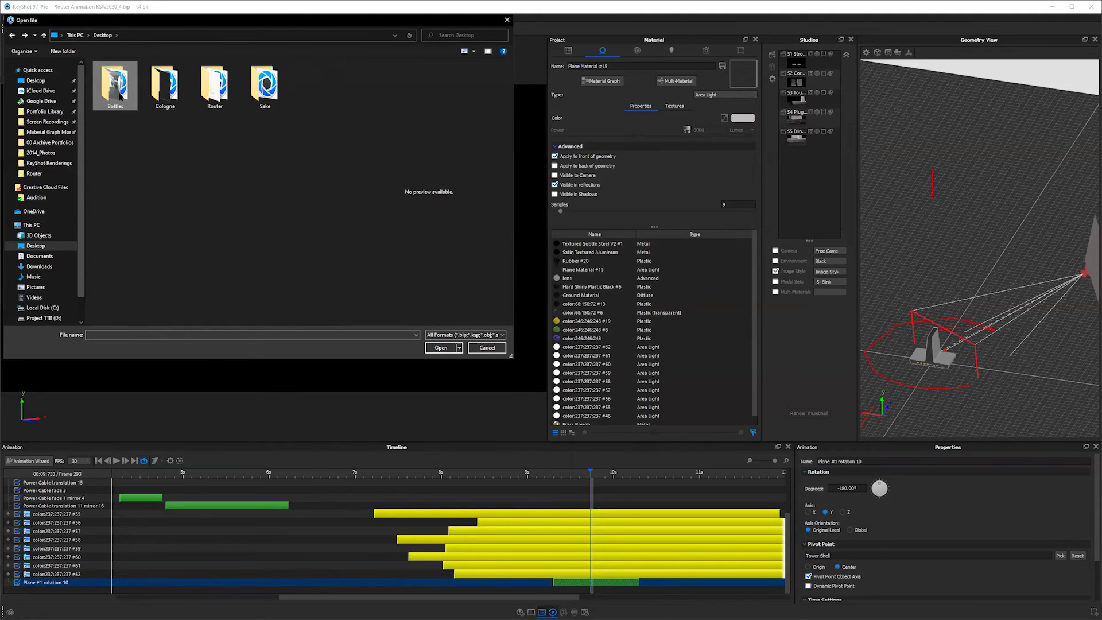
double_click(120, 95)
key("Down")
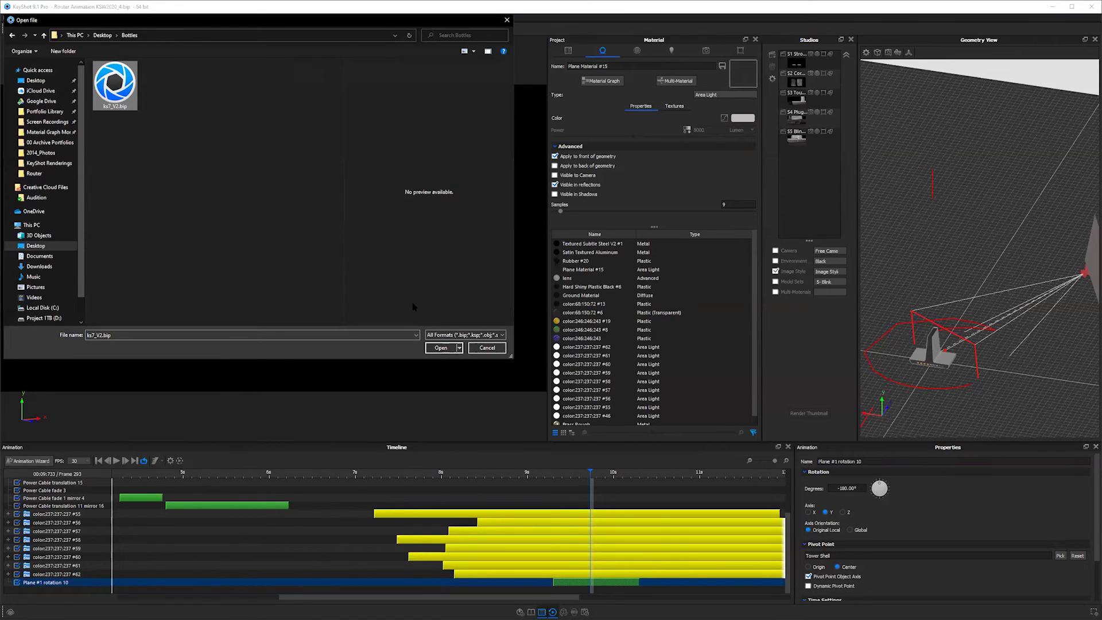
key("Return")
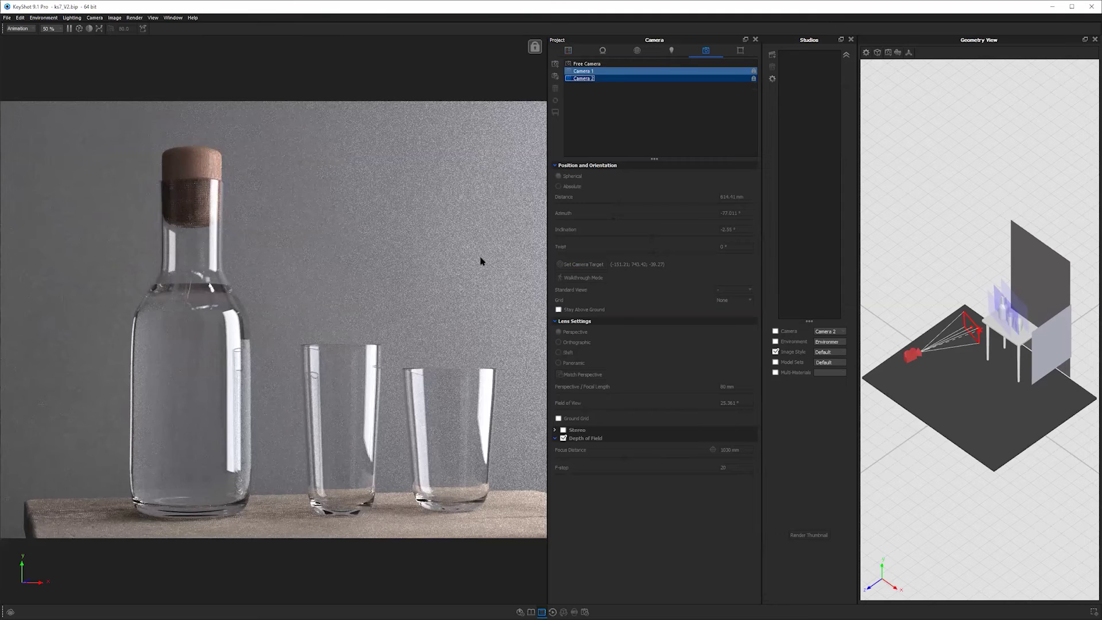
Step: Switch to the Free Camera, disable Depth of Field and examine the table, backdrop and light panel from several angles
scroll(358, 326, "down", 8)
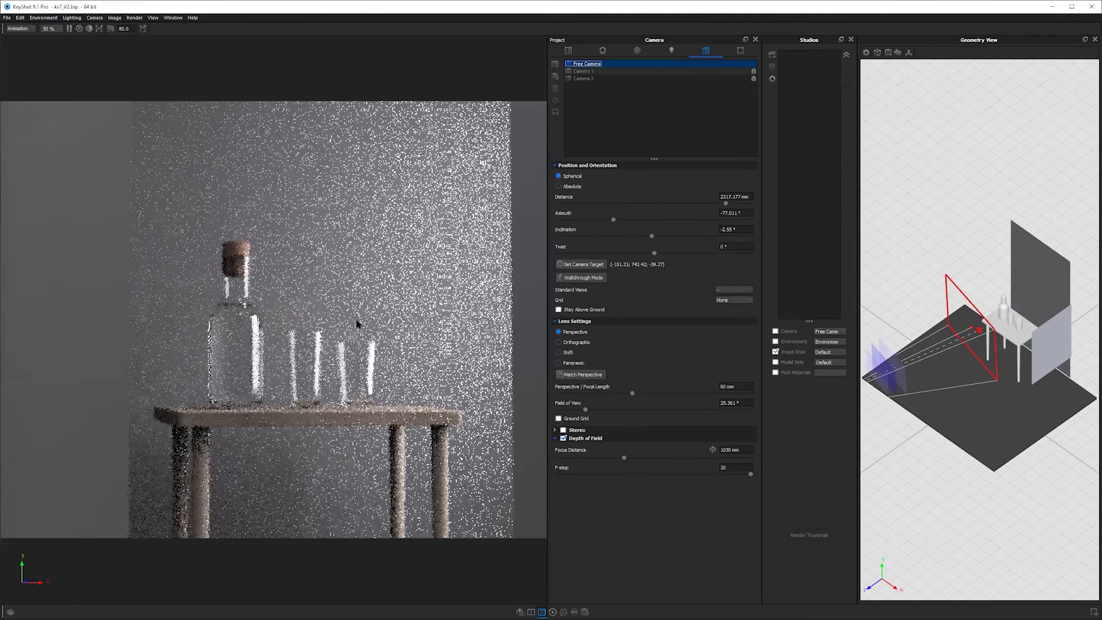
scroll(357, 323, "down", 5)
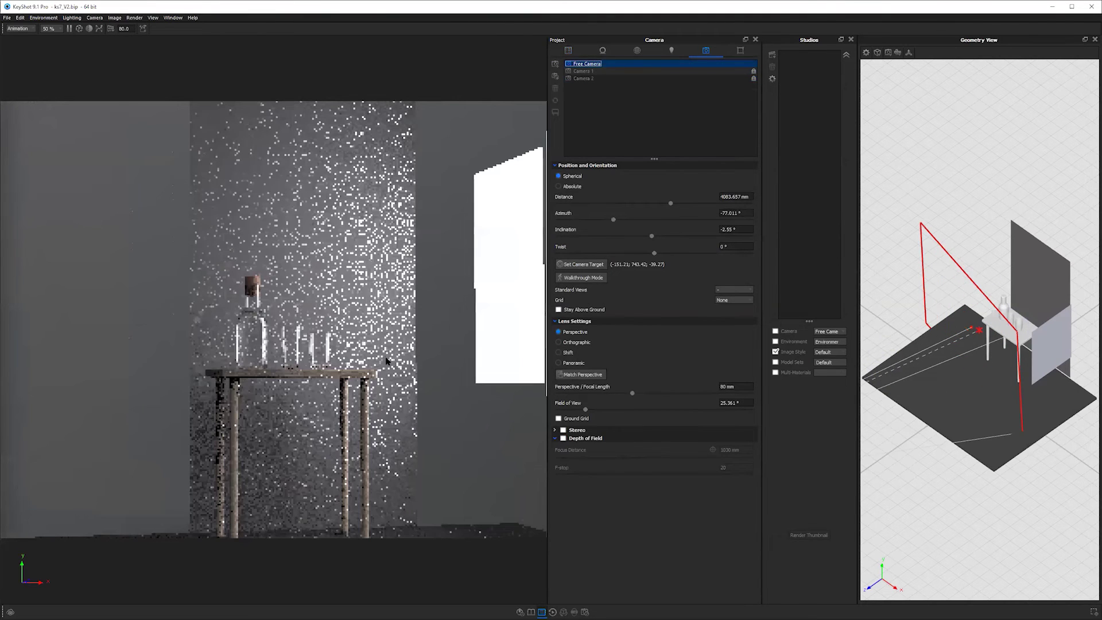
left_click_drag(385, 360, 409, 348)
scroll(409, 348, "down", 5)
left_click_drag(518, 334, 389, 437)
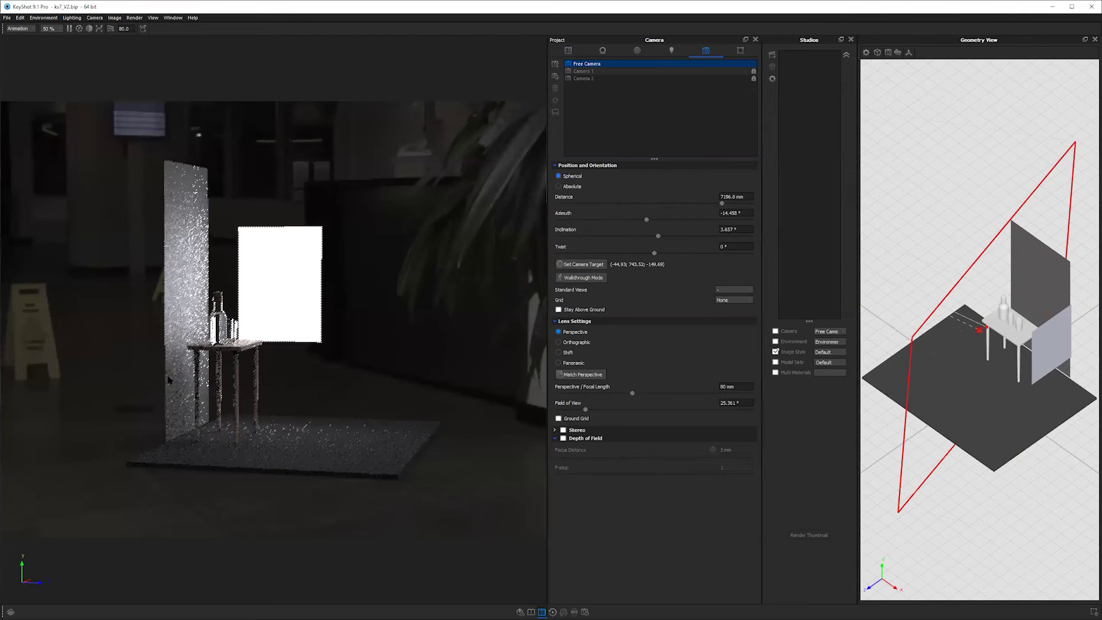
left_click_drag(169, 380, 430, 180)
left_click_drag(386, 359, 318, 404)
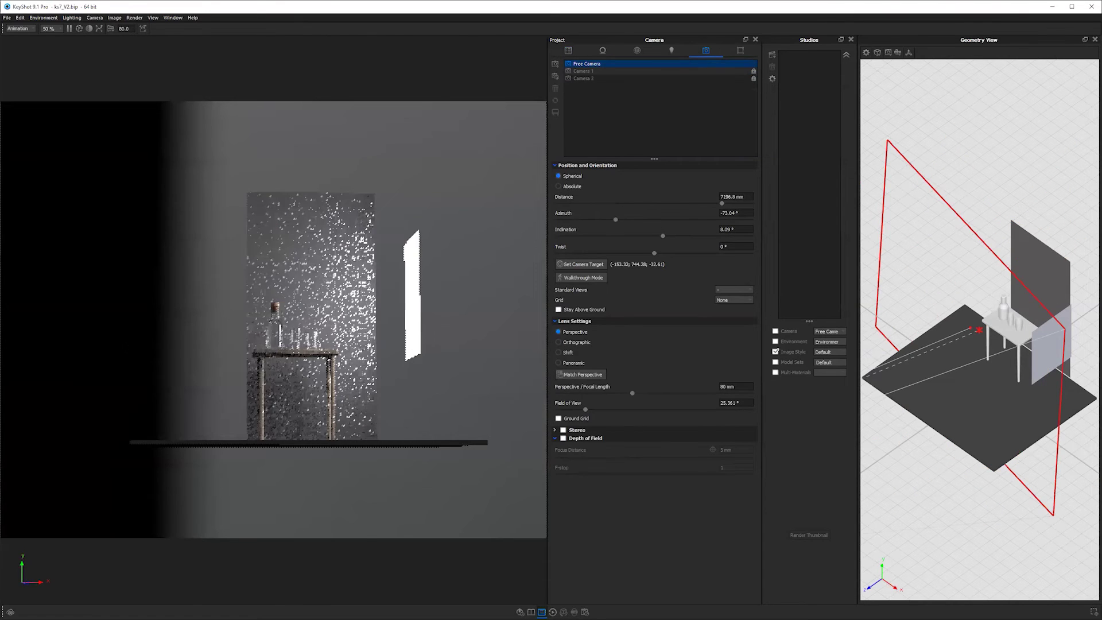
left_click_drag(402, 201, 480, 210)
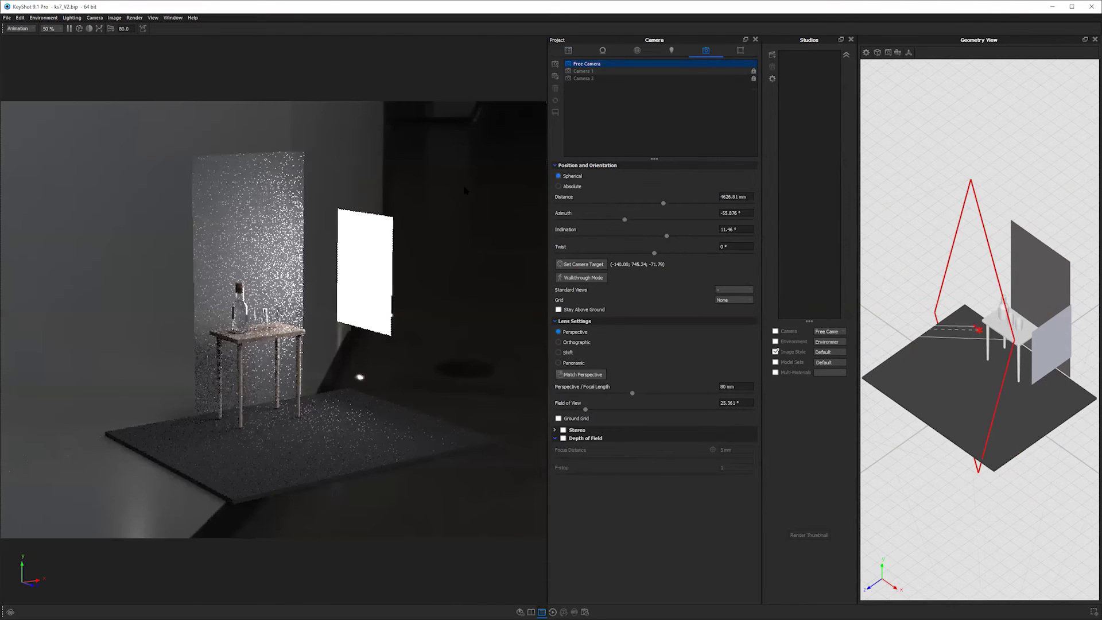
scroll(463, 185, "up", 5)
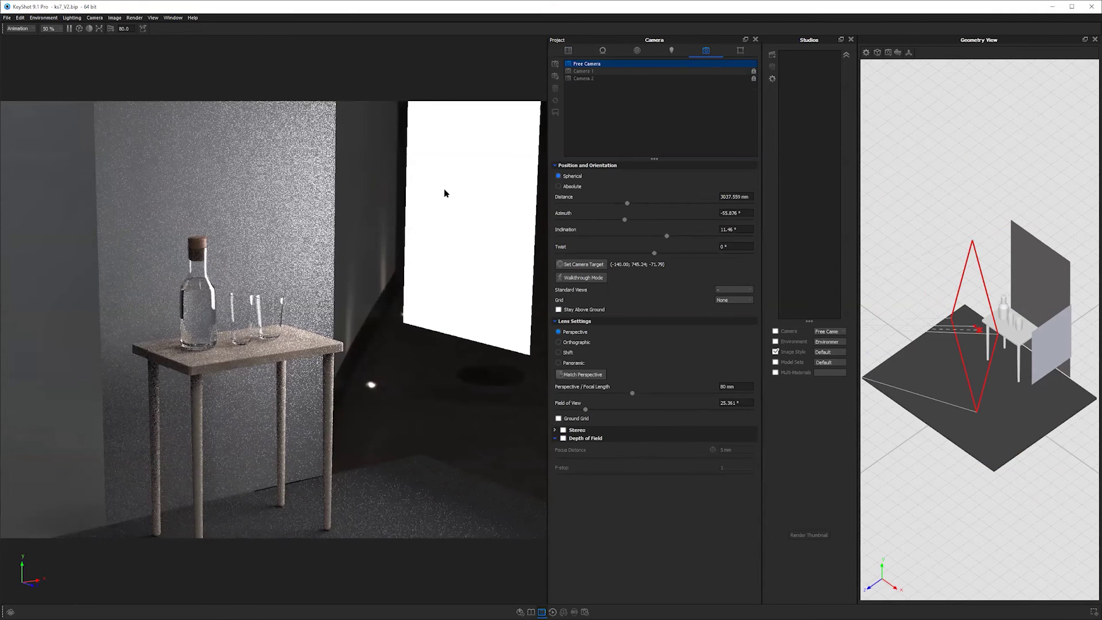
Step: Open the light panel's Plane Material #1 for inspection and hide the light Plane in the scene tree
double_click(445, 193)
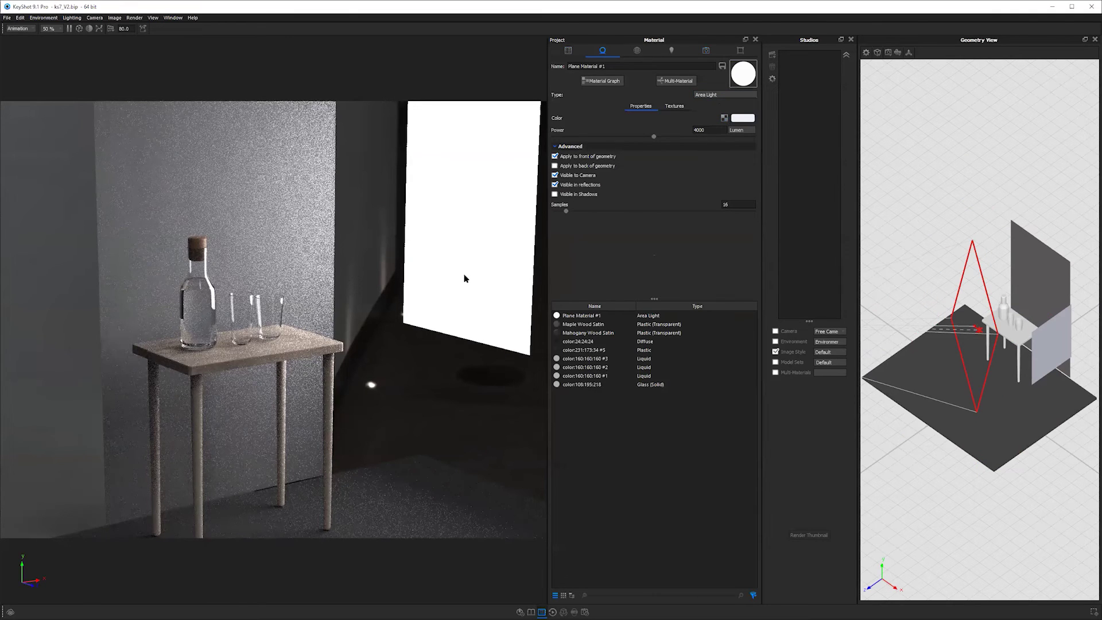
left_click_drag(230, 333, 183, 330)
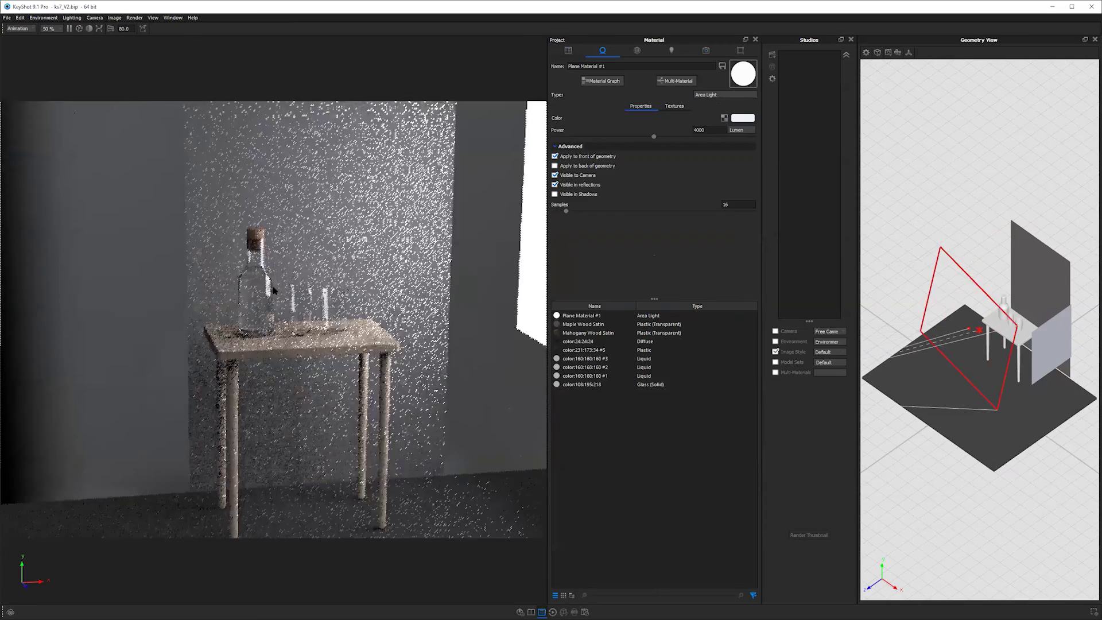
scroll(251, 186, "up", 6)
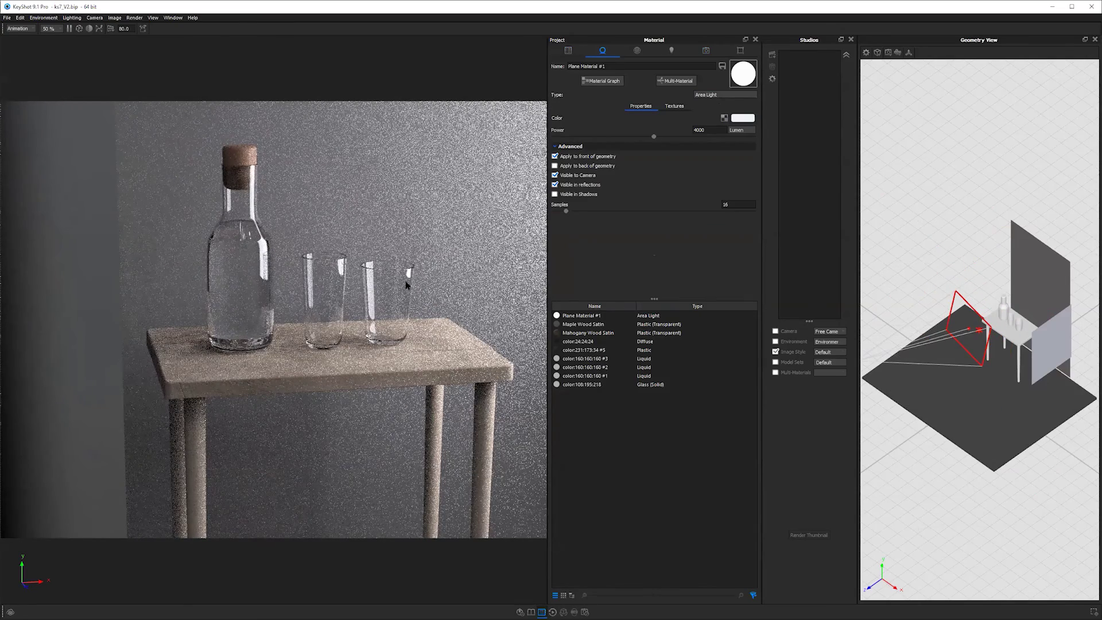
scroll(448, 253, "down", 4)
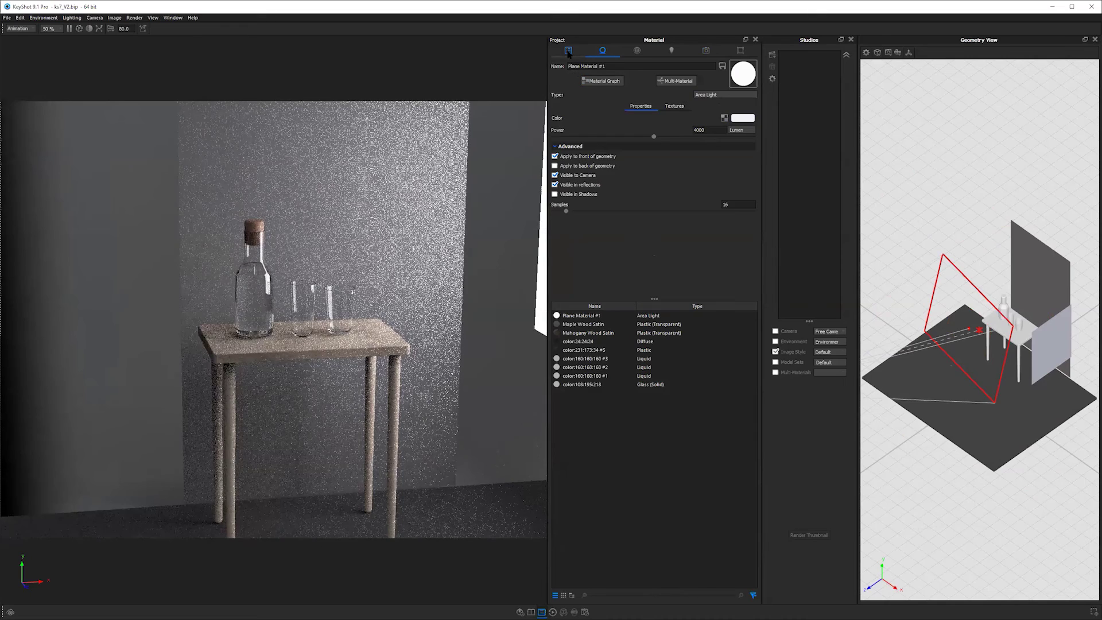
left_click(568, 51)
left_click(590, 275)
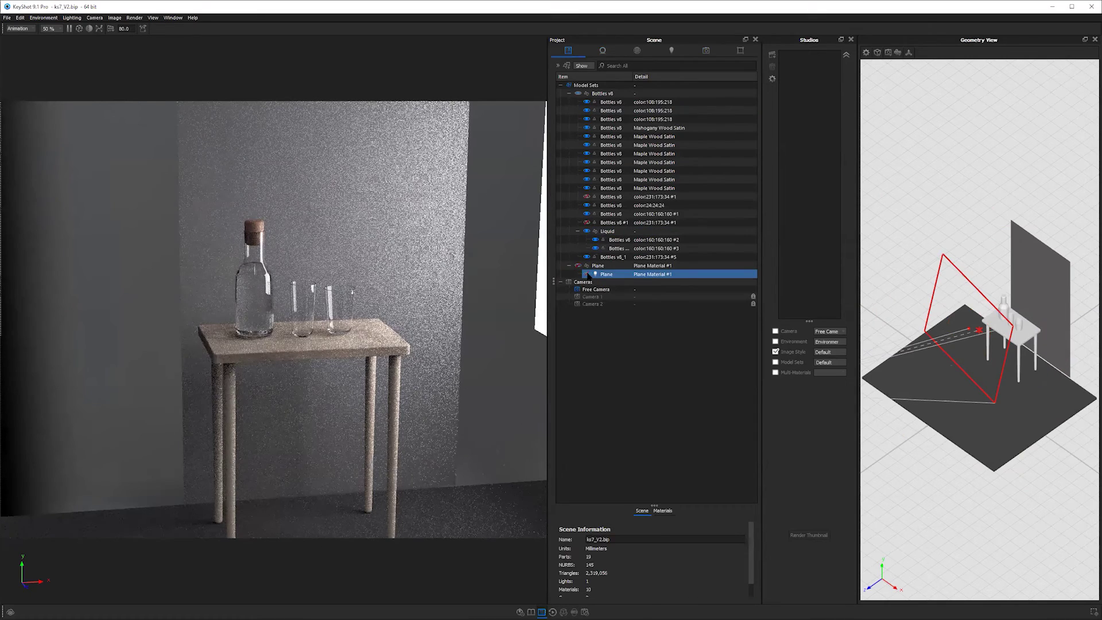
Step: Hide the light Plane and examine the bottle, glasses and HDRI environment close up under environment lighting only
left_click(586, 274)
scroll(360, 276, "up", 5)
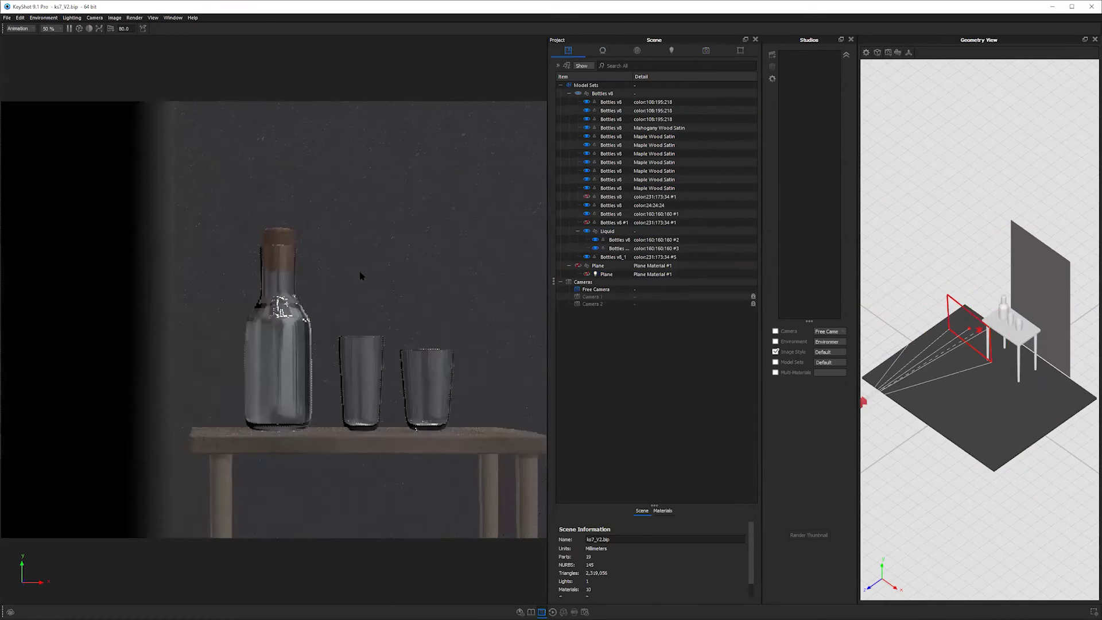
scroll(361, 276, "up", 3)
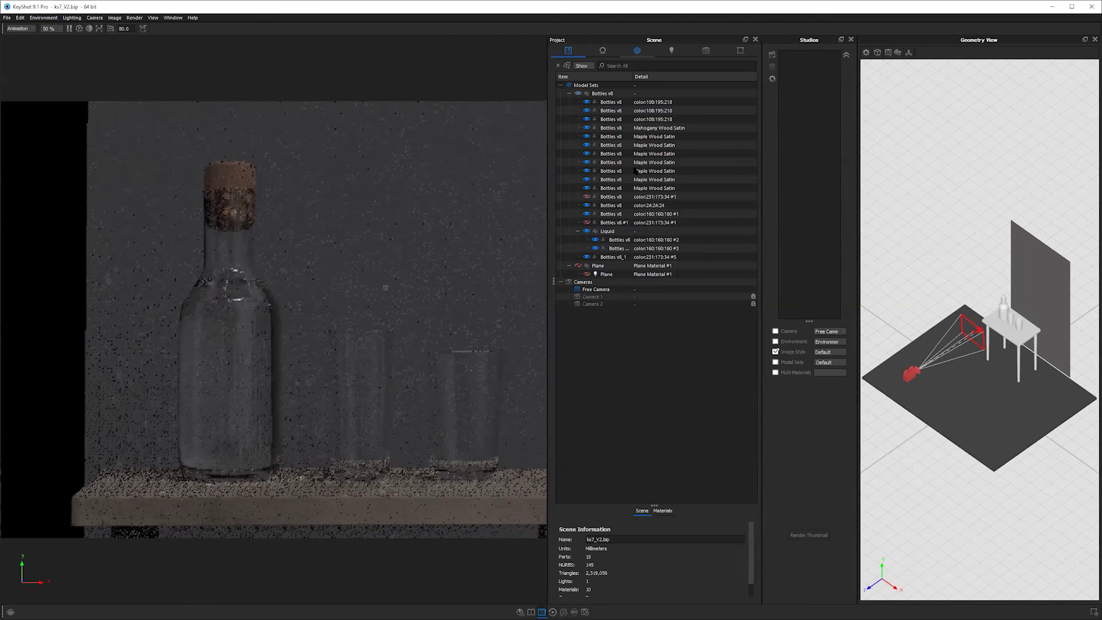
left_click(637, 51)
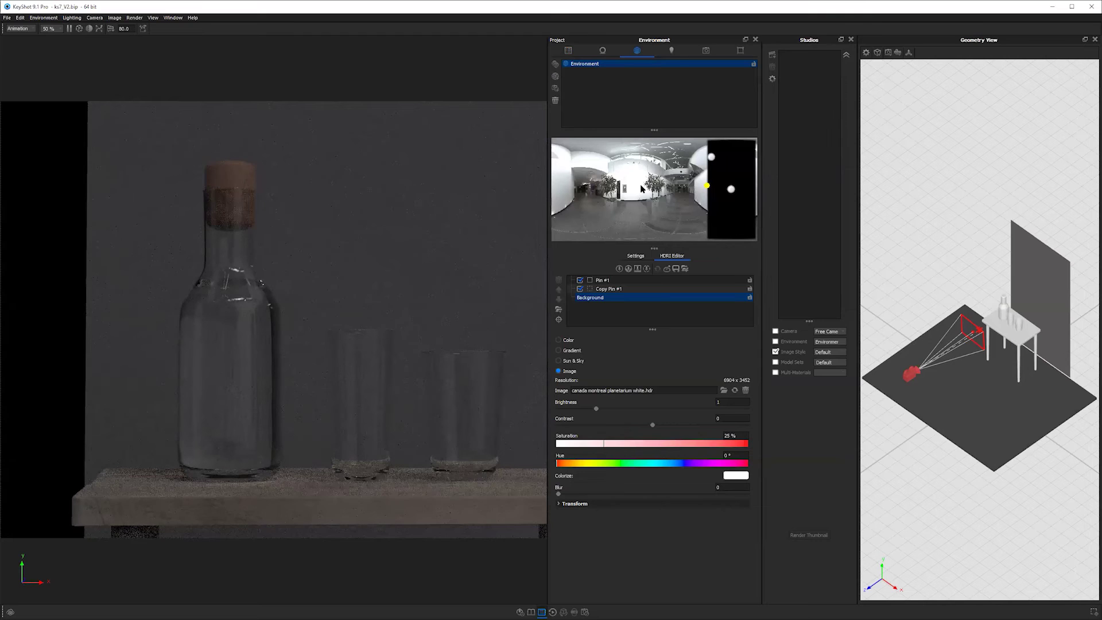
scroll(315, 283, "up", 3)
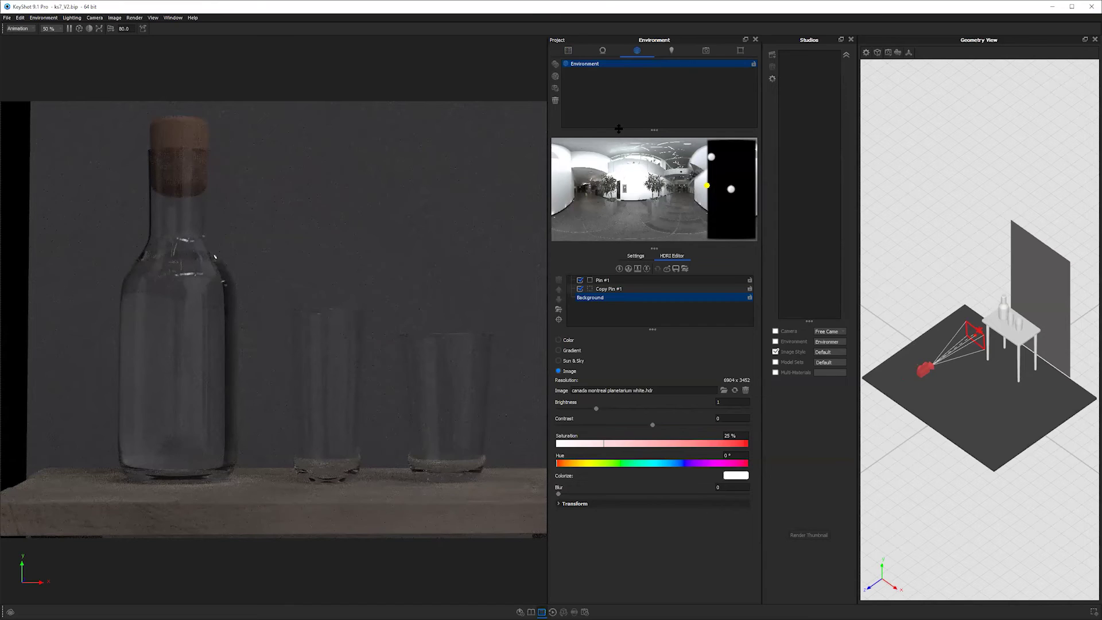
Step: Check the environment's brightness setting and show the light Plane again to compare its reflections in the glass
left_click(568, 51)
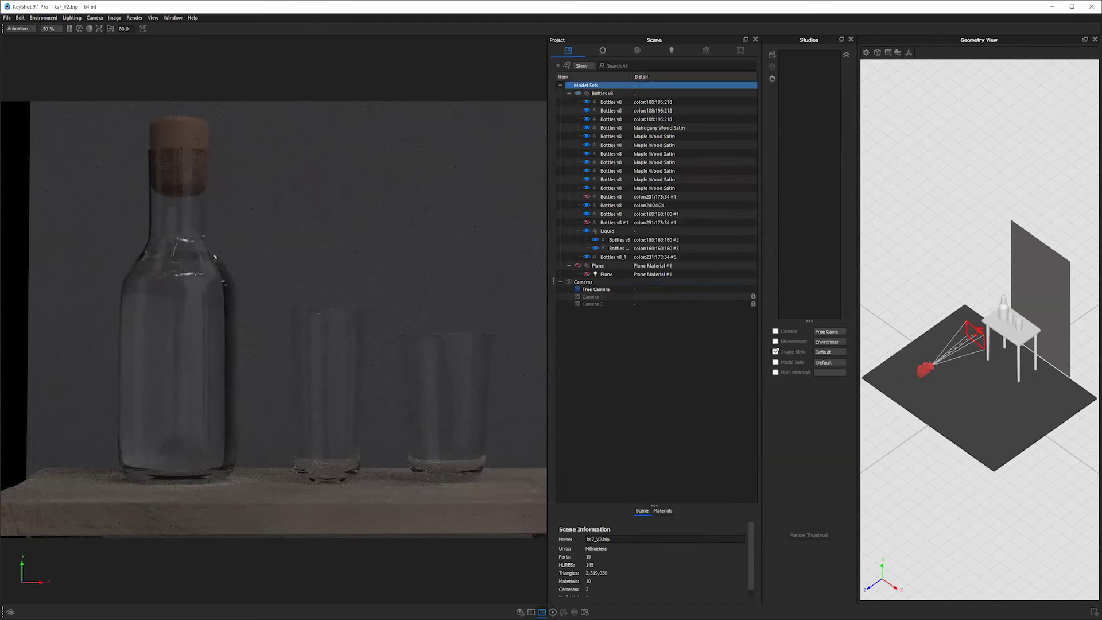
key("e")
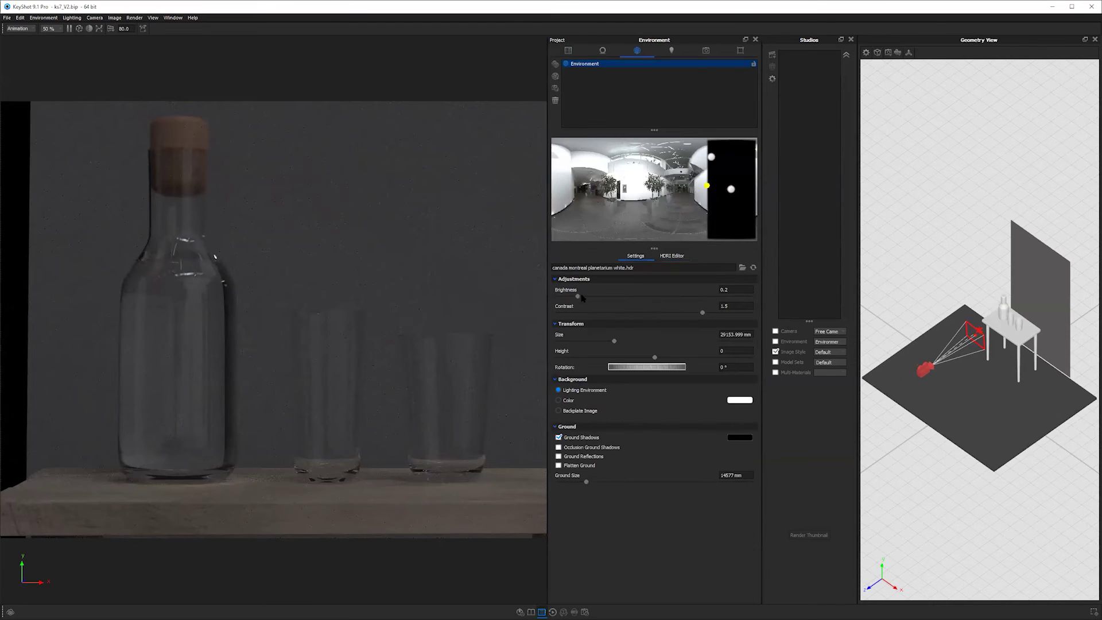
left_click(577, 50)
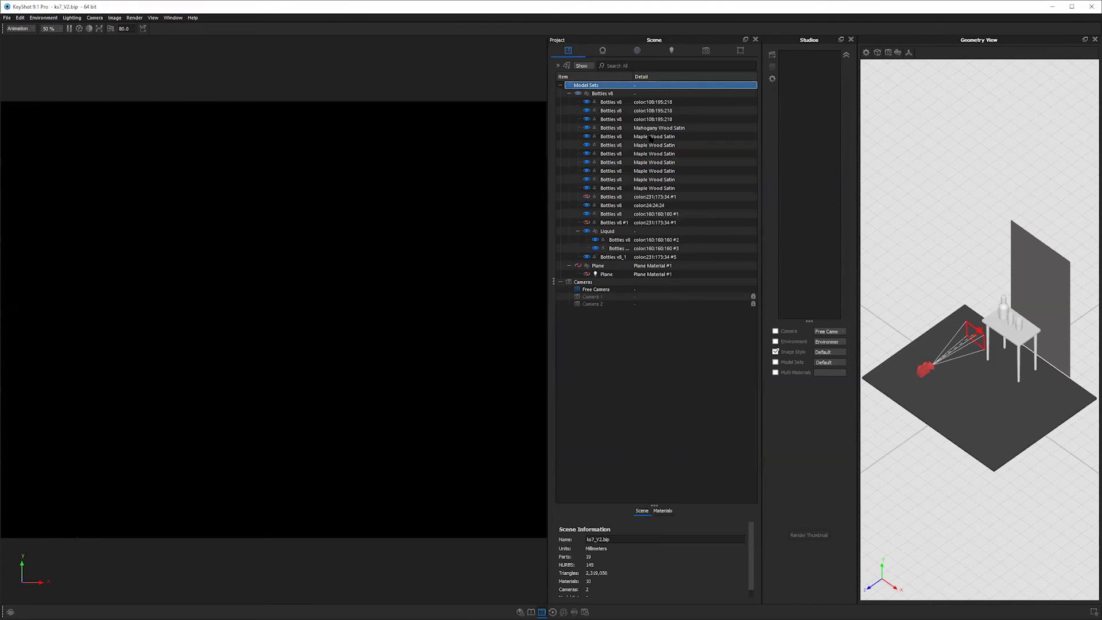
left_click(591, 275)
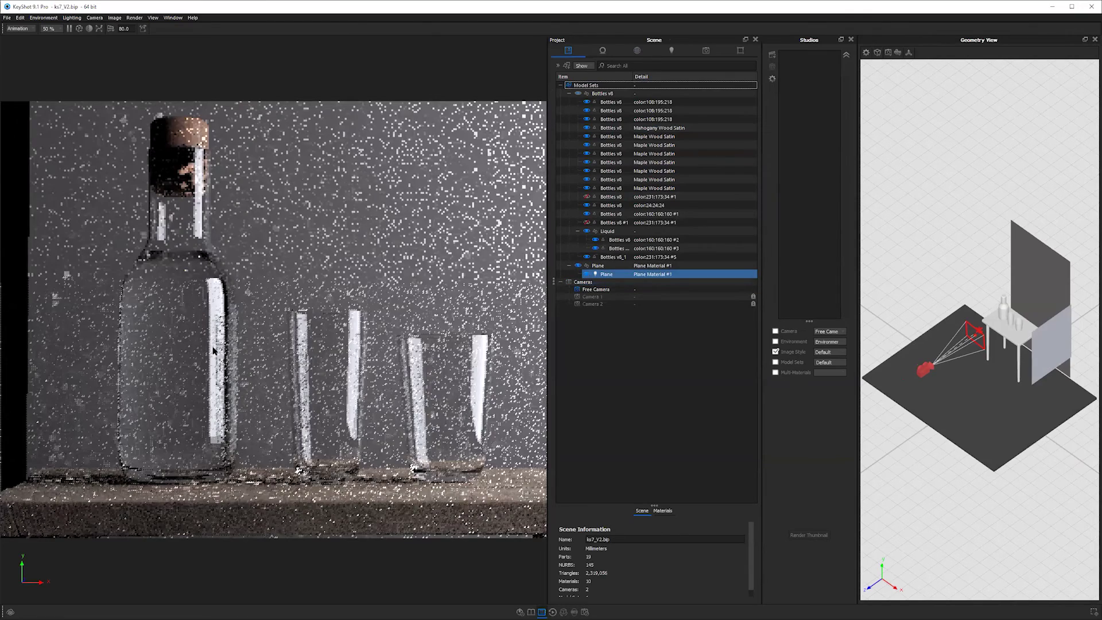
key("Escape")
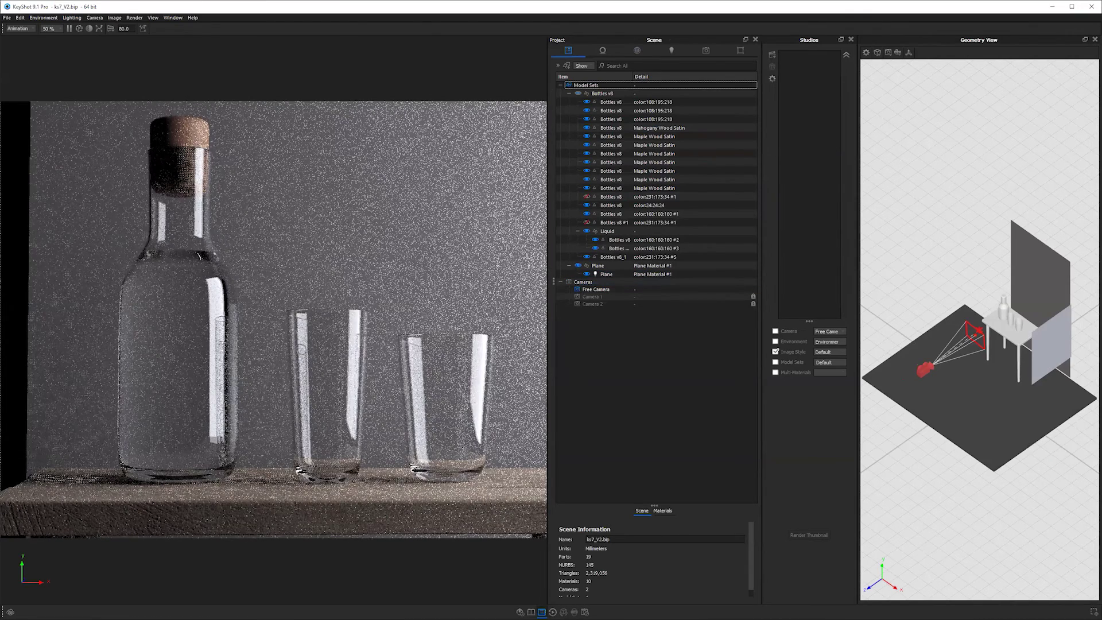
Step: Set the environment brightness to 0.5
left_click(636, 50)
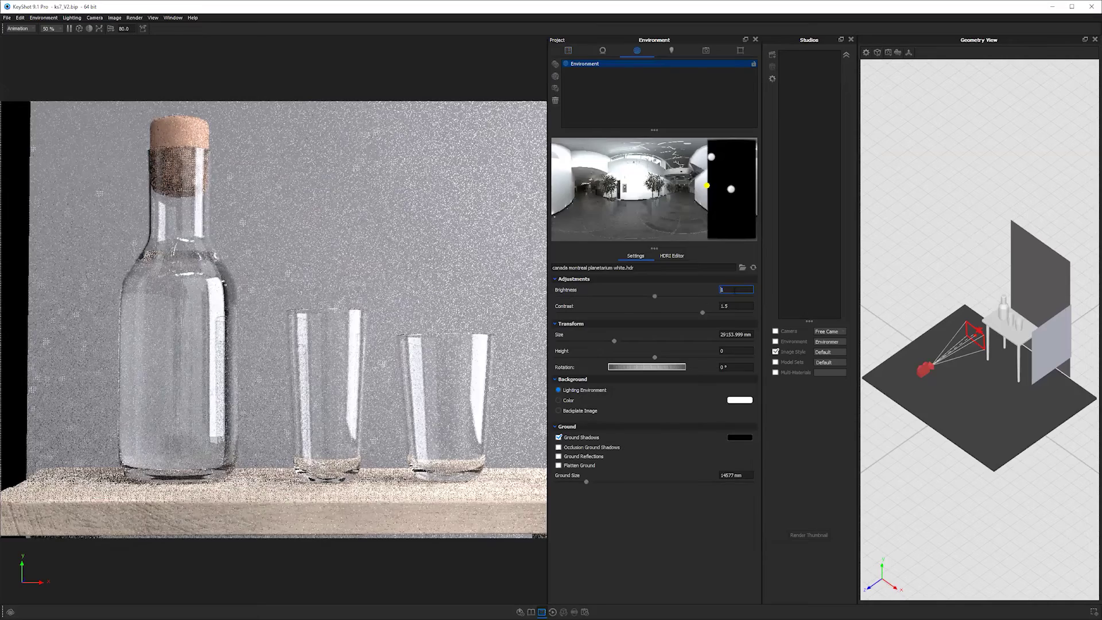
type("0.5")
key("Return")
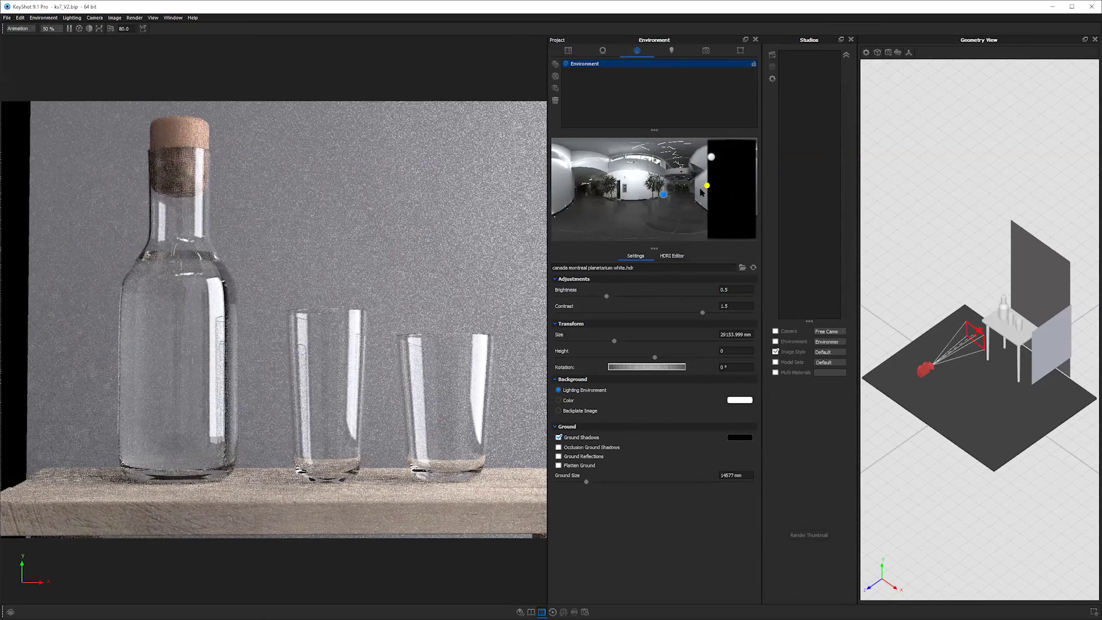
Step: Try the black HDRI pin near the middle of the environment image and return it to its original area
left_click(703, 189)
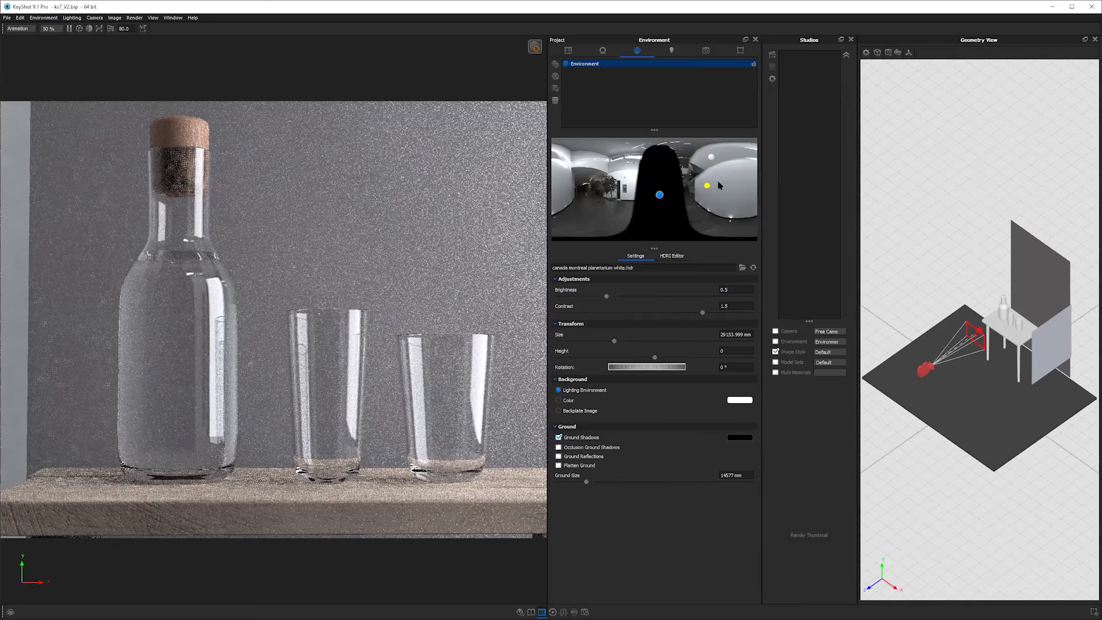
left_click(733, 189)
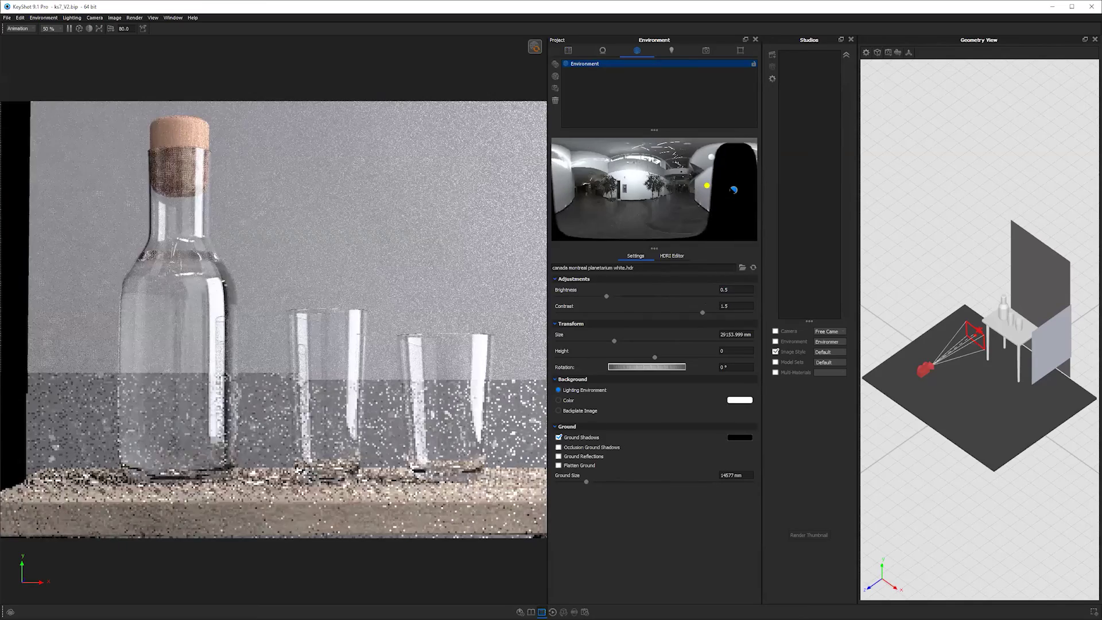
left_click_drag(733, 189, 733, 189)
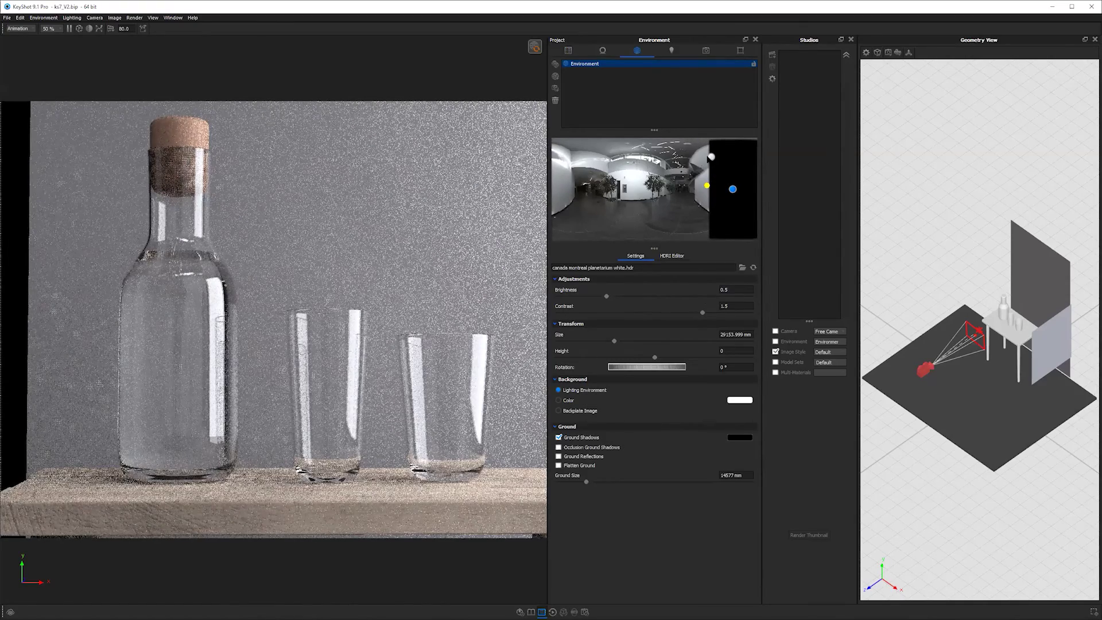
Step: Try the upper HDRI pin at different spots in the environment image and place it just above the yellow marker
left_click_drag(711, 156, 732, 189)
left_click(543, 198)
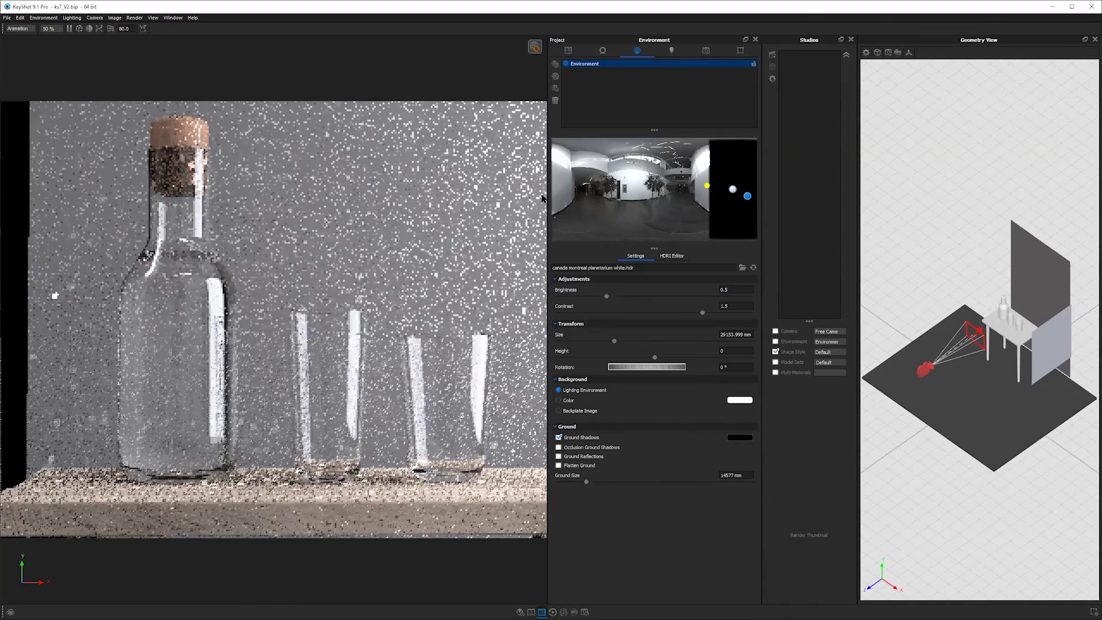
left_click(702, 166)
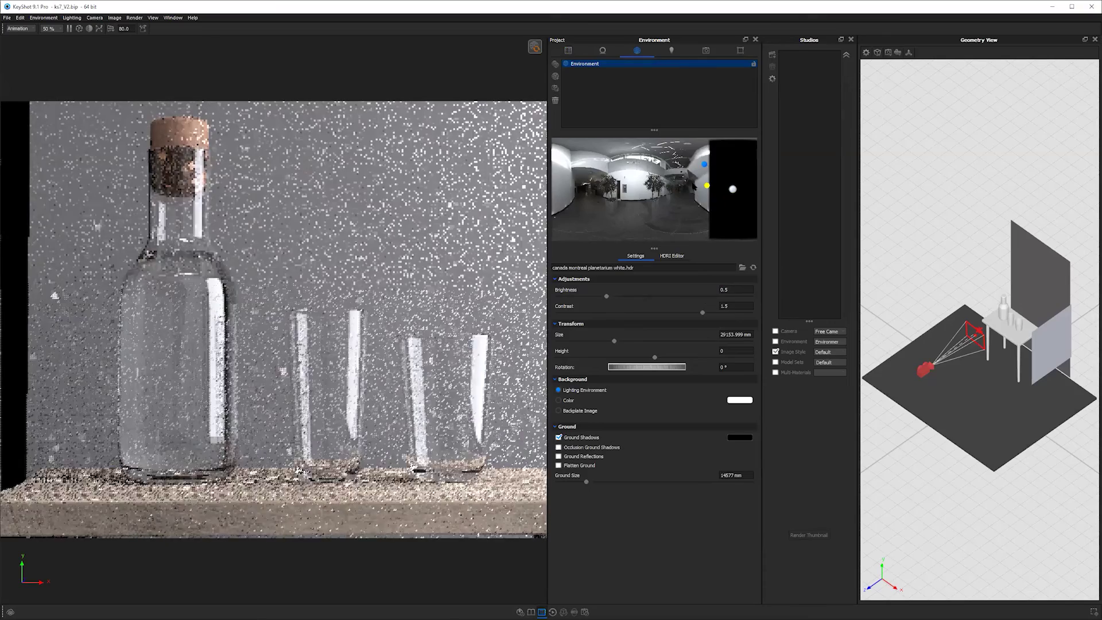
left_click(704, 164)
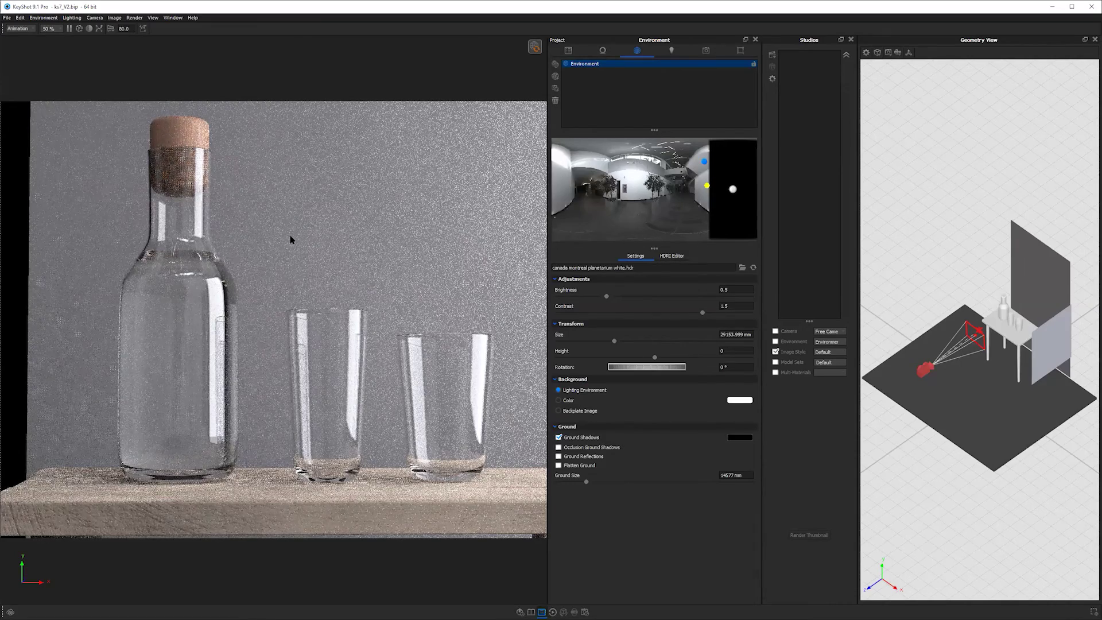
Step: Open Sake1.bip from the Sake folder on the Desktop, discarding the changes to the bottle scene
scroll(364, 290, "down", 3)
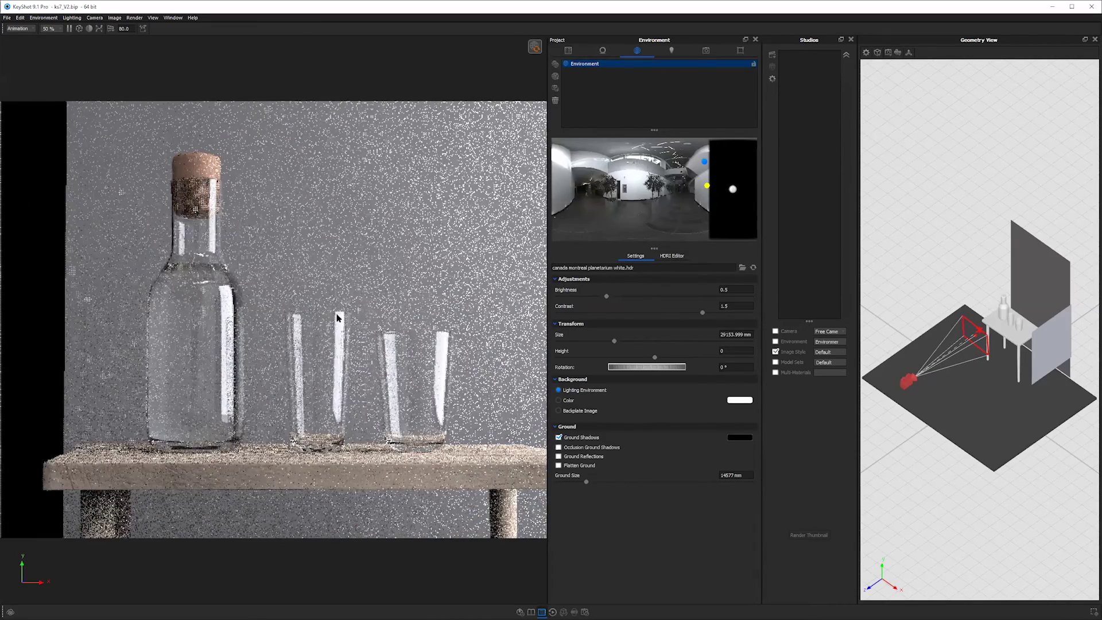
scroll(243, 206, "down", 3)
scroll(242, 205, "down", 2)
left_click_drag(335, 178, 26, 64)
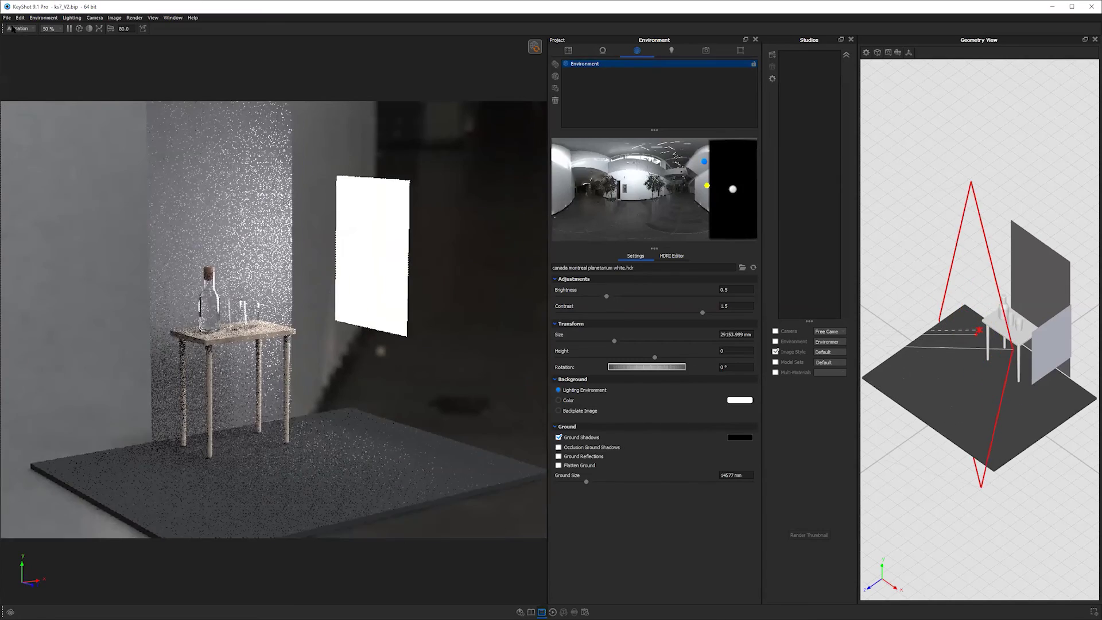
left_click(7, 17)
left_click(277, 177)
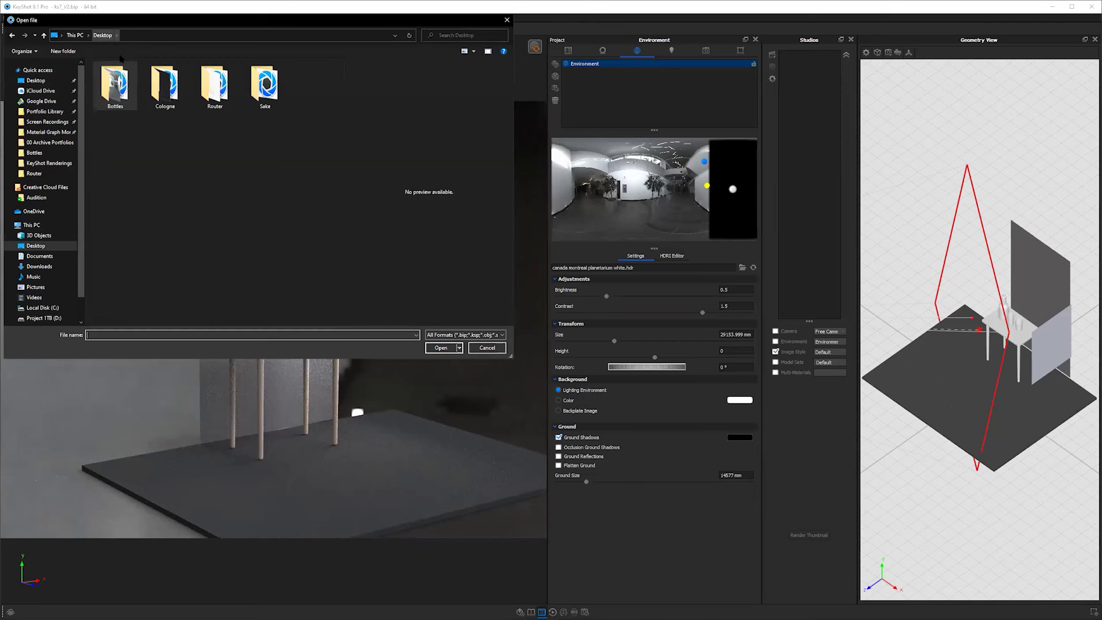
double_click(267, 89)
left_click(133, 76)
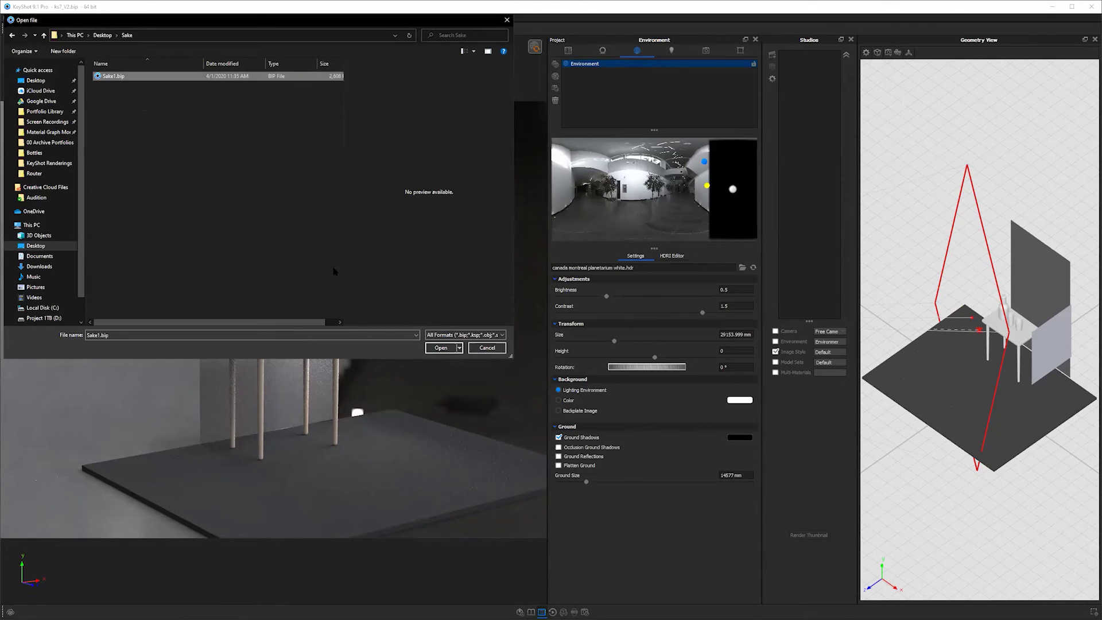
left_click(435, 349)
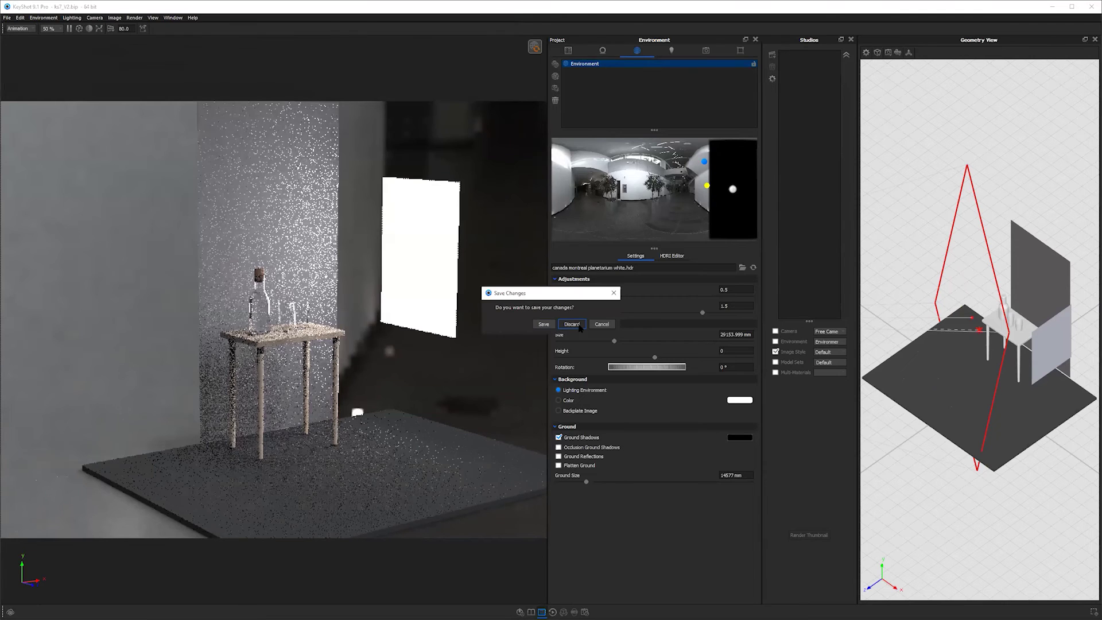
left_click(571, 325)
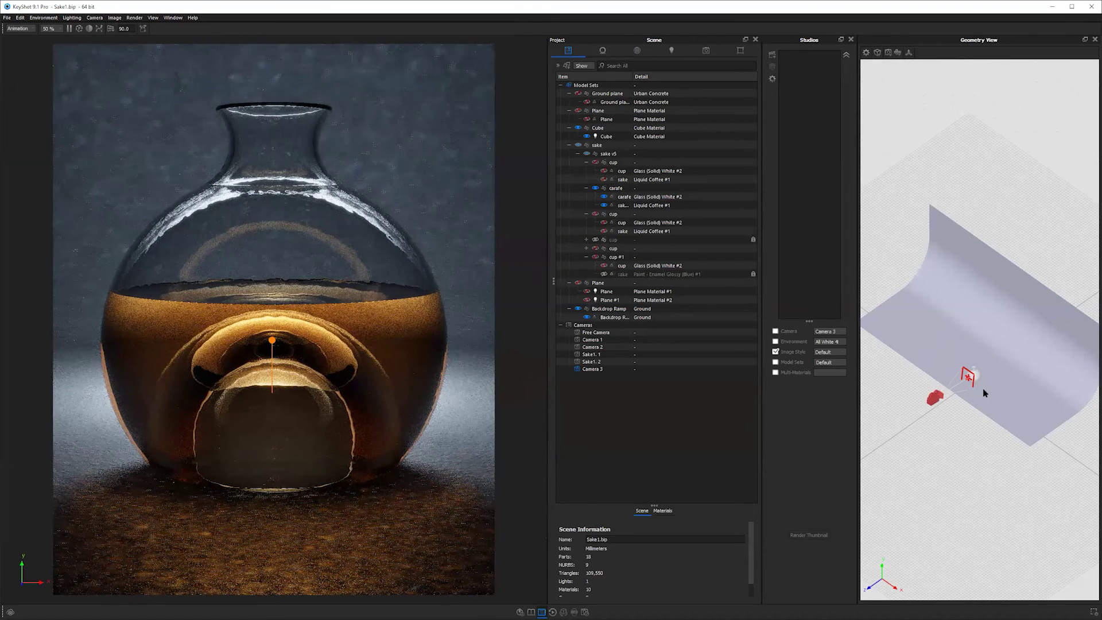
Step: Examine the carafe and backdrop ramp in the geometry view and open the Cube light's Cube Material for inspection
left_click_drag(1017, 384, 1078, 350)
left_click_drag(987, 385, 1042, 336)
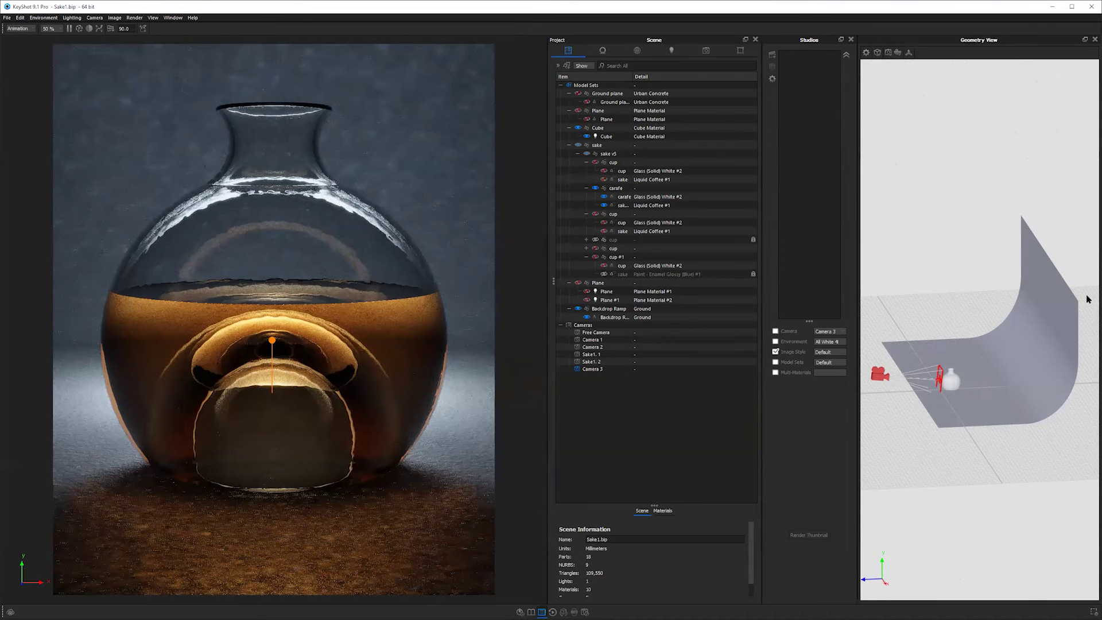
scroll(1042, 336, "up", 6)
scroll(980, 330, "up", 3)
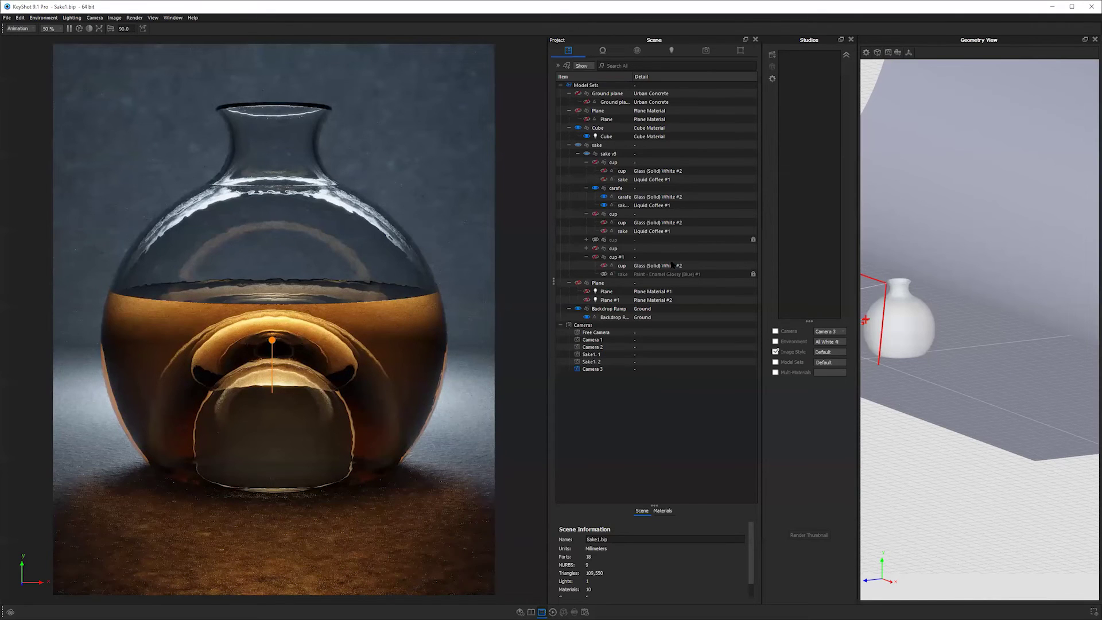
left_click(628, 161)
left_click(622, 144)
left_click(622, 137)
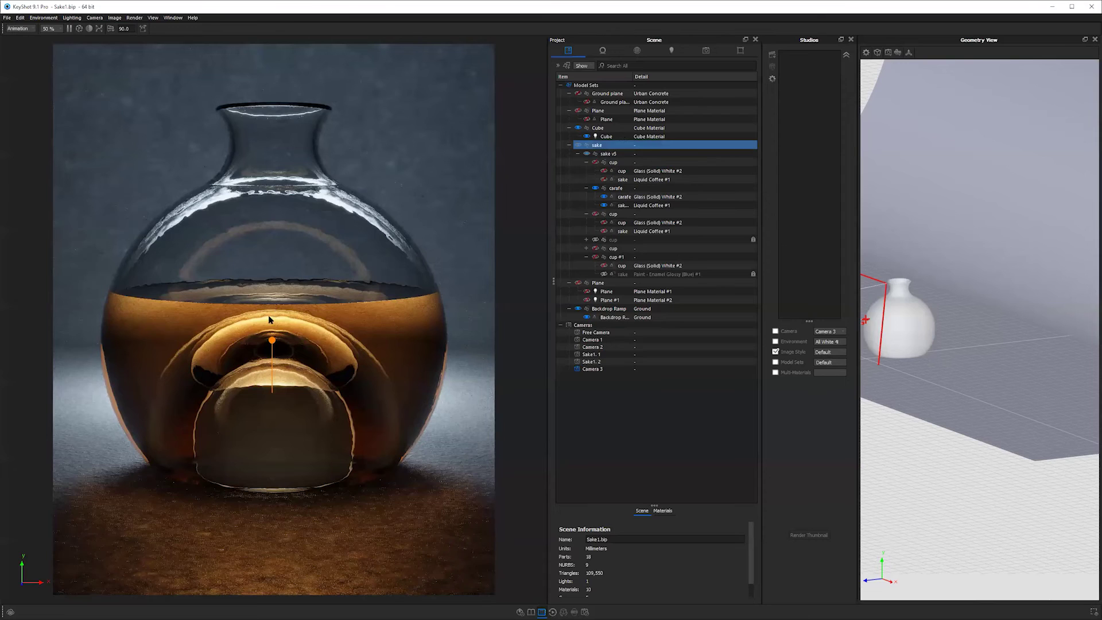
double_click(634, 137)
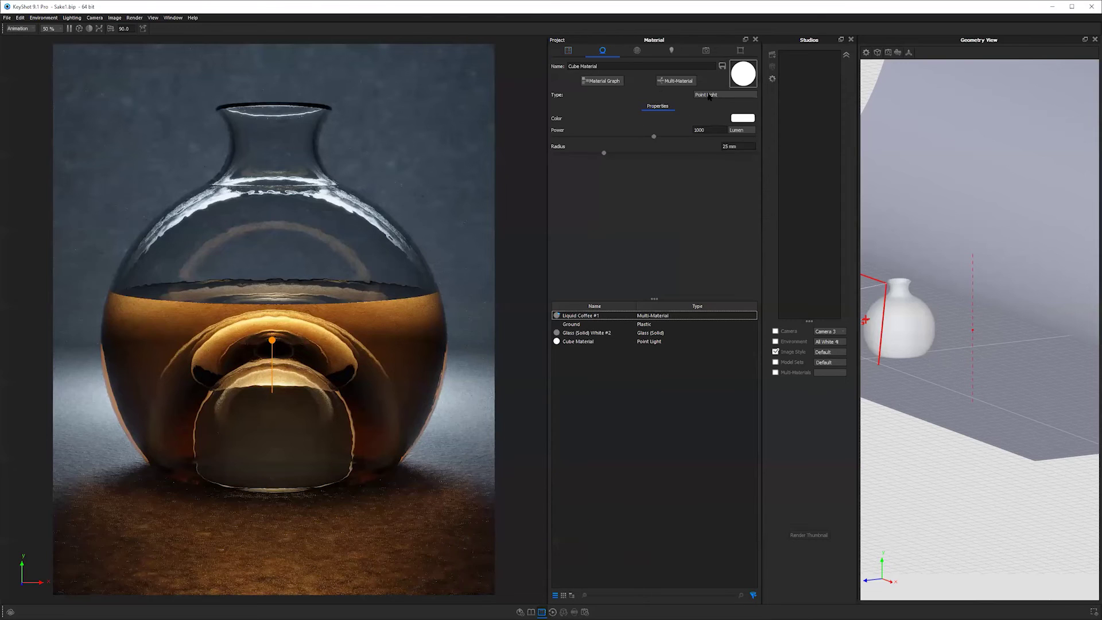
Step: Hide the Cube point light and show it again to compare the carafe's lighting
left_click(568, 50)
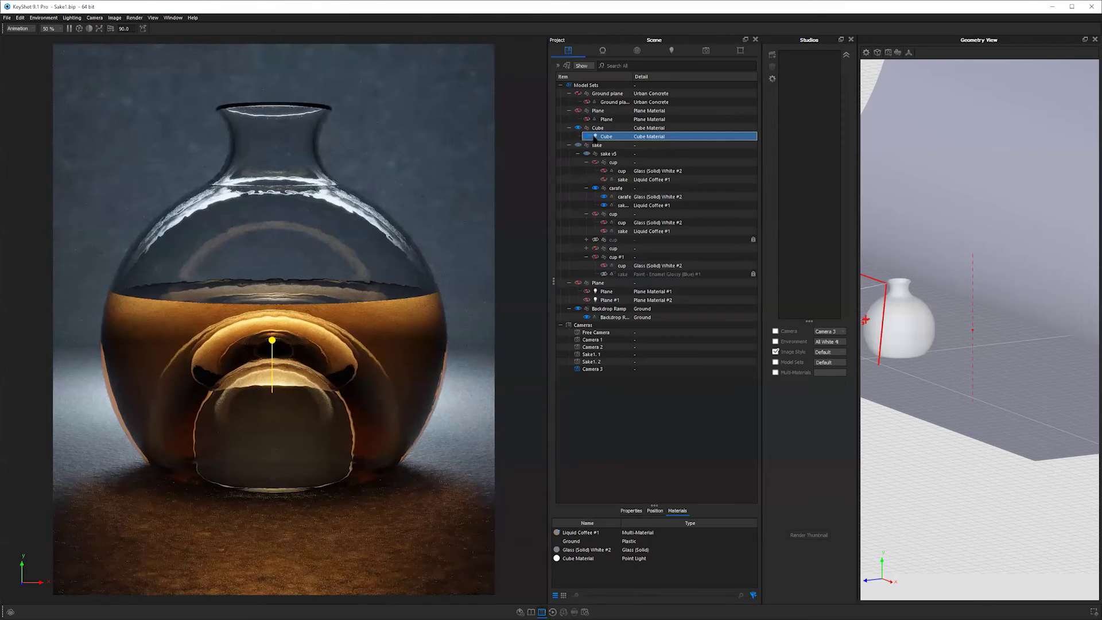
left_click(586, 137)
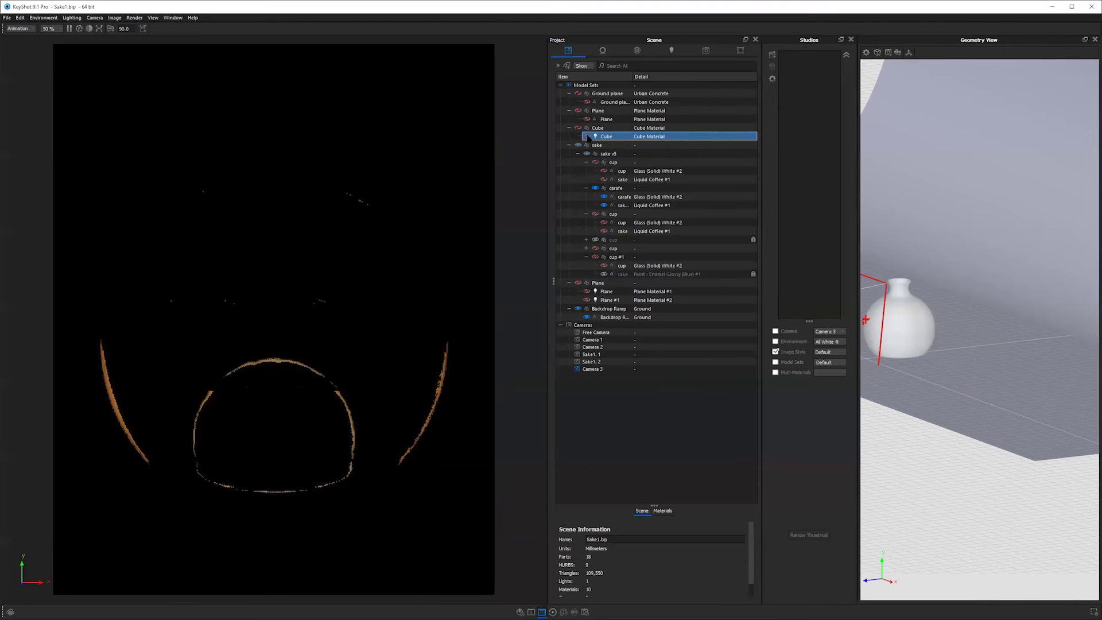
left_click(587, 137)
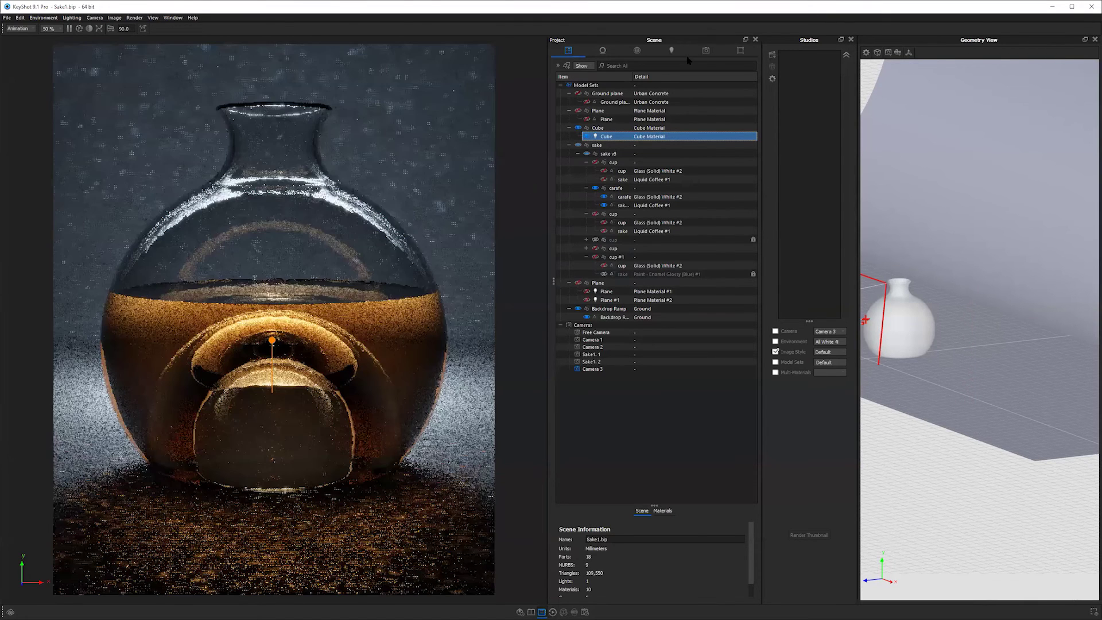
Step: Examine the point light's position behind the carafe from several angles with the Free Camera and return to Camera 3
left_click(706, 50)
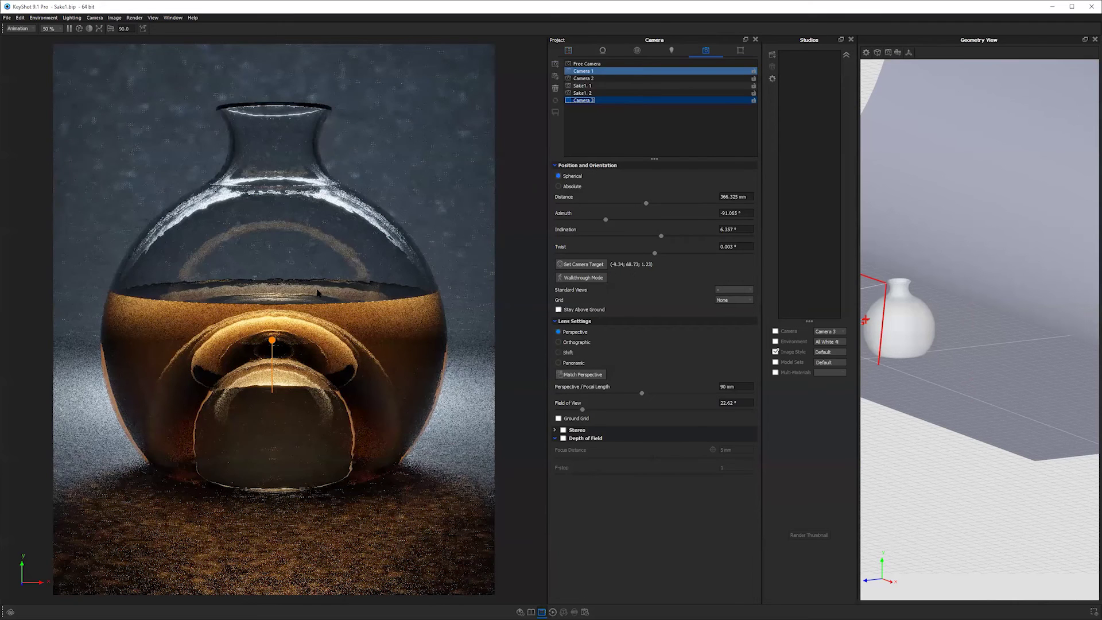
left_click_drag(228, 306, 192, 443)
left_click_drag(319, 417, 248, 590)
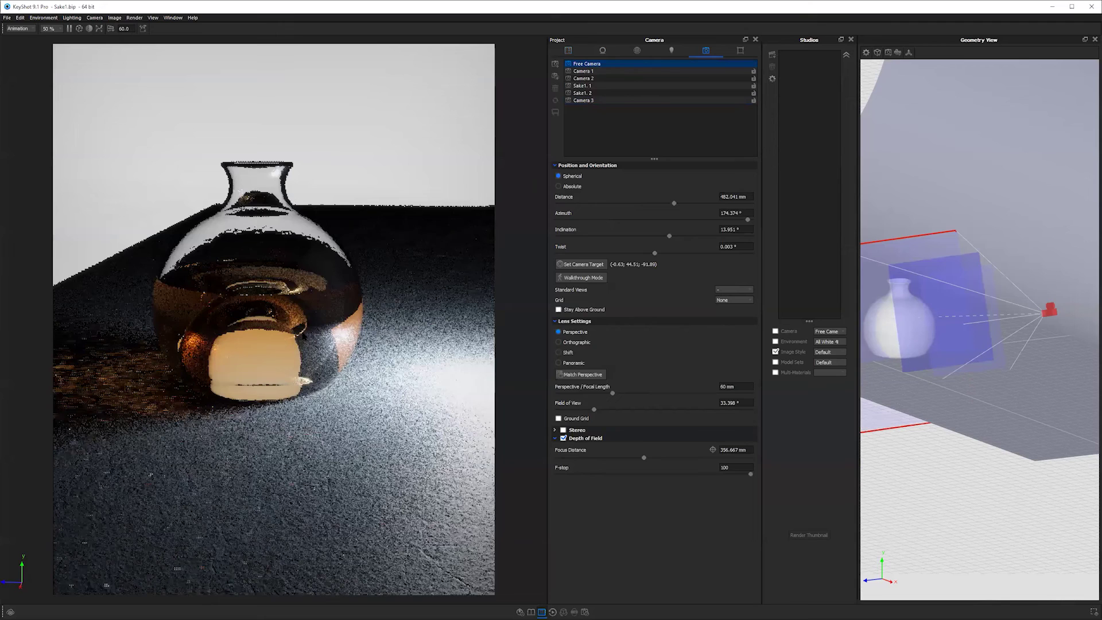
left_click_drag(303, 336, 411, 339)
left_click(404, 336)
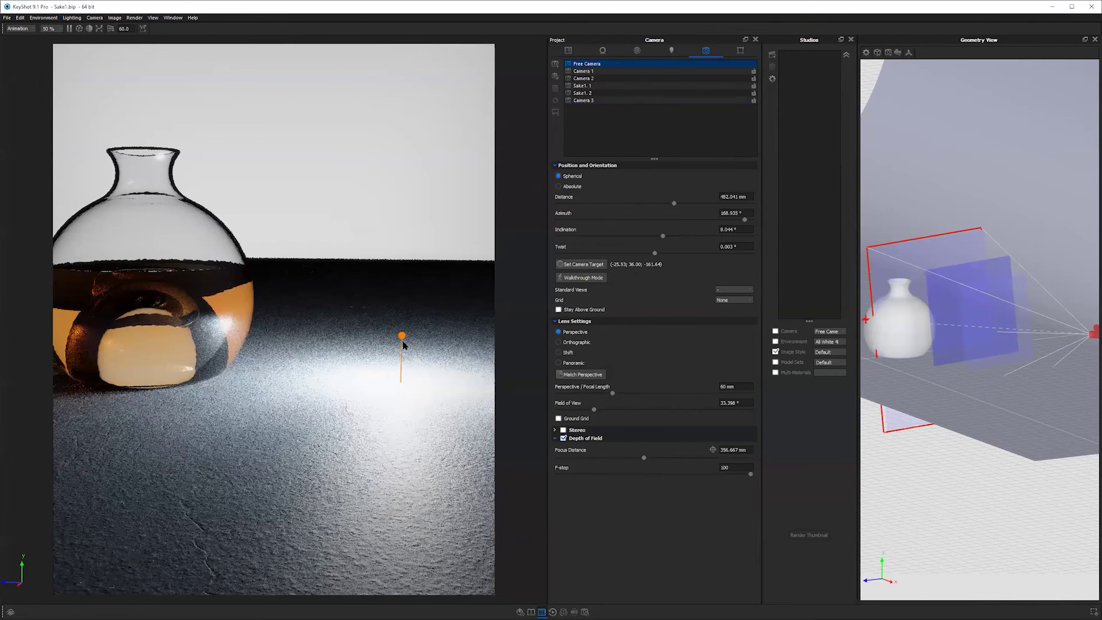
left_click_drag(454, 352, 230, 350)
middle_click_drag(231, 354, 369, 359)
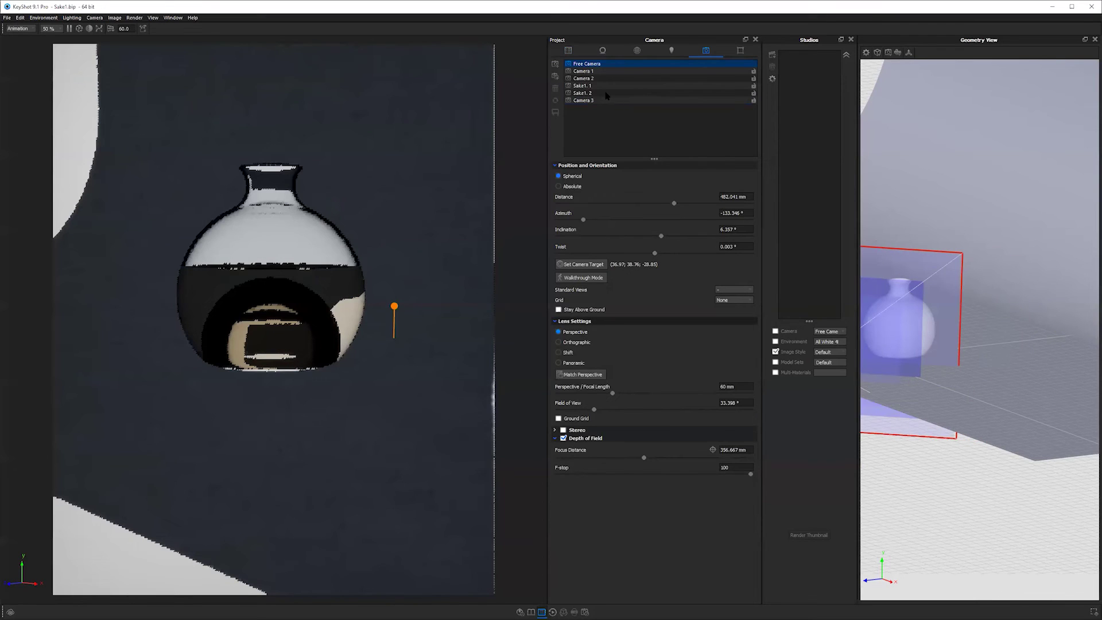
left_click(583, 100)
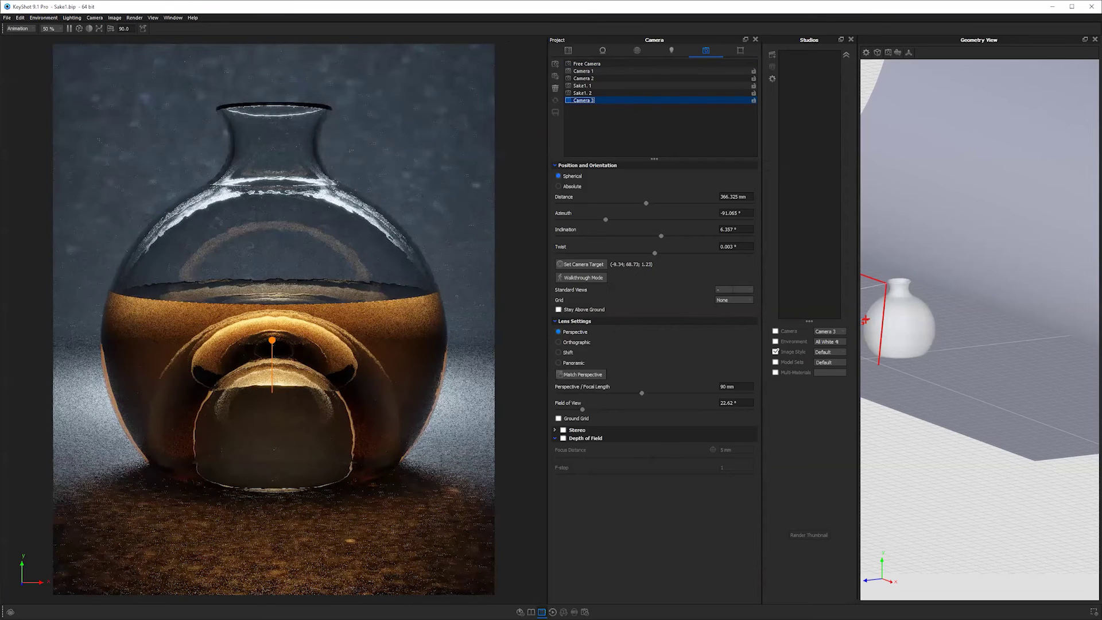
Step: Check the environment settings and hide the Cube point light behind the carafe
left_click(637, 50)
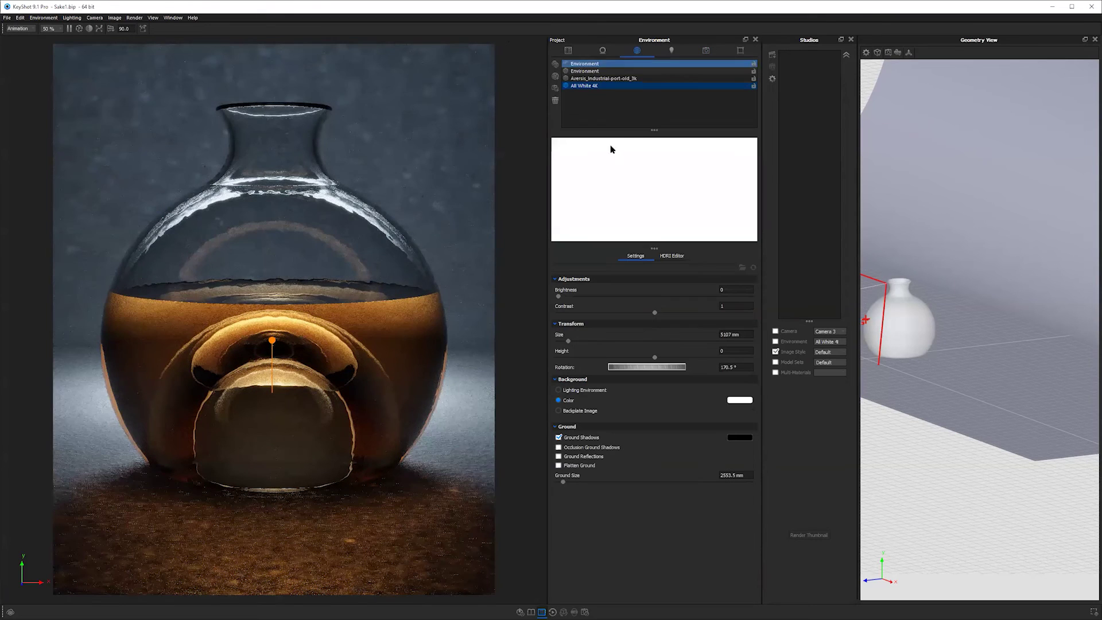
left_click(569, 52)
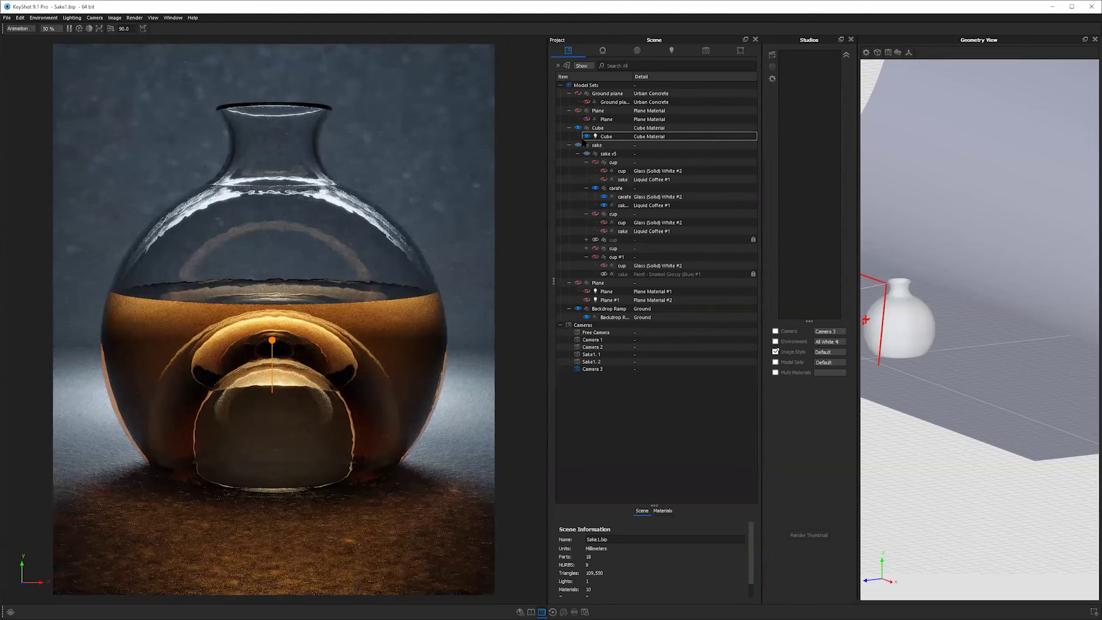
left_click(586, 136)
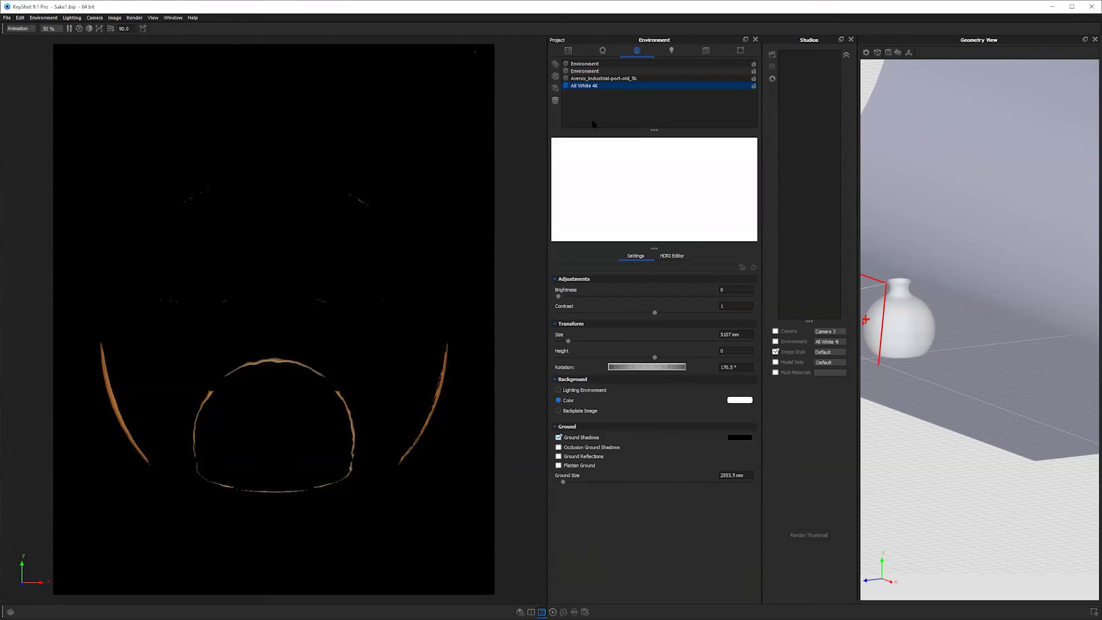
Step: Try a black background colour for the All White 4K environment and restore it to white
left_click(730, 289)
left_click(558, 400)
left_click(739, 400)
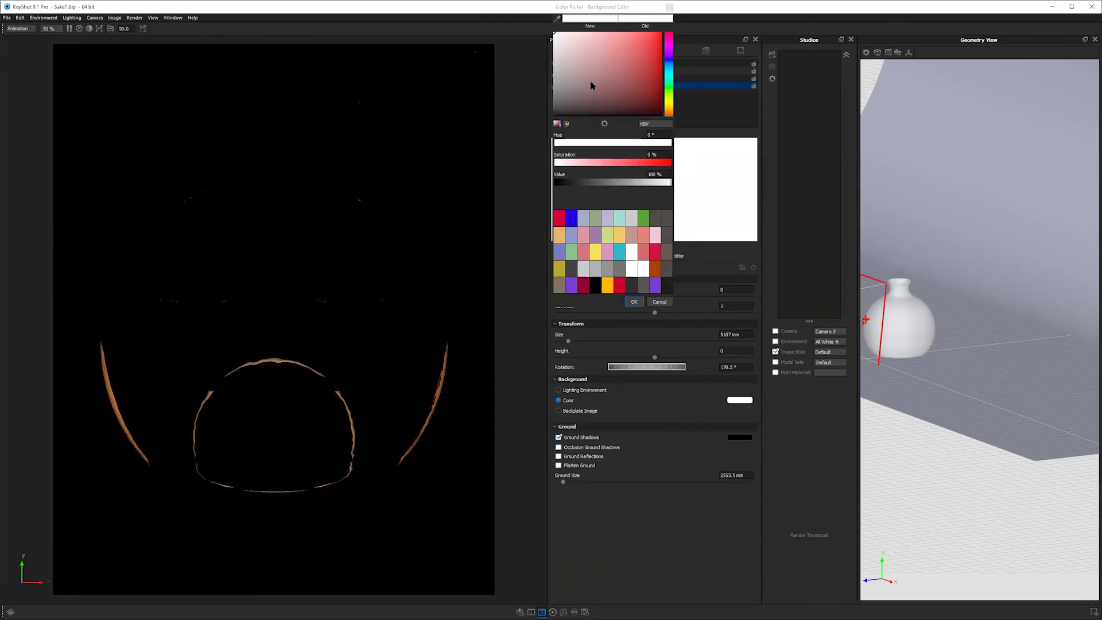
left_click_drag(593, 84, 555, 114)
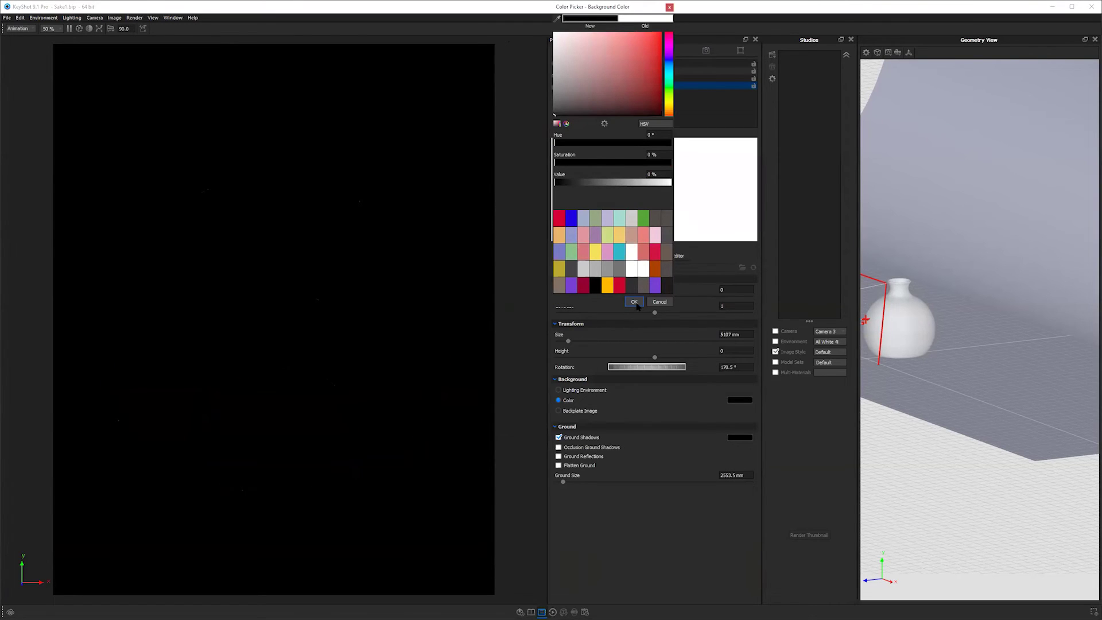
left_click(743, 401)
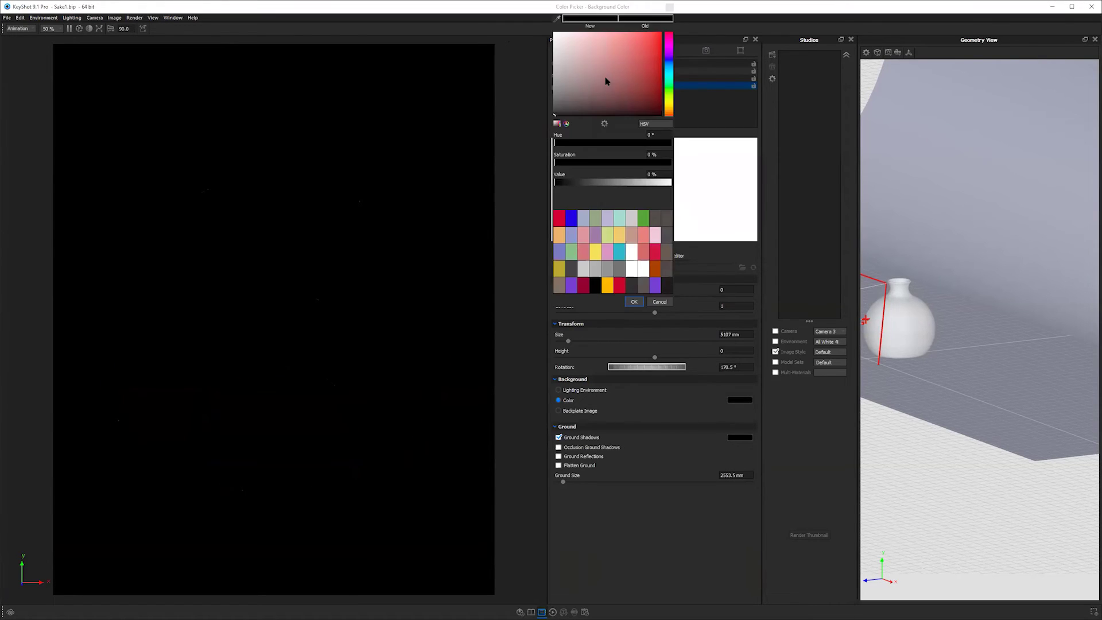
left_click(631, 268)
left_click(634, 301)
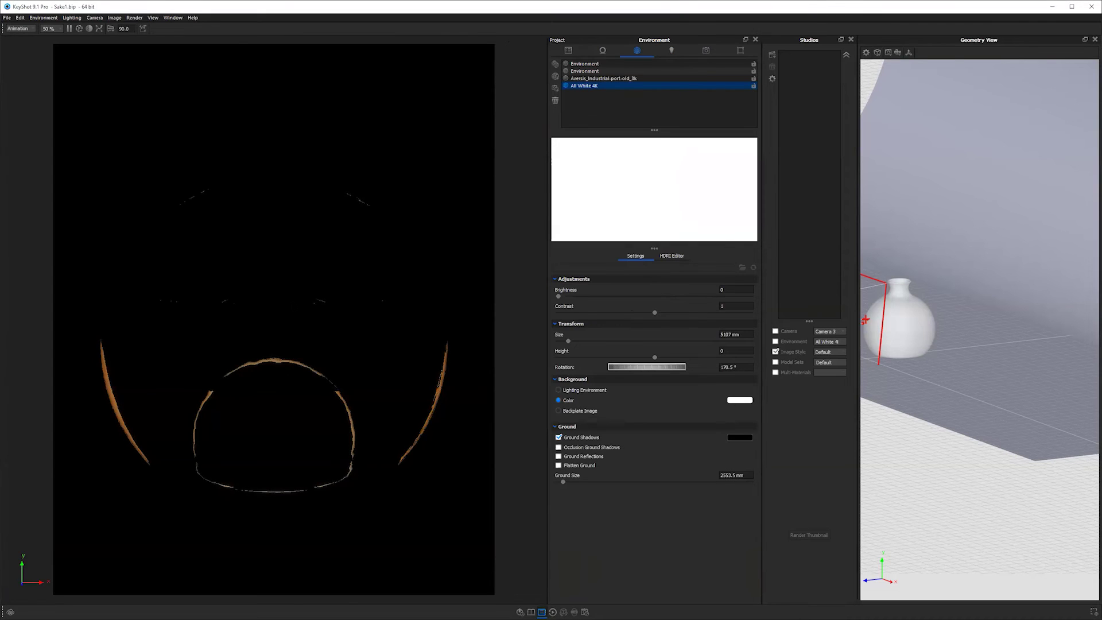
Step: Examine the carafe and backdrop ramp against the white background from farther away and return to Camera 3
left_click_drag(275, 339, 342, 214)
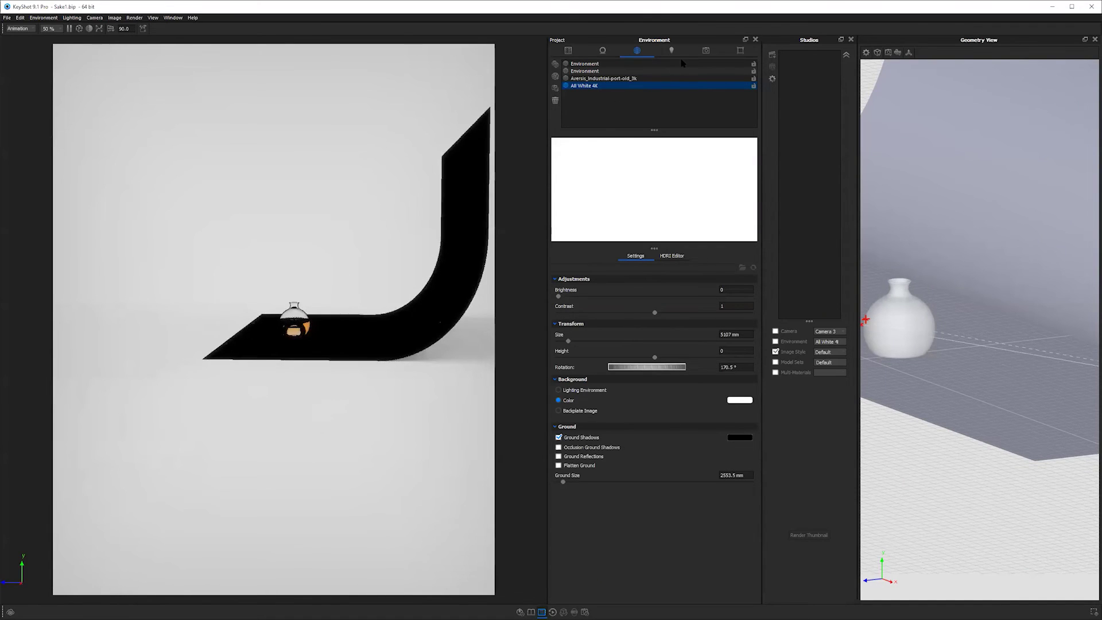
left_click(705, 51)
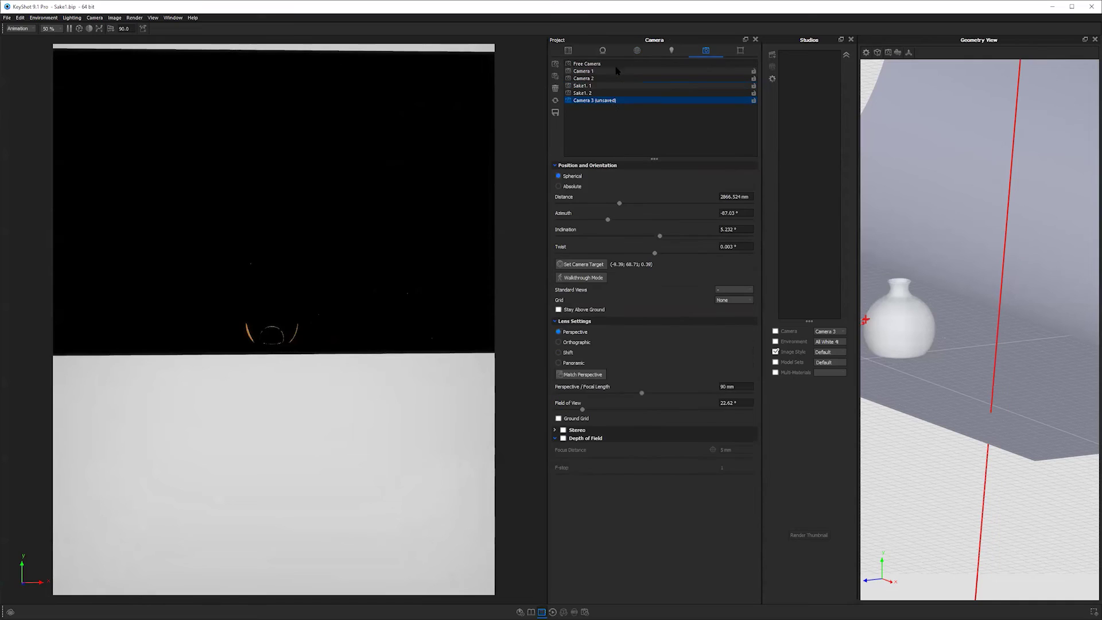
double_click(597, 100)
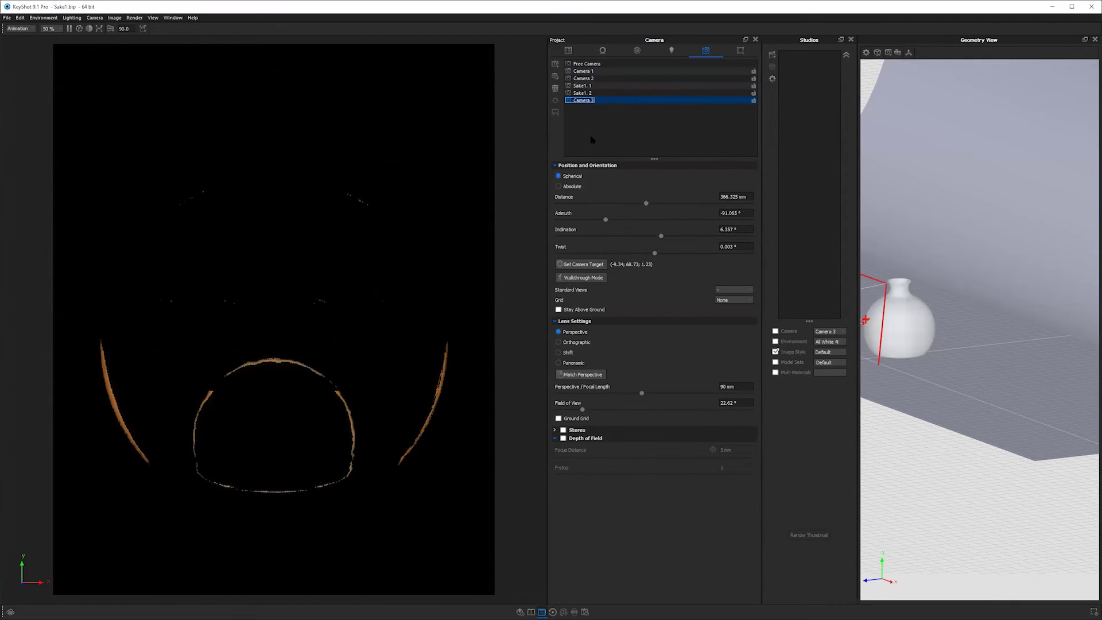
Step: Show the Cube point light again and open cologne2.bip from the Cologne folder on the Desktop
left_click(568, 50)
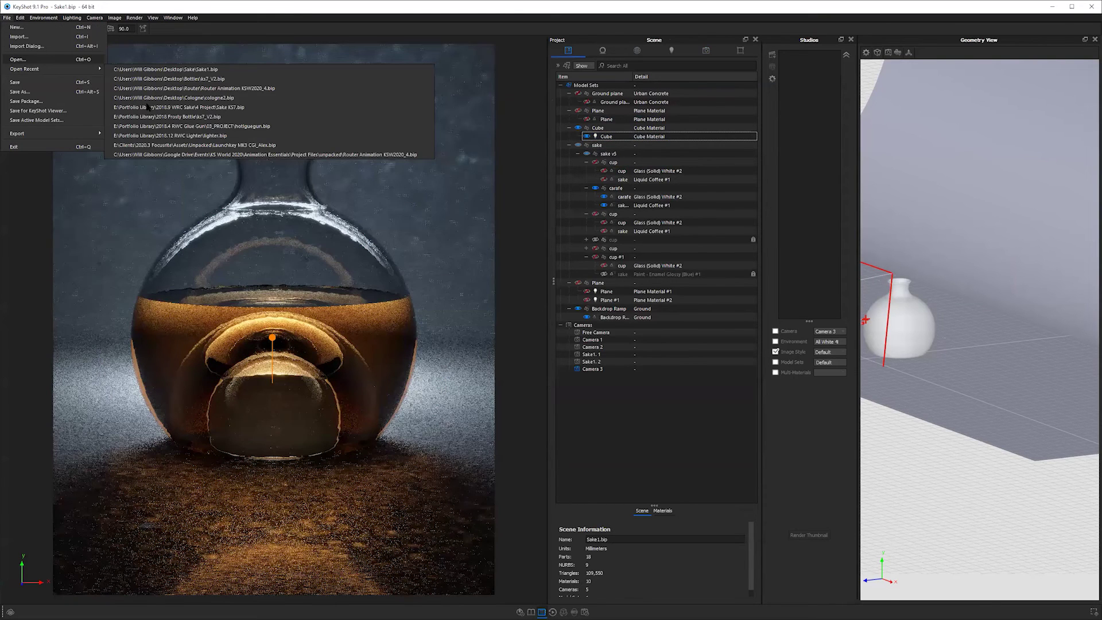
key("ctrl+o")
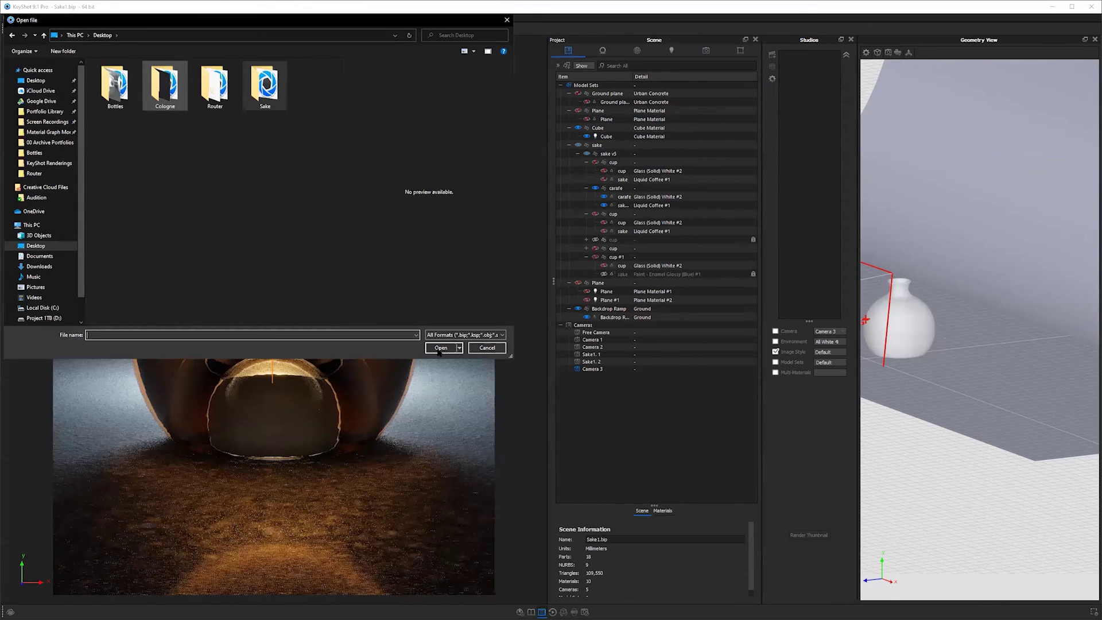
left_click(440, 348)
double_click(118, 84)
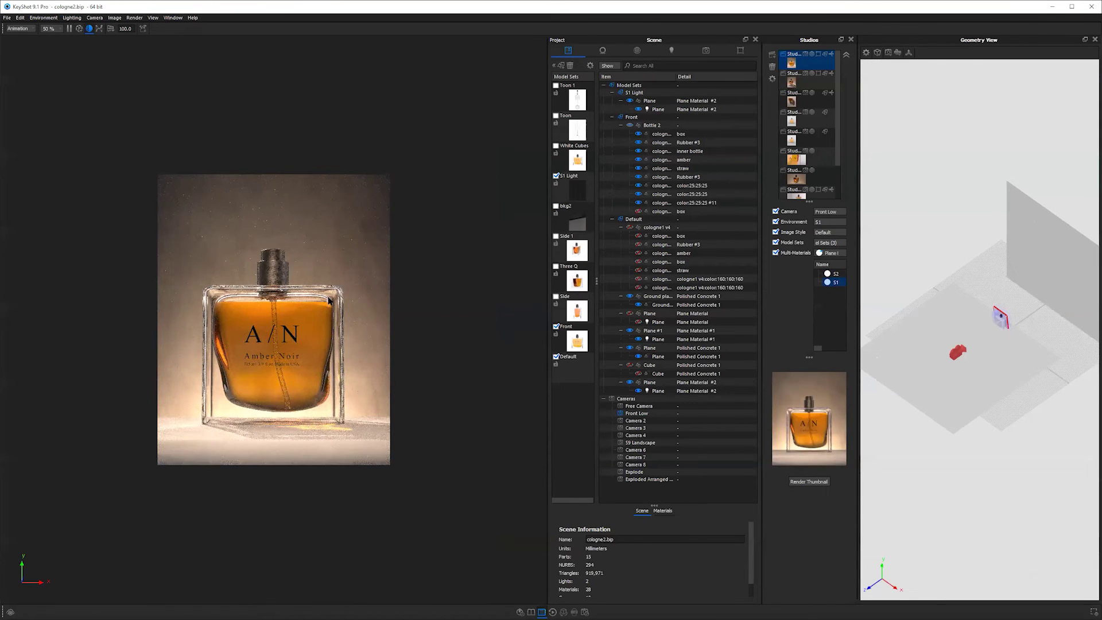
Step: Reduce the S1 environment's brightness to 0 to compare the bottle's lighting and restore it to 1
left_click(637, 51)
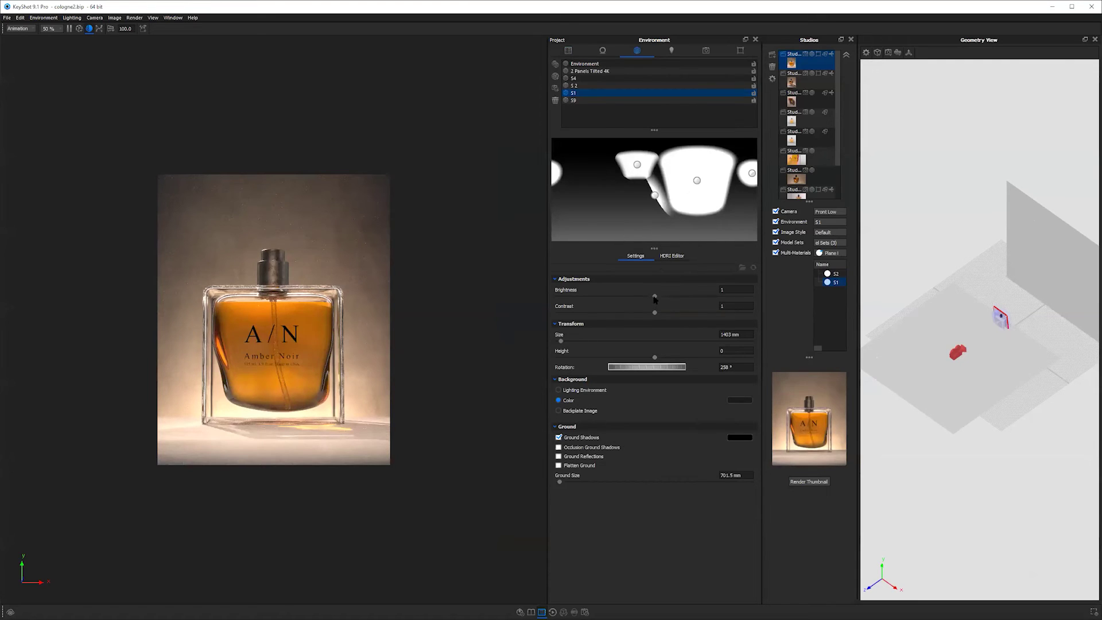
left_click_drag(654, 296, 503, 292)
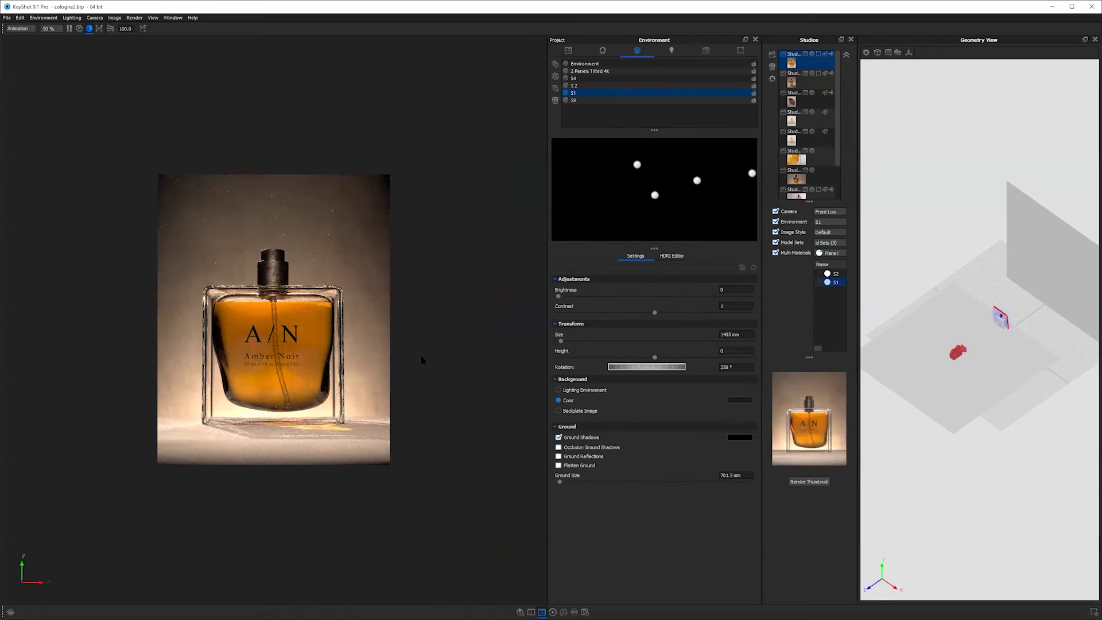
double_click(732, 290)
type("1")
key("Return")
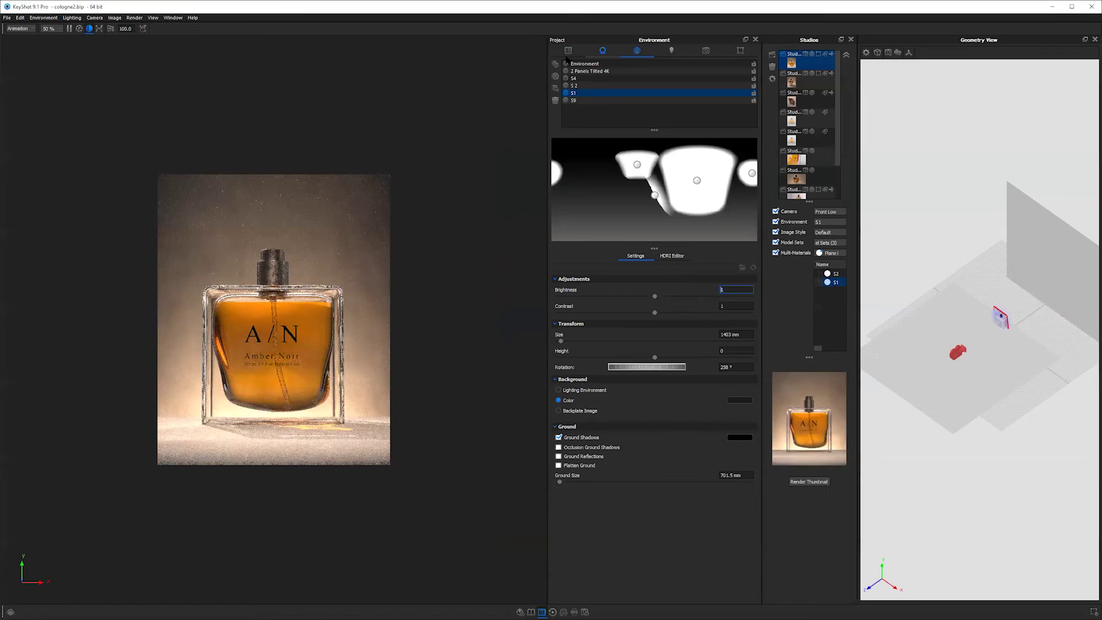
Step: Locate the S1 Light plane in the scene and examine how the lights are arranged around the cologne bottle
left_click(568, 51)
left_click(641, 101)
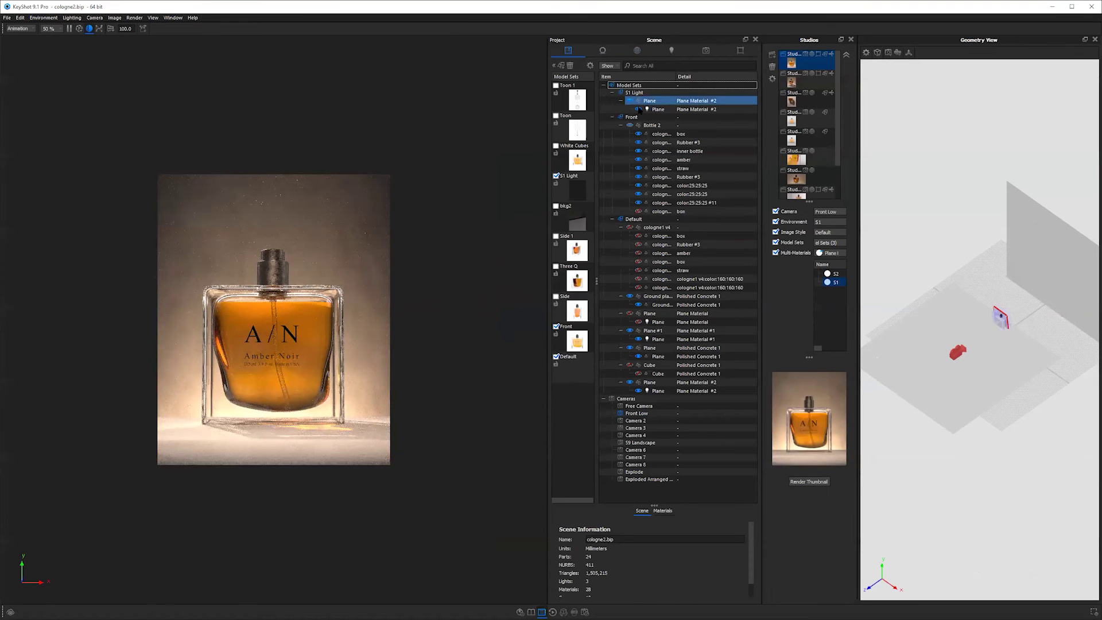
left_click(639, 109)
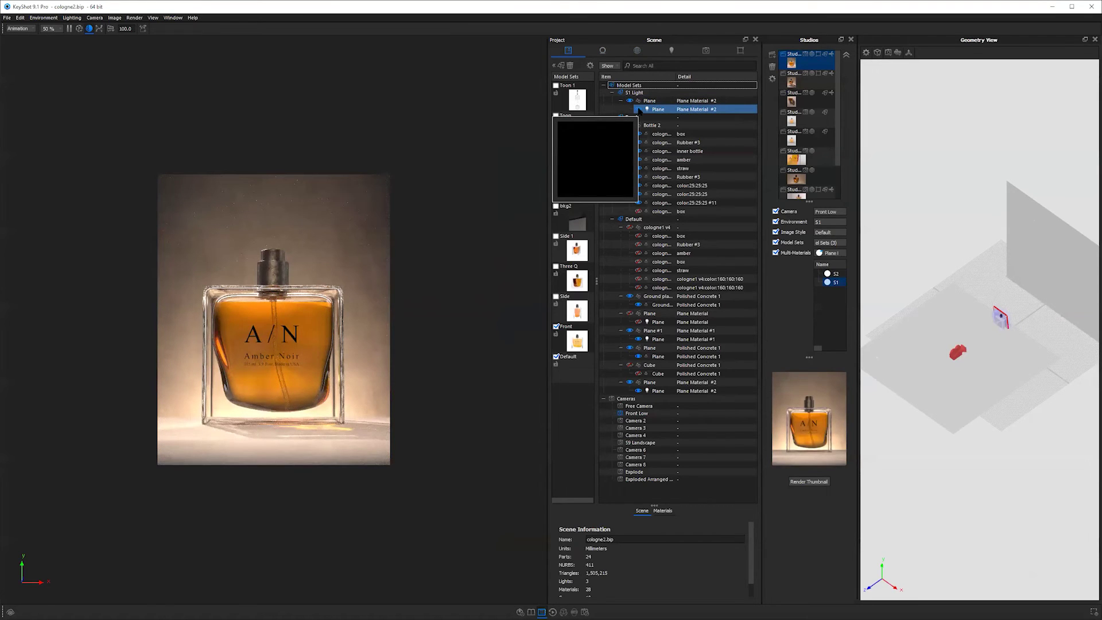
key("Down")
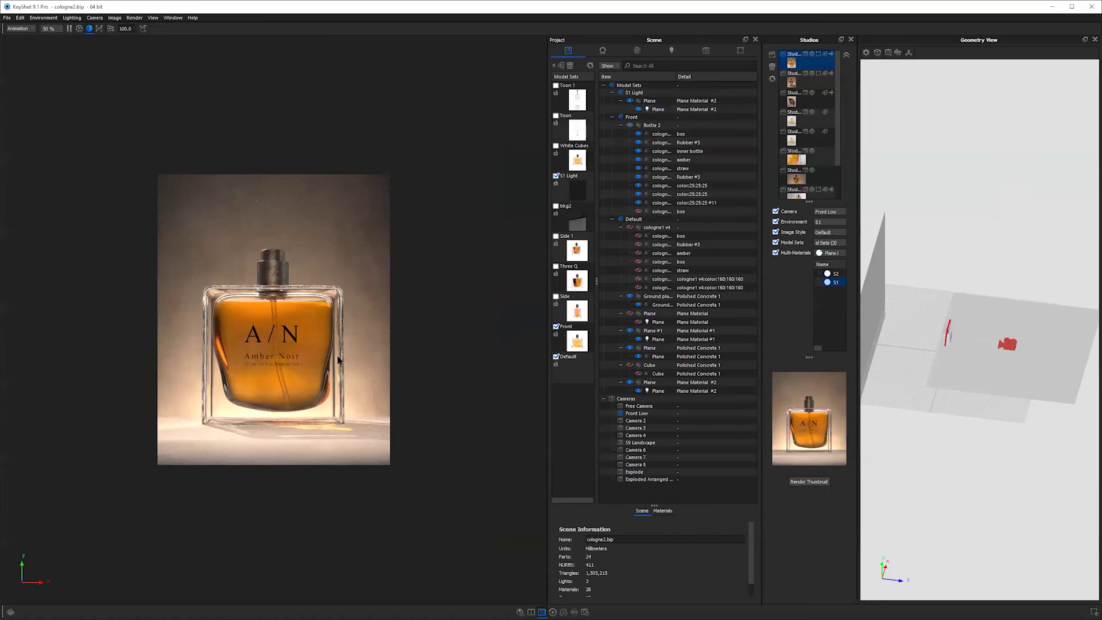
left_click(324, 355)
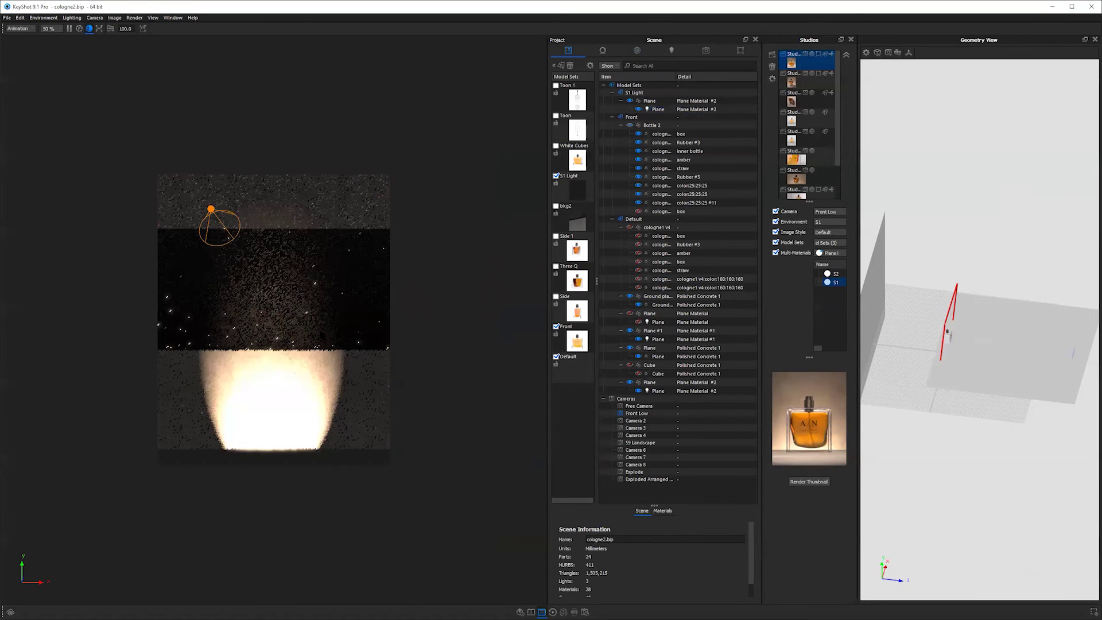
left_click(285, 397)
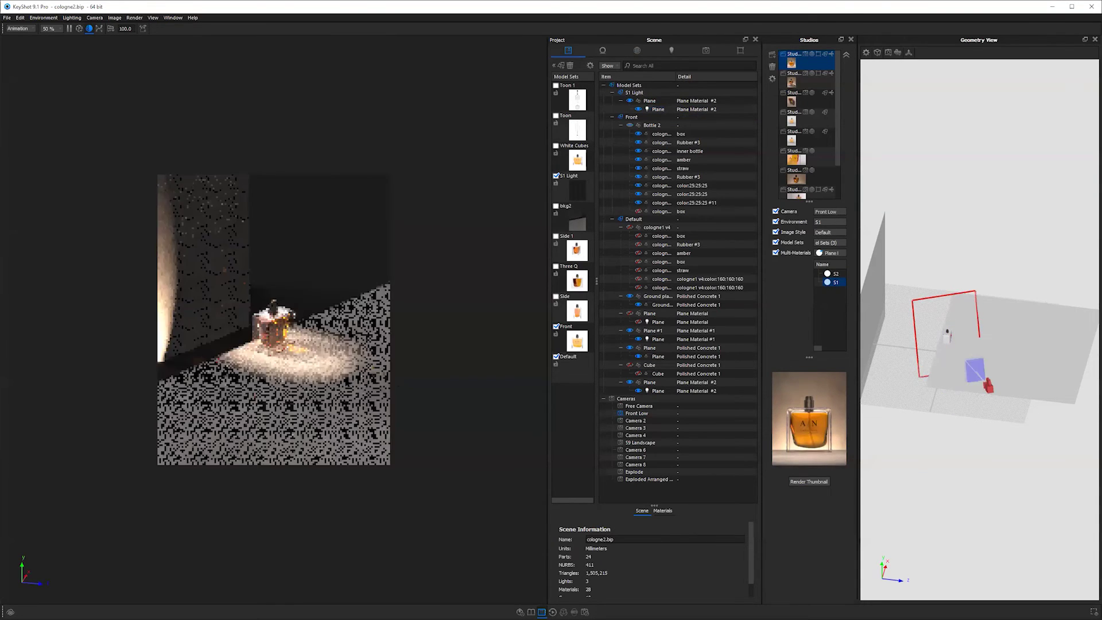
left_click(342, 381)
left_click(339, 348)
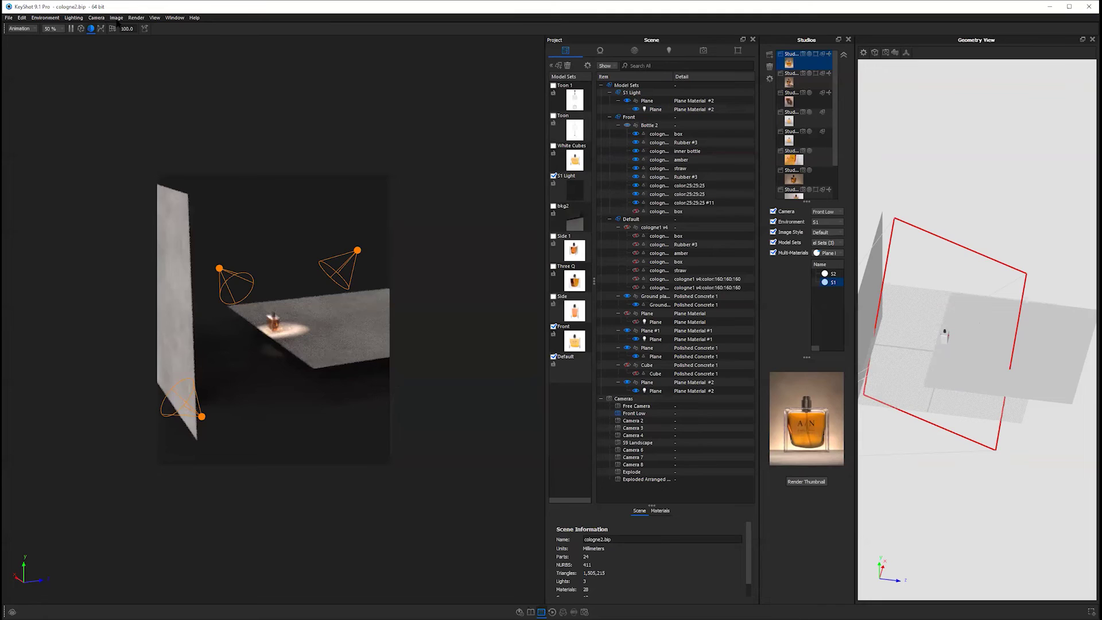
Step: Unlock the image resolution and examine the spotlights aimed at the bottle and backdrop from several angles and distances
left_click(116, 18)
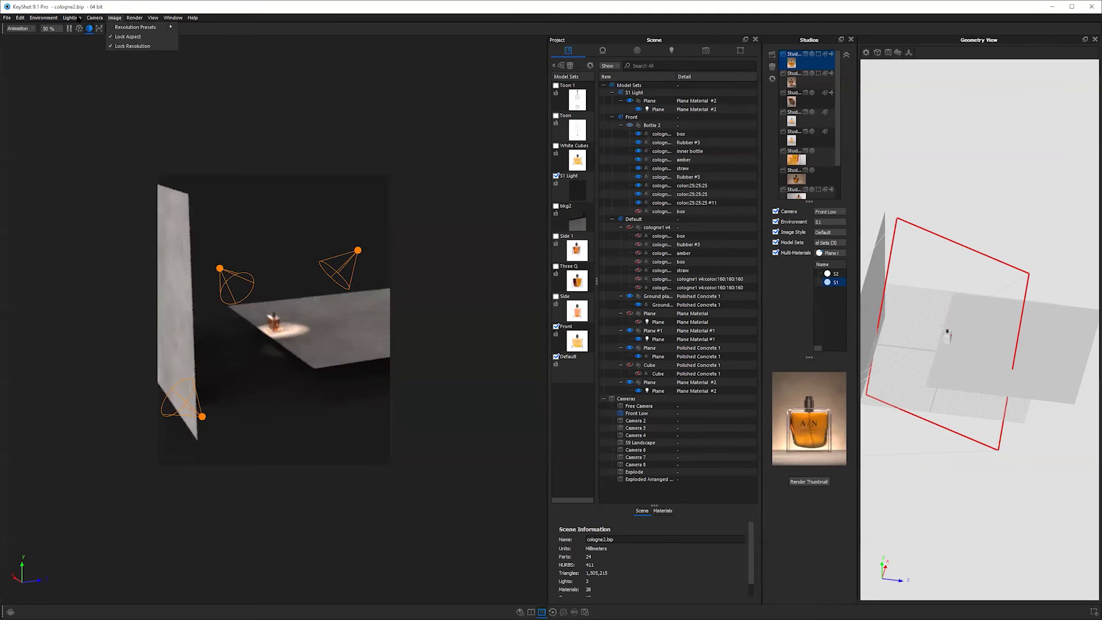
left_click(119, 46)
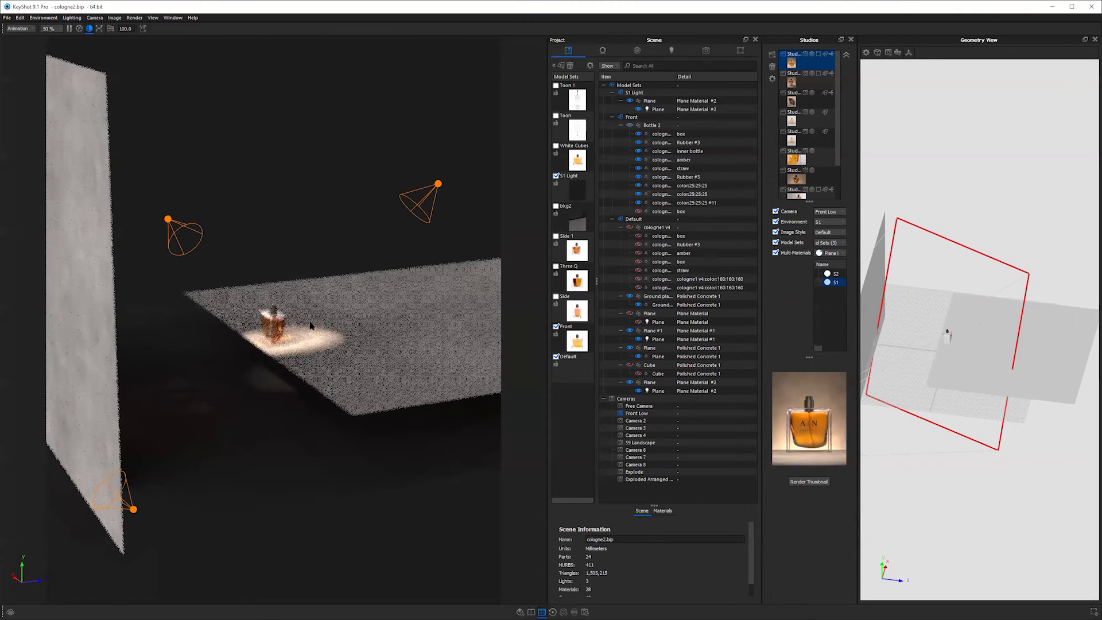
left_click_drag(376, 350, 305, 411)
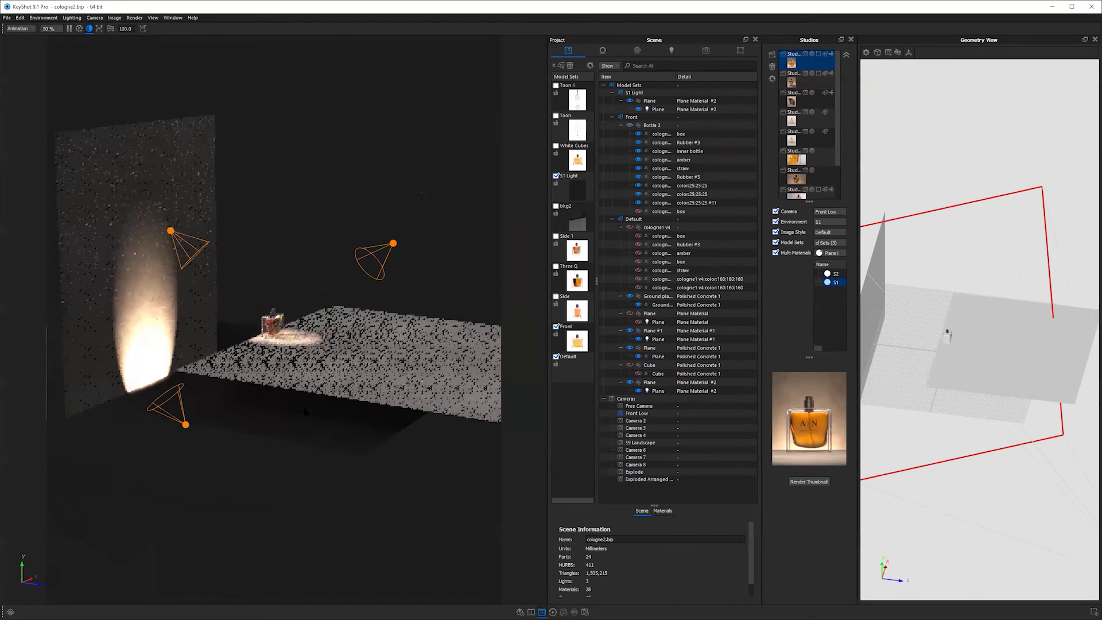
scroll(364, 384, "up", 5)
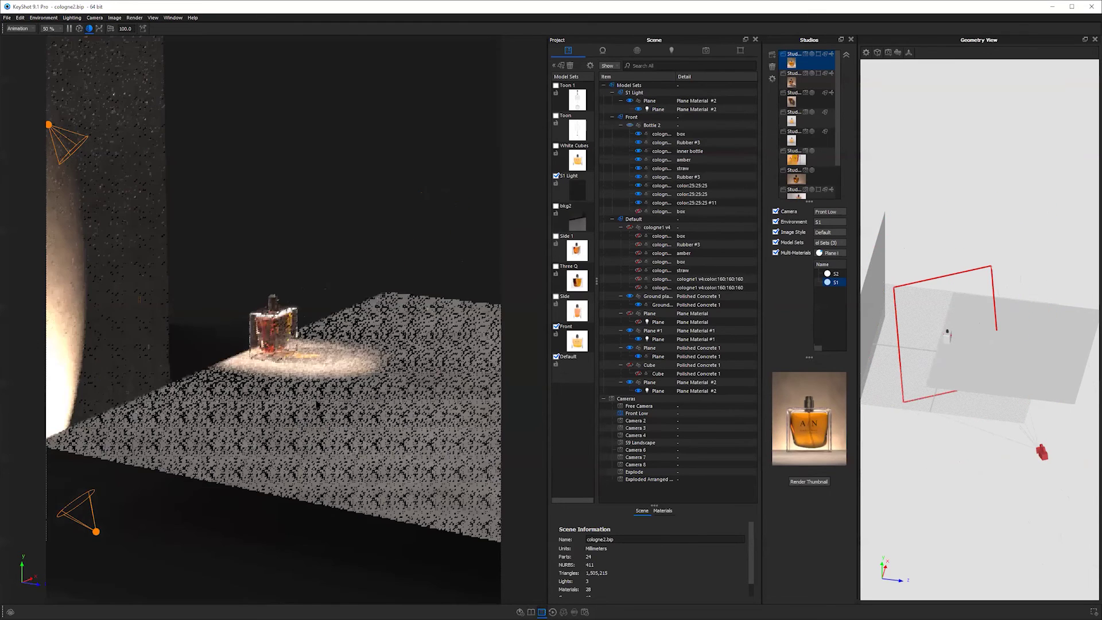
scroll(316, 404, "up", 5)
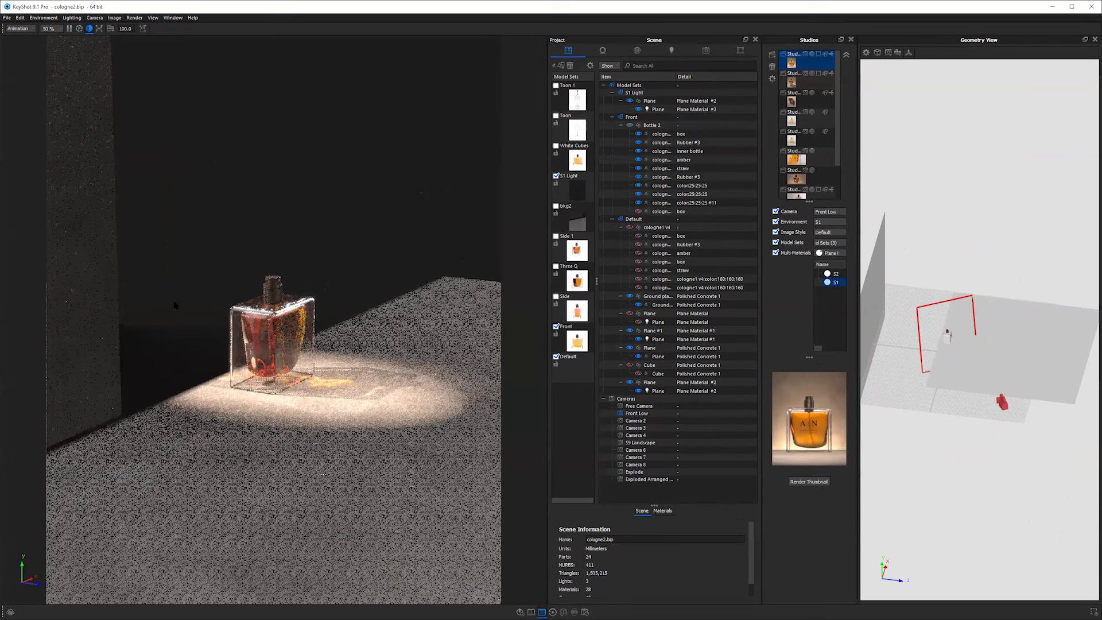
scroll(165, 321, "down", 10)
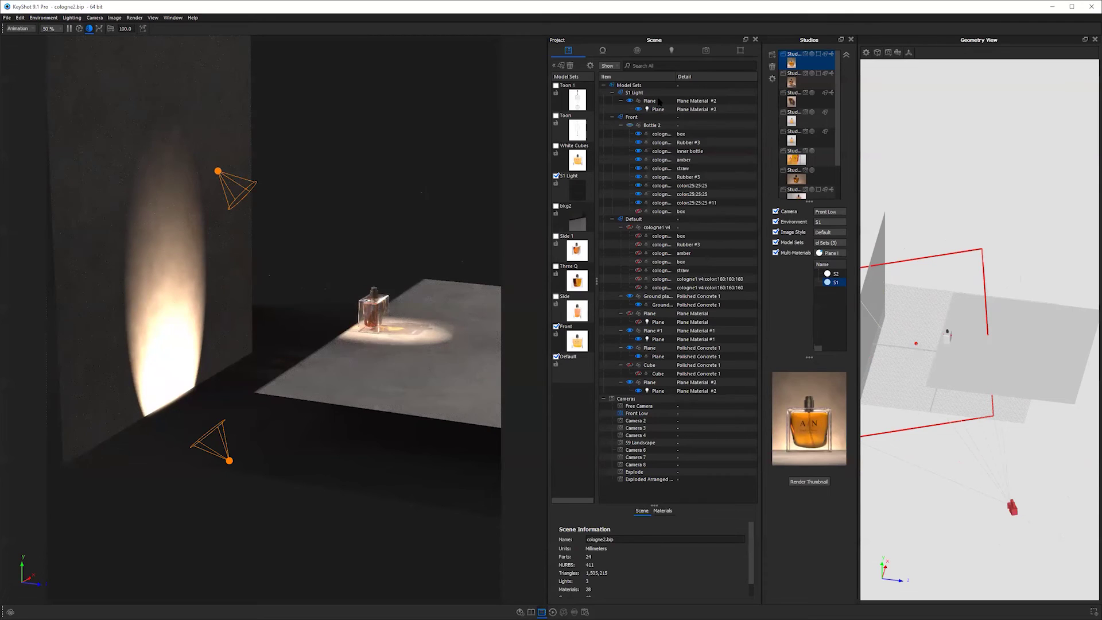
Step: Return to the Front Low camera view of the cologne bottle
left_click(798, 59)
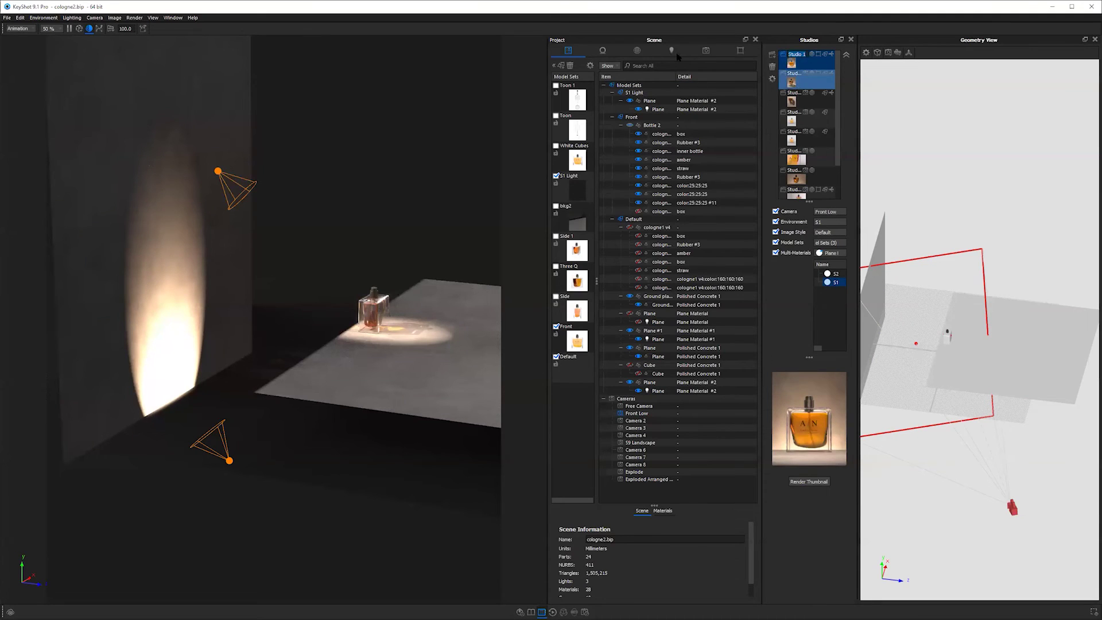
left_click(705, 51)
double_click(597, 79)
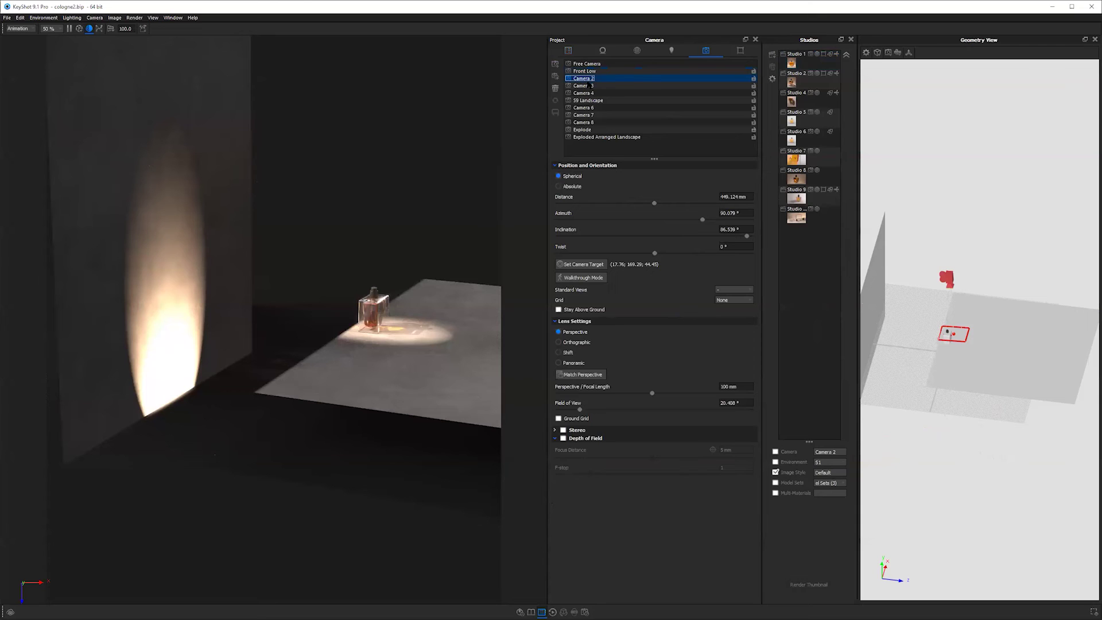
key("Up")
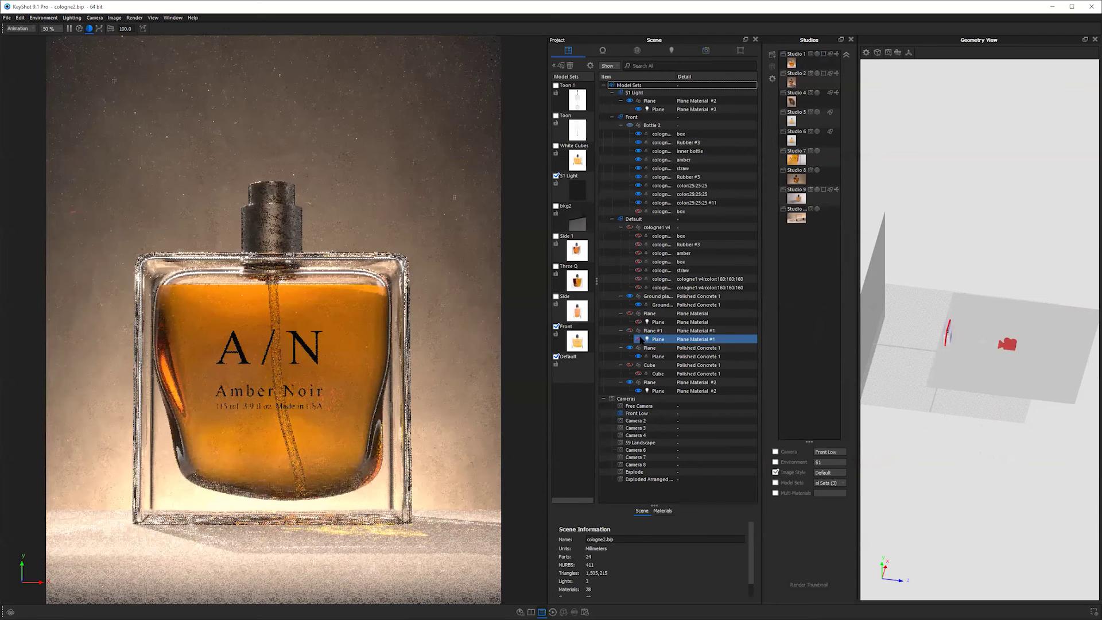
Step: Toggle the visibility of the Plane #1 light to compare the backdrop and bottle lighting, leaving it hidden
left_click(639, 339)
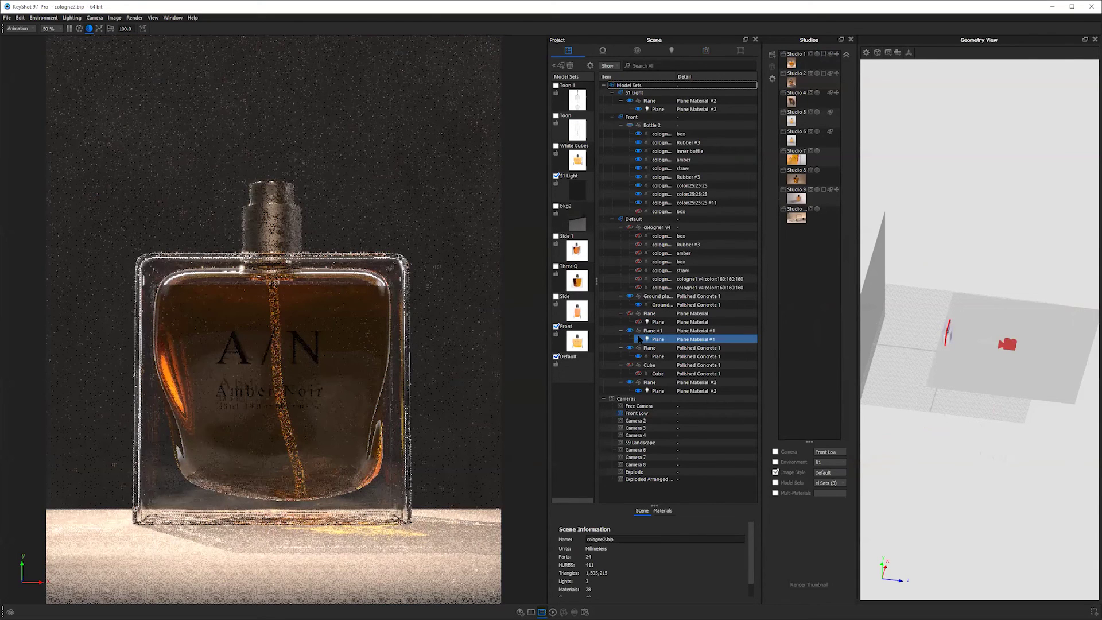
left_click(639, 340)
left_click(639, 339)
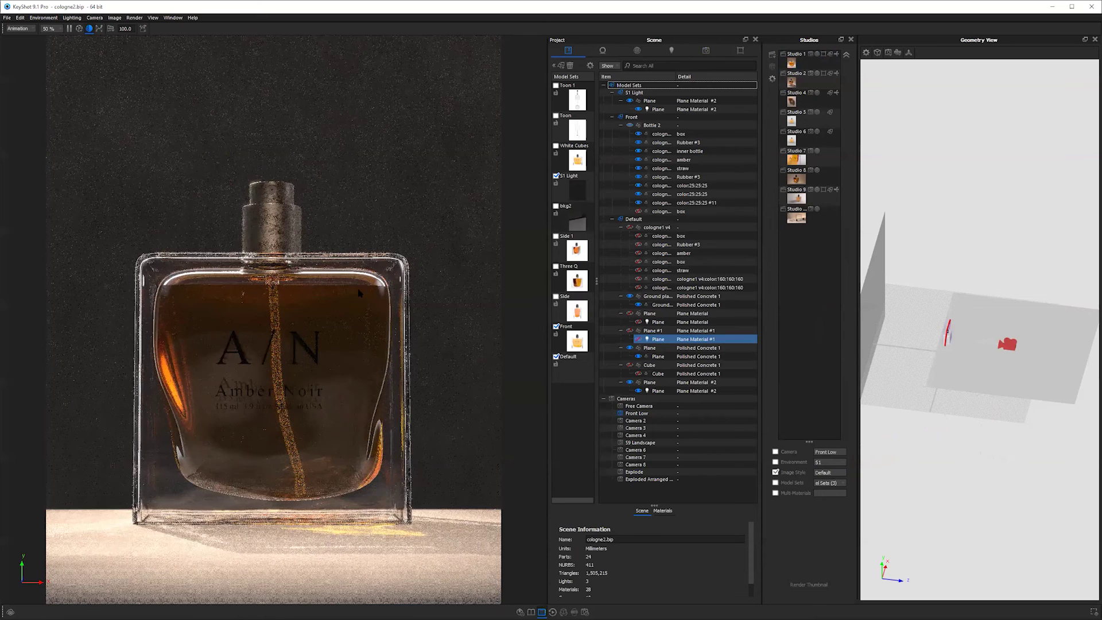
key("Escape")
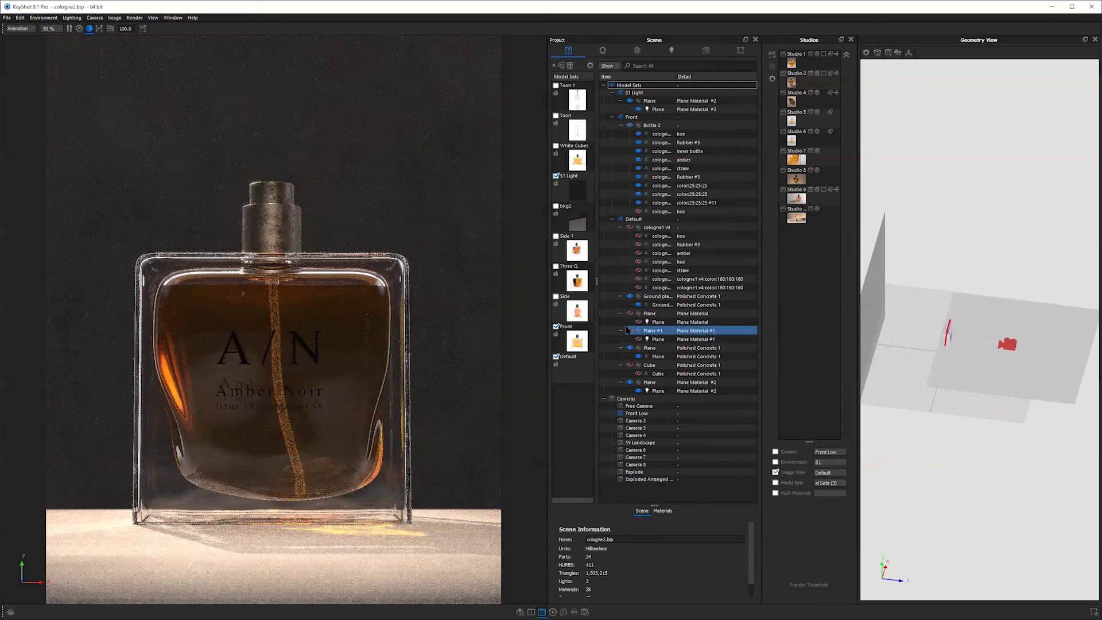
left_click(641, 339)
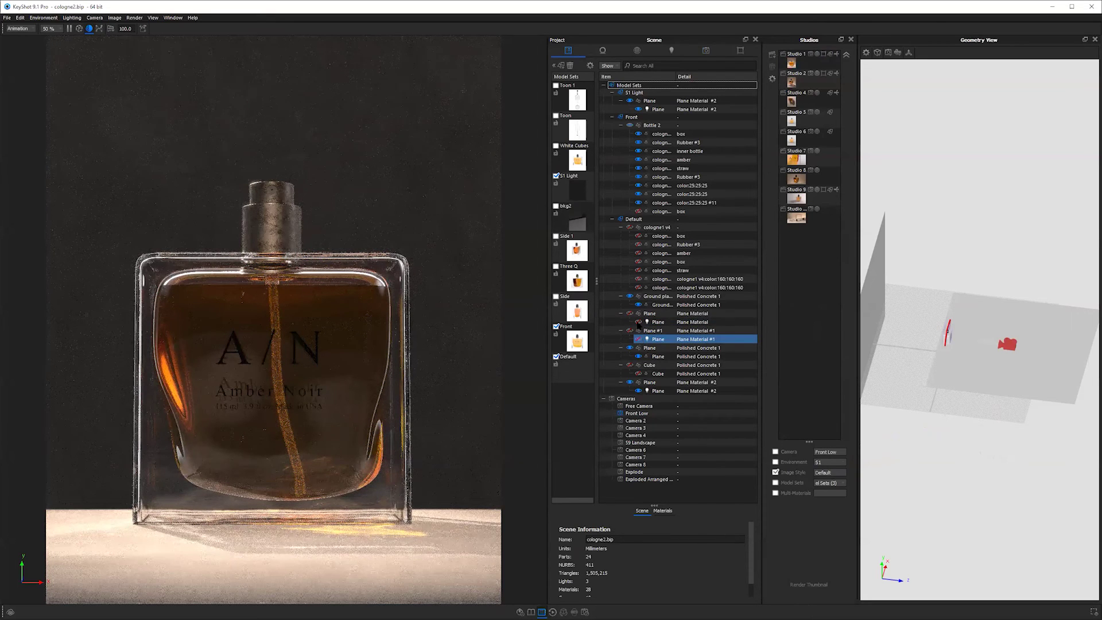
Step: Toggle the Plane and Plane #1 lights to compare their effect on the bottle and backdrop, leaving only Plane #1 visible of the two
left_click(637, 323)
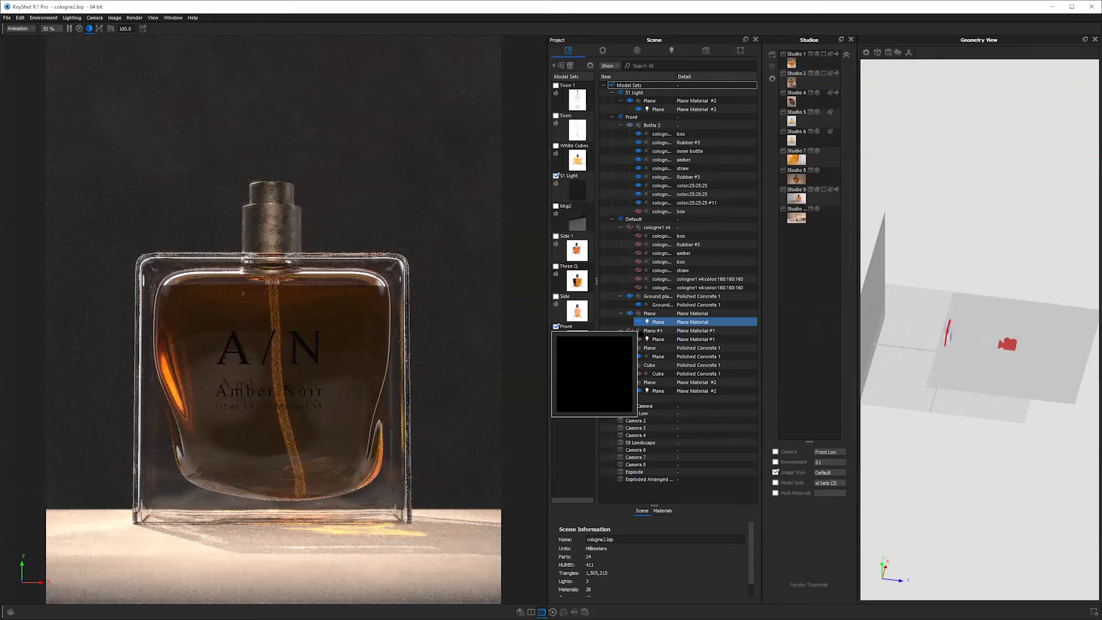
left_click(641, 340)
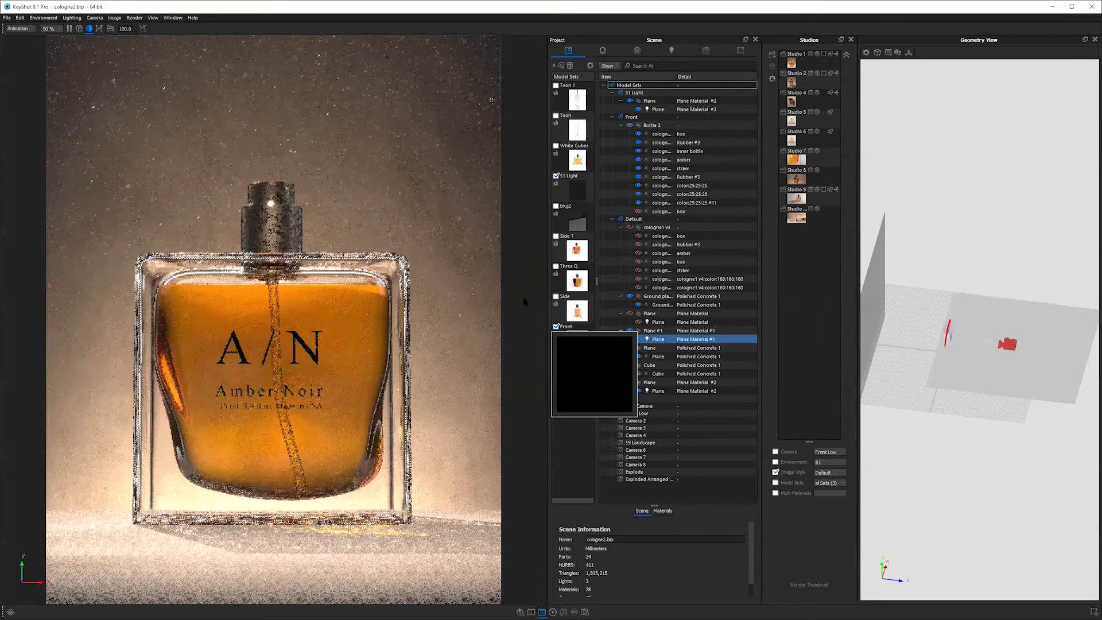
left_click(357, 271)
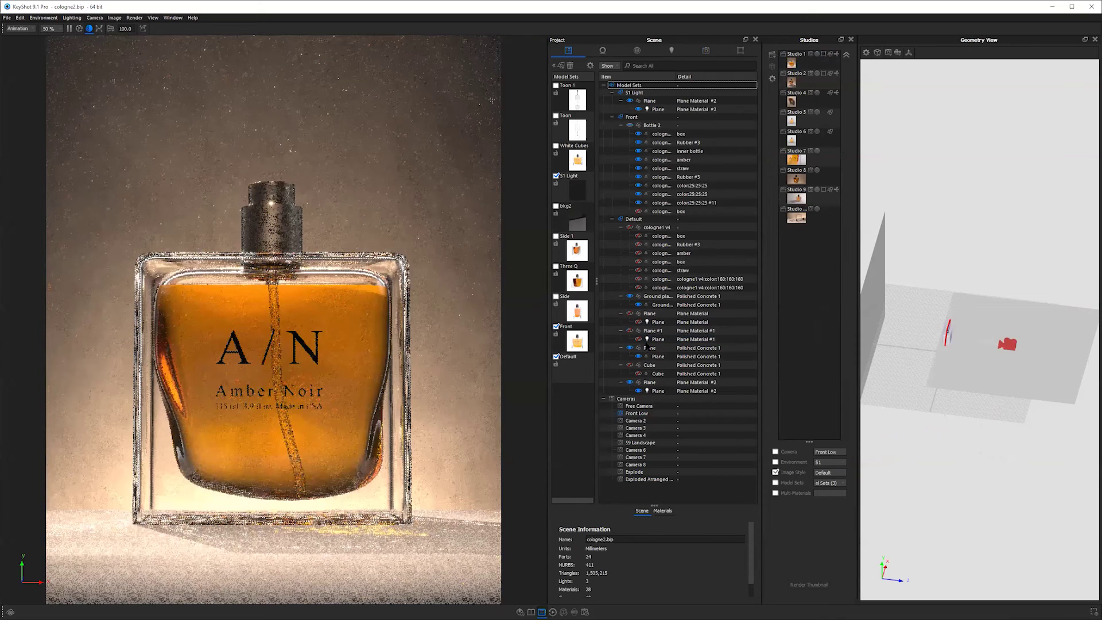
left_click(645, 339)
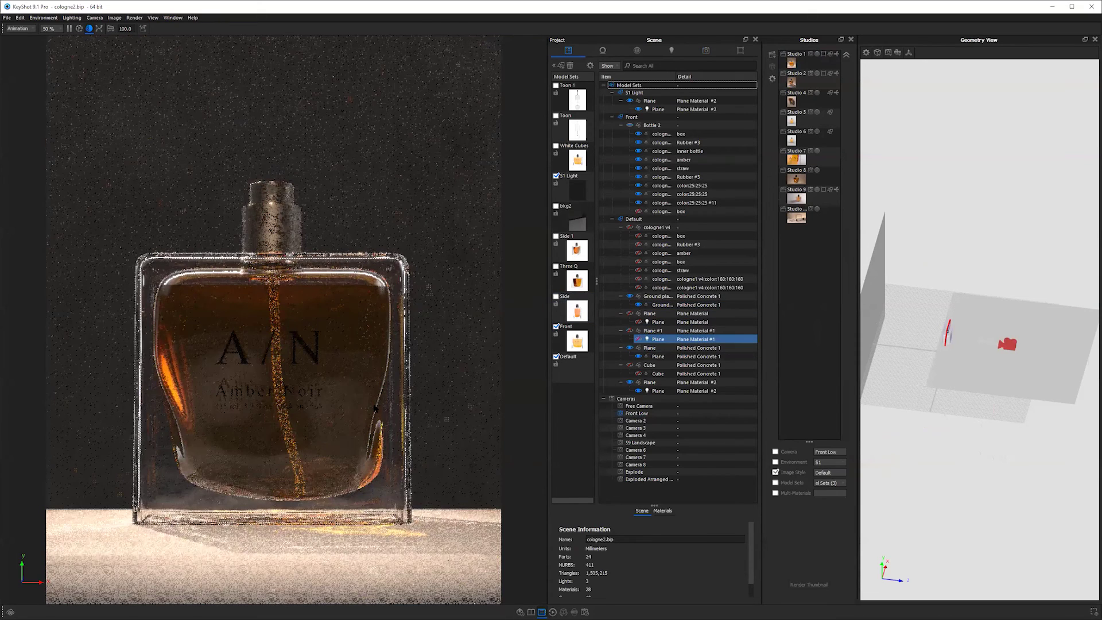
left_click(375, 408)
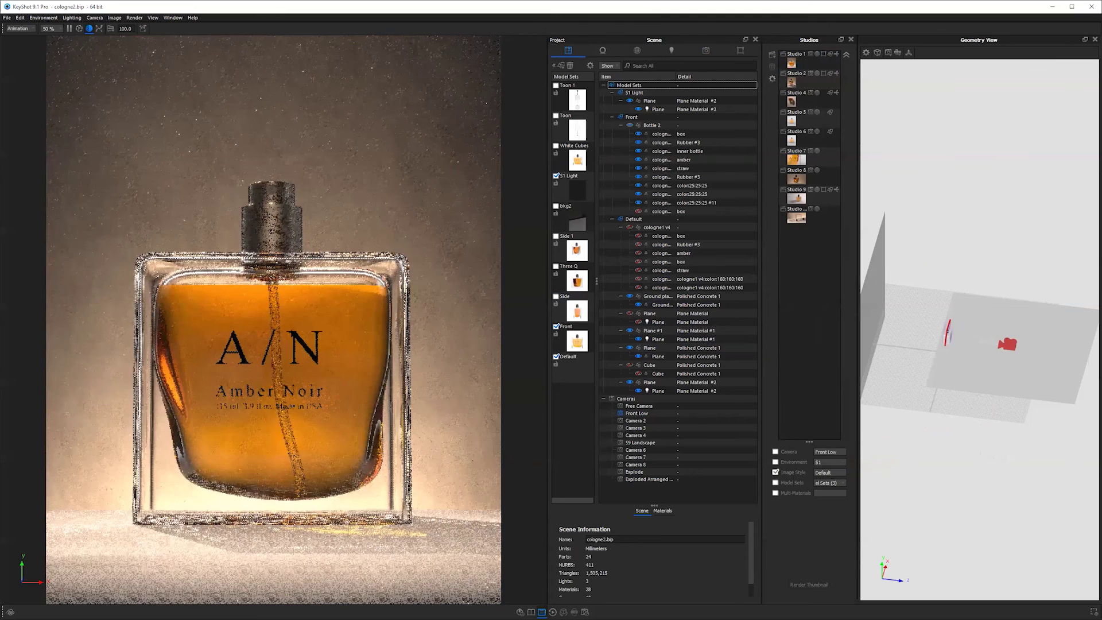
Step: Toggle the Plane Material #2 light in the Default model set to compare the ground lighting, leaving it visible
left_click(638, 348)
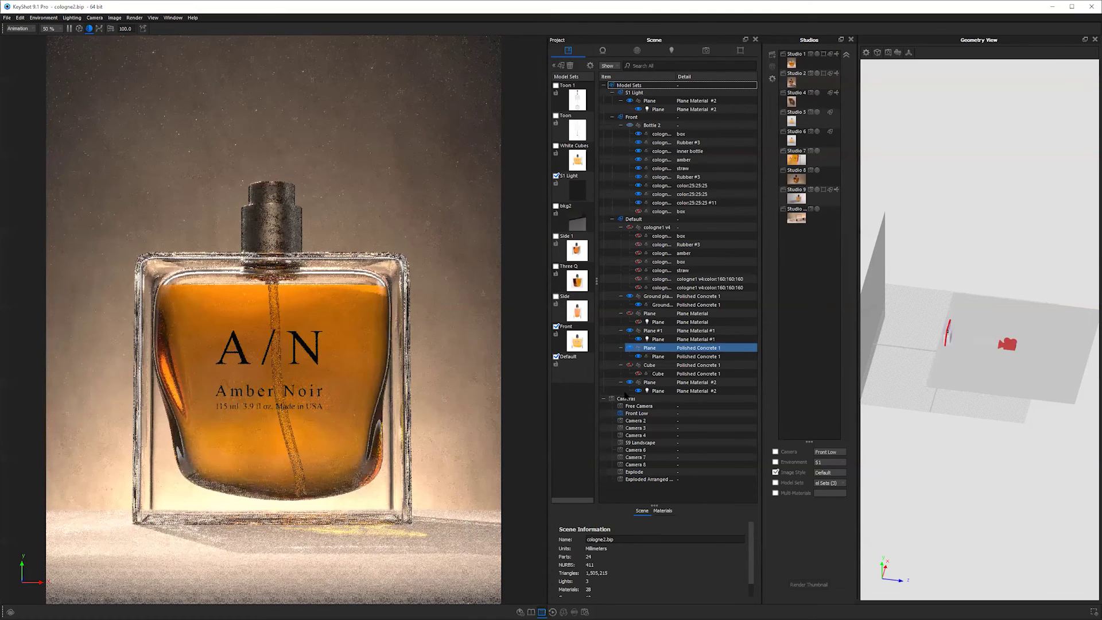
left_click(638, 391)
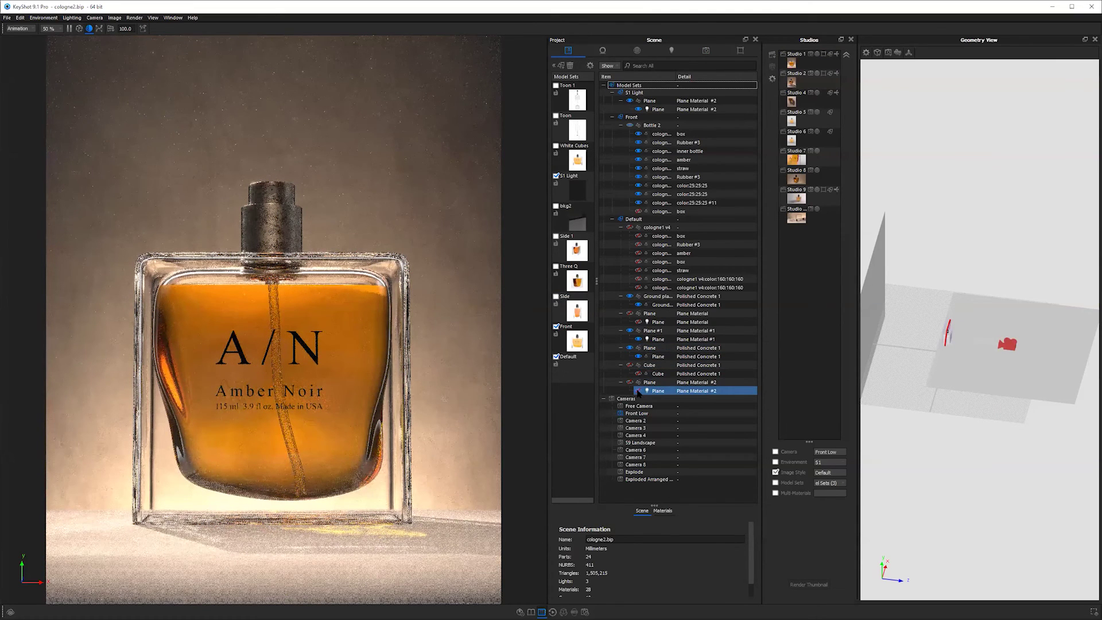
left_click(638, 391)
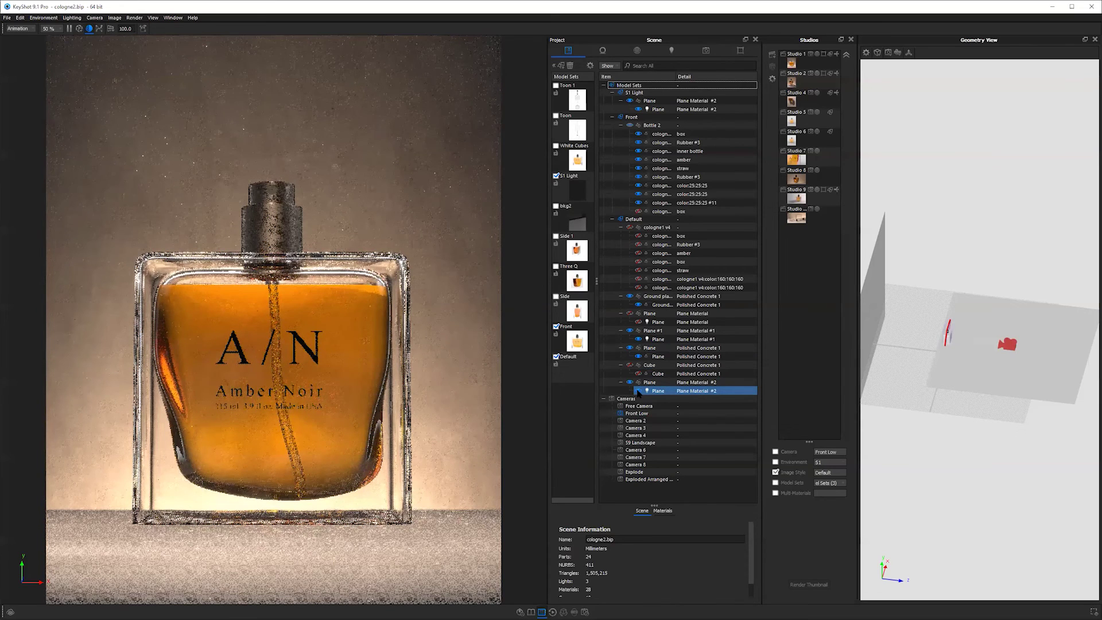
left_click(638, 390)
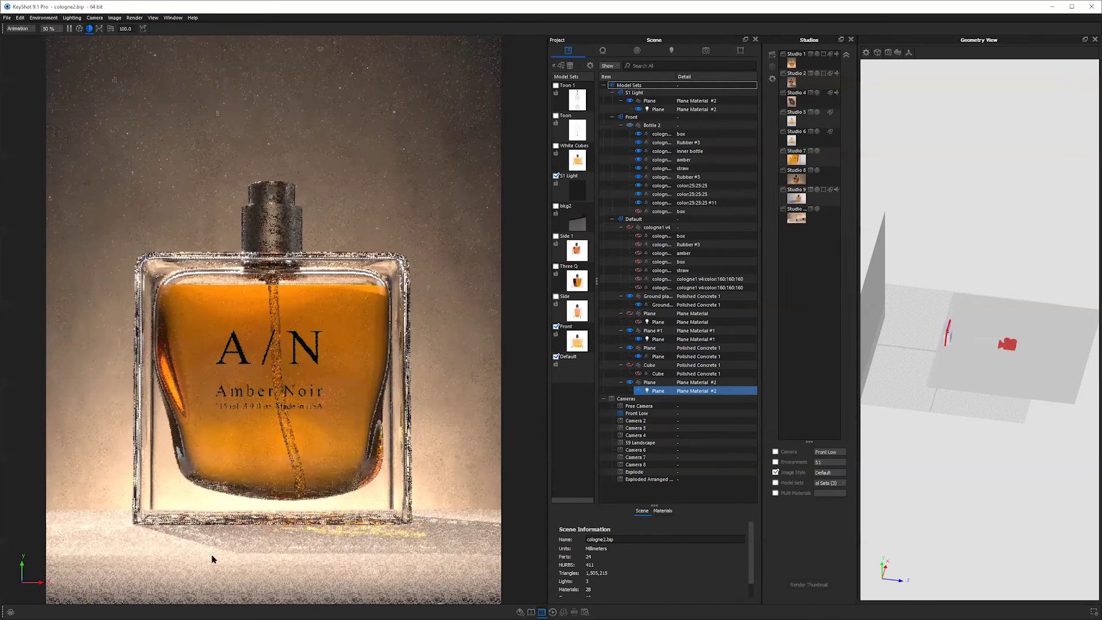
left_click(354, 529)
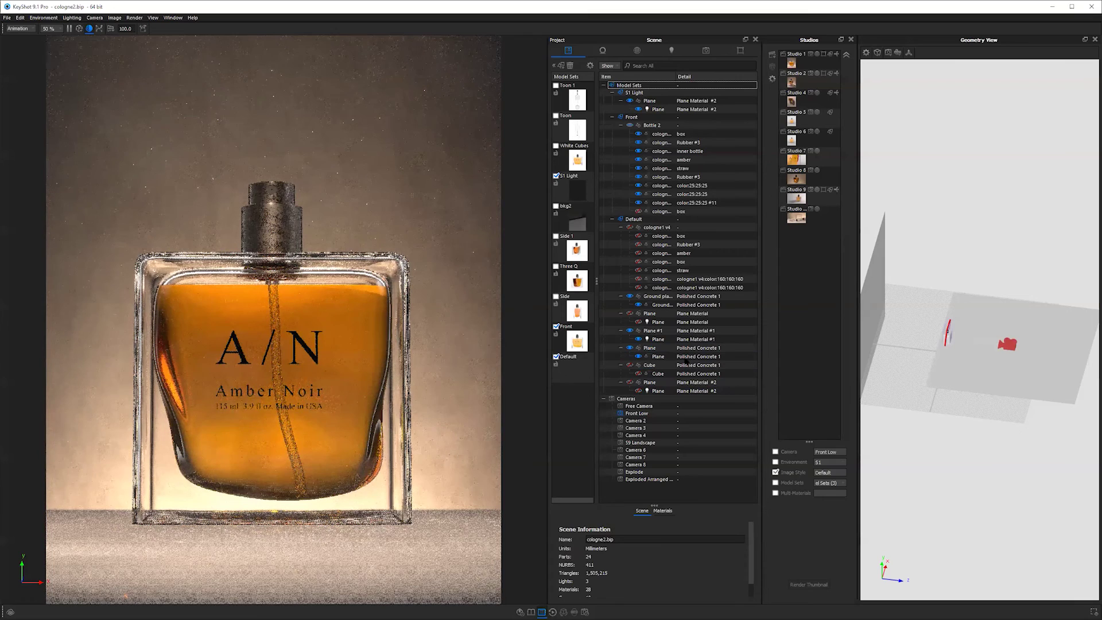
left_click(638, 391)
left_click(229, 529)
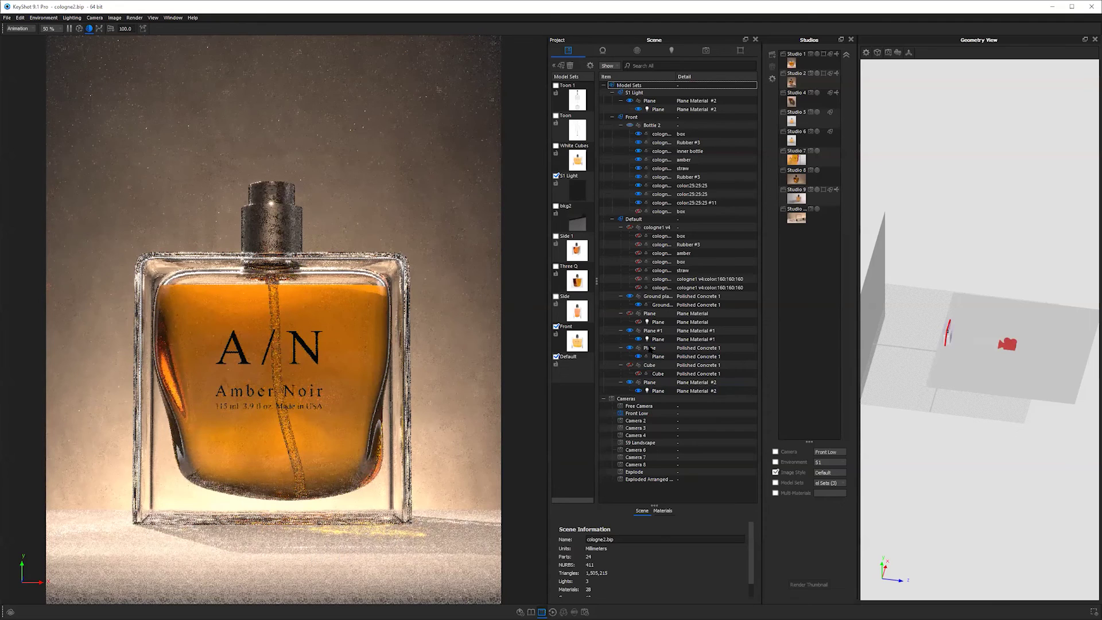
Step: Hide the S1 Light model set's plane light to examine the shadows and caustics in front of the bottle, and show it again
left_click(641, 322)
left_click(638, 109)
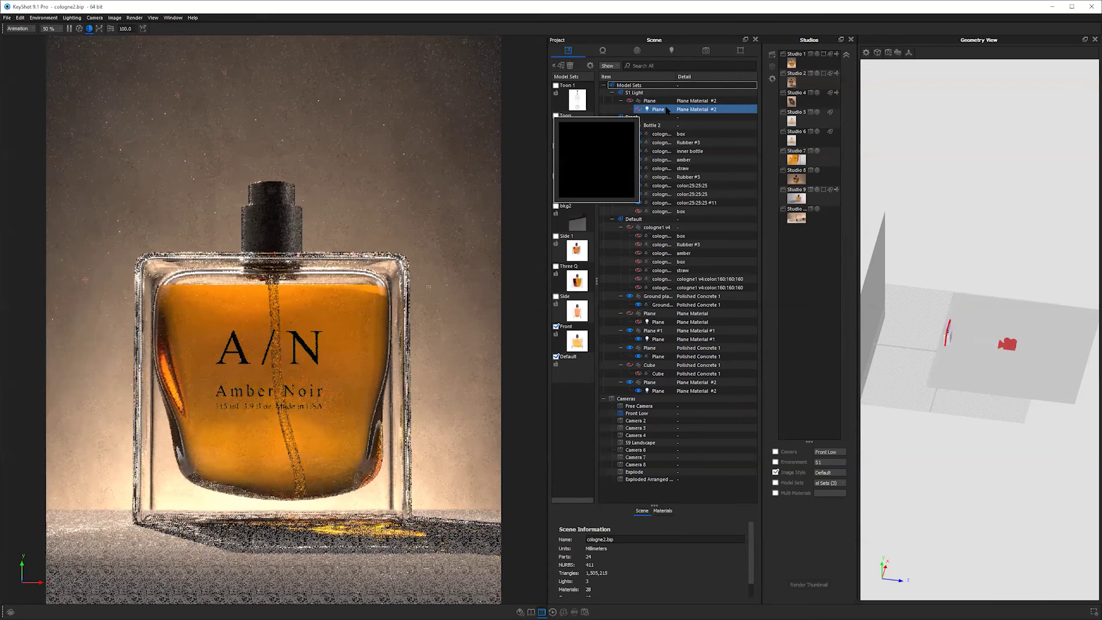
left_click(349, 542)
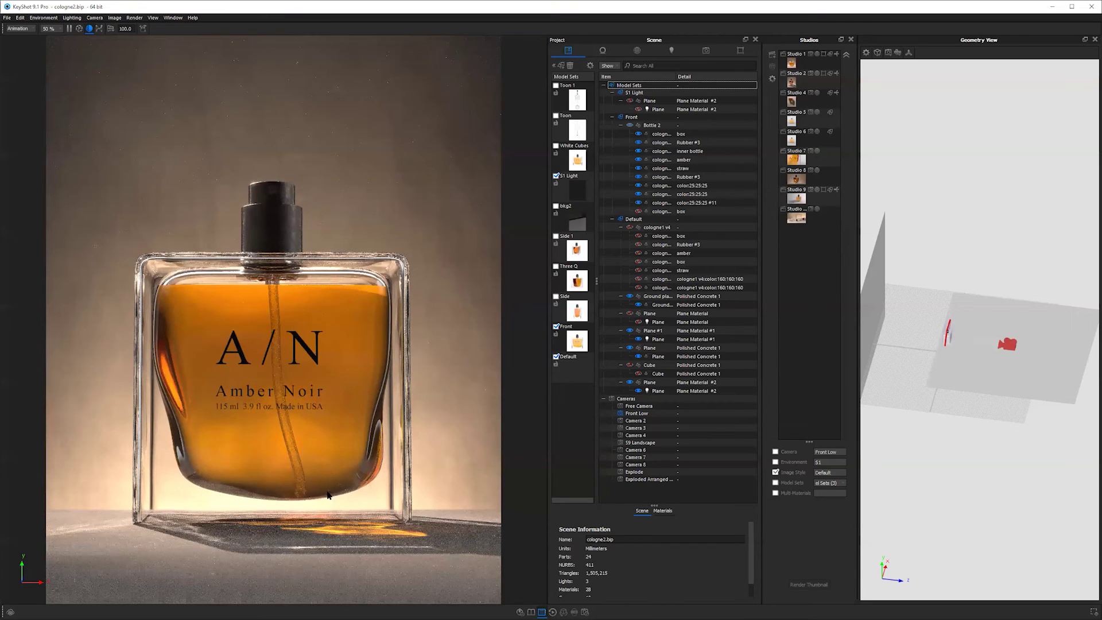
left_click(640, 109)
left_click(638, 109)
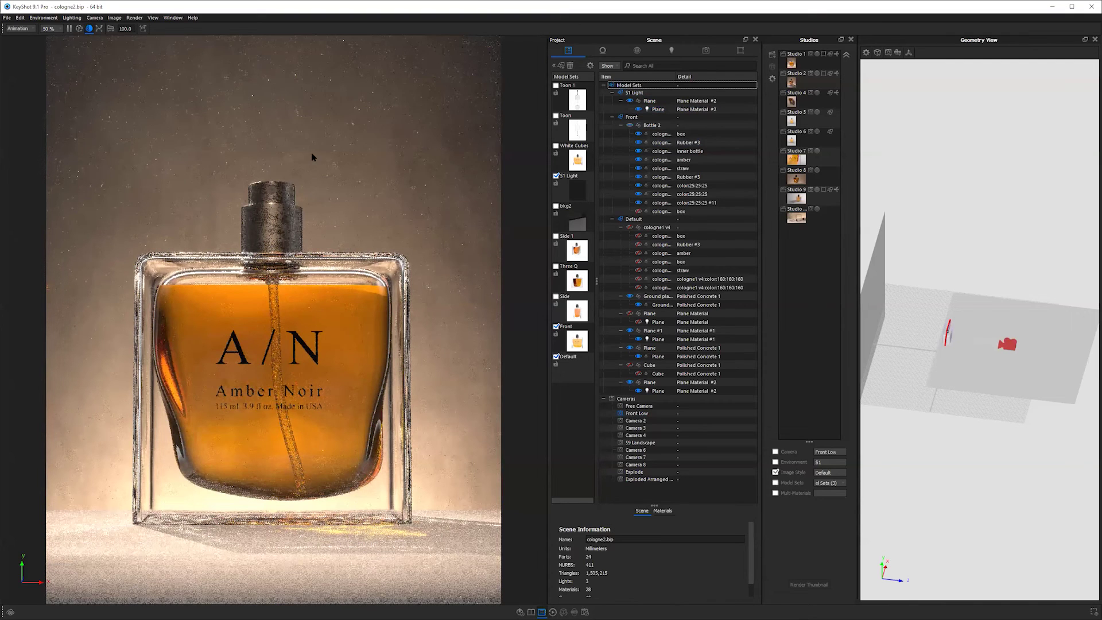
Step: Activate Studio 2 to view its three-quarter bottle setup and return to Studio 1
left_click(796, 163)
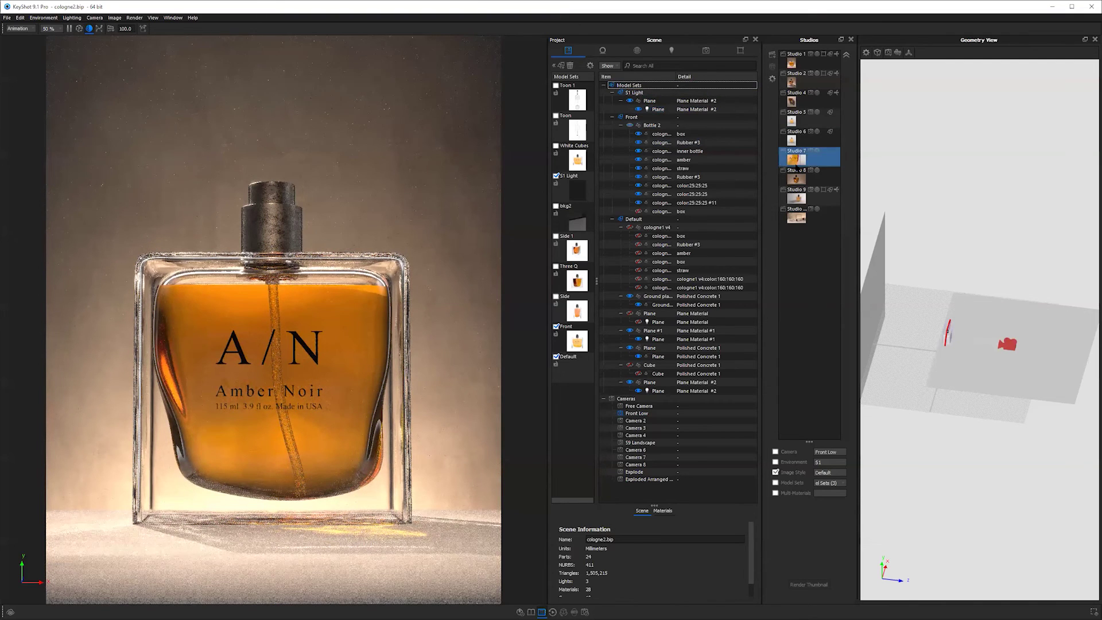
left_click(796, 77)
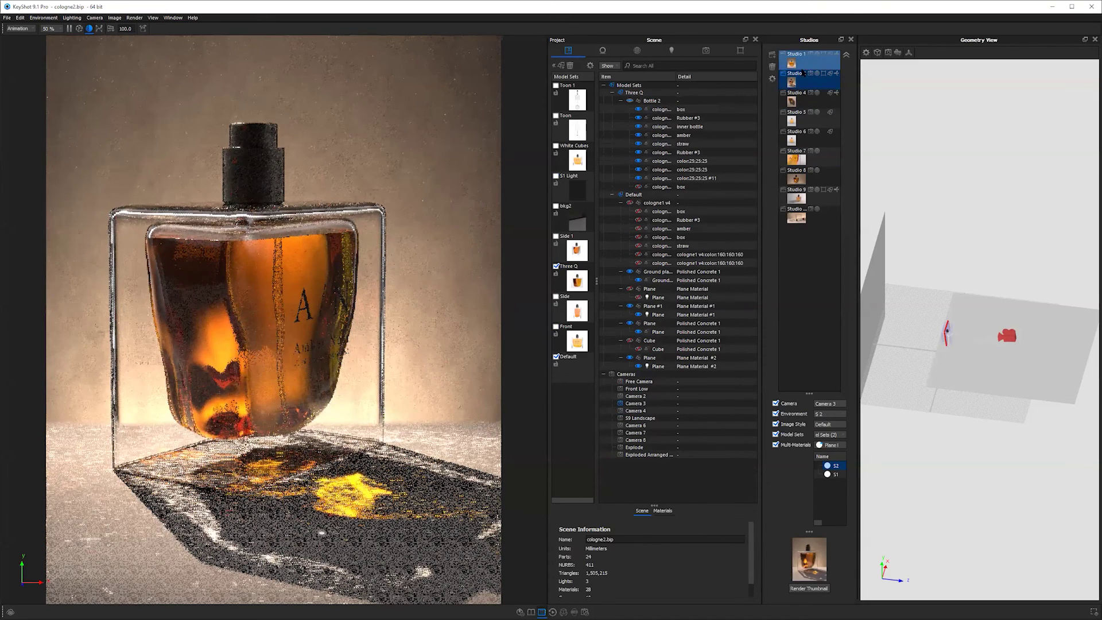
left_click(798, 57)
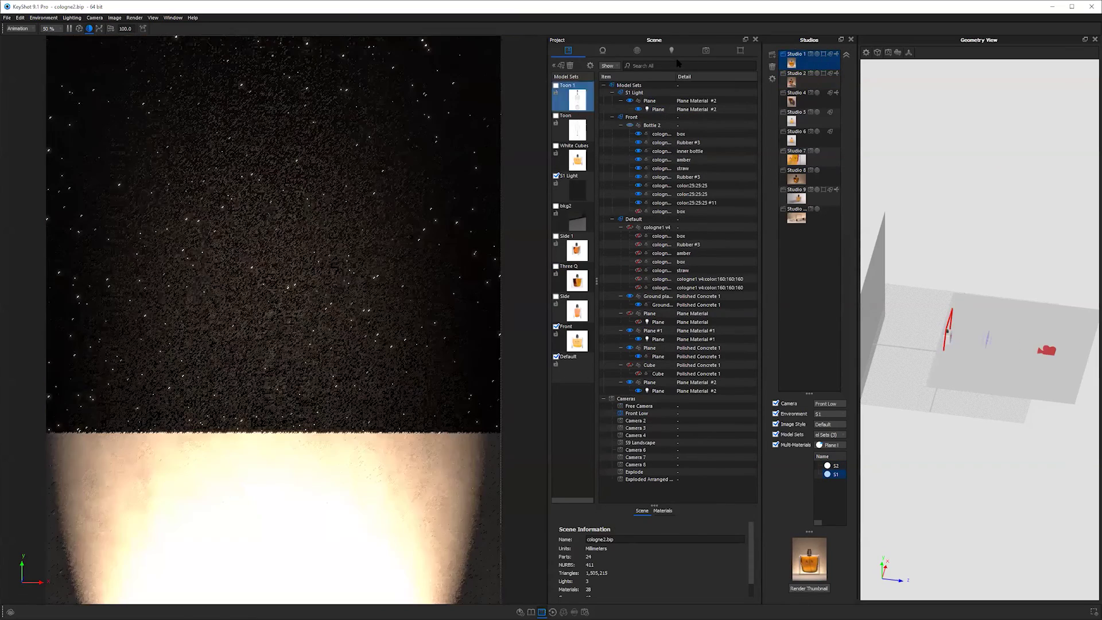
Step: Switch to the Free Camera with depth of field off and examine the spotlights around the bottle and backdrop from a distance
key("c")
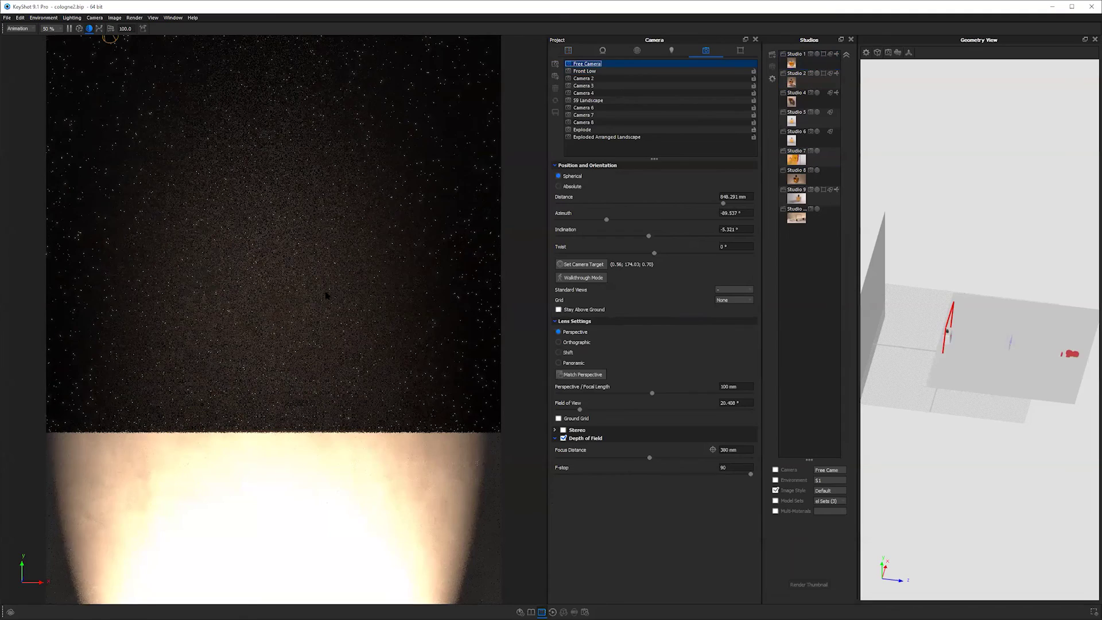
scroll(304, 253, "down", 5)
left_click_drag(304, 252, 328, 343)
scroll(328, 343, "down", 5)
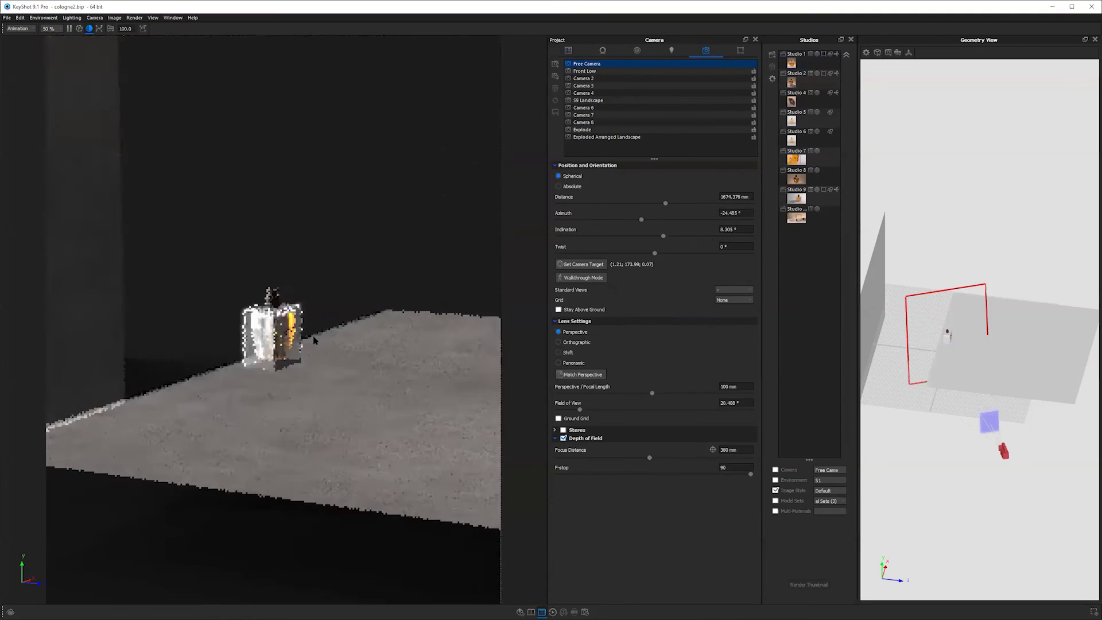
left_click_drag(332, 381, 100, 197)
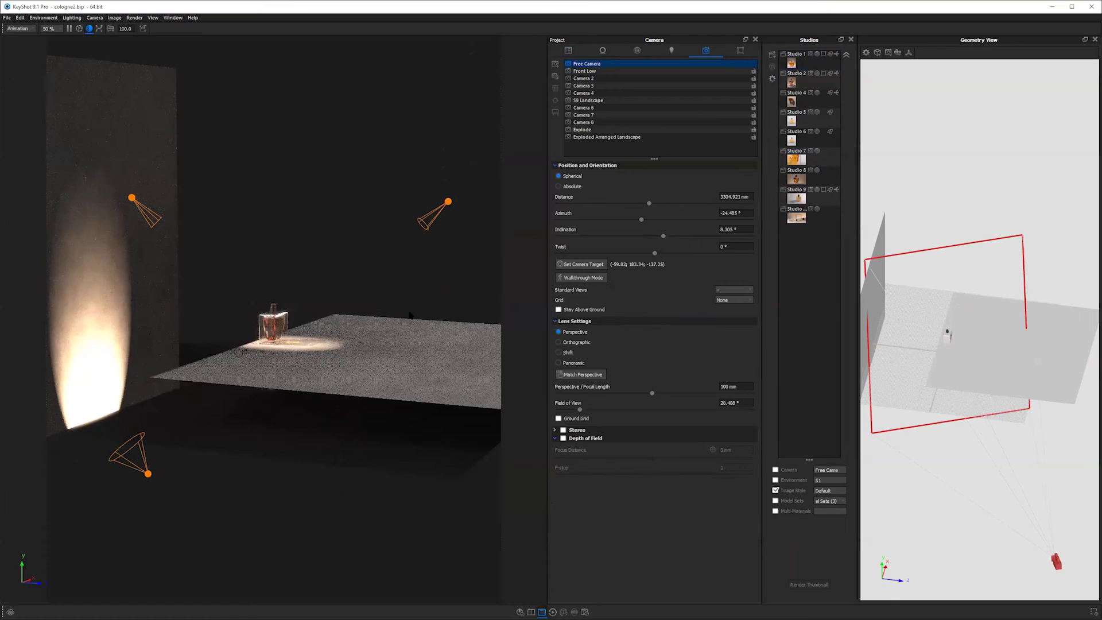
Step: Bring the Free Camera back to a close, near-frontal framing of the cologne bottle to examine the backdrop glow behind it
scroll(356, 337, "up", 6)
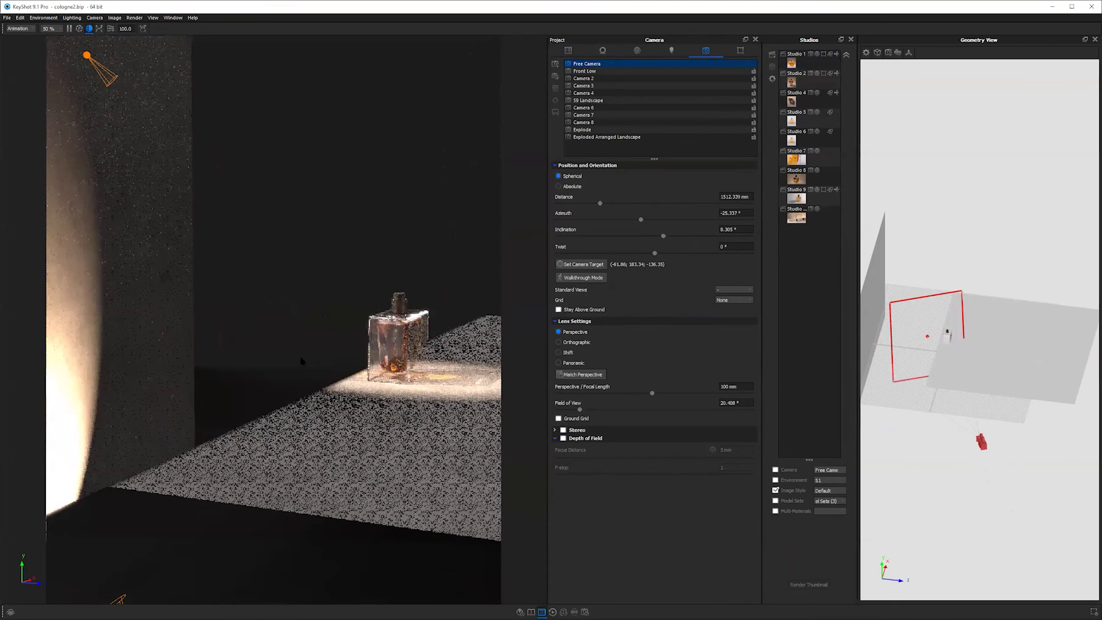
left_click_drag(143, 364, 348, 376)
scroll(347, 375, "up", 5)
scroll(348, 376, "up", 5)
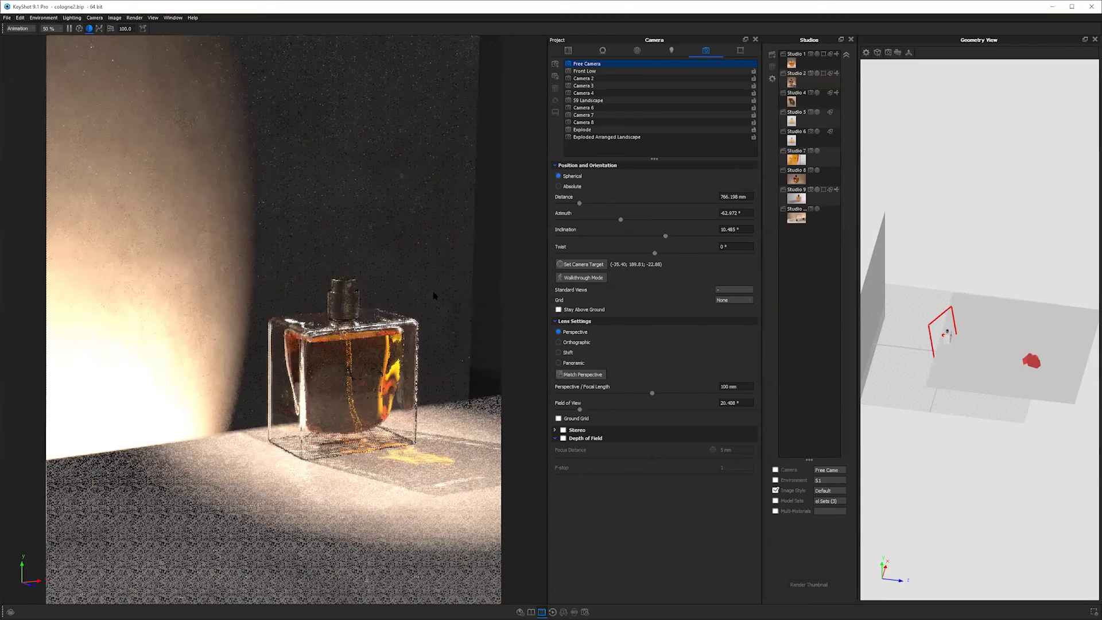
scroll(433, 295, "up", 2)
left_click_drag(375, 300, 318, 180)
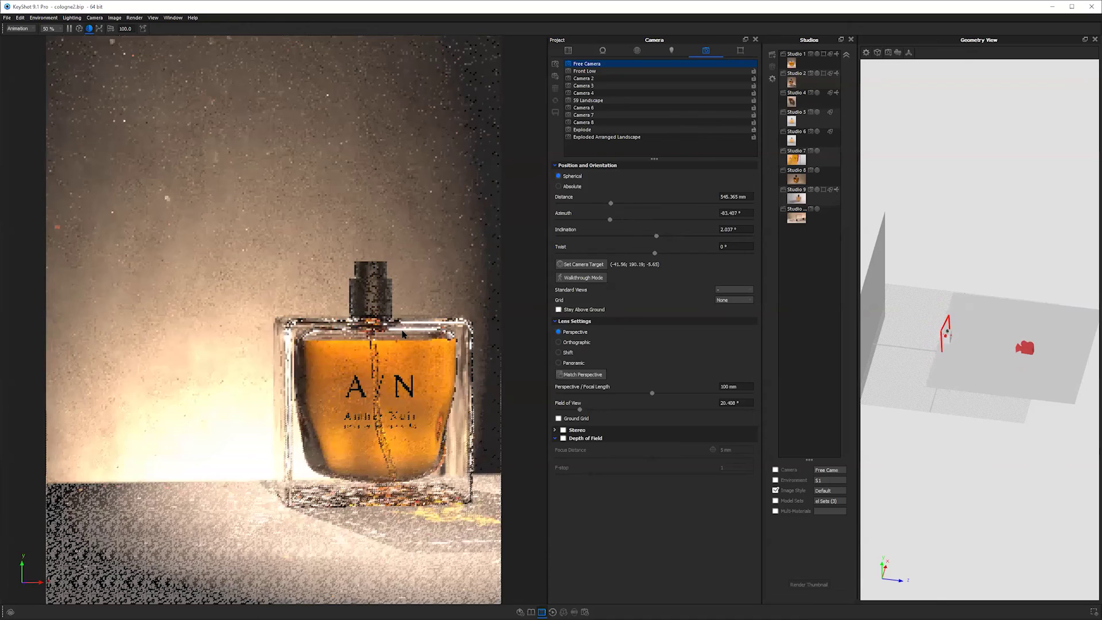
middle_click_drag(404, 343, 491, 325)
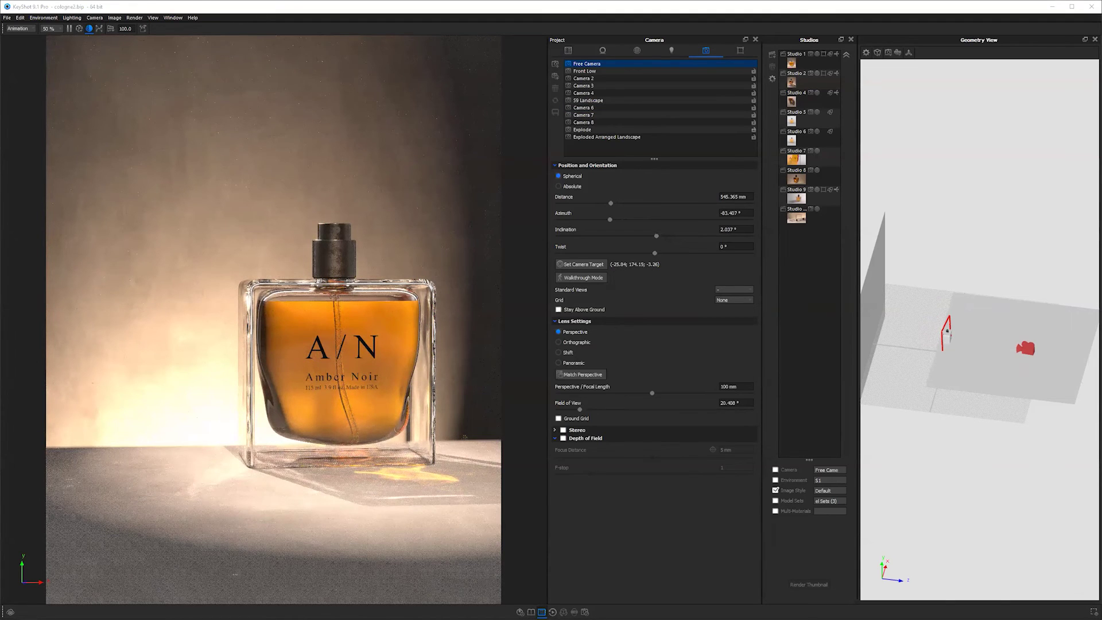
Step: Switch to the Q&A slide in the browser presentation and return to the cologne scene in KeyShot
key("alt+Tab")
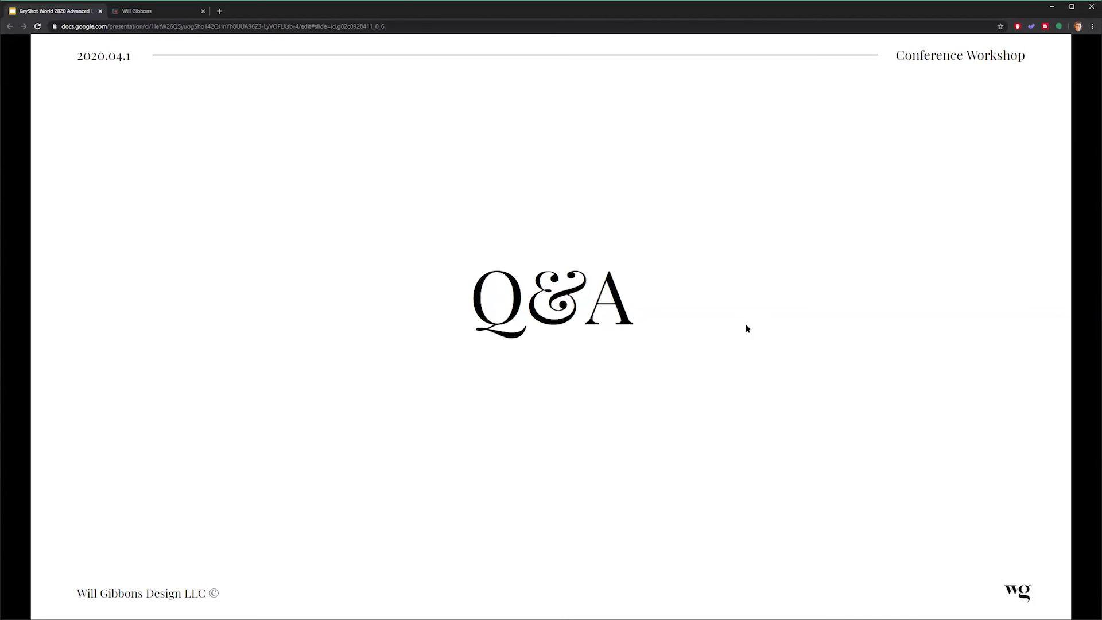
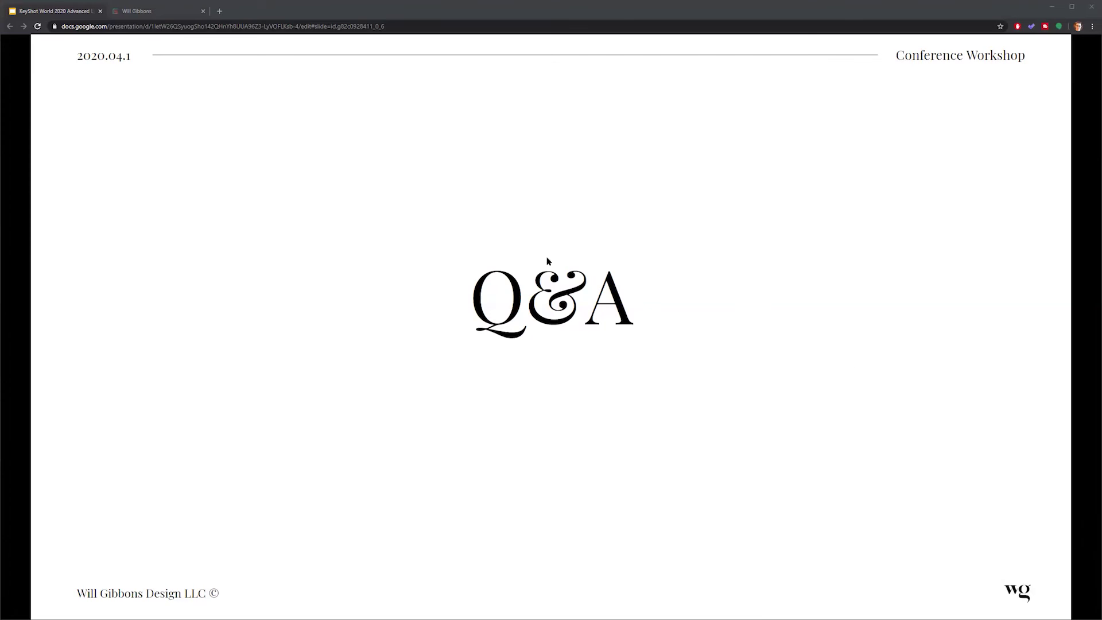
key("alt+Tab")
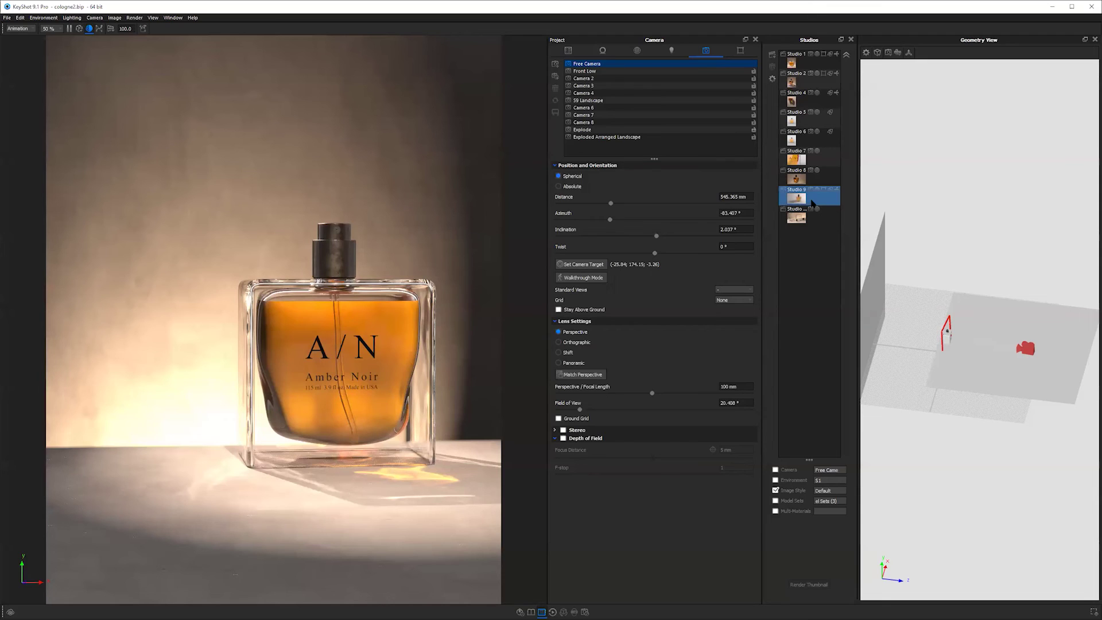
left_click(798, 175)
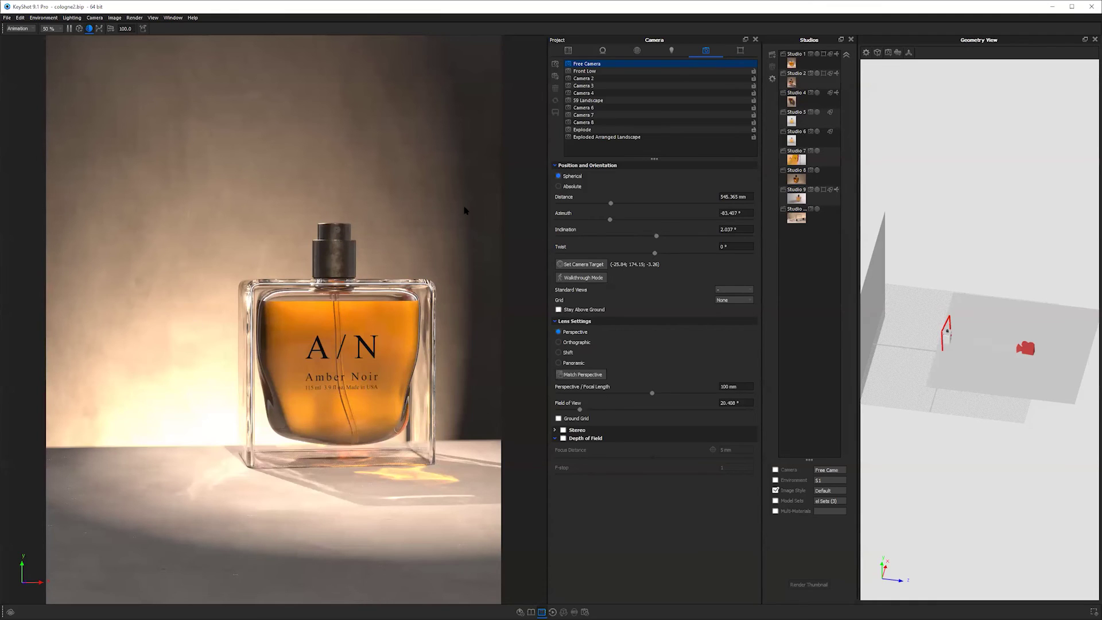
Step: Activate Studio 1 and open its S1 environment in the HDRI Editor to view the light pins
left_click(795, 64)
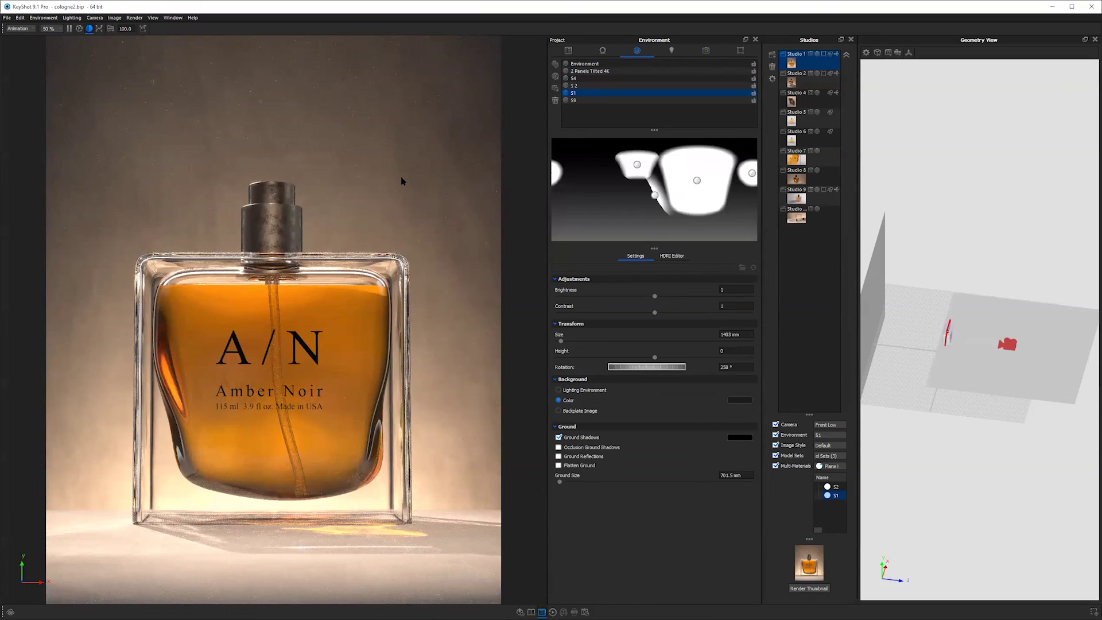
left_click(664, 259)
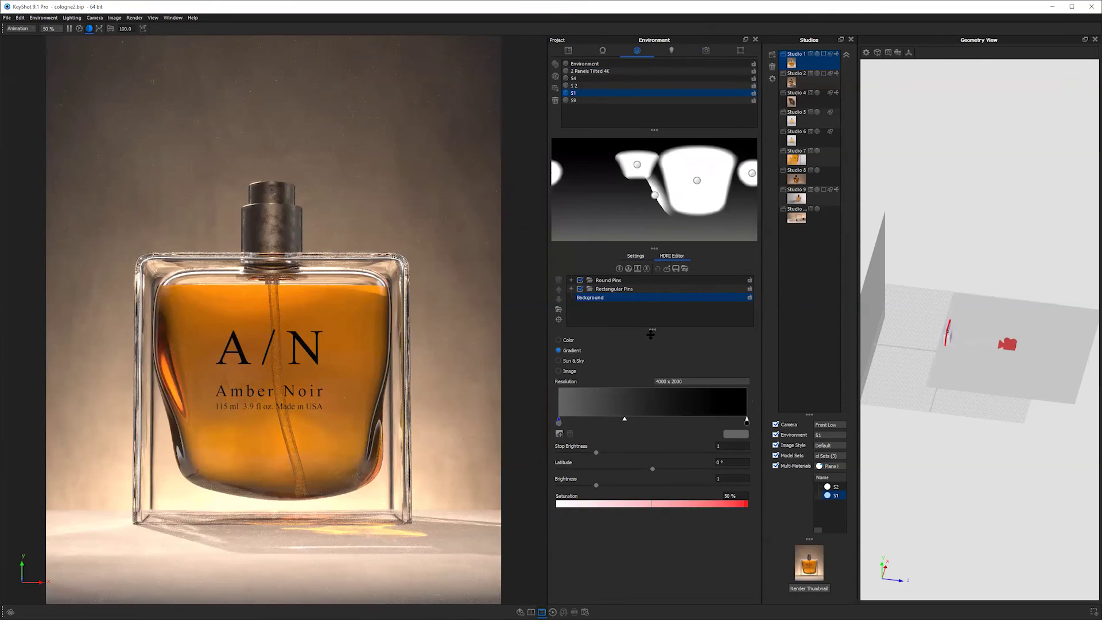
left_click_drag(650, 334, 650, 335)
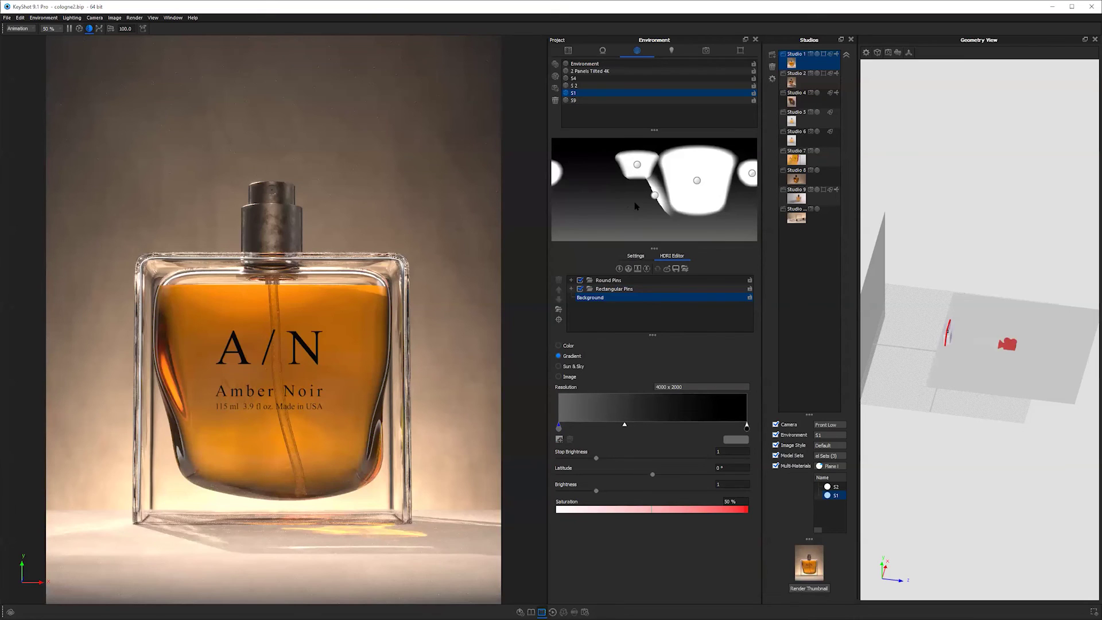
Step: Compare the bottle's lighting under the 2 Panels Tilted 4K environment, and restore the S1 environment
left_click(584, 71)
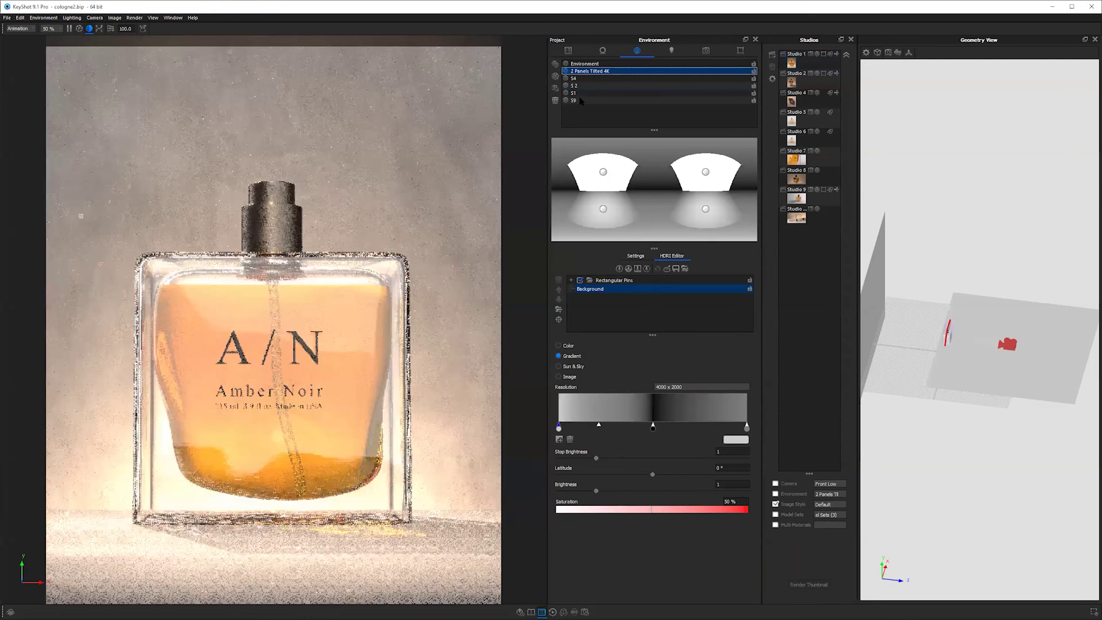
left_click(581, 100)
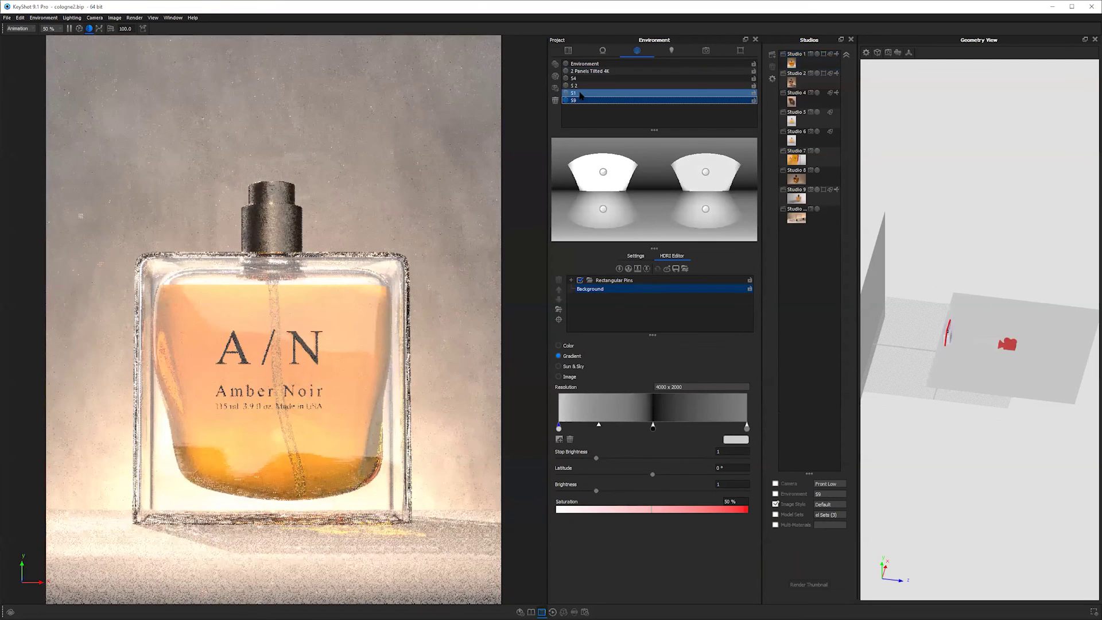
left_click(581, 93)
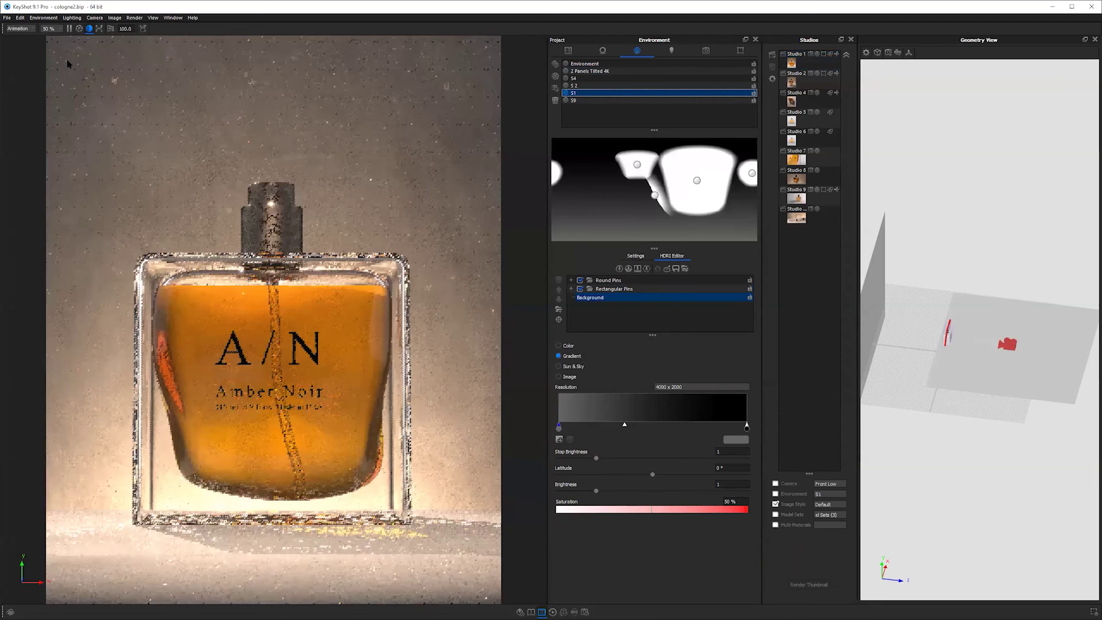
Step: Add the Aversis_Bathroom_3k interior environment from the library to the scene's environment list and close the library
key("m")
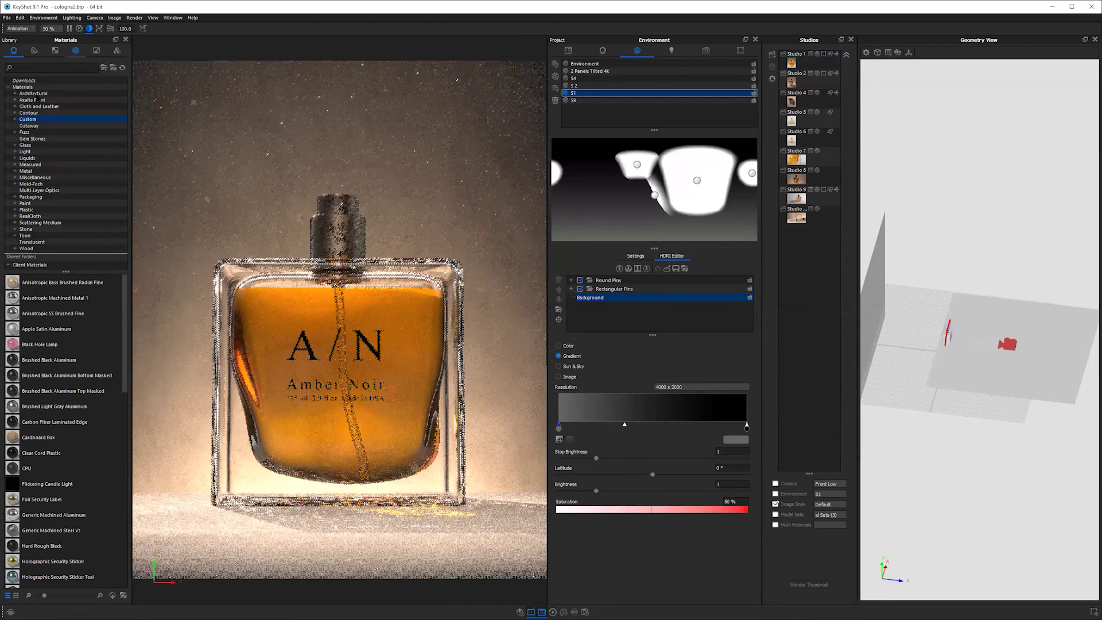
key("e")
left_click(28, 94)
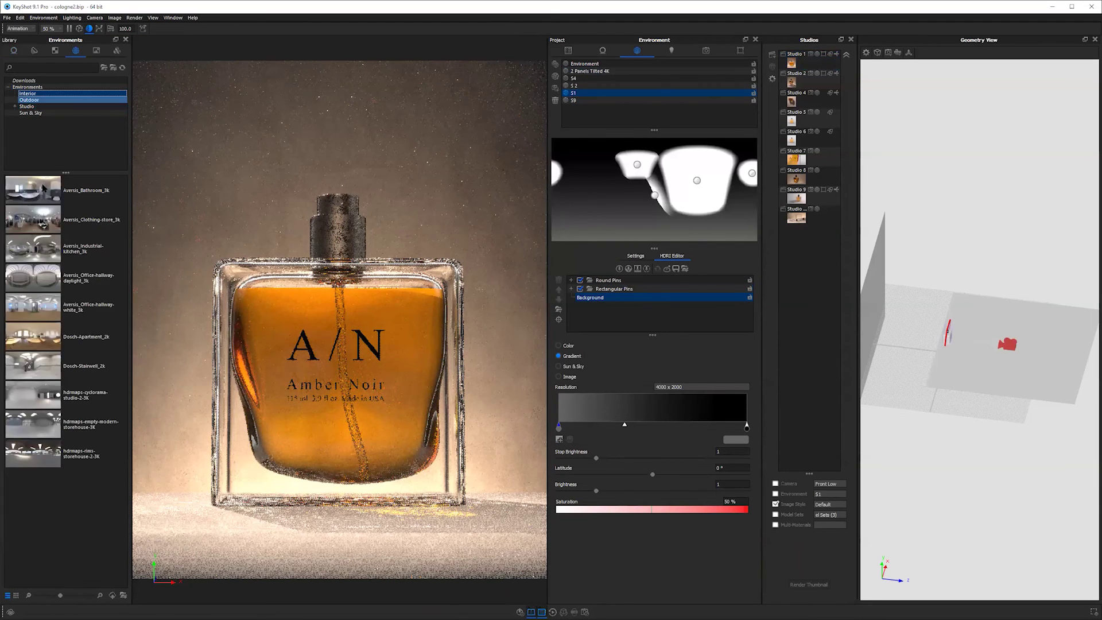
left_click_drag(45, 190, 644, 117)
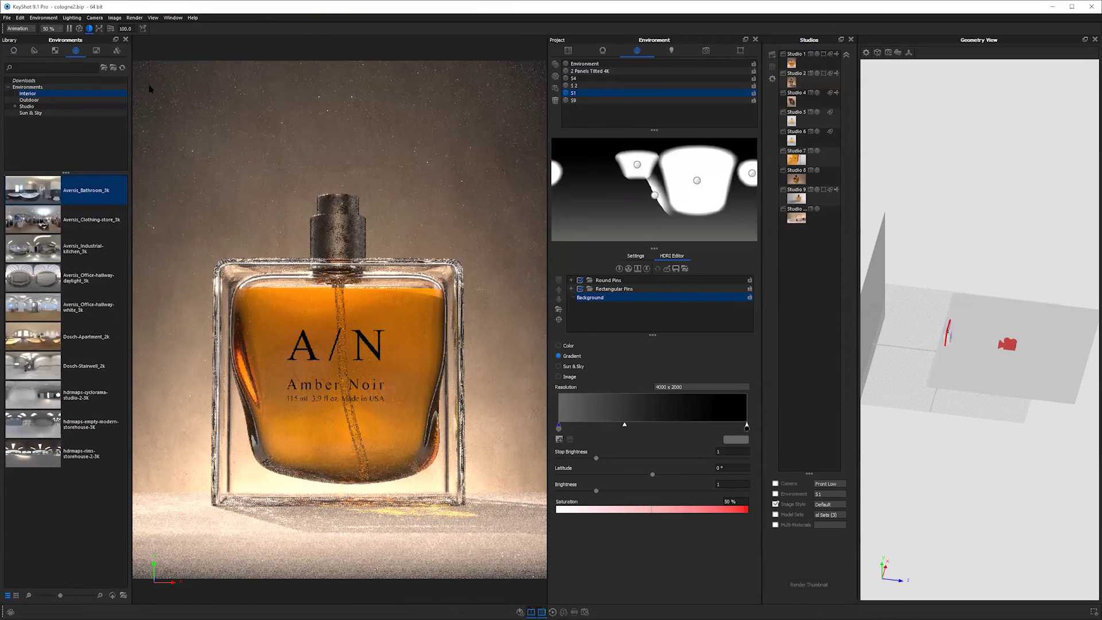
key("e")
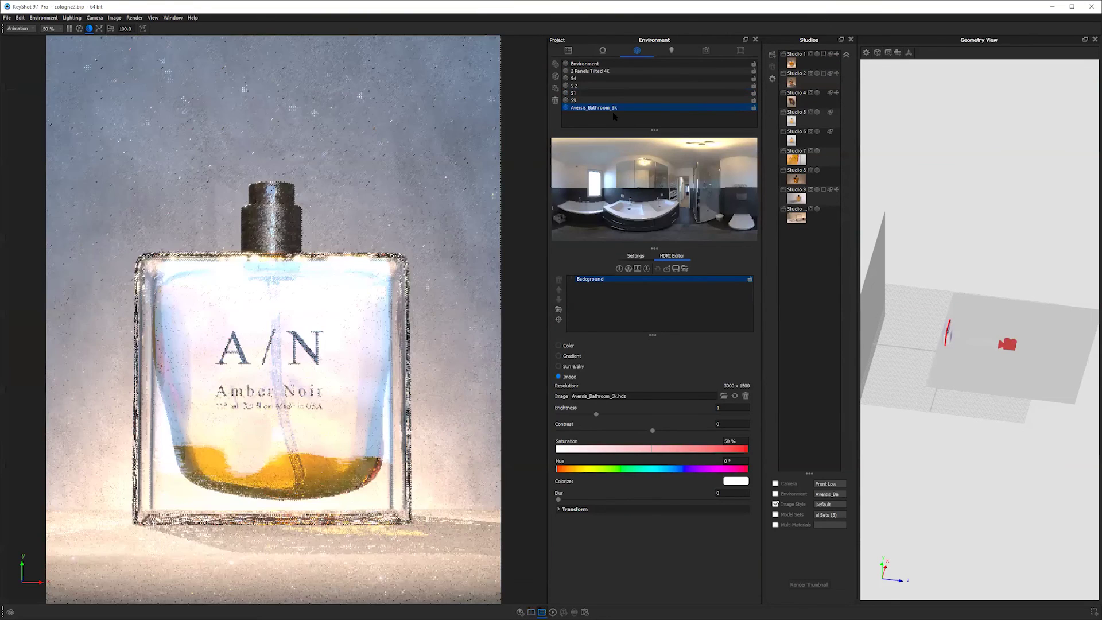
Step: Transform the bathroom HDRI's background image with a tilt of -152° and a rotation of 309°
left_click(591, 281)
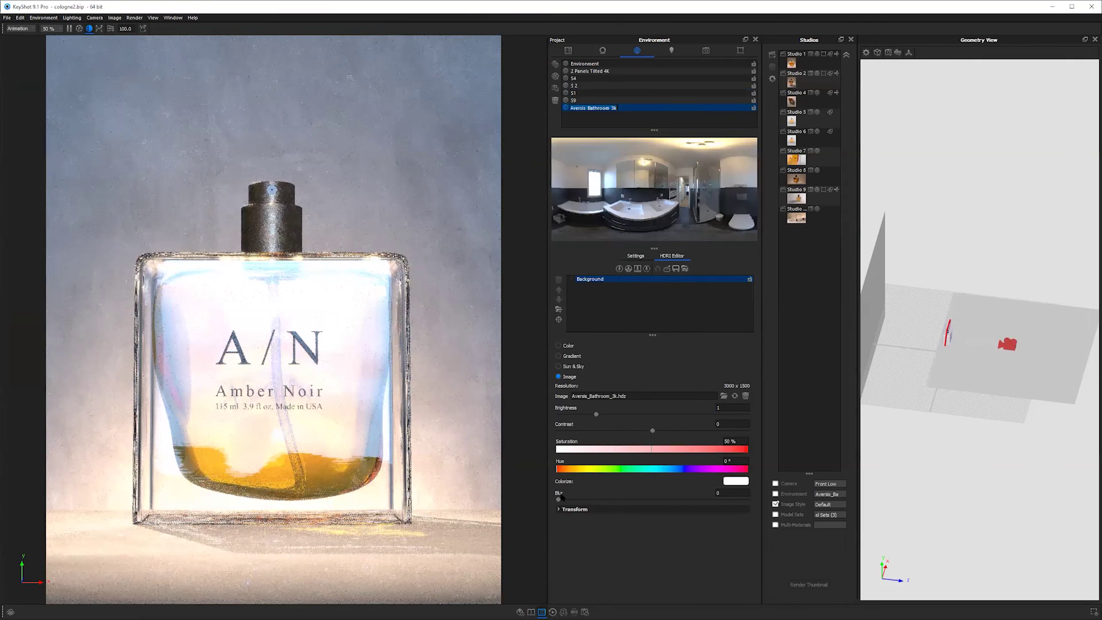
left_click(575, 509)
mouse_move(652, 524)
left_mouse_down()
mouse_move(712, 519)
mouse_move(673, 520)
mouse_move(701, 532)
mouse_move(637, 535)
left_mouse_up()
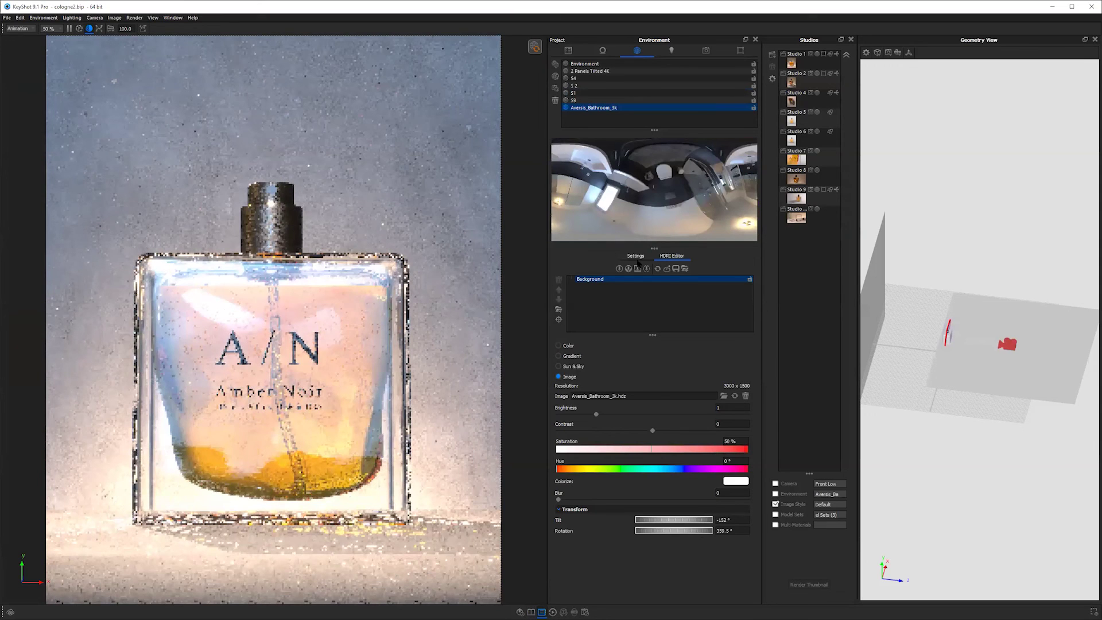
left_click_drag(638, 263, 635, 259)
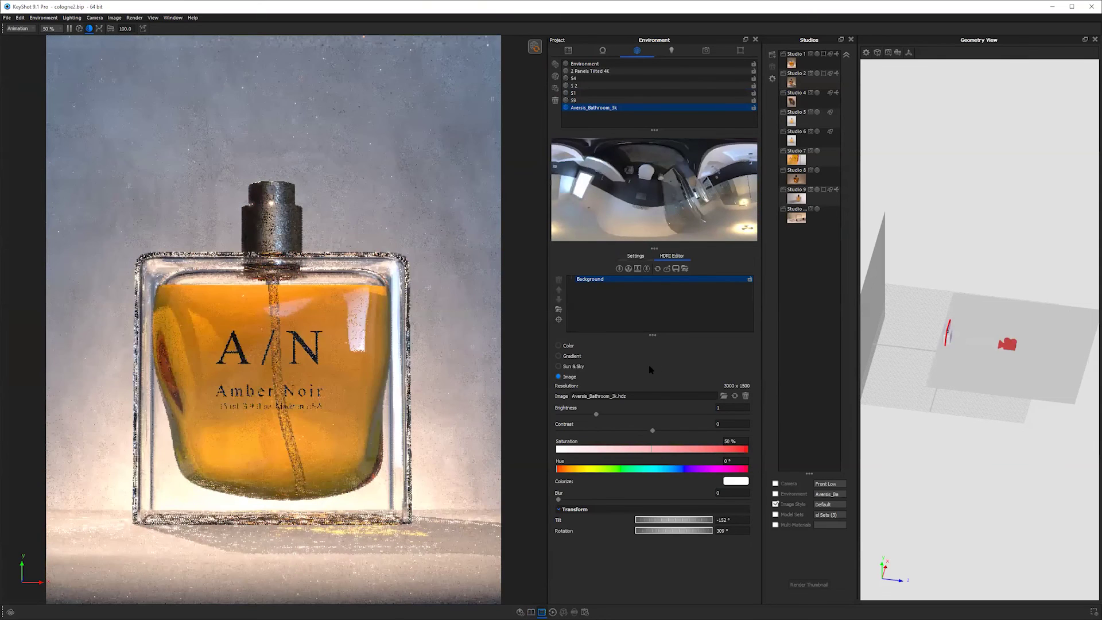
Step: Rotate the whole bathroom environment in its settings to compare reflections on the bottle, and reopen its HDRI Editor
left_click(635, 256)
left_click_drag(616, 368, 666, 370)
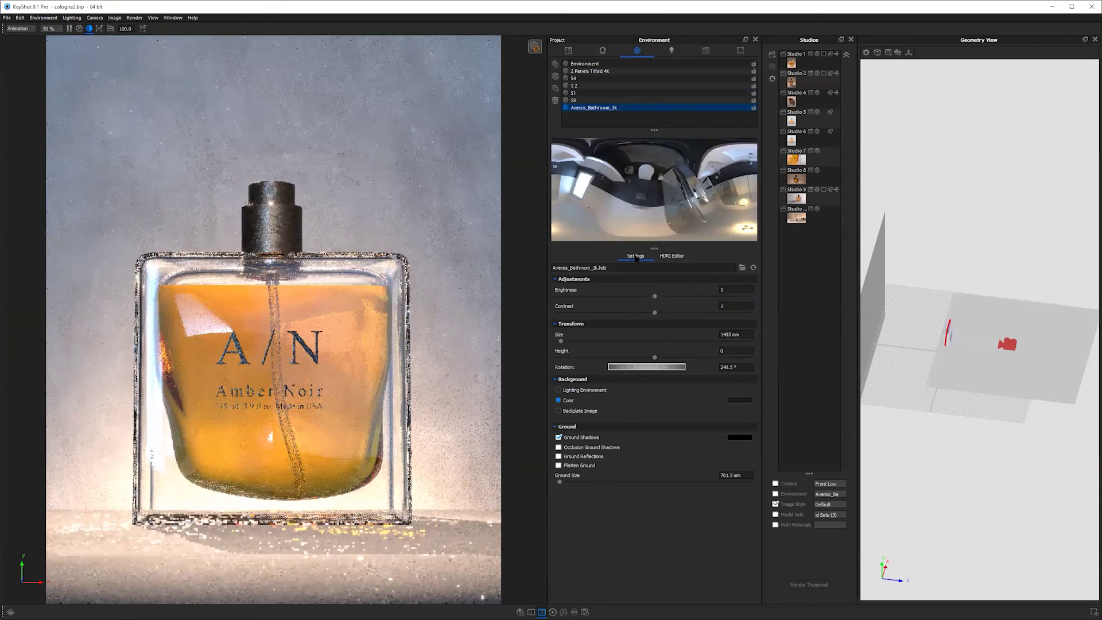
left_click(671, 255)
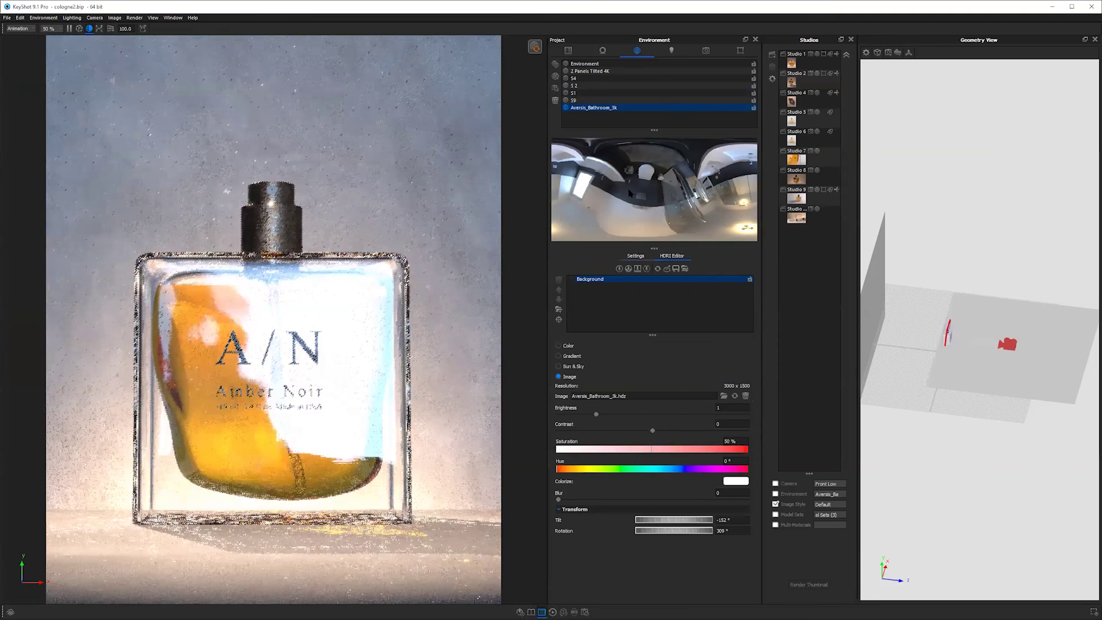
Step: Activate the S 2 environment and check the available HDRI export file formats without exporting anything
left_click(597, 85)
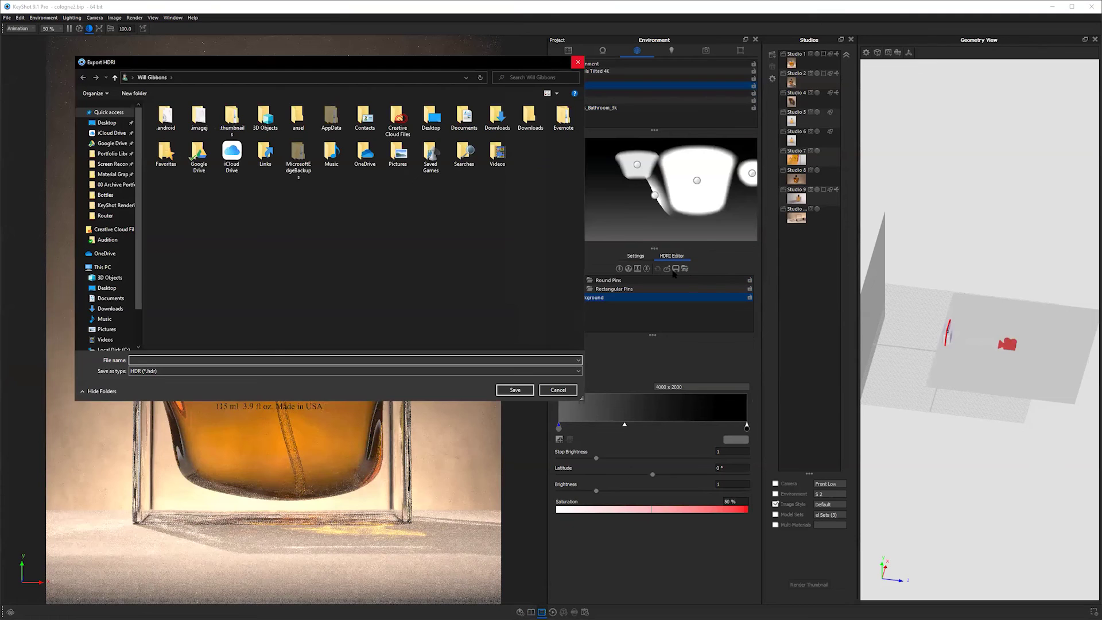
left_click(170, 371)
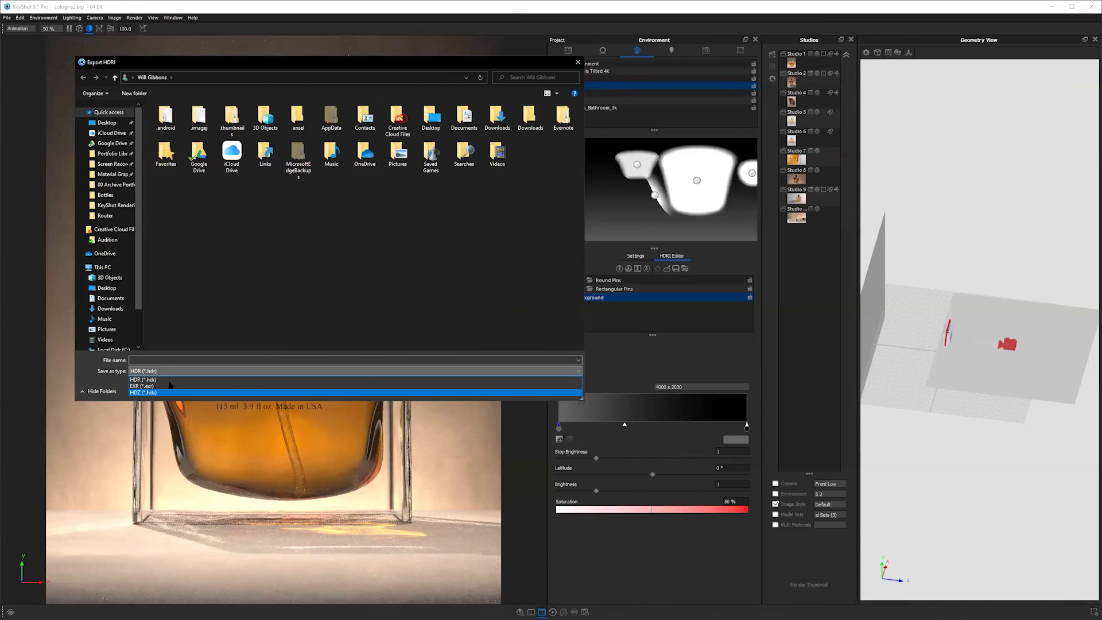
left_click(551, 334)
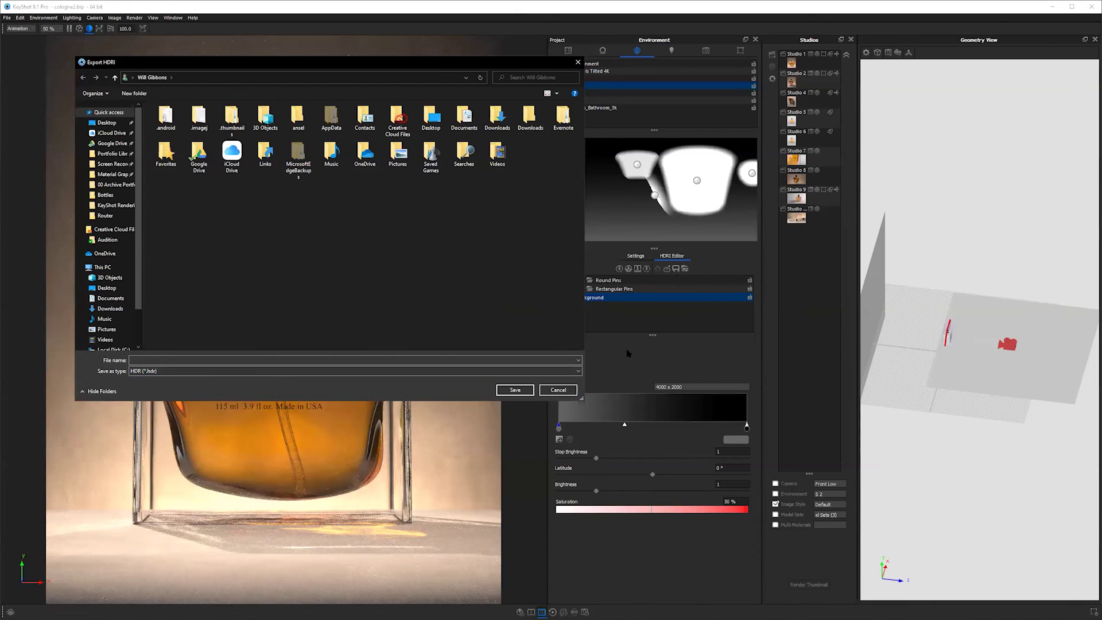
key("Escape")
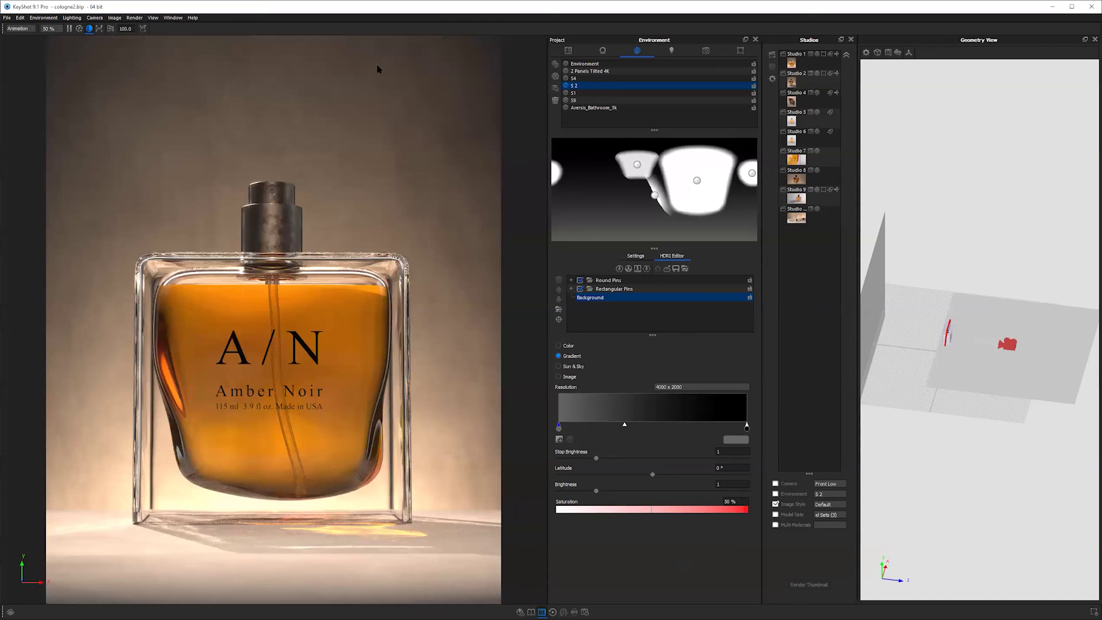
Step: Review the available workspace layouts and themes without switching to another one
left_click(489, 3)
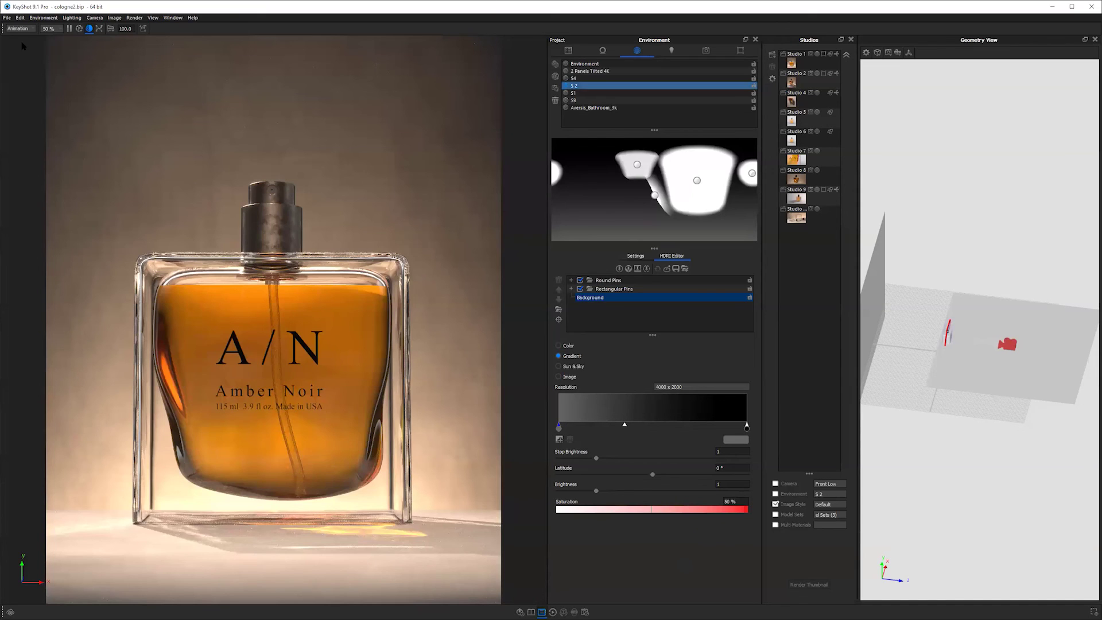
left_click(10, 27)
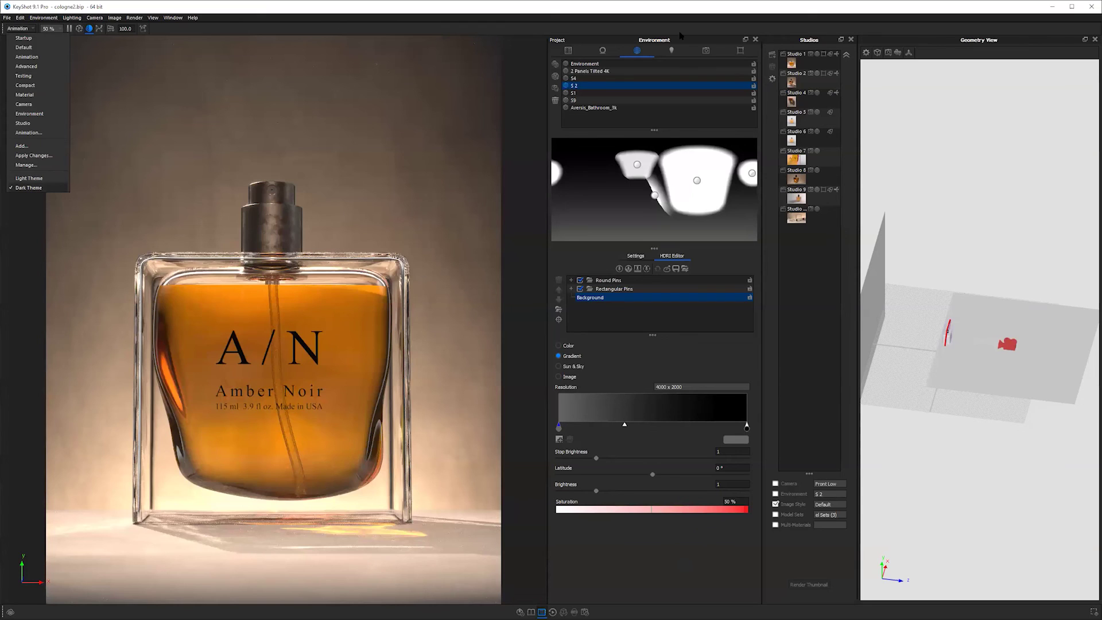
left_click(893, 325)
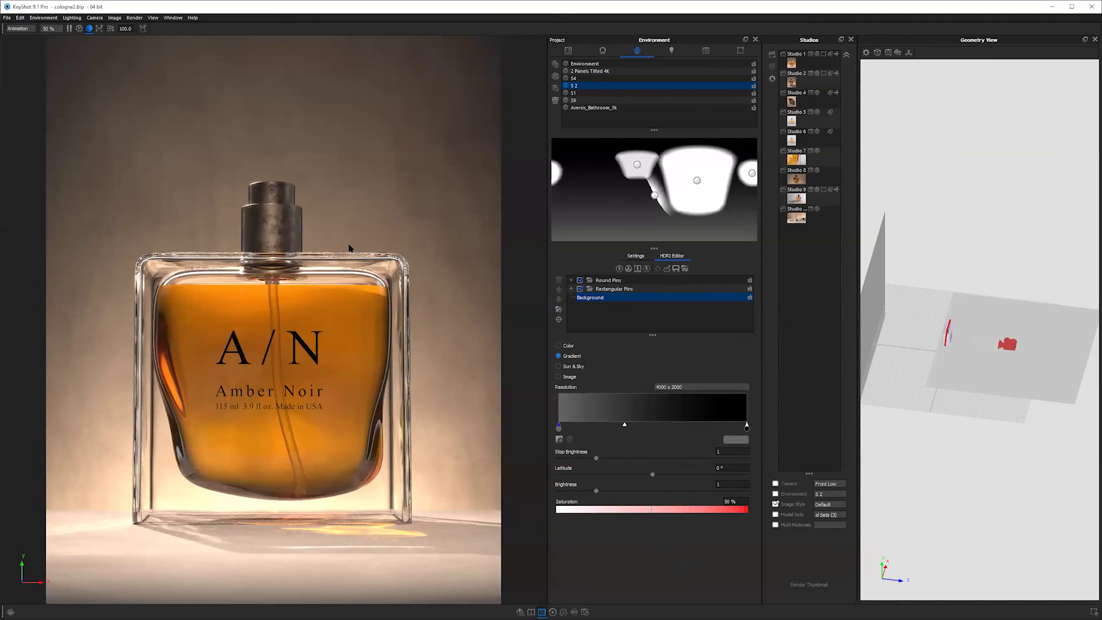
Step: Search the material library for "hard shin" and apply Hard Shiny Plastic Black to the outer glass, without linking duplicate materials
left_click_drag(352, 248, 305, 299)
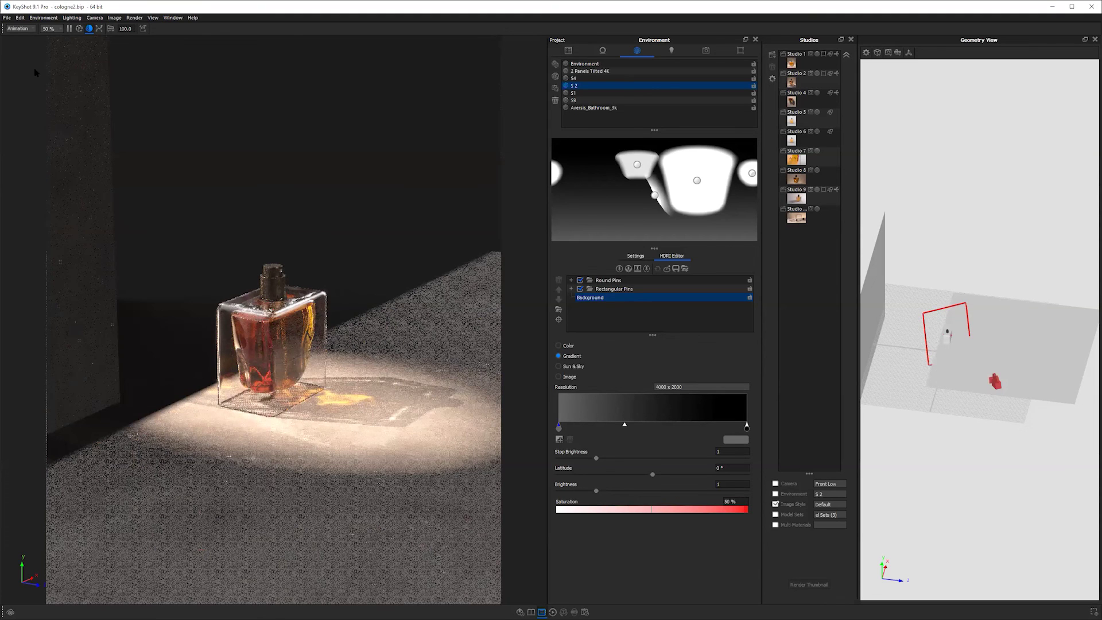
key("m")
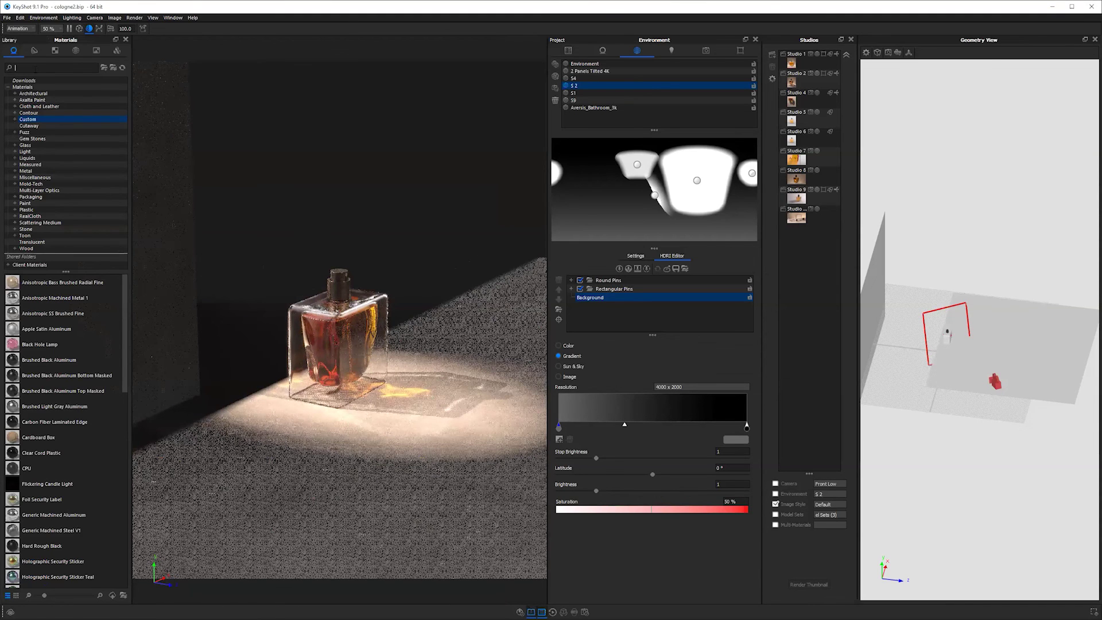
type("hard")
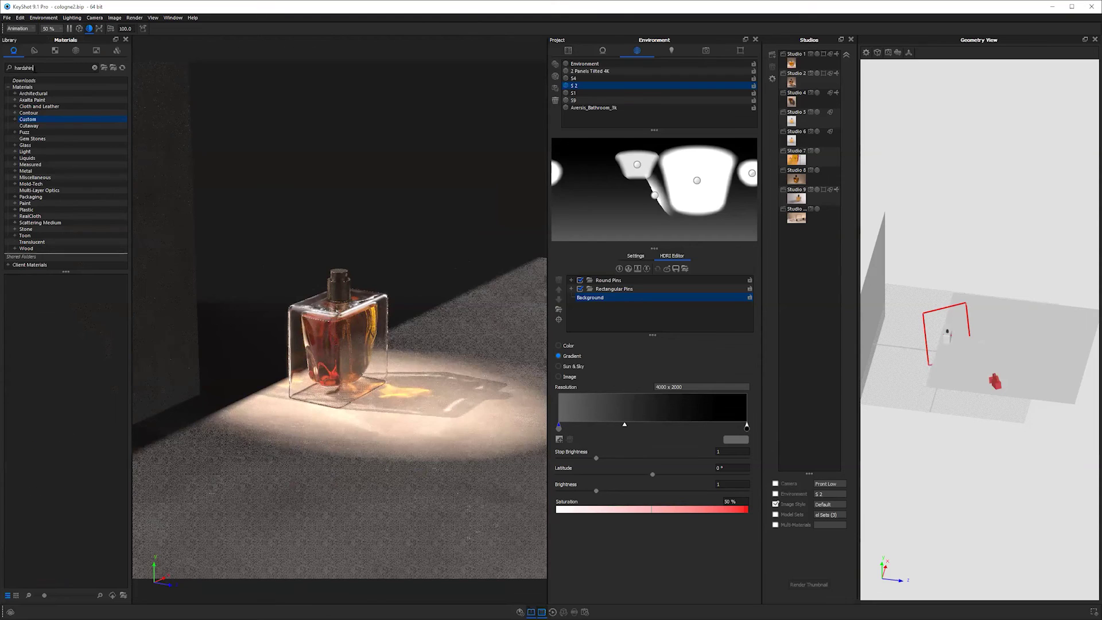
type(" shin")
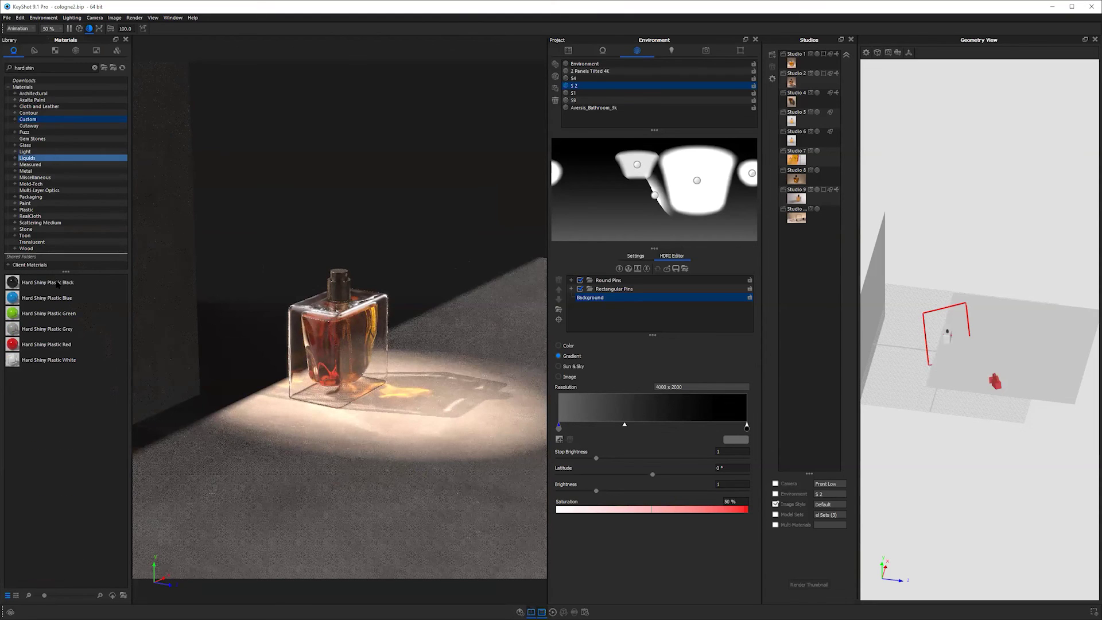
left_click_drag(48, 283, 360, 324)
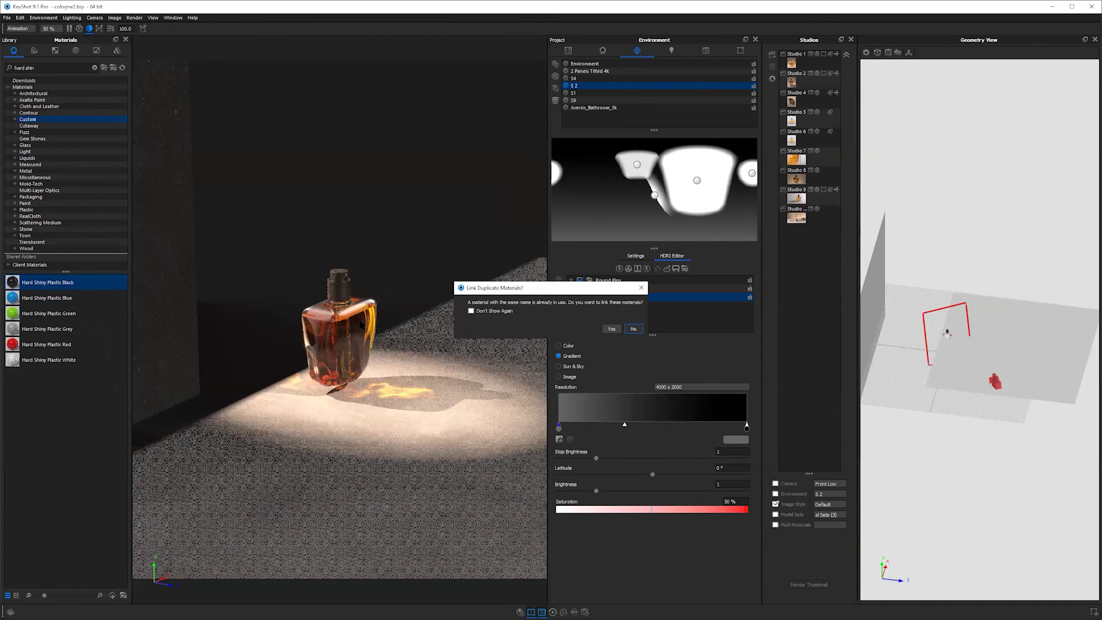
key("Return")
Step: Apply Hard Shiny Plastic Blue and Green to the bottle's inner bodies and Hard Shiny Plastic Red to the cap
left_click_drag(13, 298, 358, 325)
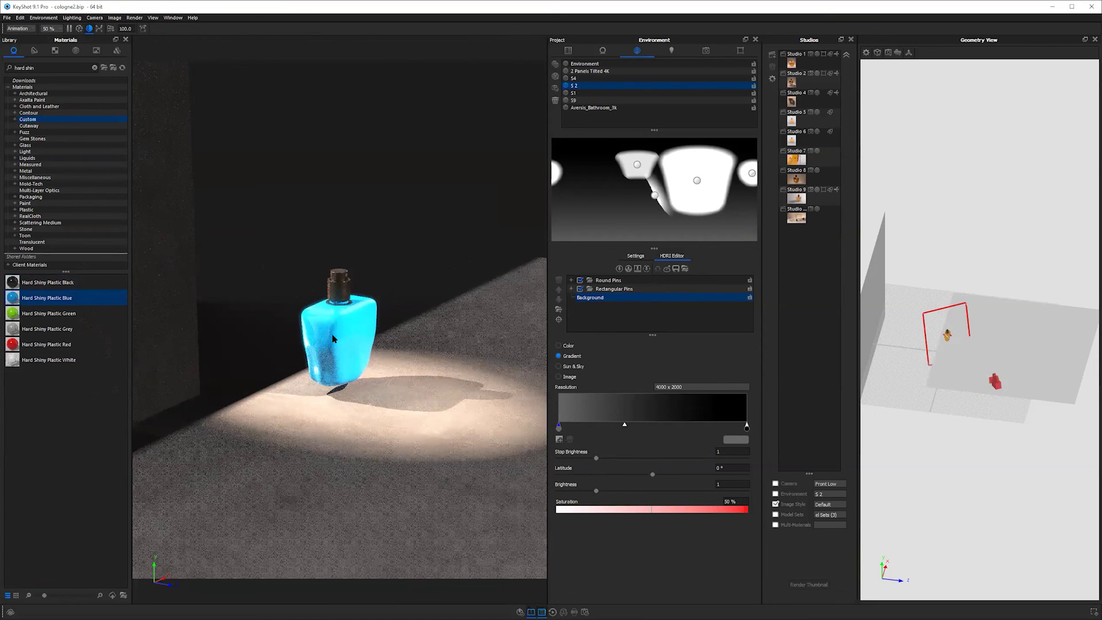
left_click(55, 314)
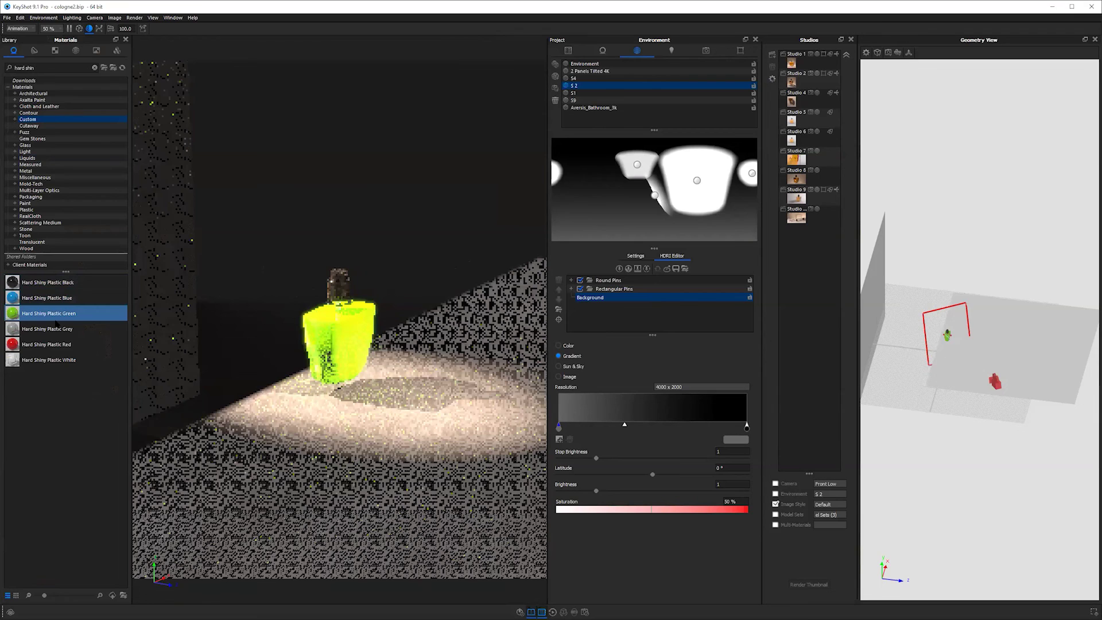
key("Down")
key("Down")
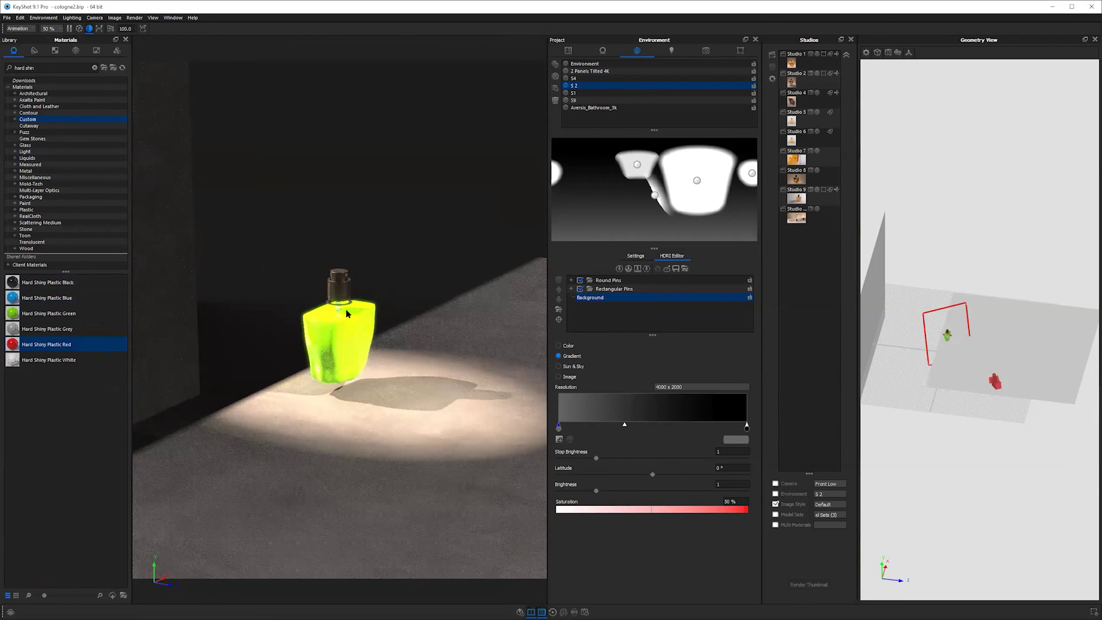
left_click_drag(346, 313, 348, 311)
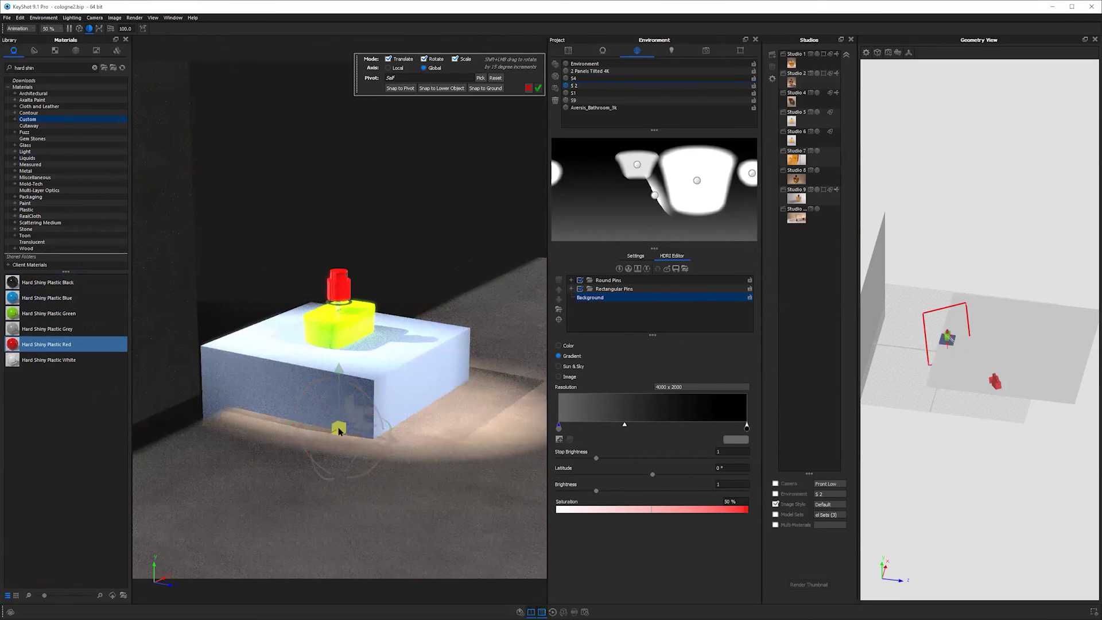
Step: Undo the cube's first scaling, and move and enlarge the cube so it overlaps part of the bottle
left_click_drag(338, 427, 349, 400)
key("ctrl+z")
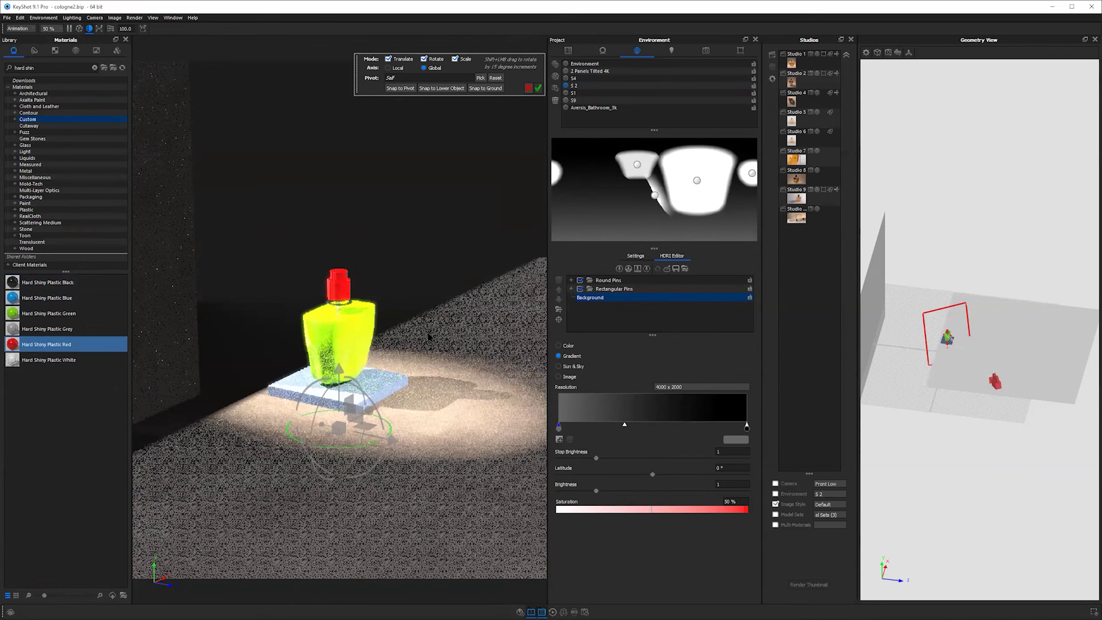
left_click_drag(428, 334, 468, 248)
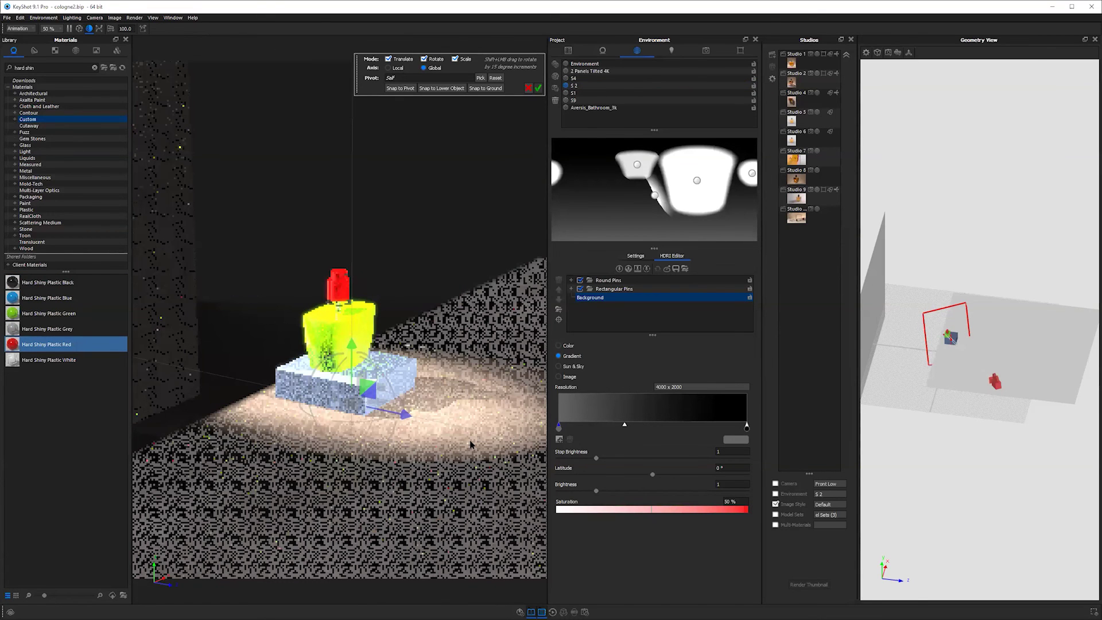
left_click_drag(469, 441, 417, 256)
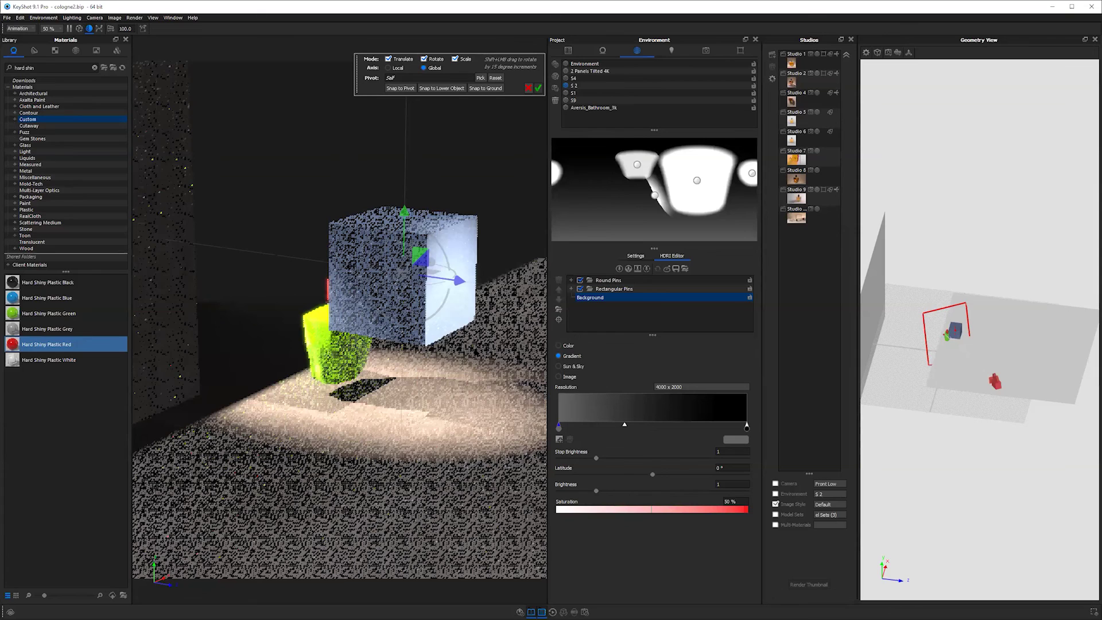
left_click_drag(475, 349, 282, 414)
left_click_drag(393, 289, 418, 296)
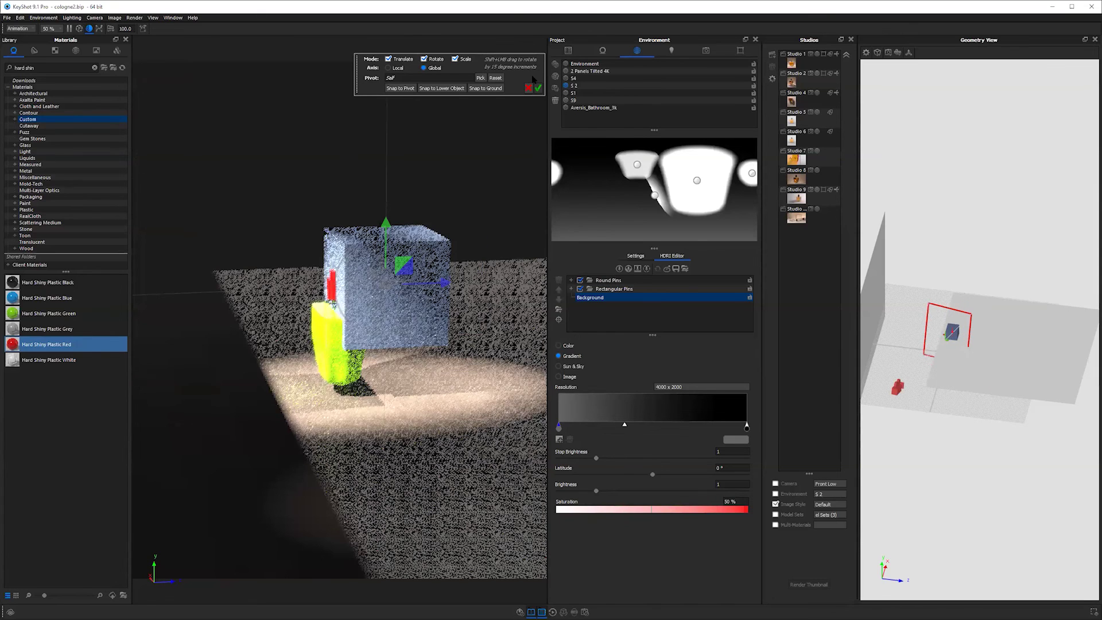
left_click_drag(309, 373, 494, 396)
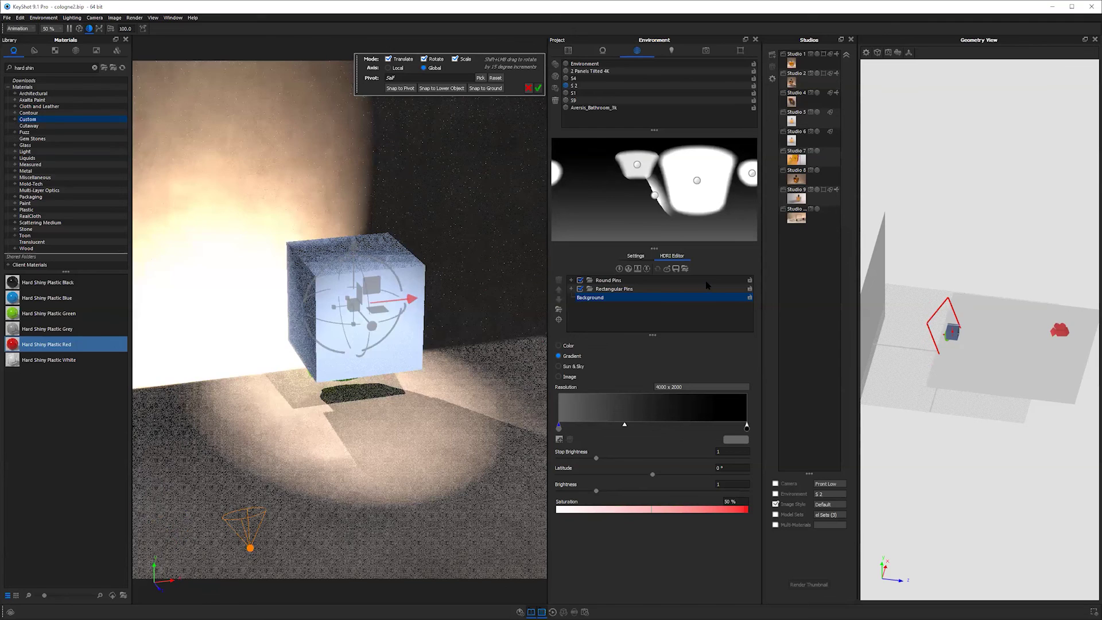
Step: Change the cube's material type to Cutaway
left_click(602, 50)
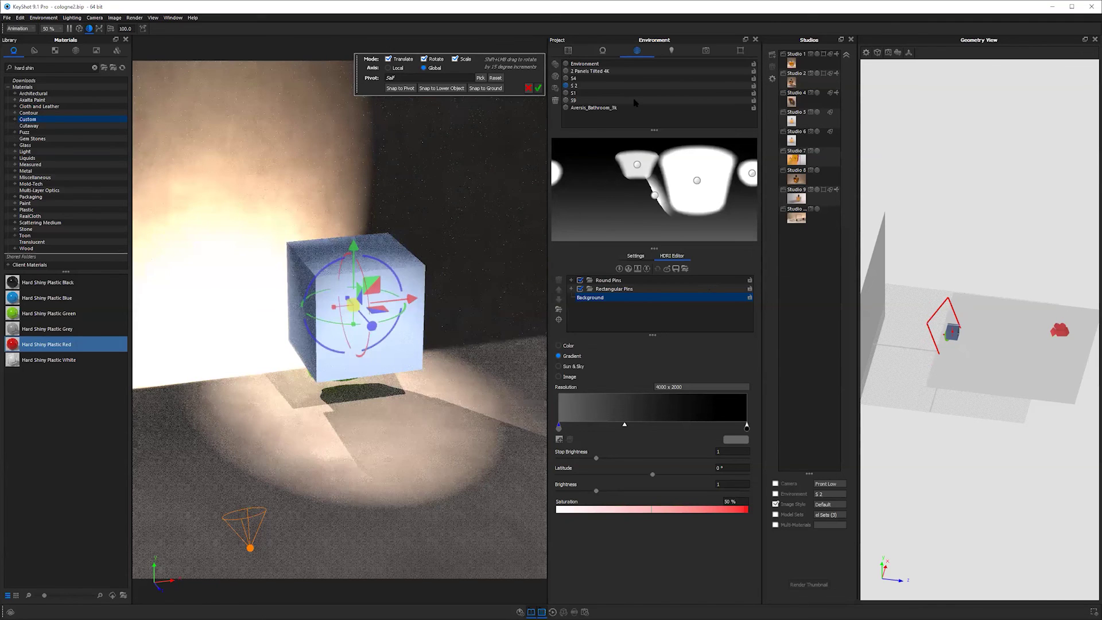
left_click(725, 95)
left_click(703, 280)
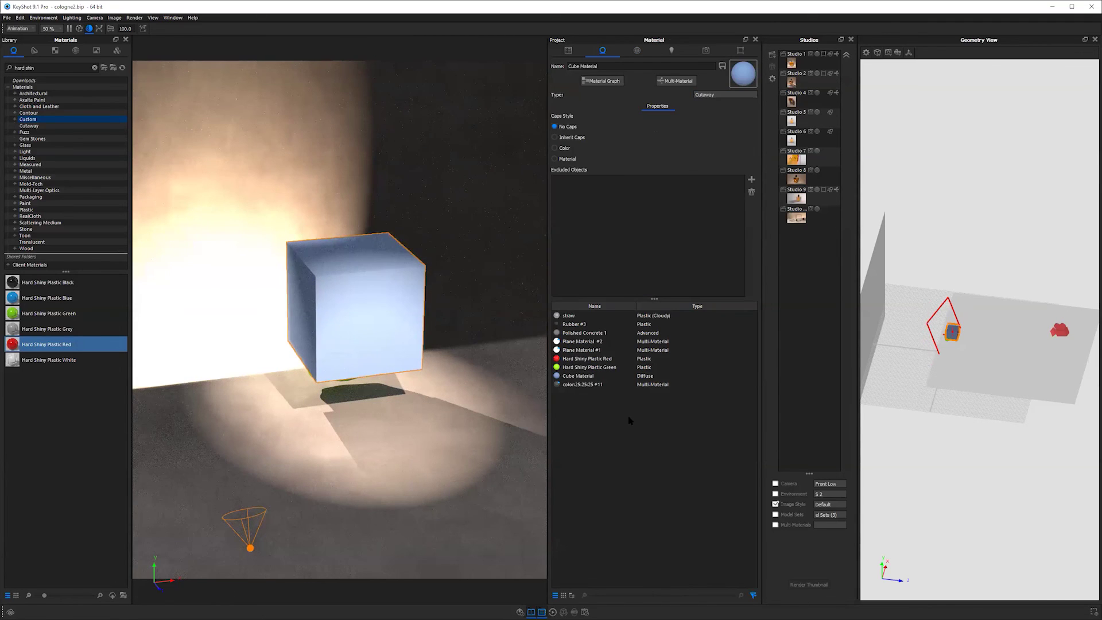
Step: Show the bottle's hidden black outer glass and blue inner body in the Front model set
left_click(404, 280)
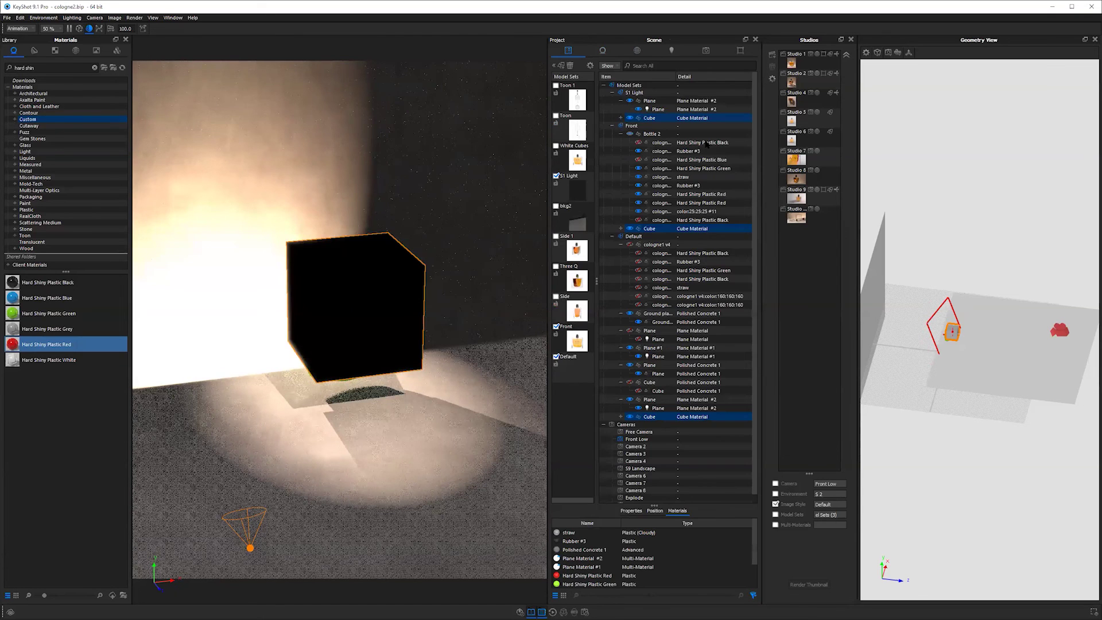
double_click(650, 417)
left_click(568, 50)
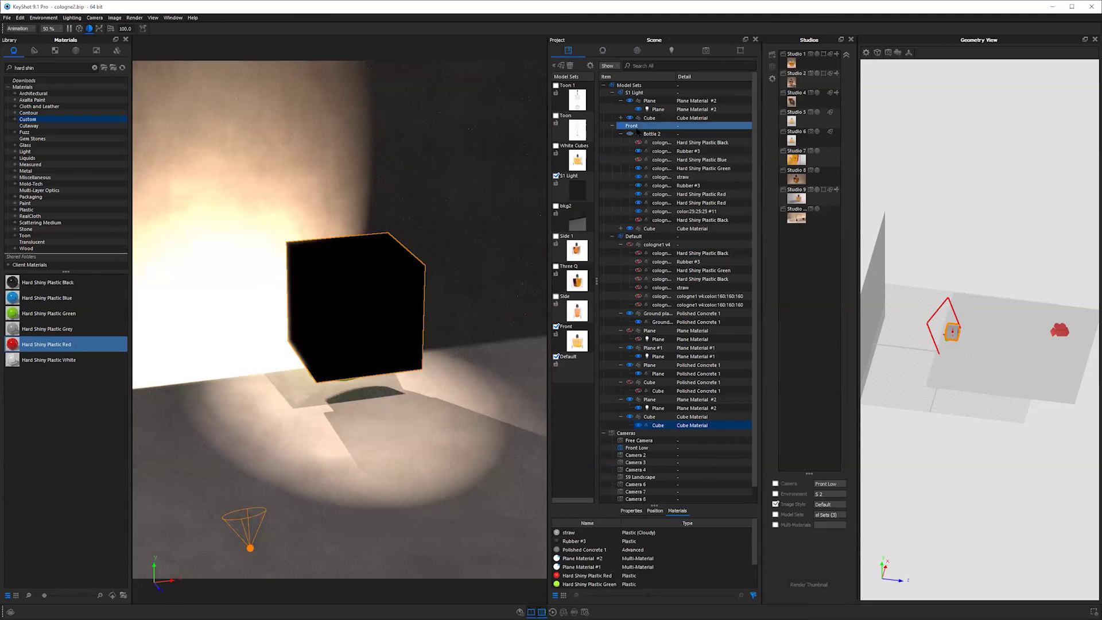
left_click(639, 143)
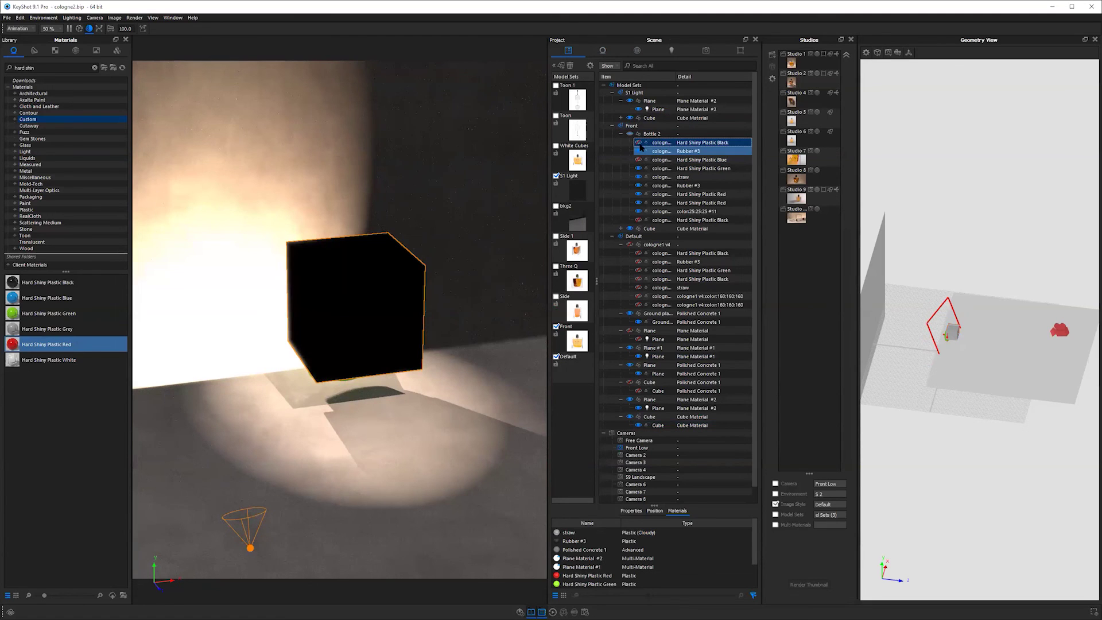
left_click(639, 150)
key("ctrl+z")
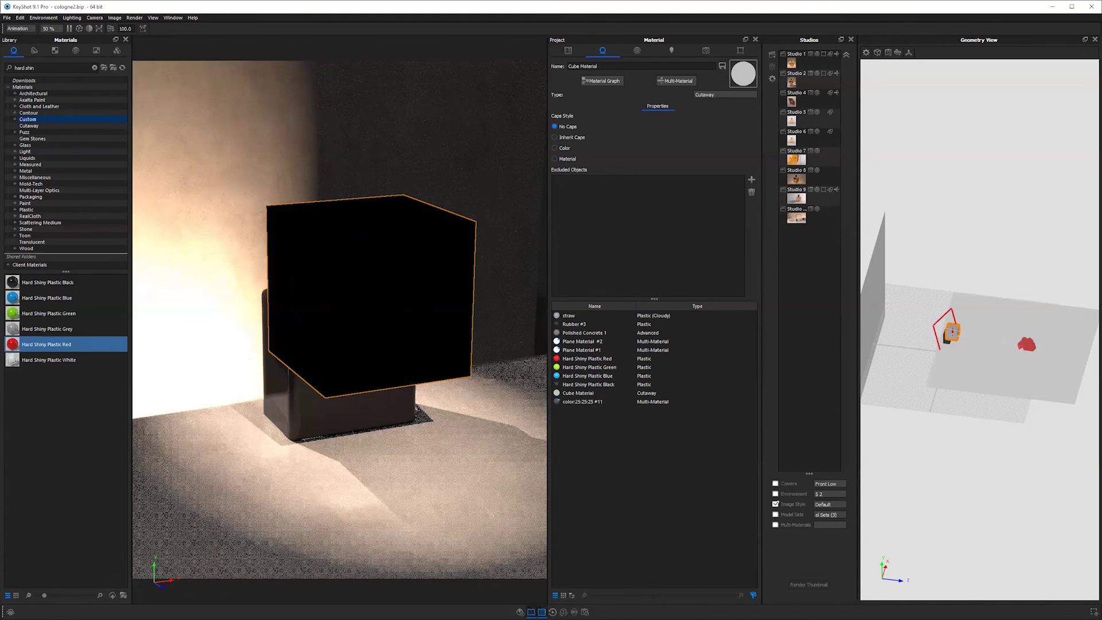
Step: Set the cube's cutaway cap style to Inherit Caps and turn off Bloom in the Default image style
left_click(671, 51)
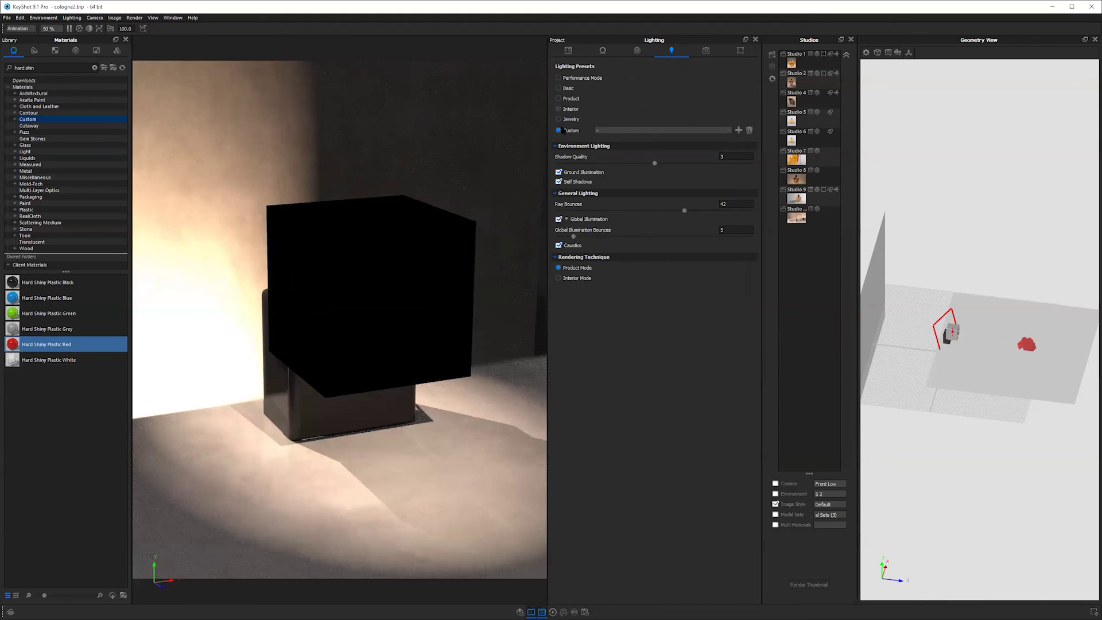
left_click(603, 50)
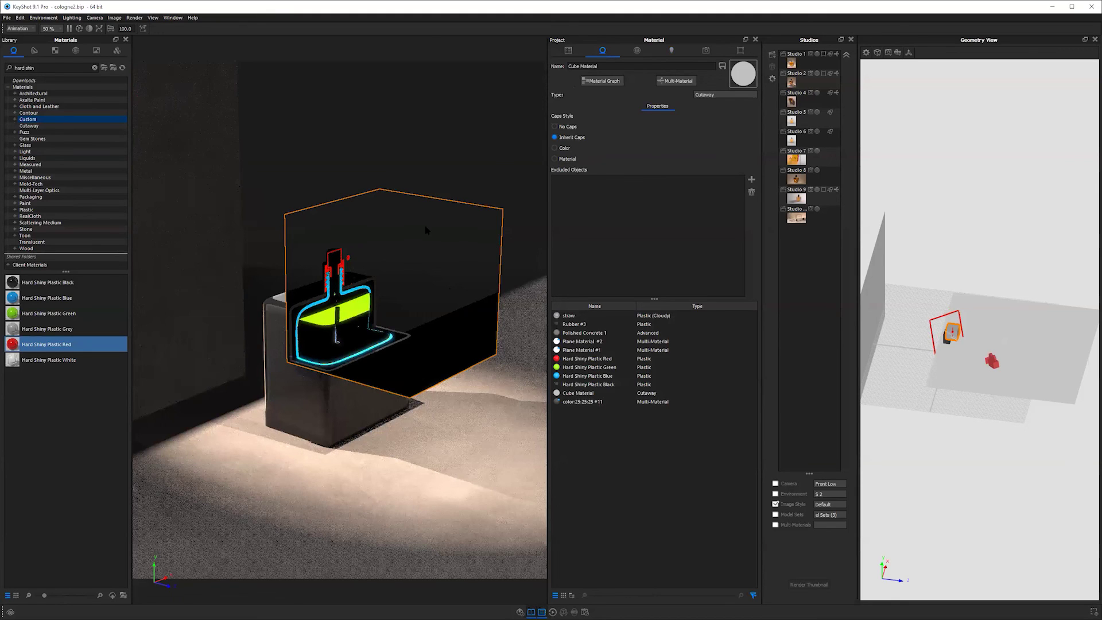
scroll(496, 205, "up", 5)
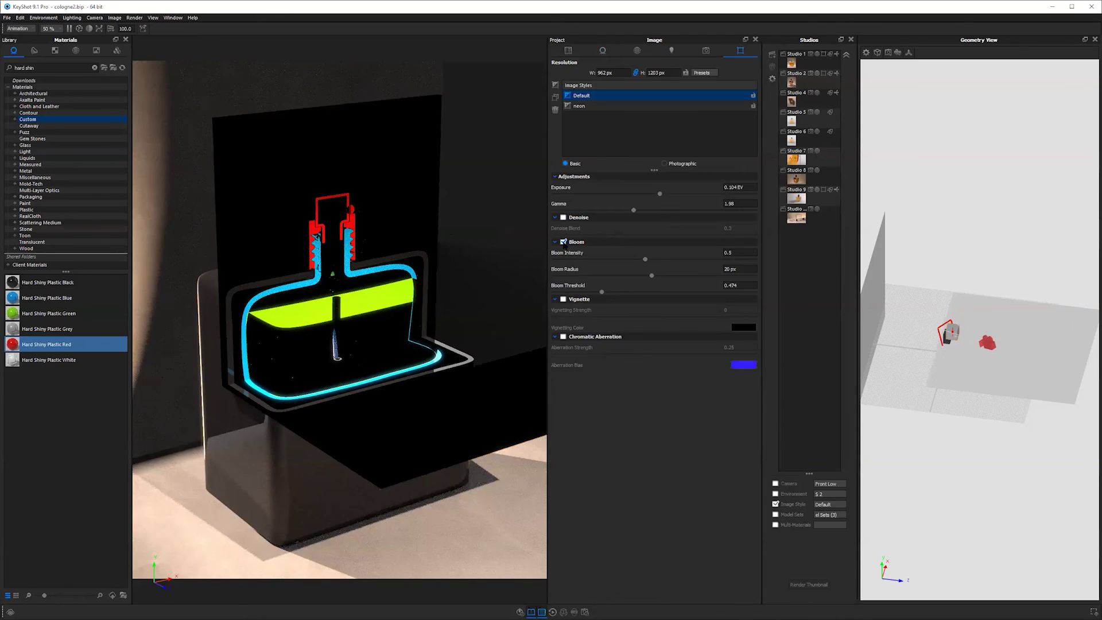
left_click(562, 241)
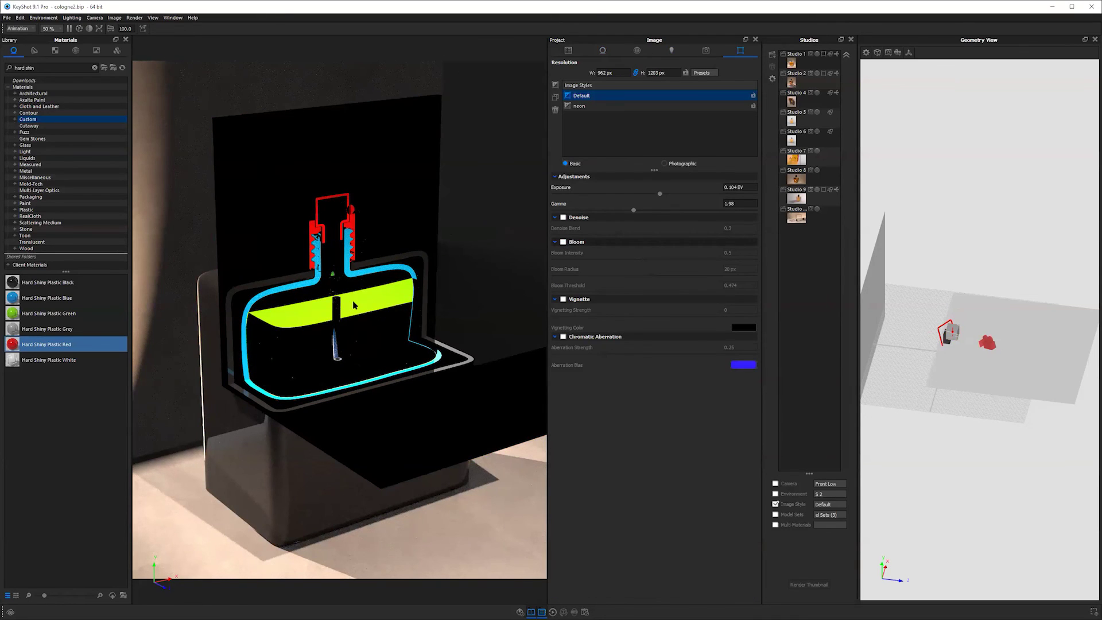
Step: Examine the capped cross-section of the cologne bottle from several angles and distances
left_click_drag(340, 367, 367, 378)
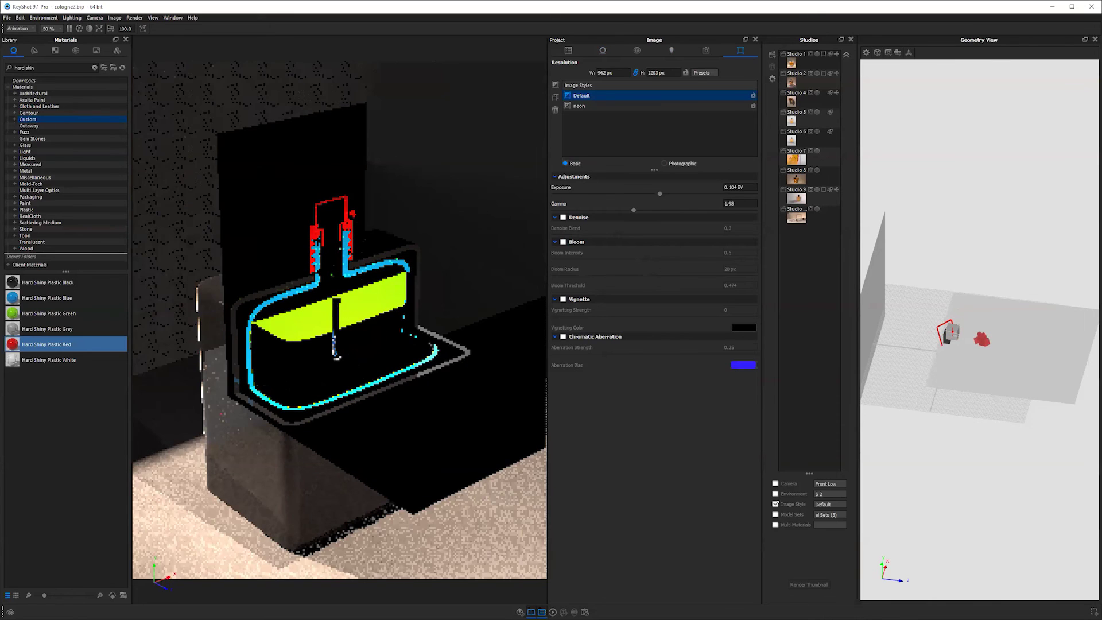
scroll(285, 382, "down", 4)
scroll(400, 411, "down", 3)
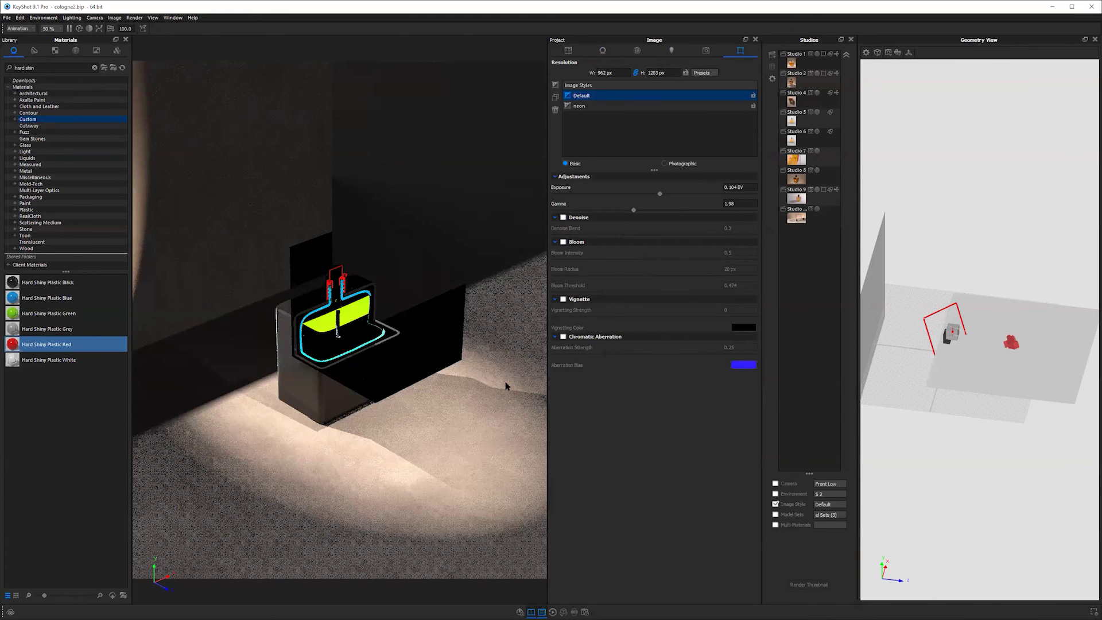
left_click_drag(340, 445, 409, 443)
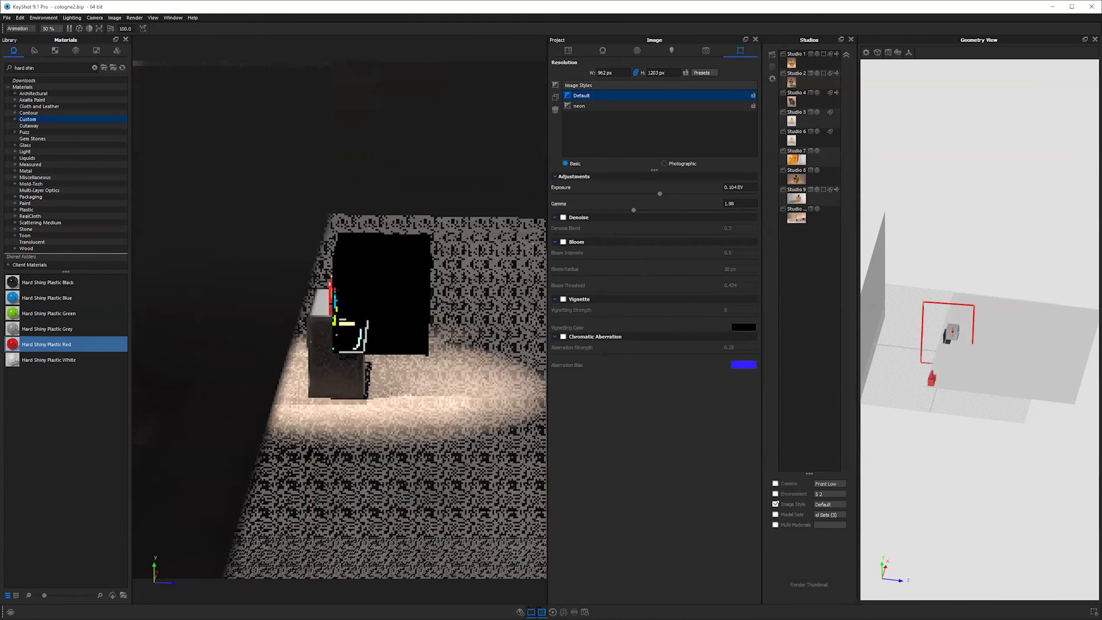
scroll(402, 413, "down", 2)
middle_click_drag(401, 413, 298, 447)
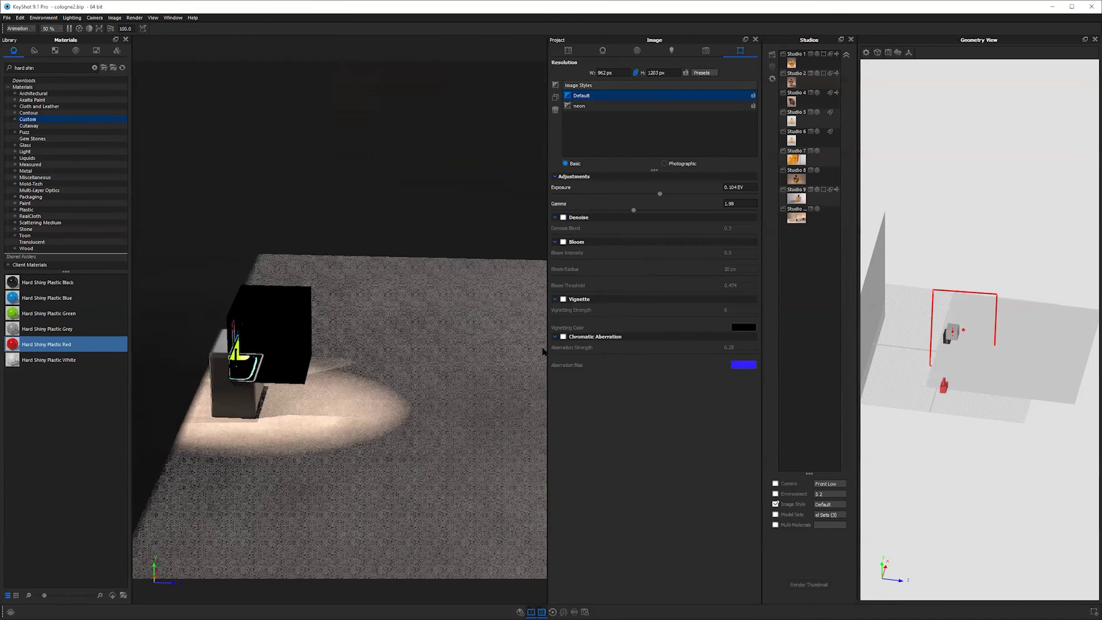
scroll(390, 362, "down", 2)
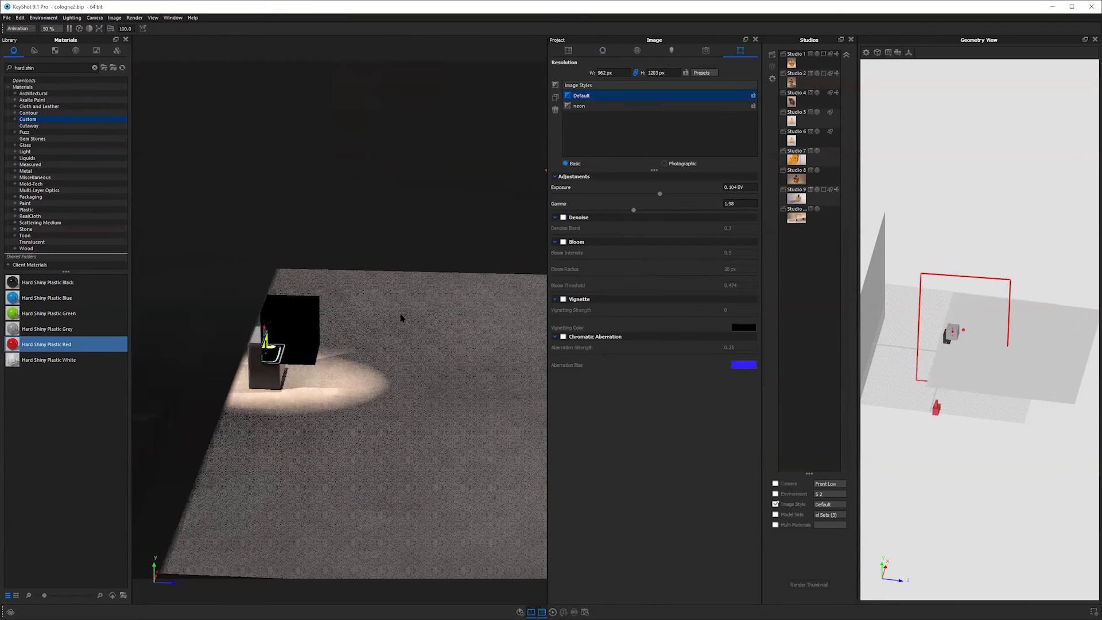
key("ctrl+z")
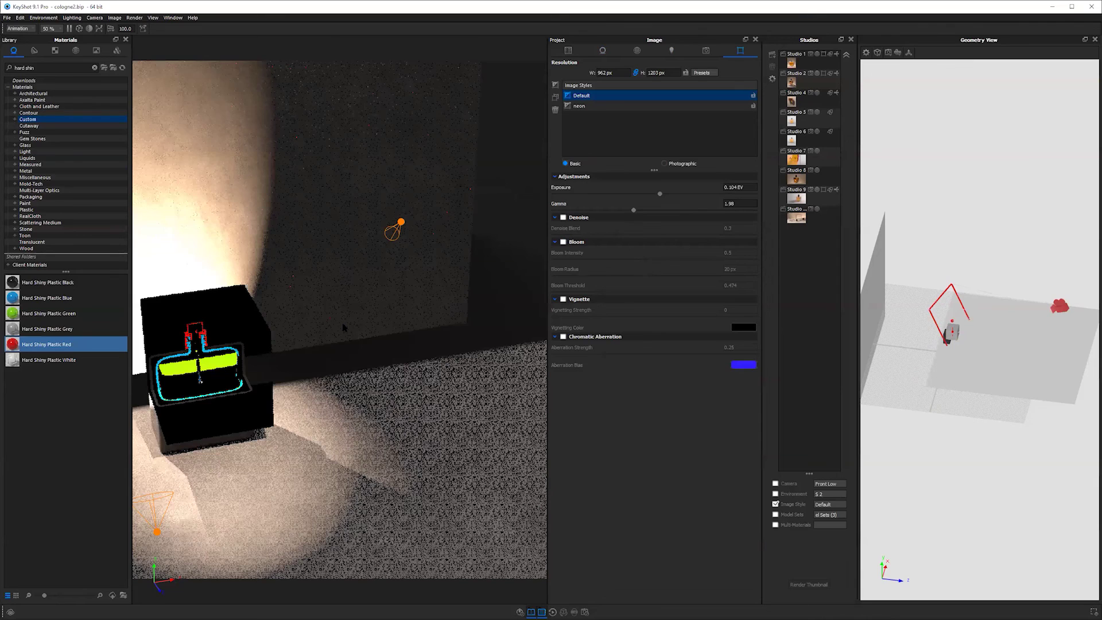
left_click_drag(343, 327, 345, 367)
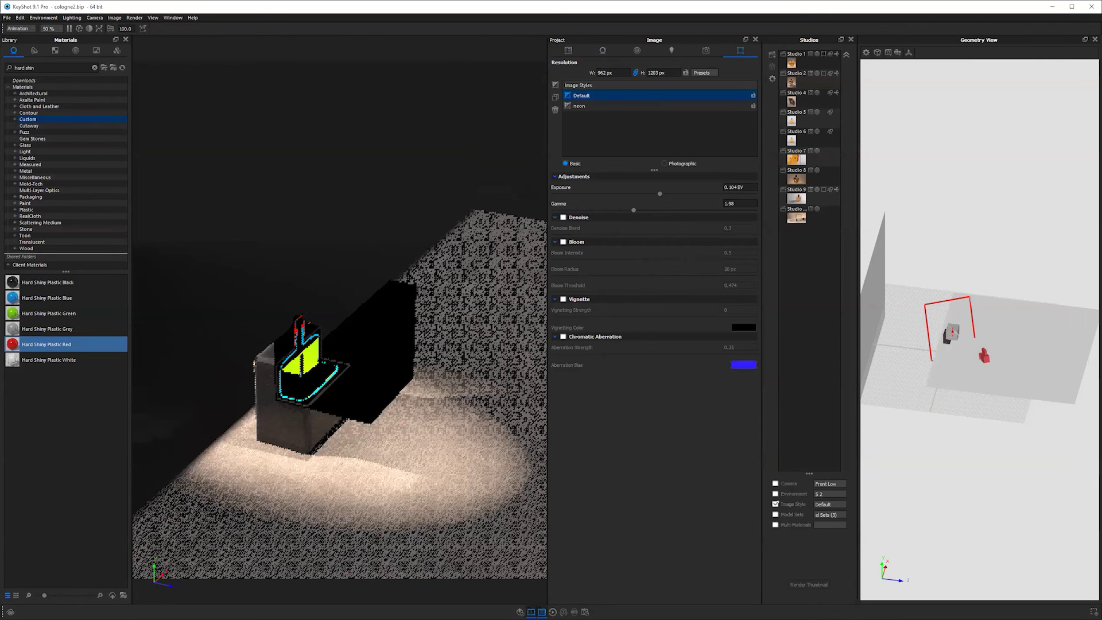
left_click_drag(505, 291, 434, 290)
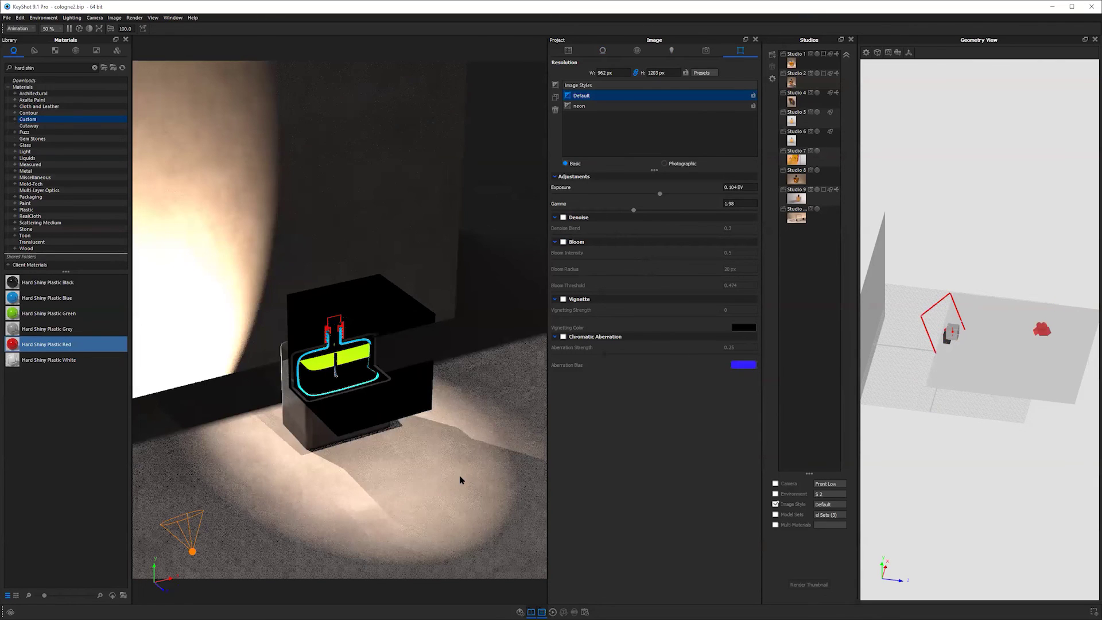
scroll(460, 482, "up", 3)
mouse_move(345, 396)
left_mouse_down()
mouse_move(448, 393)
mouse_move(378, 471)
left_mouse_up()
left_click_drag(526, 369, 598, 94)
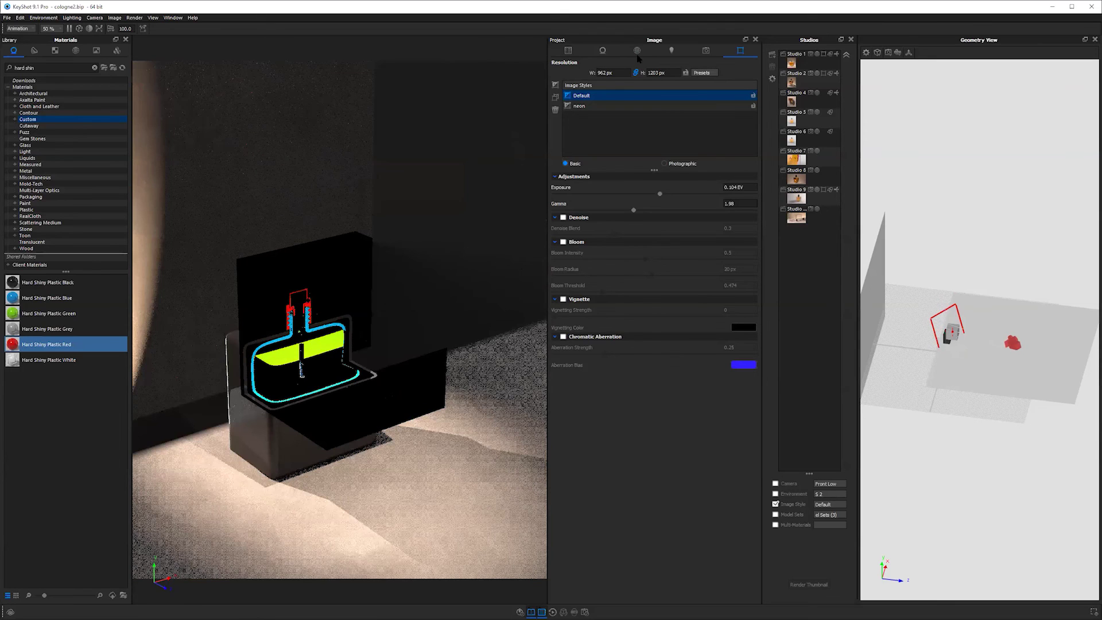
Step: Activate Studio 2, select the Side 1 model set, and view the cut-open bottle from another angle
left_click(637, 51)
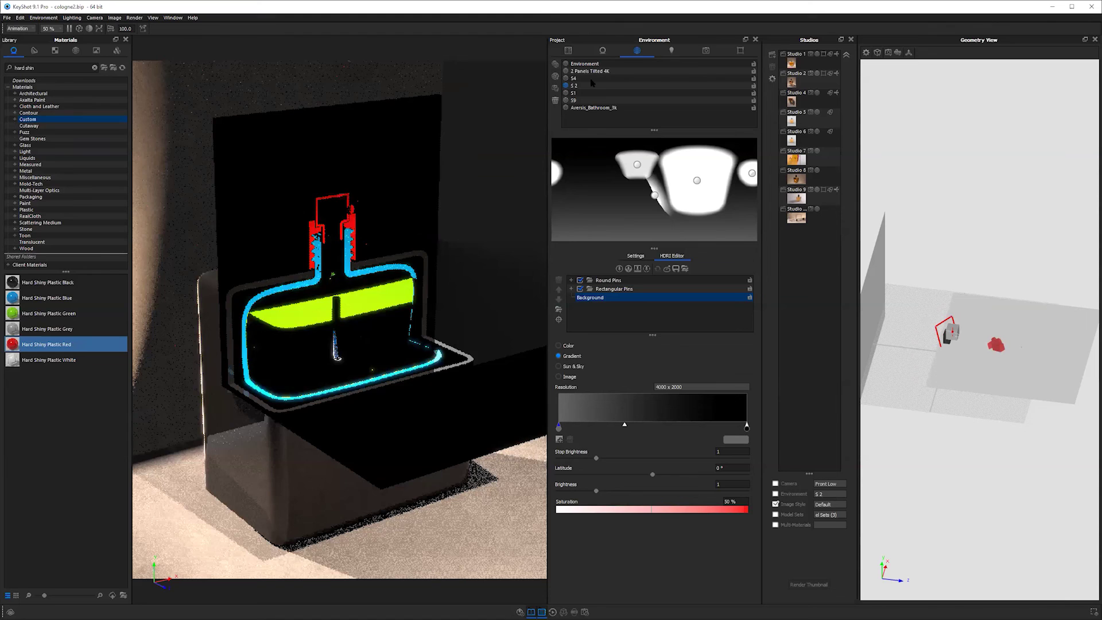
left_click(795, 81)
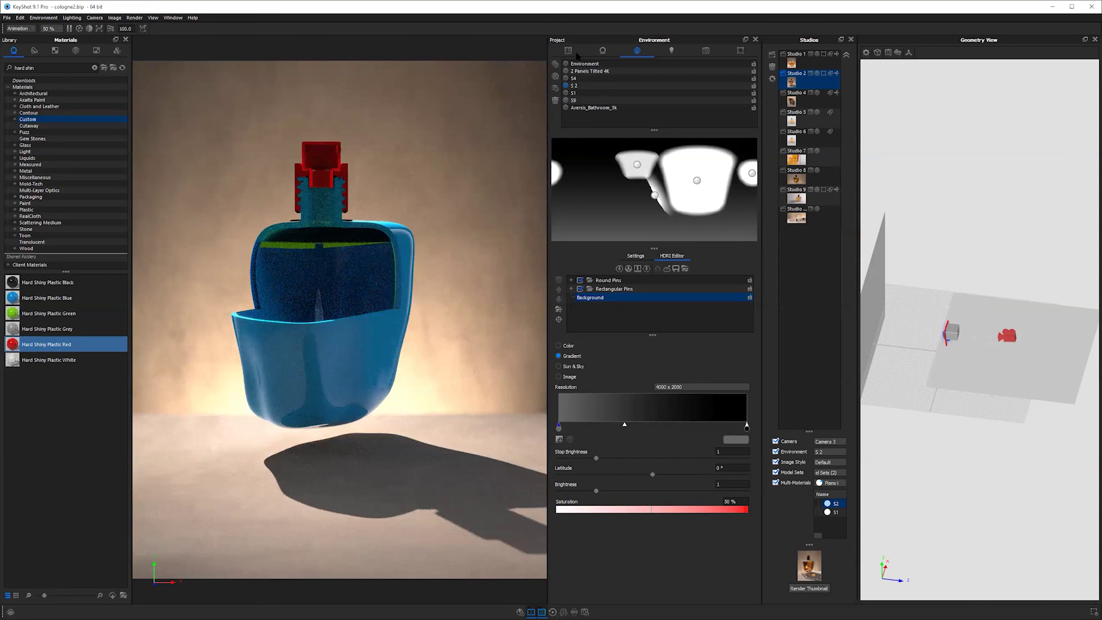
left_click(568, 51)
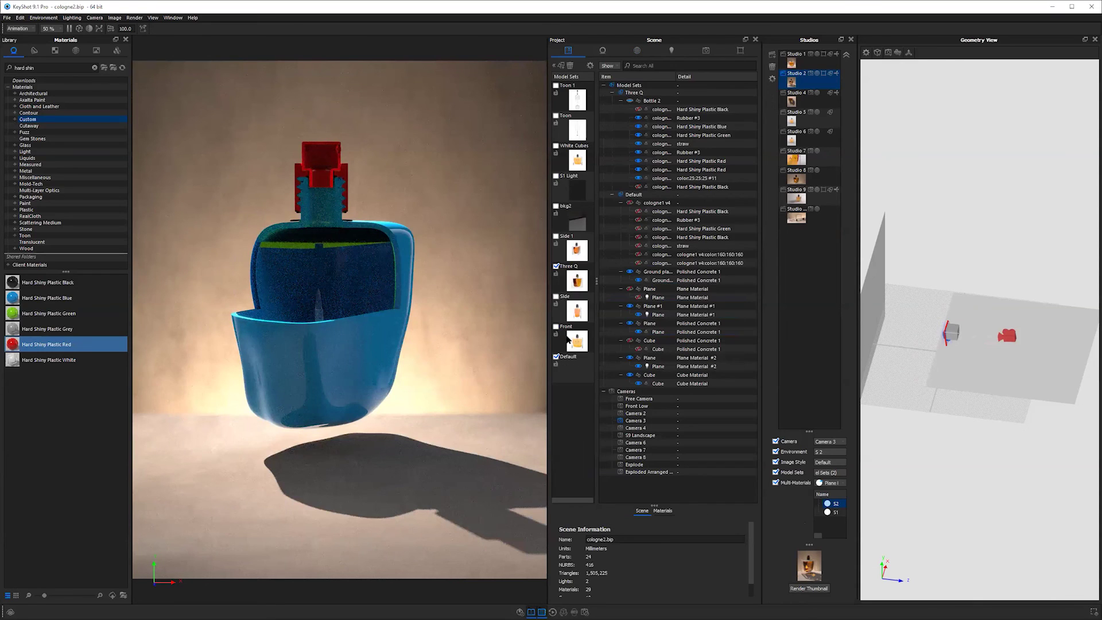
left_click(573, 310)
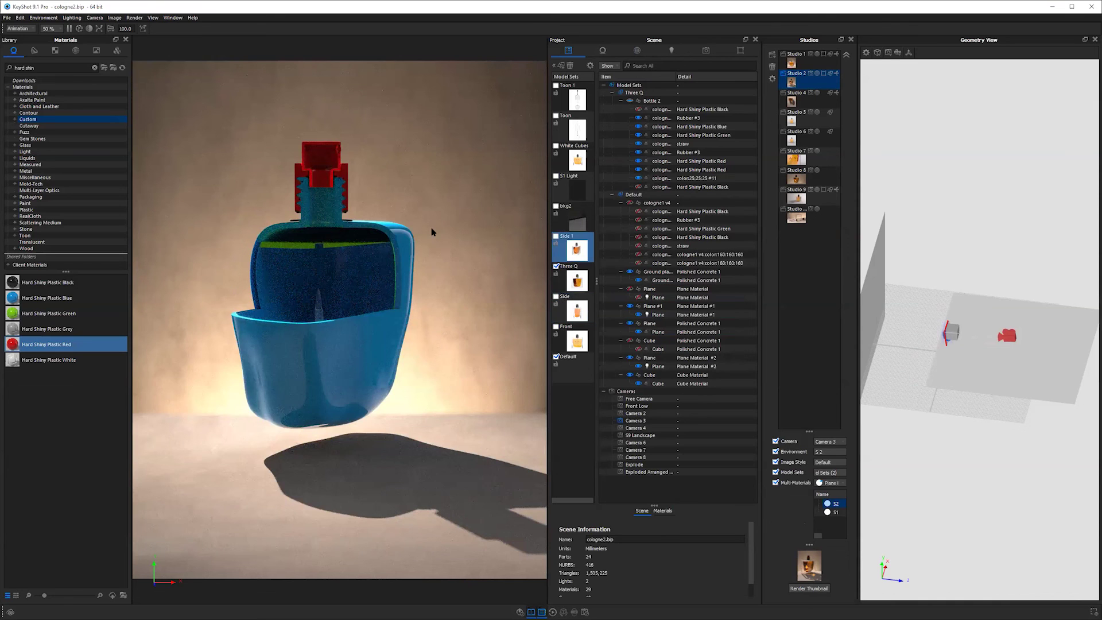
left_click_drag(411, 310, 384, 302)
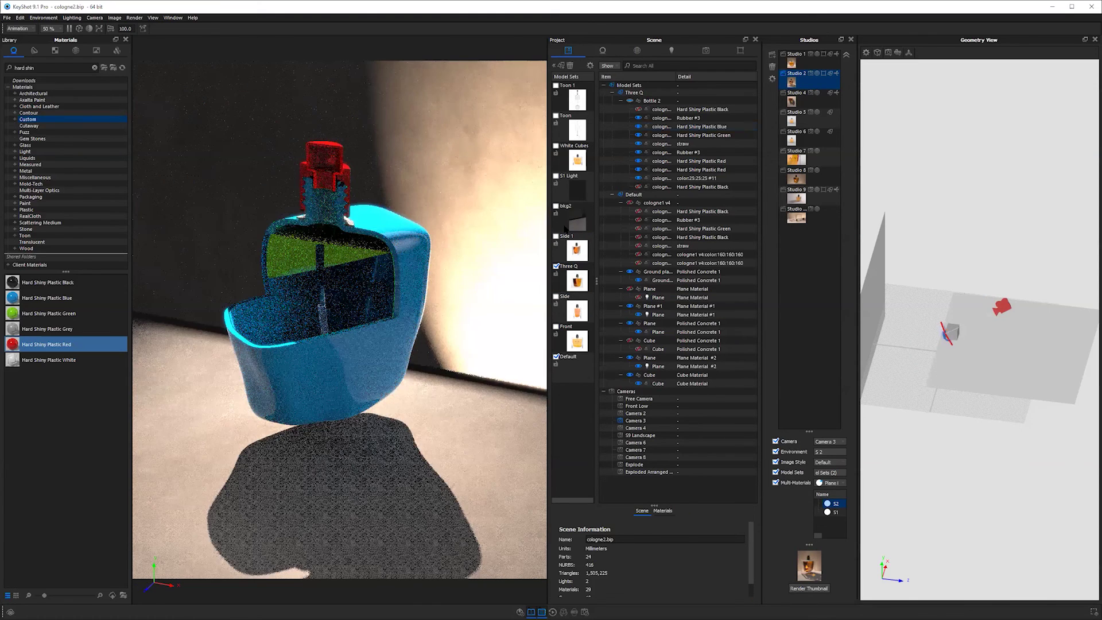
Step: Raise the scene's Global Illumination Bounces to 8 in the lighting settings
left_click(672, 51)
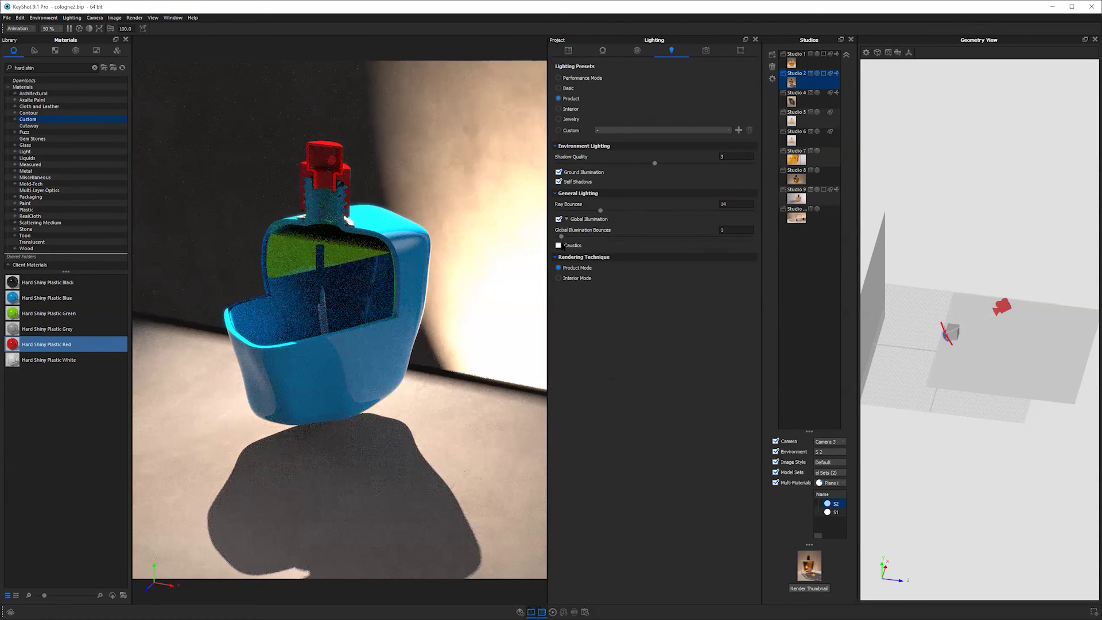
left_click(600, 211)
left_click_drag(561, 236, 585, 236)
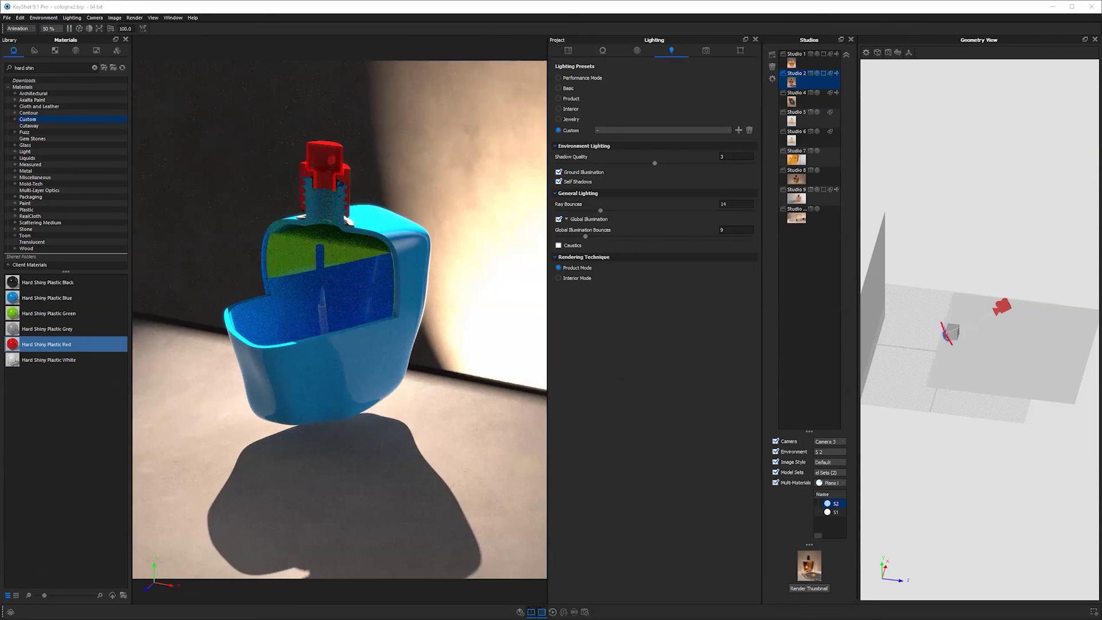
Step: Switch to the web browser and open willgibbons.com/learn in a new tab
key("alt+Tab")
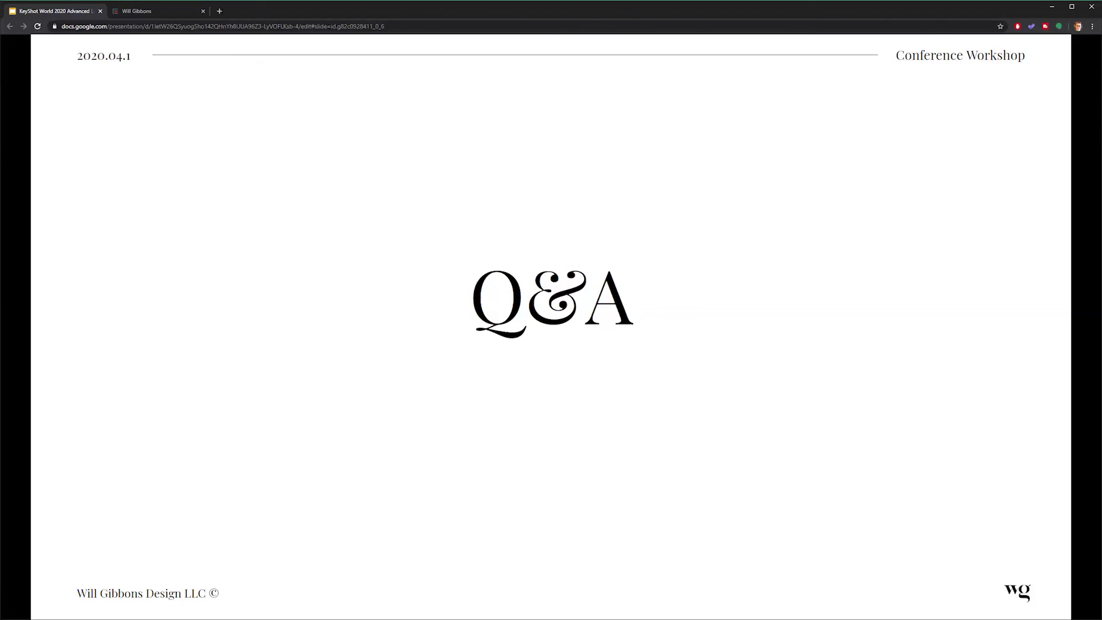
left_click(219, 11)
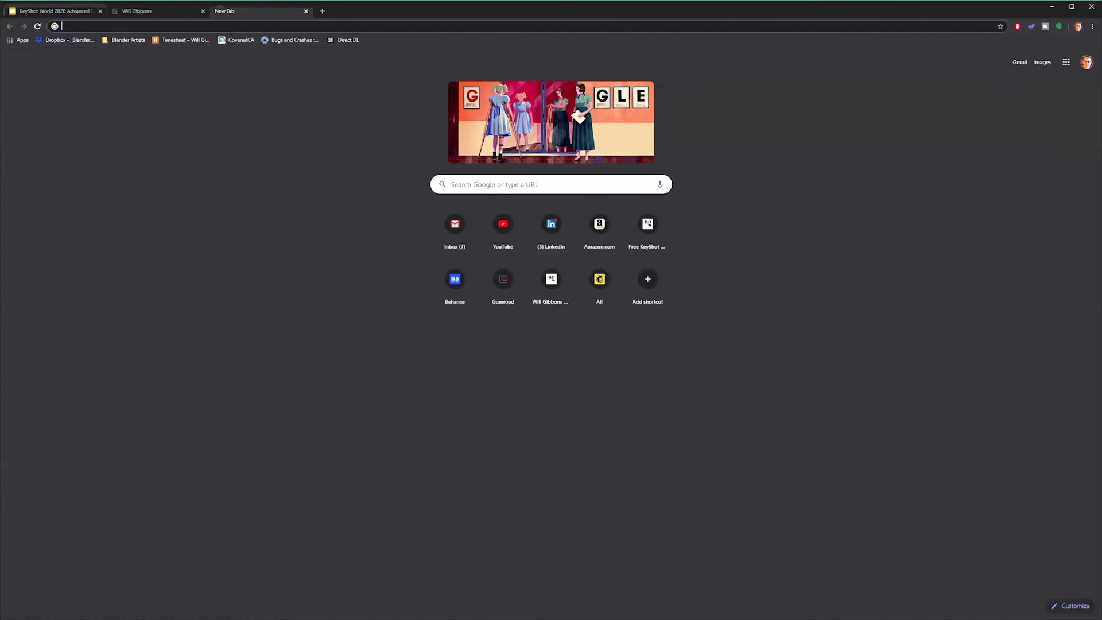
type("will")
key("Right")
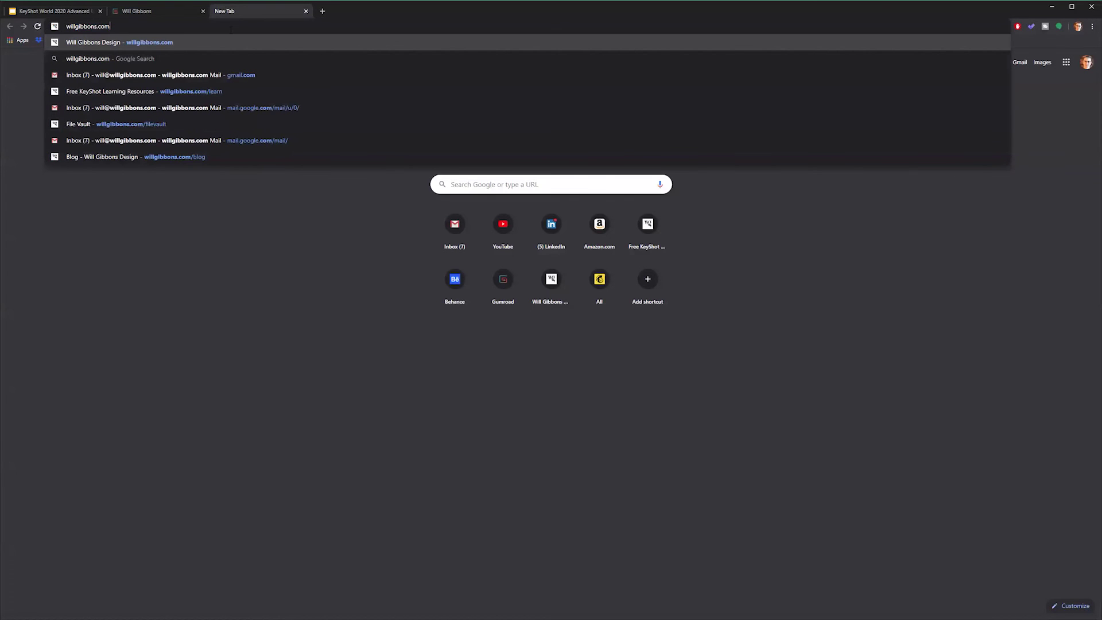
type("/l")
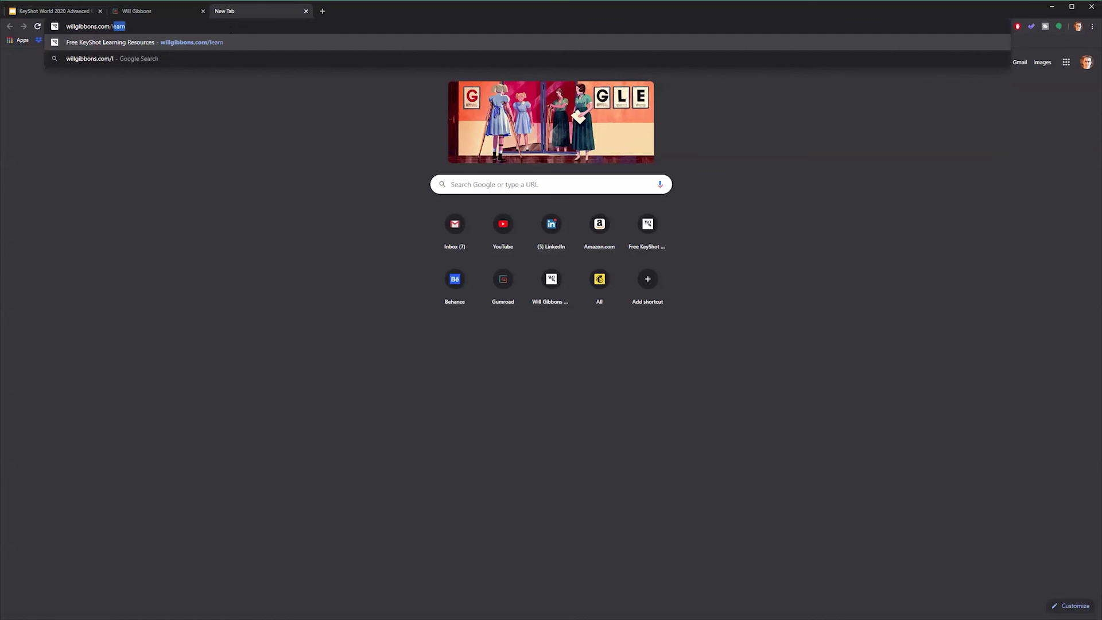
key("Return")
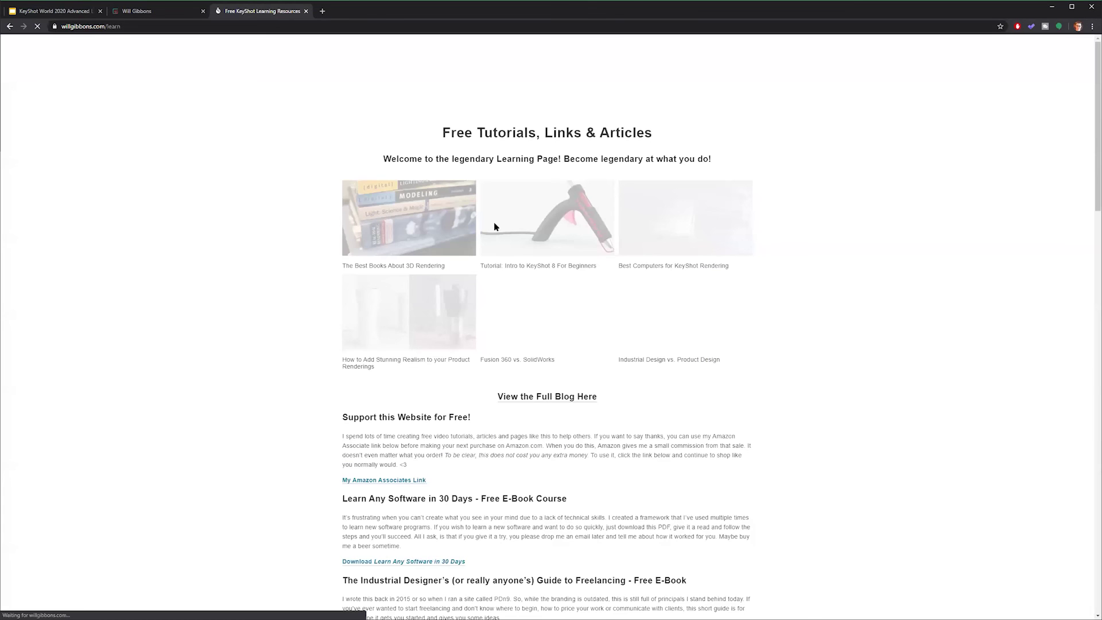
Step: Look through the learning page's tutorials, resource links and book lists, and return to the Q&A slide
scroll(495, 226, "down", 8)
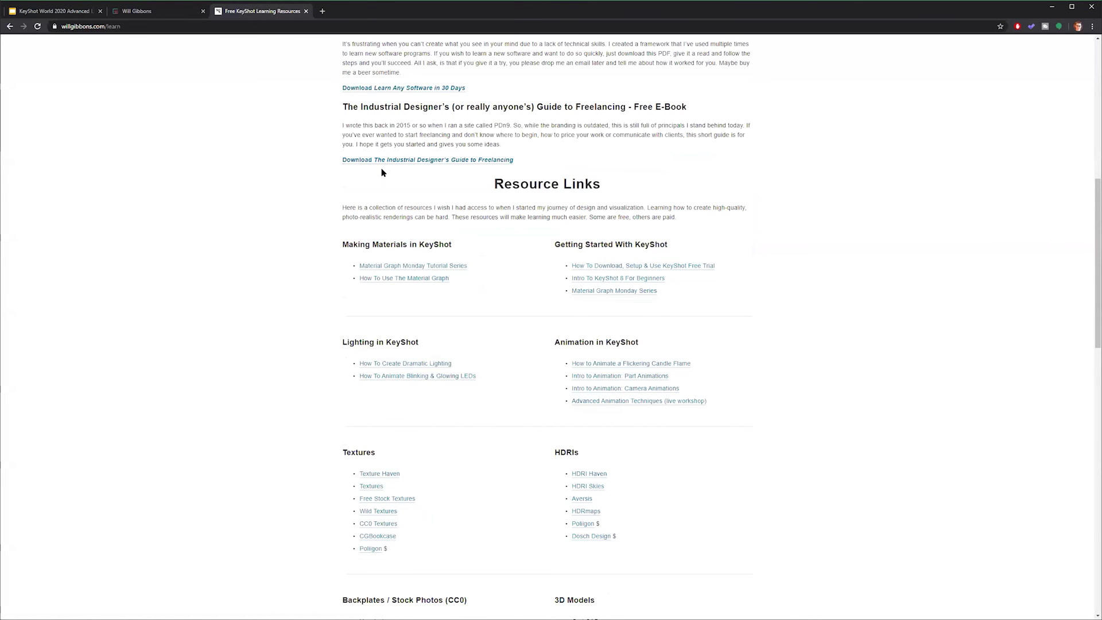
scroll(430, 302, "down", 15)
scroll(540, 391, "down", 3)
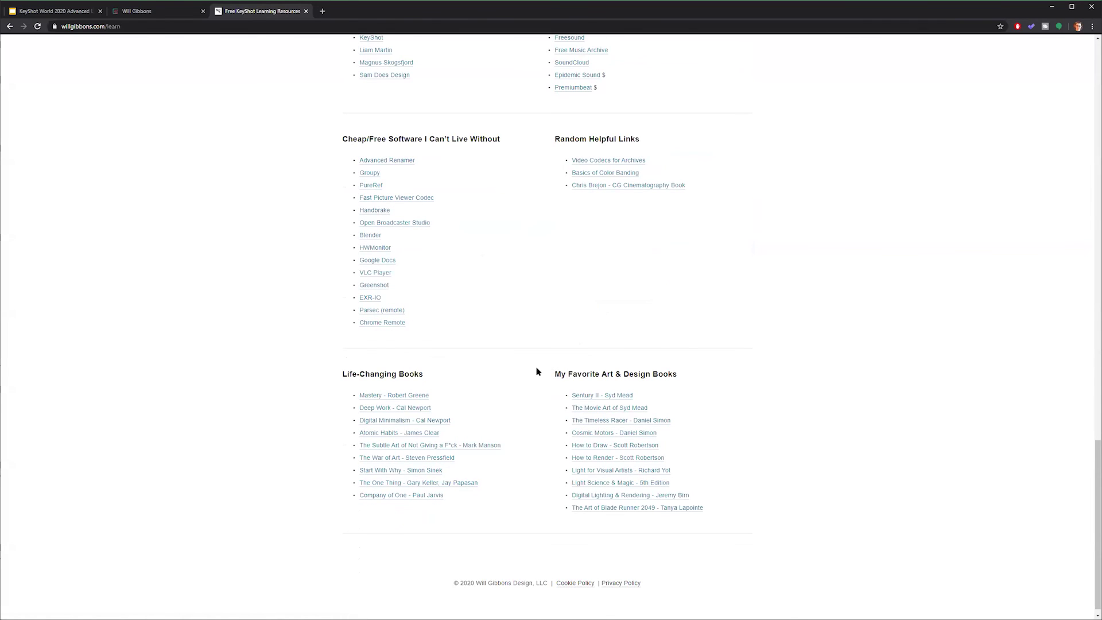
key("Home")
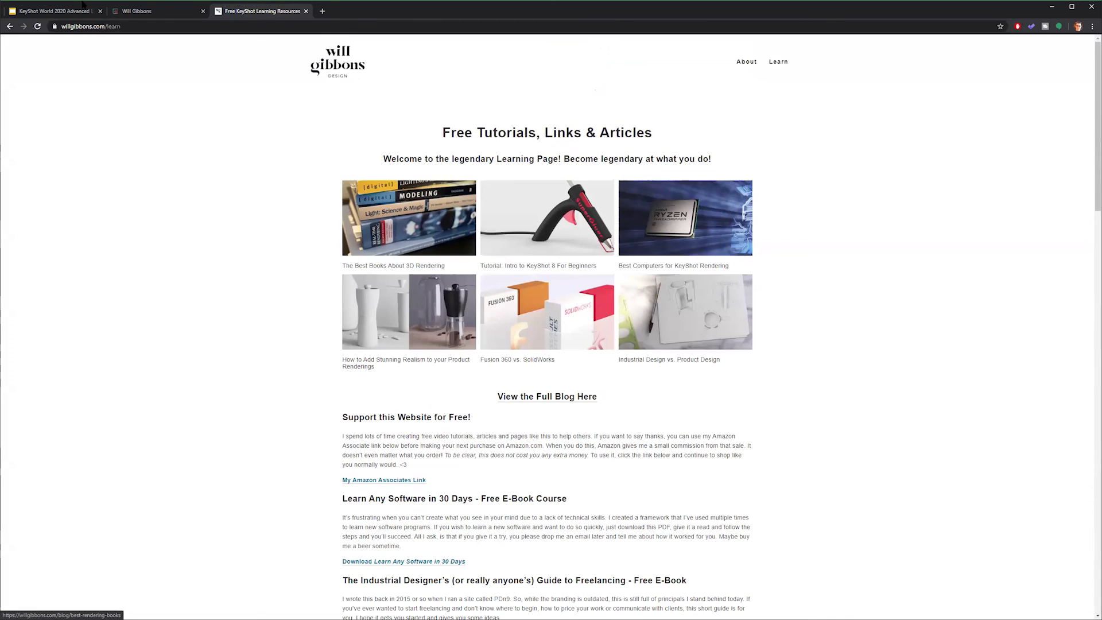
key("ctrl+1")
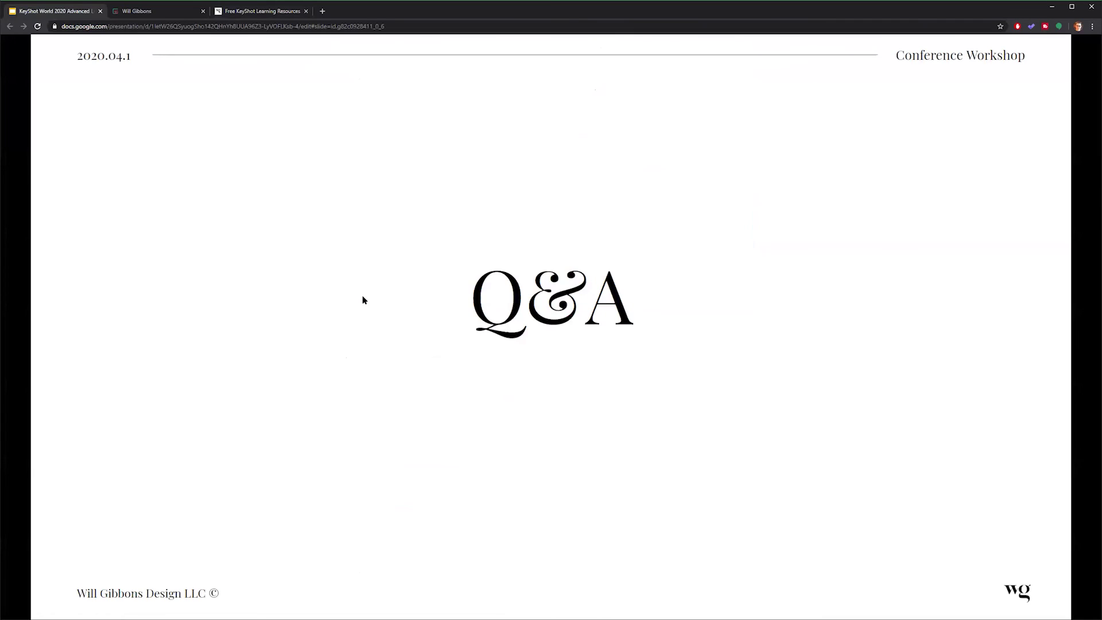